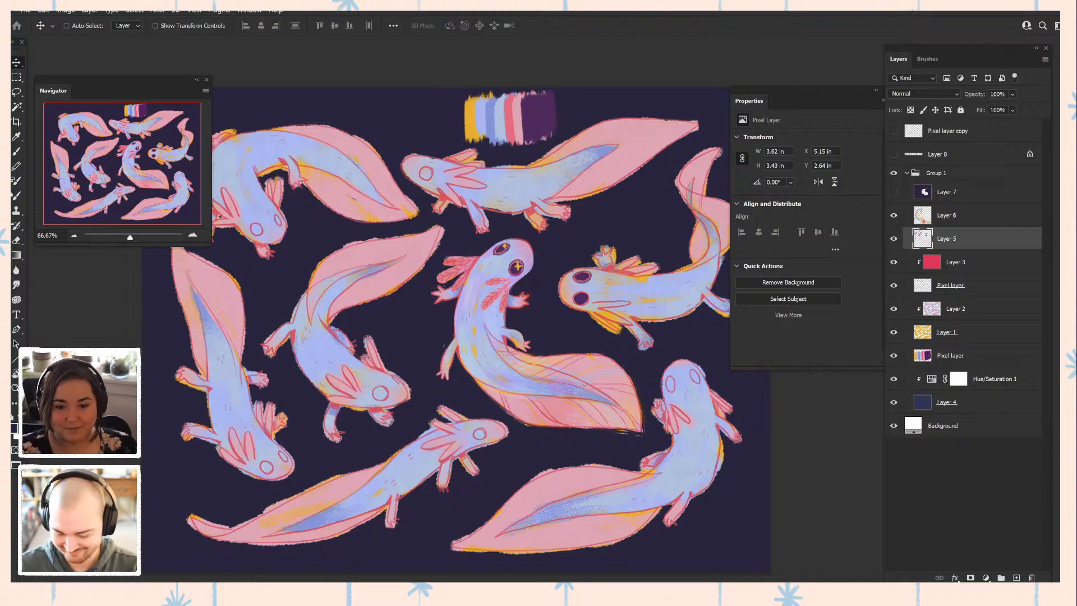
- Switch to the chat window to view the shared cat photo, and return to the axolotl artwork
key("alt+Tab")
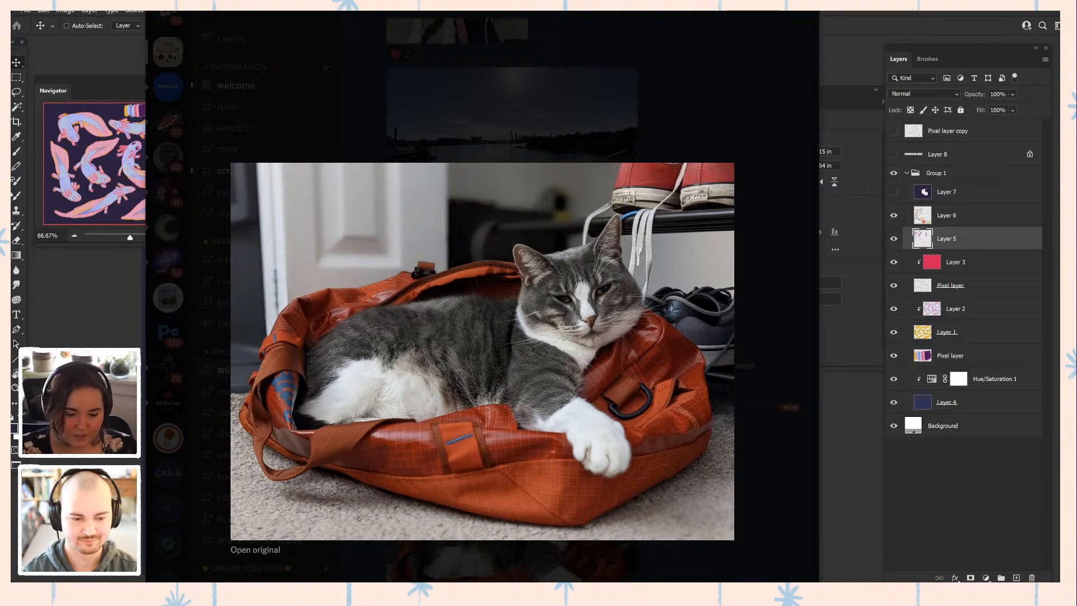
key("alt+Tab")
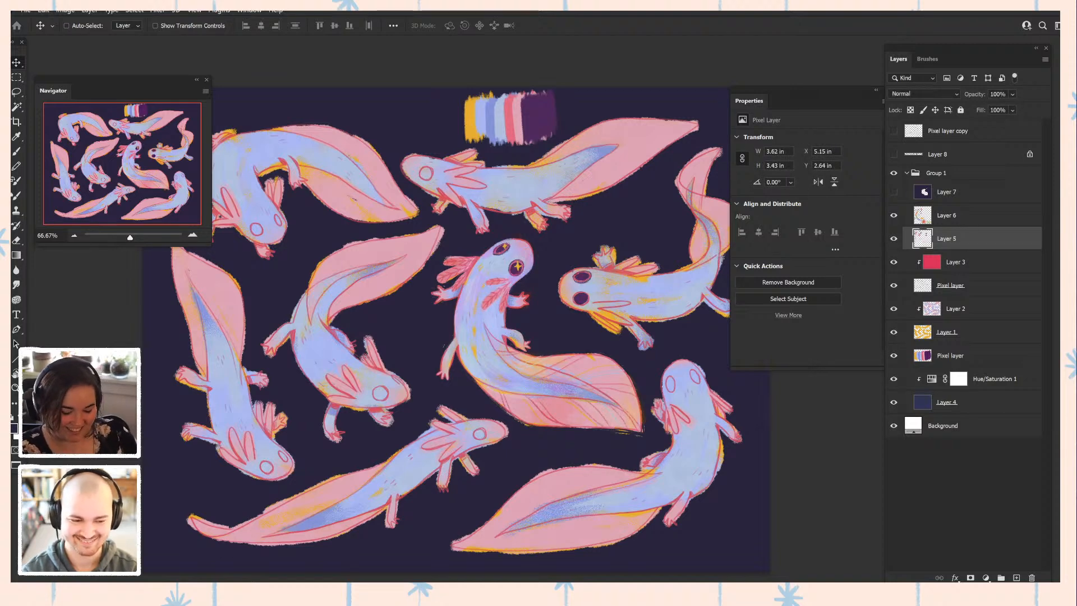
- Activate the Brush tool with the Kyle's Drawing Box - Carbonara New brush from the favs set
key("b")
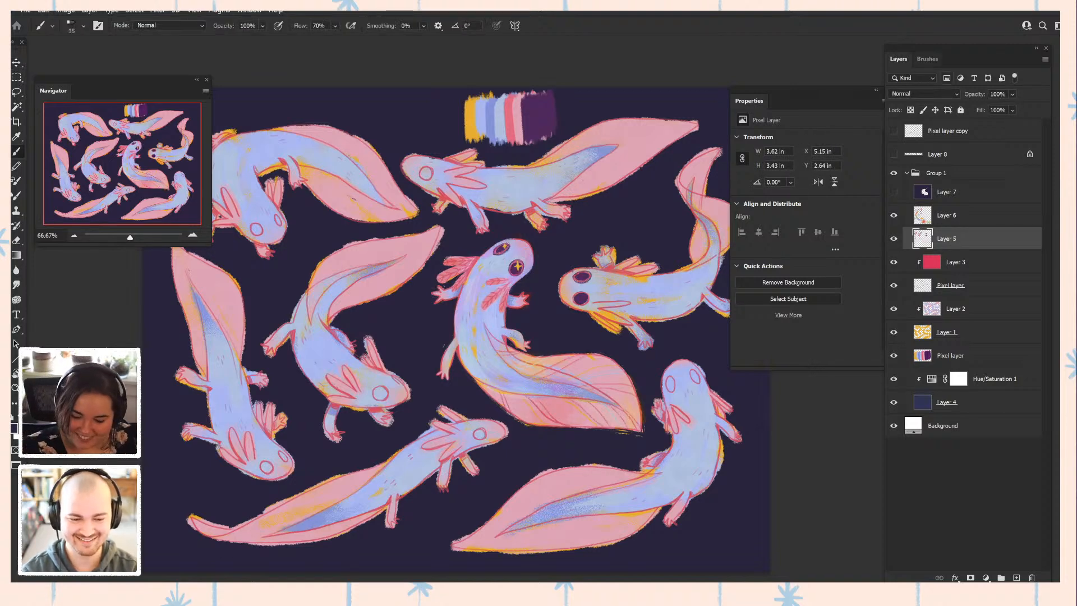
left_click(927, 58)
left_click(969, 225)
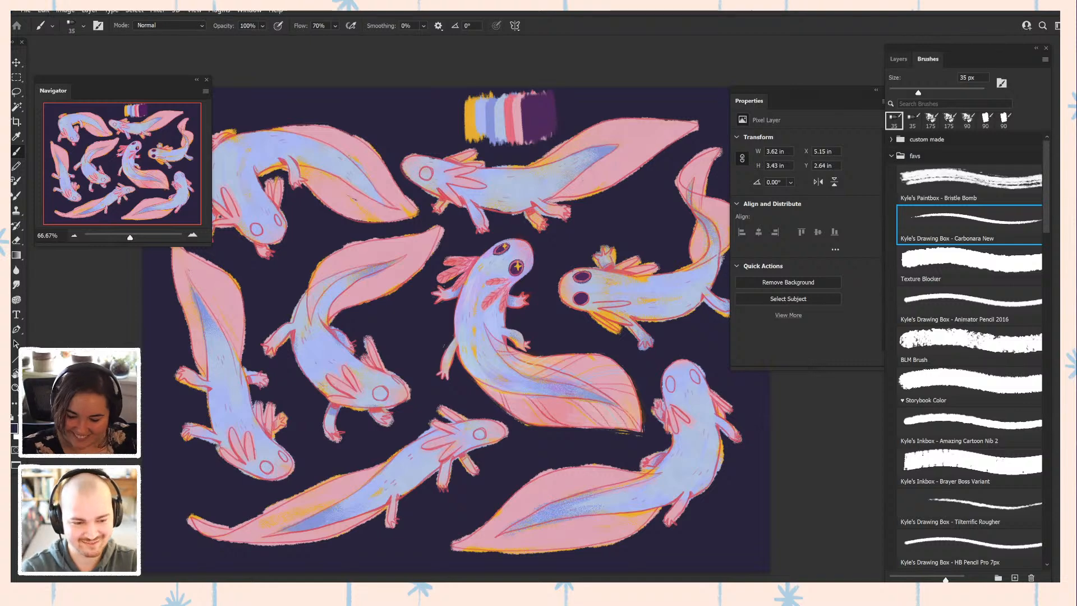
left_click(898, 59)
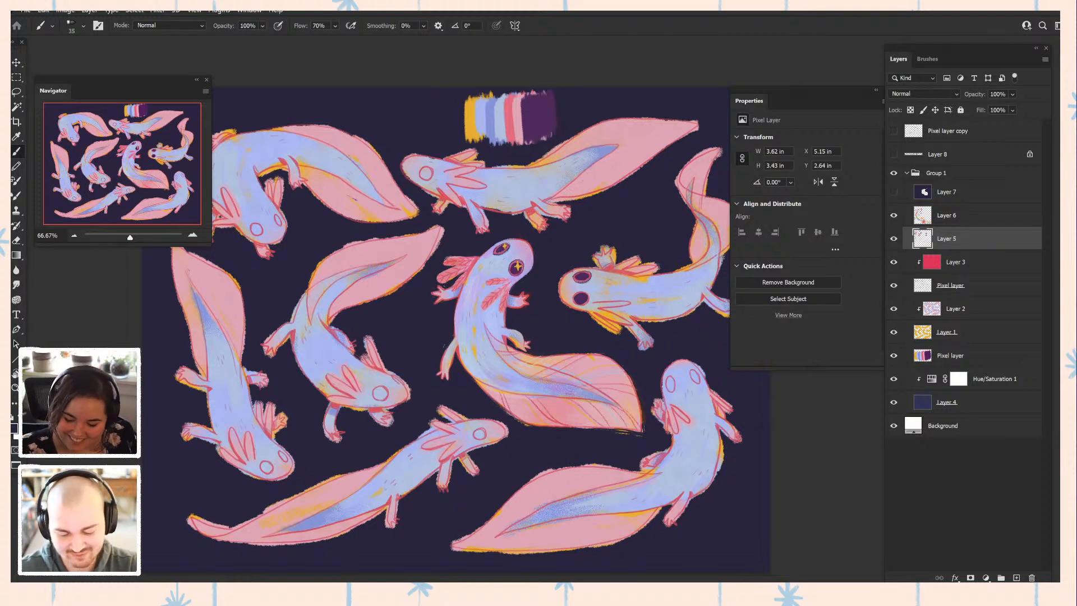
- Hide Layer 6 and the collapsed Group 1, and show only the Pixel layer copy sketch over the background
left_click(893, 215)
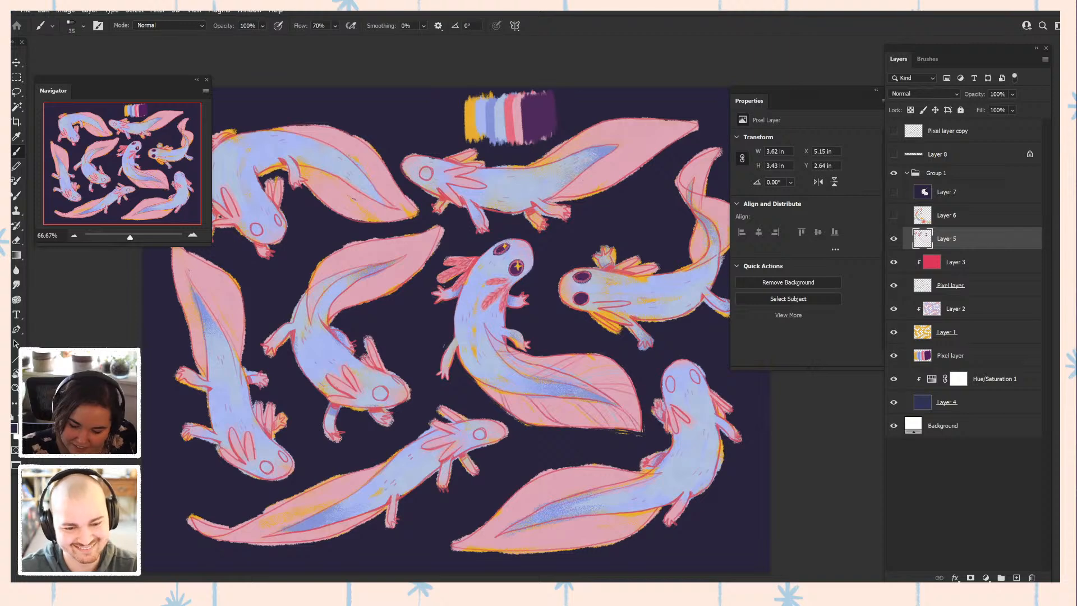
left_click(906, 173)
left_click(894, 173)
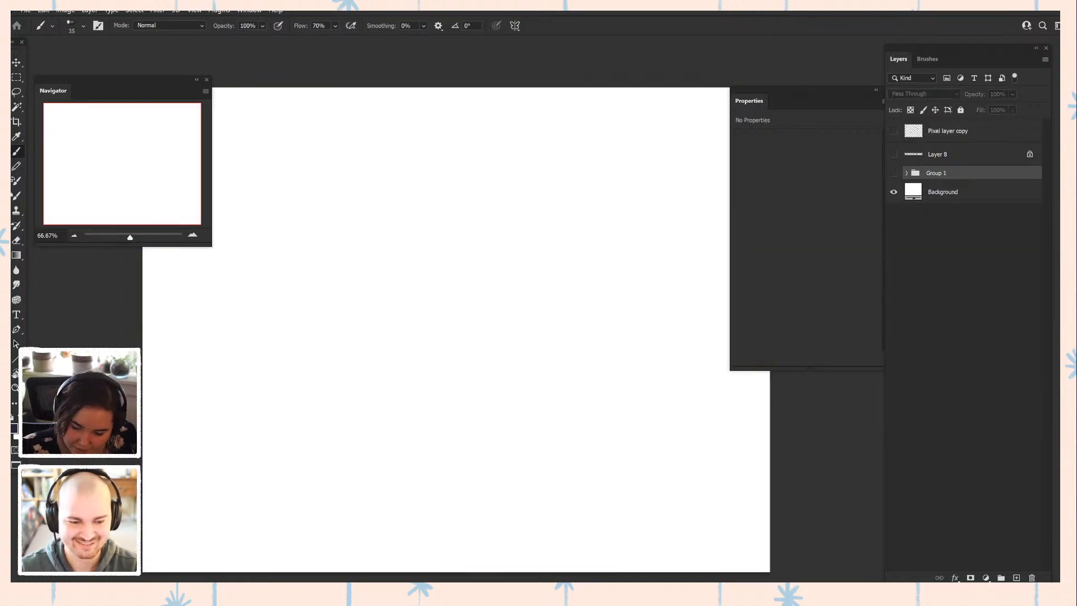
left_click(893, 154)
left_click(894, 131)
left_click(893, 154)
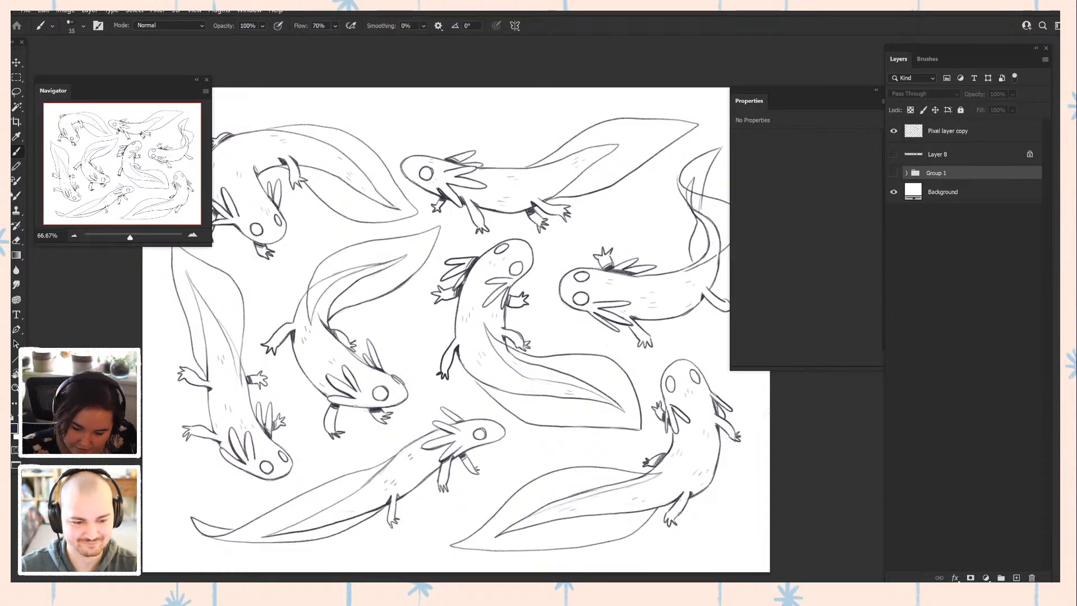
- Close the Properties panel so the whole axolotl sketch is unobstructed
left_click_drag(504, 337, 557, 330)
left_click_drag(808, 90, 781, 93)
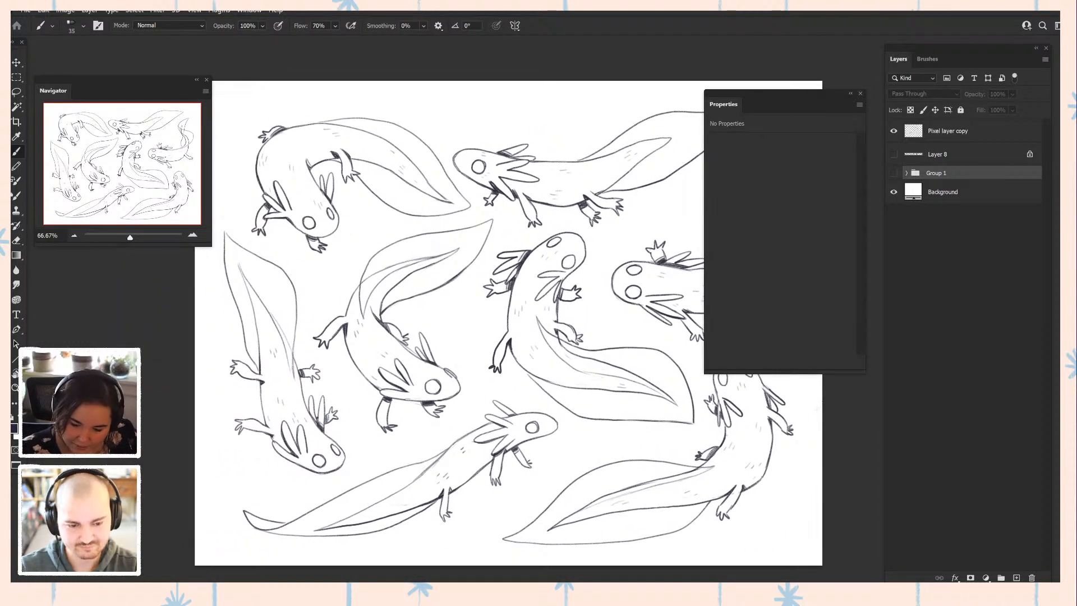
left_click(860, 94)
left_click_drag(505, 336, 522, 316)
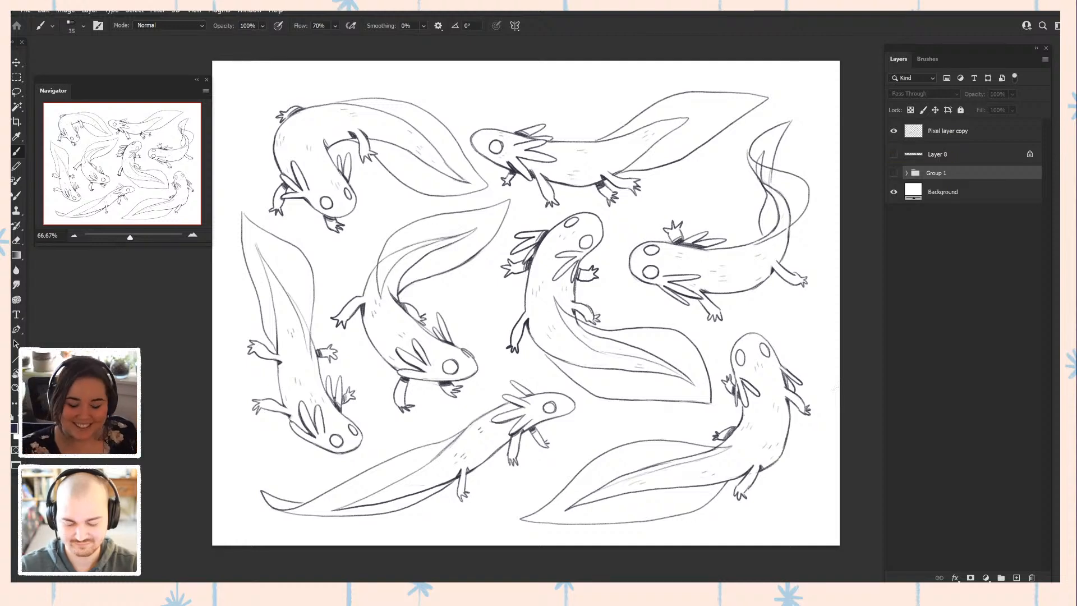
- Hide the Pixel layer copy sketch, and show and expand Group 1 instead
left_click(894, 131)
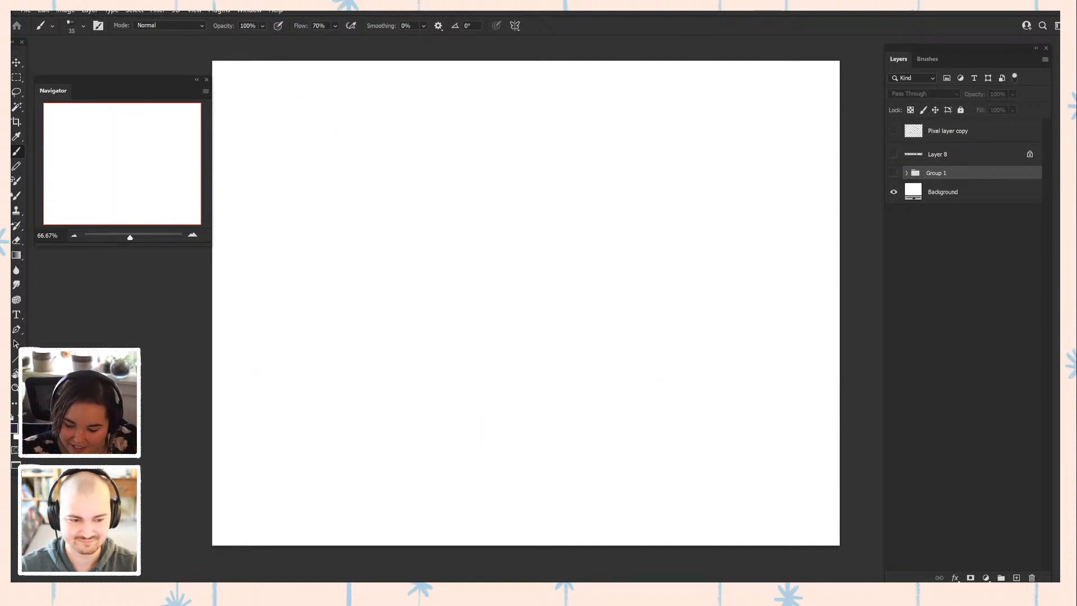
left_click(893, 172)
left_click(906, 173)
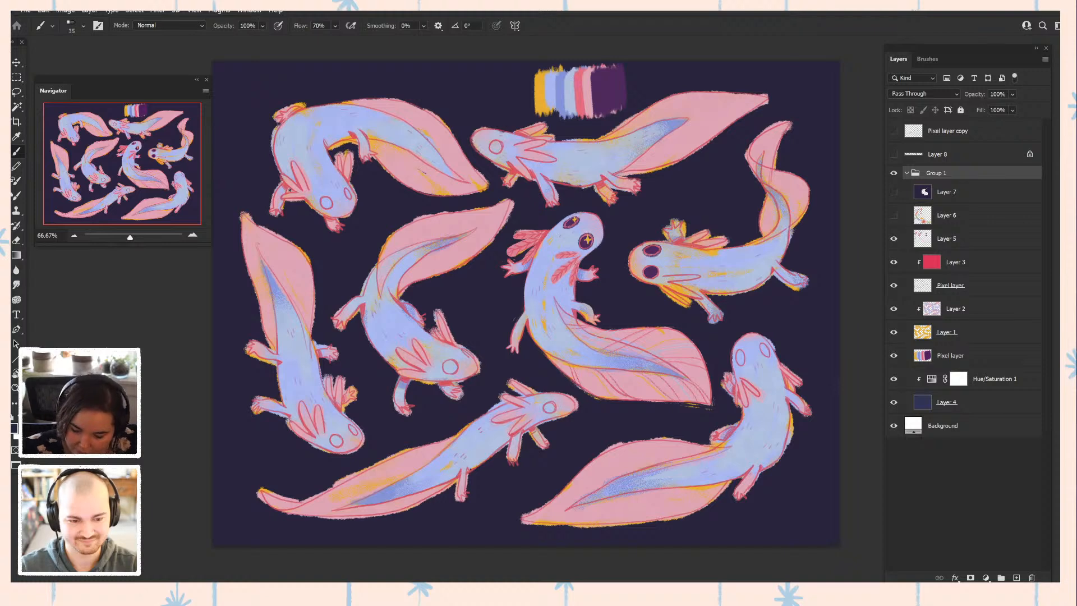
- Hide Layers 5, 2, 3 and 4 in Group 1 to view the flat yellow base shapes with their line art
left_click(894, 239)
left_click(893, 308)
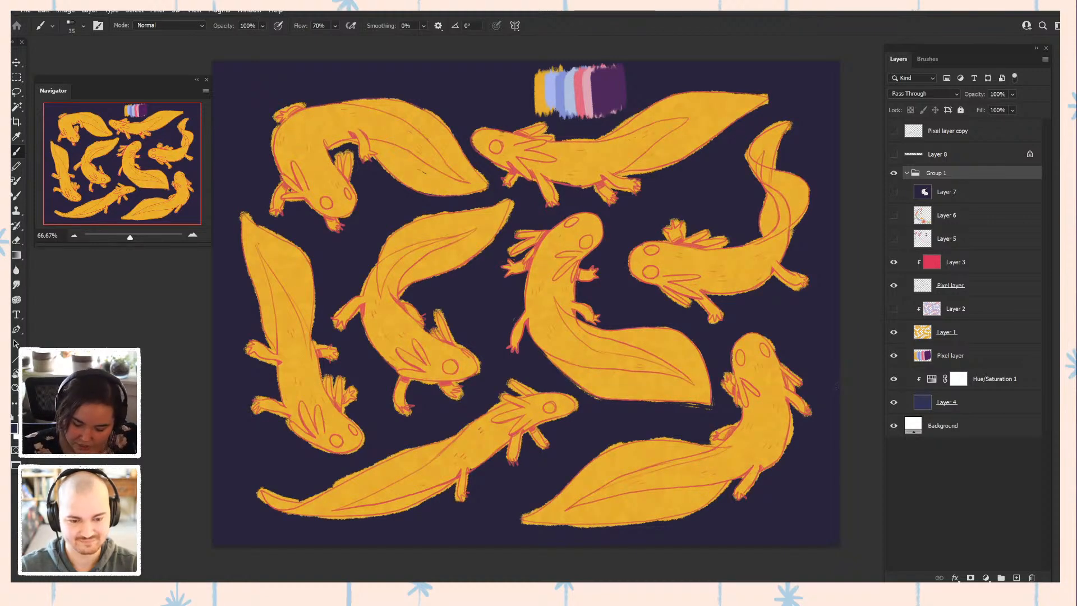
left_click(894, 262)
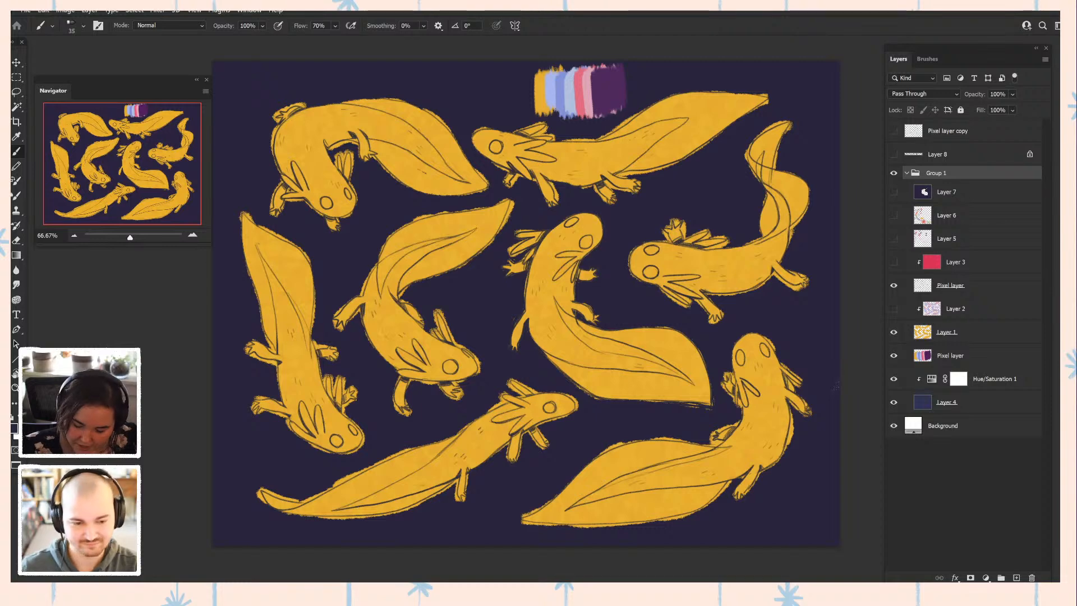
left_click(894, 402)
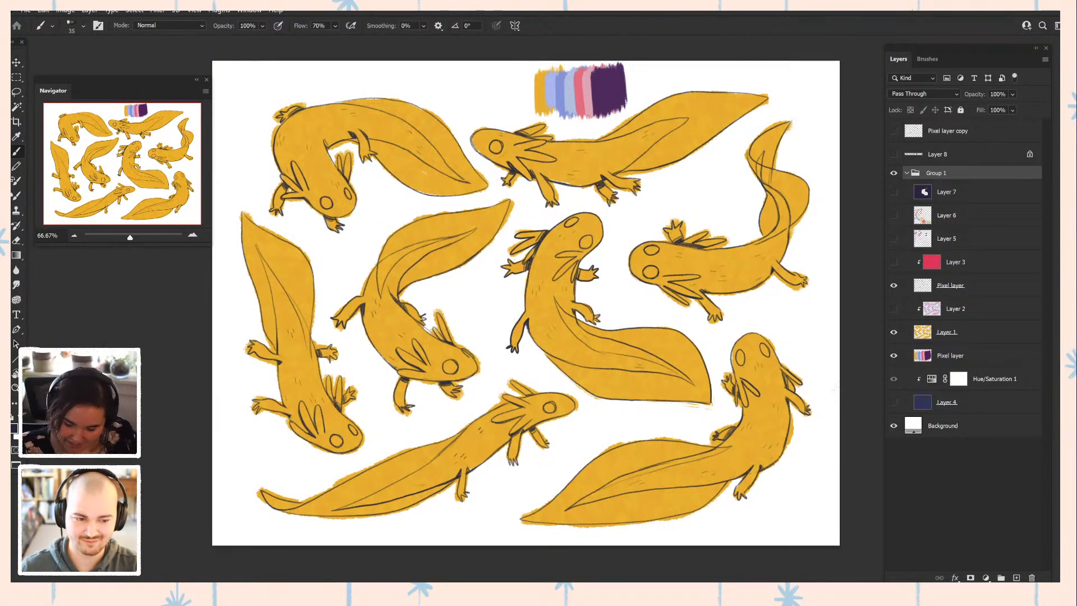
- Show Layers 2, 3, 5 and 4 again one by one to review how the colouring builds up
left_click(894, 309)
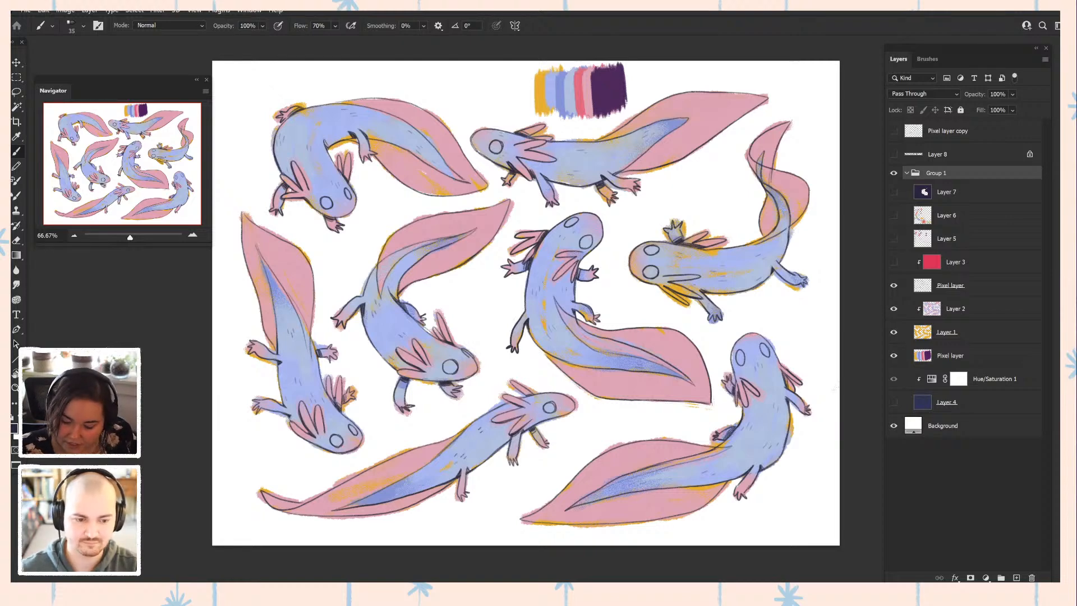
left_click(893, 262)
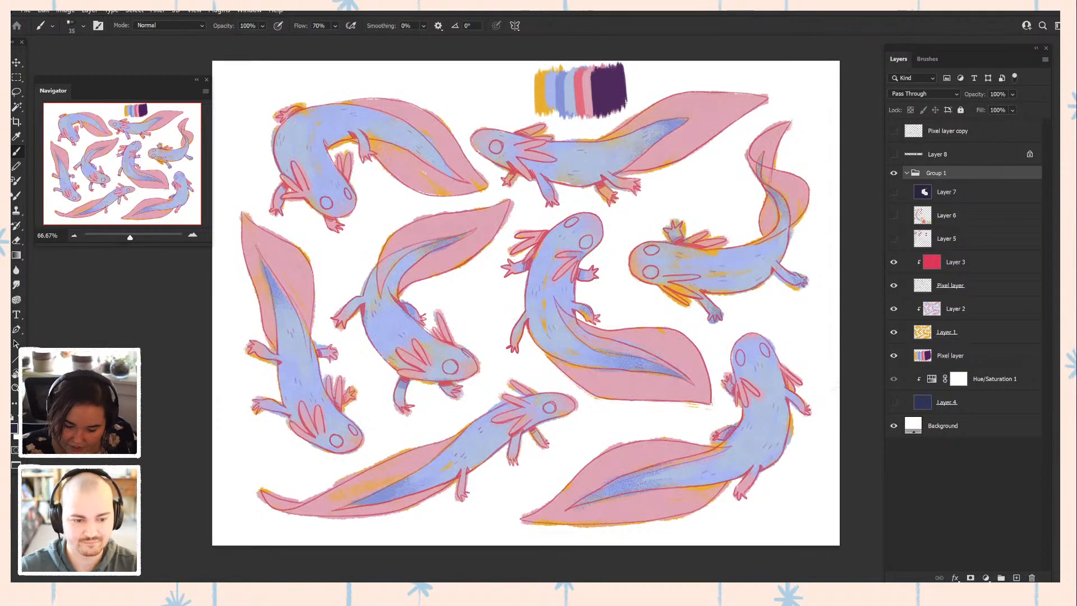
left_click(893, 262)
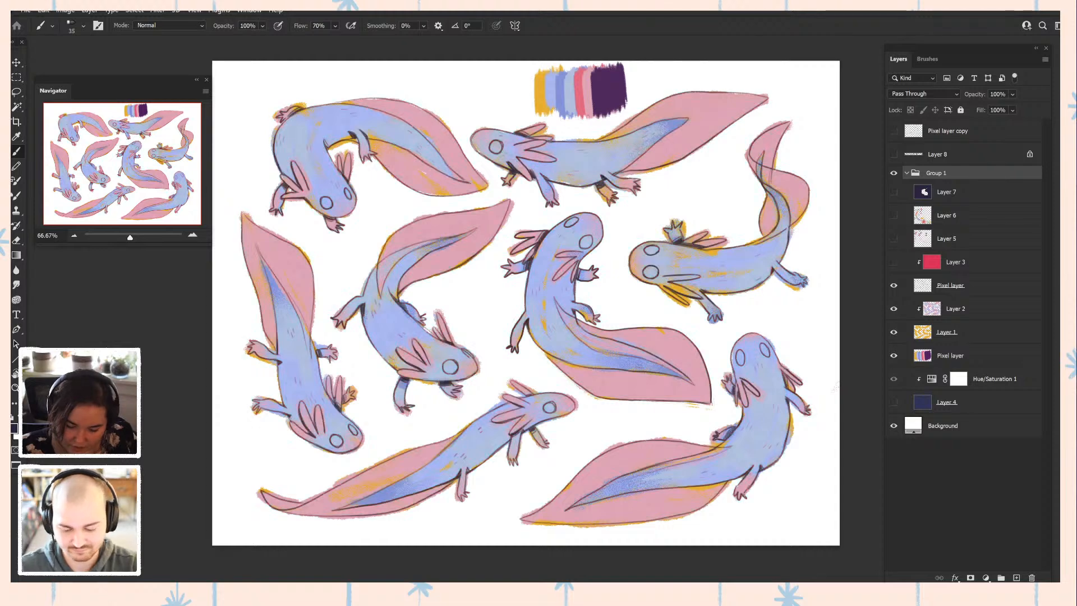
left_click(893, 262)
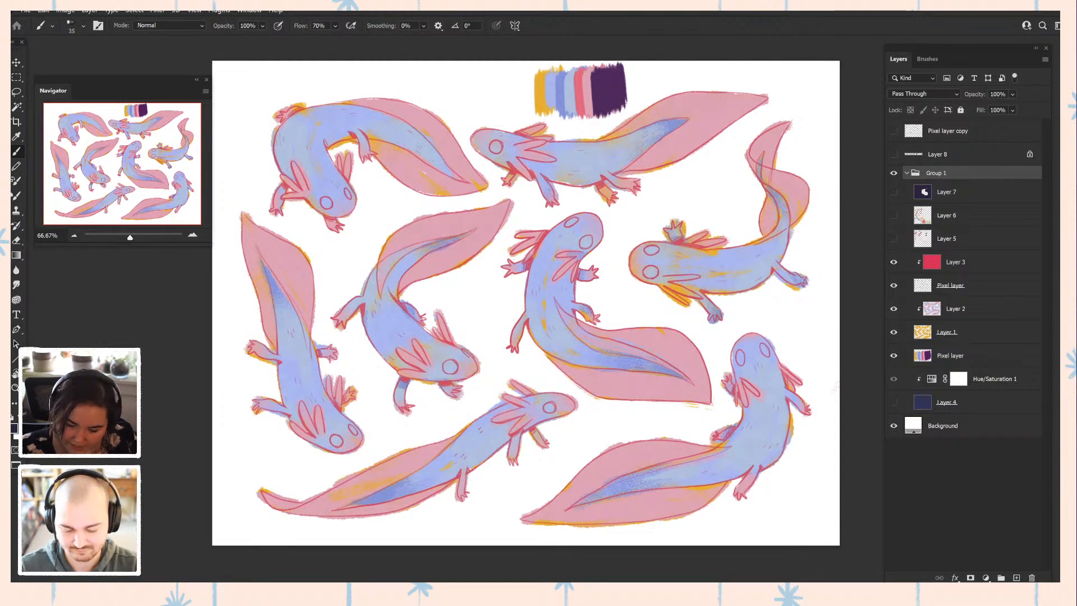
left_click(893, 238)
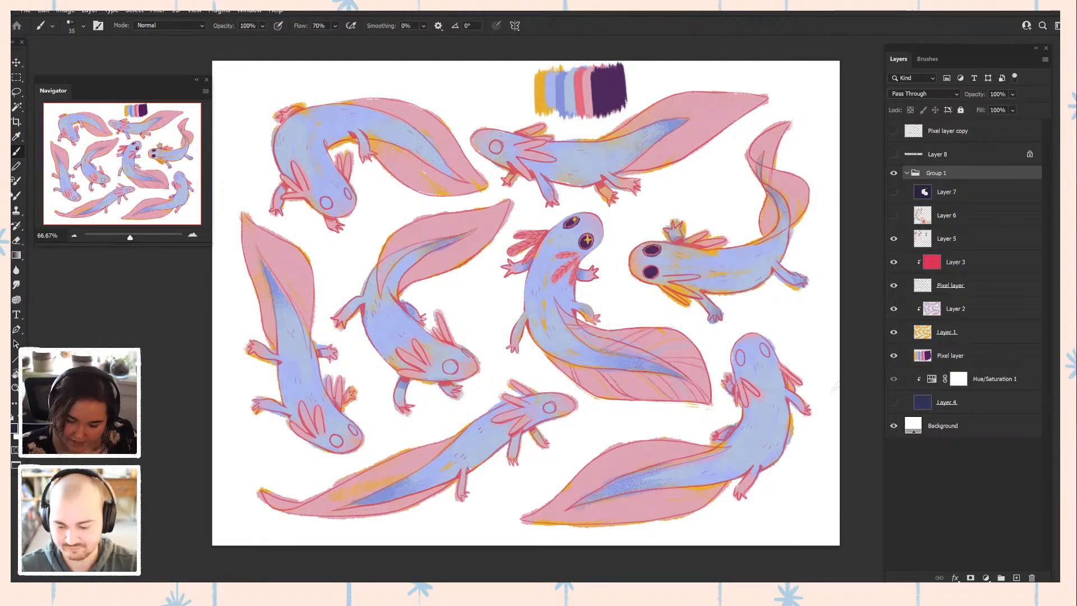
left_click(893, 402)
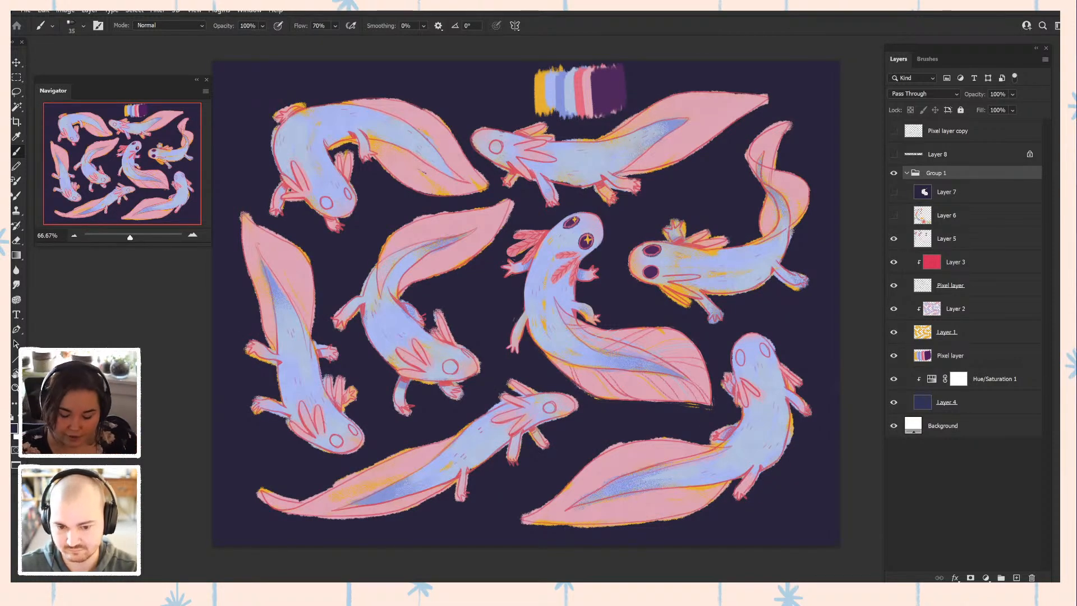
- Select Layer 5 and compare the artwork with and without its eye, gill and tail details
left_click(893, 239)
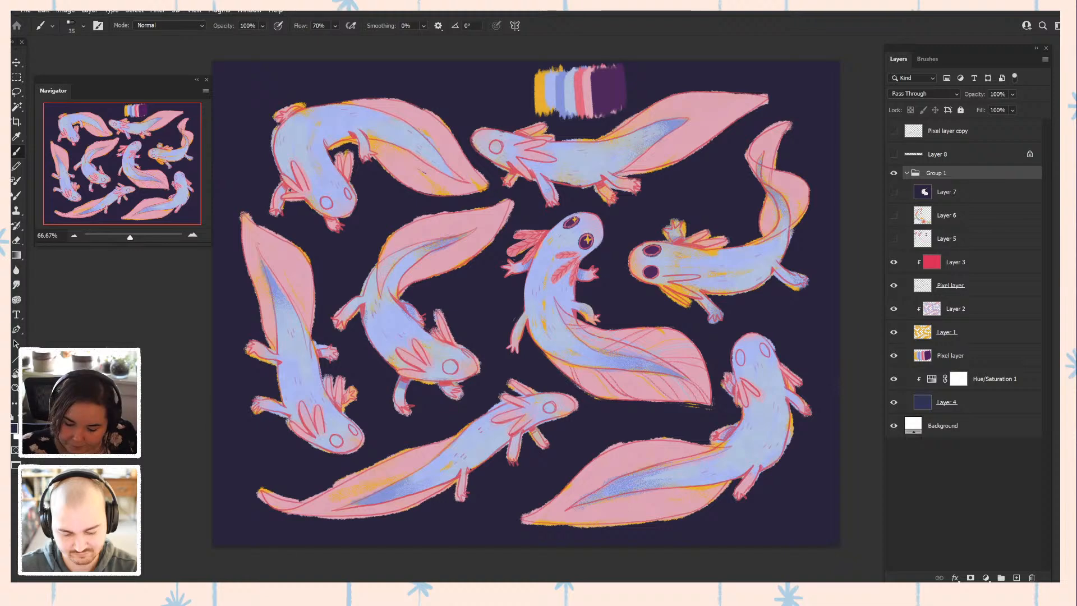
left_click(893, 239)
left_click(948, 239)
left_click(893, 239)
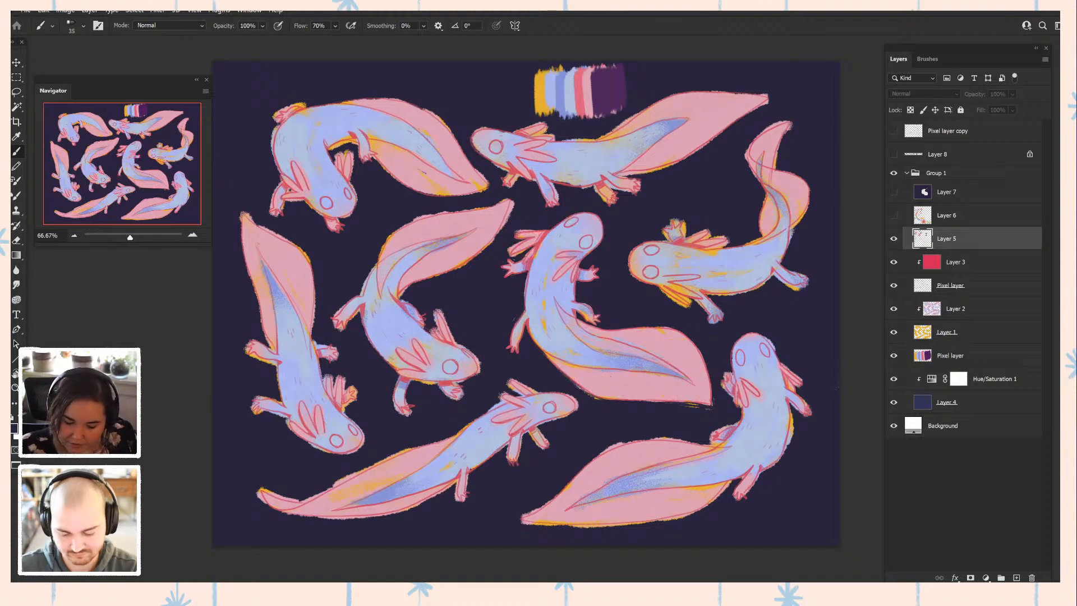
left_click(893, 239)
left_click(893, 239)
left_click(893, 239)
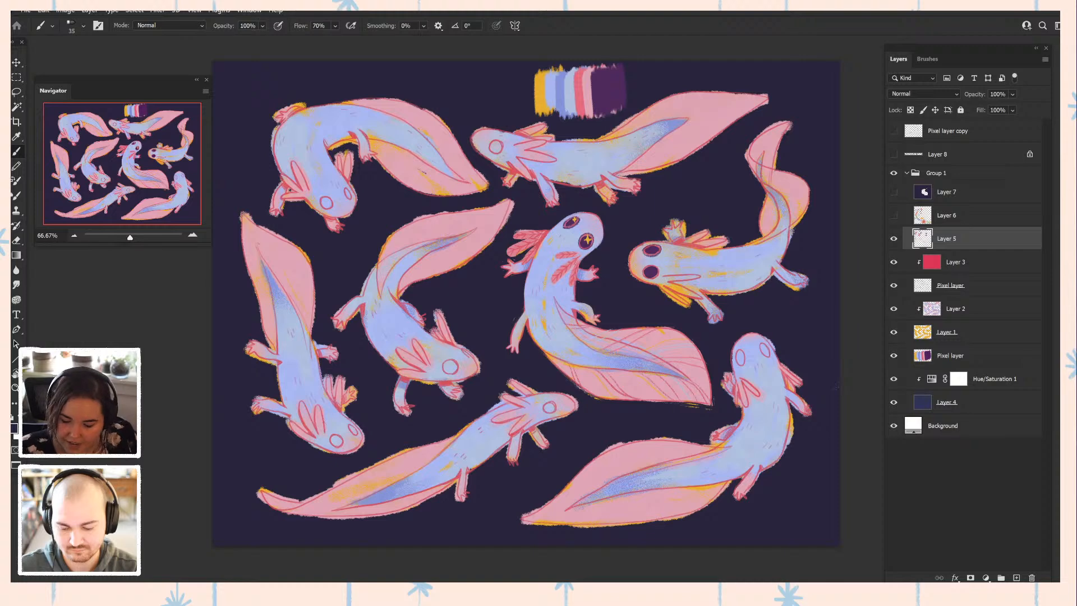
- Select the Soft Light Layer 6, compare the artwork with and without it, and leave it hidden
left_click(947, 215)
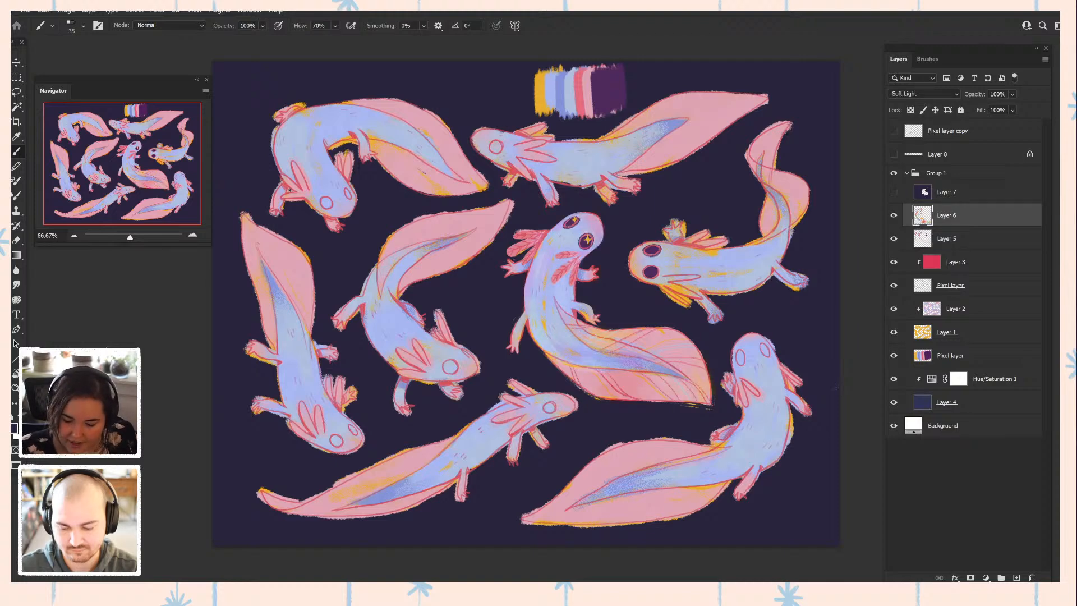
left_click(894, 216)
left_click(893, 215)
left_click(893, 215)
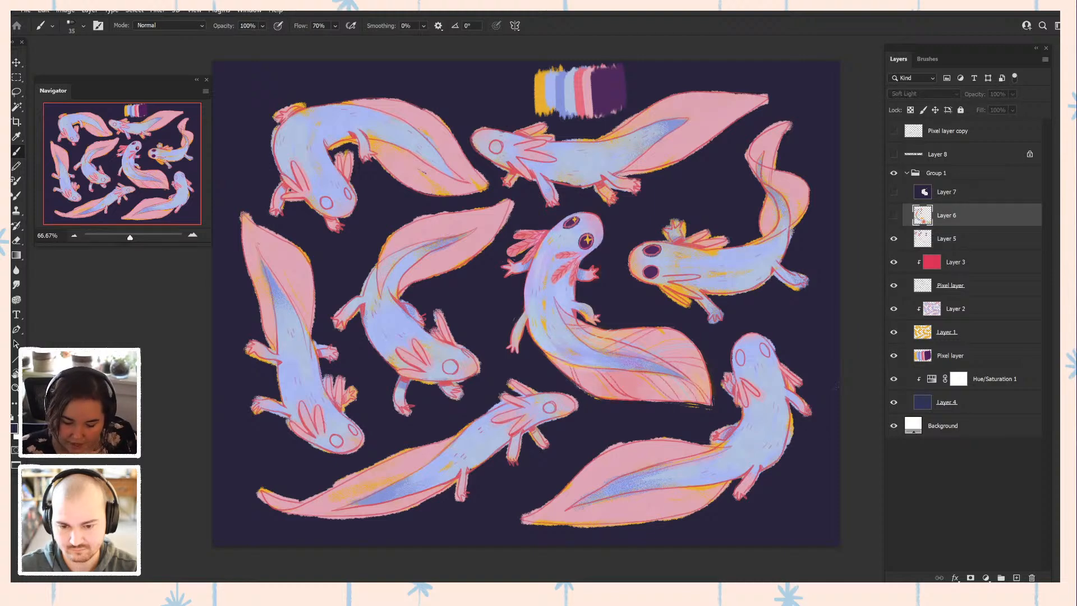
left_click(894, 216)
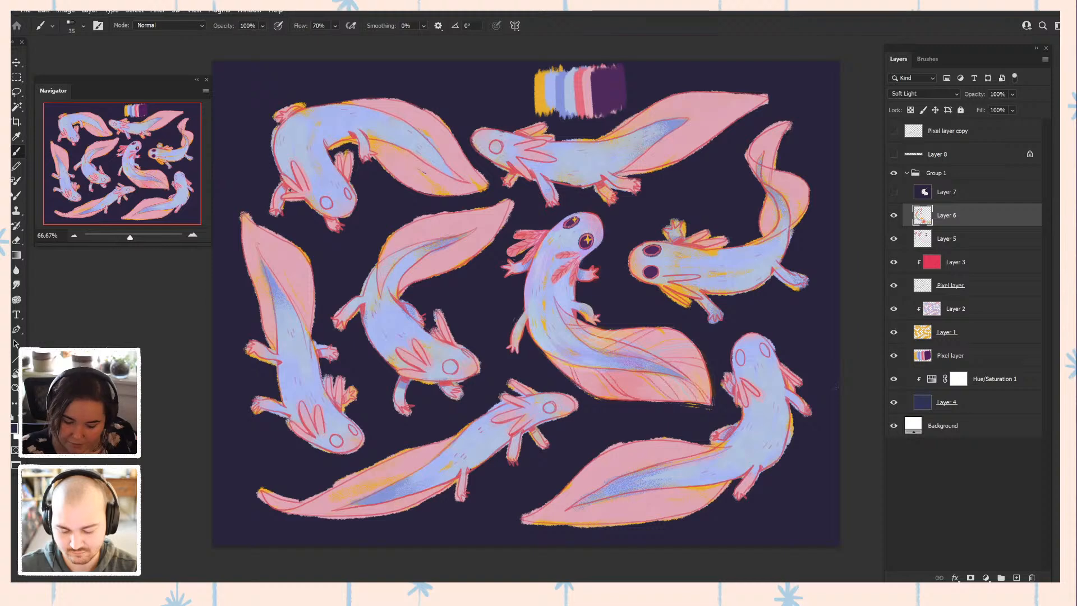
left_click(893, 216)
left_click(893, 215)
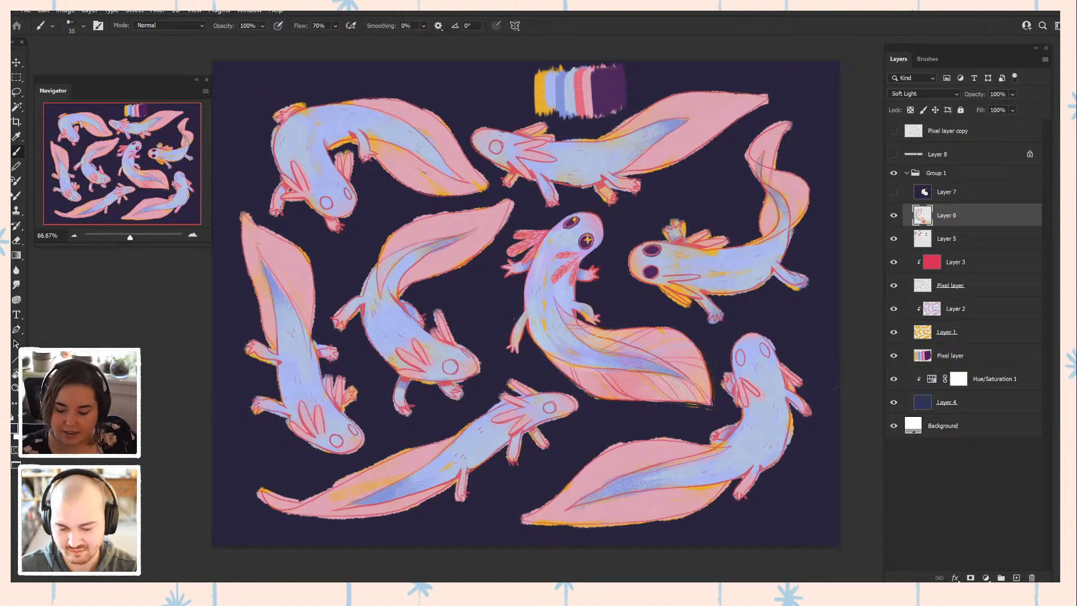
left_click(893, 215)
- Select Layer 5 and hide the Pixel layer holding the colour palette swatches
left_click(953, 238)
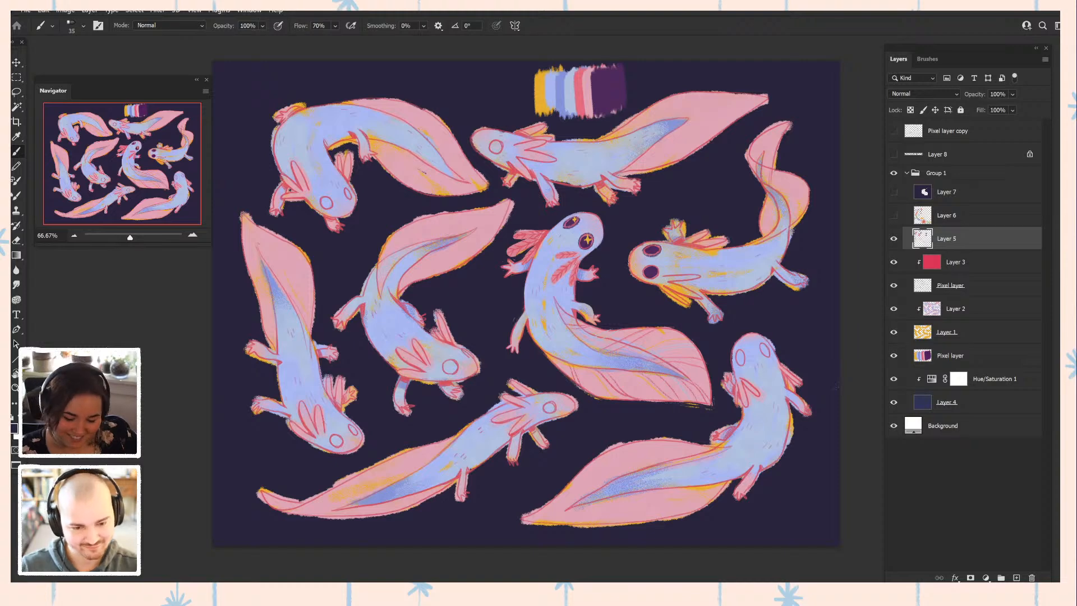
mouse_move(527, 303)
left_mouse_down()
mouse_move(458, 315)
mouse_move(533, 313)
left_mouse_up()
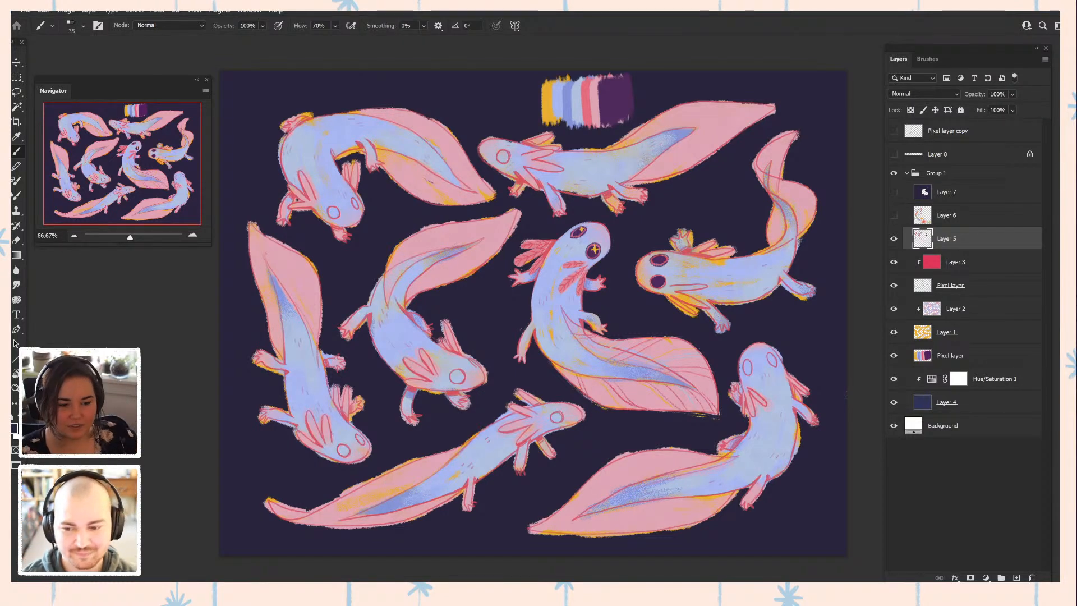
left_click(894, 355)
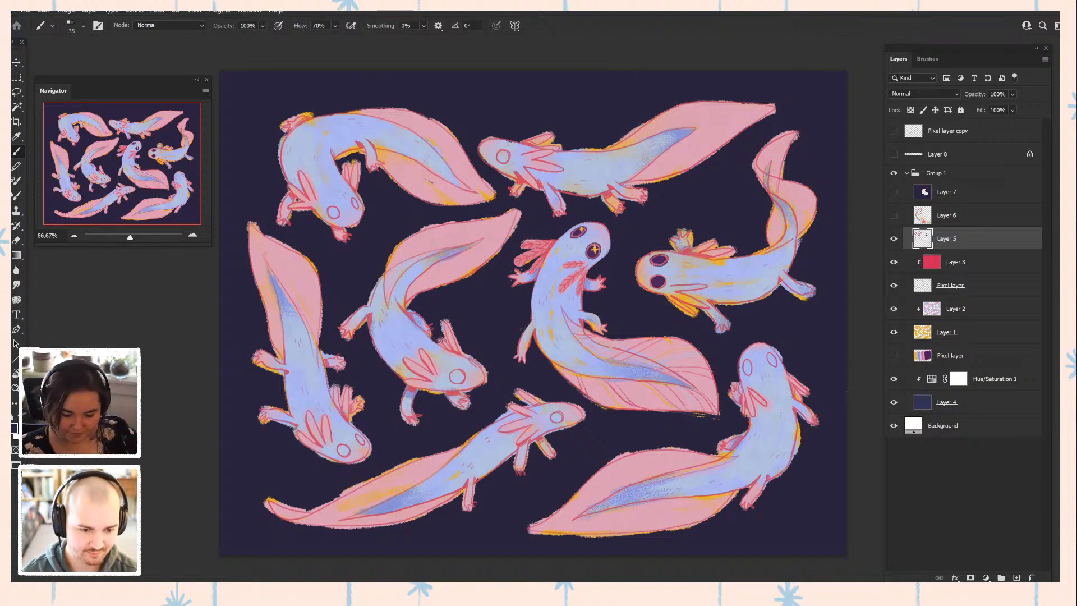
mouse_move(533, 314)
left_mouse_down()
mouse_move(543, 351)
mouse_move(524, 319)
left_mouse_up()
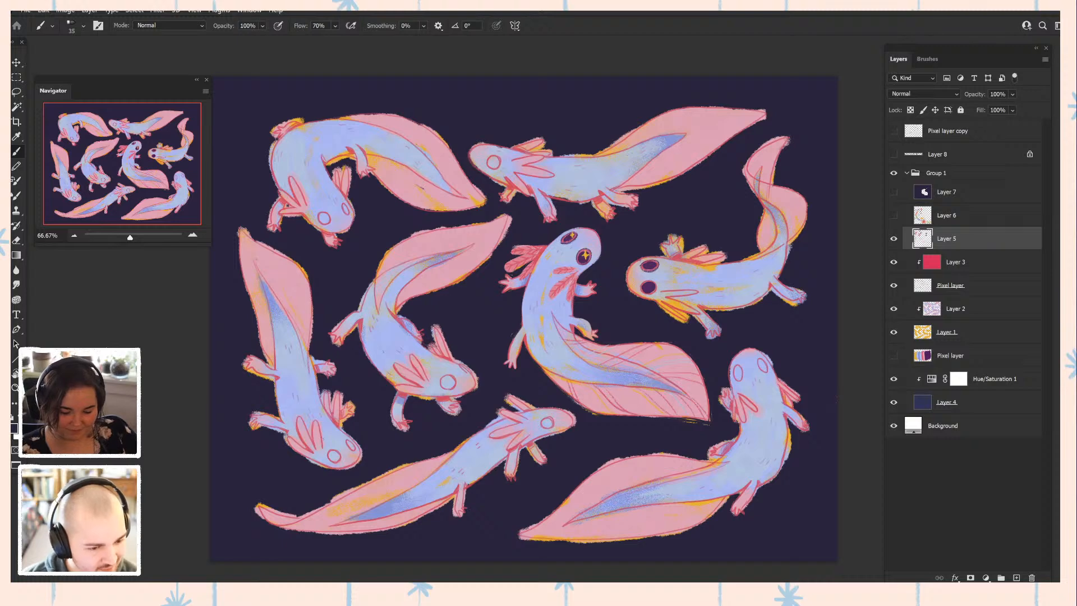
- Show the Pixel layer copy sketch in place of the collapsed Group 1, and add a new empty layer above it
left_click(907, 173)
left_click(893, 173)
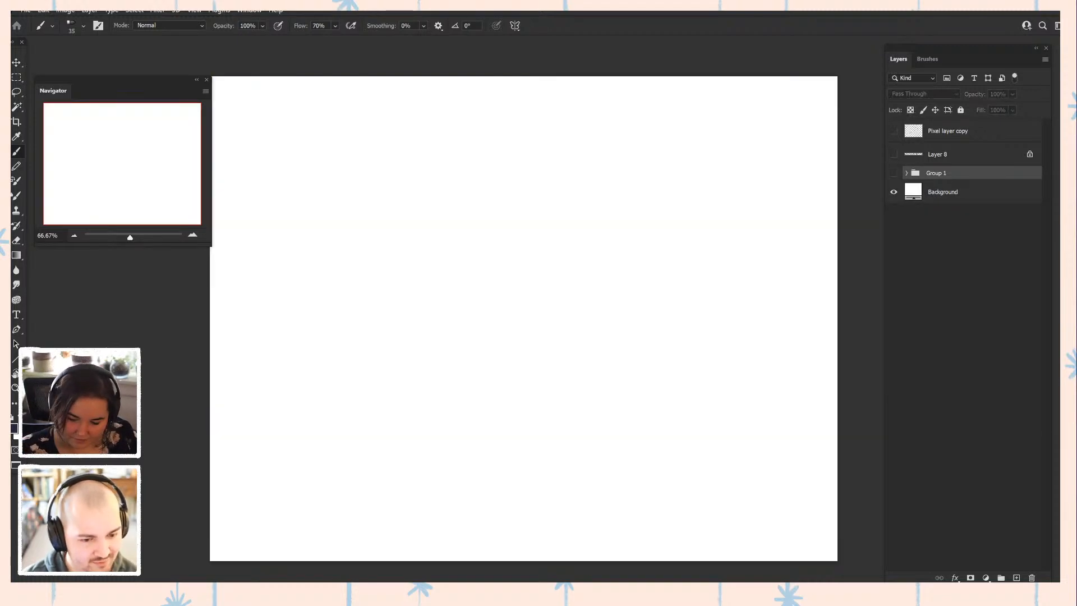
left_click(893, 131)
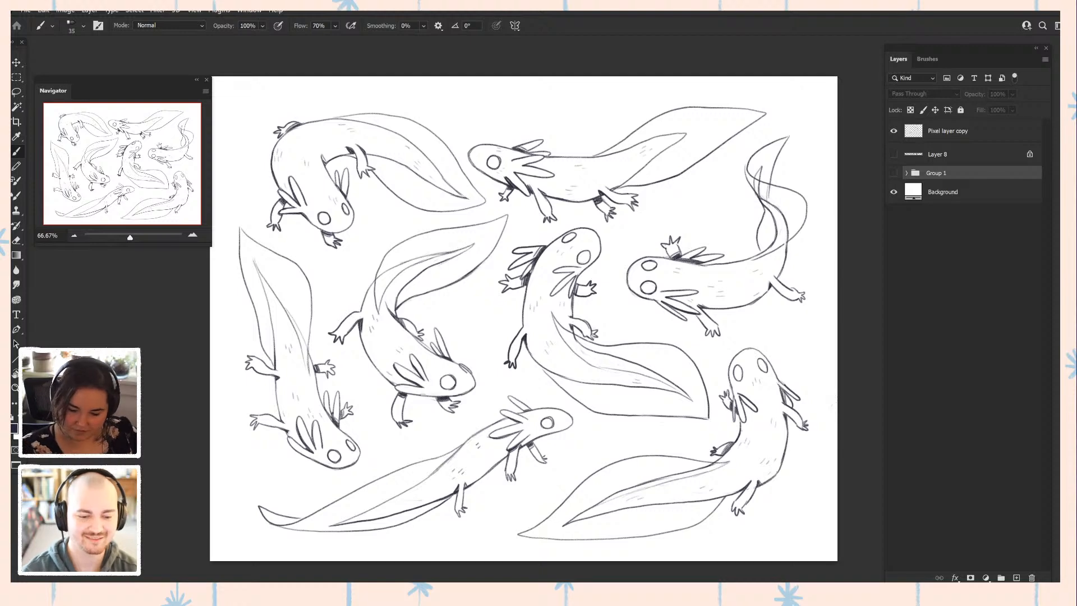
left_click(948, 131)
left_click(1017, 577)
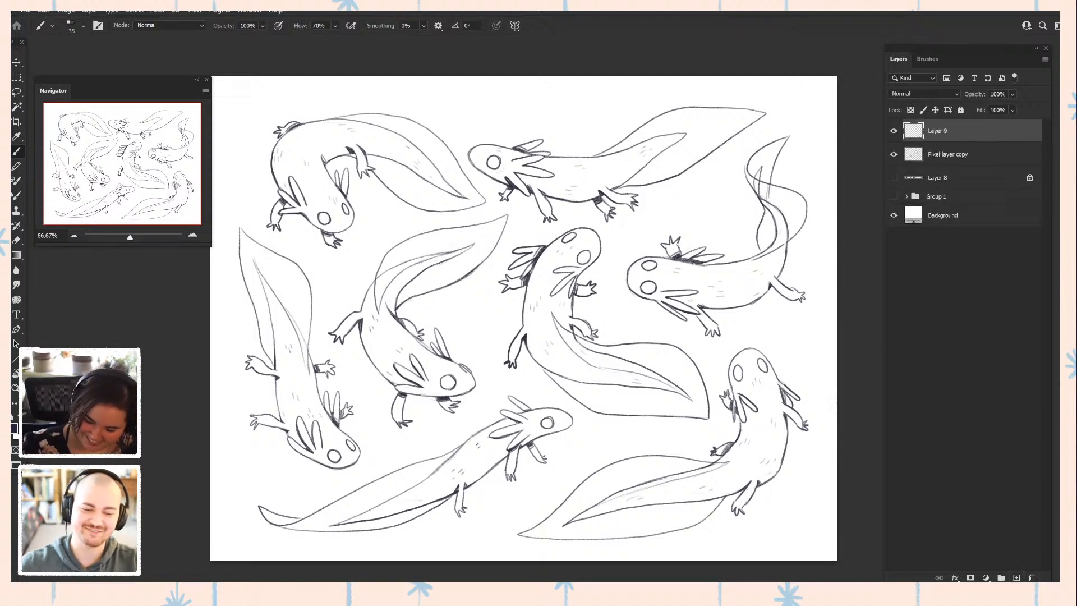
- Try circling the lower middle axolotl and the upper axolotl's front foot on Layer 9, undoing each mark
mouse_move(549, 388)
left_mouse_down()
mouse_move(488, 395)
mouse_move(441, 528)
mouse_move(523, 387)
left_mouse_up()
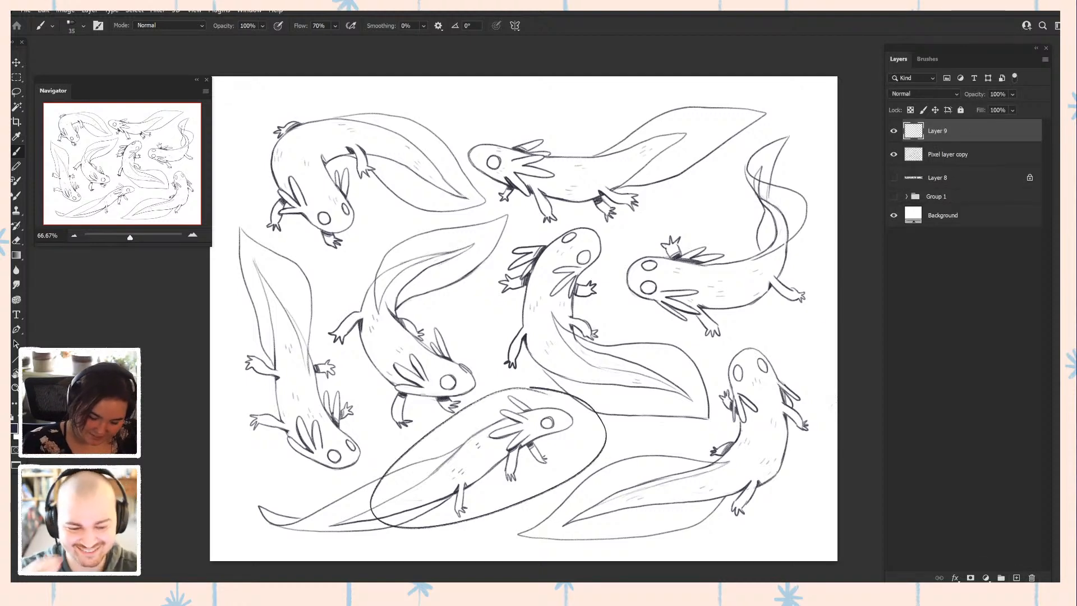
key("ctrl+z")
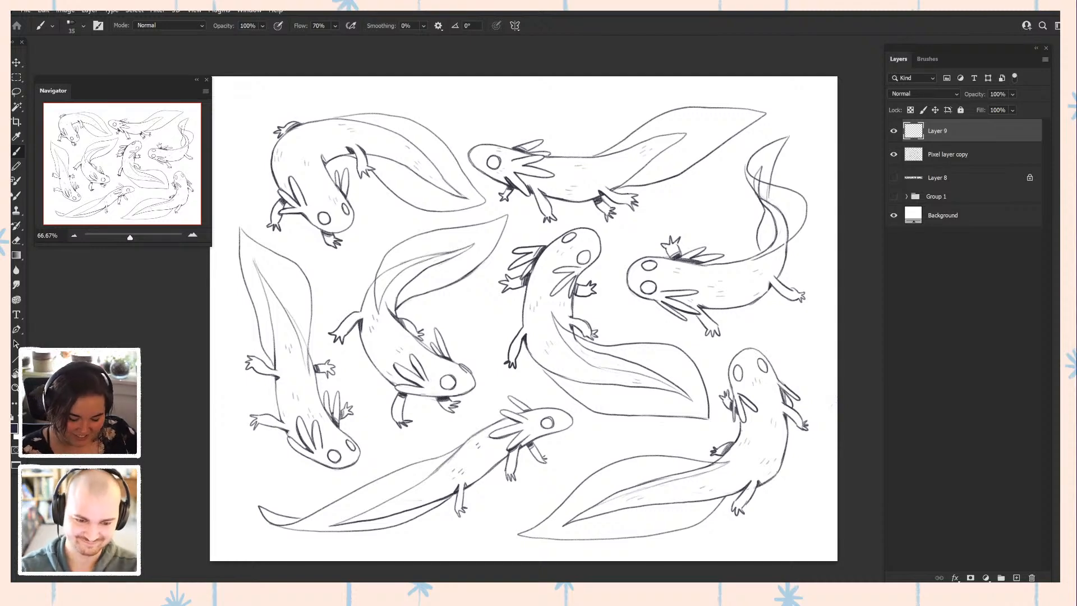
mouse_move(502, 184)
left_mouse_down()
mouse_move(486, 203)
mouse_move(508, 216)
mouse_move(523, 190)
mouse_move(505, 197)
left_mouse_up()
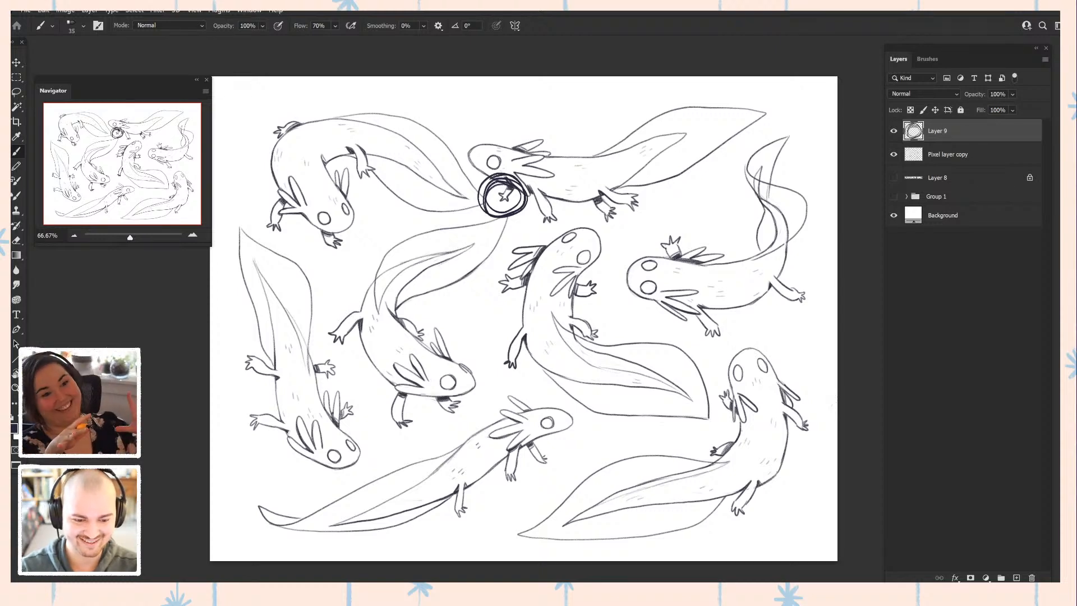
key("ctrl+z")
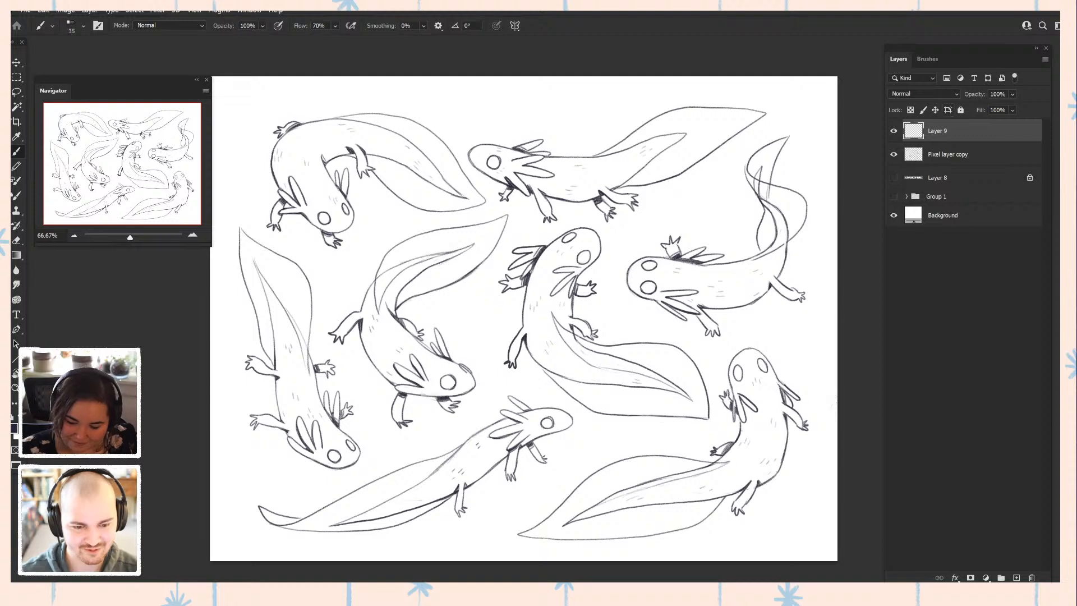
- Hide Layer 9 and Pixel layer copy, show and expand Group 1, and sample the eye purple with Layer 5 selected
left_click(893, 131)
left_click(893, 154)
left_click(894, 197)
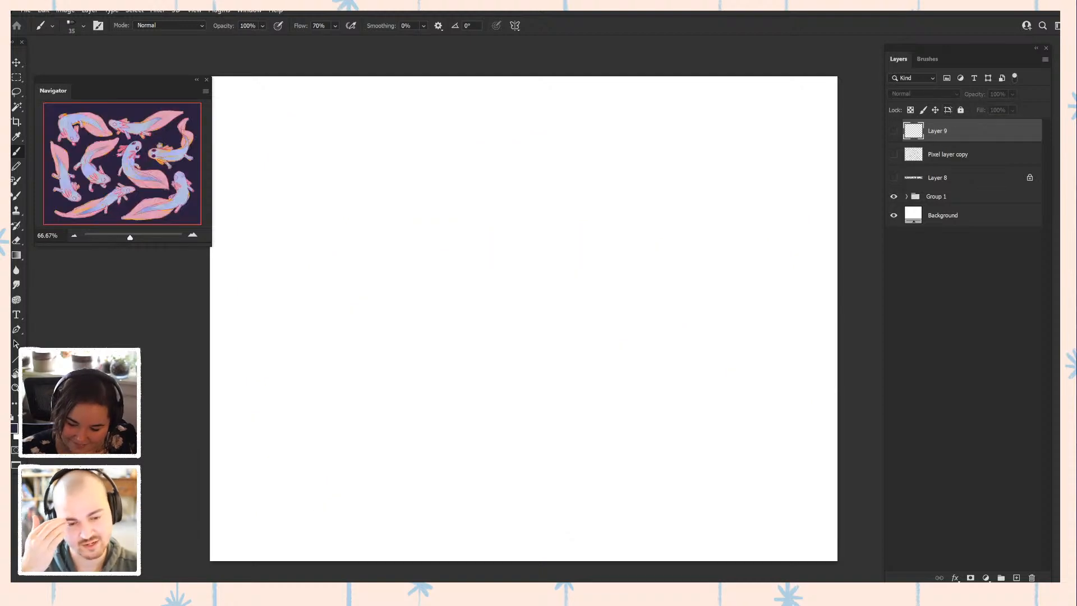
left_click(906, 197)
left_click(947, 262)
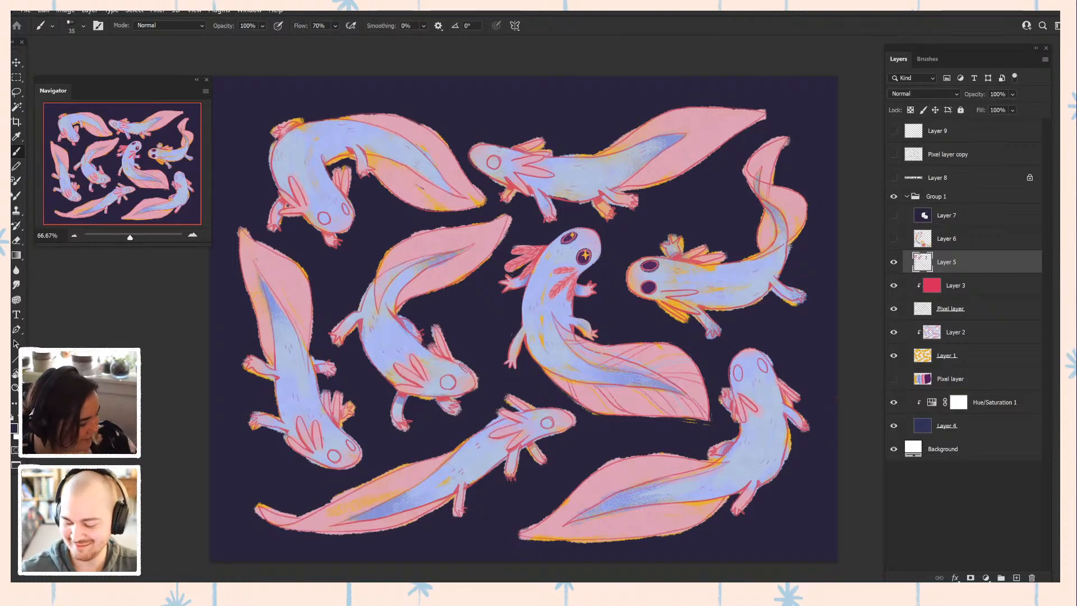
left_click(647, 287, "alt")
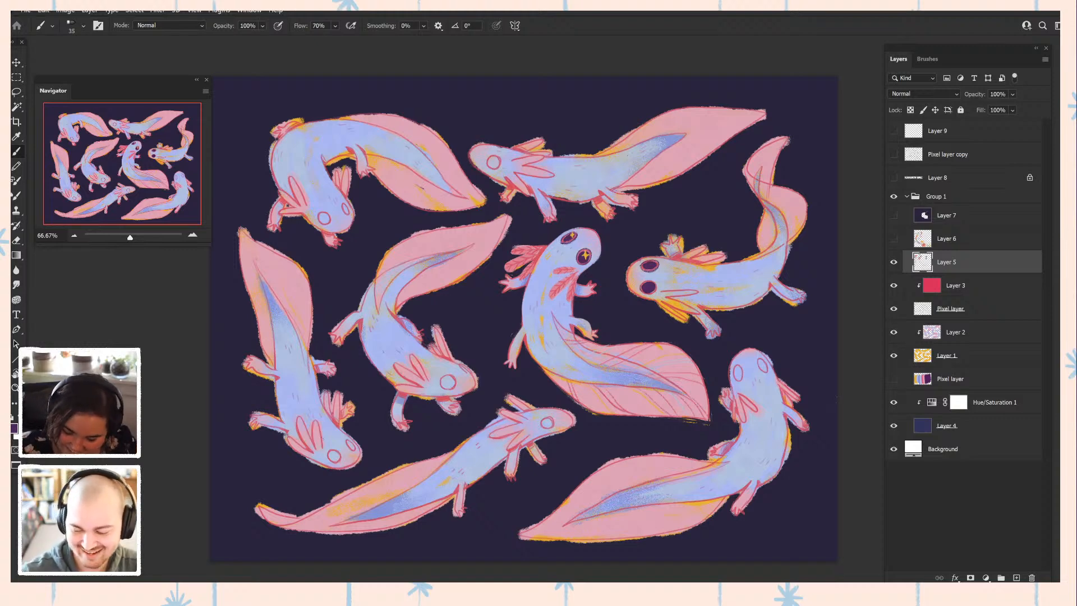
- On Layer 1, clean up the rough colour edges around the right-hand axolotl and the lower-right axolotl's body and arms
left_click(948, 356)
left_click_drag(729, 295, 647, 305)
key("ctrl+plus")
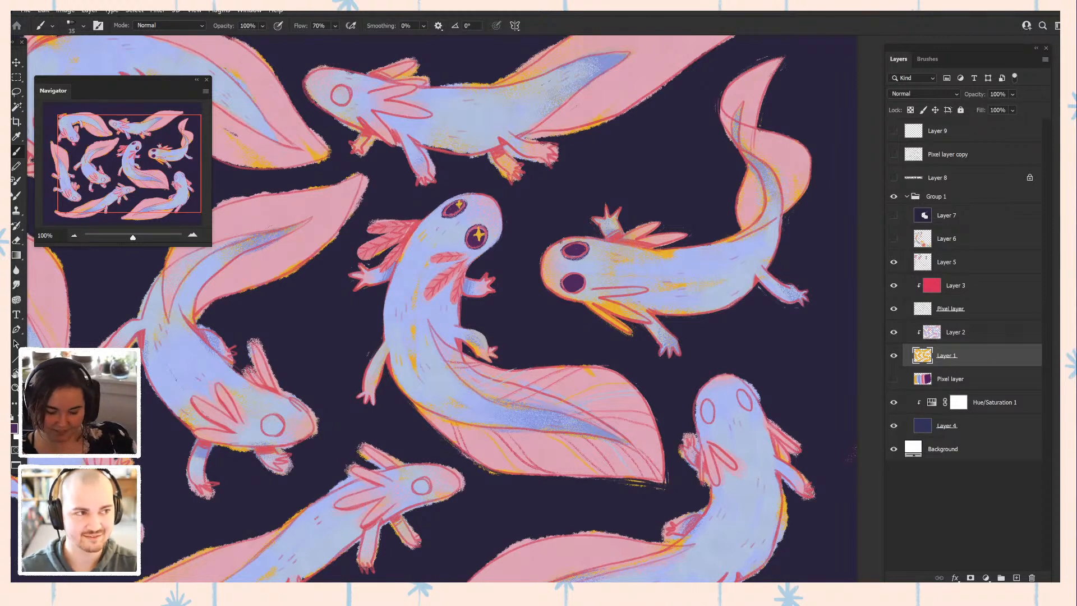
scroll(435, 309, "down", 5)
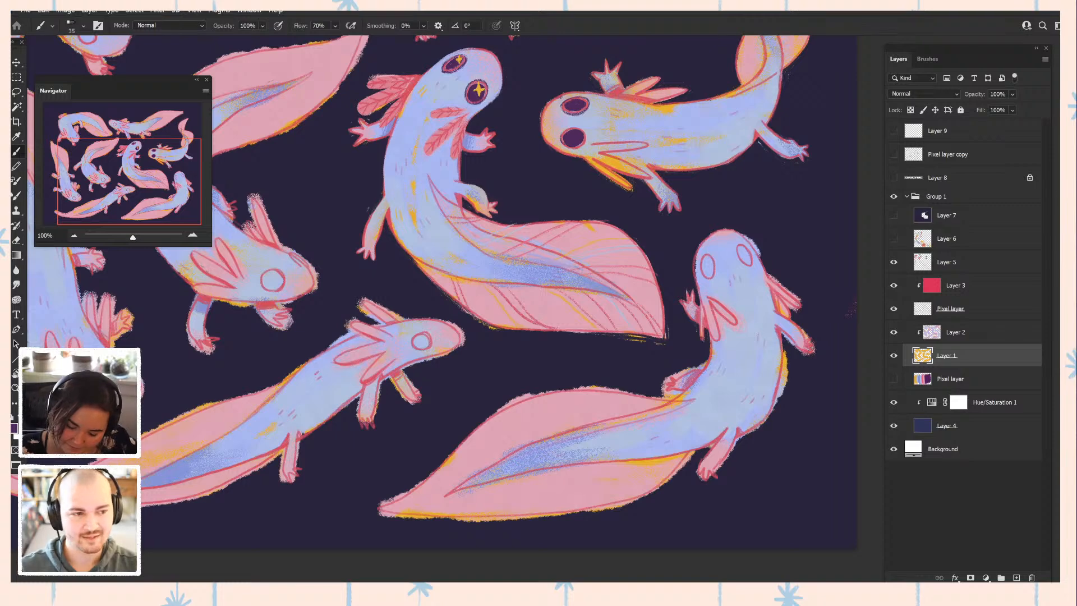
mouse_move(784, 351)
left_mouse_down()
mouse_move(781, 390)
mouse_move(787, 375)
left_mouse_up()
left_click_drag(785, 334, 799, 349)
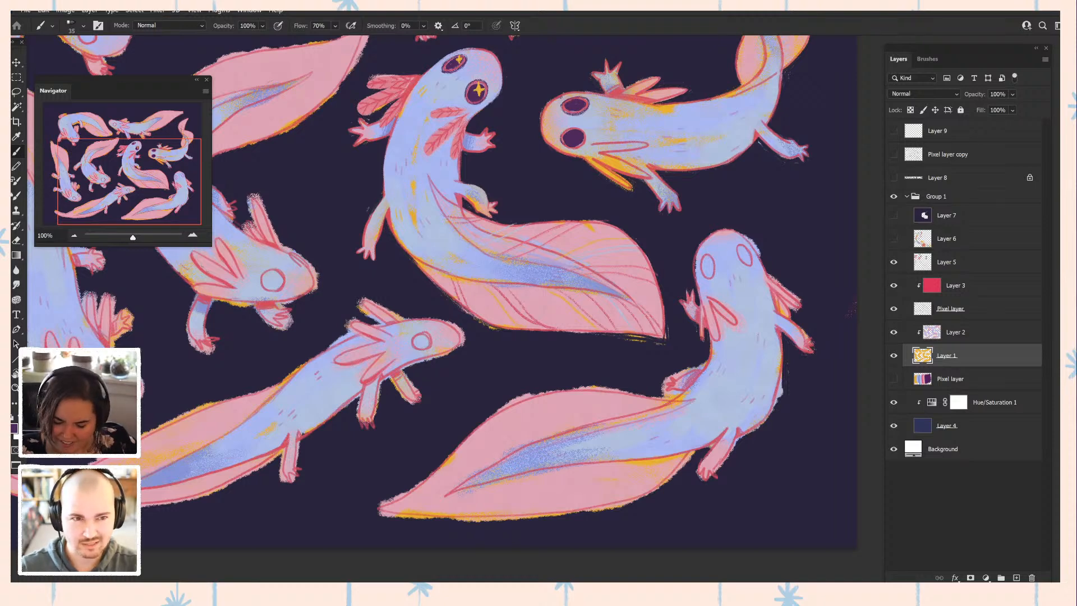
left_click_drag(800, 327, 807, 339)
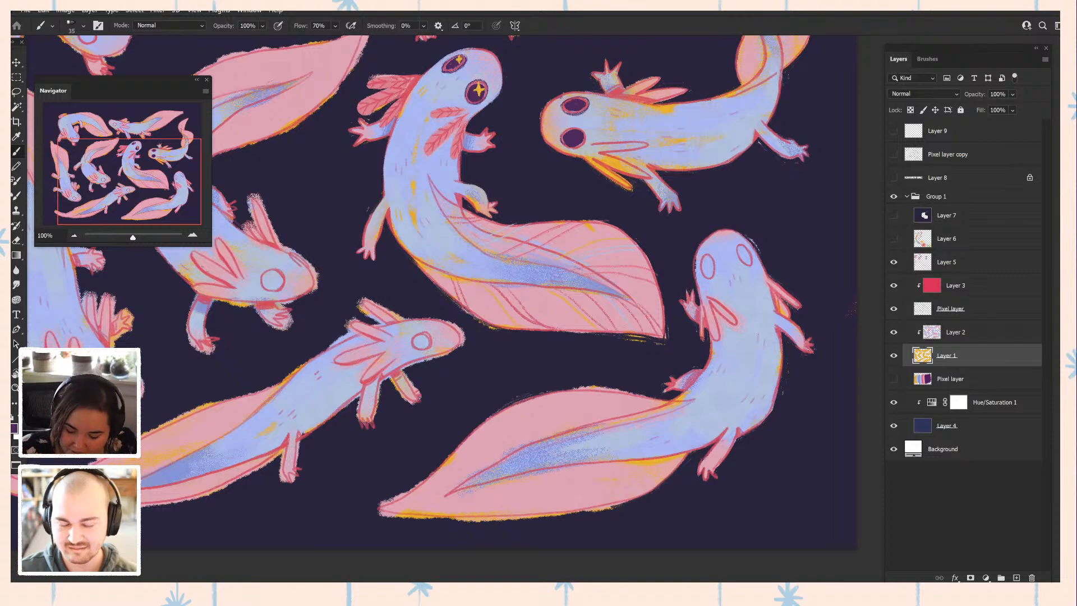
- Temporarily hide Layer 2, sample the yellow base colour, and tidy the lower-right axolotl's tail edges on Layer 1
left_click(894, 332)
left_click(643, 460, "alt")
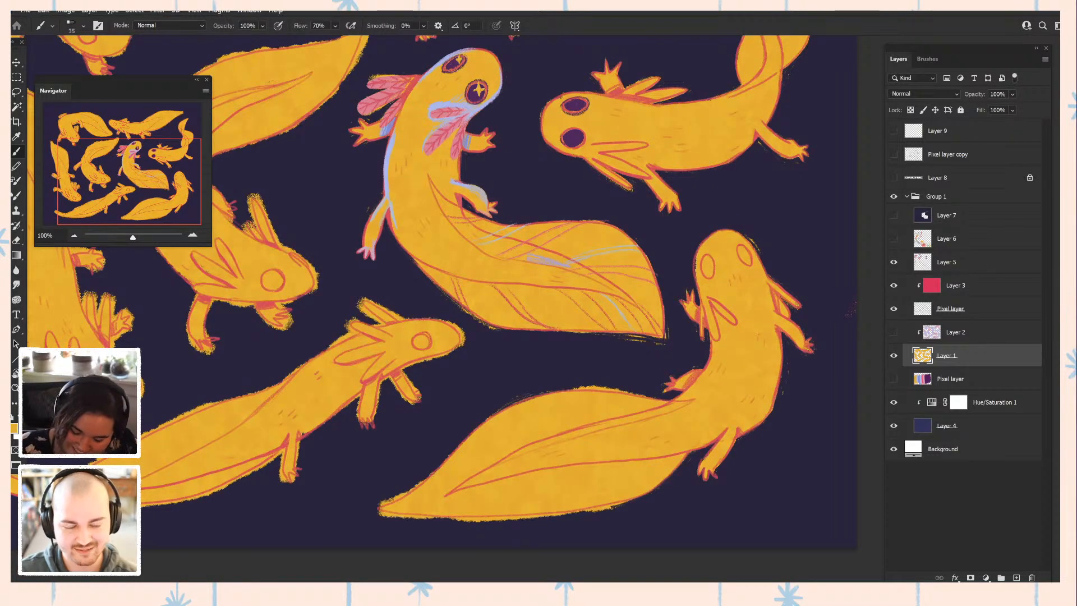
left_click(894, 332)
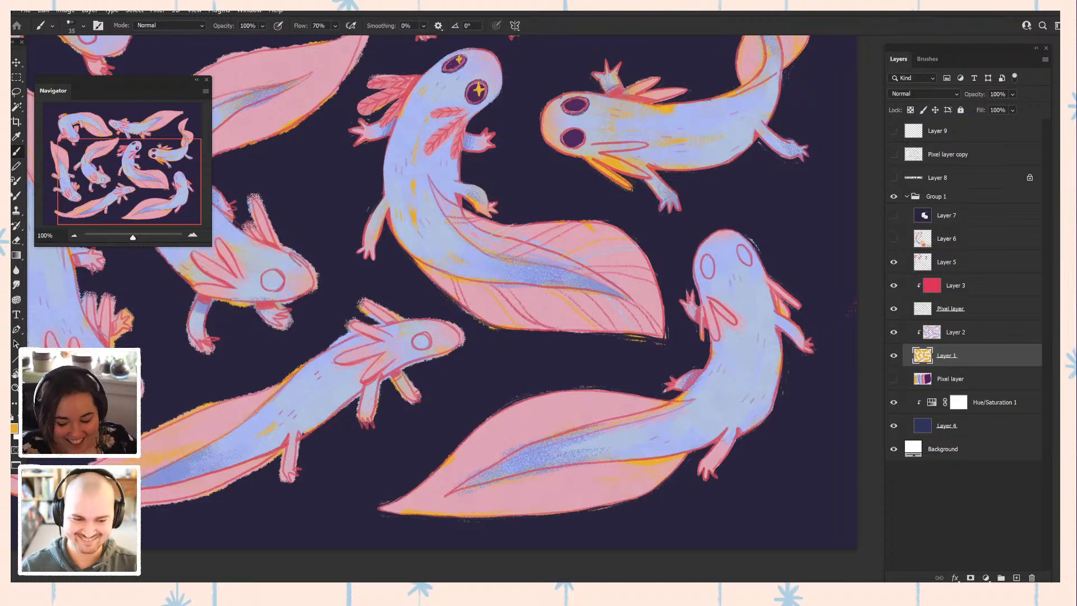
- On Layer 5, fill both eyes of the lower-right axolotl with dark purple sampled from the right-hand axolotl's eye
left_click(947, 262)
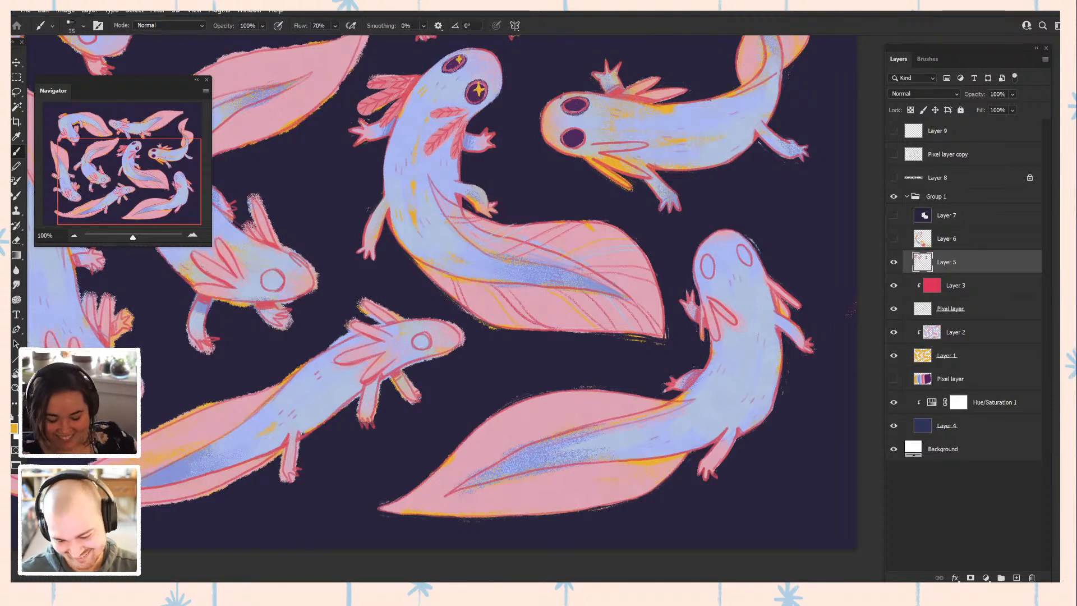
left_click_drag(594, 147, 573, 209)
left_click(550, 209, "alt")
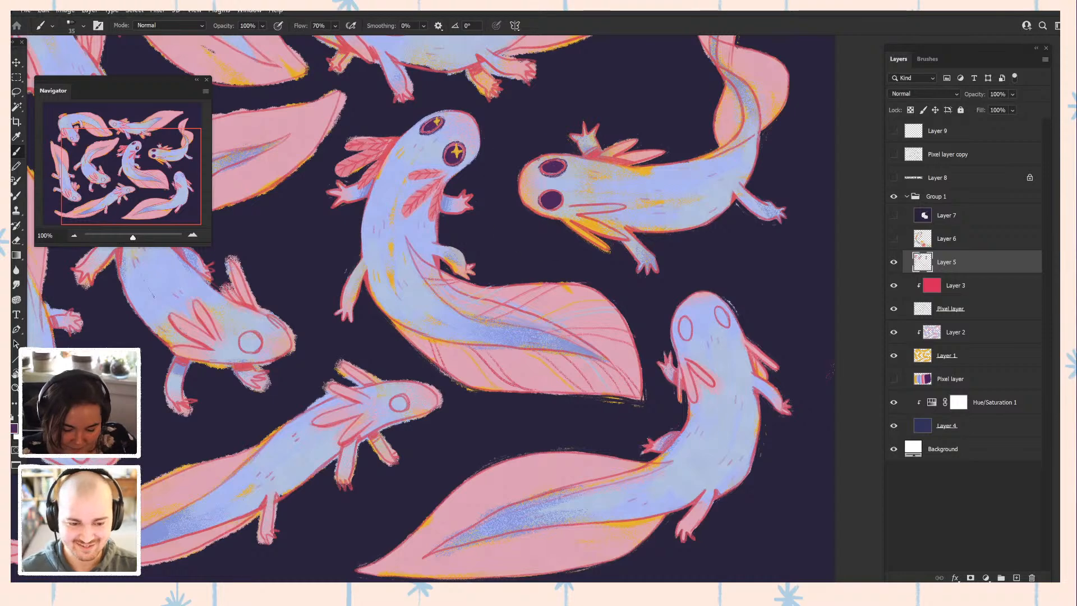
left_click_drag(683, 320, 688, 335)
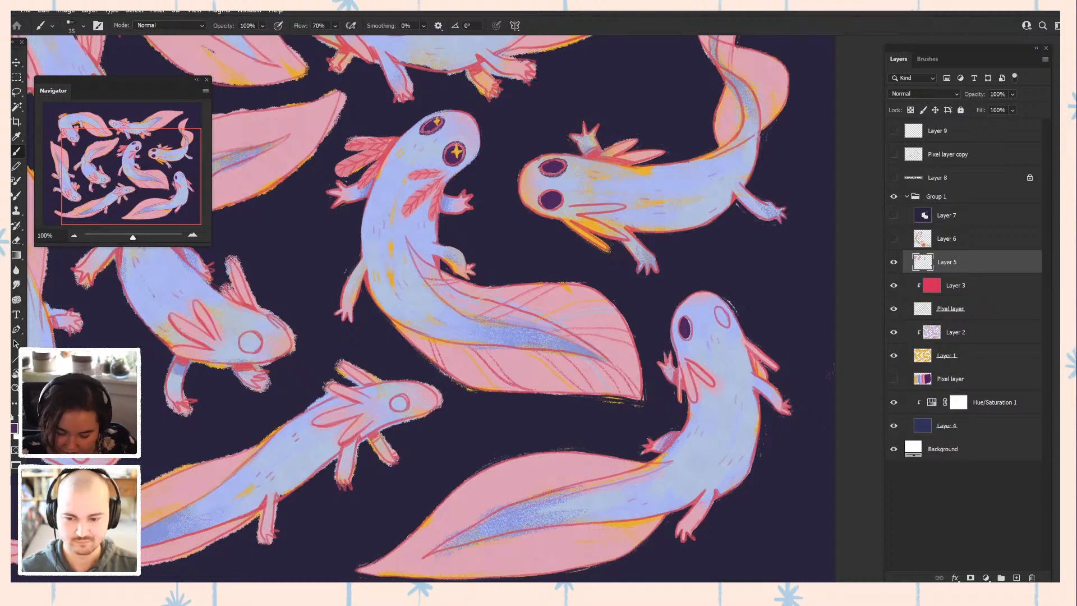
mouse_move(688, 322)
left_mouse_down()
mouse_move(689, 339)
mouse_move(726, 324)
mouse_move(723, 308)
mouse_move(724, 320)
left_mouse_up()
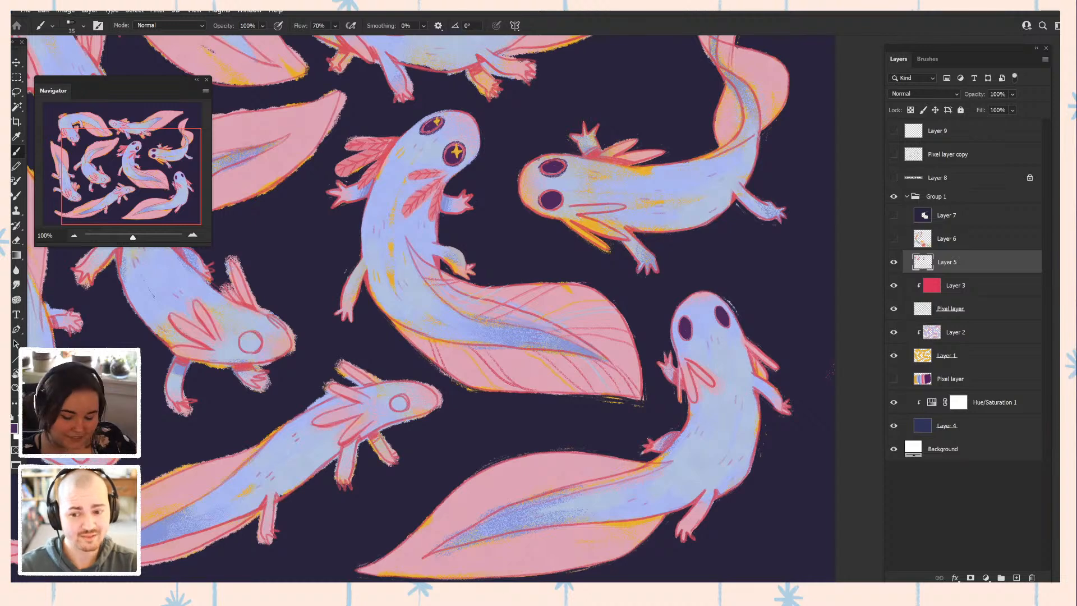
- Alternate the brush colour between the coral outline pink and the dark eye purple sampled from the artwork, ending on the purple
left_click(754, 371, "alt")
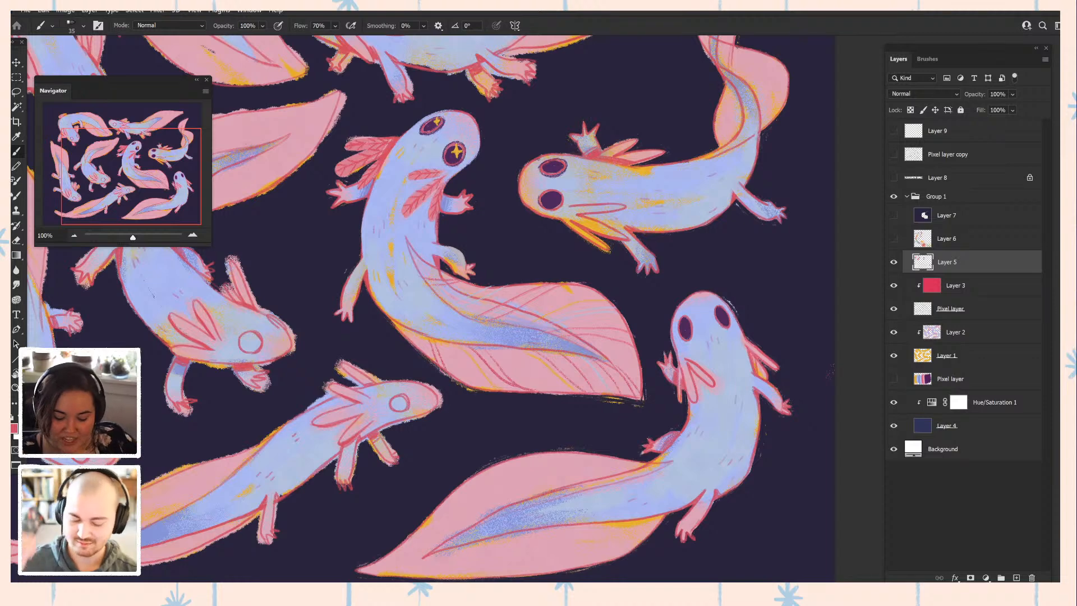
left_click(549, 202, "alt")
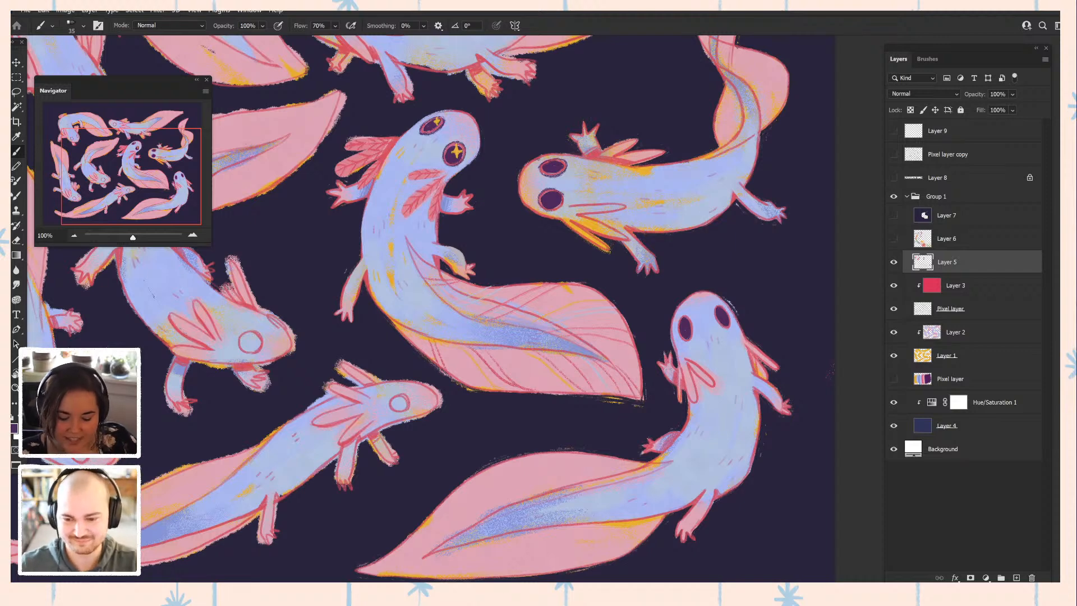
left_click(574, 225, "alt")
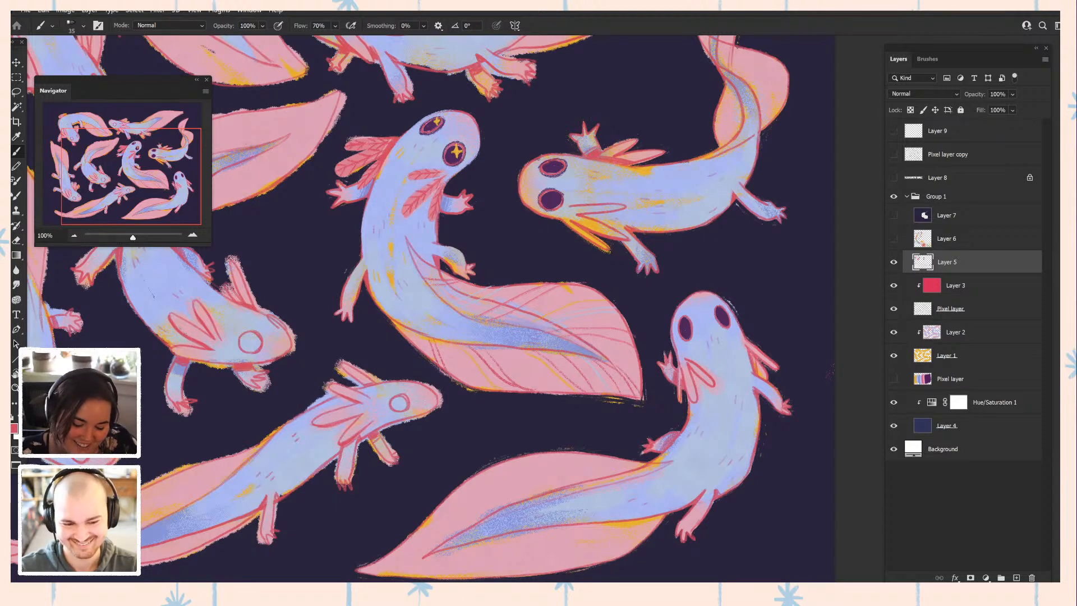
left_click(551, 205, "alt")
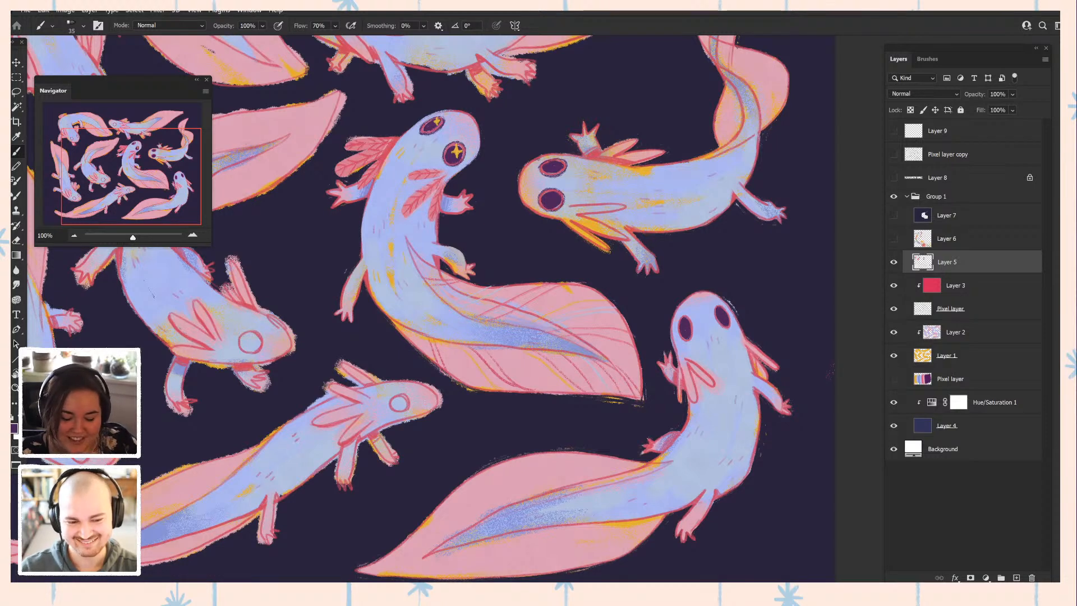
left_click(579, 243, "alt")
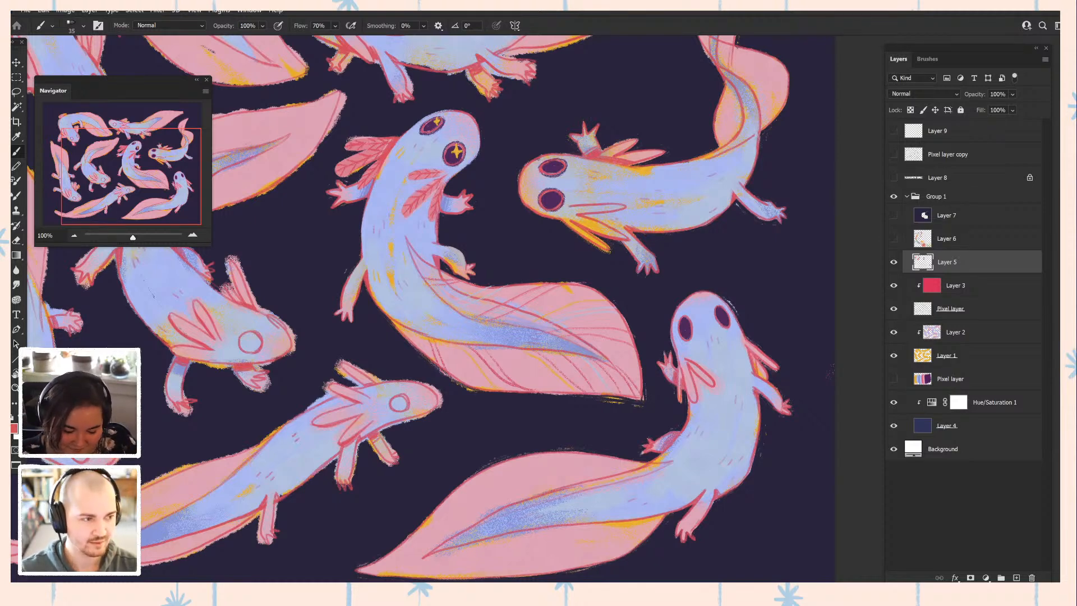
left_click(551, 203, "alt")
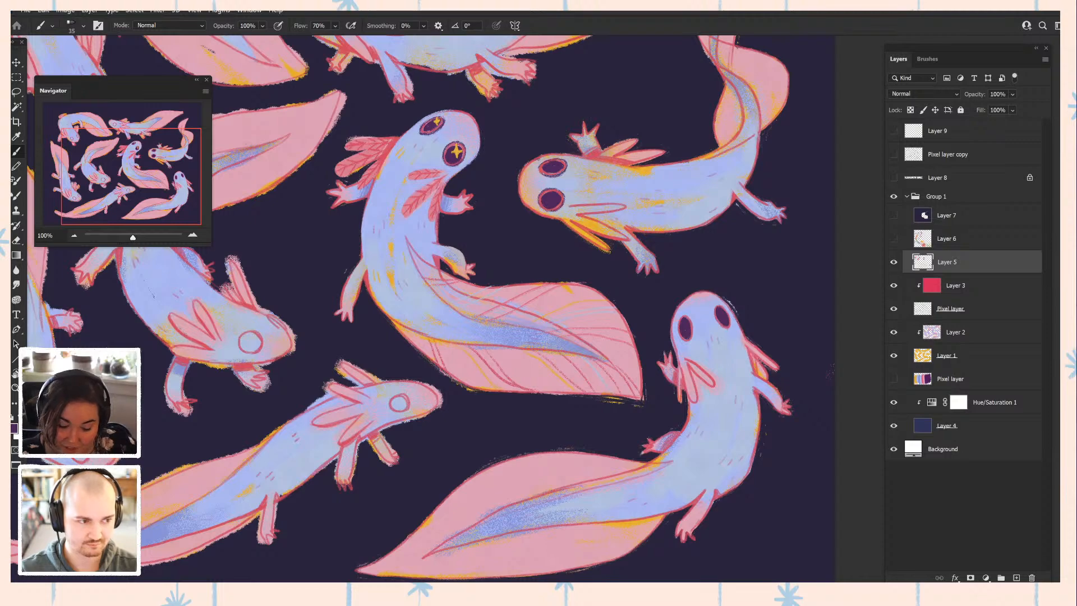
- Blend sampled grey-blue, lavender and pink skin tones around the eyes and head edge of the right-hand axolotl on Layer 5
key("ctrl+plus")
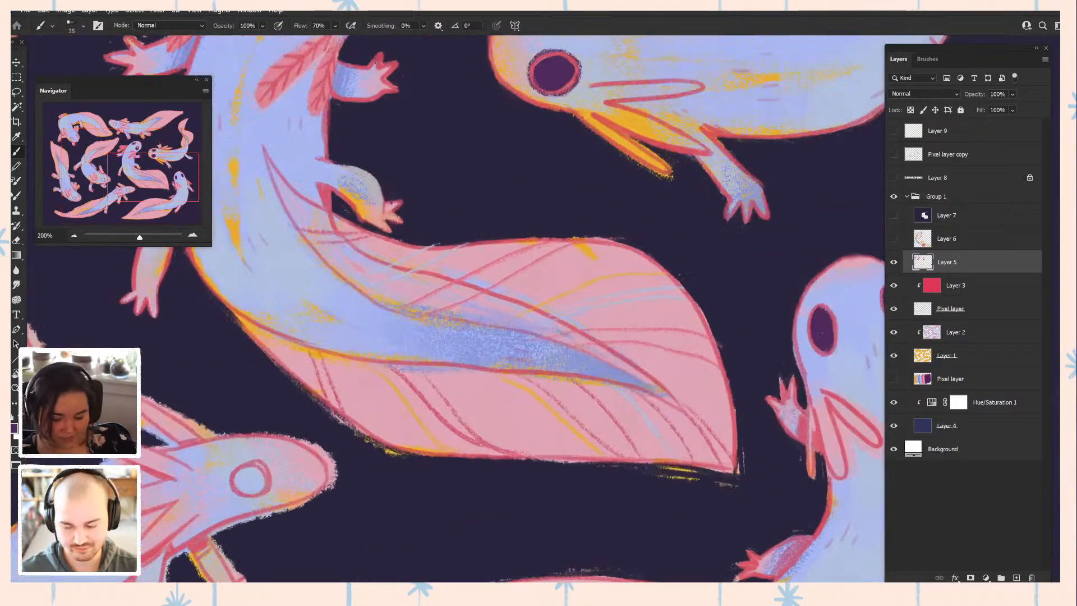
left_click_drag(643, 188, 602, 477)
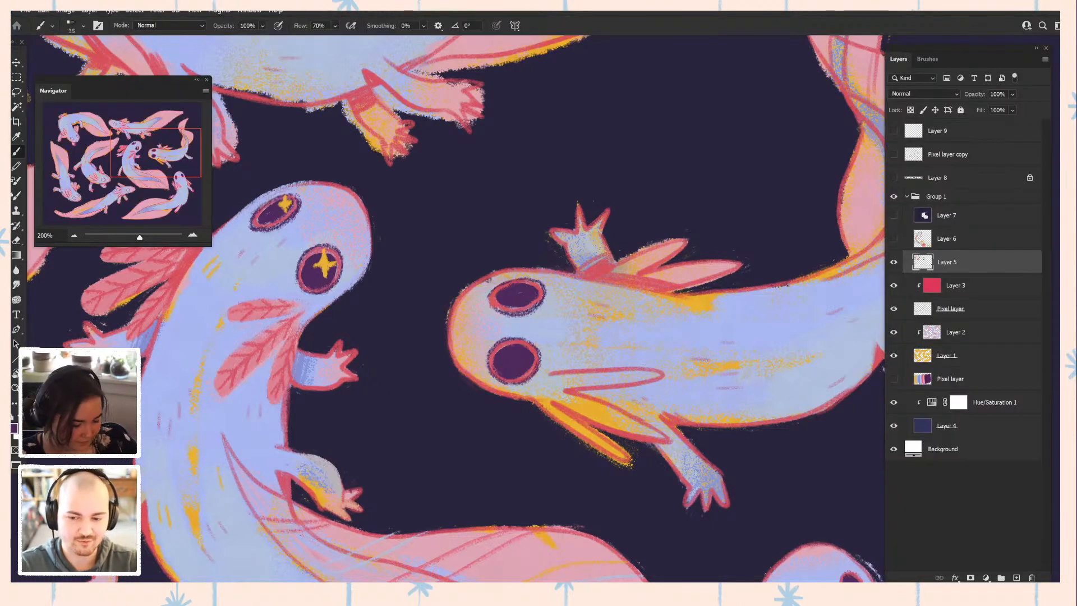
left_click(493, 289, "alt")
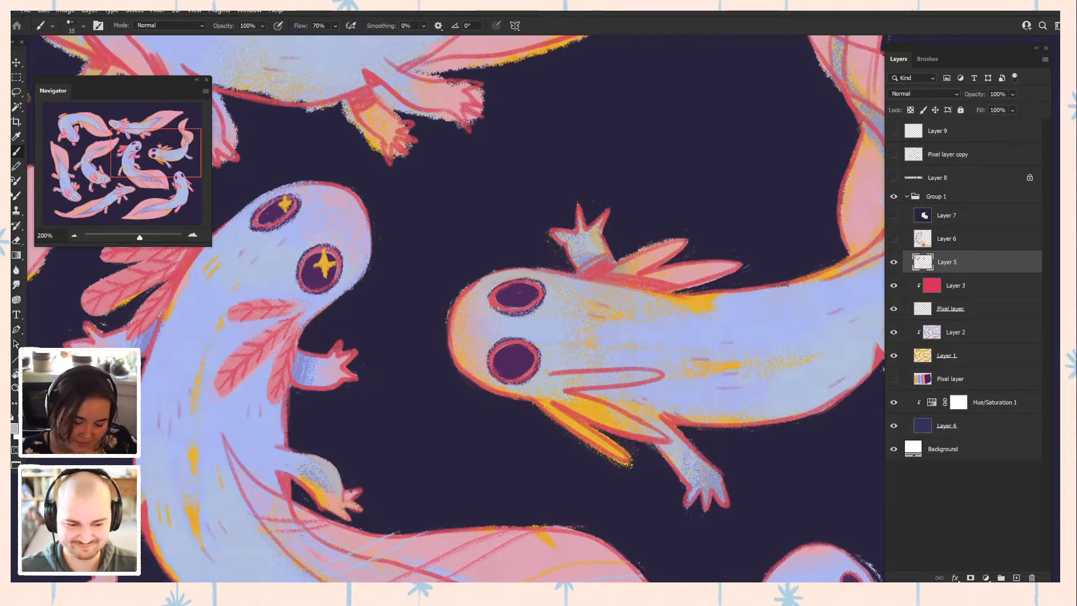
left_click(581, 302, "alt")
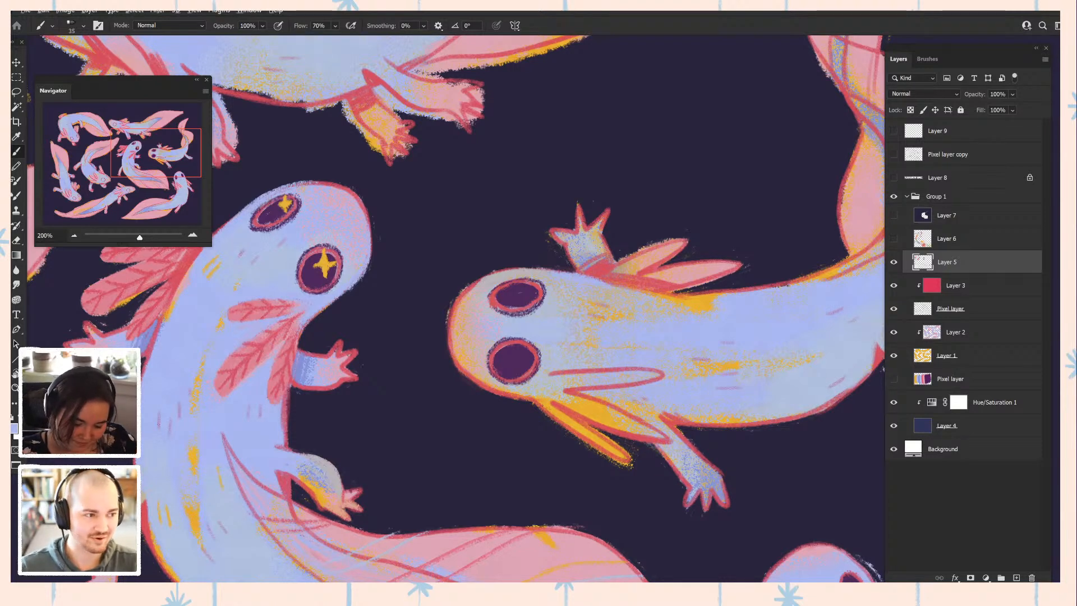
left_click(350, 205, "alt")
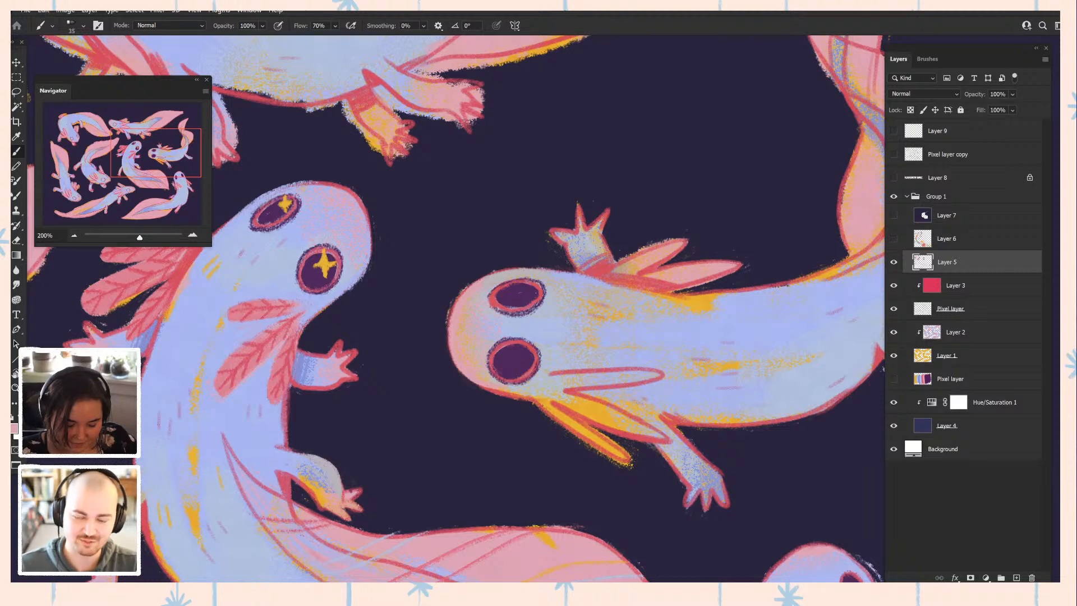
left_click(520, 332, "alt")
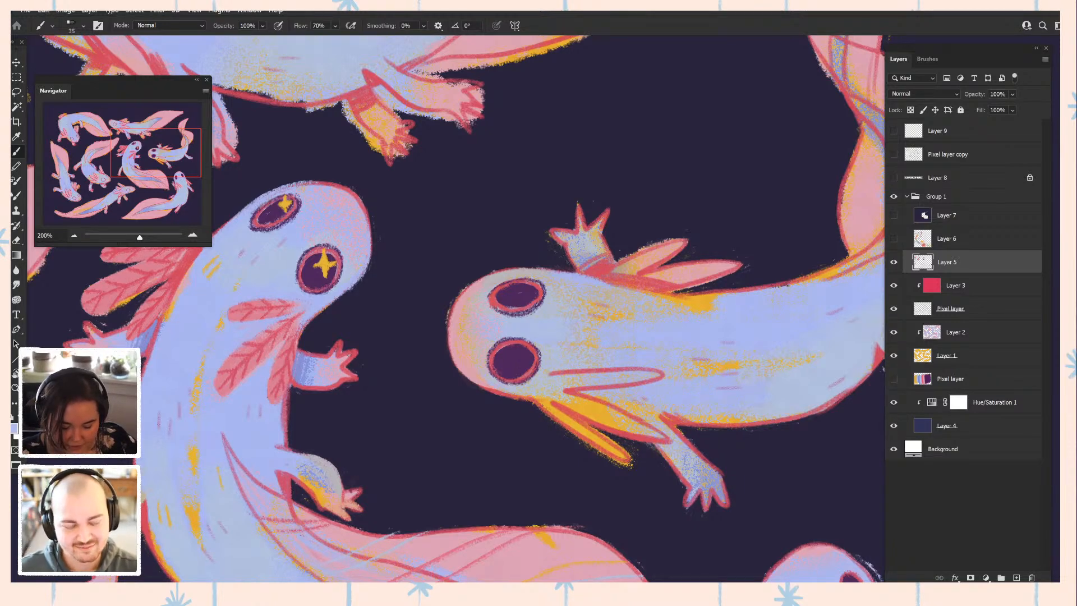
left_click(470, 388, "alt")
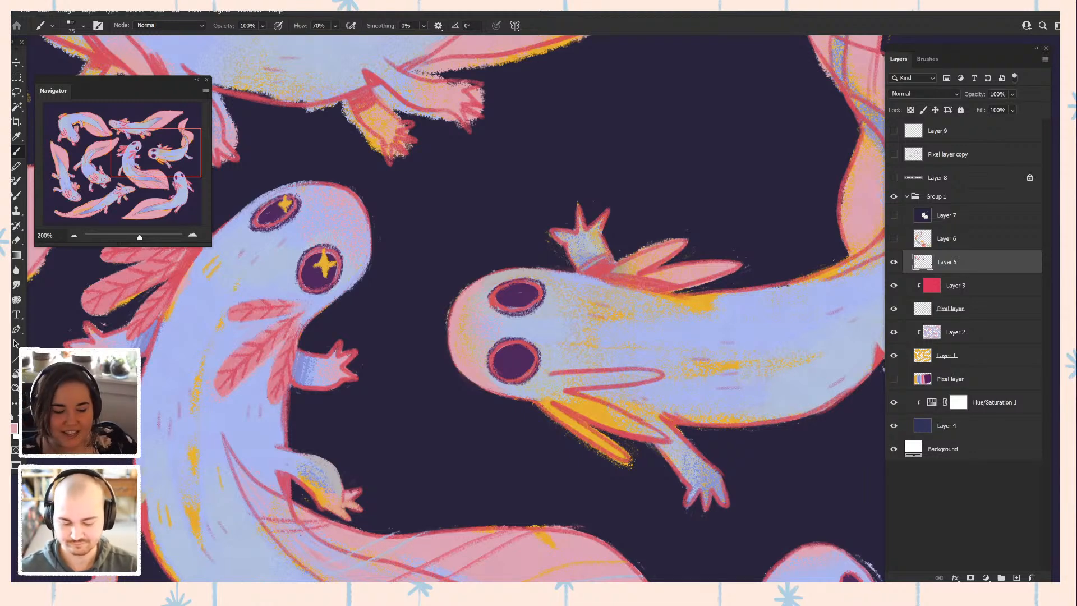
- Sample coral pink from the middle axolotl's gills and paint over the right-hand axolotl's upper gill fronds
left_click_drag(519, 293, 463, 250)
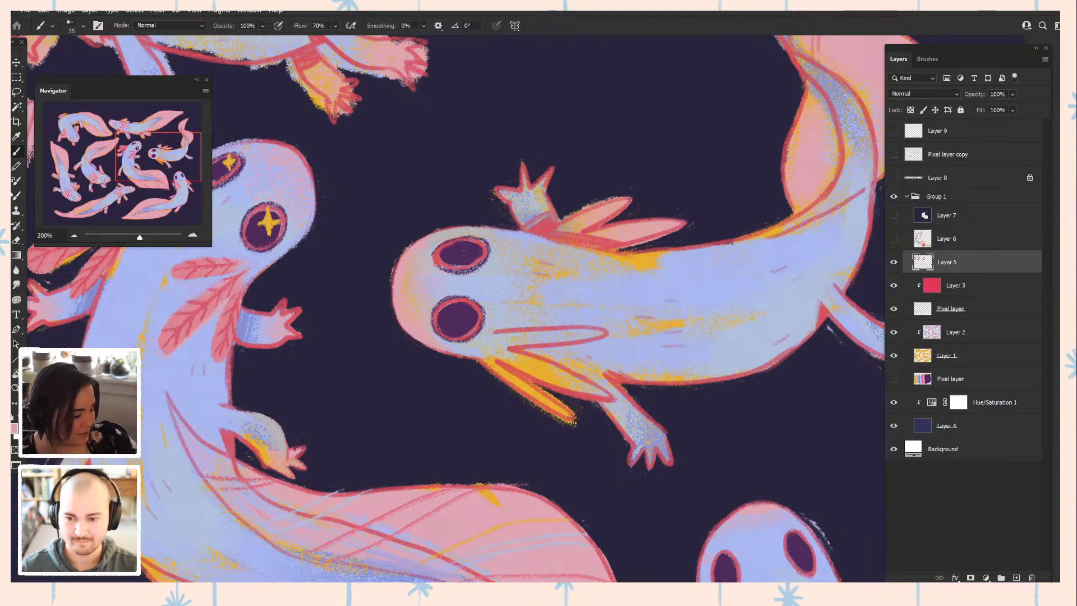
left_click(433, 241, "alt")
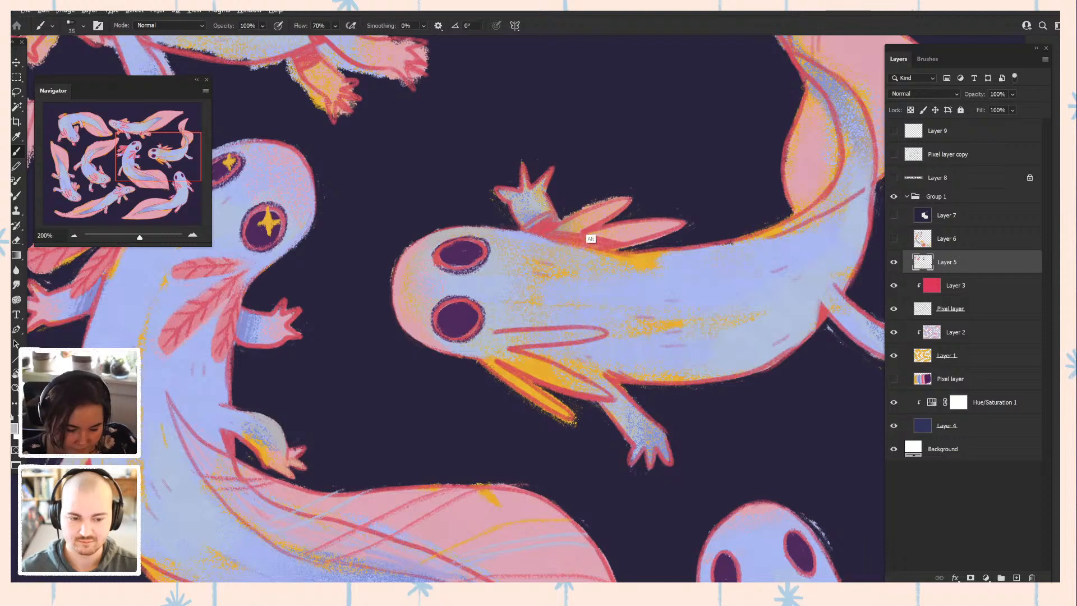
left_click(182, 339, "alt")
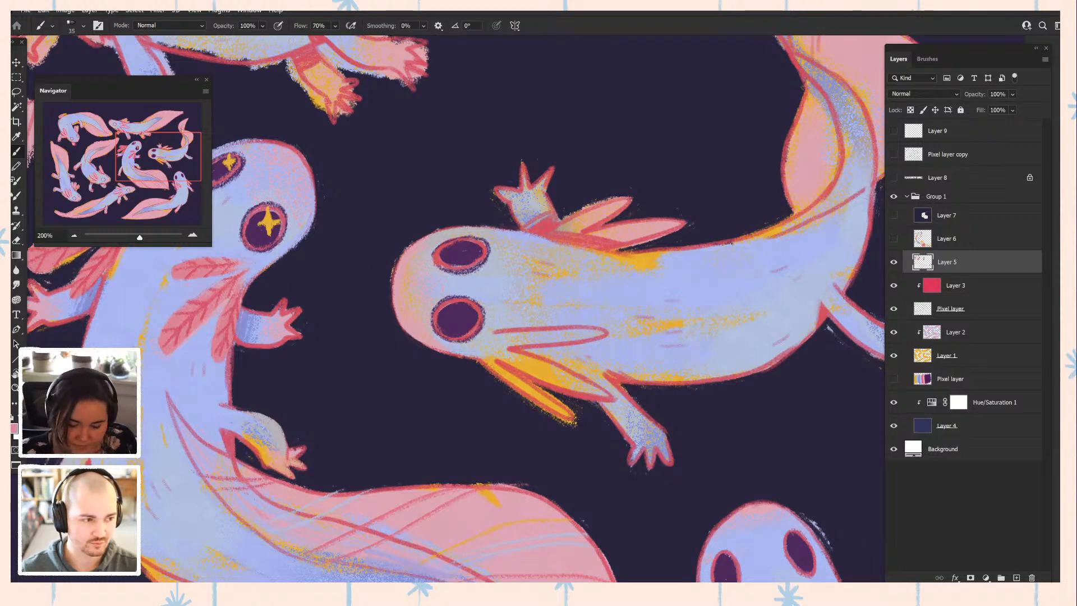
mouse_move(577, 221)
left_mouse_down()
mouse_move(622, 200)
mouse_move(601, 218)
mouse_move(616, 208)
left_mouse_up()
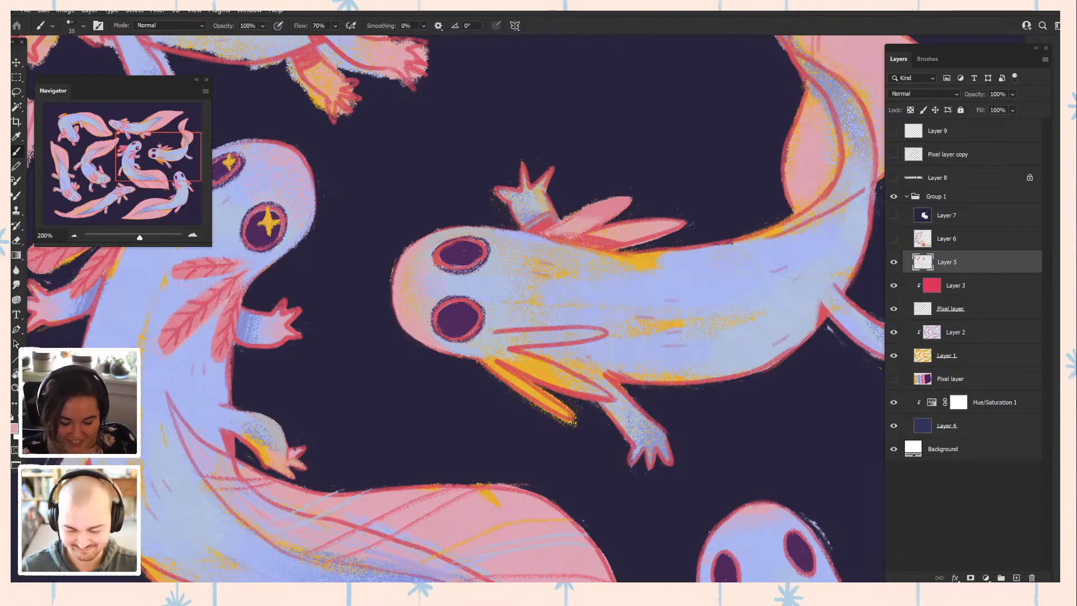
left_click_drag(662, 235, 610, 271)
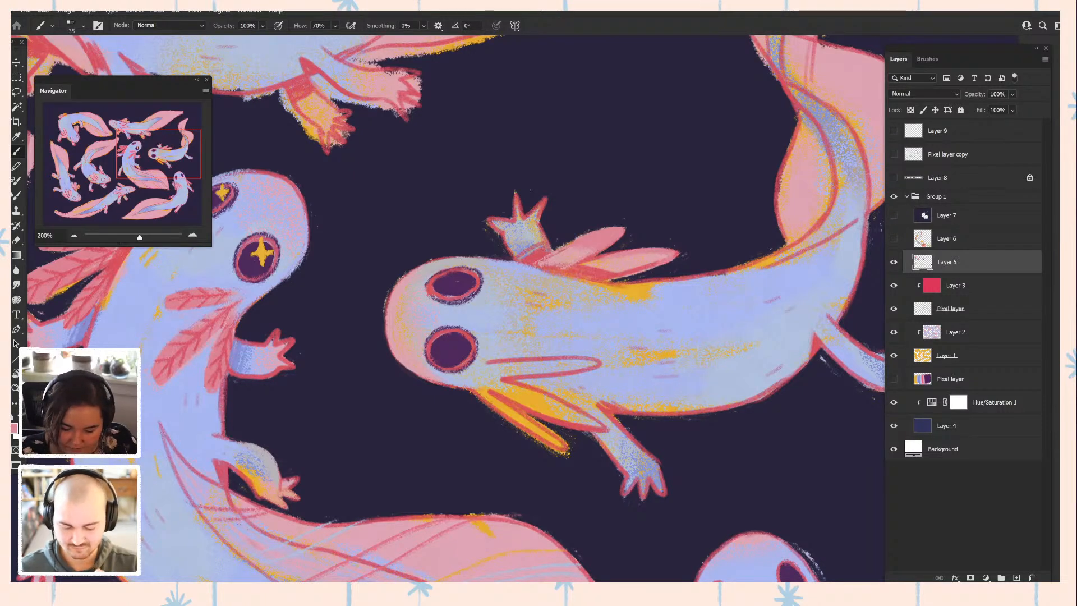
- Finish filling the right-hand axolotl's upper gill fronds on Layer 5, blending sampled pink into the base of the lower frond
mouse_move(665, 247)
left_mouse_down()
mouse_move(678, 255)
mouse_move(635, 248)
mouse_move(633, 271)
left_mouse_up()
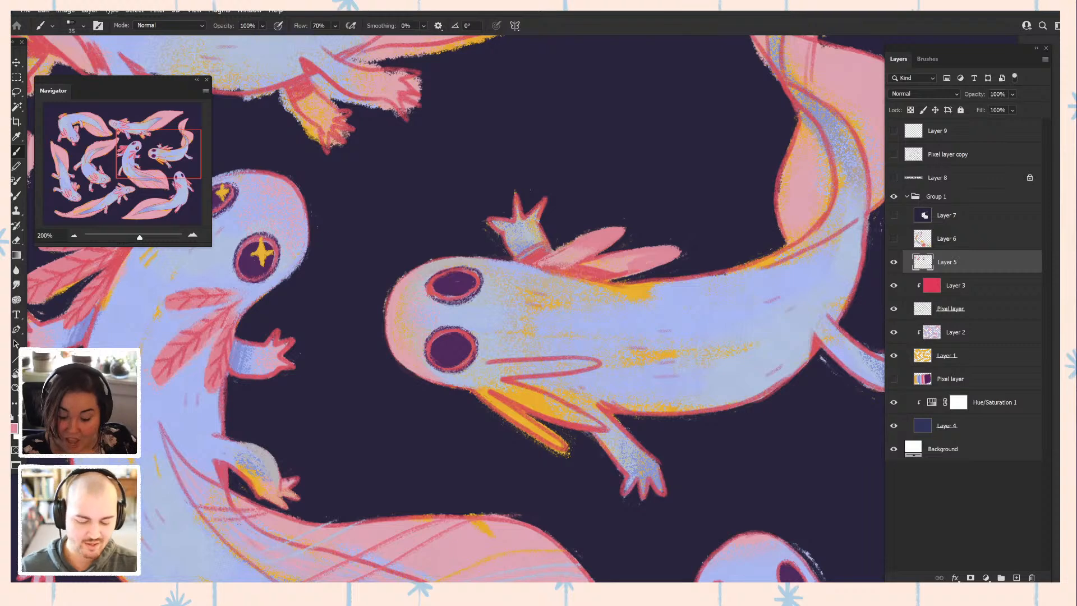
left_click(576, 271, "alt")
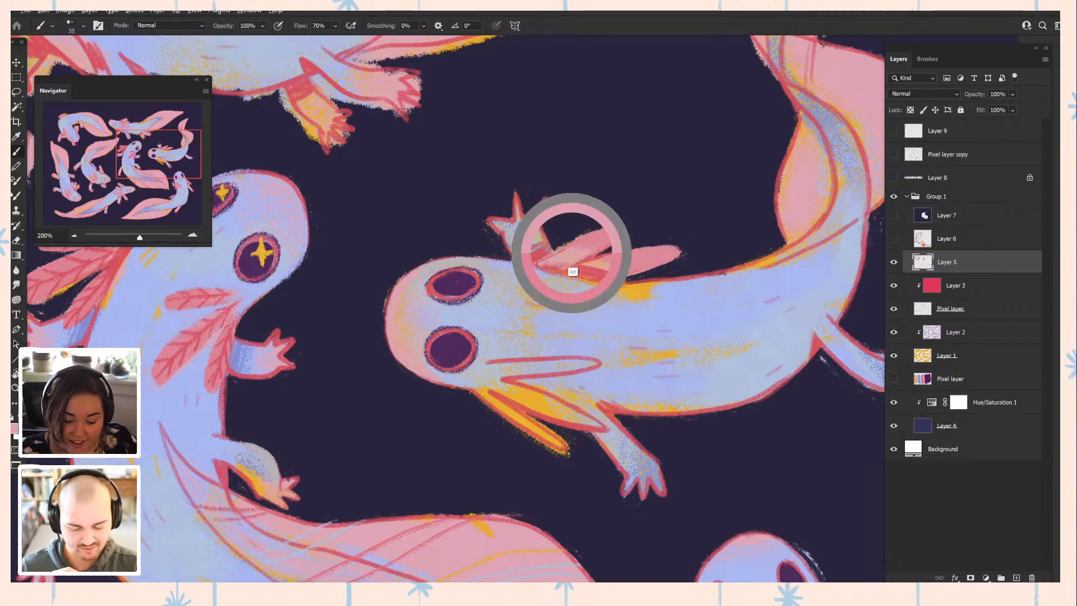
mouse_move(587, 265)
left_mouse_down()
mouse_move(573, 268)
mouse_move(600, 278)
mouse_move(578, 268)
left_mouse_up()
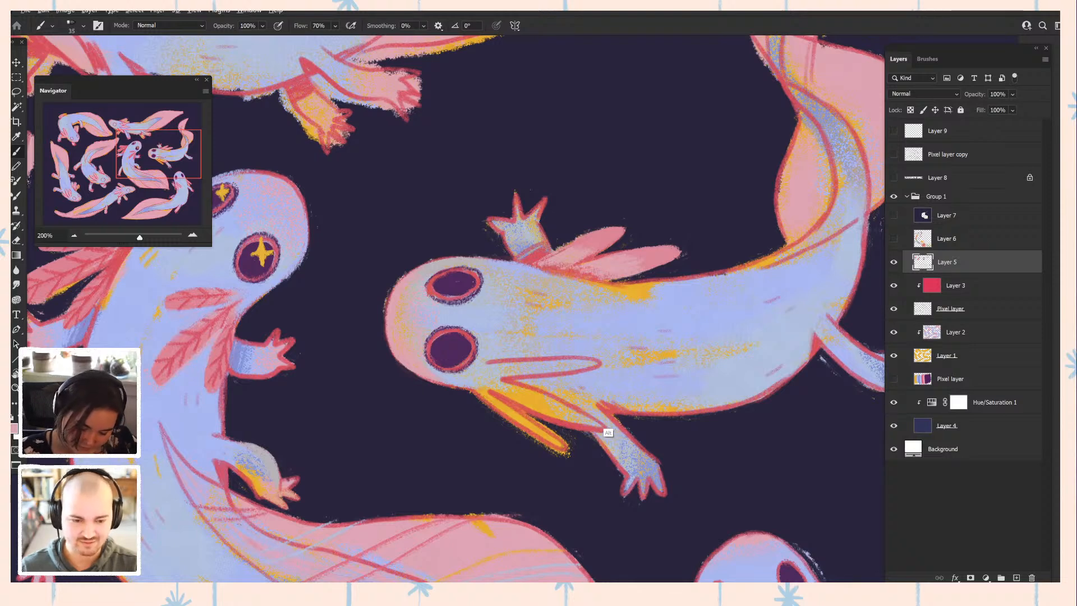
- Sample the coral outline colour and draw leaf-like midribs and veins on the right-hand axolotl's two upper gill fronds
left_click(606, 432, "alt")
left_click_drag(578, 277, 665, 252)
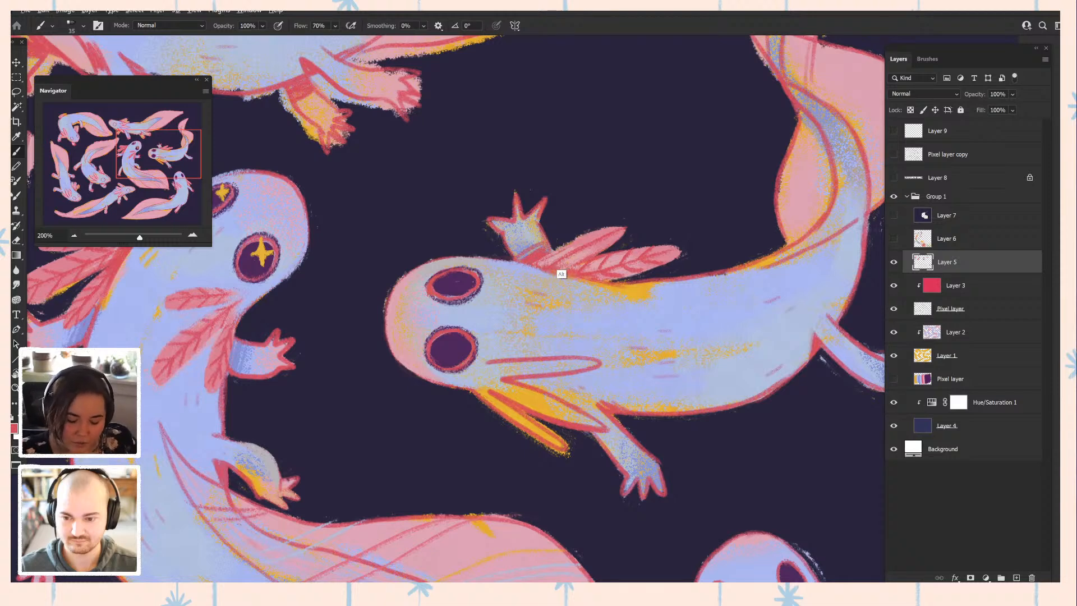
left_click(561, 275, "alt")
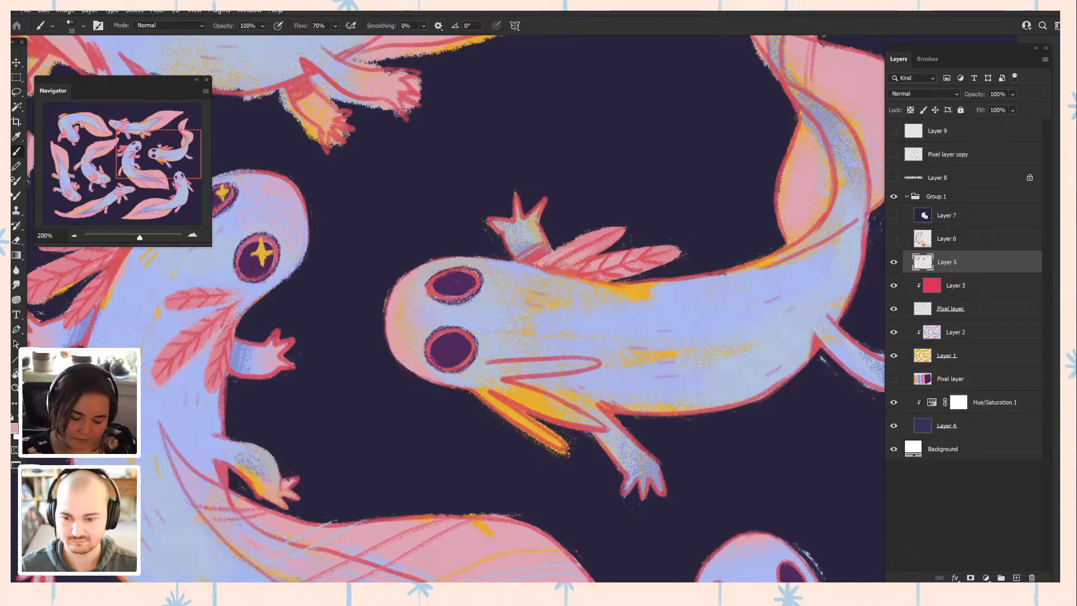
left_click(611, 415, "alt")
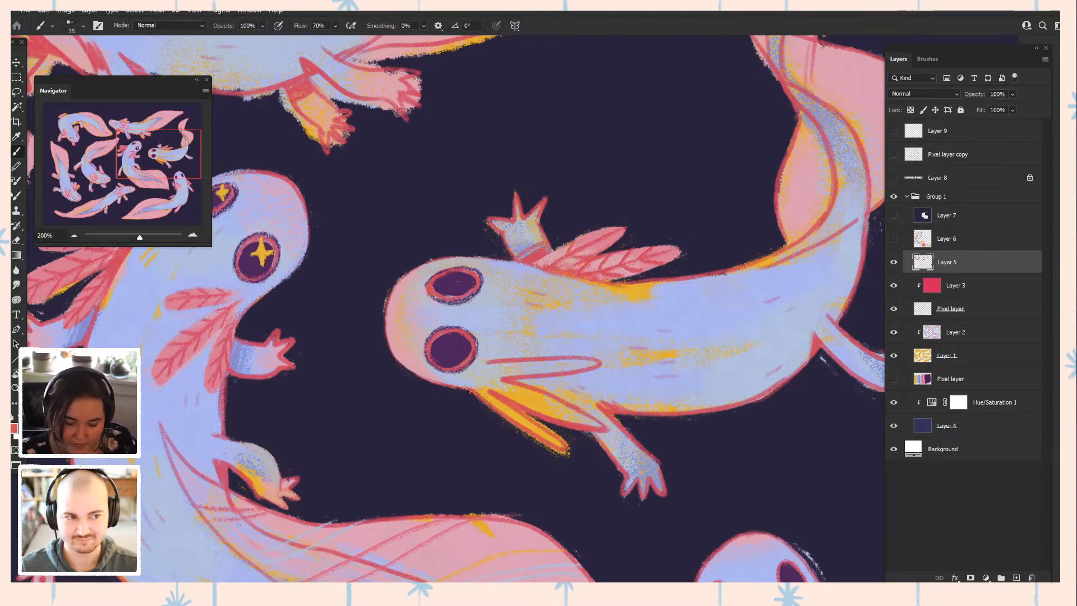
mouse_move(586, 244)
left_mouse_down()
mouse_move(596, 231)
mouse_move(602, 247)
mouse_move(623, 239)
left_mouse_up()
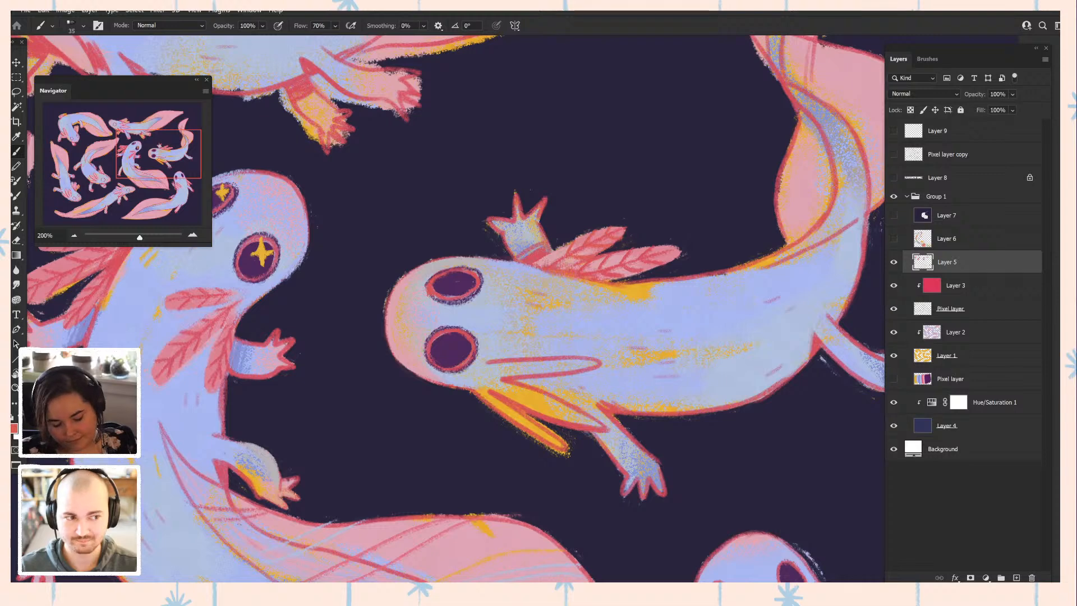
left_click_drag(550, 262, 559, 252)
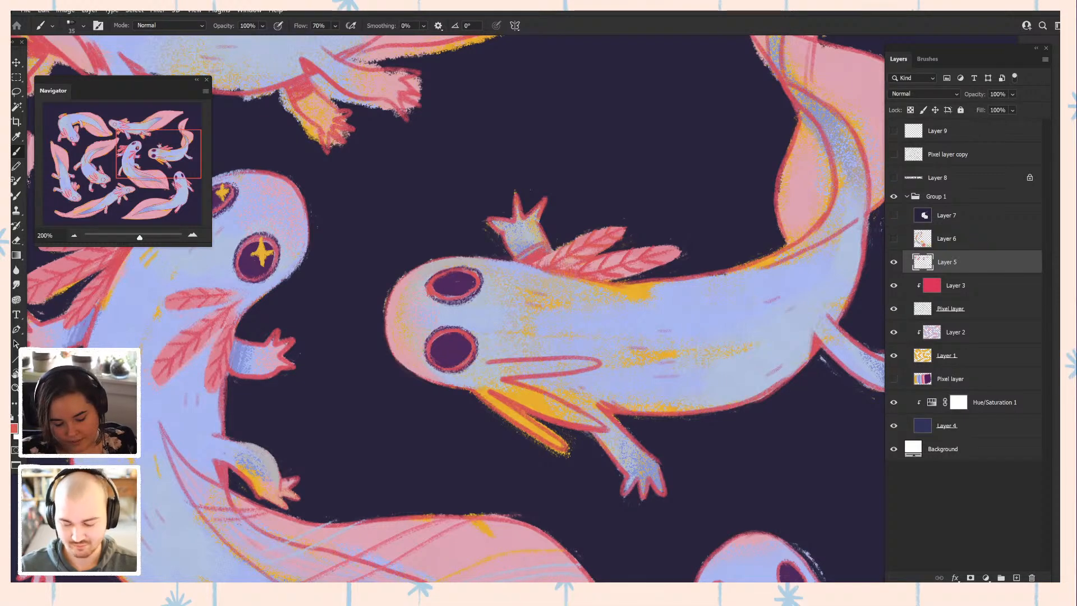
- Paint the right-hand axolotl's upper front hand with pink sampled from its gills and blend the wrist with sampled grey-blue
left_click_drag(539, 336, 607, 313)
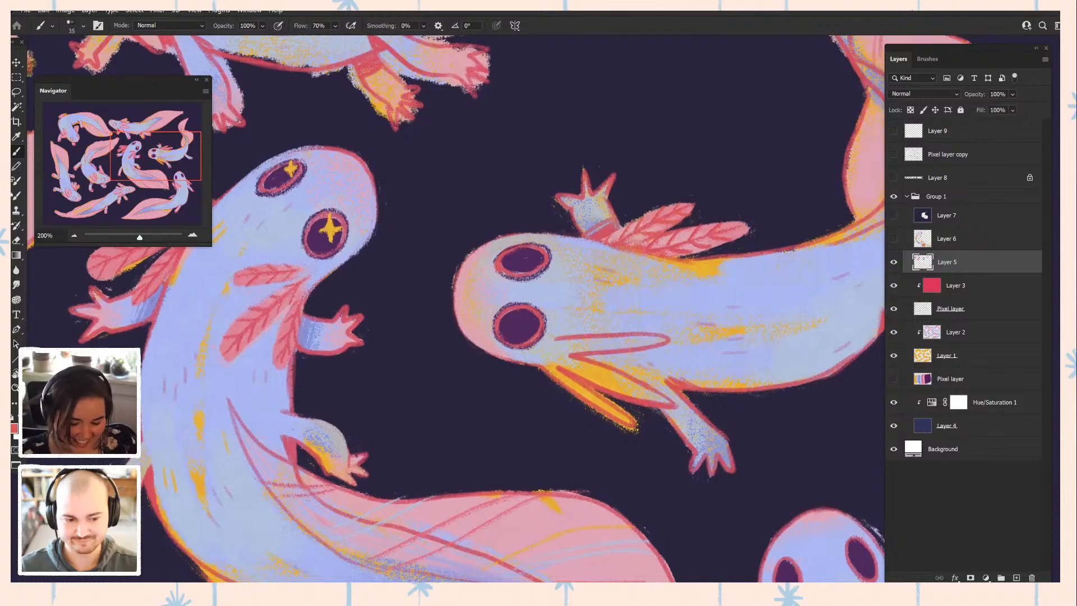
left_click(700, 247, "alt")
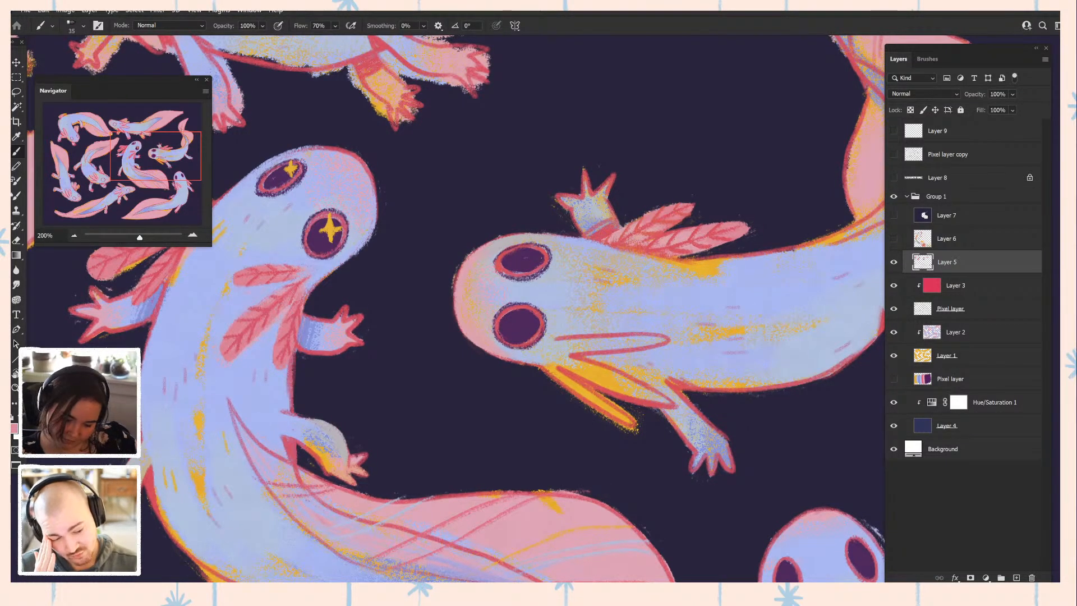
left_click_drag(699, 253, 597, 264)
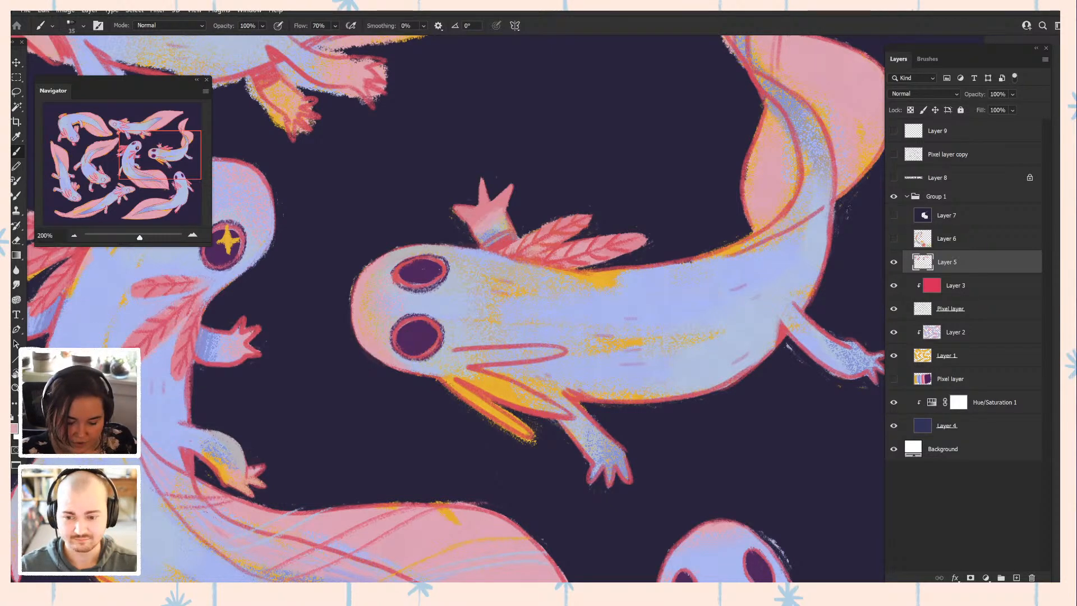
left_click(497, 247, "alt")
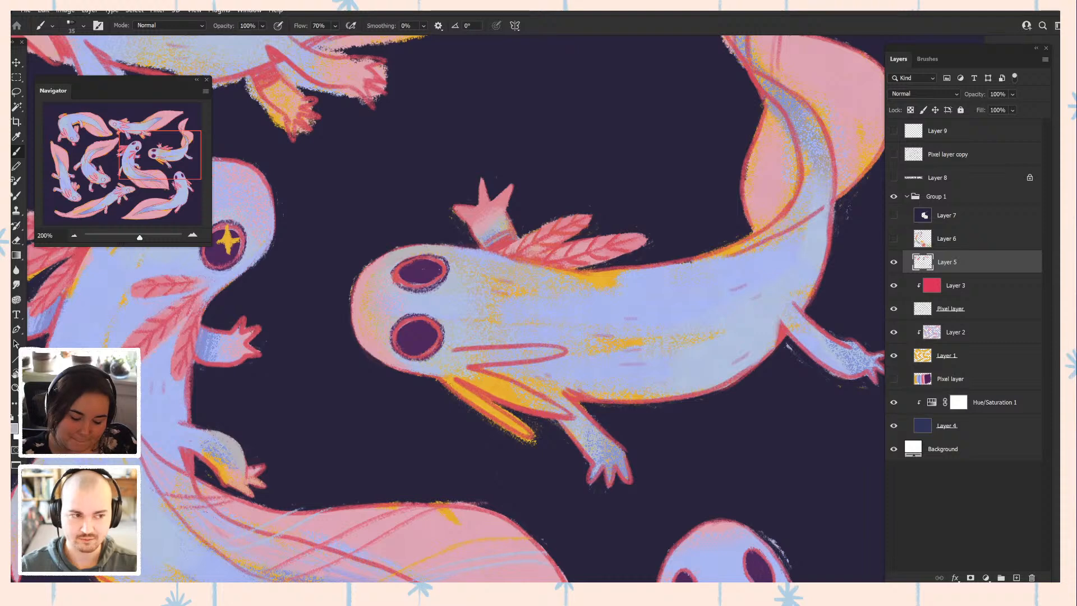
left_click_drag(491, 242, 509, 227)
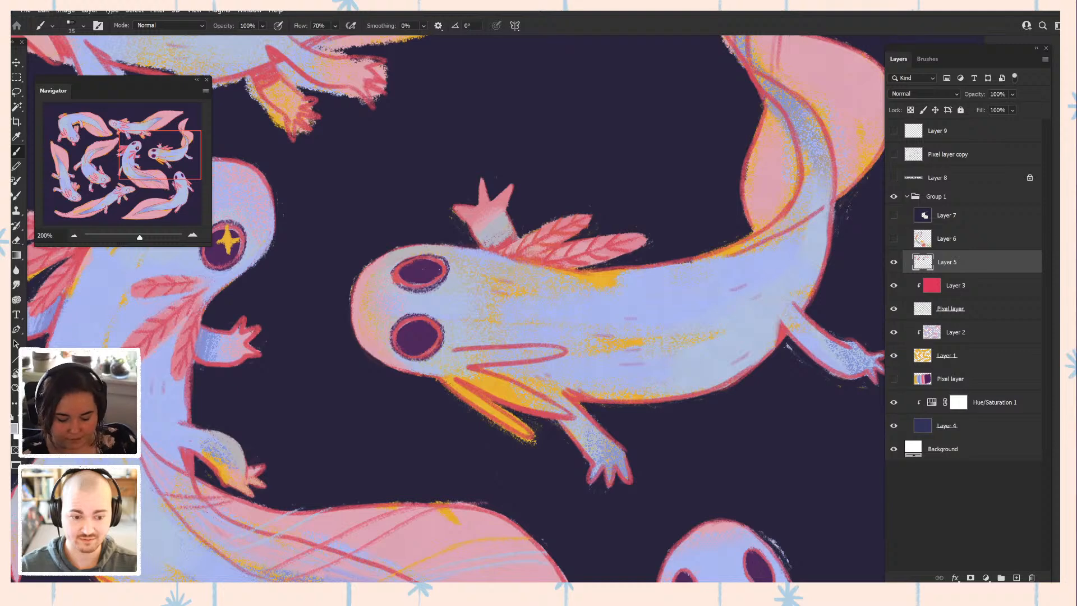
- Fill the right-hand axolotl's two outer lower gill fronds with sampled gill pink and blend their bases into the head
left_click_drag(637, 257, 596, 202)
left_click(590, 209, "alt")
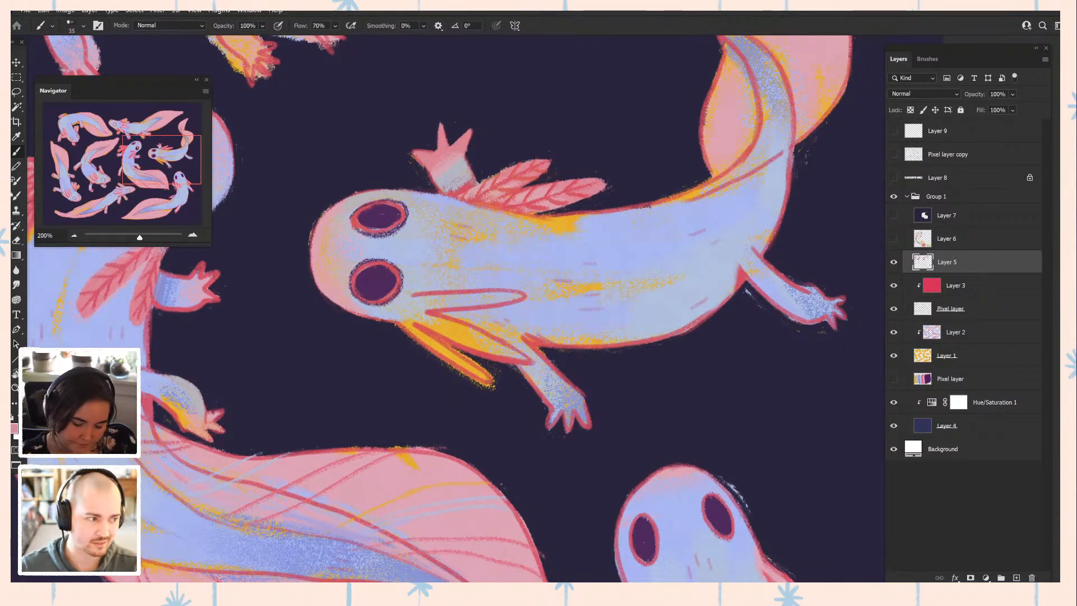
left_click_drag(447, 332, 535, 363)
left_click_drag(491, 336, 502, 341)
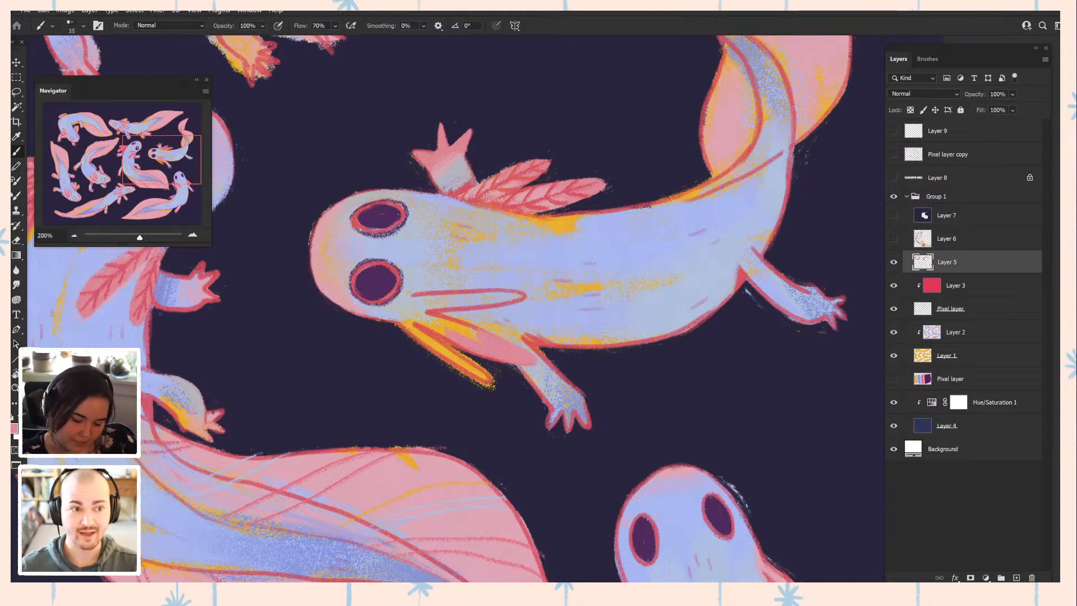
left_click_drag(432, 315, 479, 339)
left_click_drag(421, 320, 486, 375)
left_click_drag(439, 342, 454, 352)
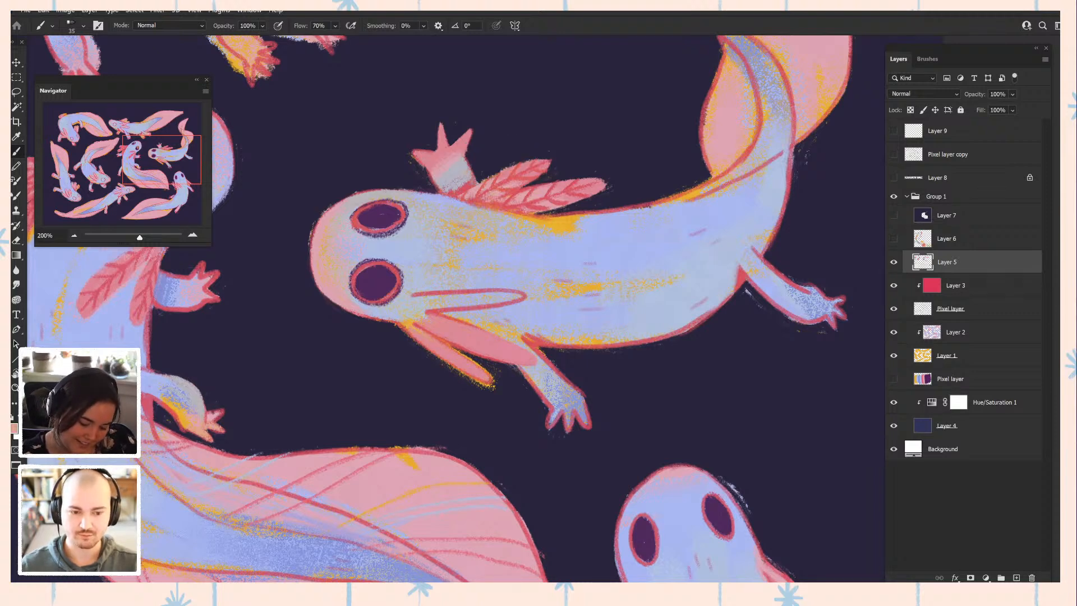
left_click_drag(400, 324, 420, 339)
left_click(411, 332, "alt")
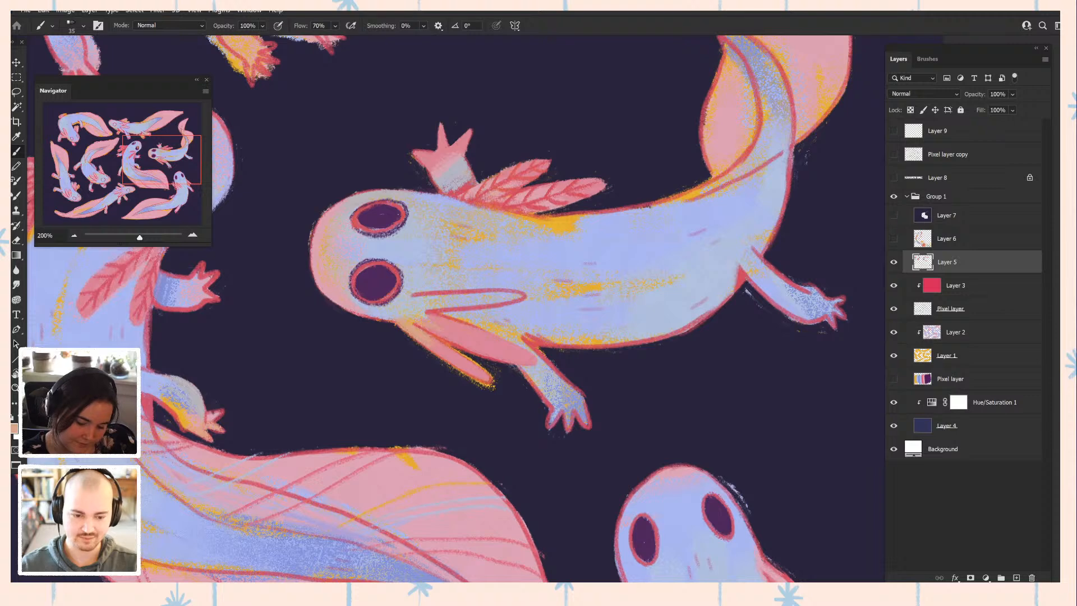
left_click(441, 187, "alt")
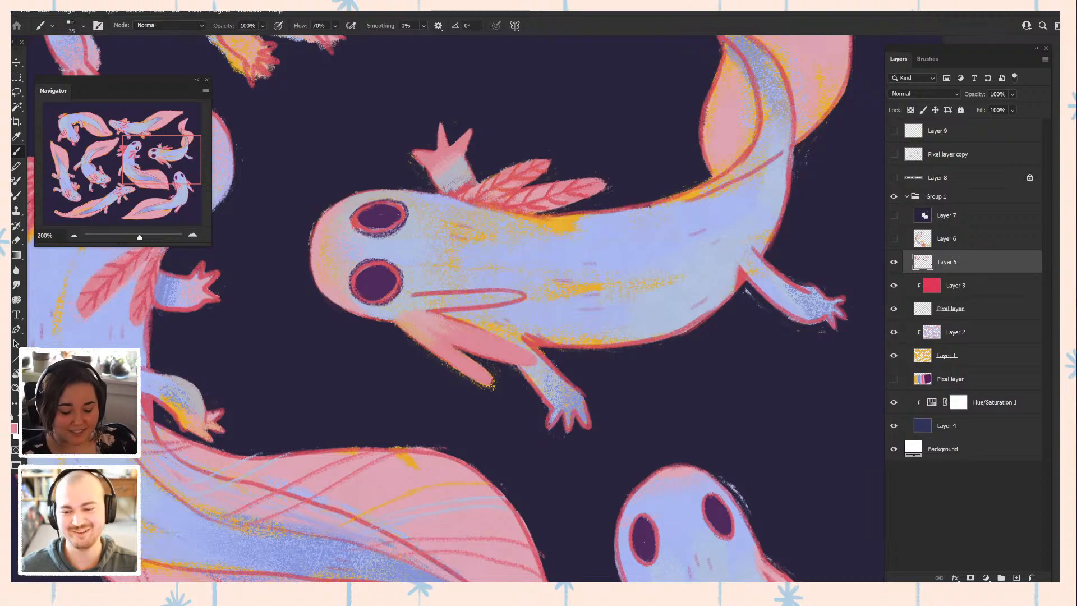
- Rotate the canvas so the axolotl's head points up, fill its inner gill frond with pink and blend the base with sampled skin tones
key("r")
mouse_move(466, 241)
left_mouse_down()
mouse_move(556, 207)
mouse_move(601, 219)
left_mouse_up()
key("b")
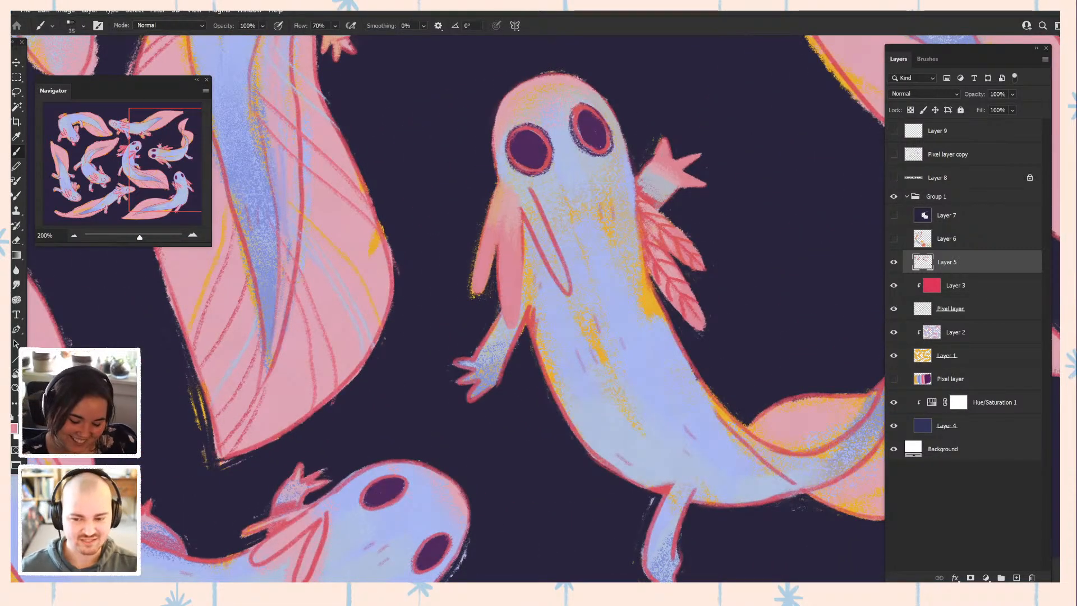
mouse_move(563, 287)
left_mouse_down()
mouse_move(557, 241)
mouse_move(542, 222)
mouse_move(532, 233)
left_mouse_up()
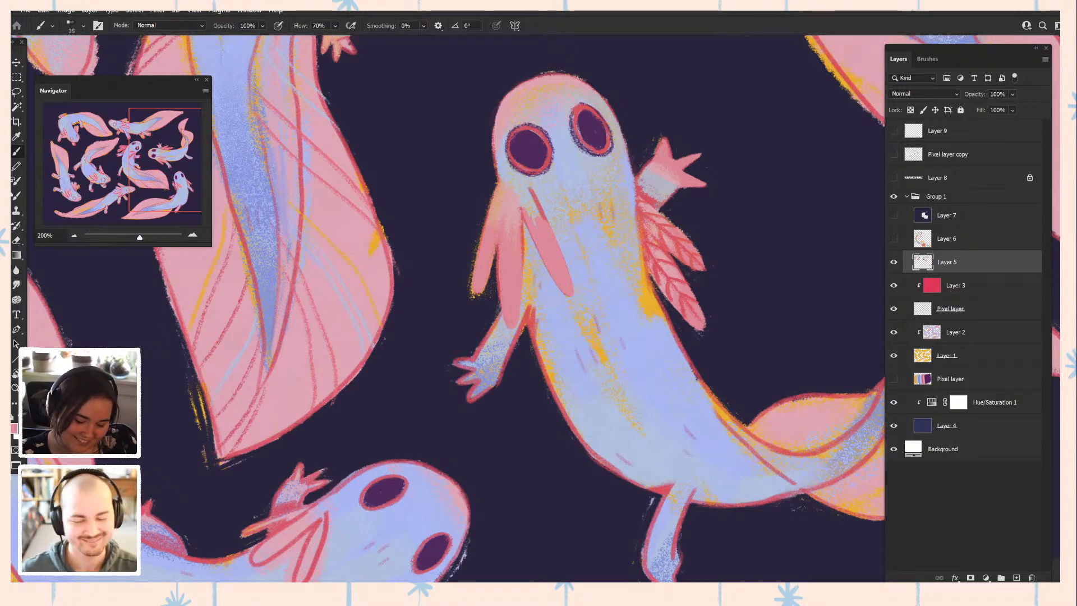
left_click_drag(567, 269, 571, 292)
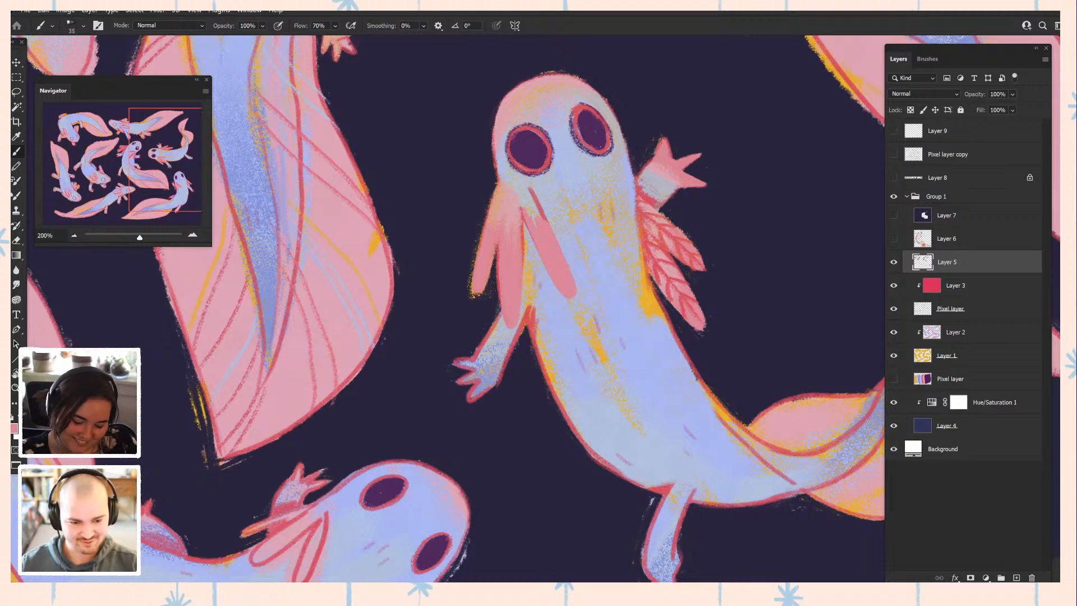
left_click(507, 229, "alt")
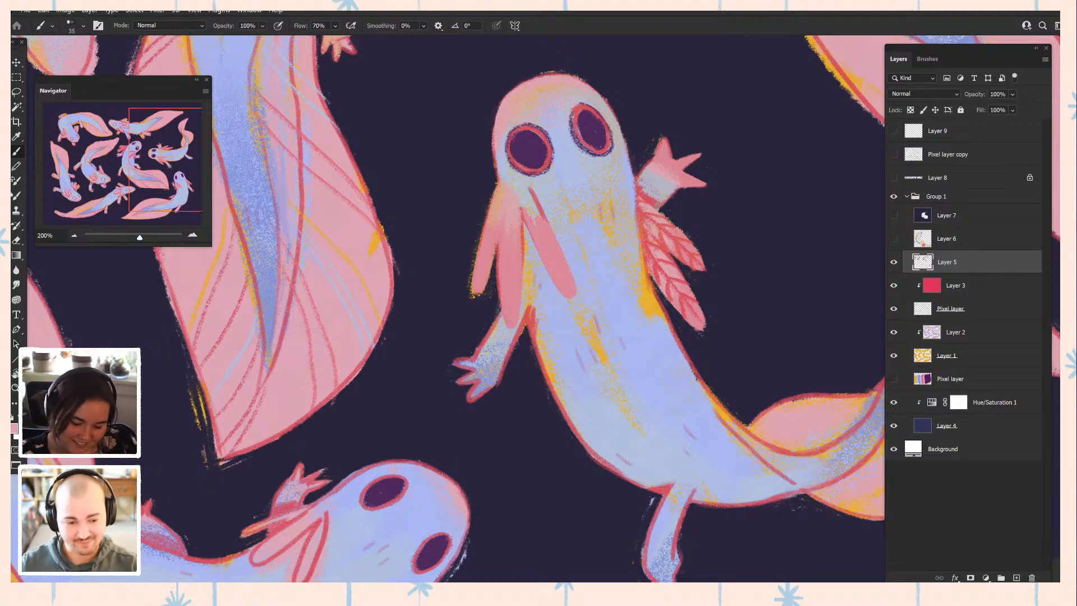
mouse_move(524, 211)
left_mouse_down()
mouse_move(531, 229)
mouse_move(532, 192)
mouse_move(542, 219)
left_mouse_up()
left_click(540, 212, "alt")
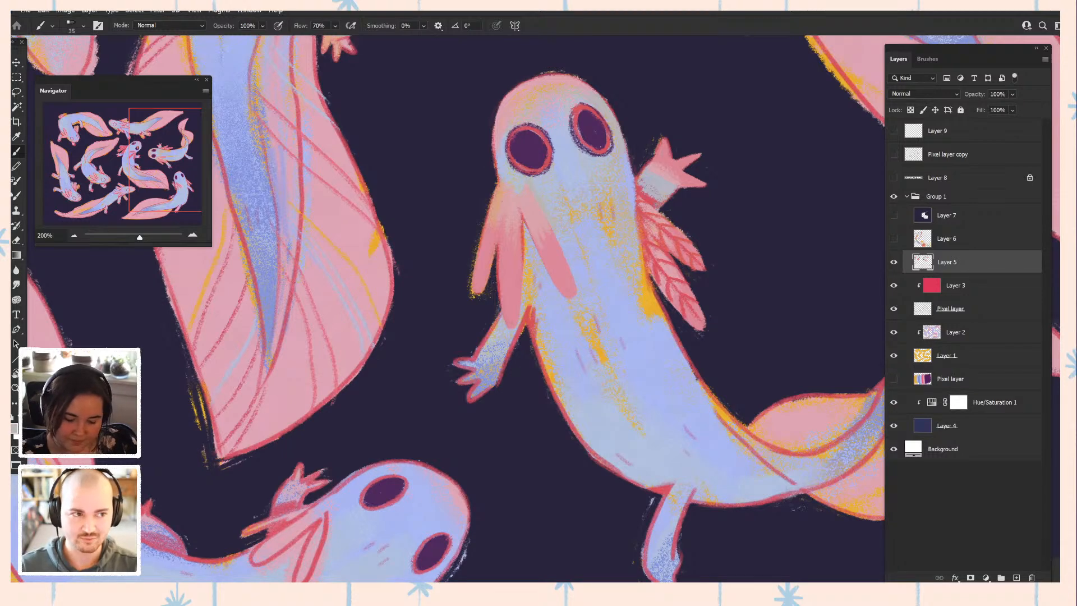
left_click(561, 189, "alt")
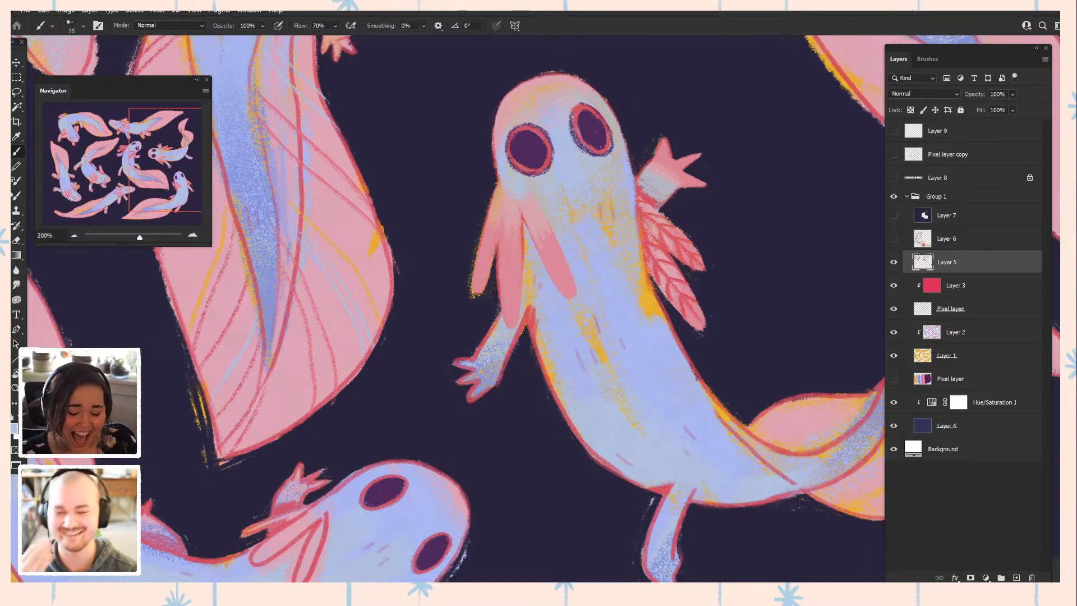
left_click(527, 225, "alt")
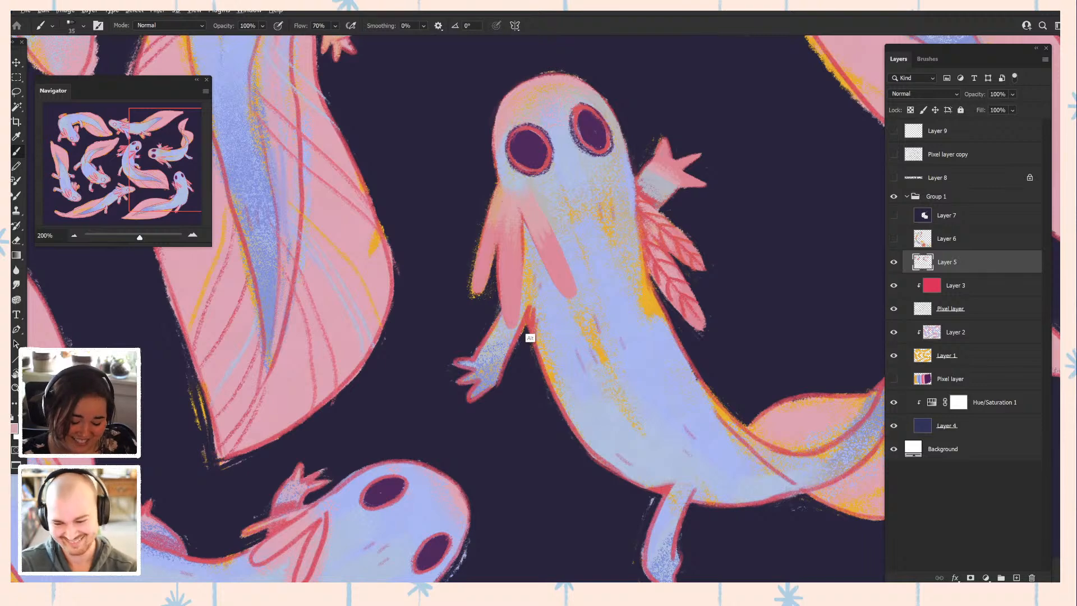
- Draw a coral midrib and side veins on the newly filled inner gill frond using colours sampled from the outline and finished gills
left_click(529, 337, "alt")
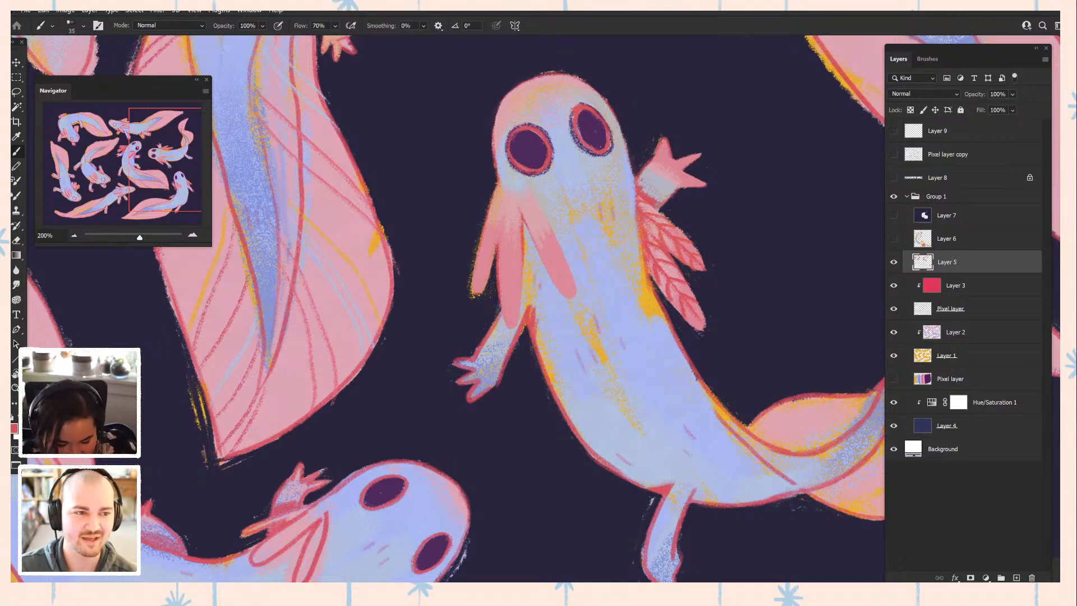
left_click_drag(526, 200, 568, 287)
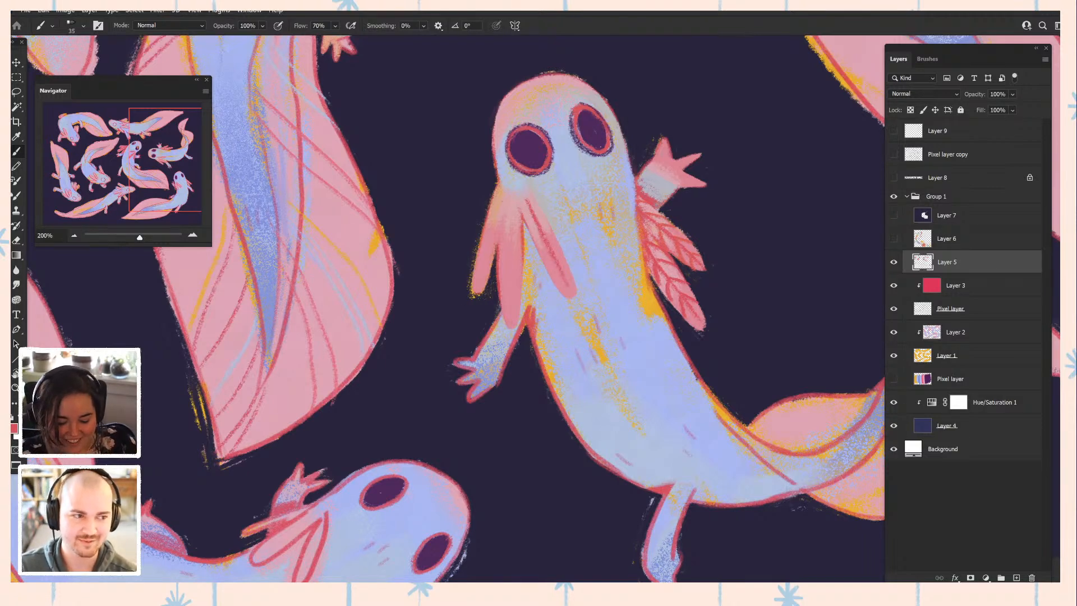
left_click(552, 261, "alt")
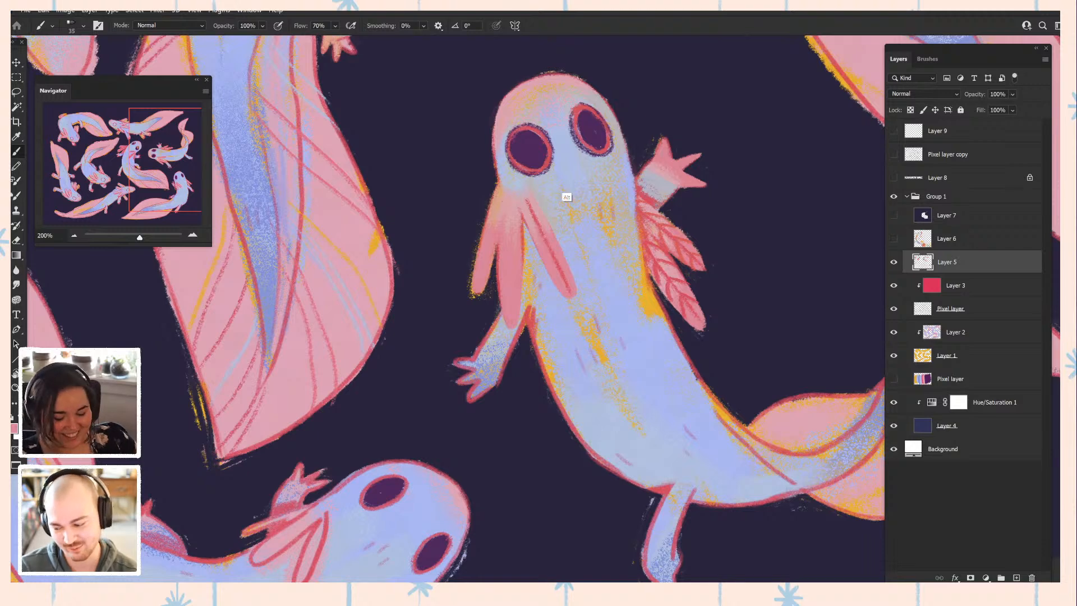
left_click(661, 266, "alt")
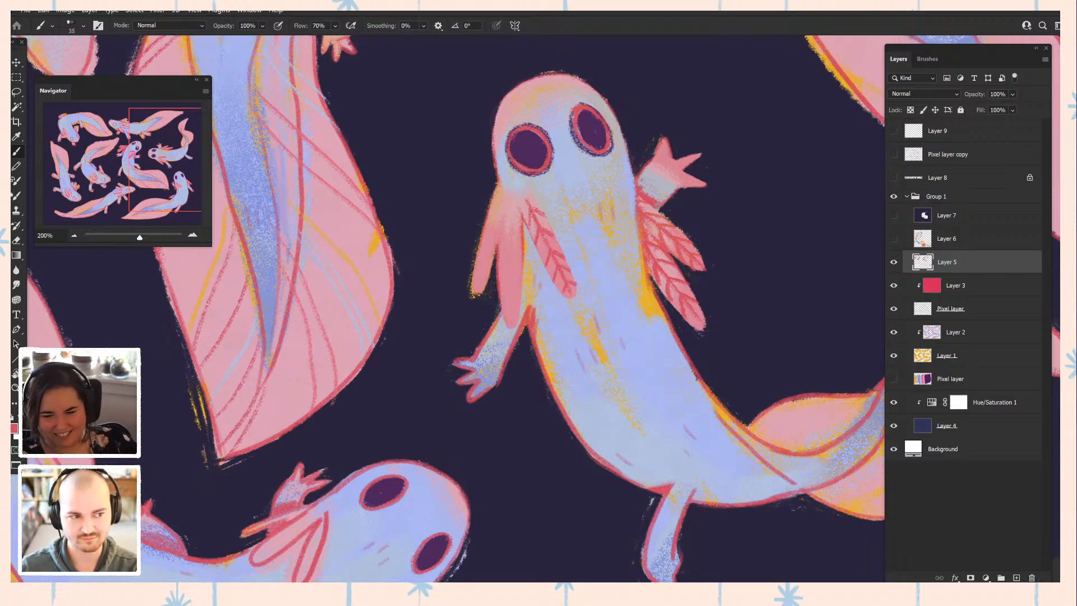
- Clean up around the inner frond with sampled lavender and draw coral midribs and veins on the two outer gill fronds beside it
left_click(572, 290, "alt")
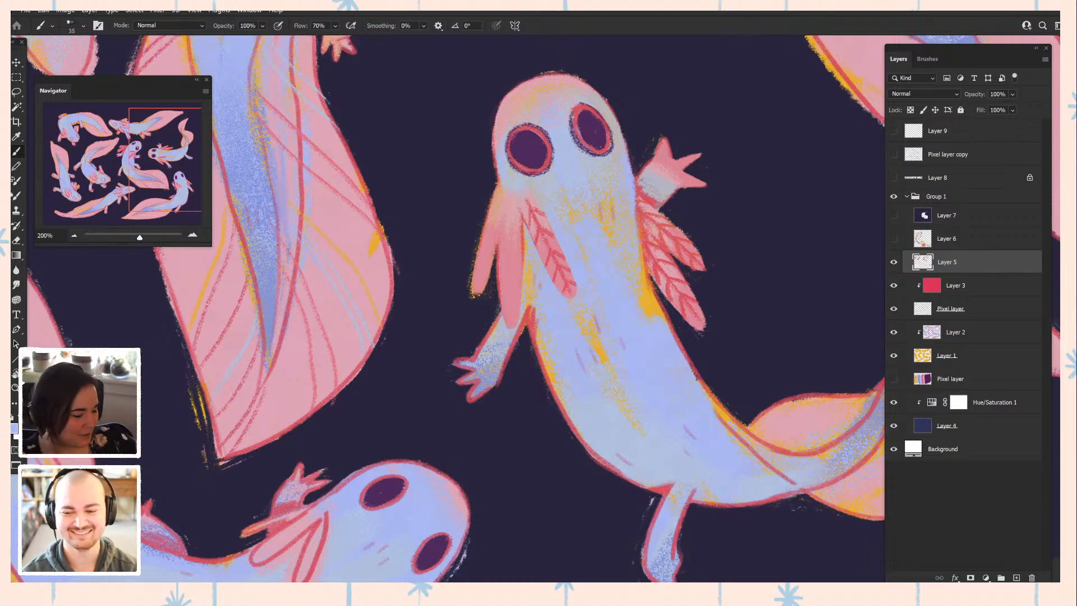
left_click_drag(561, 314, 604, 335)
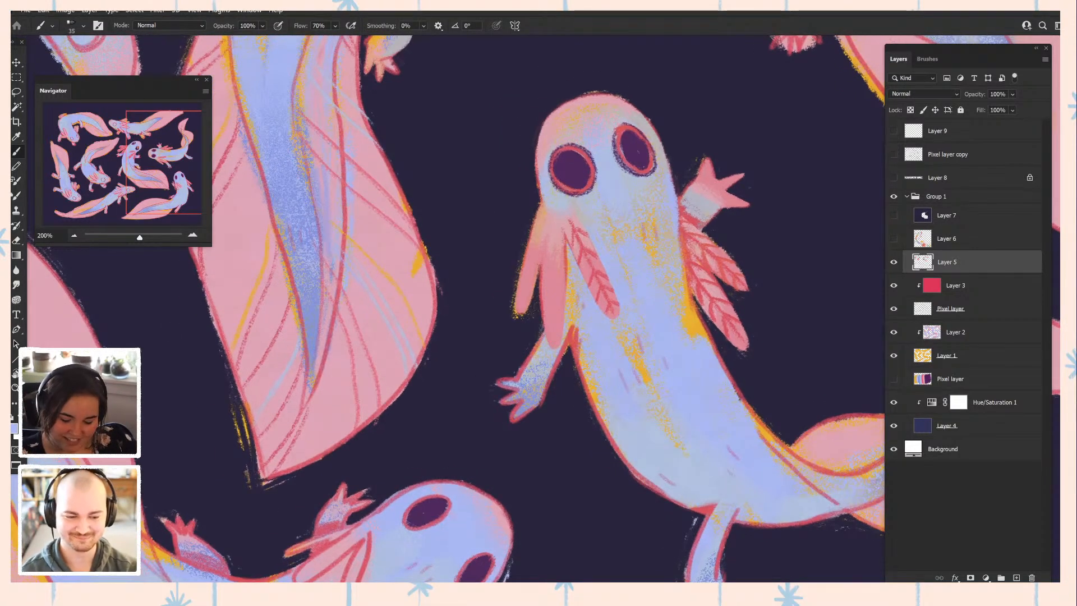
left_click(573, 359, "alt")
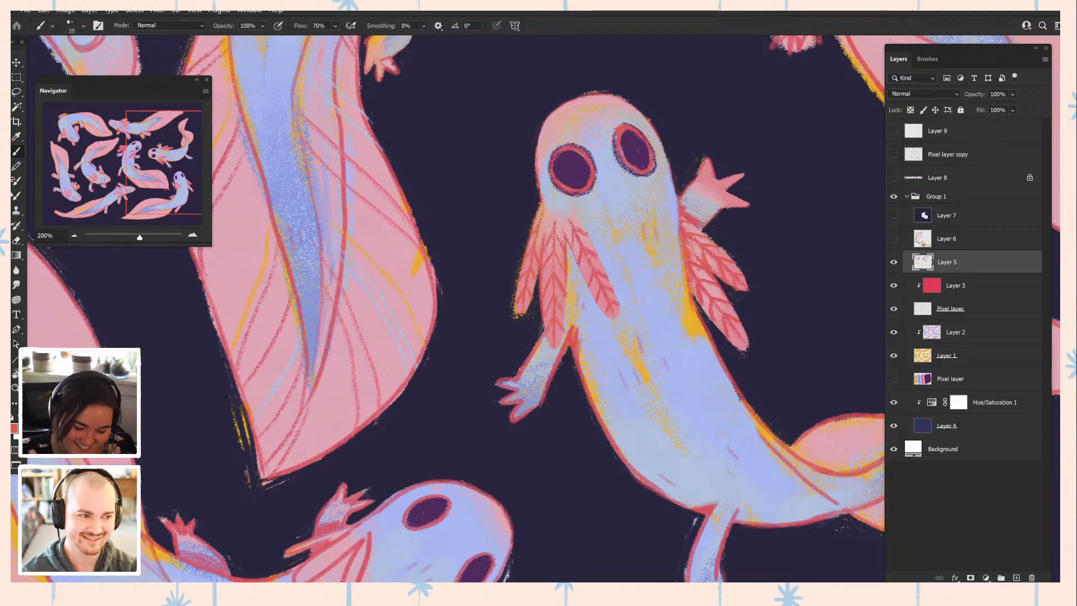
- Paint the upright axolotl's lower front hand pink, using pink and lavender sampled from its hands and arm
left_click_drag(572, 336, 496, 279)
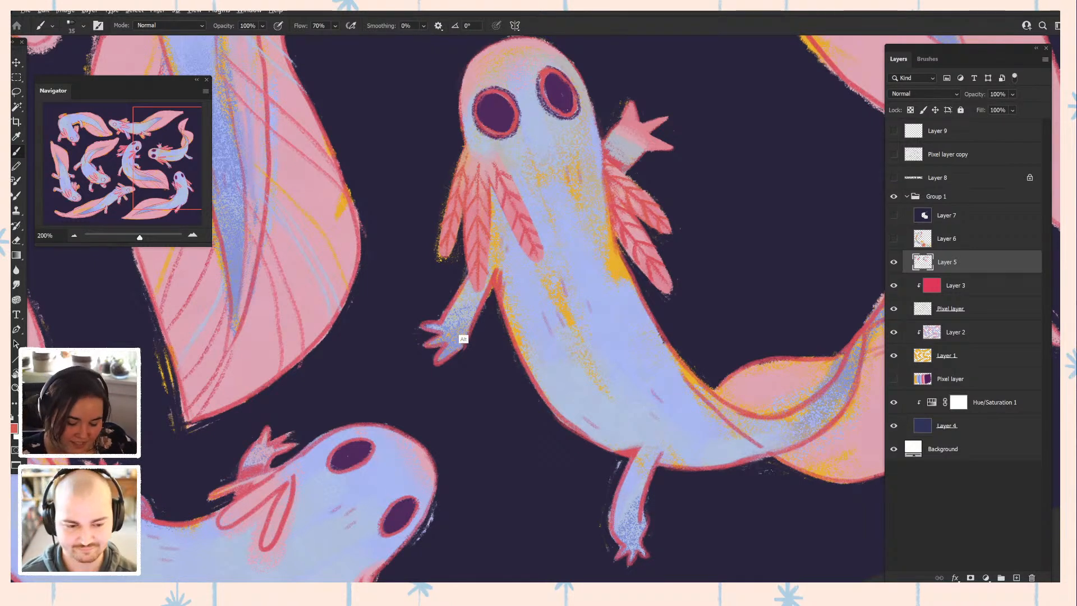
left_click(641, 149, "alt")
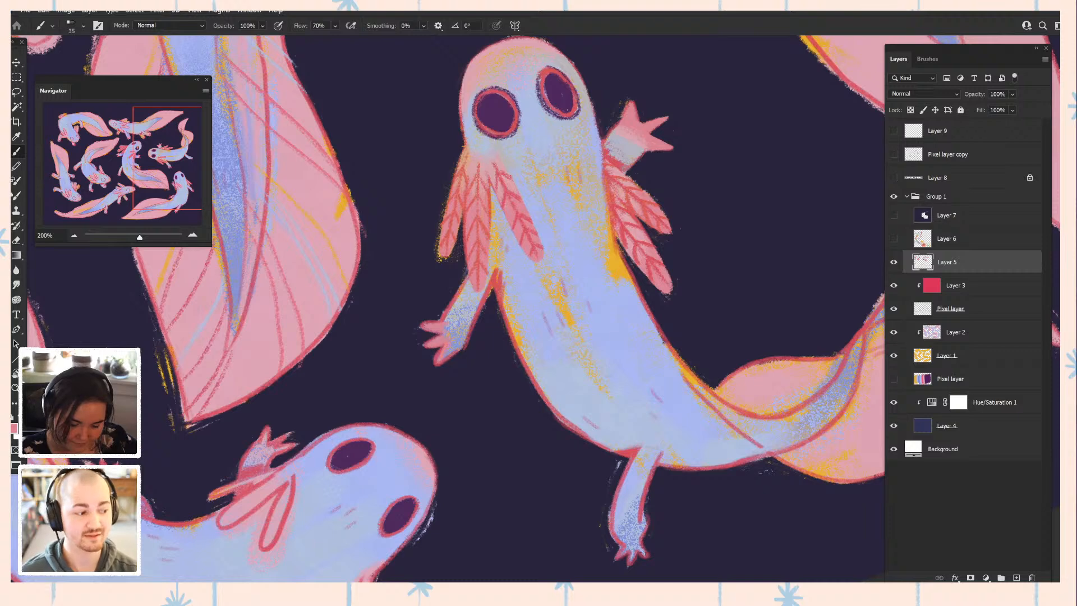
left_click(457, 358, "alt")
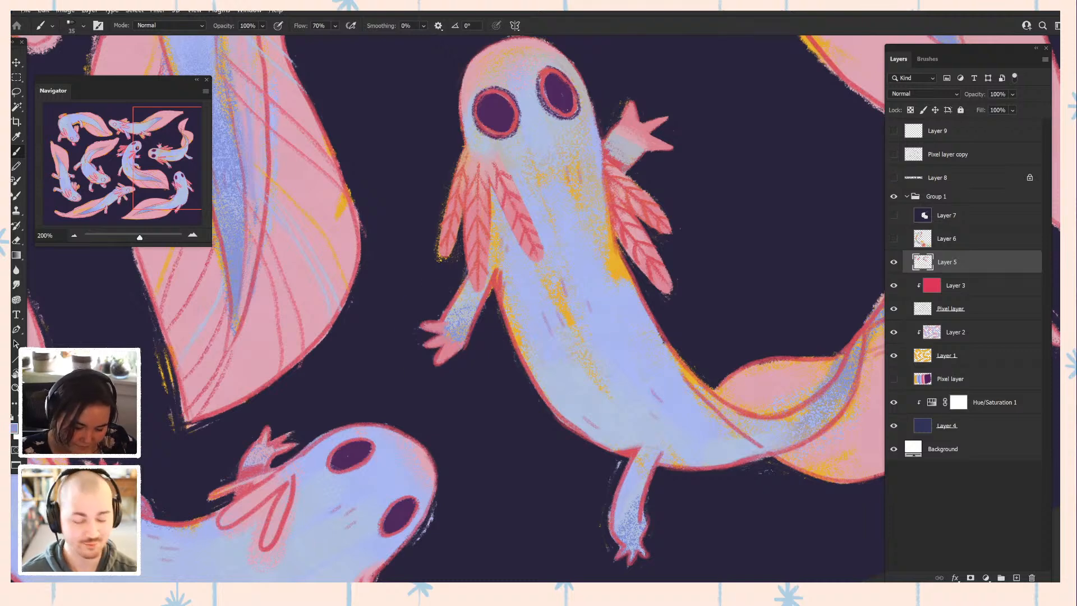
left_click(449, 364, "alt")
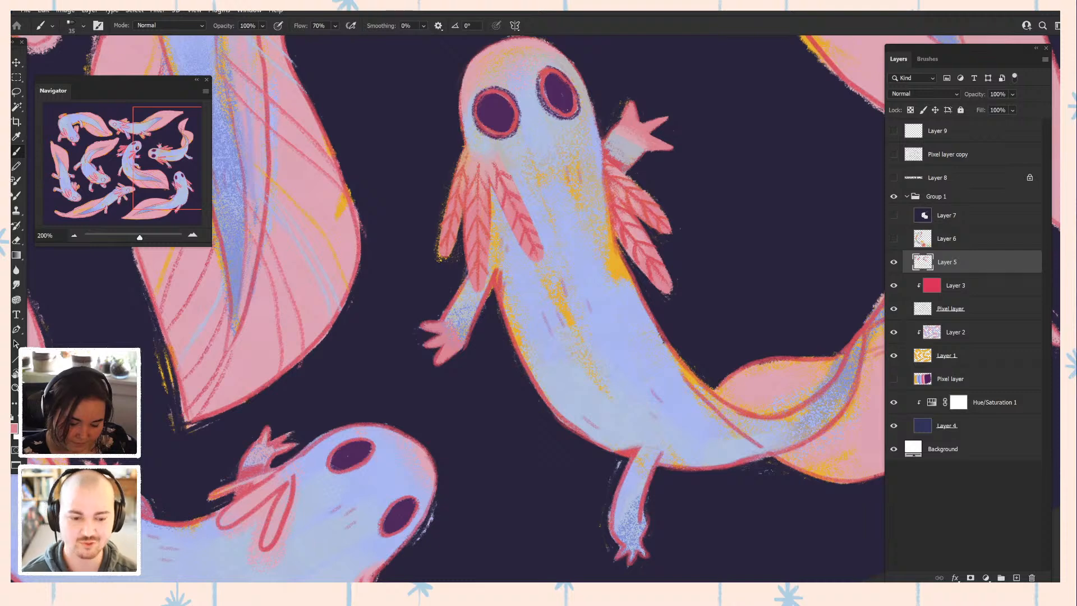
left_click(460, 351, "alt")
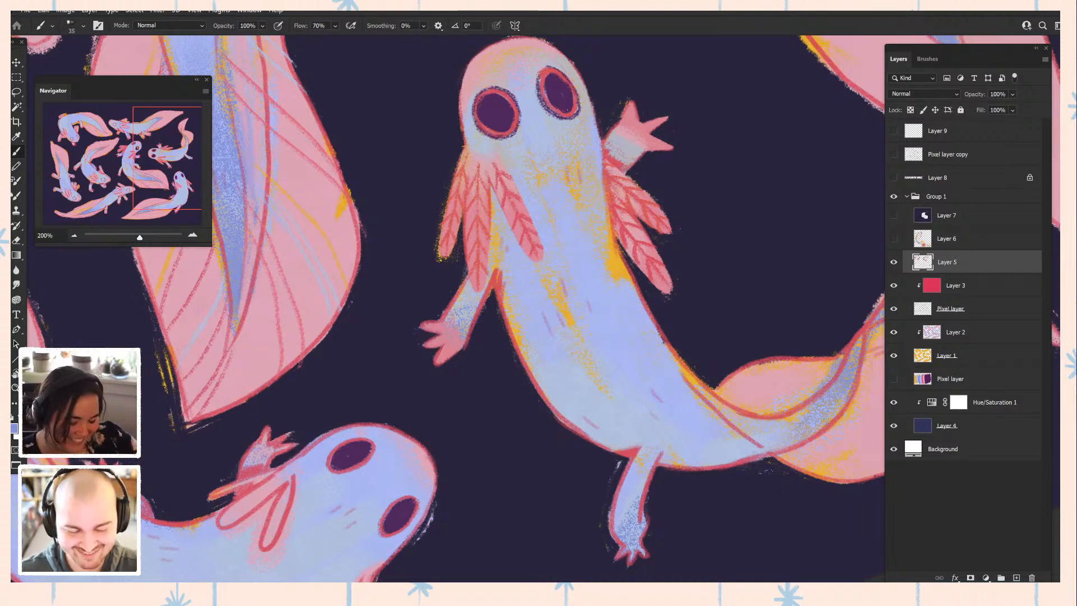
left_click(618, 278, "alt")
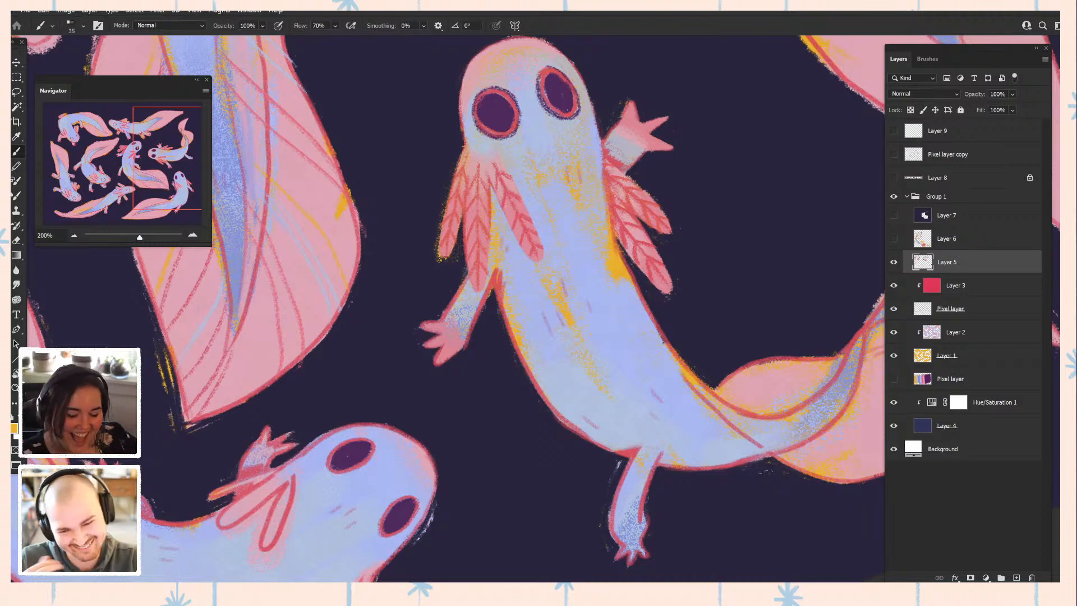
left_click(557, 98, "alt")
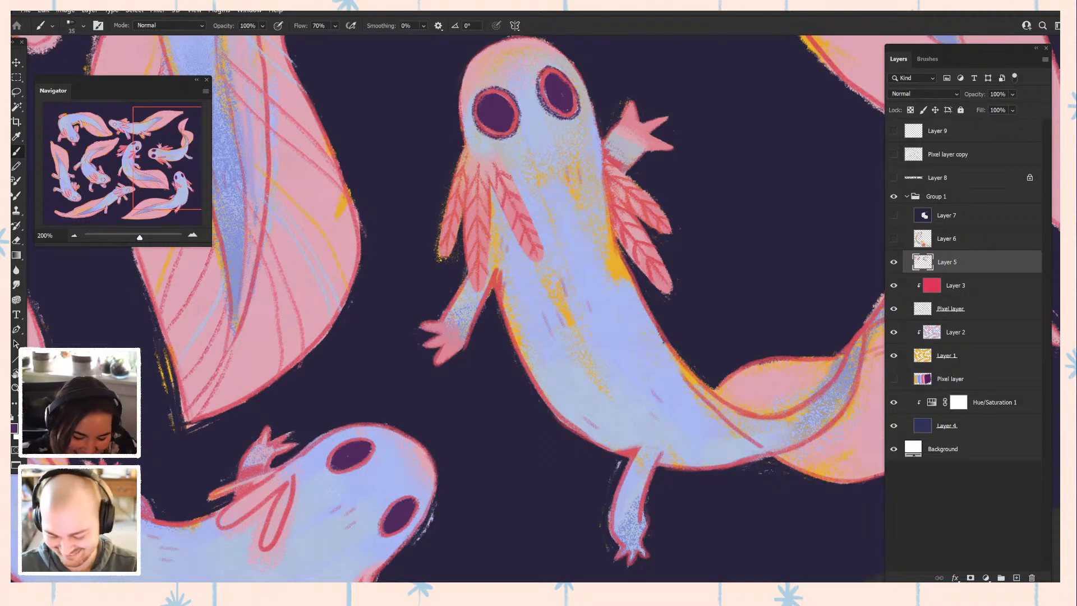
left_click(543, 83, "alt")
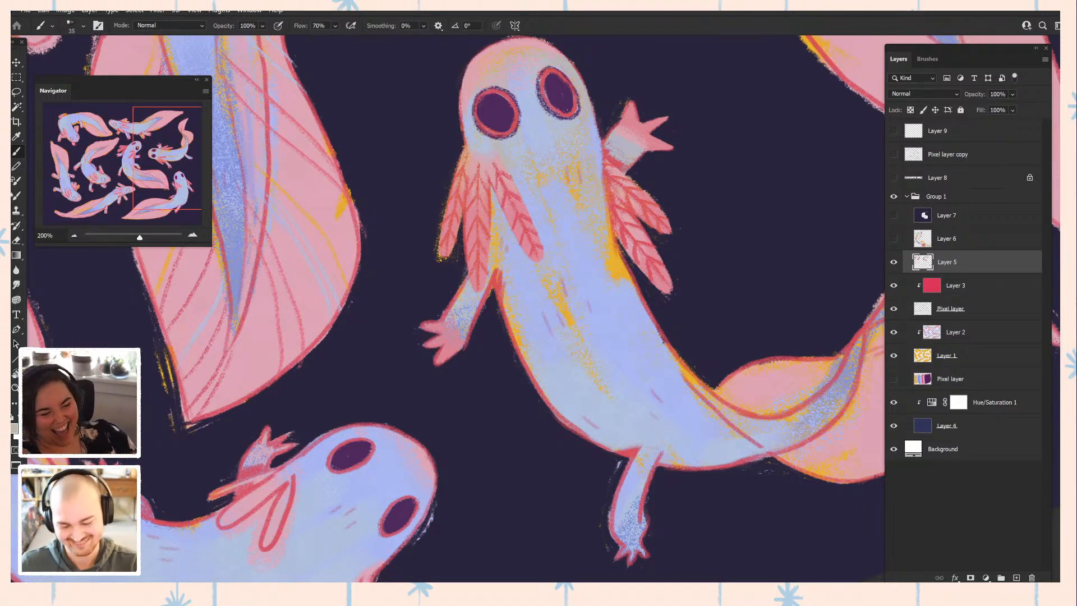
- Blend the pink hand into the blue forearm of the upright axolotl with sampled pink, lavender and grey-blue tones
left_click_drag(513, 307, 447, 247)
left_click(443, 257, "alt")
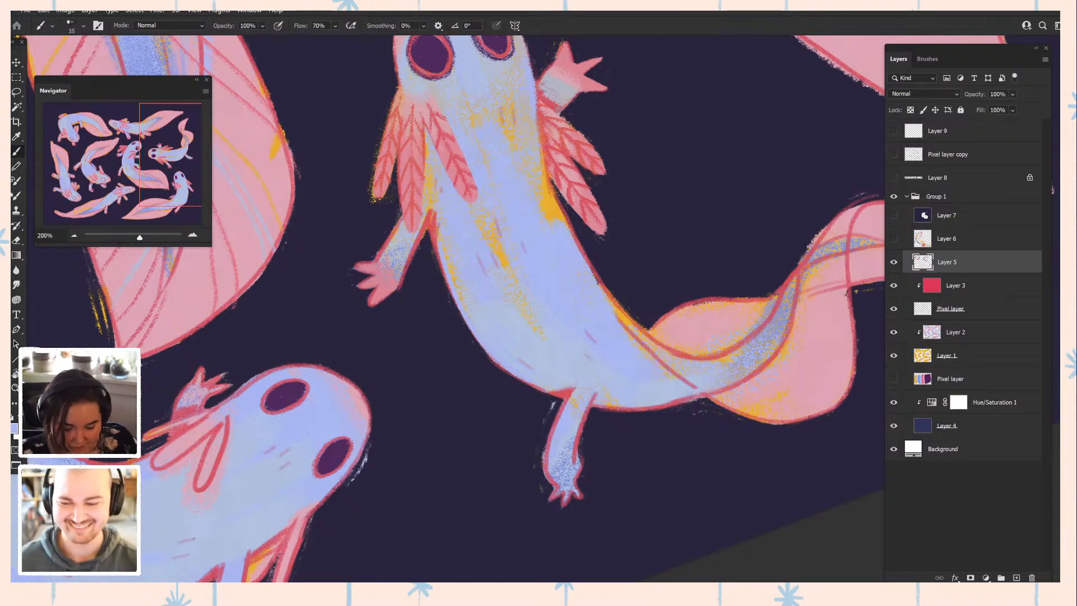
left_click(382, 269, "alt")
left_click(382, 292, "alt")
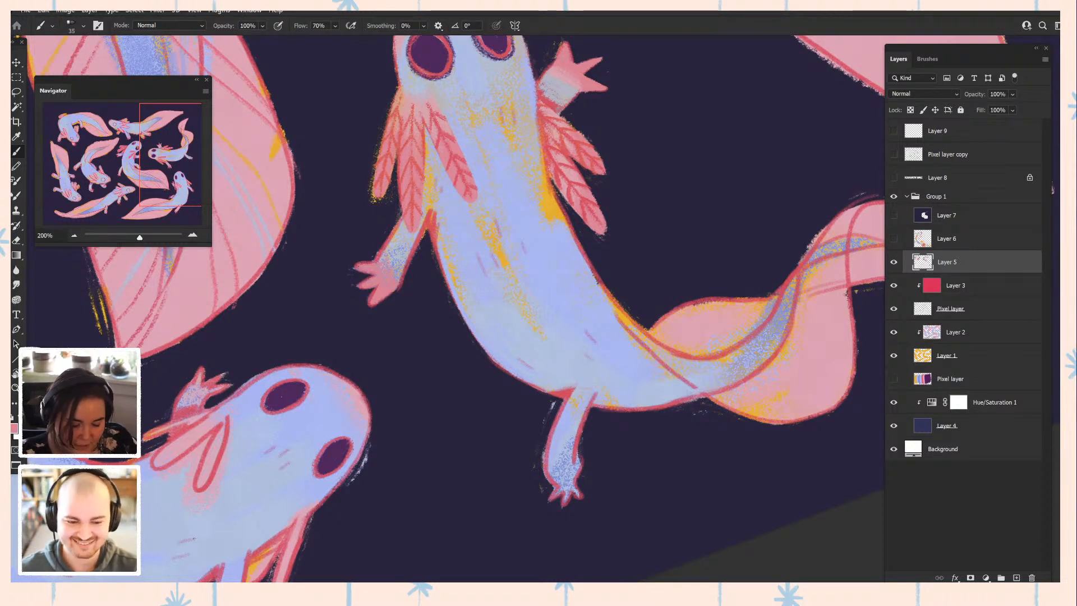
left_click(396, 275, "alt")
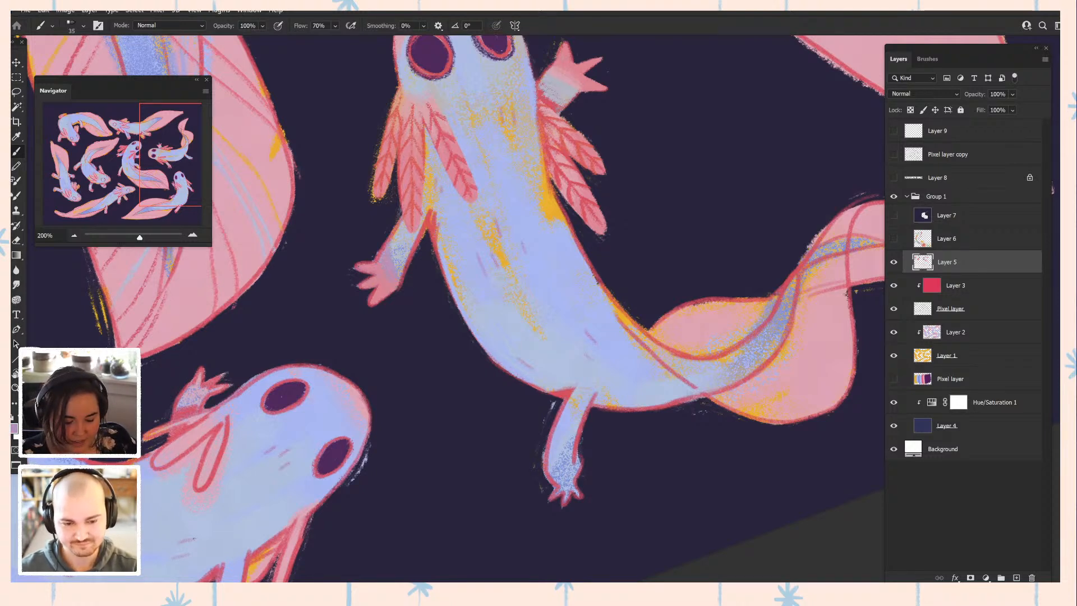
mouse_move(392, 262)
left_mouse_down()
mouse_move(397, 243)
mouse_move(405, 263)
left_mouse_up()
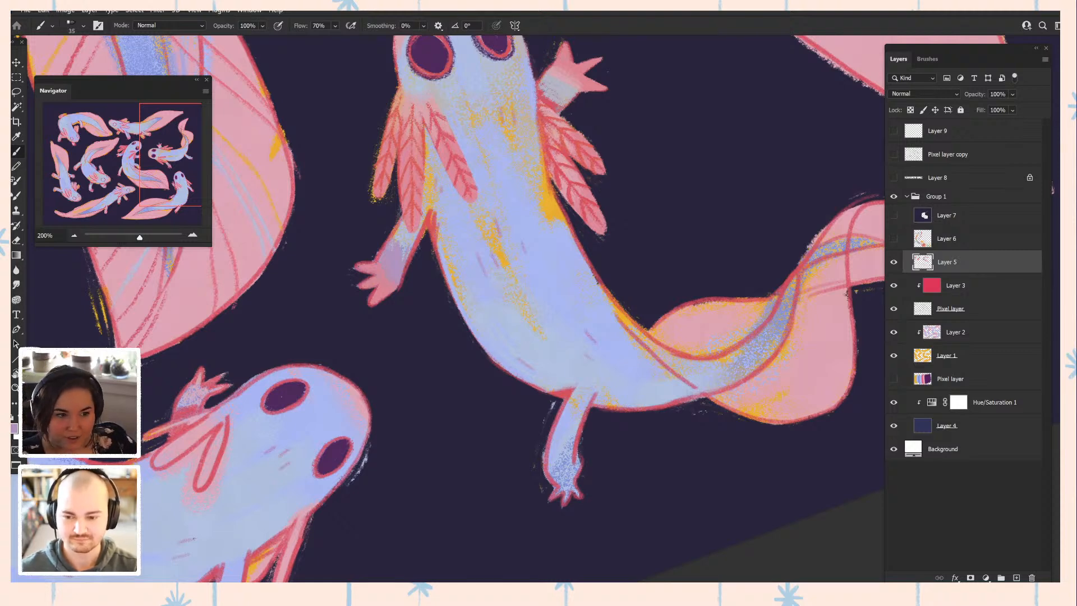
left_click(374, 290, "alt")
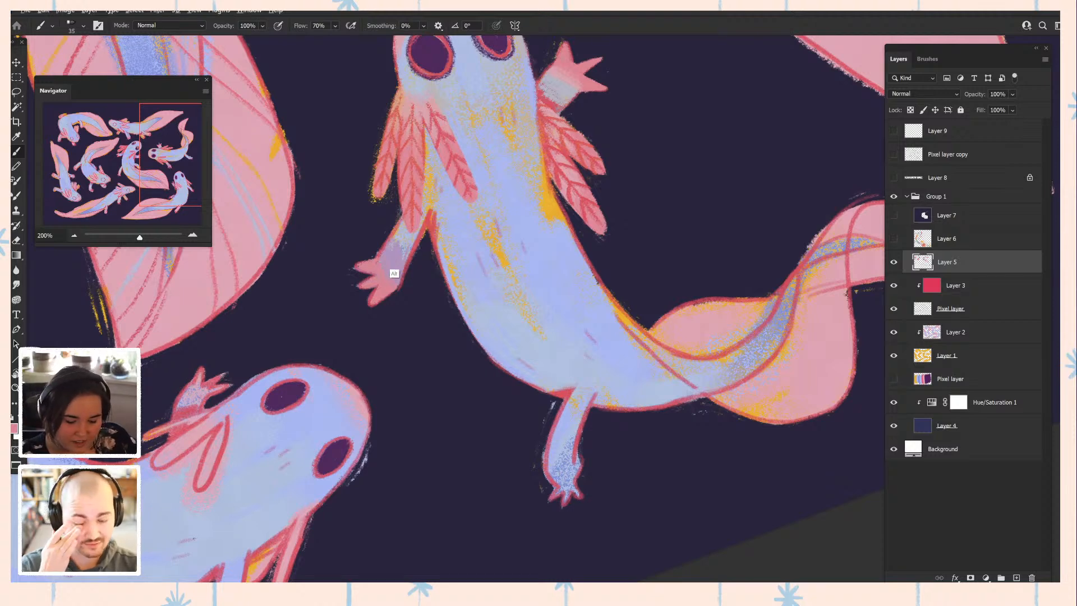
left_click(404, 258, "alt")
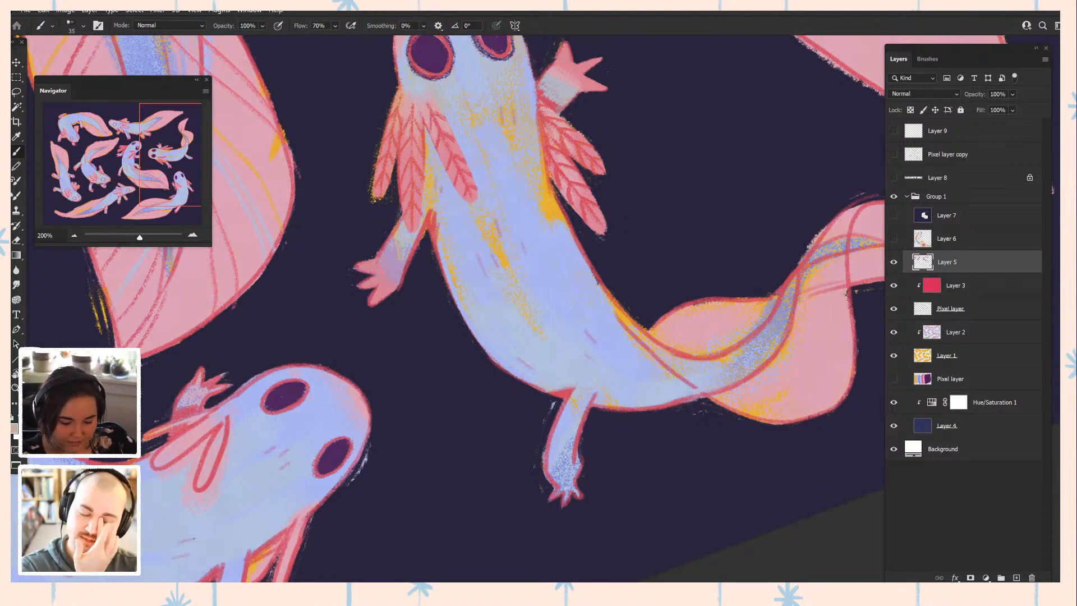
left_click(411, 263, "alt")
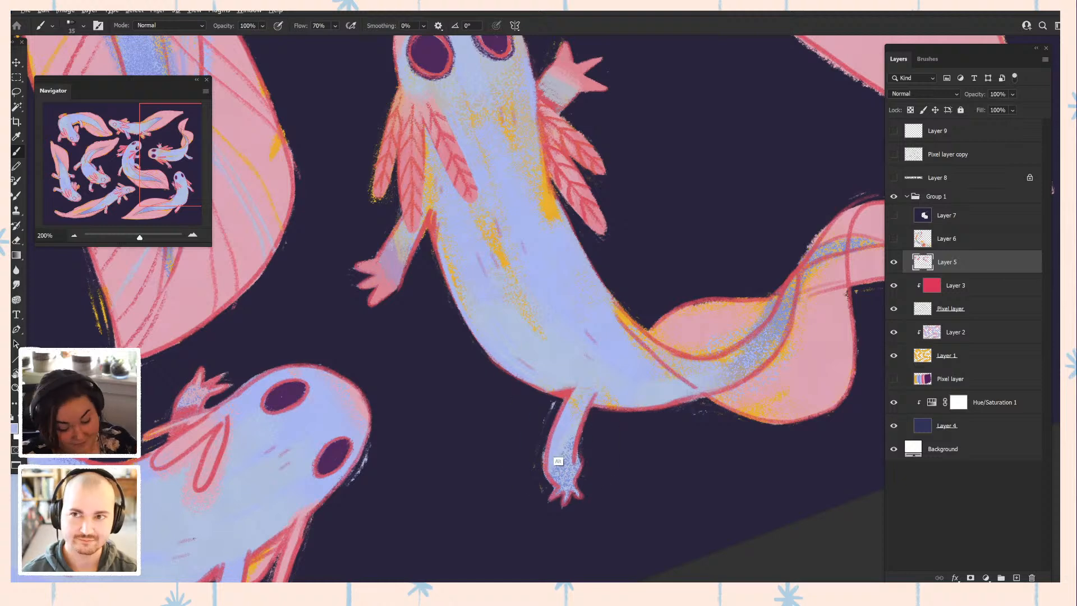
- Cover the speckled texture on the upright axolotl's hind leg with light blue sampled from the leg
left_click(566, 436, "alt")
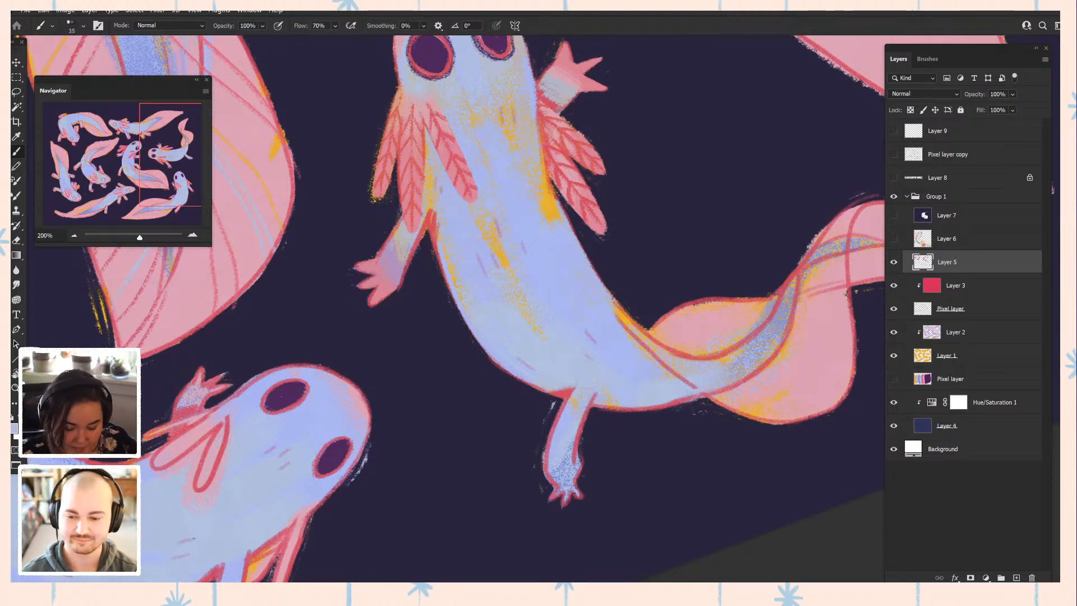
mouse_move(570, 432)
left_mouse_down()
mouse_move(566, 469)
mouse_move(581, 416)
mouse_move(580, 465)
left_mouse_up()
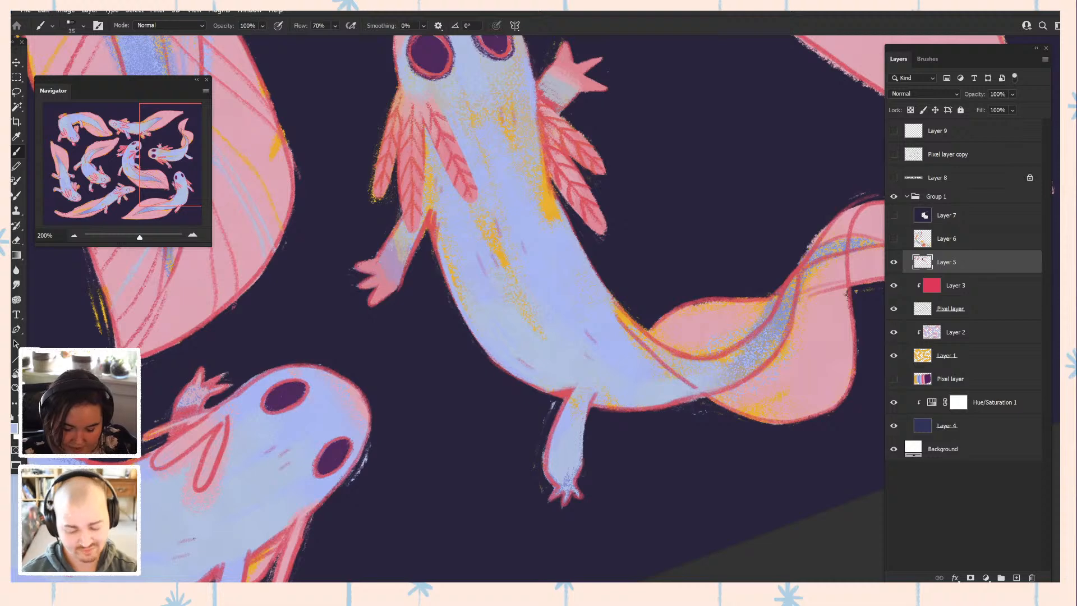
left_click_drag(584, 415, 581, 461)
- Paint the hind foot and toes with pink sampled from the front hand and blend the ankle with sampled lavender
left_click(385, 295, "alt")
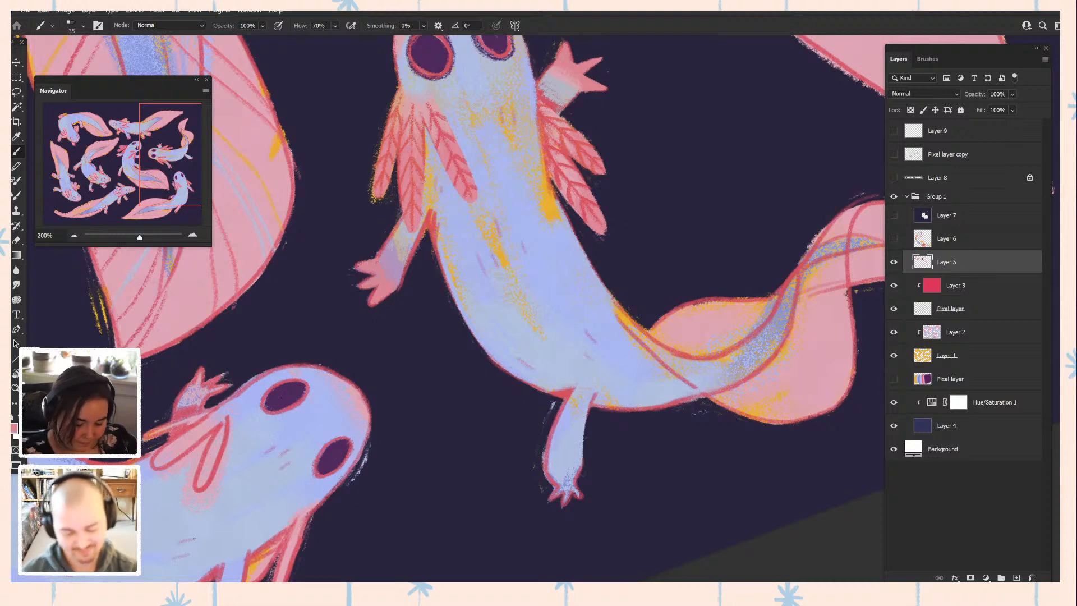
left_click_drag(558, 486, 551, 499)
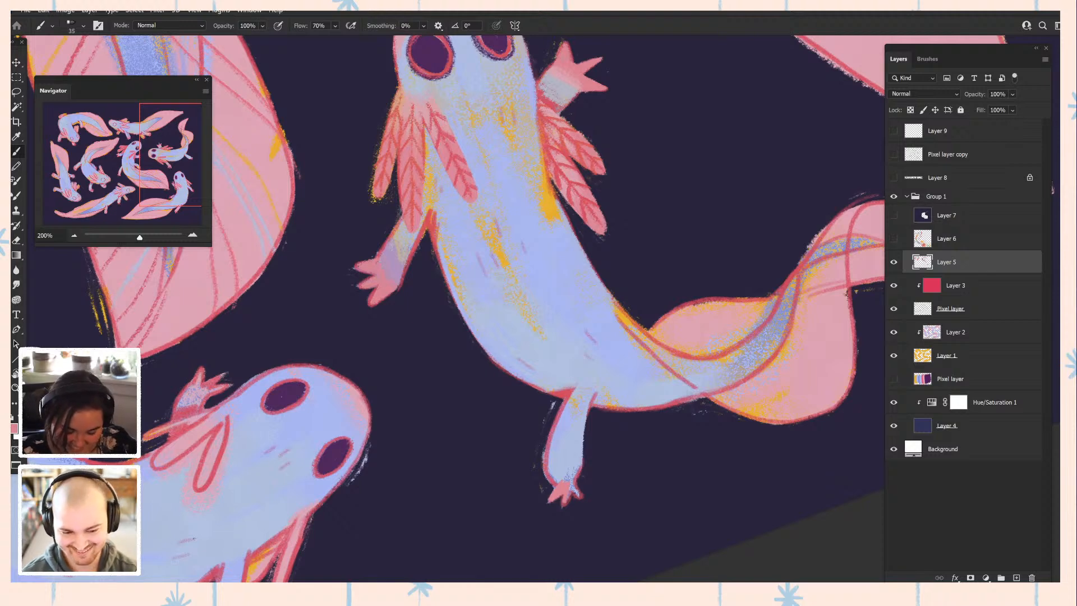
mouse_move(562, 494)
left_mouse_down()
mouse_move(564, 510)
mouse_move(586, 503)
mouse_move(554, 492)
mouse_move(553, 479)
left_mouse_up()
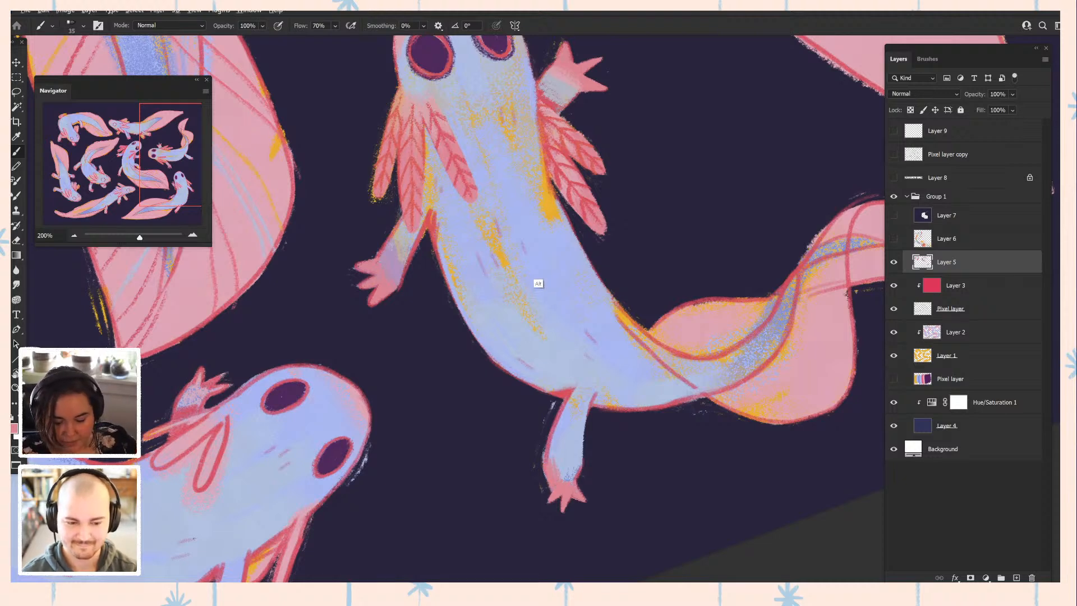
left_click(393, 282, "alt")
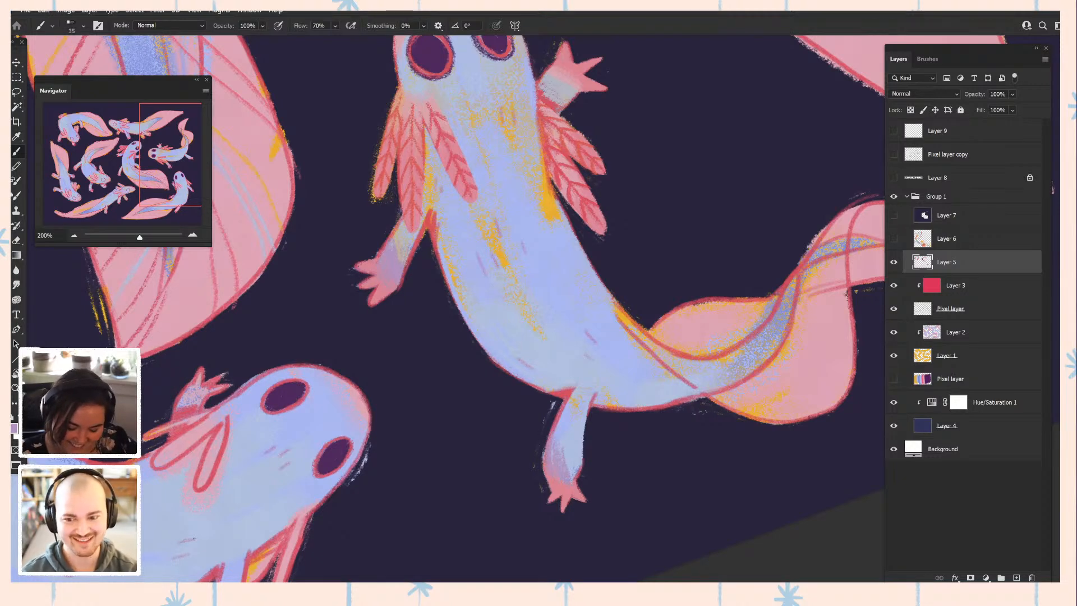
left_click(558, 516, "alt")
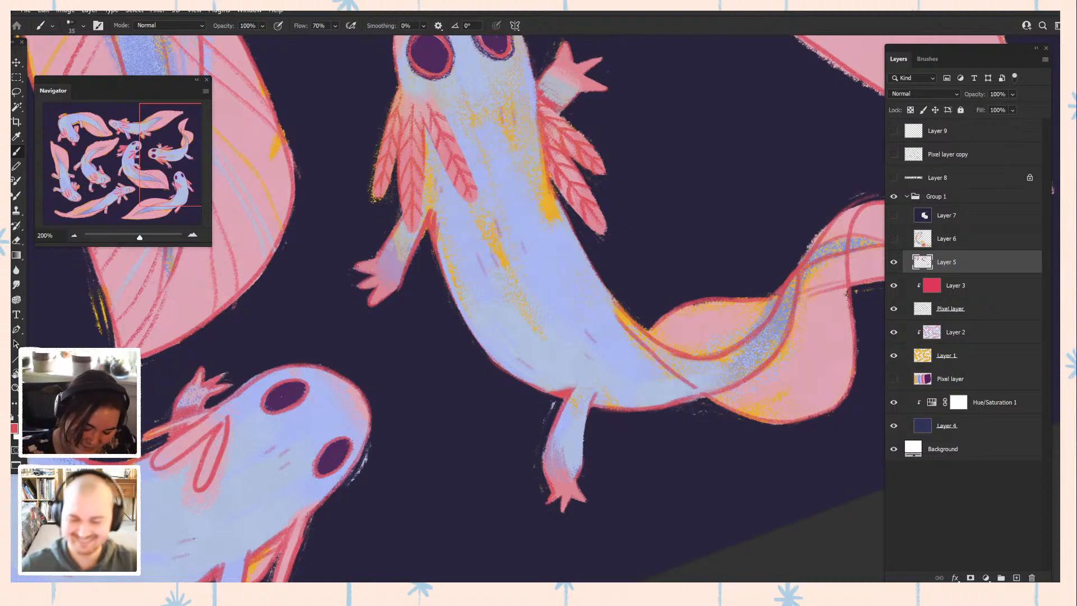
left_click(558, 507, "alt")
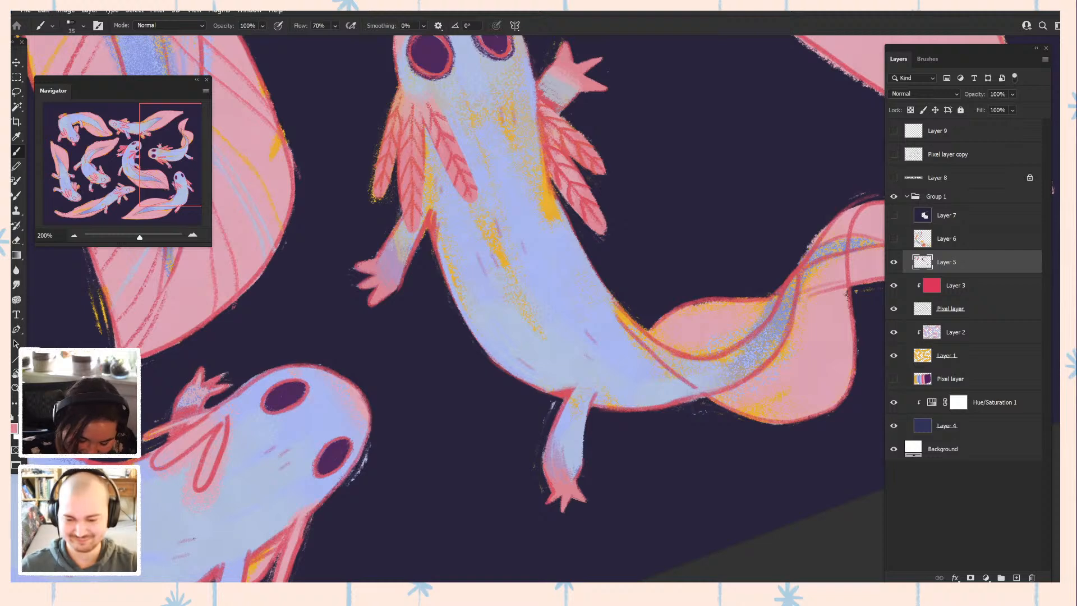
- Paint lavender over the sketch lines in the inner fin strip beside the neighbouring star-eyed axolotl's blue tail core
left_click_drag(589, 337, 466, 311)
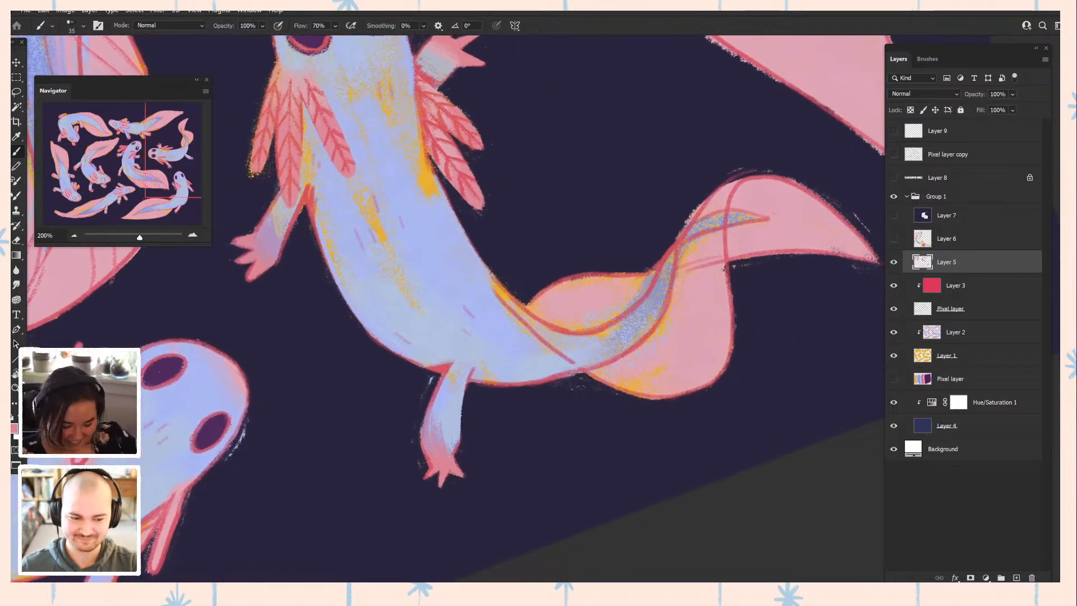
left_click_drag(505, 270, 579, 305)
left_click_drag(142, 139, 511, 414)
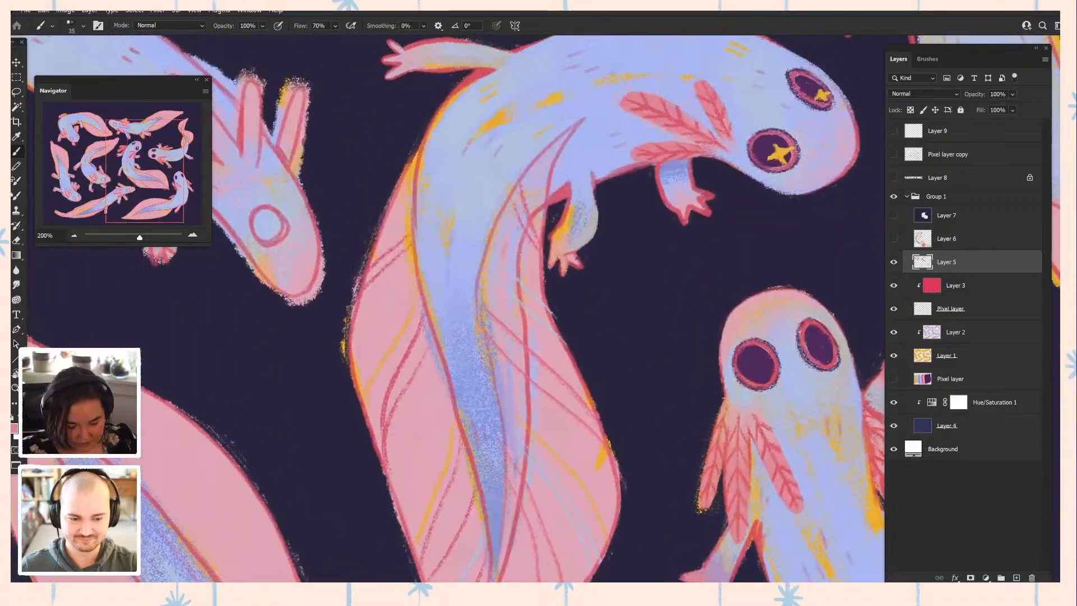
left_click(511, 414, "alt")
left_click_drag(494, 335, 495, 375)
left_click_drag(507, 315, 528, 412)
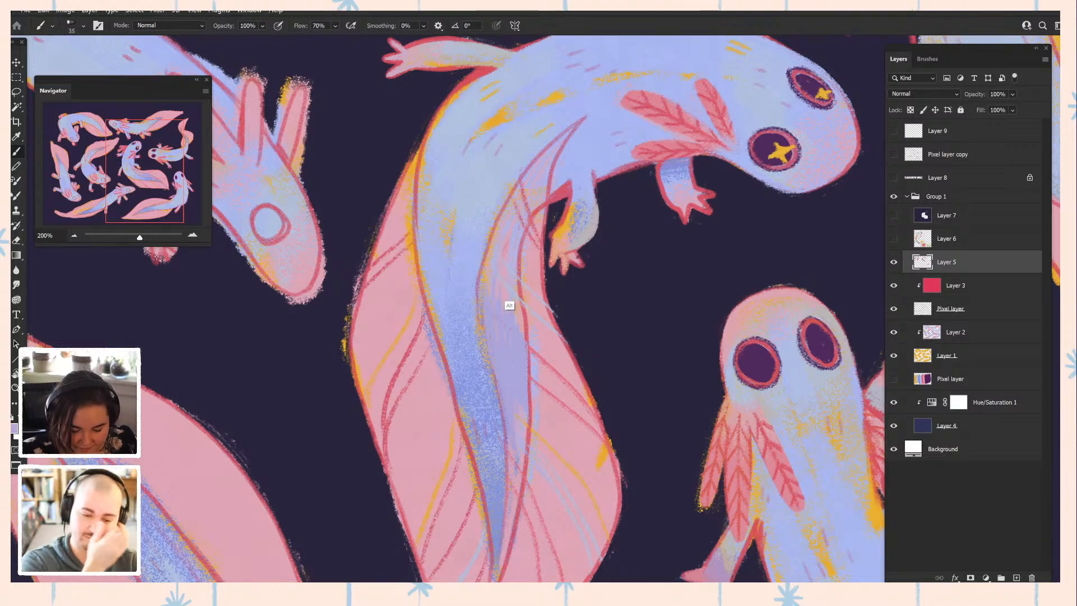
- Fill the upper inner fin strip with sampled pinkish lavender, blend it downwards, and smooth the adjoining tail edge with sampled blue
left_click(510, 278, "alt")
left_click_drag(500, 288, 505, 326)
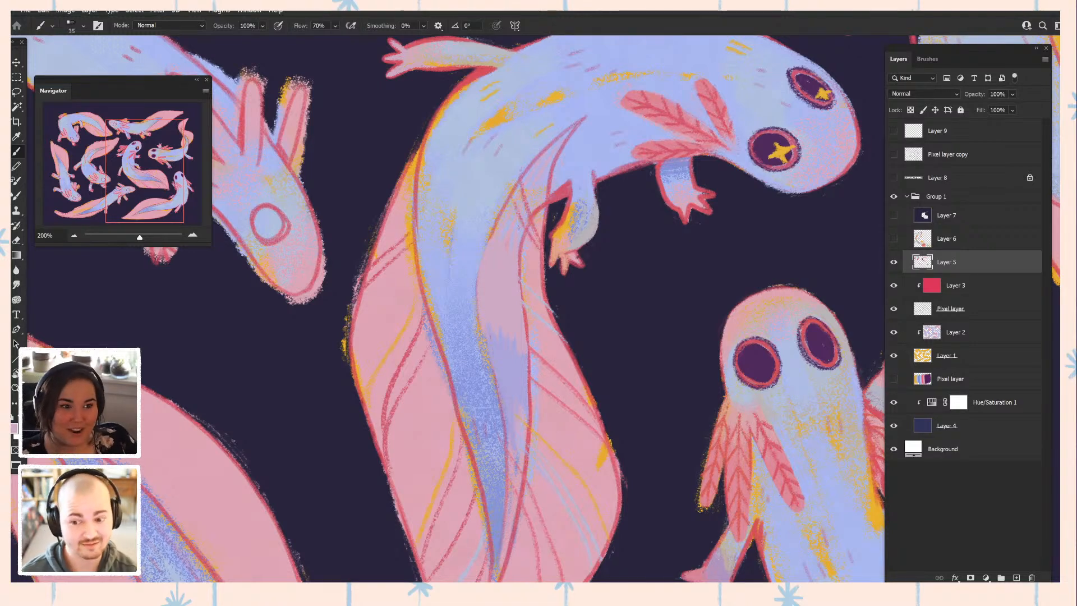
left_click(502, 373, "alt")
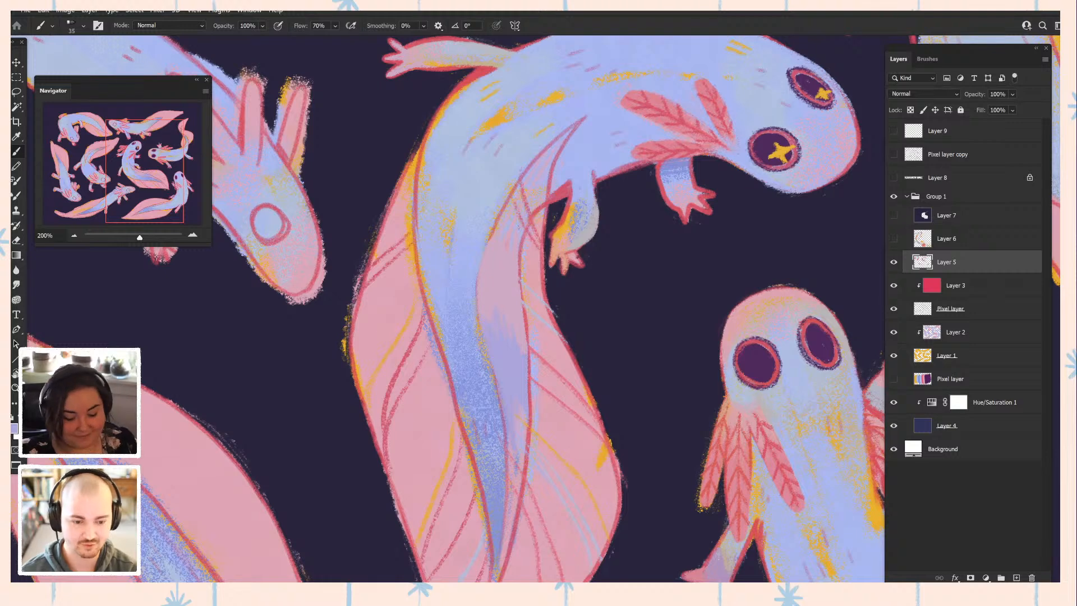
left_click(471, 301, "alt")
left_click_drag(477, 278, 481, 344)
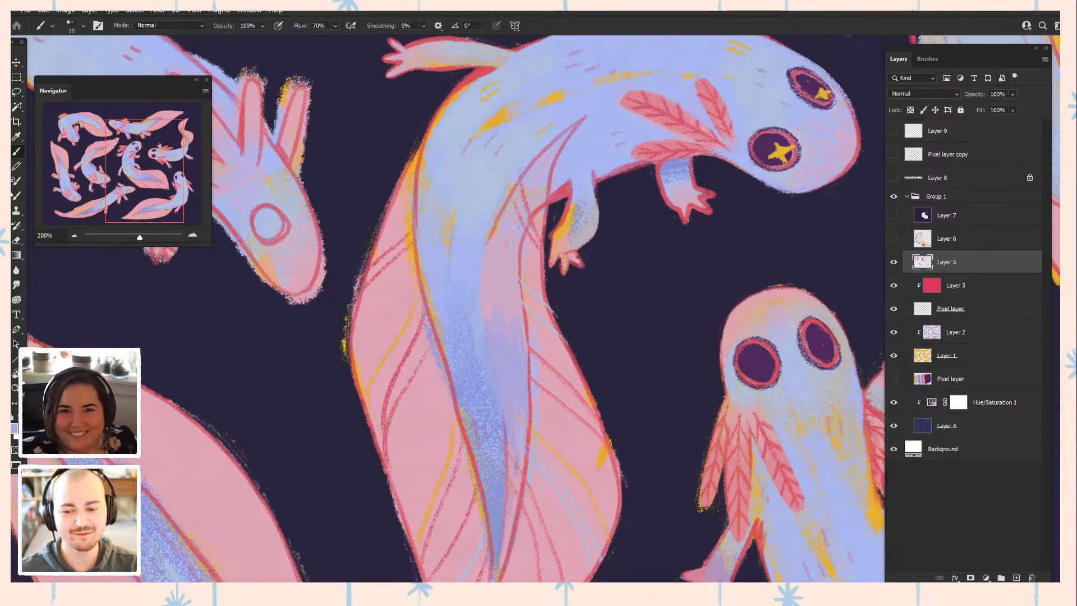
left_click(499, 314, "alt")
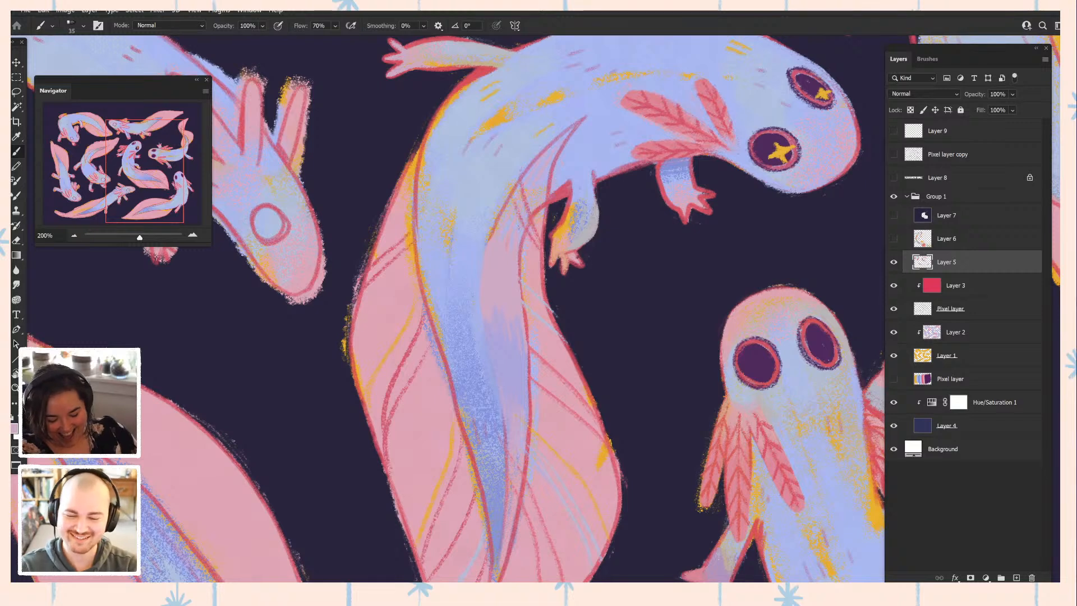
- Cover the coral sketch lines where the inner fin tapers into the star-eyed axolotl's body with lavender-pink and sampled pink
scroll(449, 308, "down", 3)
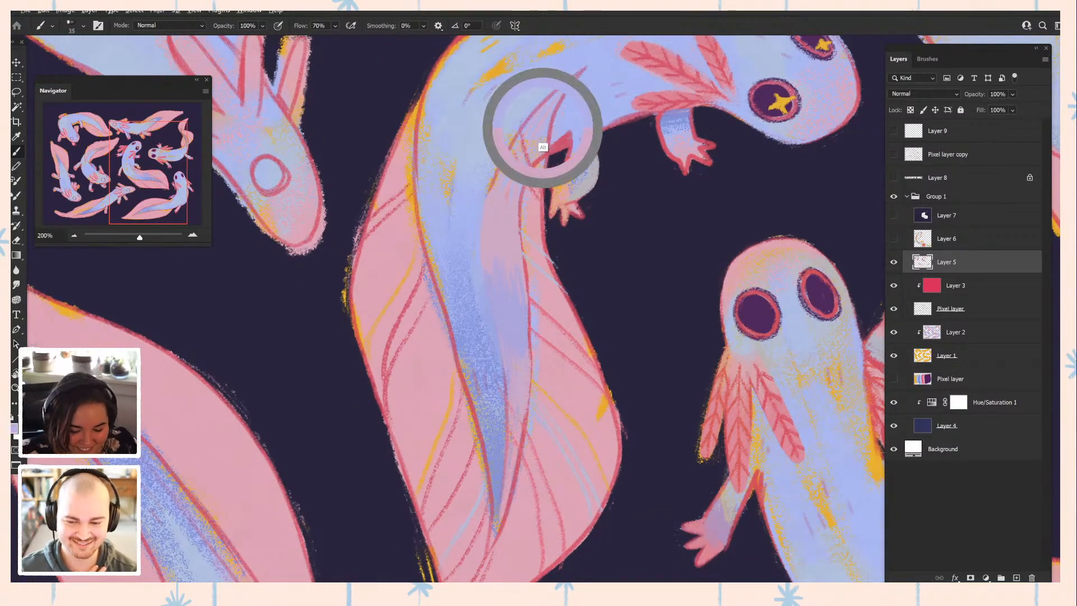
left_click_drag(558, 89, 490, 189)
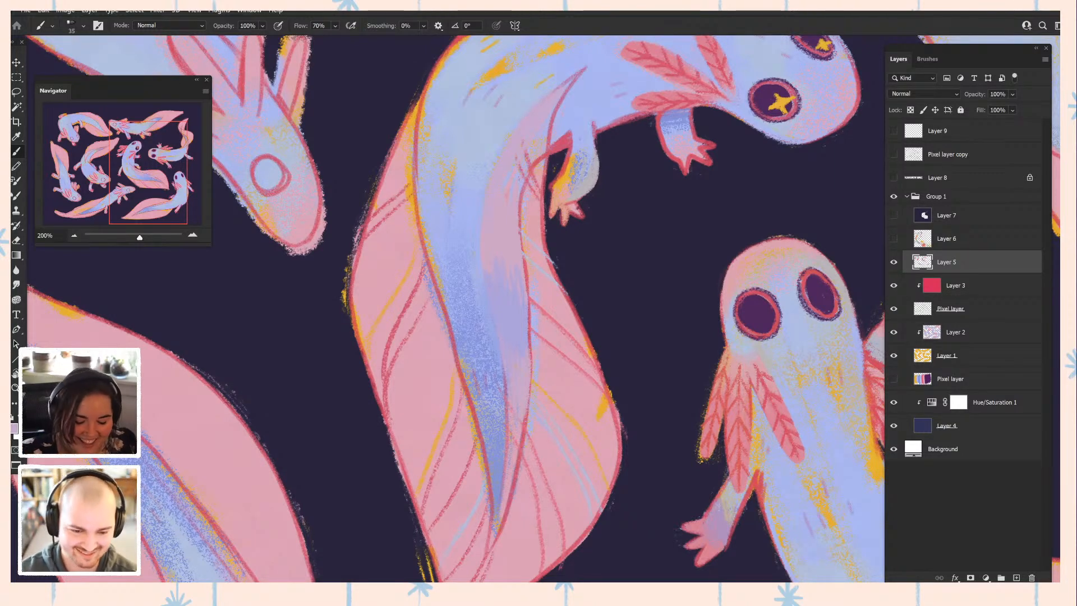
left_click_drag(535, 150, 523, 196)
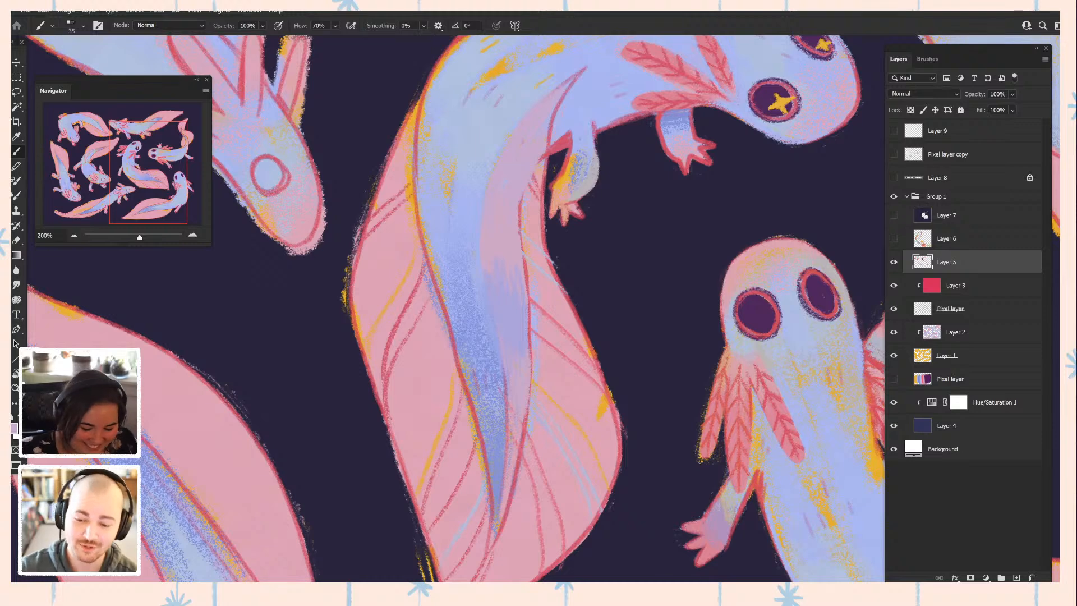
left_click_drag(557, 101, 548, 132)
mouse_move(575, 82)
left_mouse_down()
mouse_move(558, 108)
mouse_move(564, 84)
left_mouse_up()
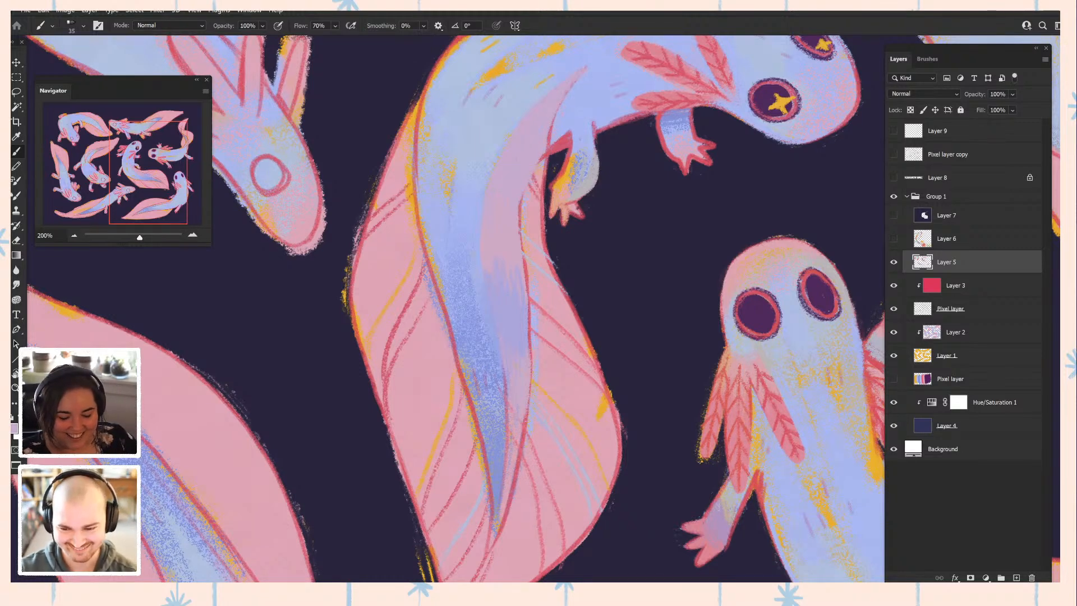
left_click_drag(551, 127, 542, 161)
left_click(533, 239, "alt")
left_click_drag(522, 224, 520, 237)
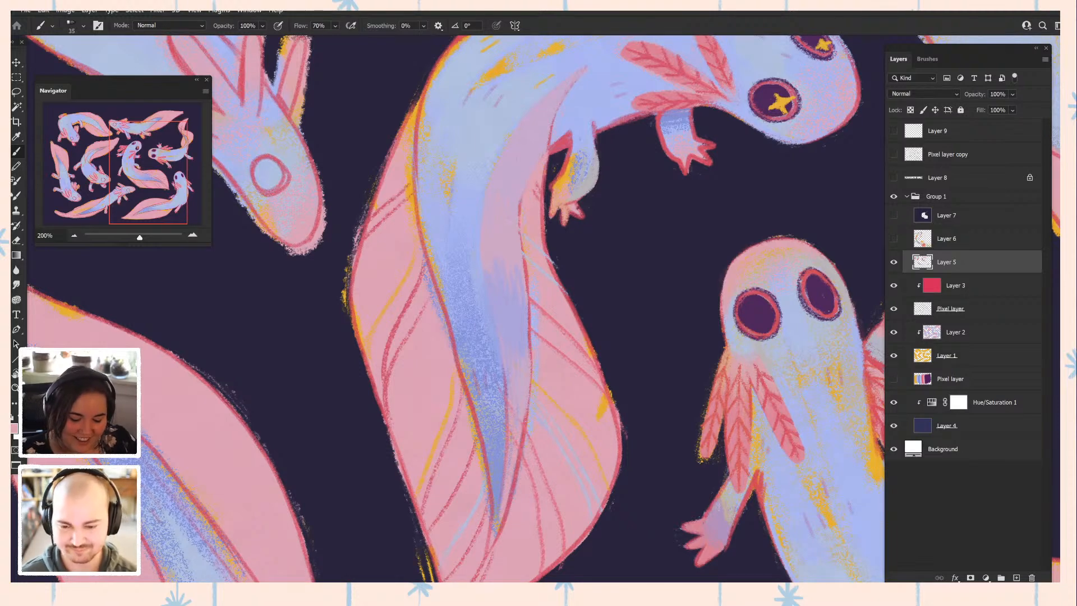
- Cover the inner fin edge beside the star-eyed axolotl's hind leg with pink and redraw its outline with sampled coral
left_click_drag(547, 154, 541, 205)
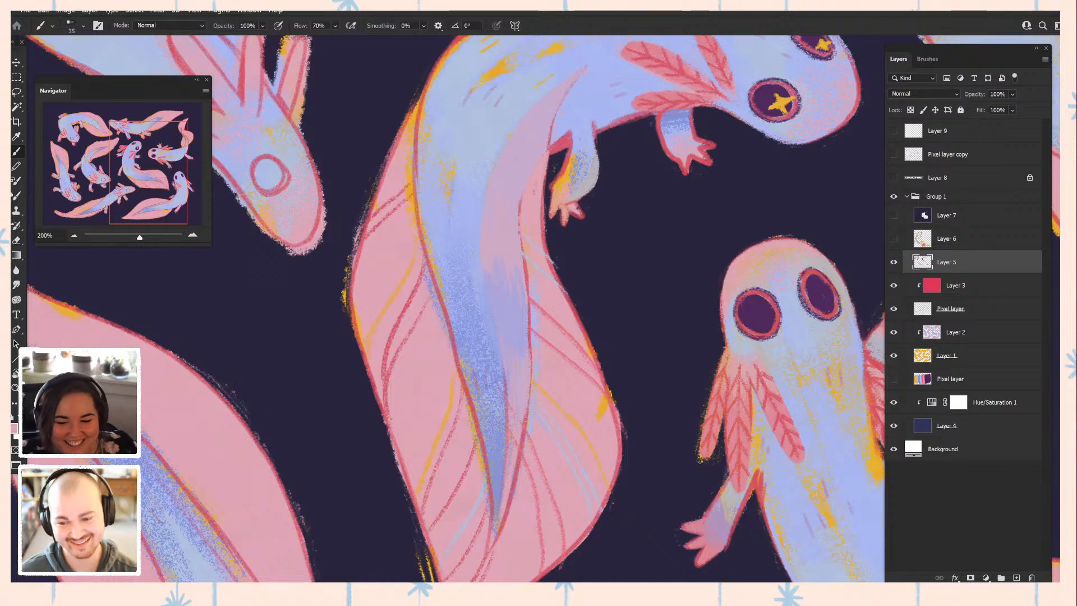
left_click(555, 170, "alt")
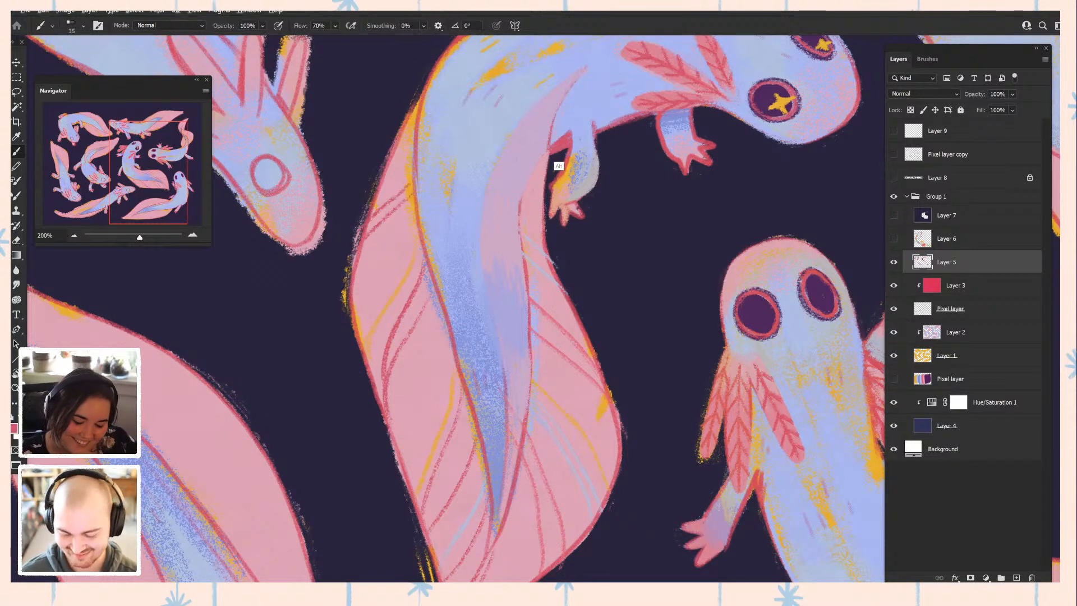
left_click_drag(548, 150, 543, 218)
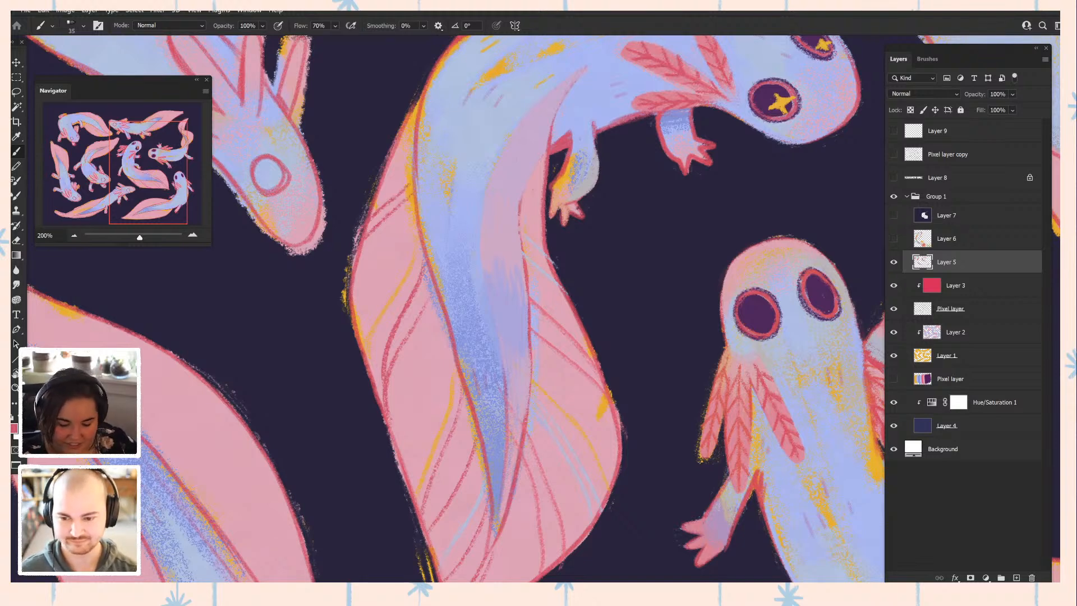
- Paint over the yellow patches on the star-eyed axolotl's hind leg and foot with sampled pink and lavender
left_click(561, 217, "alt")
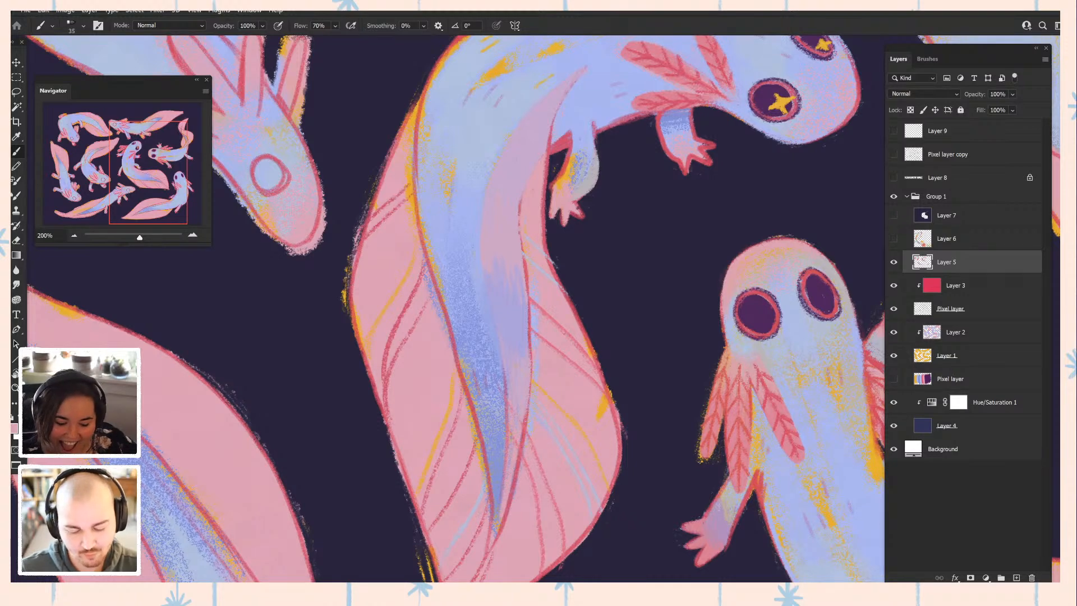
left_click(583, 202, "alt")
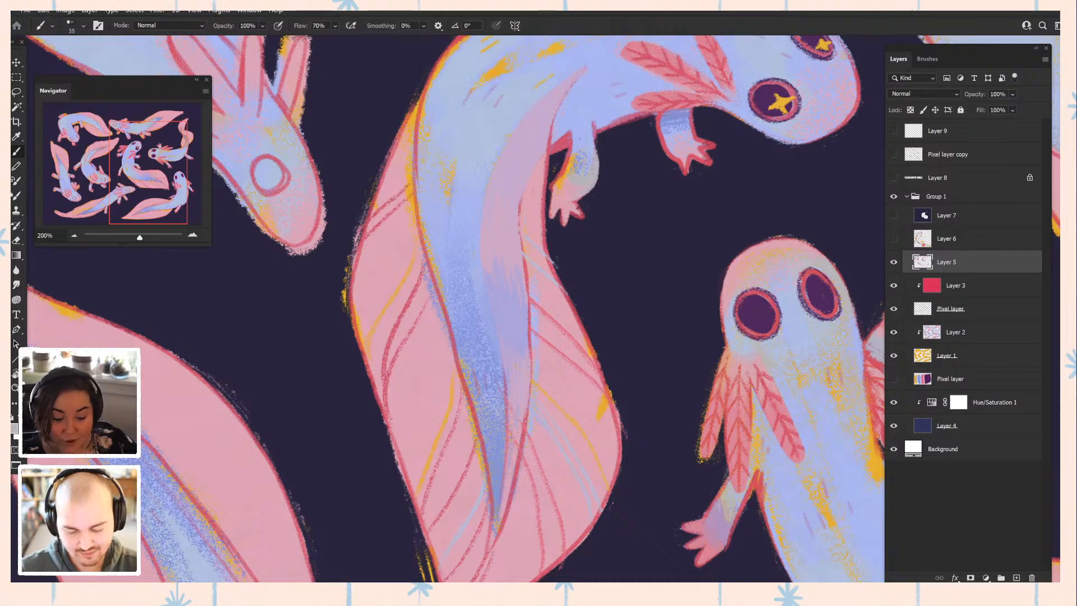
left_click(586, 157, "alt")
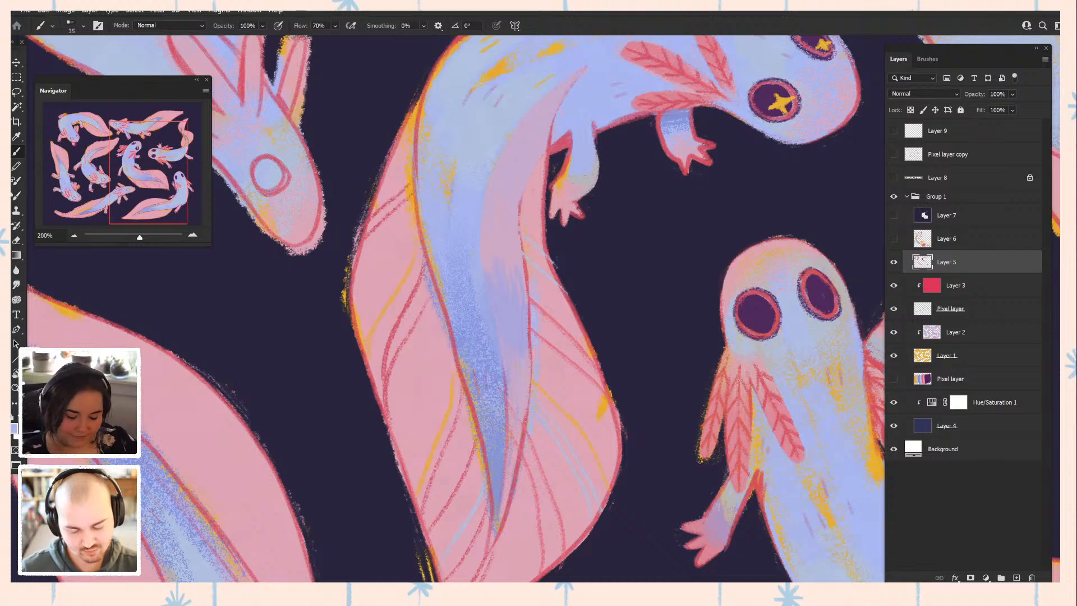
- Adjust the lavender foreground colour and paint the upper inner fin strip using Kyle's Paintbox - Bristle Bomb at 90 px
left_click_drag(527, 314, 561, 320)
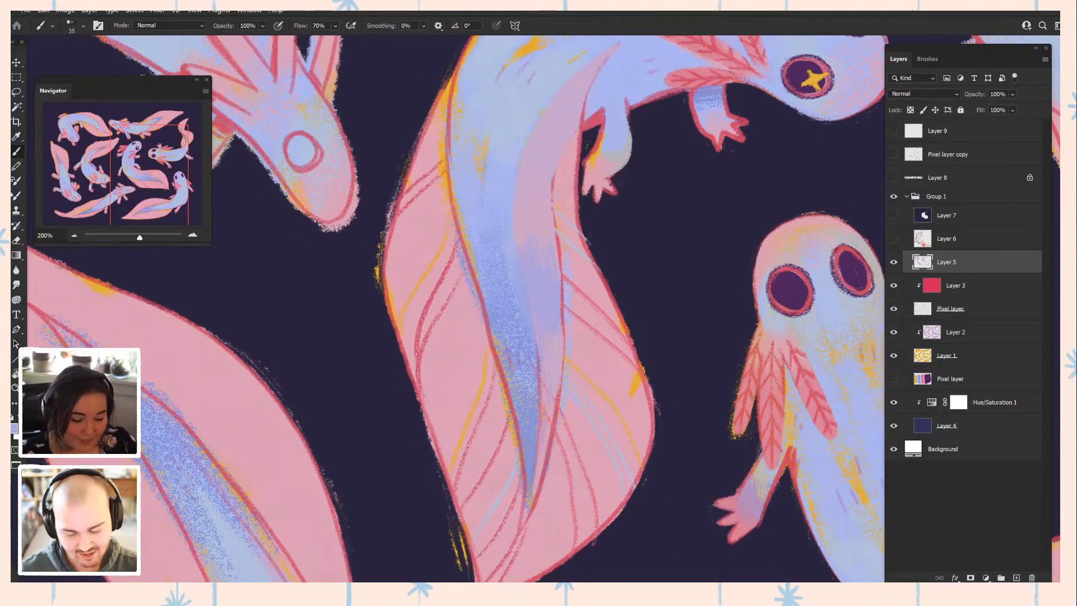
left_click(14, 429)
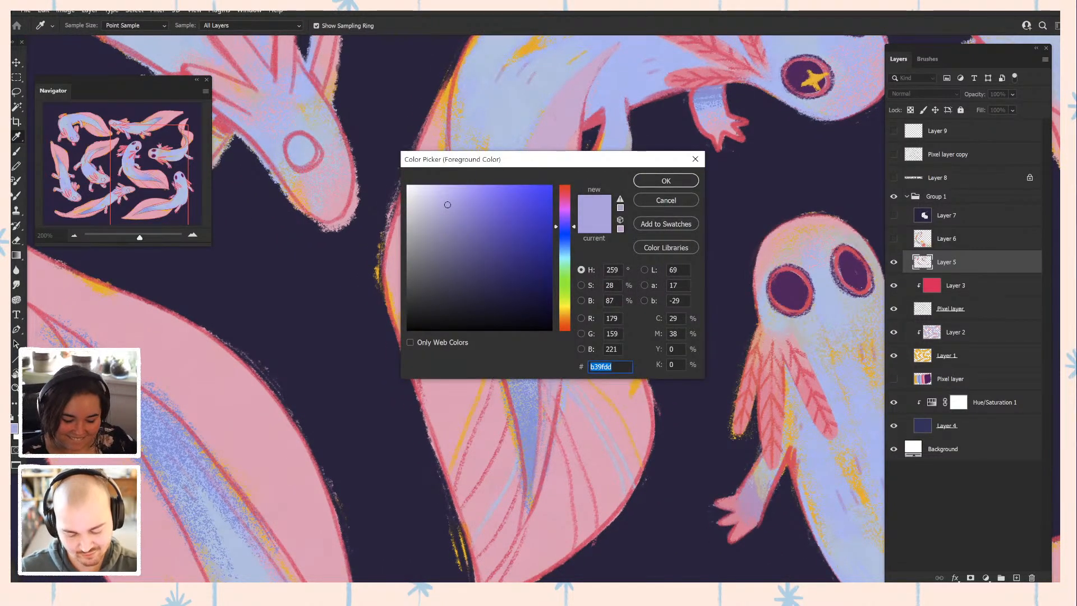
left_click(590, 366)
key("Return")
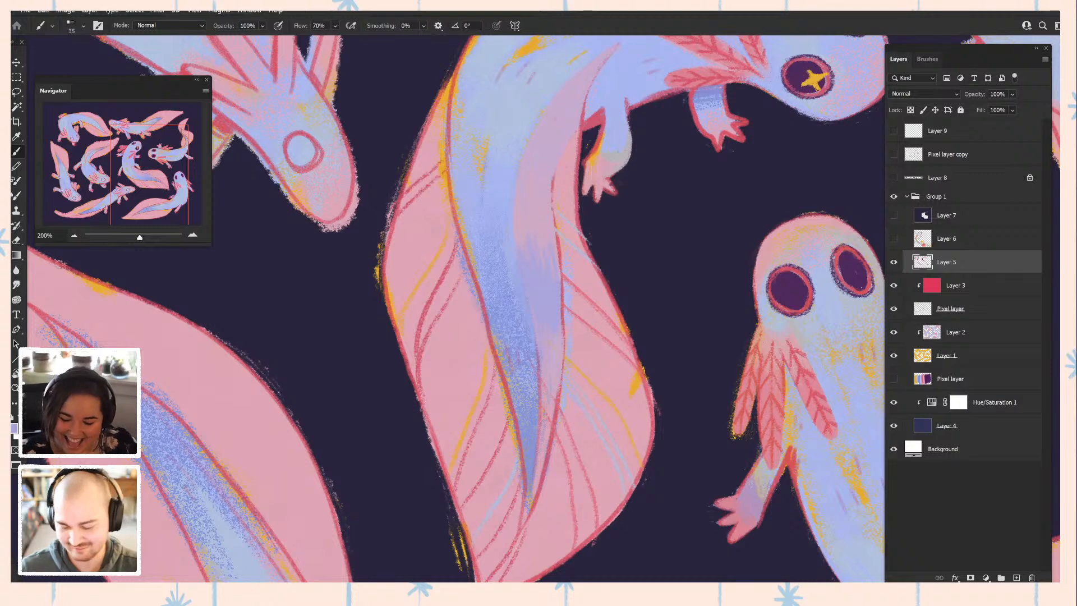
left_click(927, 59)
left_click(968, 184)
left_click(899, 59)
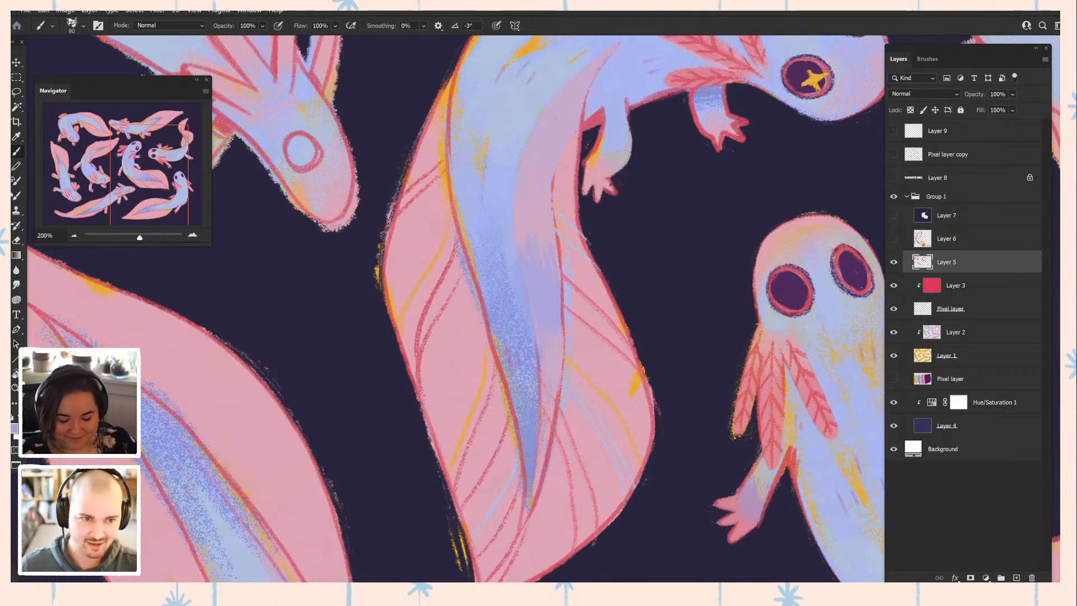
left_click_drag(537, 165, 524, 243)
mouse_move(521, 182)
left_mouse_down()
mouse_move(517, 221)
mouse_move(544, 255)
left_mouse_up()
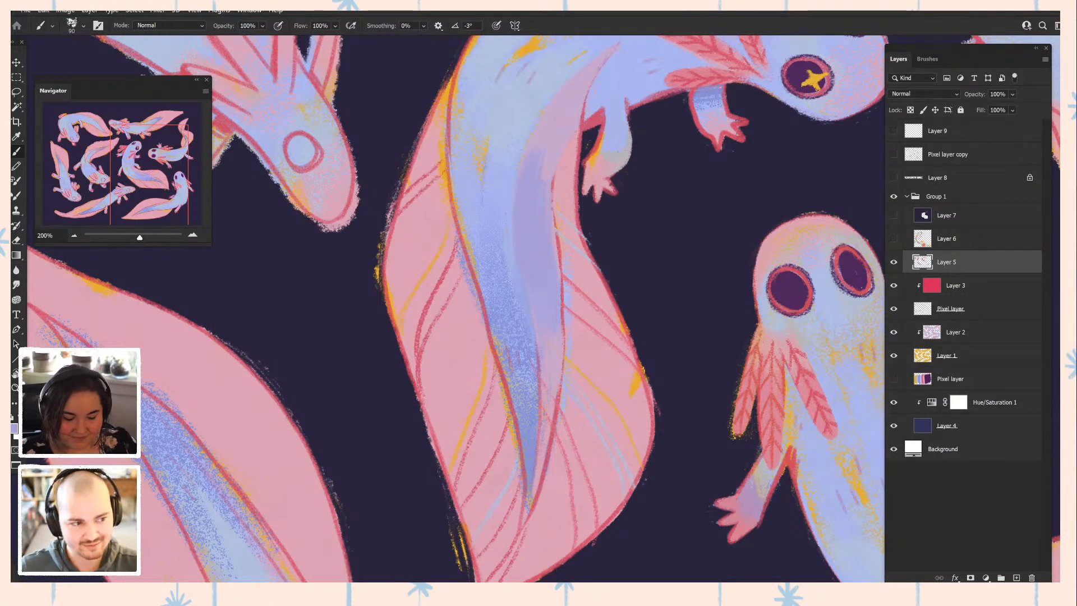
key("x")
left_click(14, 428)
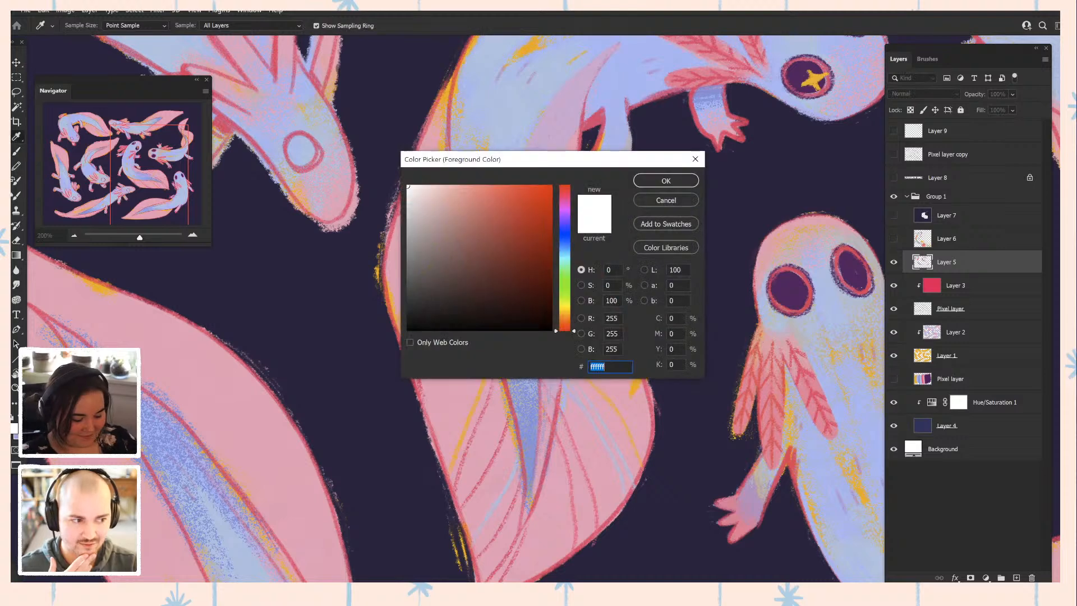
key("Escape")
key("x")
- Set the foreground colour to #9b86c8 and paint the inner fin strip down to its tip, covering the coral lines
left_click(14, 428)
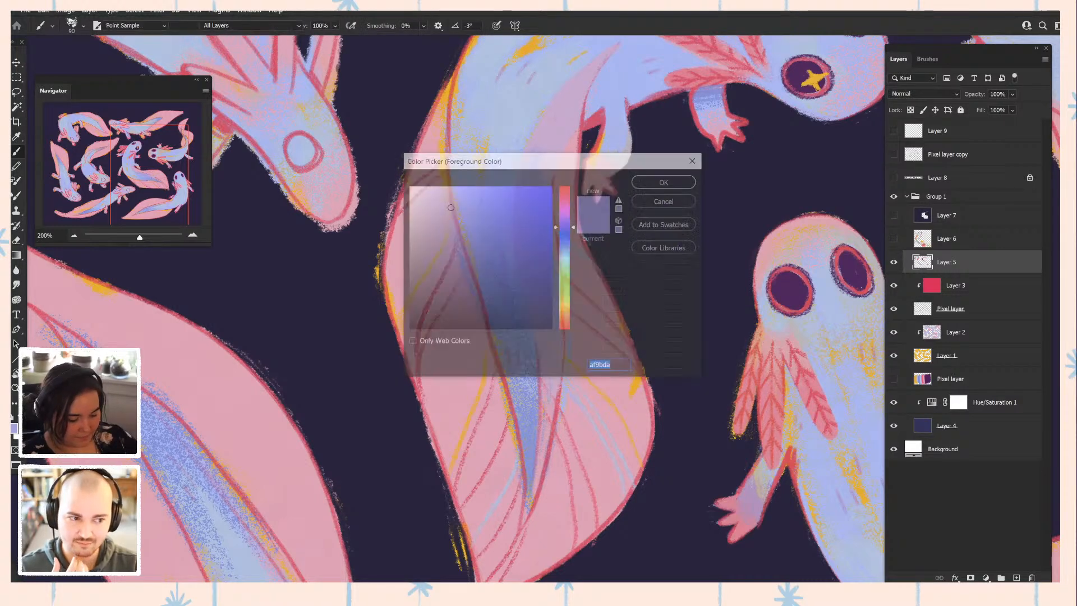
key("ctrl+v")
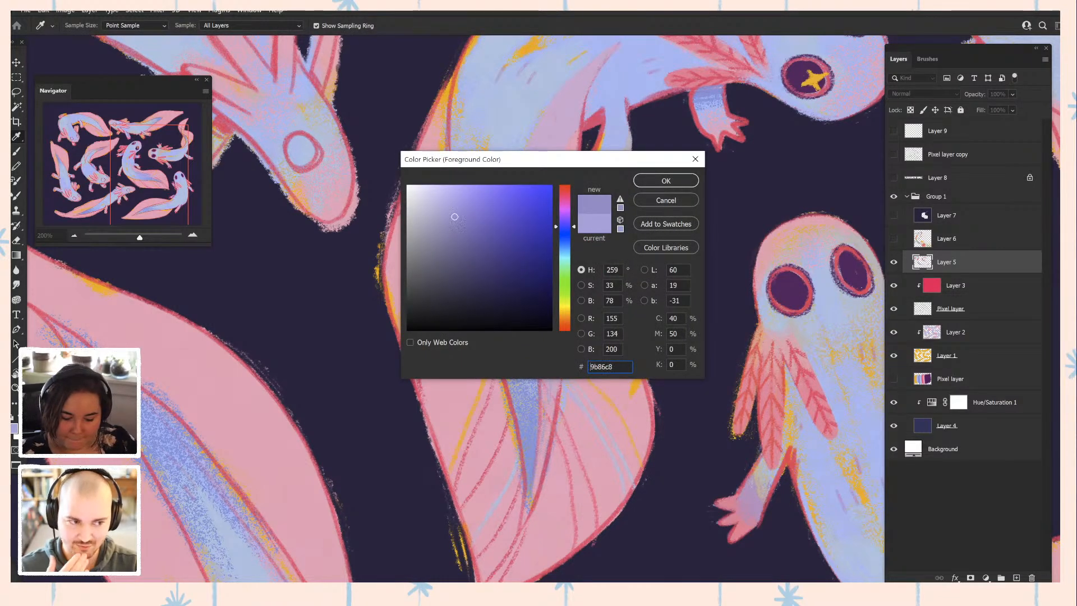
key("Return")
mouse_move(530, 186)
left_mouse_down()
mouse_move(543, 307)
mouse_move(545, 258)
mouse_move(555, 325)
left_mouse_up()
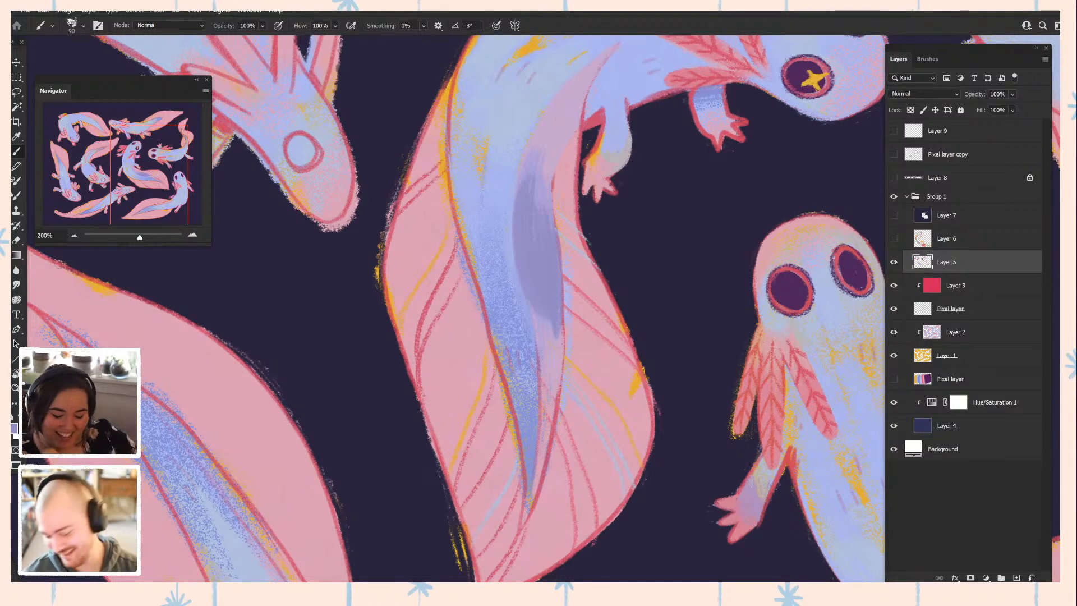
left_click_drag(538, 315, 552, 387)
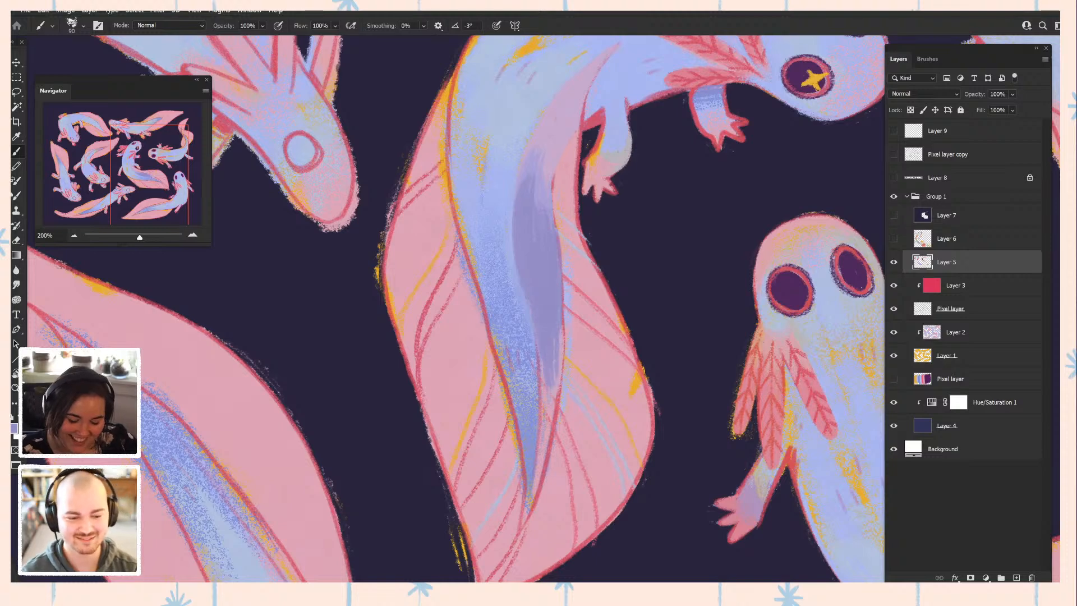
left_click_drag(557, 332, 547, 424)
left_click_drag(543, 360, 534, 382)
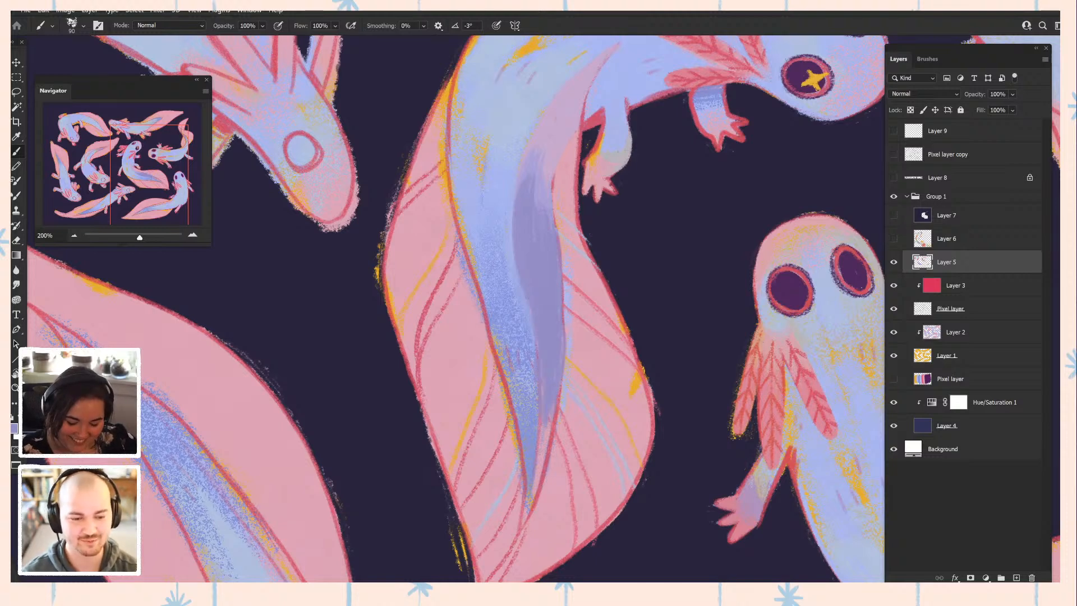
mouse_move(546, 422)
left_mouse_down()
mouse_move(523, 524)
mouse_move(545, 470)
left_mouse_up()
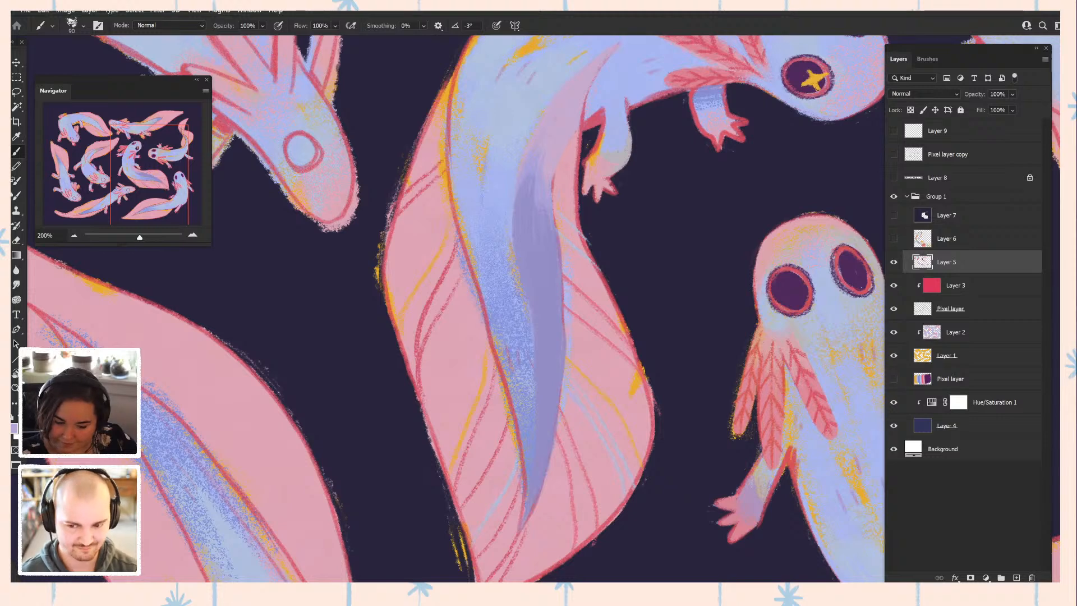
- Blend the upper inner fin strip into the body and its darker lower part with lighter lavender bristle strokes
mouse_move(523, 177)
left_mouse_down()
mouse_move(531, 240)
mouse_move(540, 227)
mouse_move(548, 373)
left_mouse_up()
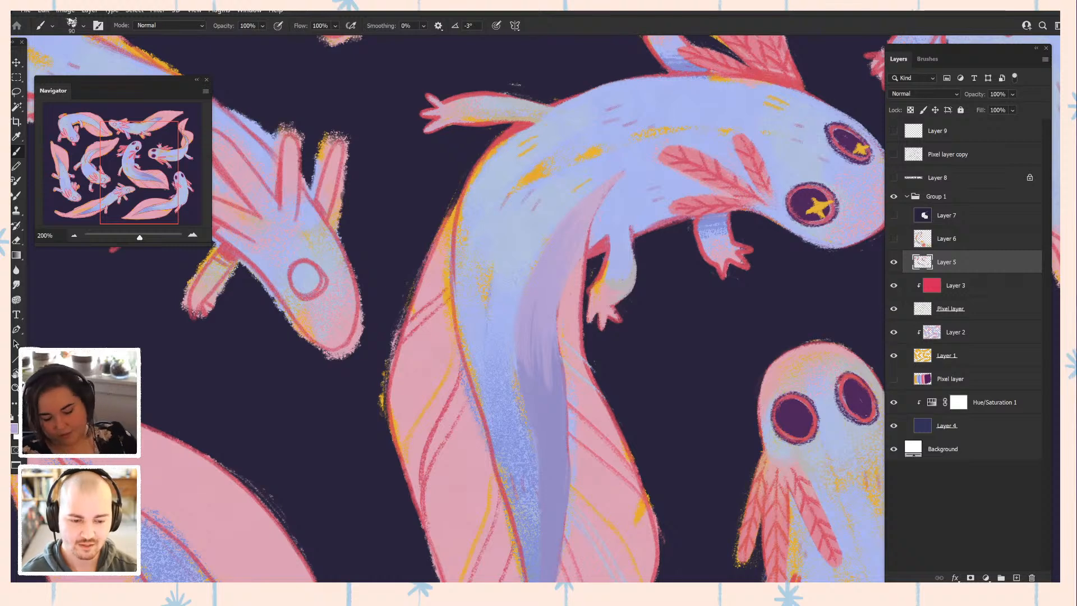
left_click_drag(542, 247, 533, 266)
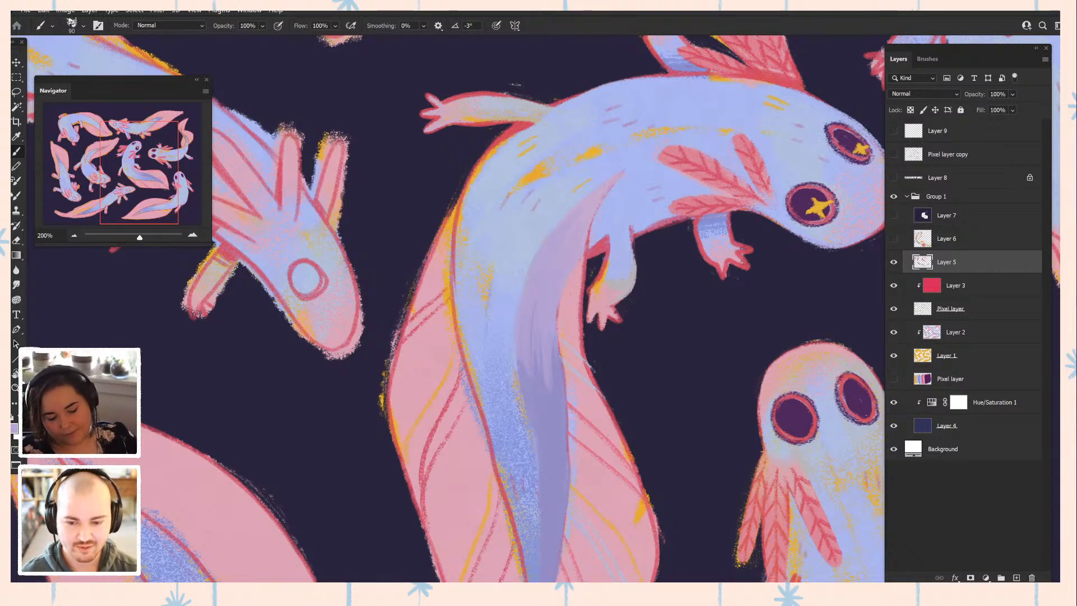
left_click_drag(520, 361, 525, 376)
left_click_drag(537, 250, 524, 276)
left_click_drag(539, 359, 540, 250)
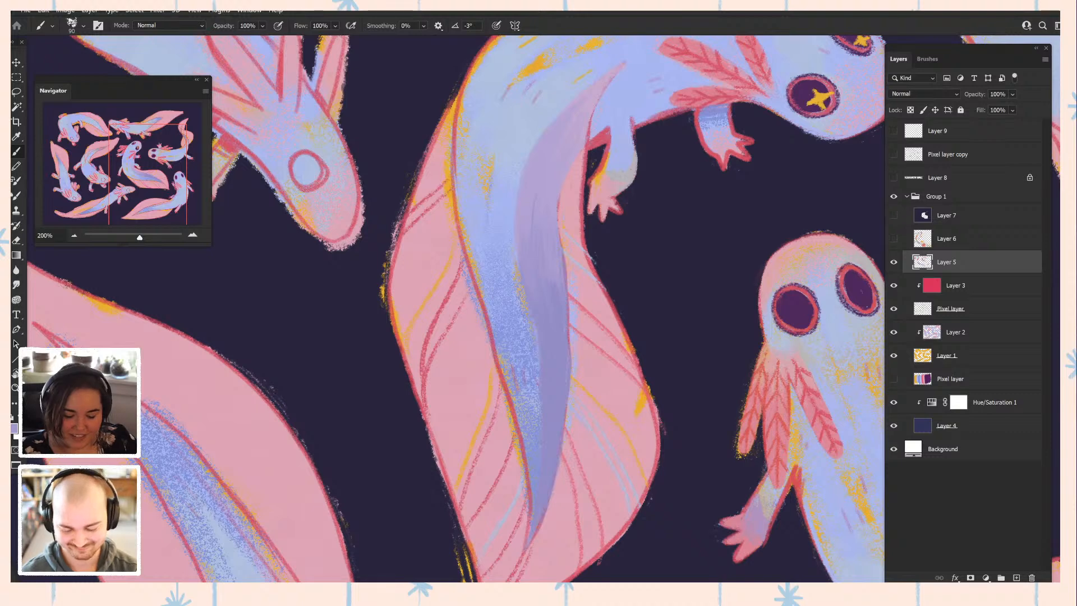
- Smooth the speckled texture in the middle of the star-eyed axolotl's tail core with sampled blues
left_click(526, 348, "alt")
left_click(519, 355, "alt")
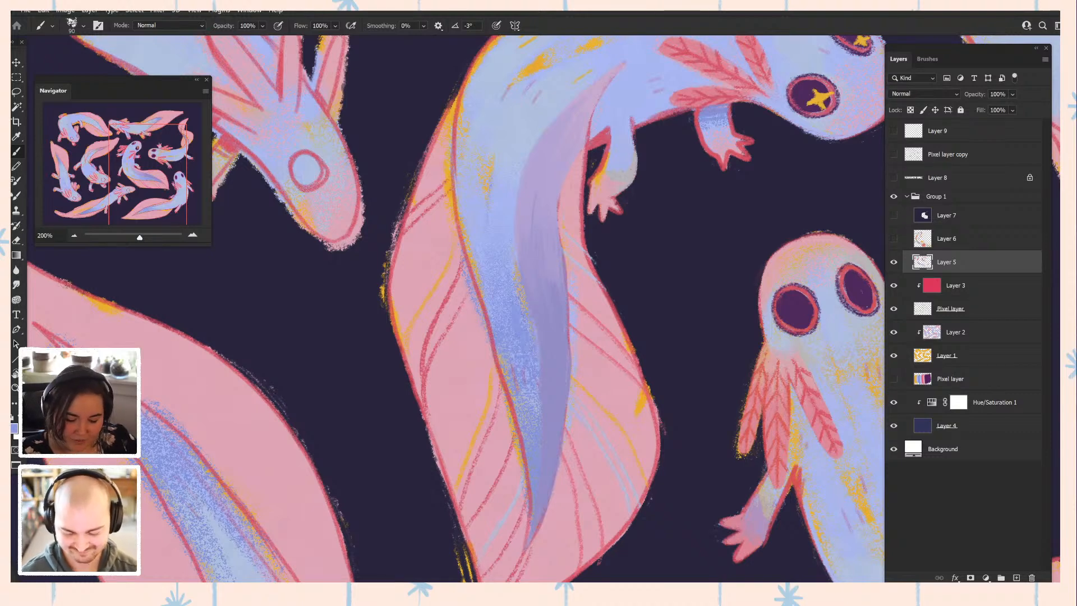
left_click(514, 355, "alt")
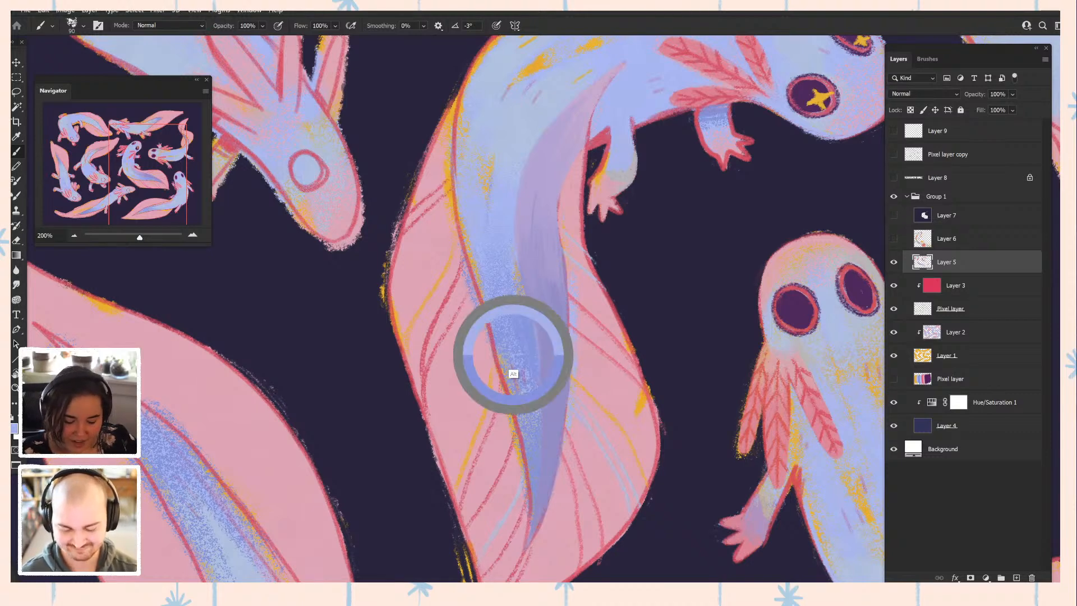
mouse_move(507, 304)
left_mouse_down()
mouse_move(519, 355)
mouse_move(522, 322)
mouse_move(526, 340)
left_mouse_up()
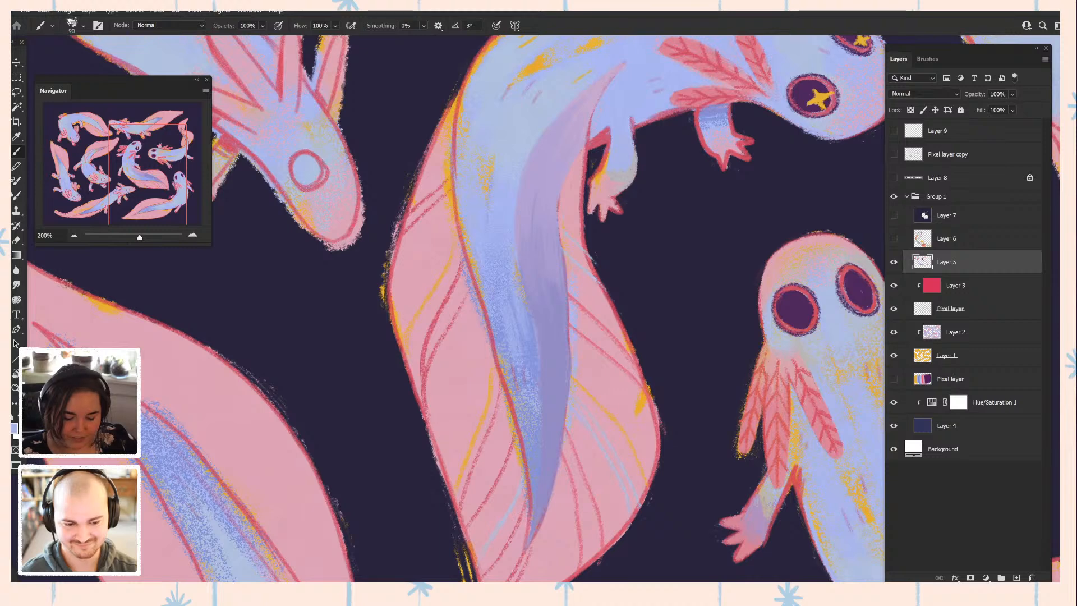
left_click_drag(502, 272, 486, 352)
- Cover the coral line along the tail core's outer edge with sampled pink and tidy that edge with sampled blue
left_click(470, 357, "alt")
left_click_drag(462, 261, 491, 355)
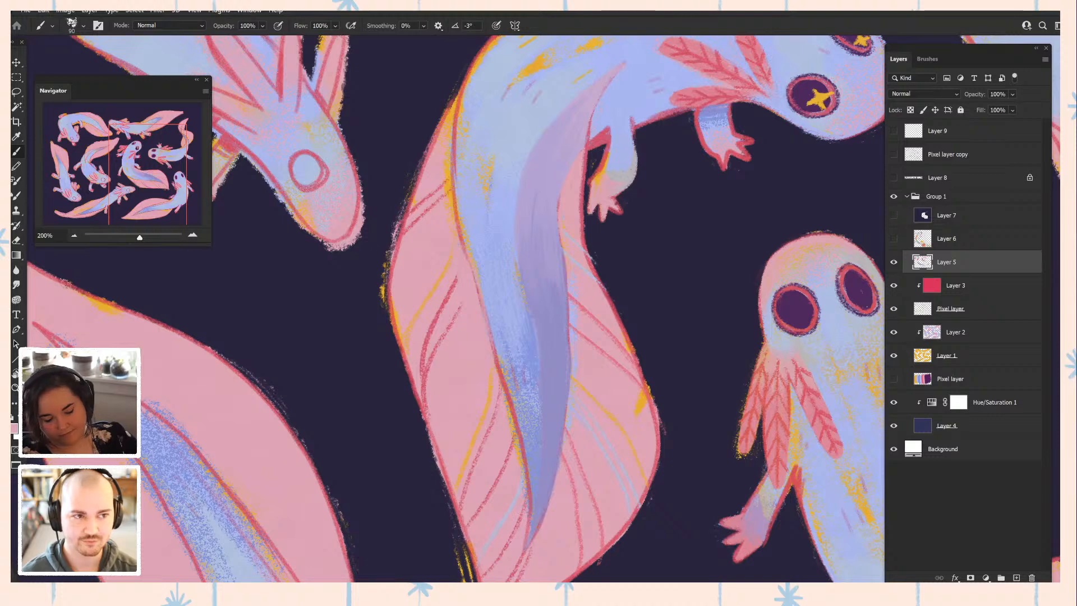
left_click_drag(456, 207, 463, 253)
left_click(476, 289, "alt")
left_click_drag(467, 212, 492, 316)
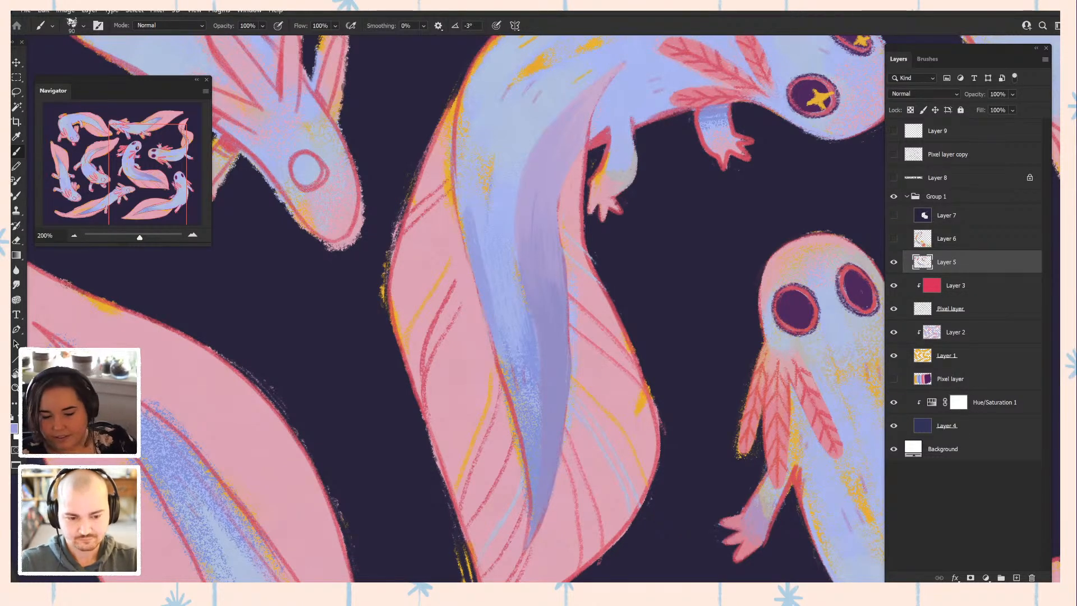
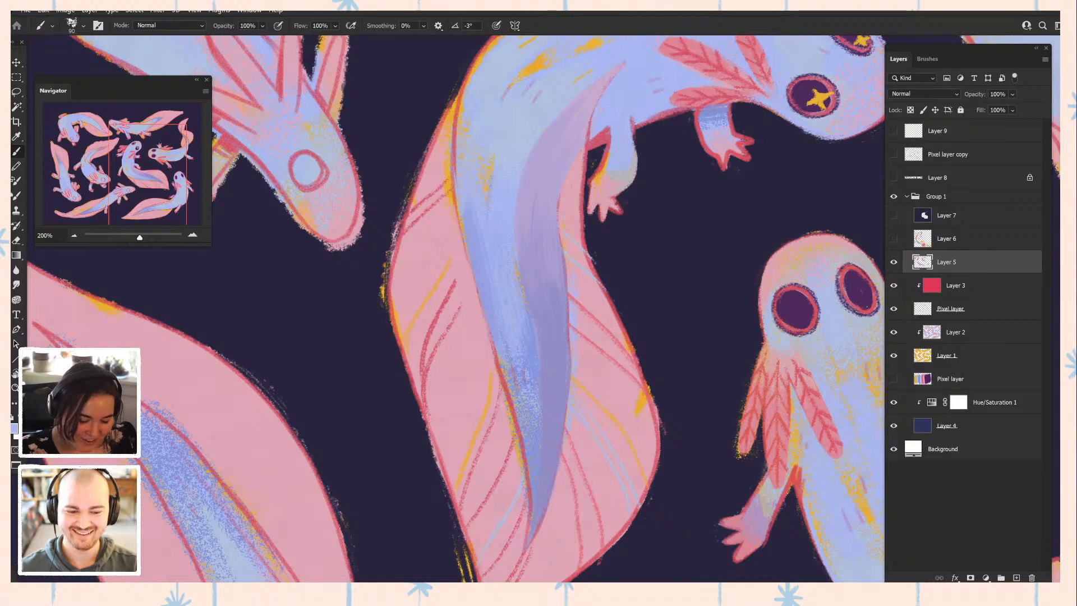
- Blend the lower tail core into its tip with sampled blues and cover the adjoining coral line with sampled pink
key("alt")
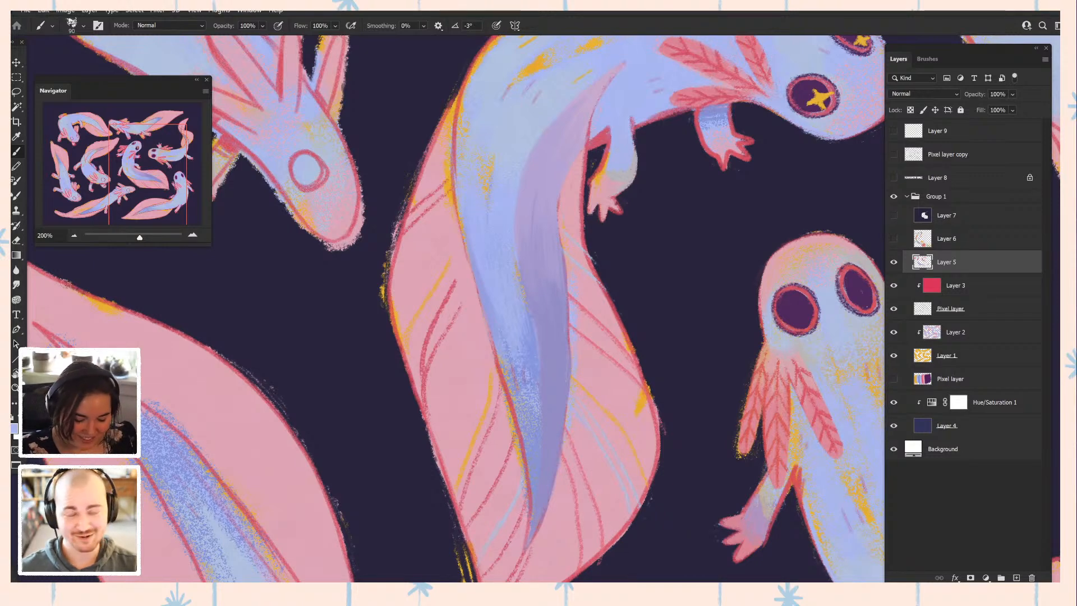
left_click(530, 372, "alt")
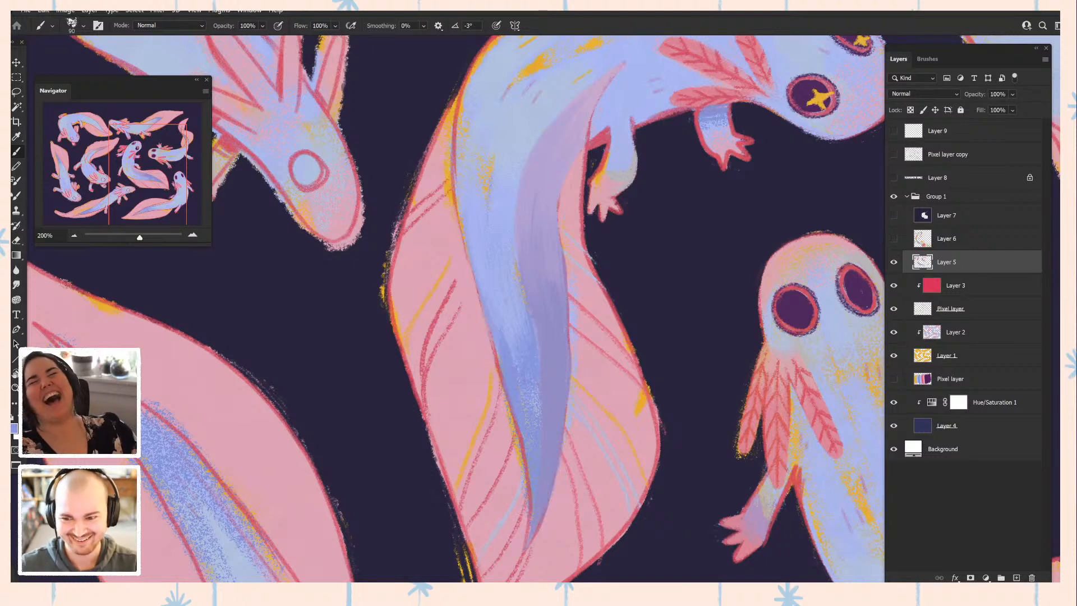
left_click(477, 374, "alt")
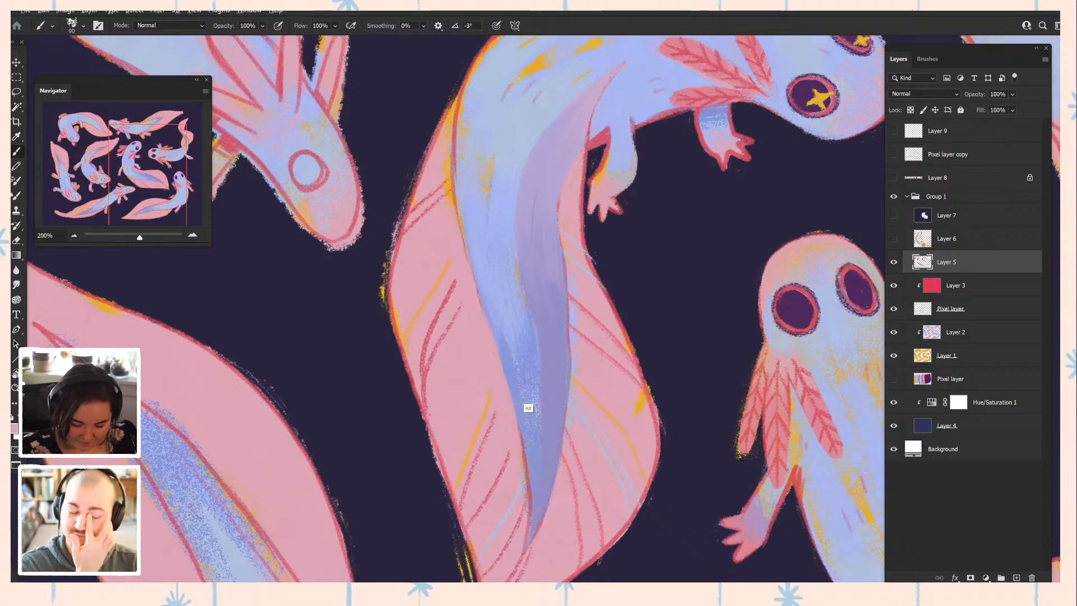
left_click(535, 466, "alt")
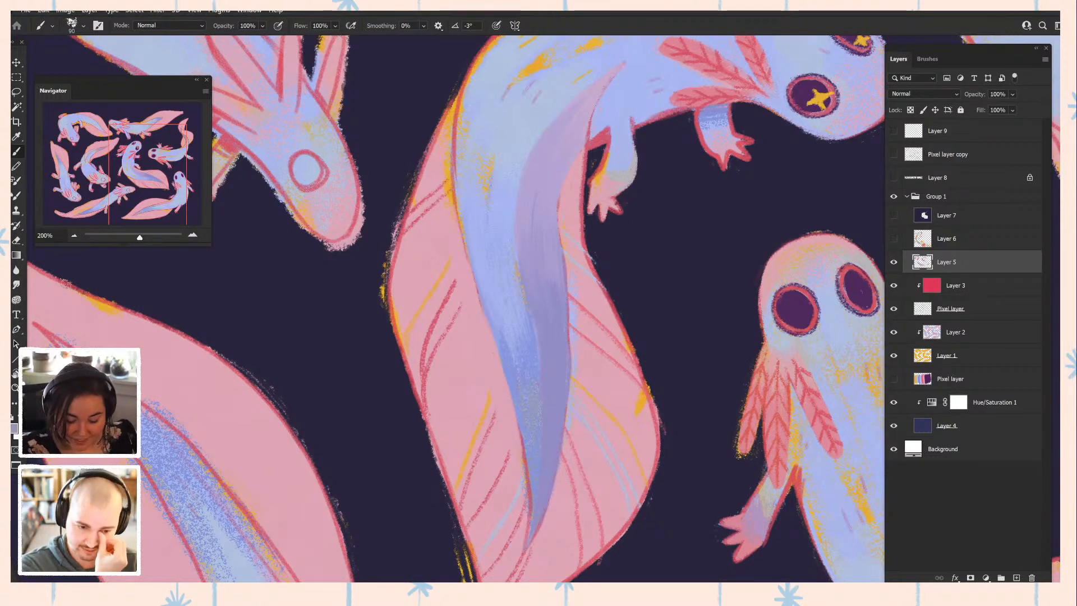
left_click(516, 417, "alt")
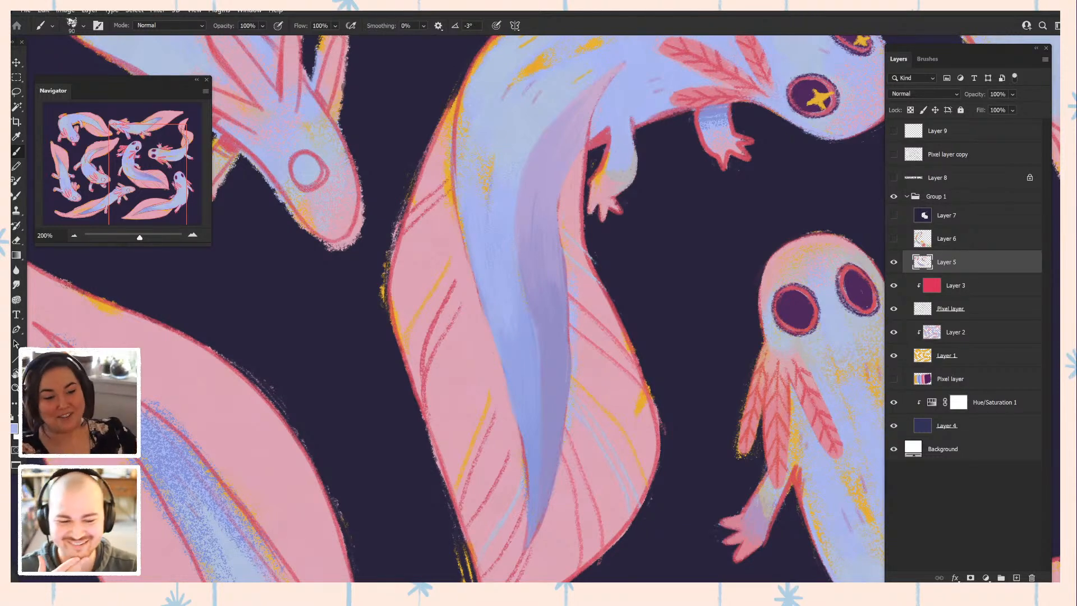
- Switch to the recent 35 px brush and blend the inner fin strip of the star-eyed axolotl's tail with sampled lavender
left_click(928, 58)
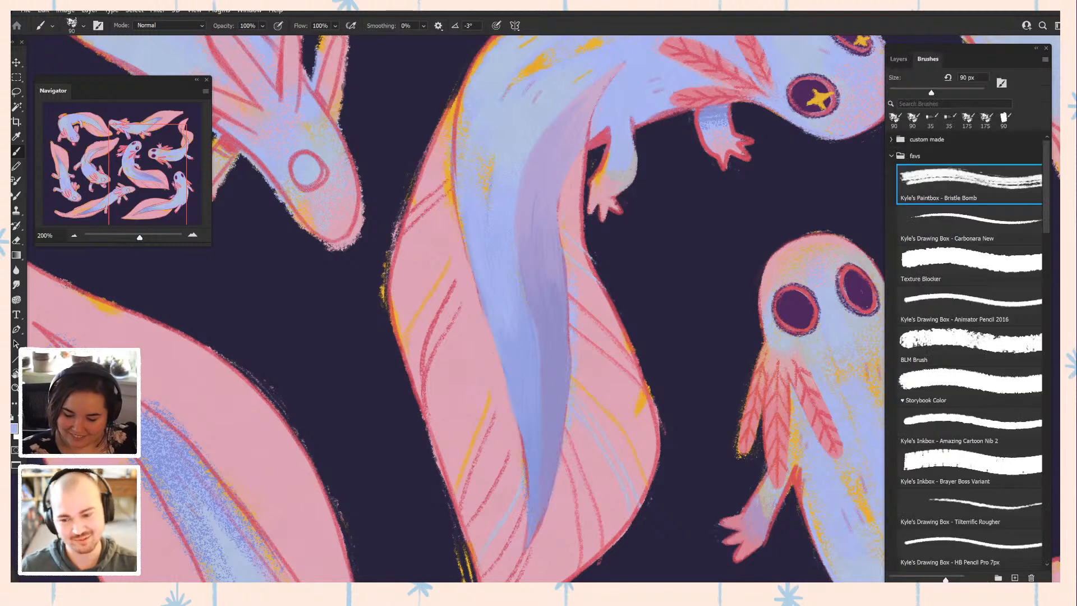
left_click(931, 118)
left_click(898, 59)
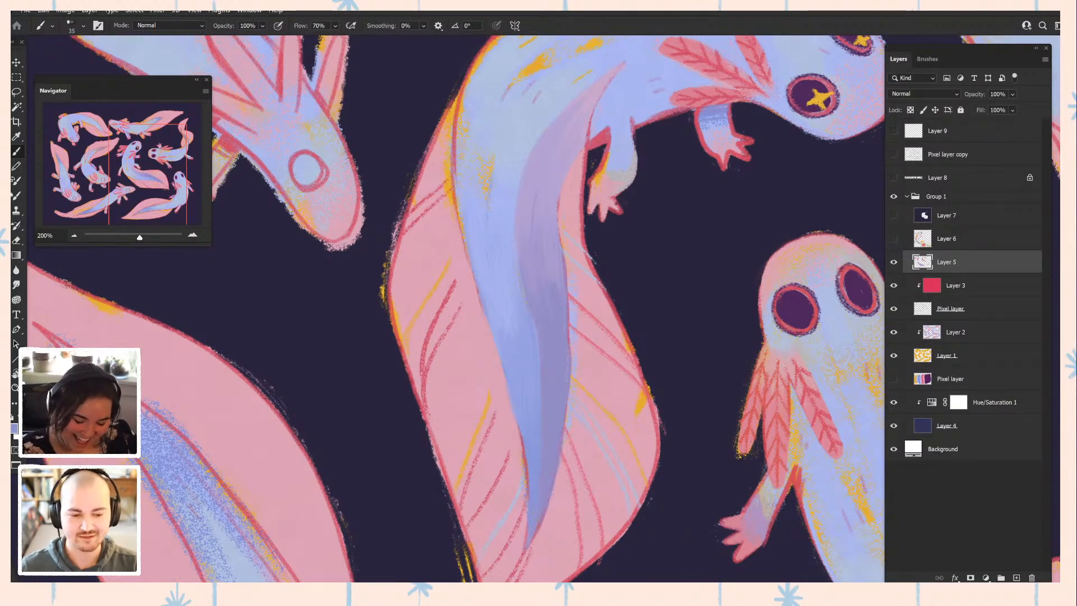
mouse_move(535, 324)
left_mouse_down()
mouse_move(538, 347)
mouse_move(518, 325)
mouse_move(549, 261)
left_mouse_up()
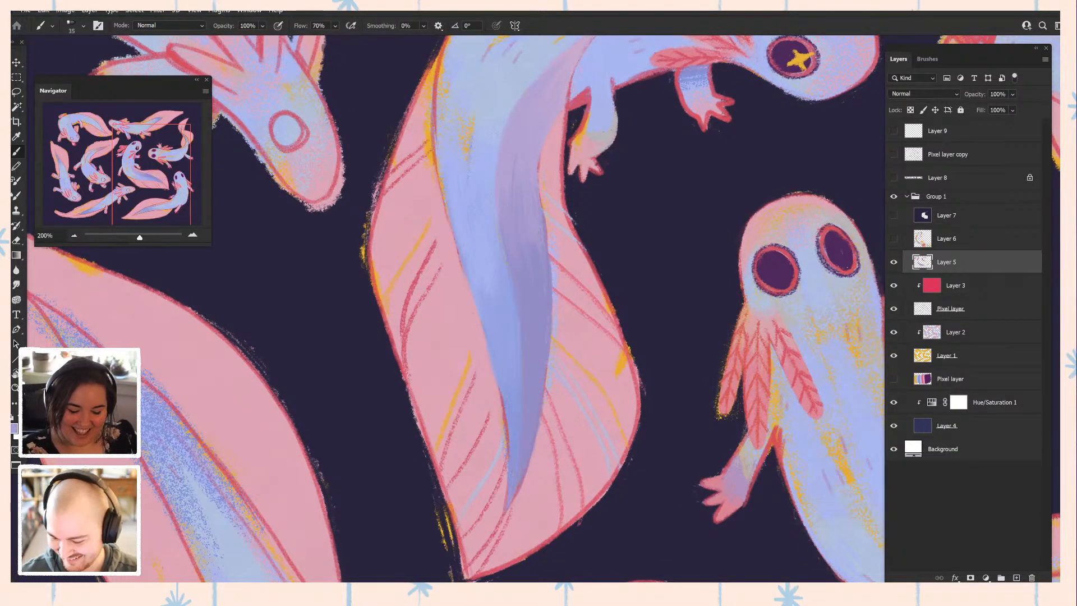
left_click(533, 232, "alt")
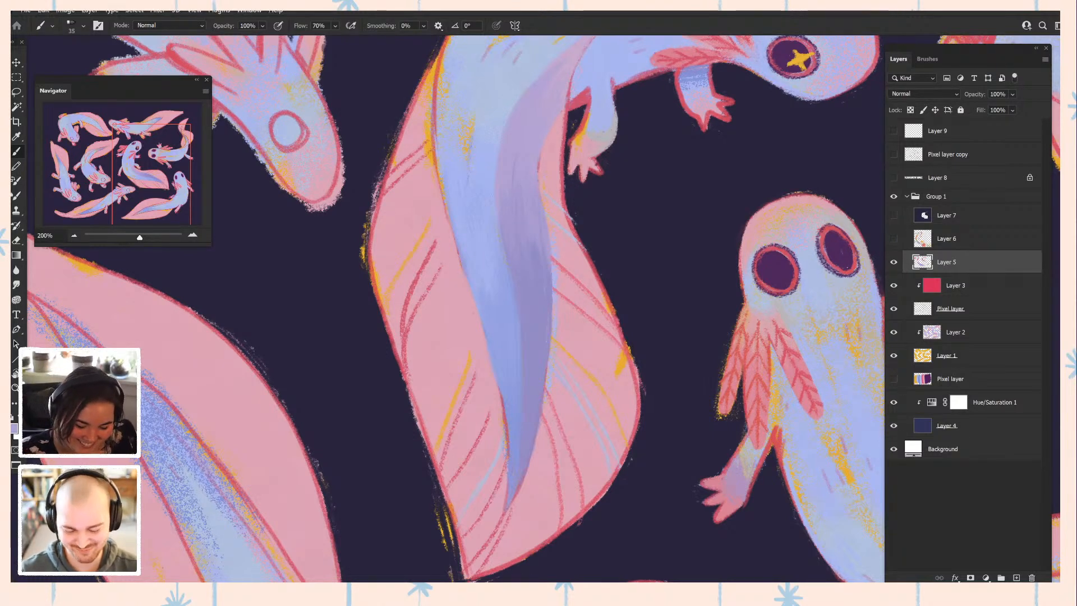
left_click_drag(842, 251, 824, 319)
key("ctrl+minus")
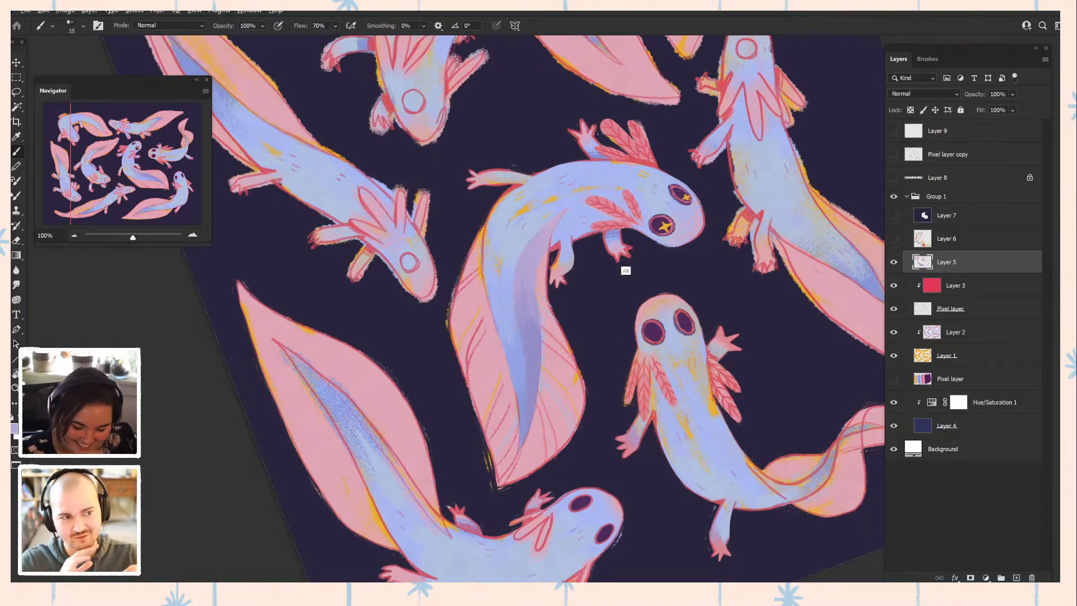
- Draw curved vein lines across the star-eyed axolotl's tail fin and inner fin strip with sampled coral and pink
left_click(625, 249, "alt")
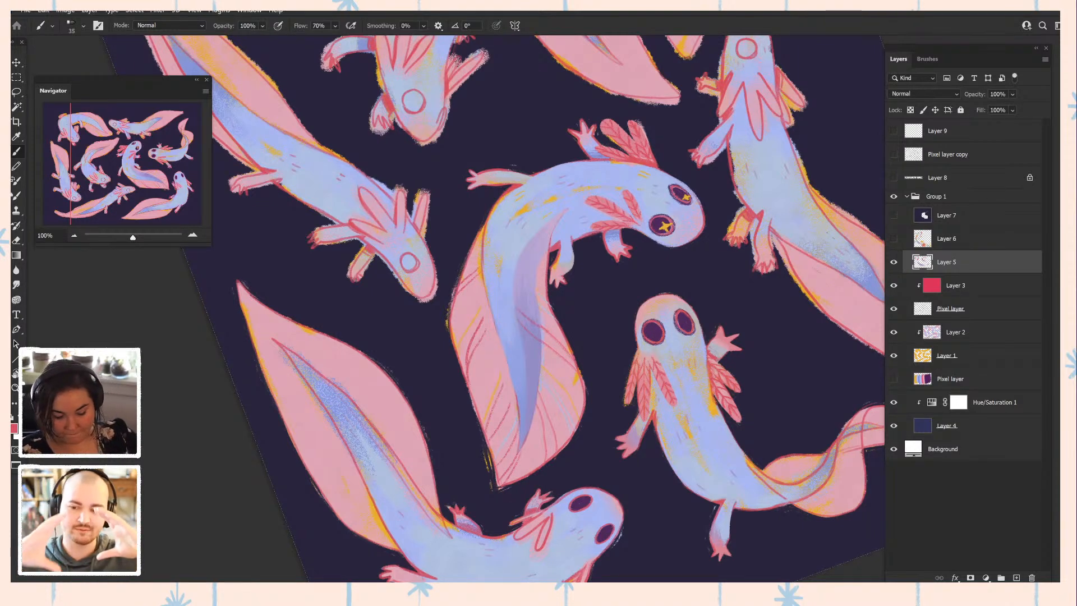
left_click(548, 344, "alt")
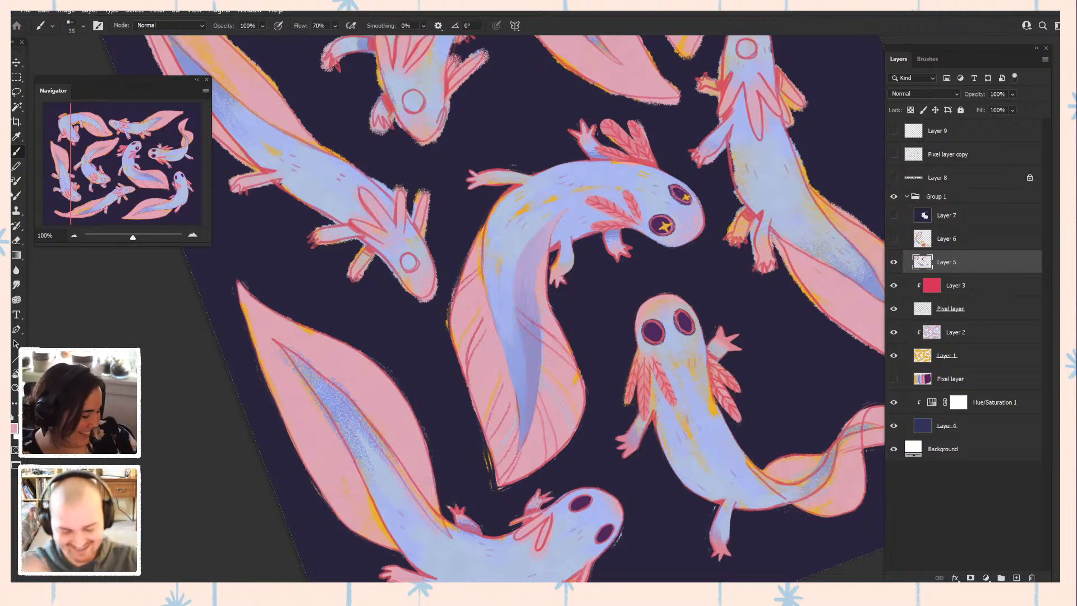
left_click(561, 261, "alt")
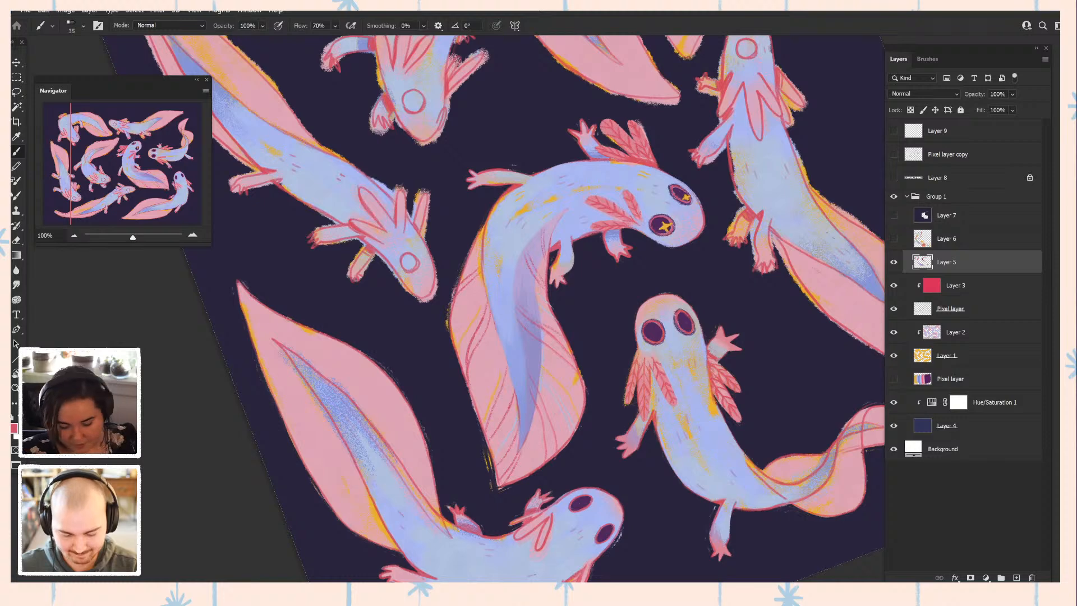
- Paint the dark-eyed axolotl's twisted tail core through to its tip with sampled blue-violet
left_click_drag(617, 336, 444, 274)
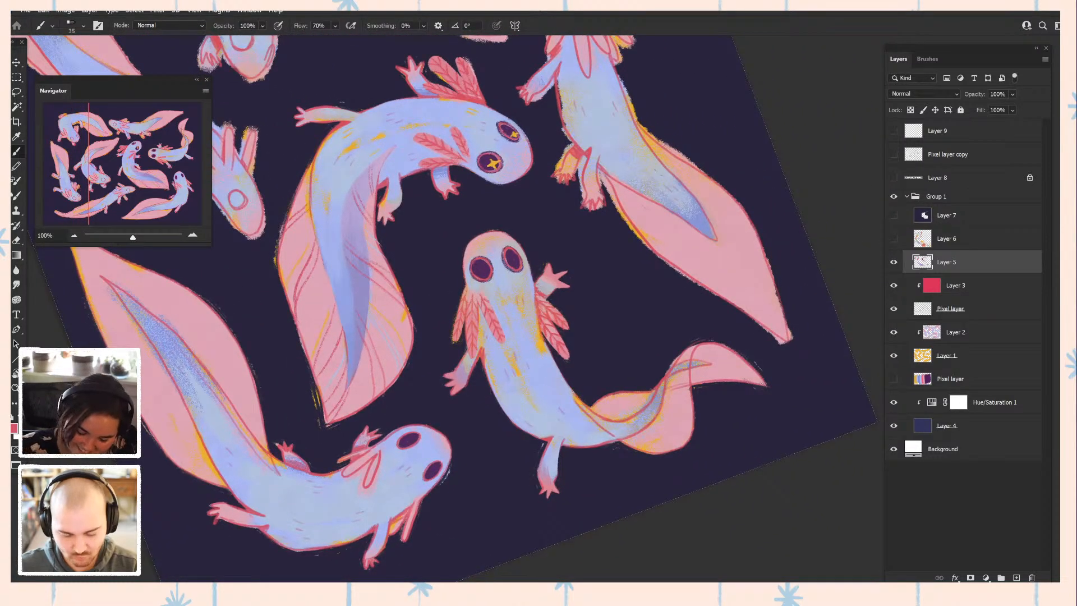
left_click(357, 290, "alt")
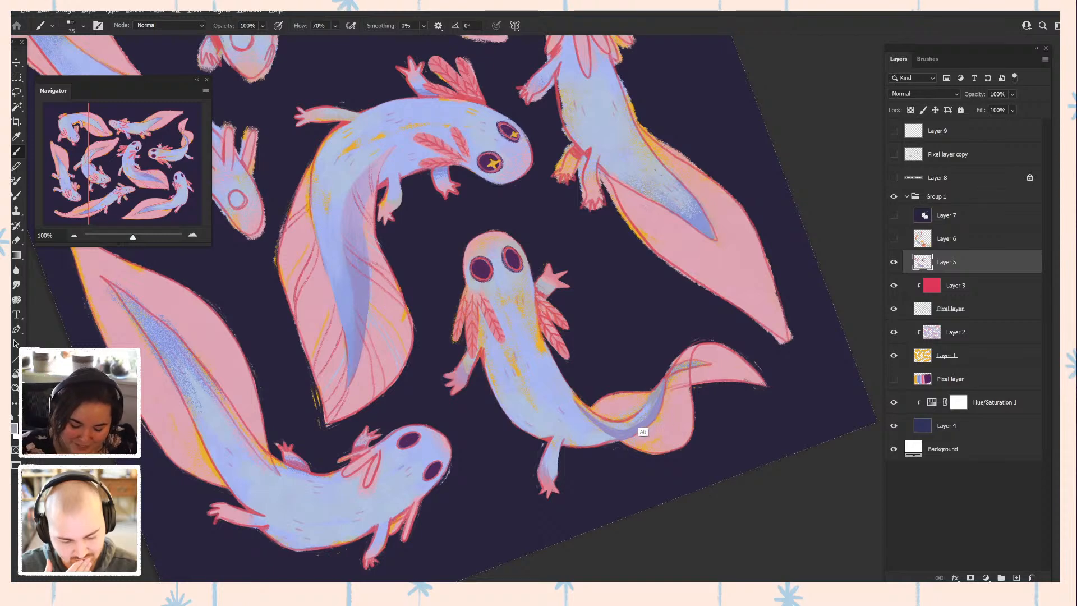
left_click(639, 435, "alt")
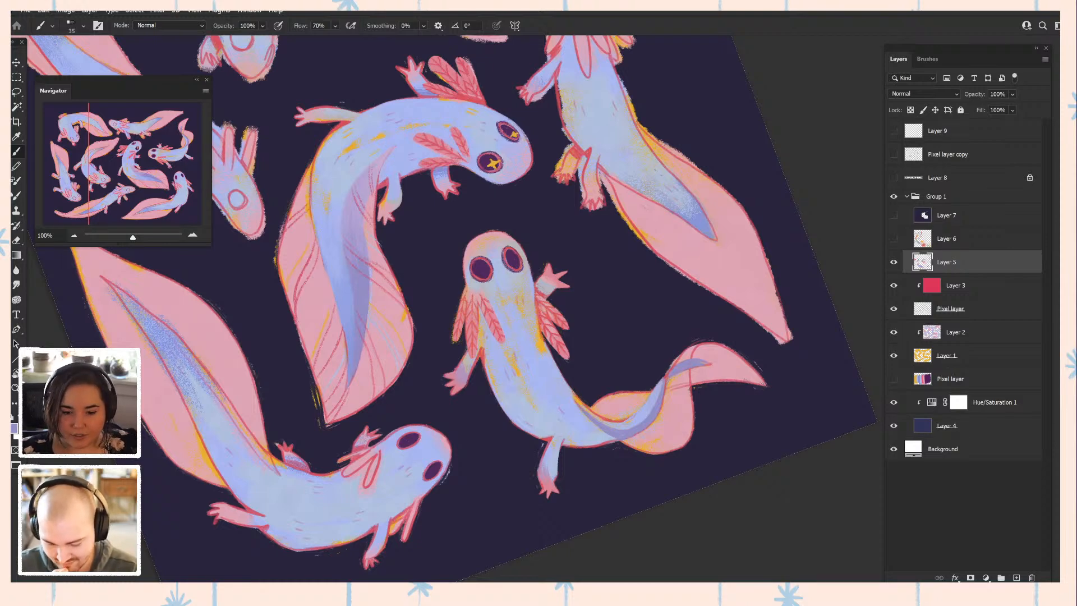
- Bring the Discord window over the canvas to view the shared furry game controller picture, and move it away again
left_click_drag(785, 12, 586, 12)
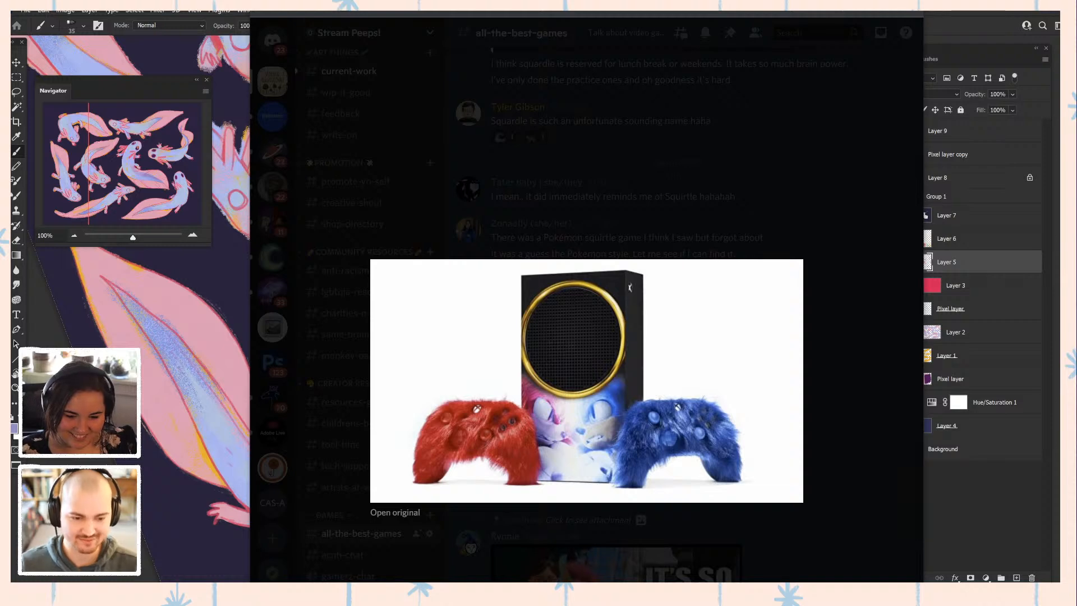
left_click_drag(586, 14, 617, 0)
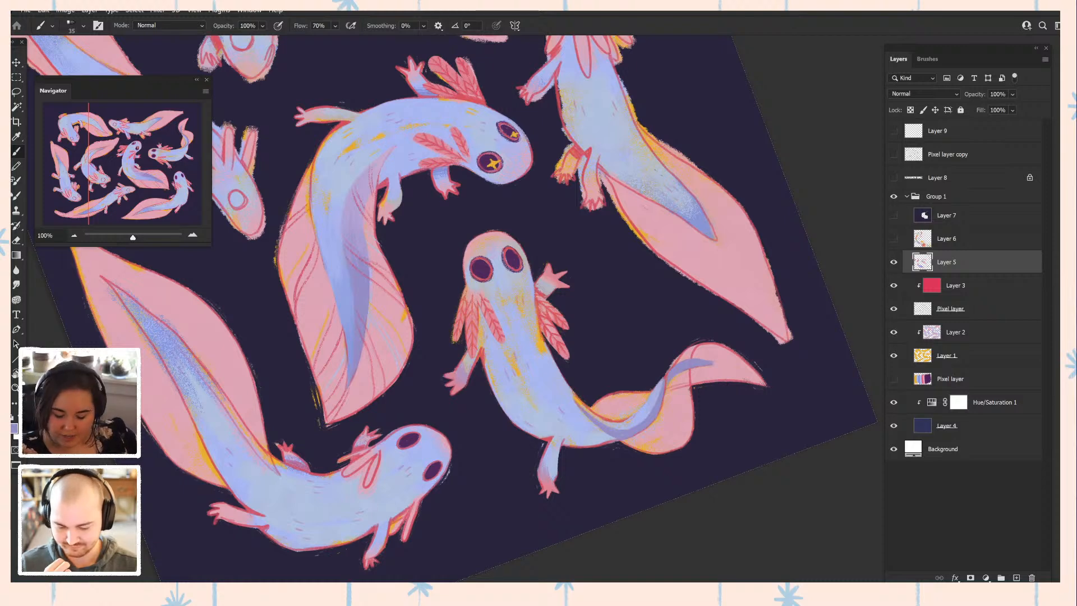
- Tint the dark-eyed axolotl's hind foot with pink sampled from its tail fin
left_click(720, 382, "alt")
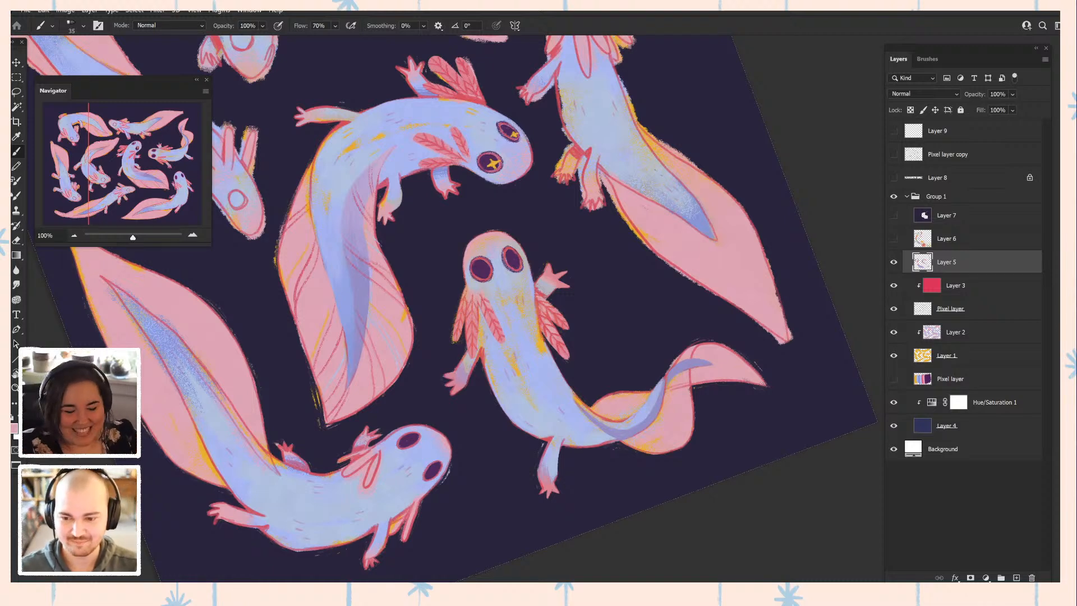
left_click_drag(471, 314, 503, 299)
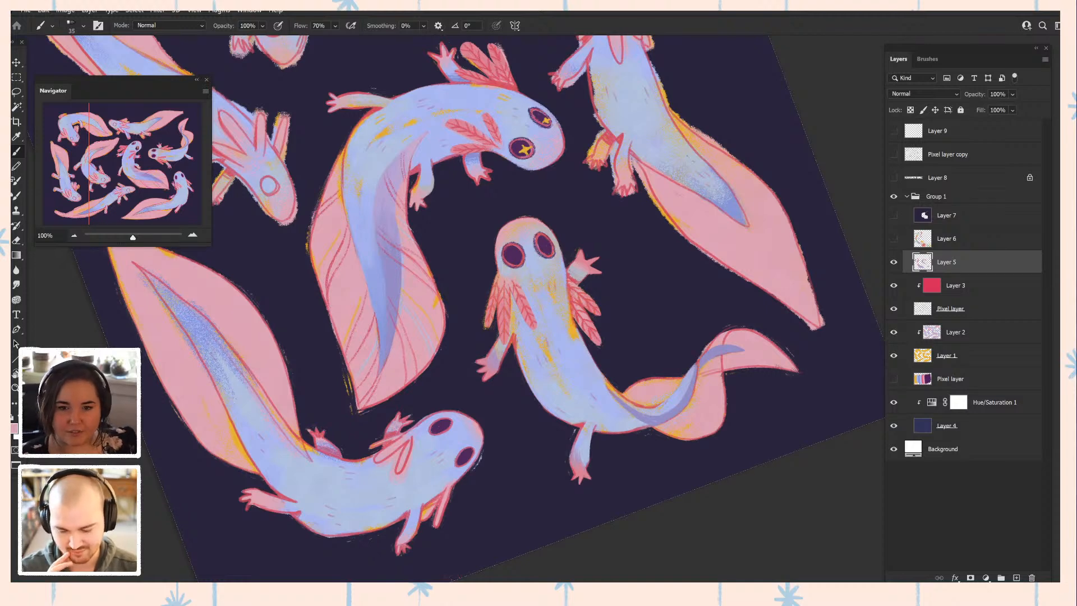
- Switch to Discord and look through the current-work channel's posts, enlarging the "Axolotl Bi-ped" sketch, and return to the illustration
left_click_drag(12, 14, 514, 12)
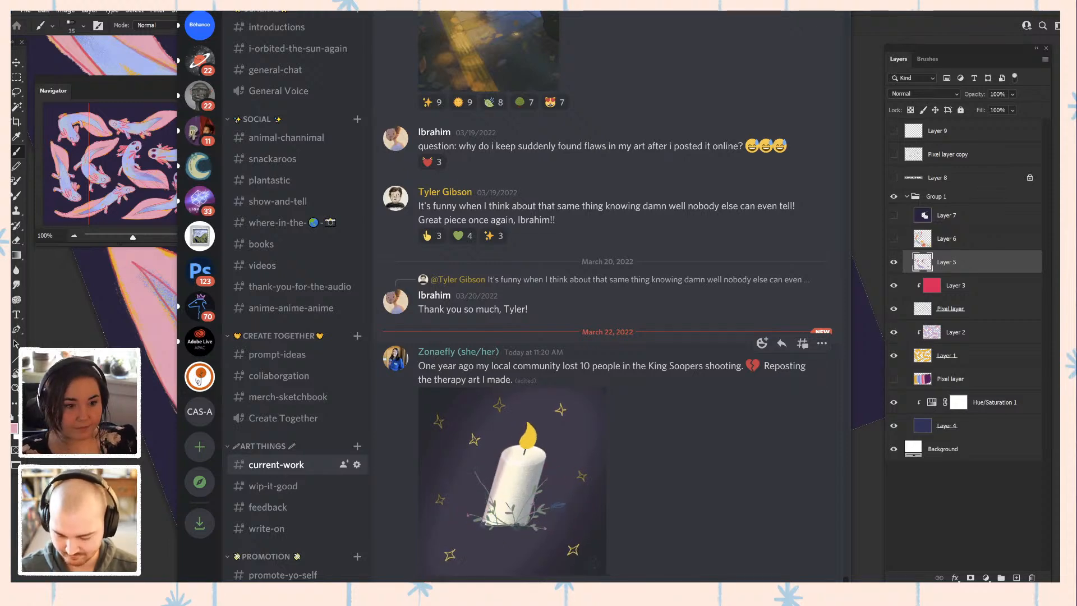
scroll(611, 448, "down", 1)
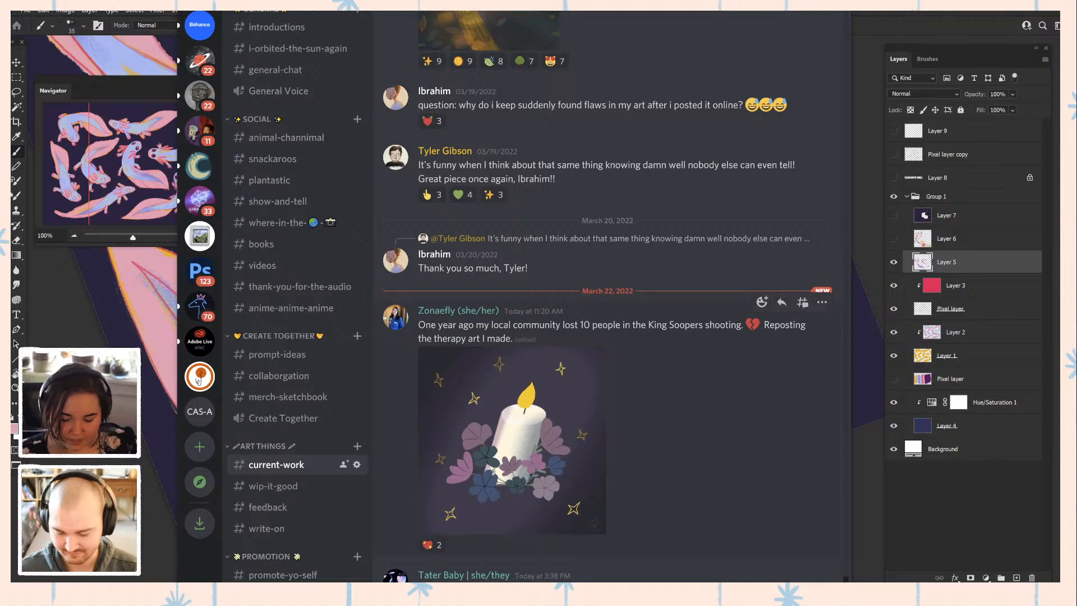
scroll(560, 252, "down", 3)
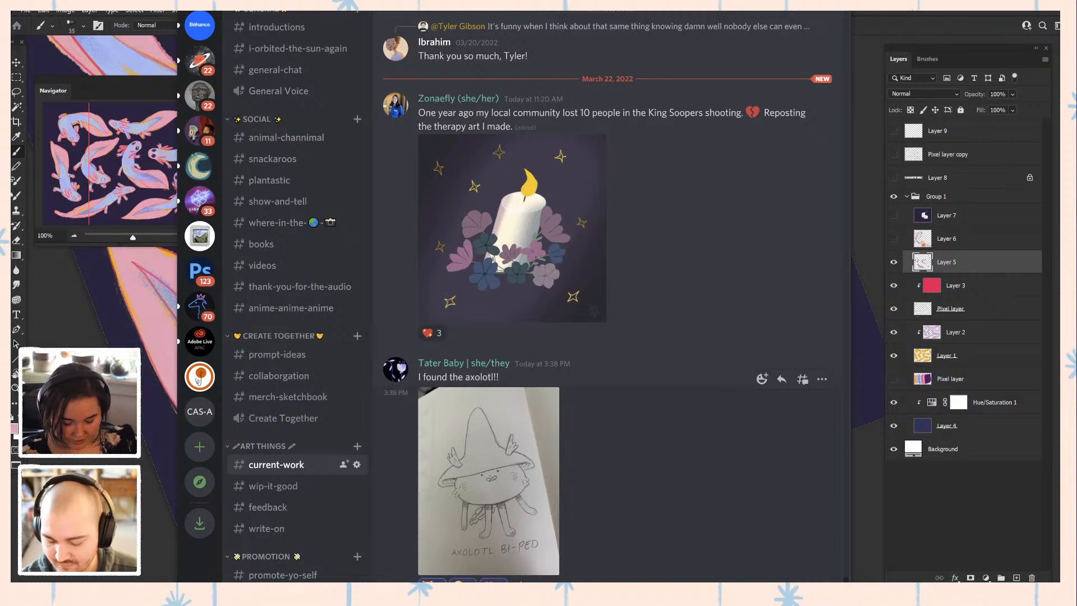
double_click(489, 480)
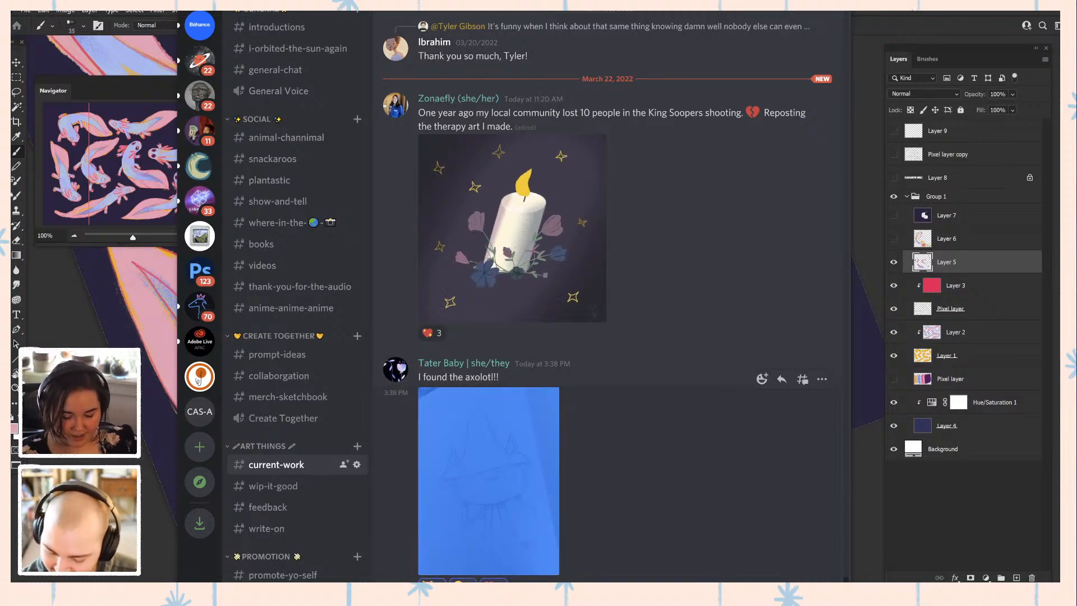
left_click(628, 371)
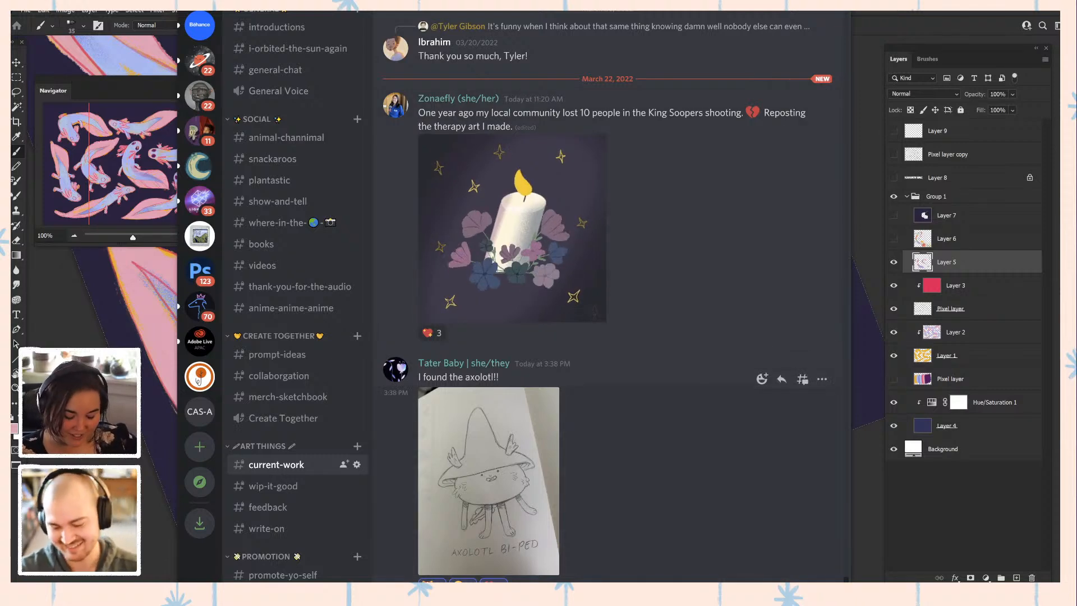
left_click(488, 481)
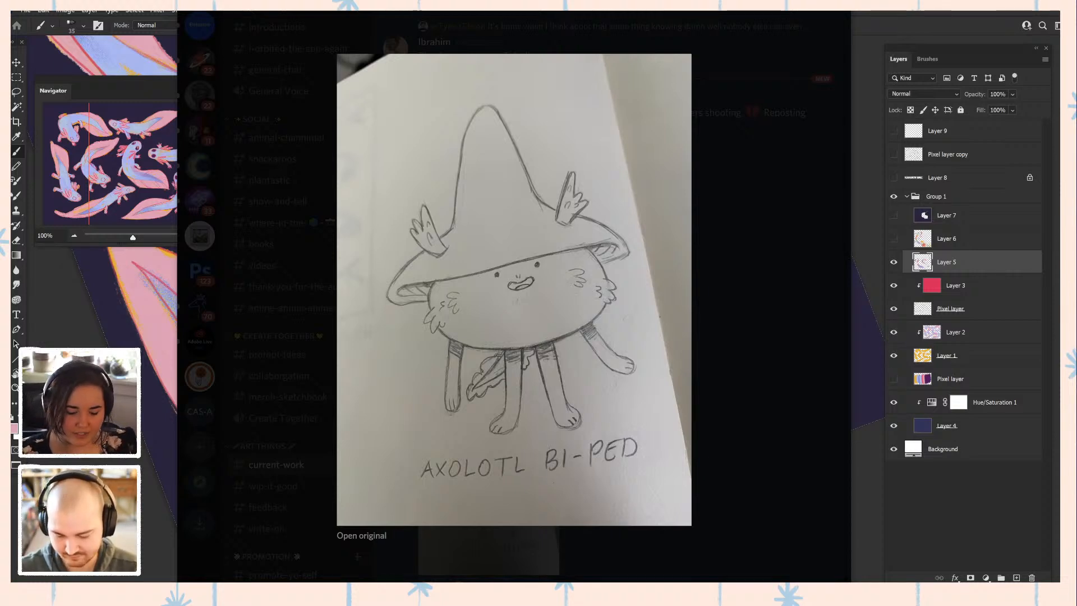
key("Escape")
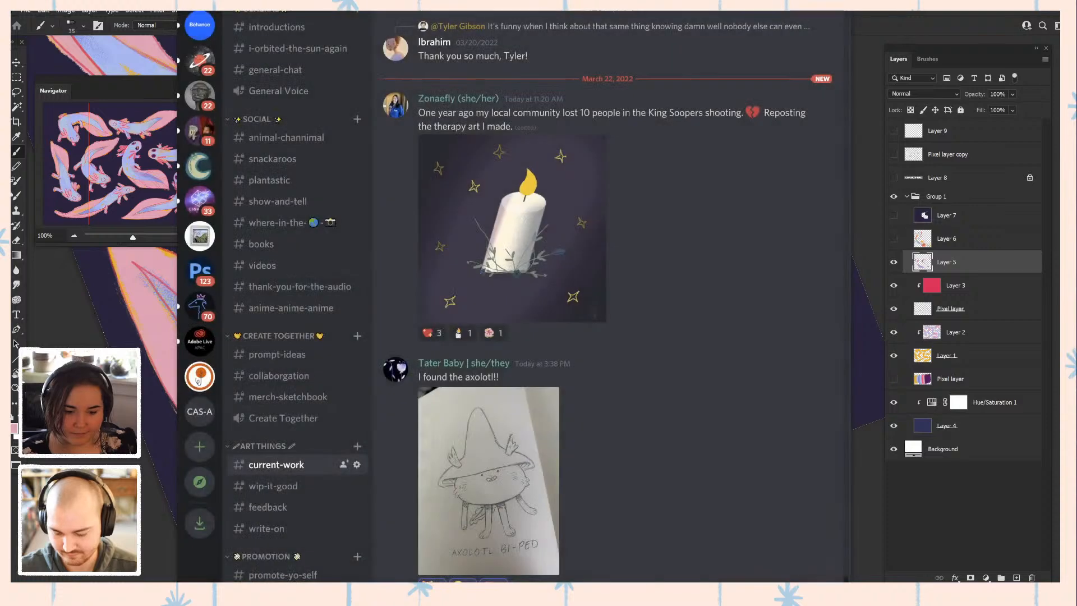
left_click_drag(514, 12, 729, 0)
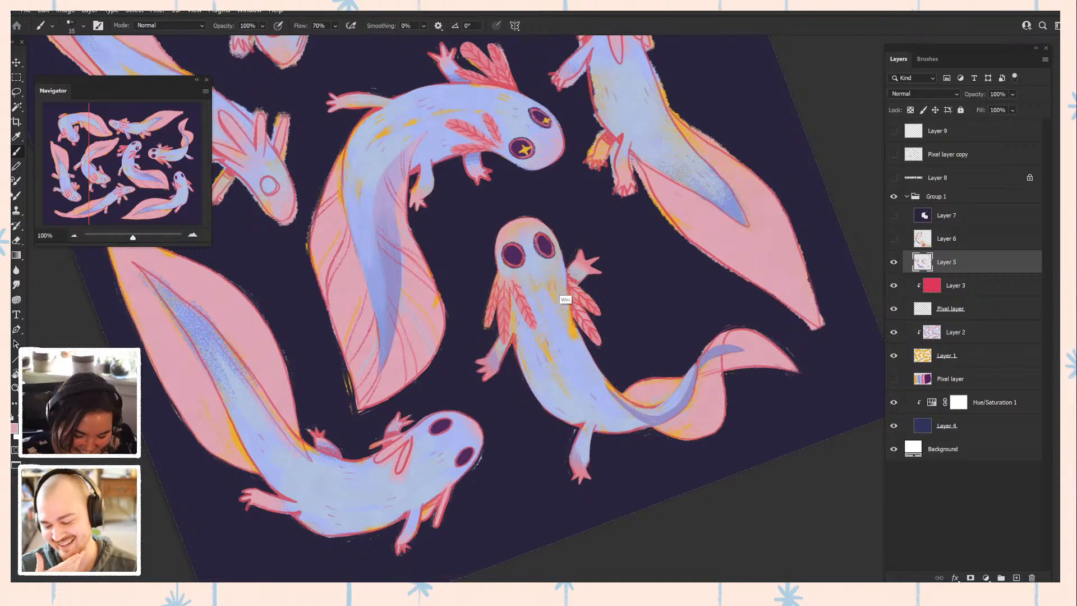
- Cover yellow patches on the dark-eyed axolotl's back with sampled blue and draw coral vein lines along its twisted tail fin
left_click(563, 299, "alt")
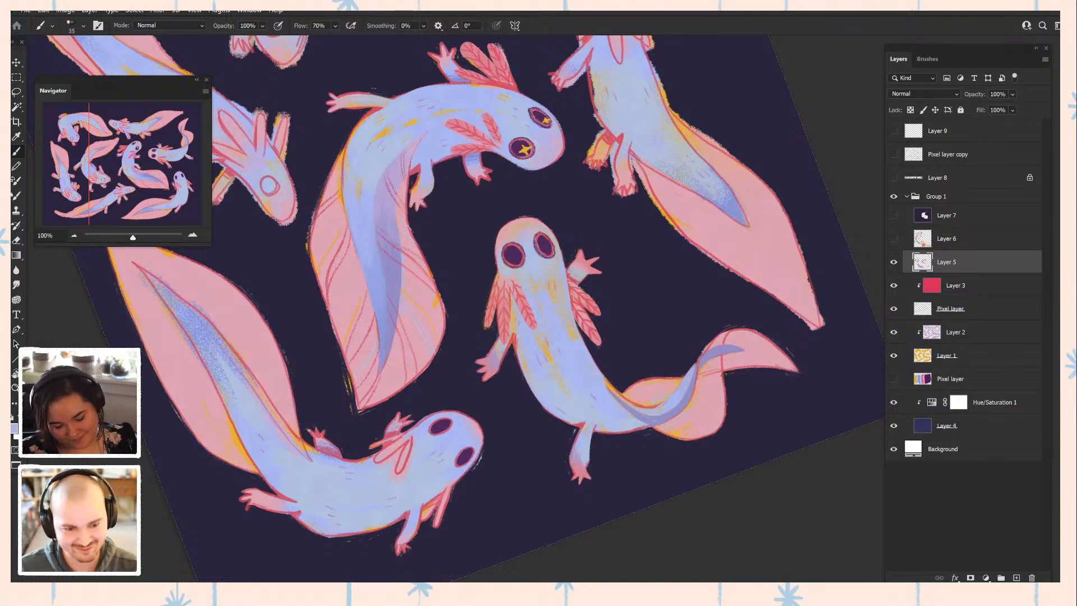
left_click(580, 443, "alt")
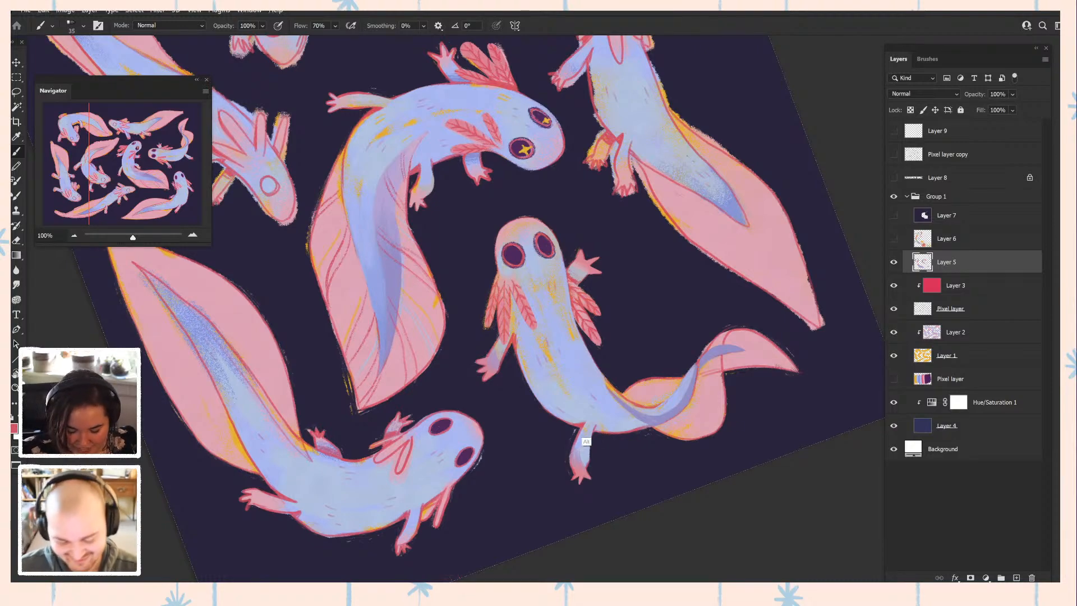
key("r")
left_click_drag(586, 441, 618, 396)
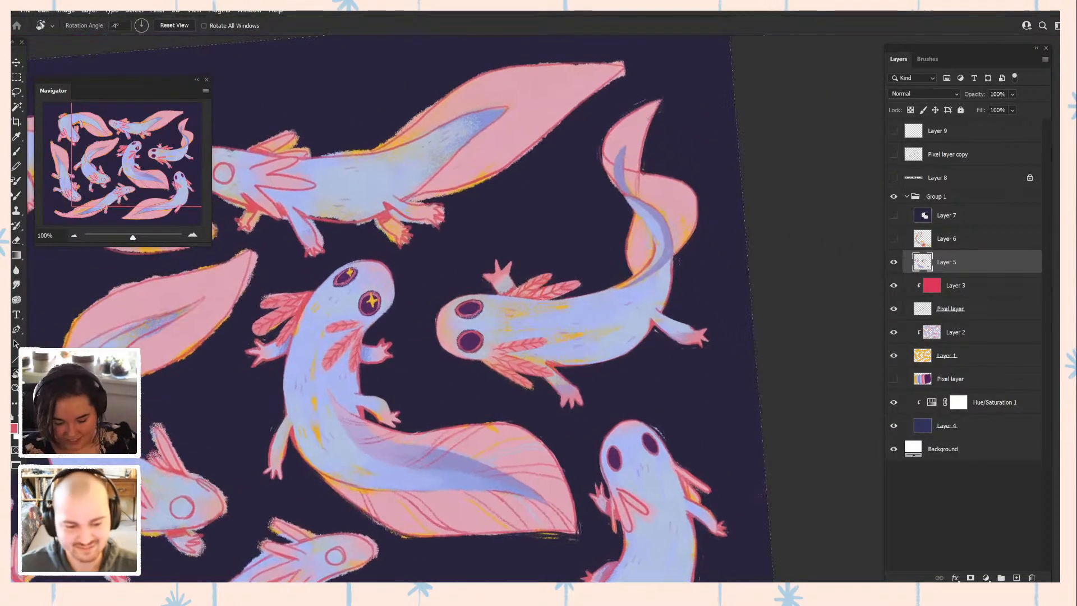
key("b")
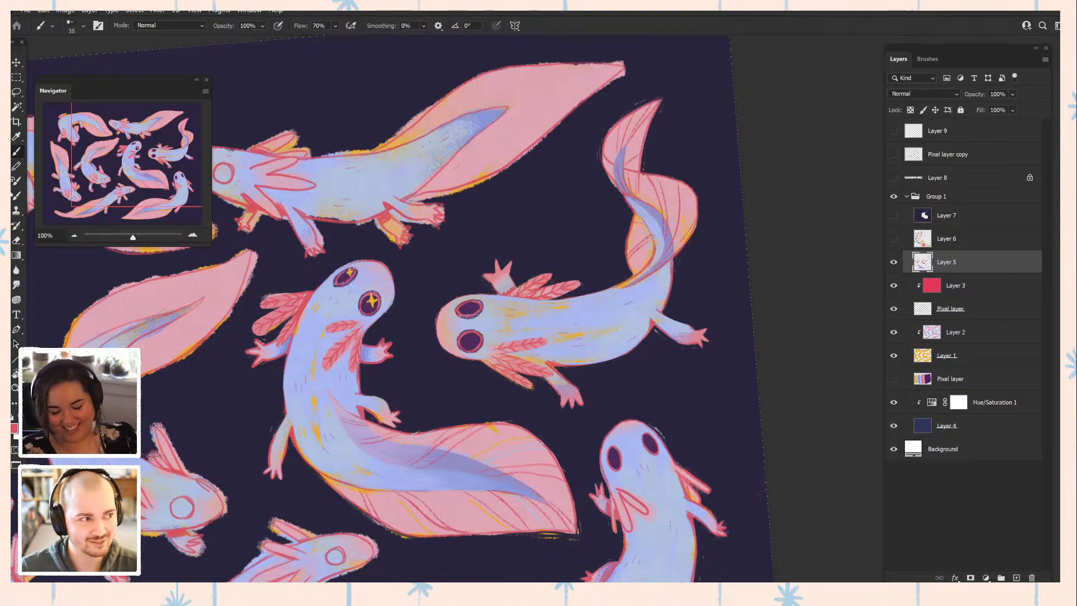
- Review the painted axolotls with the interface panels hidden, and restore the panels
left_click_drag(393, 348, 426, 304)
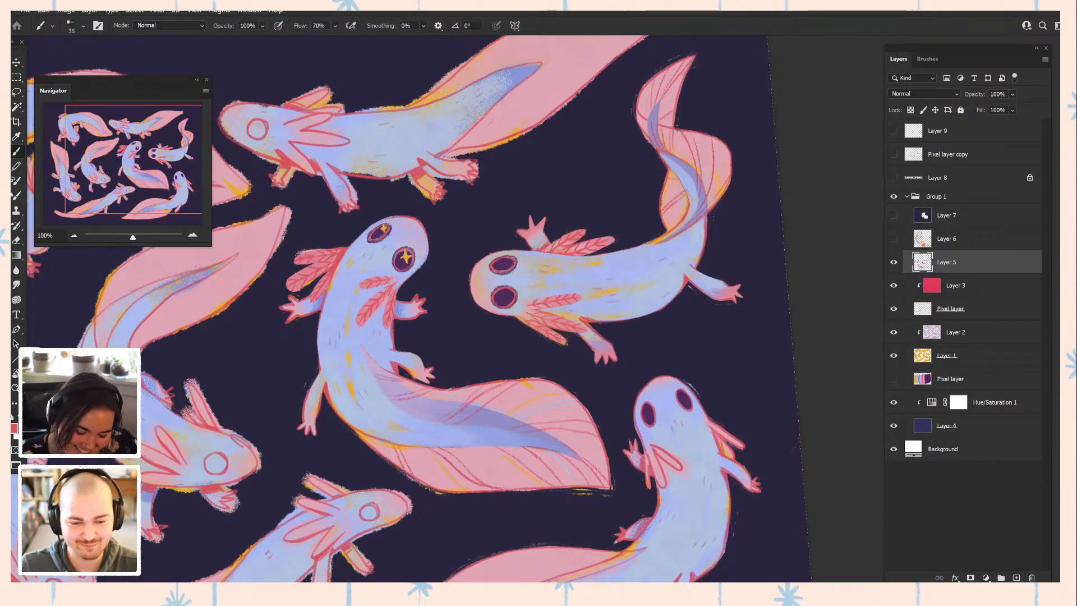
key("Tab")
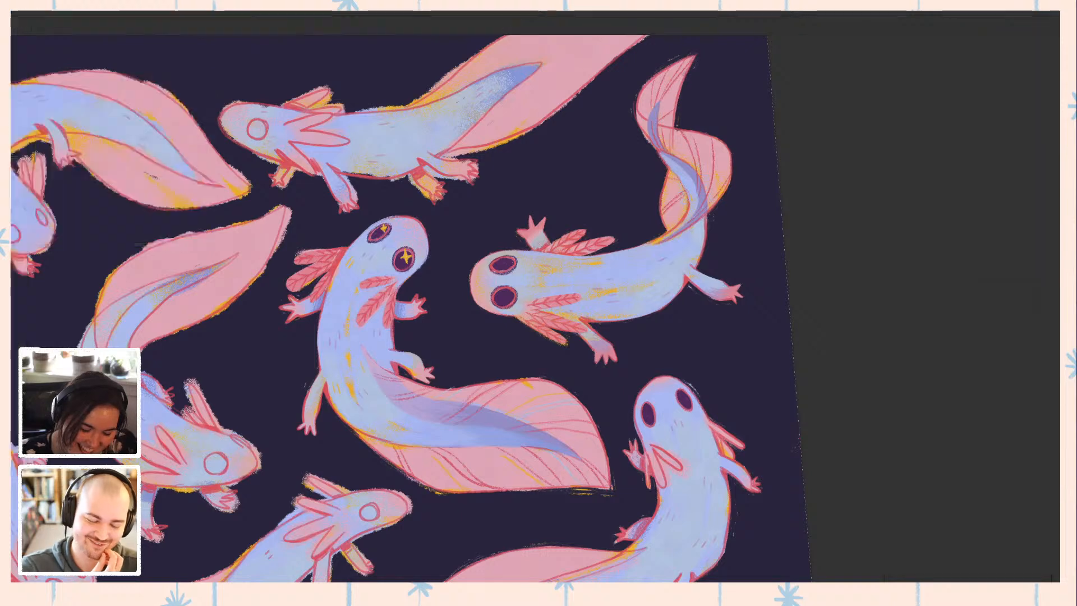
key("Tab")
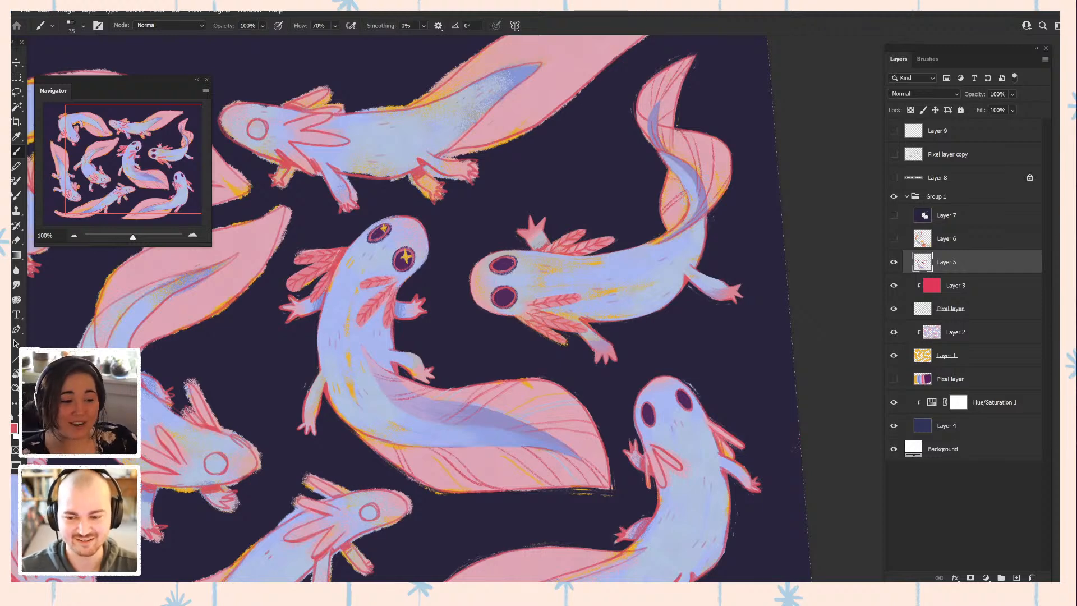
- Paint yellow star highlights in both eyes of the dark-eyed axolotl with the twisted tail, sampling the star-eyed axolotl's eye colour
left_click_drag(471, 348, 448, 288)
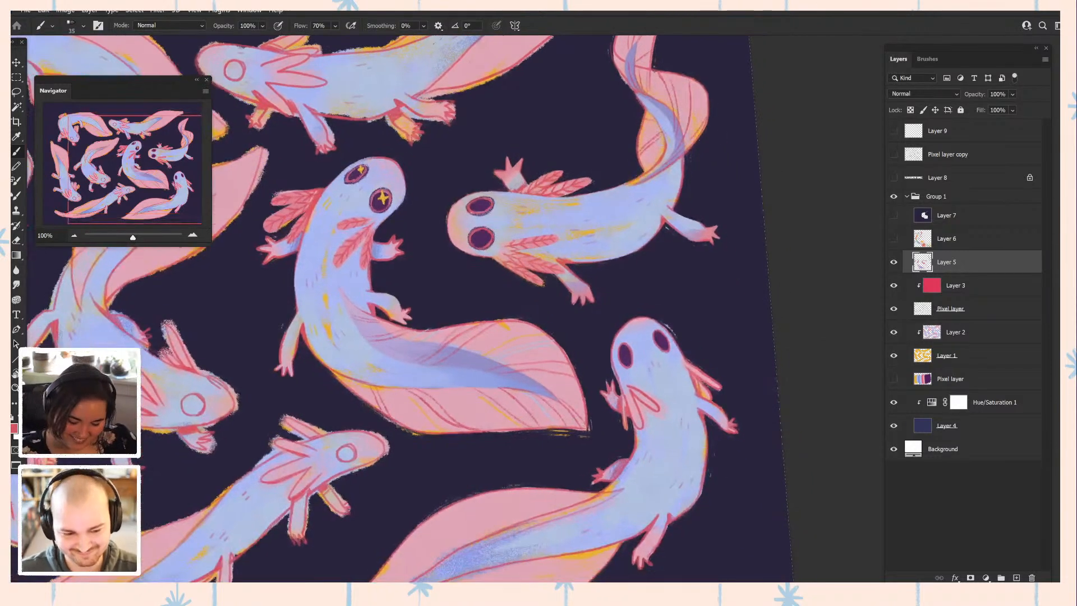
mouse_move(471, 348)
left_mouse_down()
mouse_move(445, 320)
mouse_move(486, 419)
mouse_move(486, 363)
left_mouse_up()
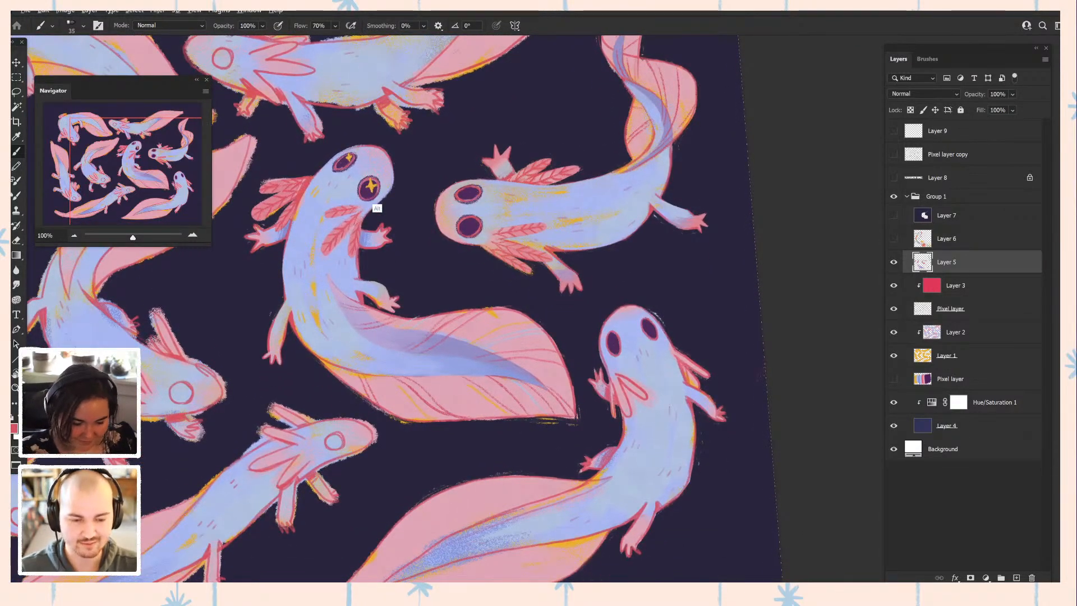
left_click(371, 187, "alt")
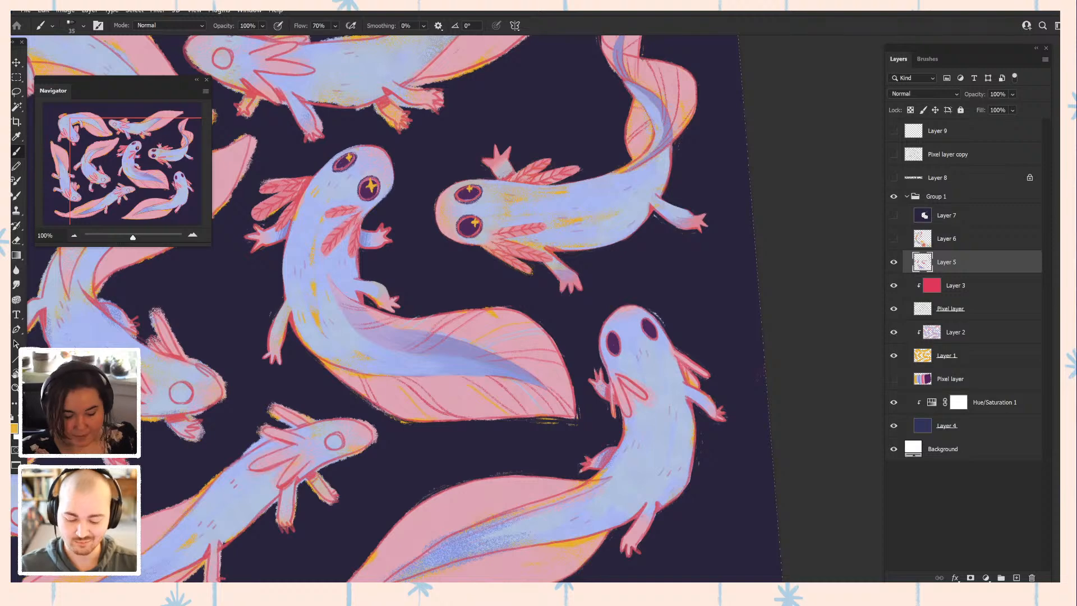
scroll(404, 309, "down", 3)
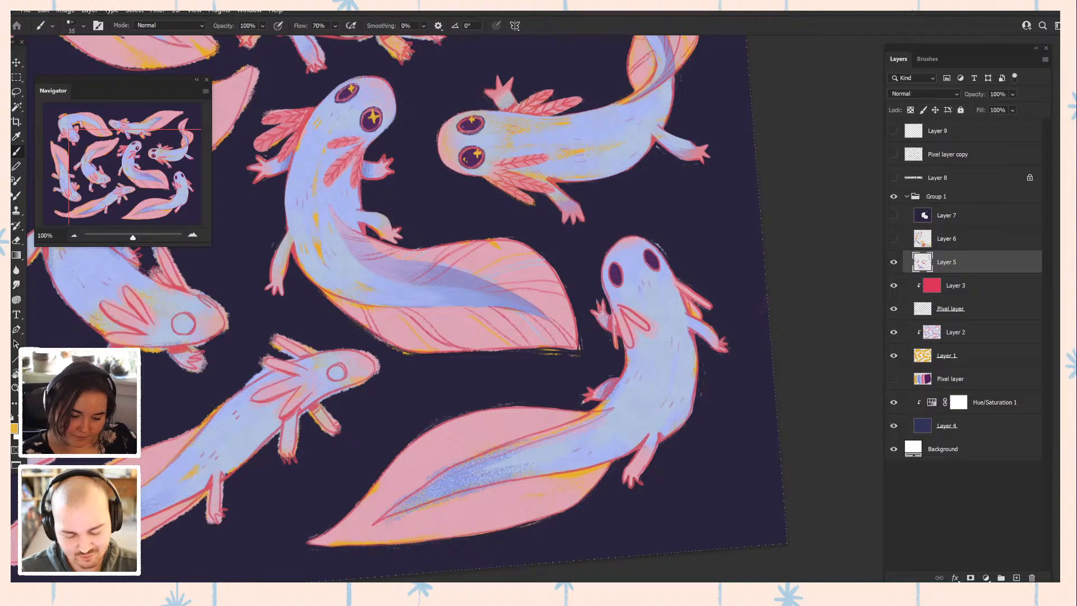
left_click_drag(404, 224, 502, 432)
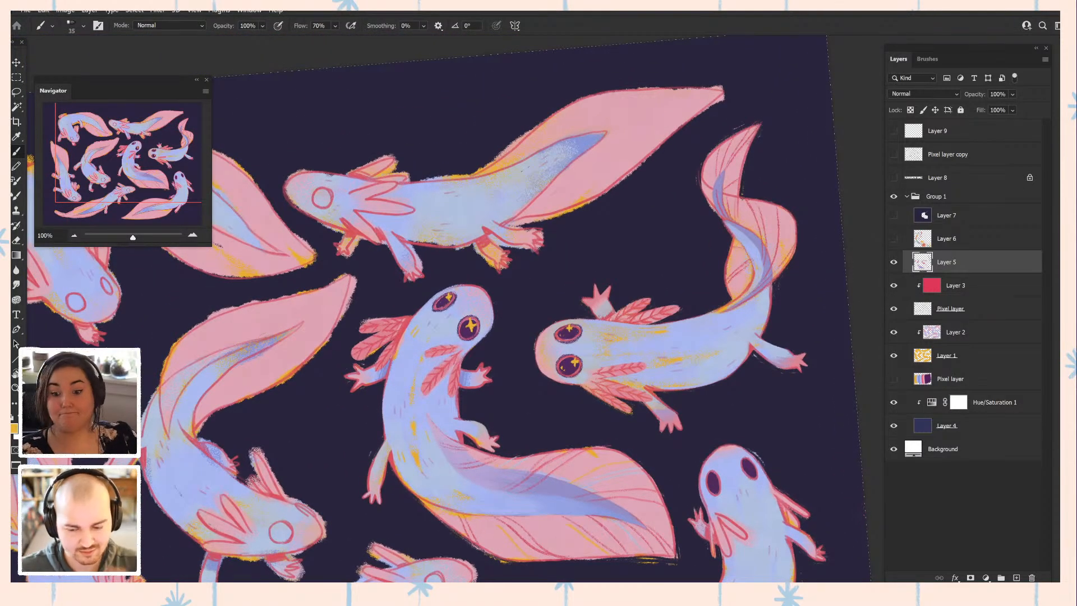
- Shade the upper edge of the lower dark-eyed axolotl's long tail with violet-blue sampled from the neighbouring star-eyed axolotl's tail
left_click_drag(460, 337, 484, 275)
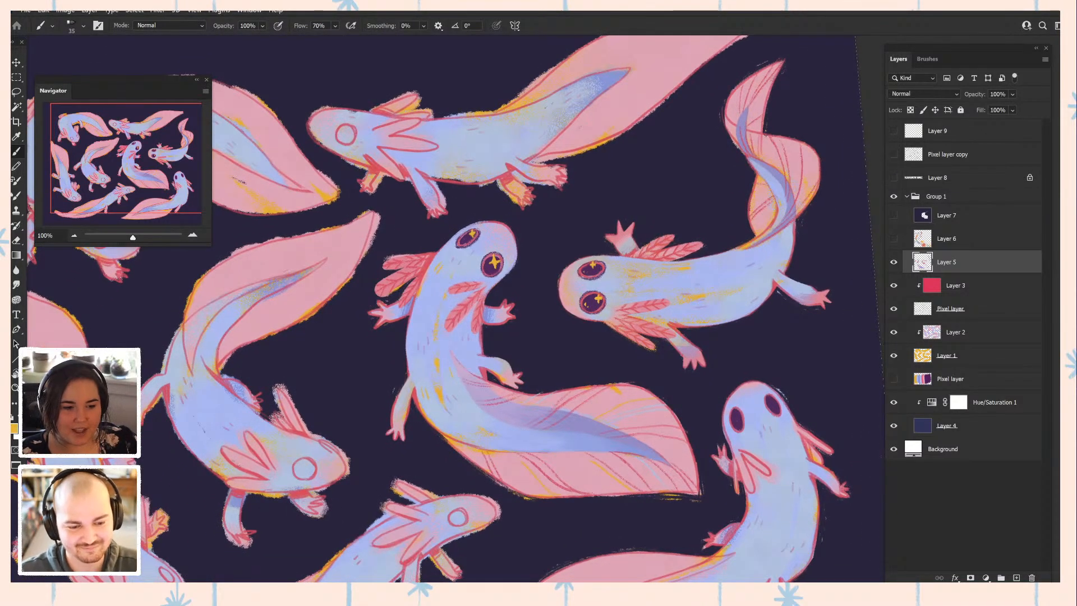
left_click_drag(460, 325, 480, 290)
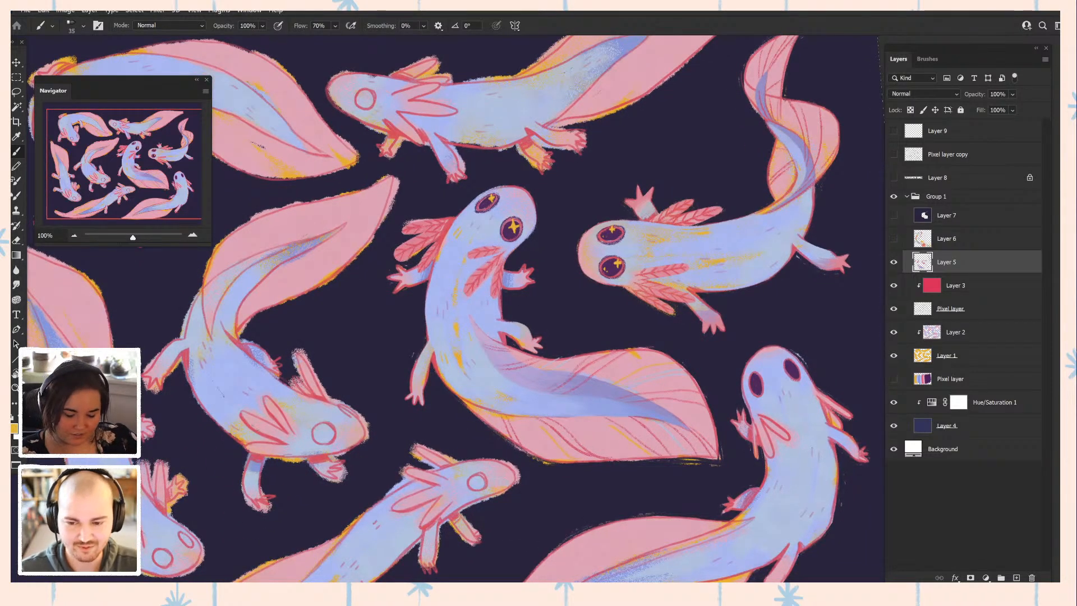
left_click(465, 372, "alt")
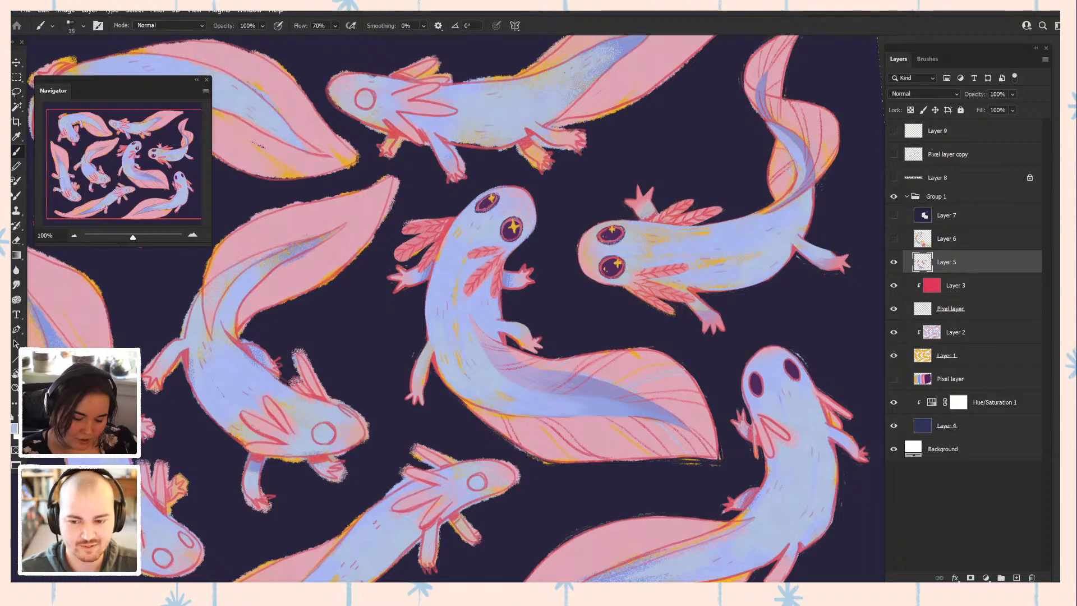
left_click_drag(504, 348, 389, 272)
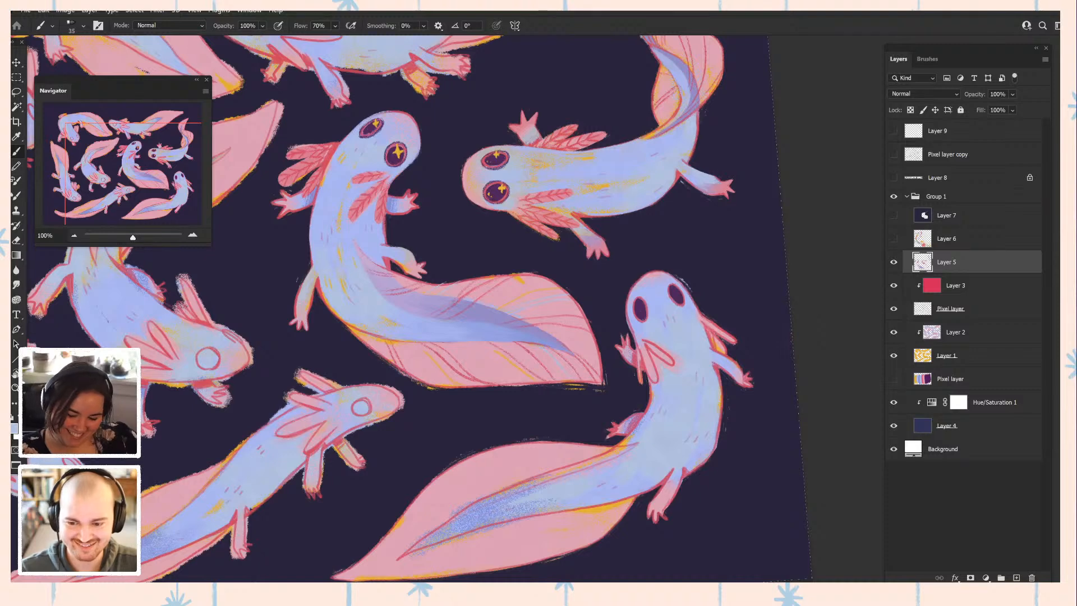
left_click_drag(448, 315, 470, 286)
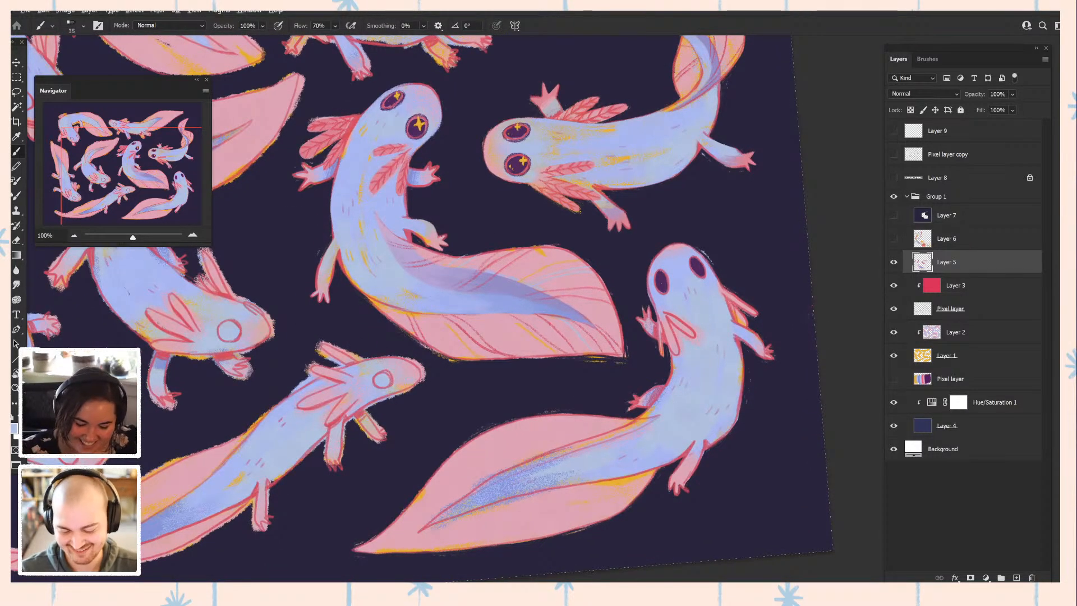
left_click(439, 302, "alt")
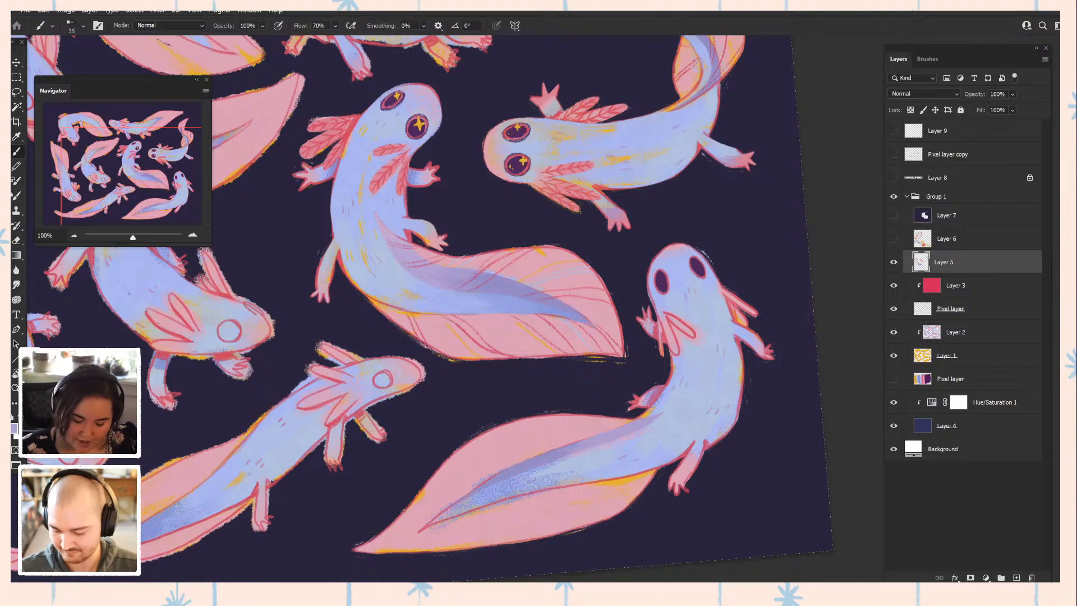
left_click(504, 483, "alt")
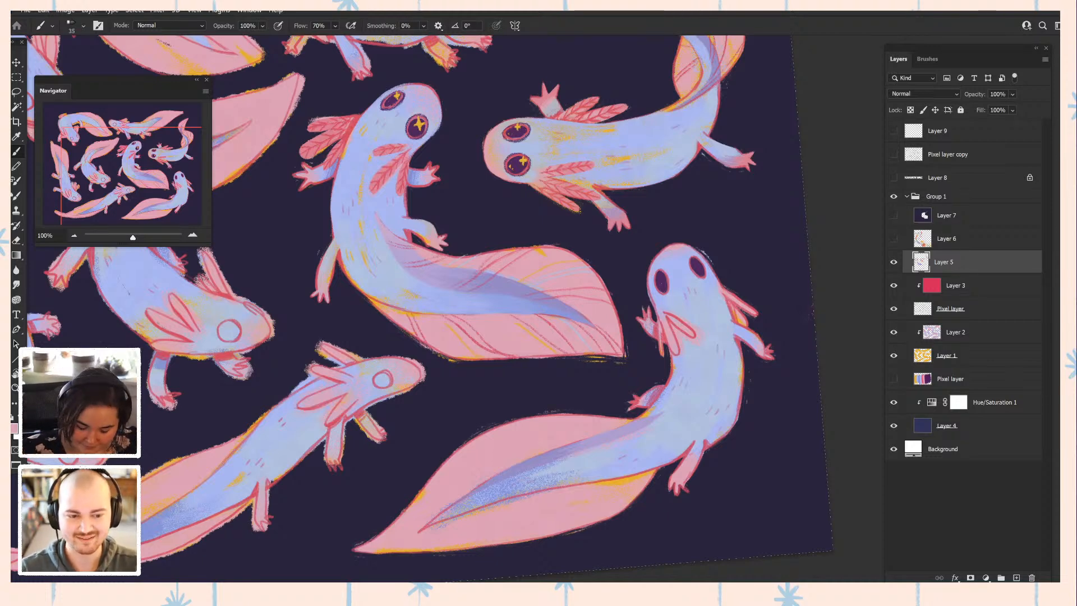
- Blend the same axolotl's tail into its pink fin and lower back with sampled pink and blue tones
left_click_drag(533, 469, 581, 393)
left_click(569, 390, "alt")
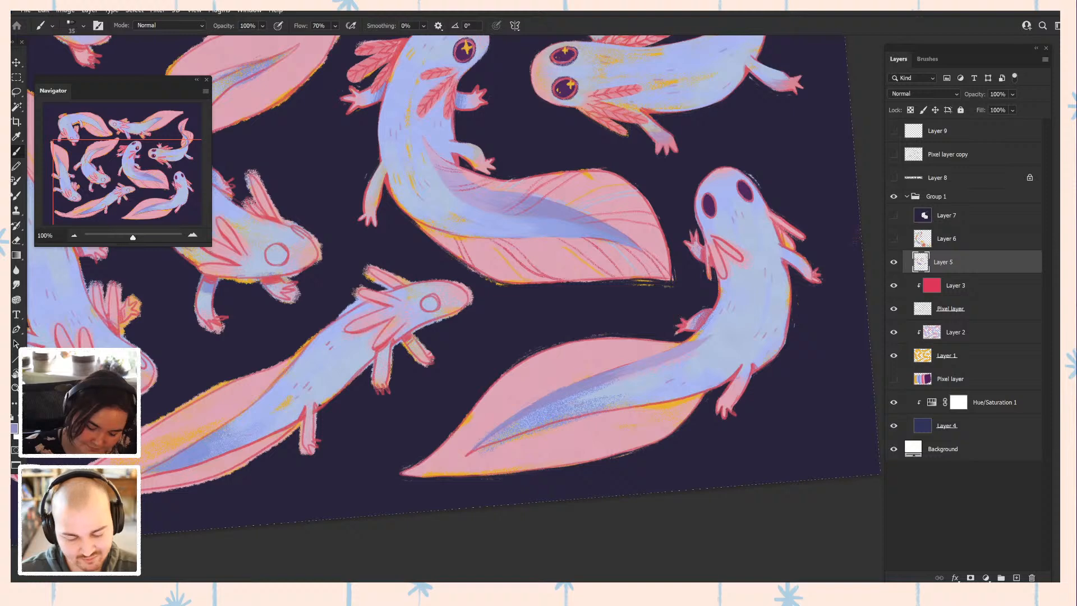
left_click(556, 400, "alt")
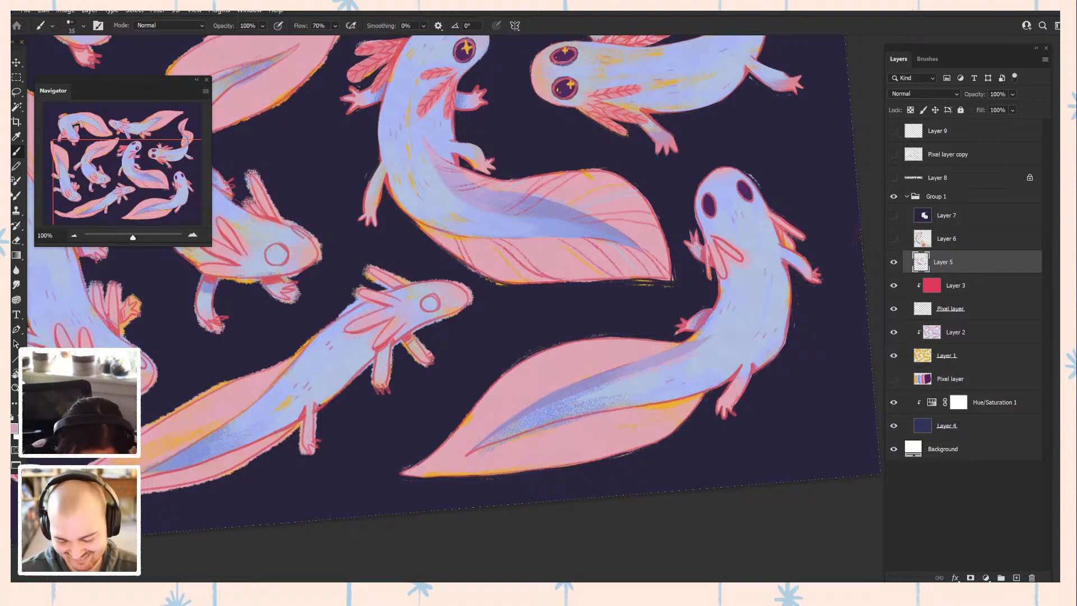
left_click(645, 382, "alt")
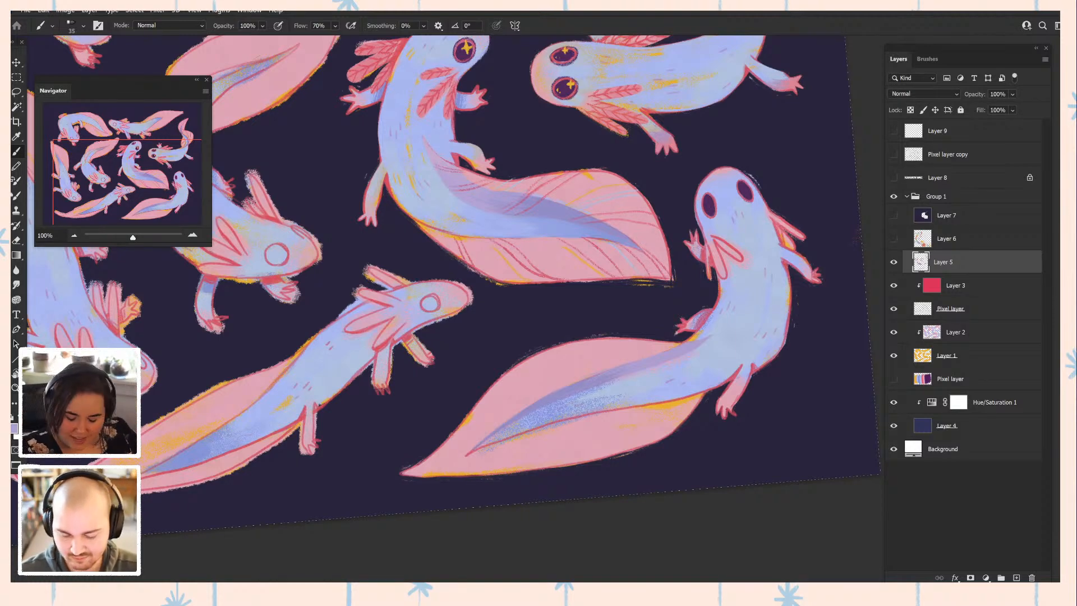
left_click(628, 389, "alt")
left_click(653, 377, "alt")
left_click(739, 370, "alt")
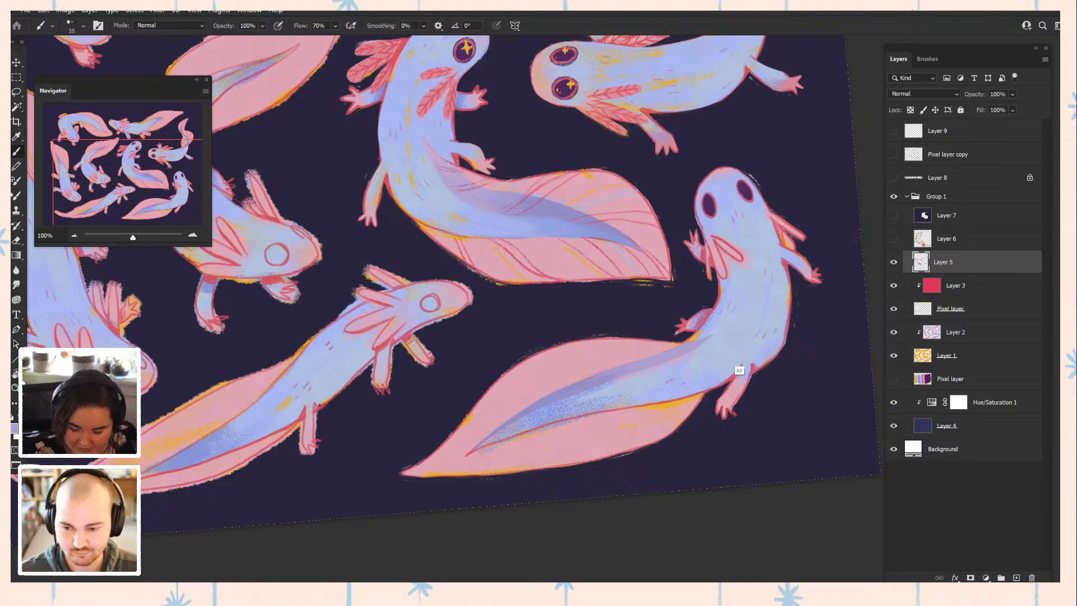
left_click(712, 366, "alt")
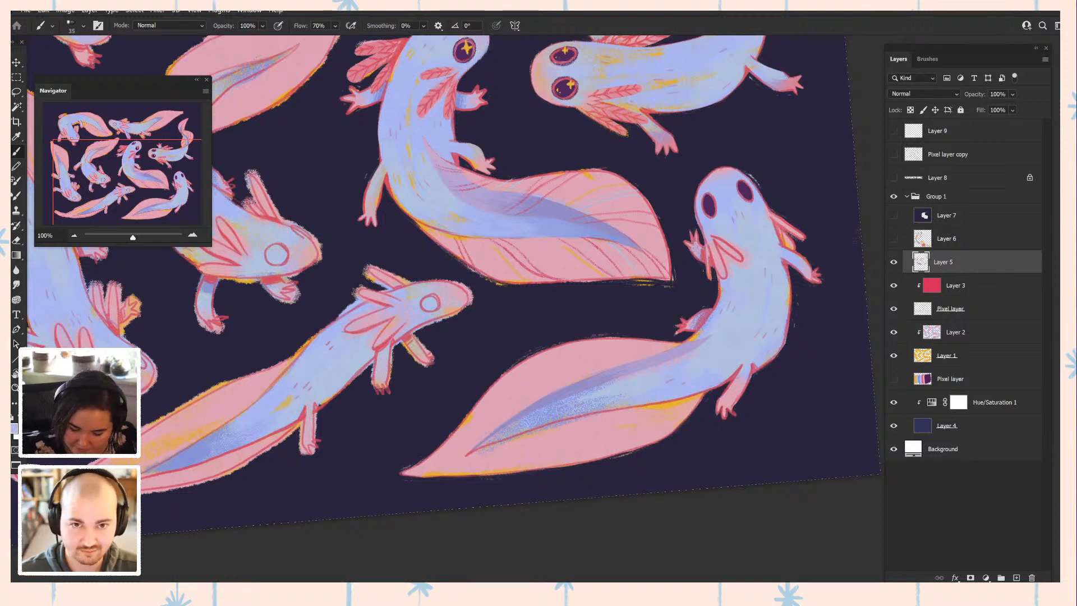
- Refine both dark eyes of the lower axolotl with inner rings and cleaner rims, using sampled purple and blue
left_click(709, 212, "alt")
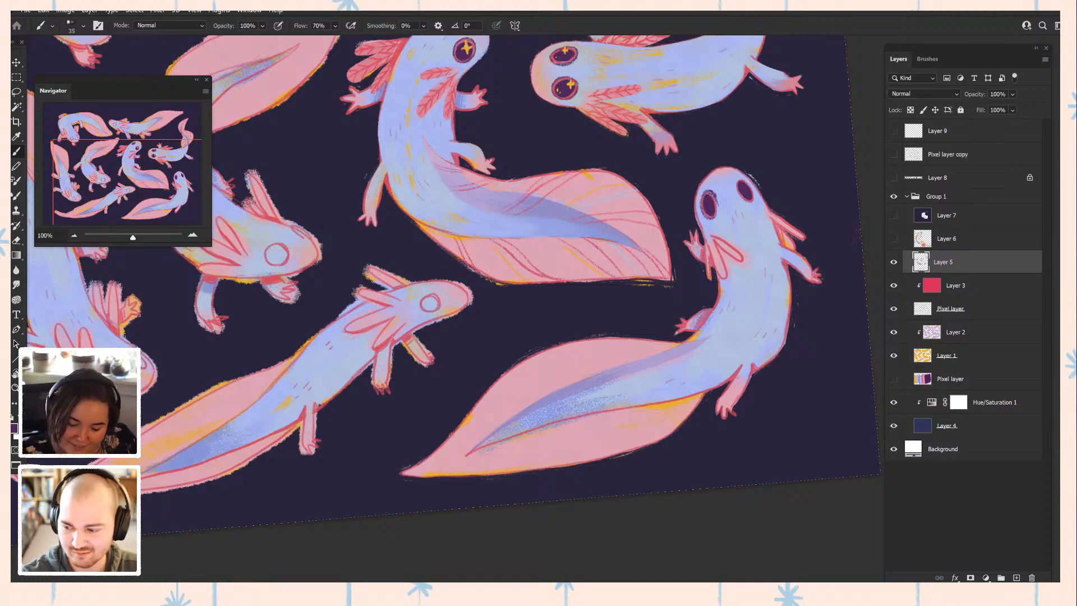
left_click(719, 237, "alt")
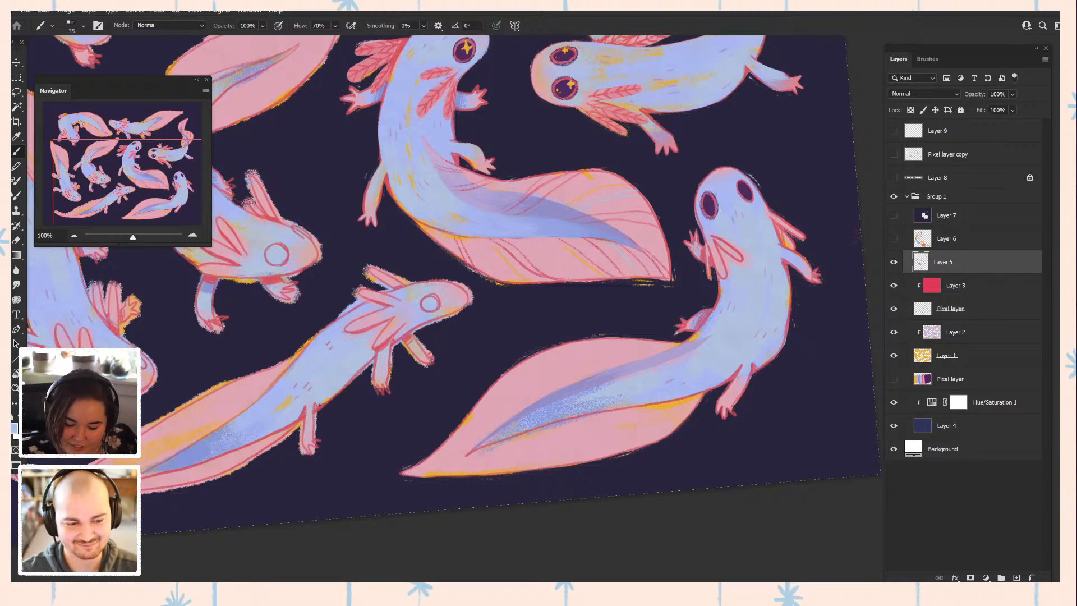
left_click(710, 205, "alt")
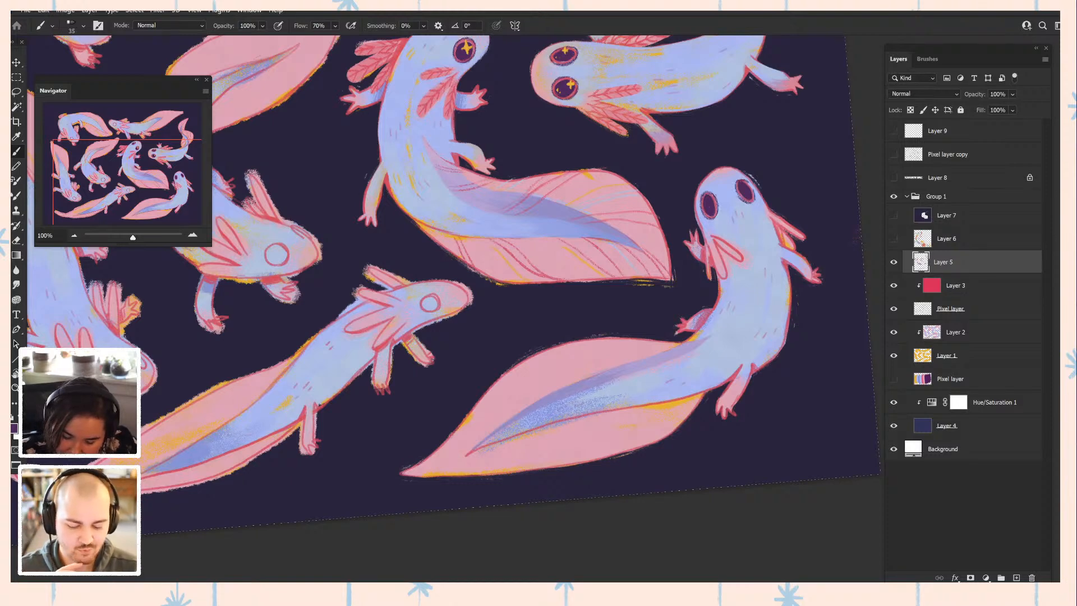
left_click(756, 211, "alt")
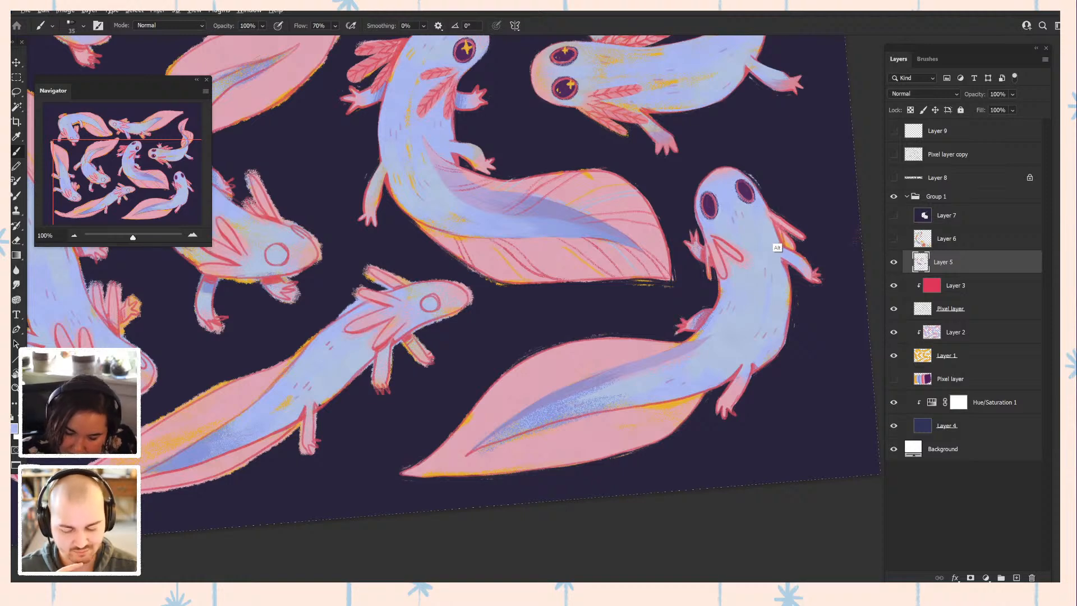
left_click(774, 242, "alt")
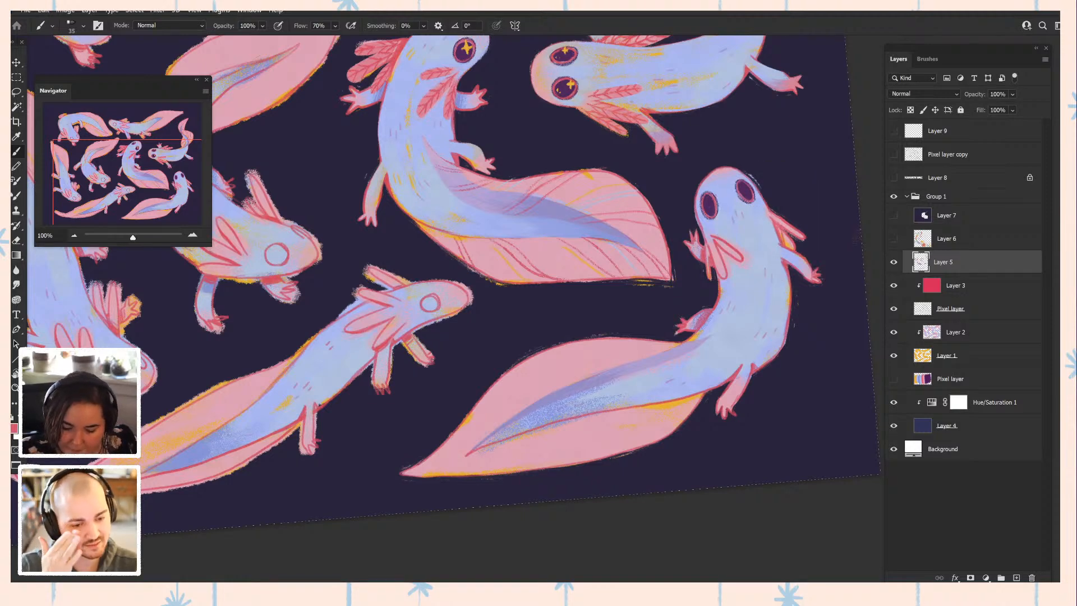
left_click(736, 220, "alt")
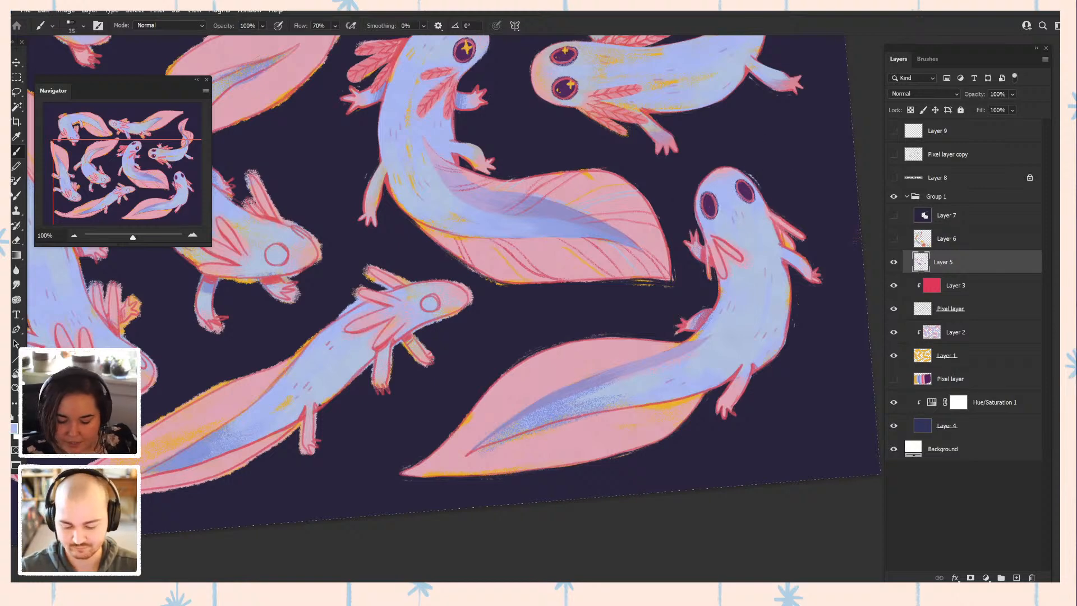
left_click(746, 198, "alt")
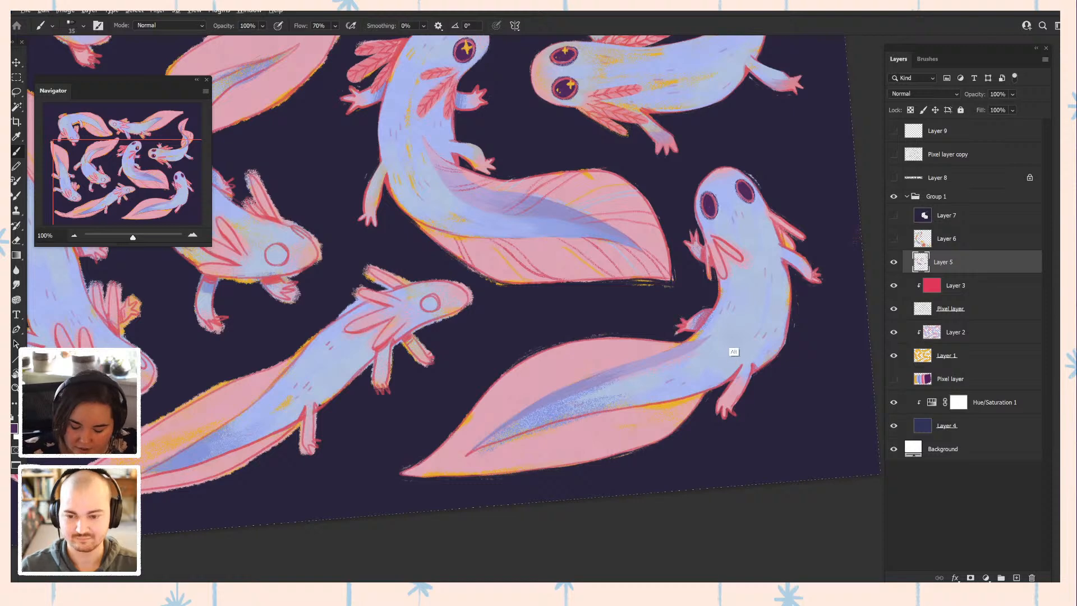
- Paint the lower axolotl's hind foot pink and redraw its hind leg outline in sampled coral and blue
left_click(731, 350, "alt")
left_click(726, 418, "alt")
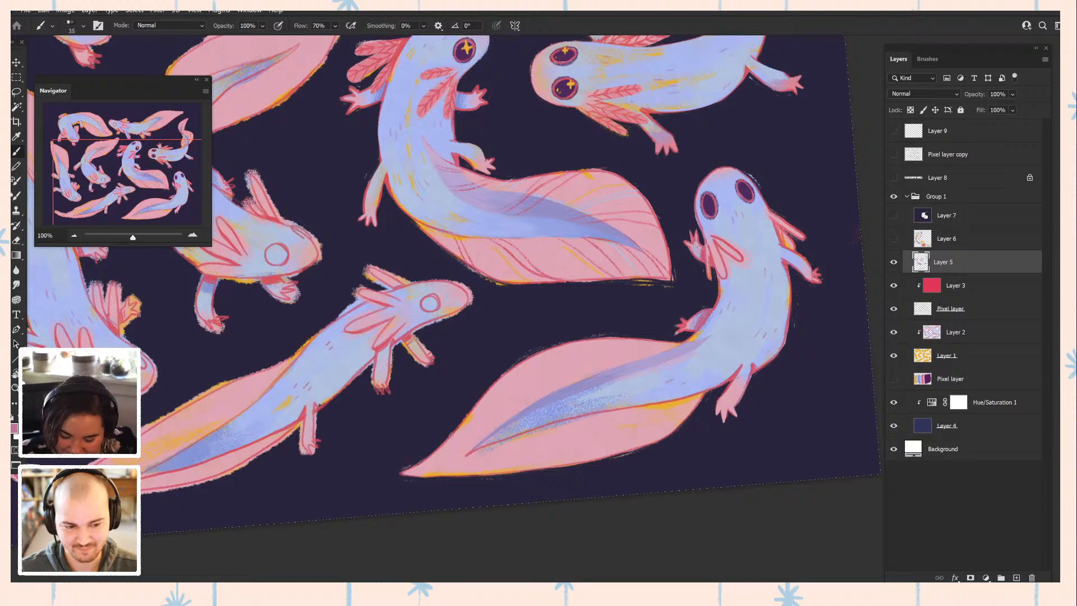
left_click(725, 392, "alt")
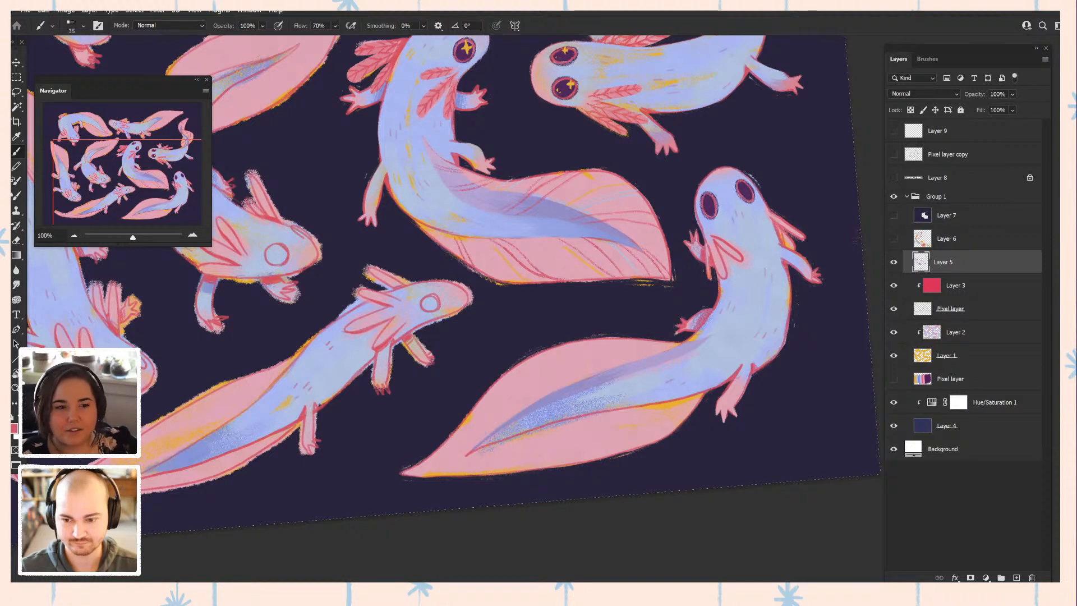
left_click(748, 387, "alt")
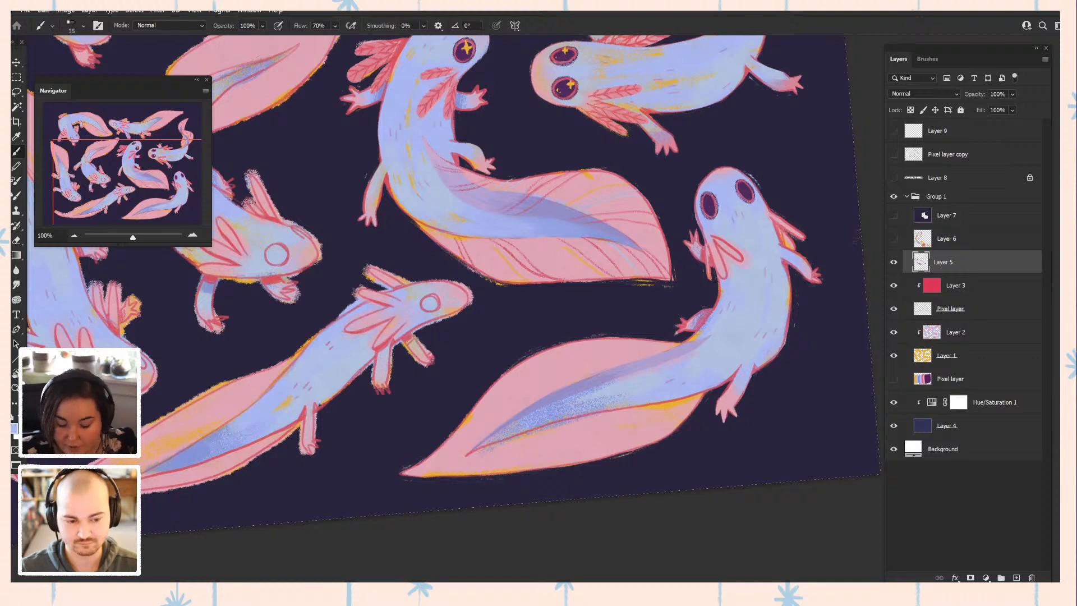
left_click(754, 390, "alt")
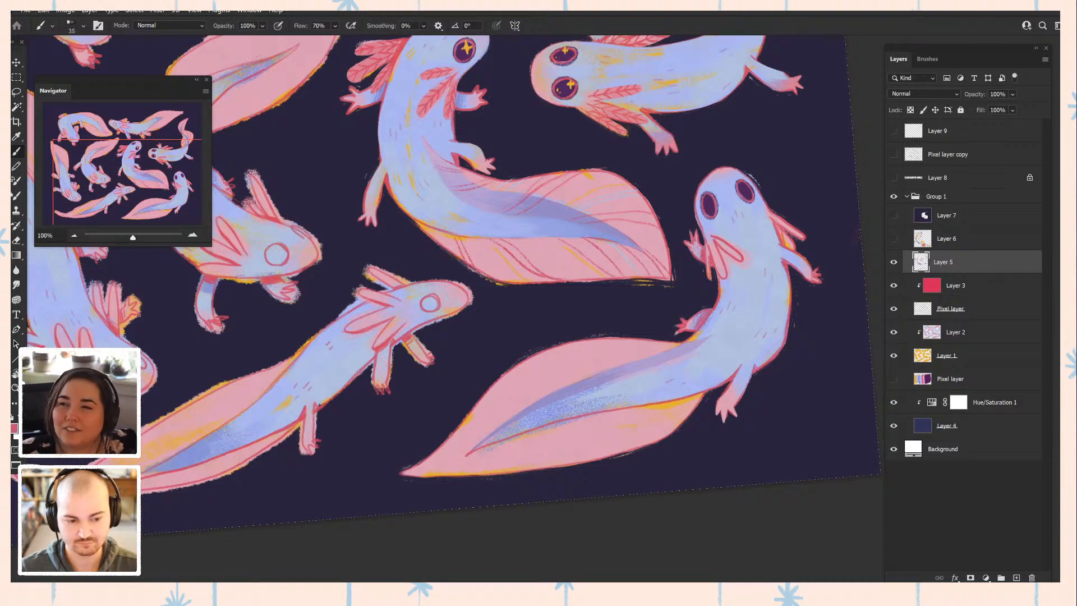
- Smooth the outer edge of the lower axolotl's belly with strokes of sampled body blue
left_click(775, 366, "alt")
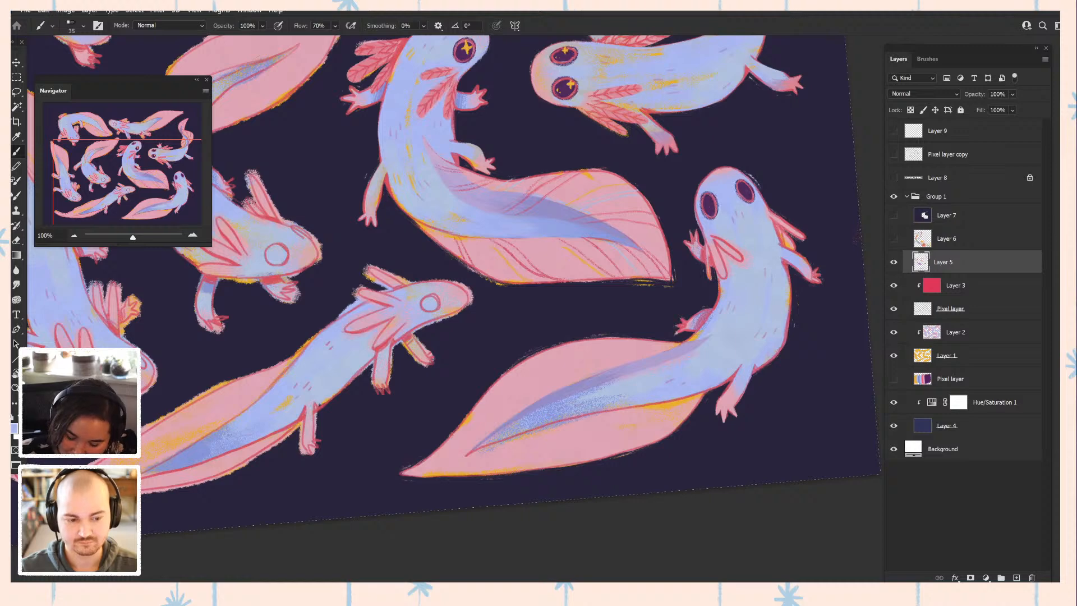
left_click_drag(787, 313, 788, 331)
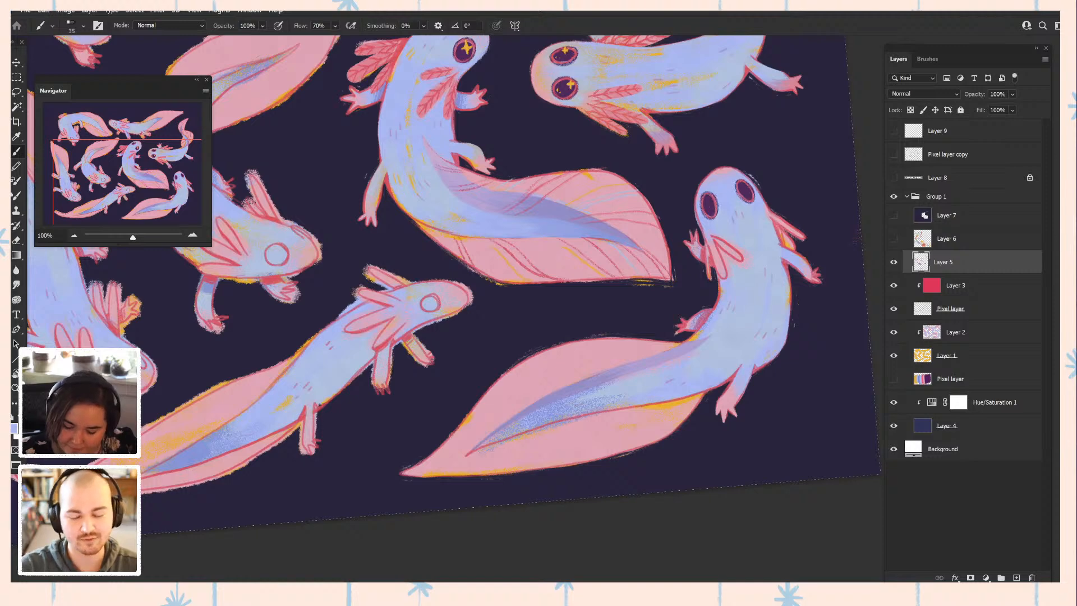
left_click_drag(788, 280, 789, 321)
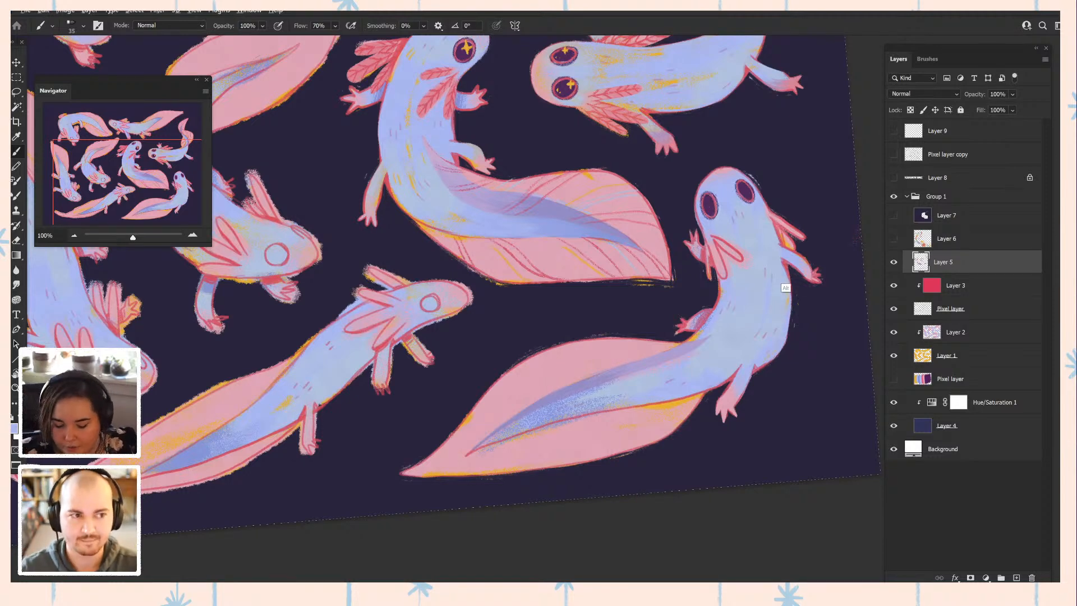
- Fill the outermost near-side gill frond of the lower axolotl with pink sampled from the star-eyed axolotl and outline it in coral
left_click(711, 280, "alt")
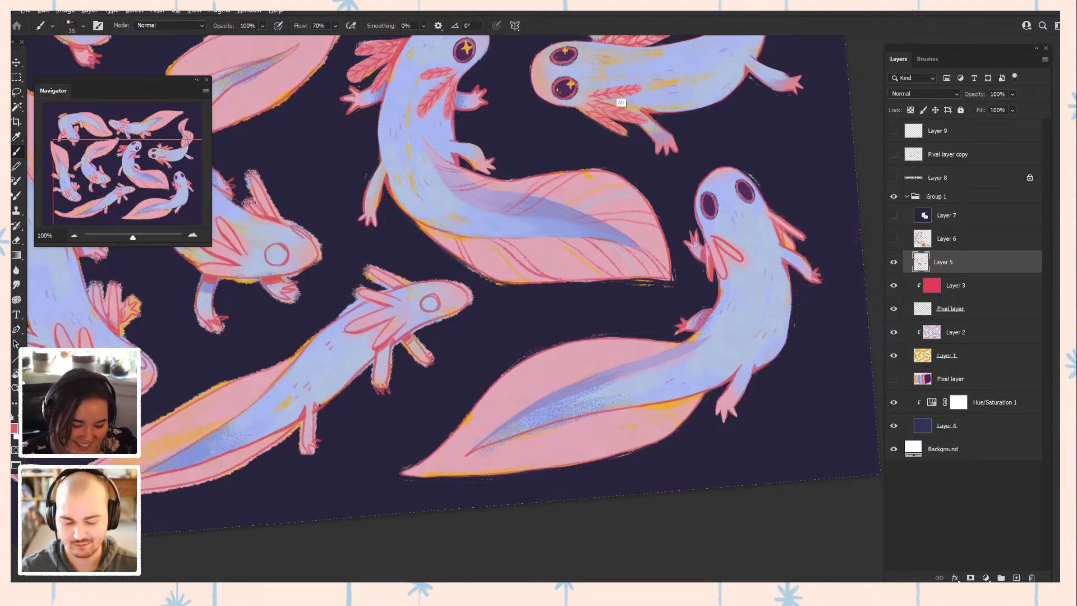
left_click(624, 128, "alt")
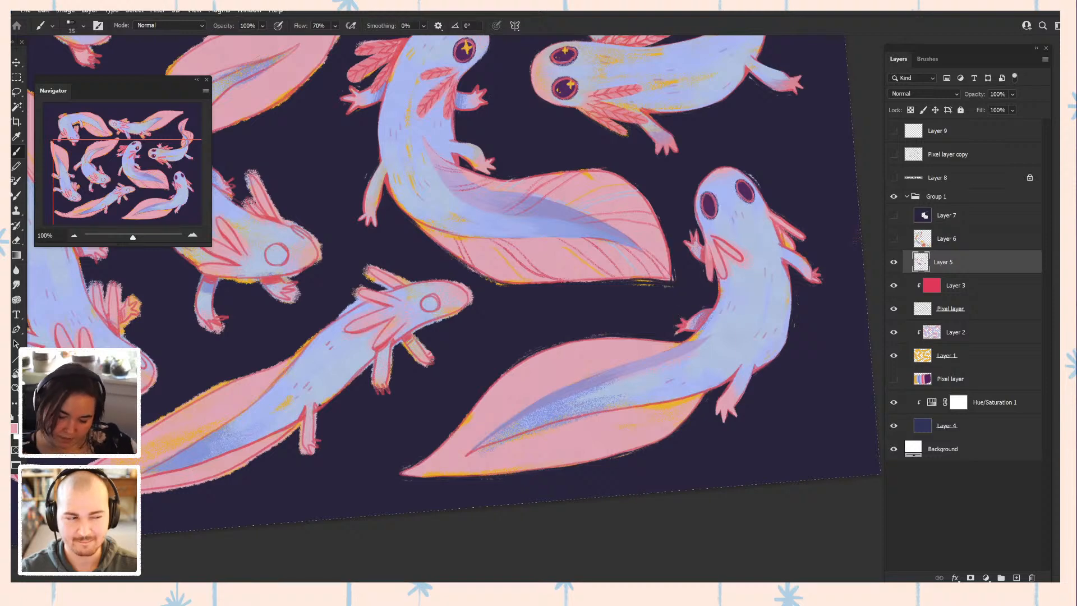
left_click(785, 263, "alt")
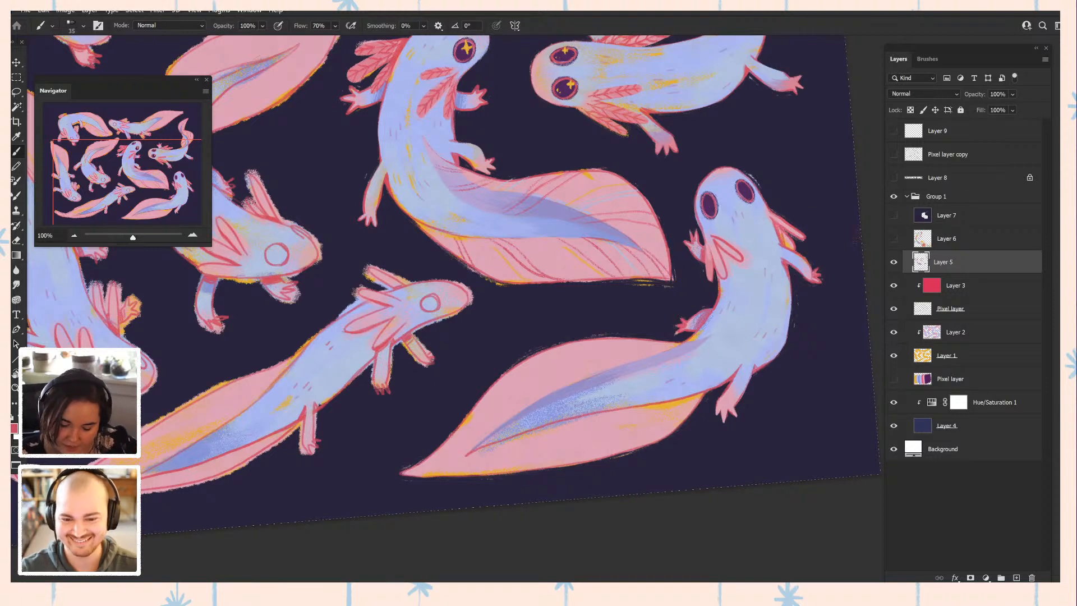
left_click(709, 287, "alt")
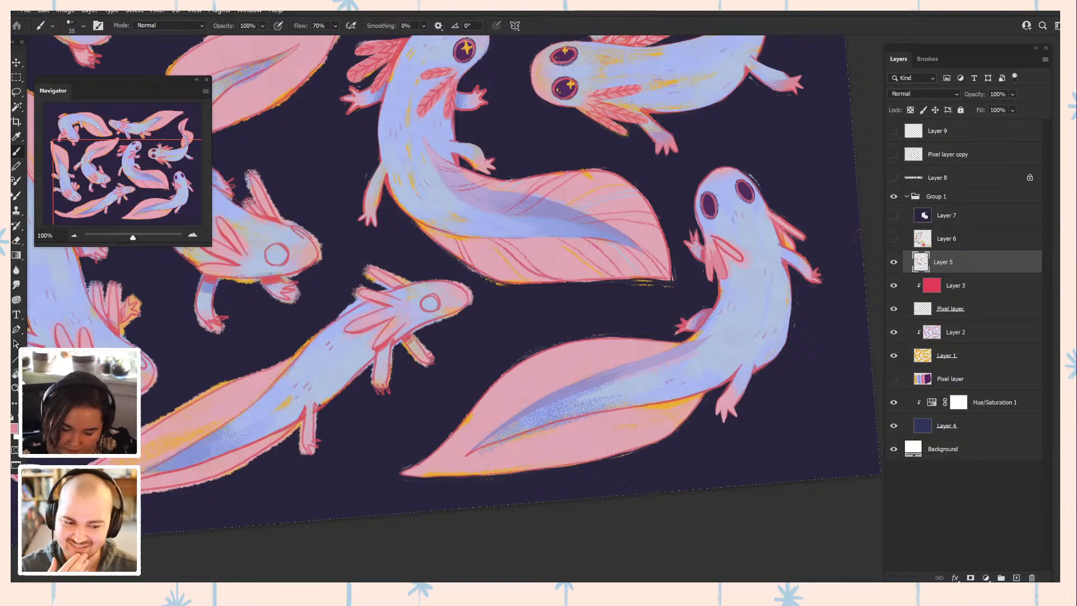
left_click(784, 286, "alt")
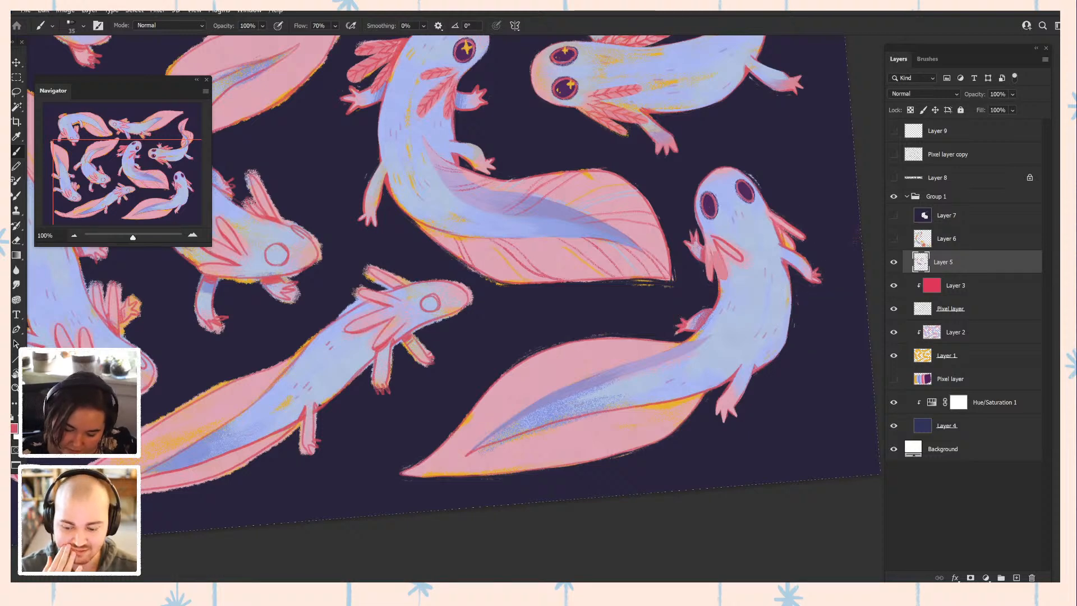
- Fill the adjoining gill frond below the lower axolotl's face with sampled pink and clean its edges with body blue
left_click(721, 289, "alt")
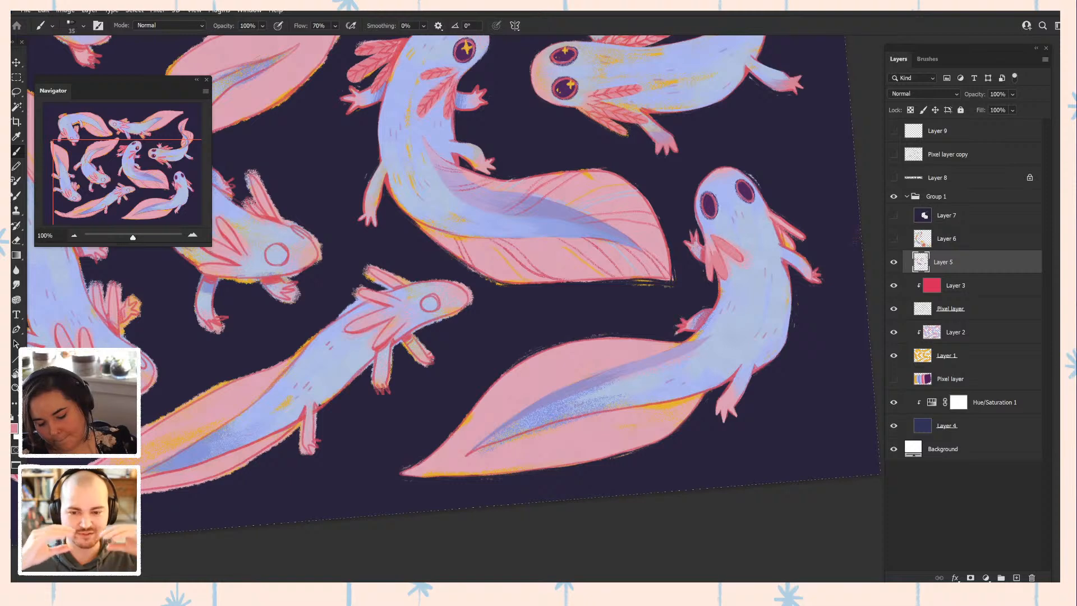
key("alt")
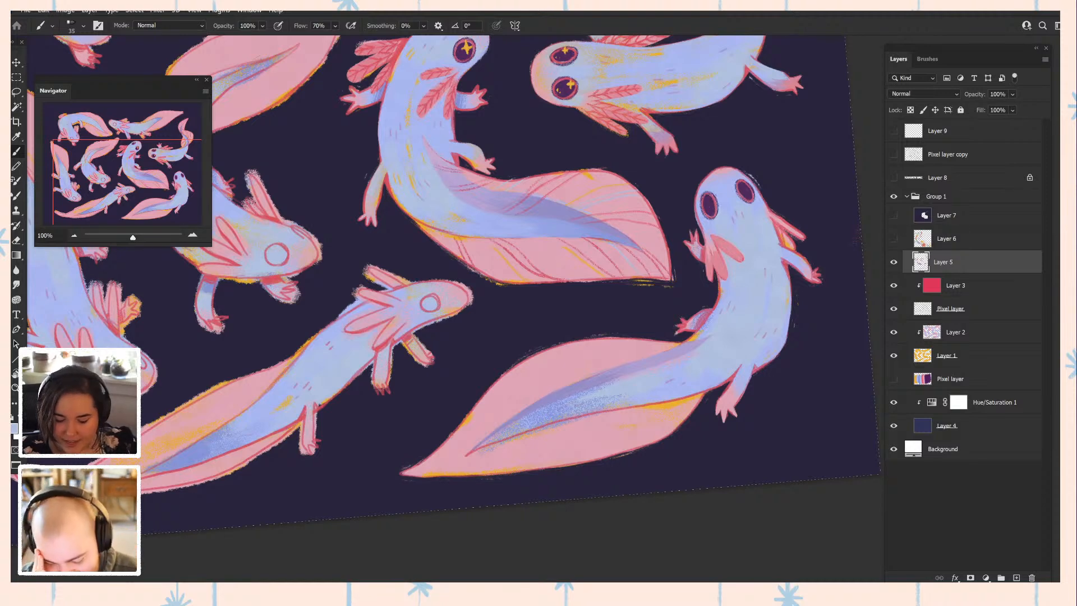
left_click(738, 269, "alt")
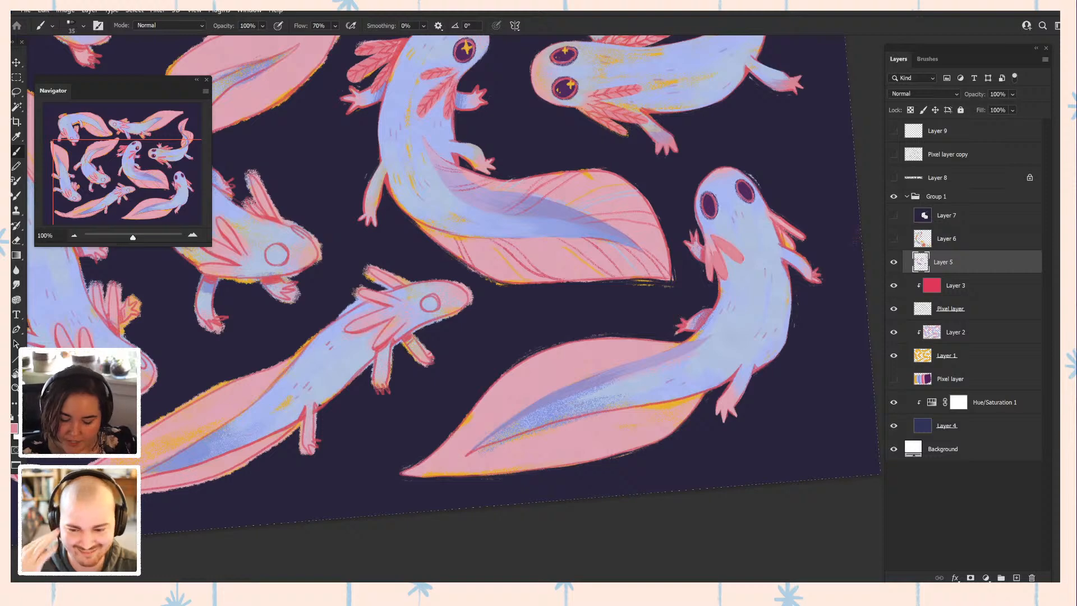
left_click(711, 247, "alt")
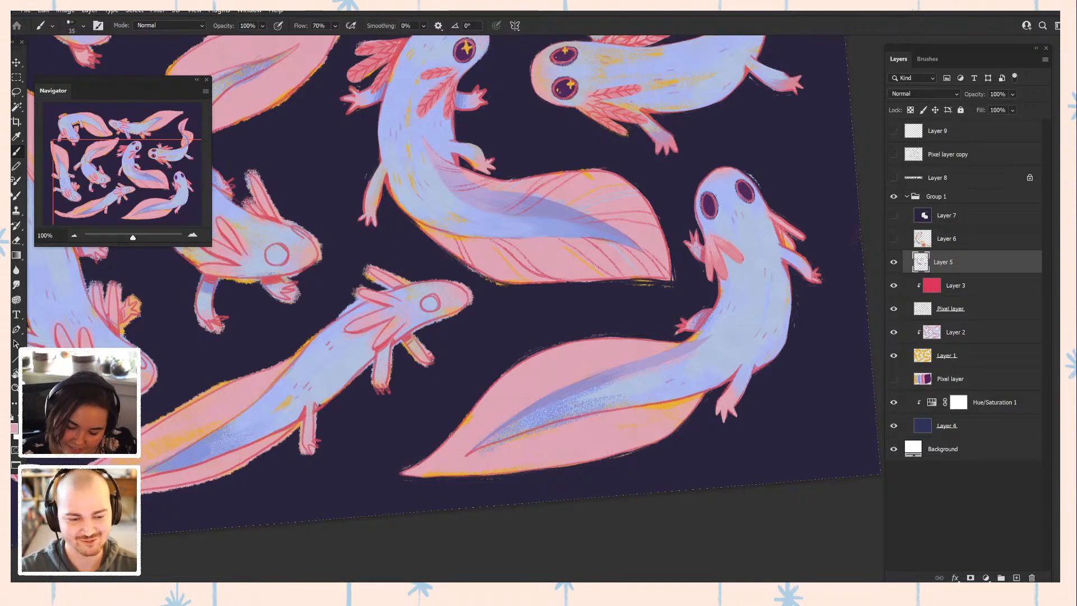
- Refine the lower axolotl's near-side gill fronds with sampled pink and body blue, and feather the outermost frond with fine coral strokes
left_click(708, 244, "alt")
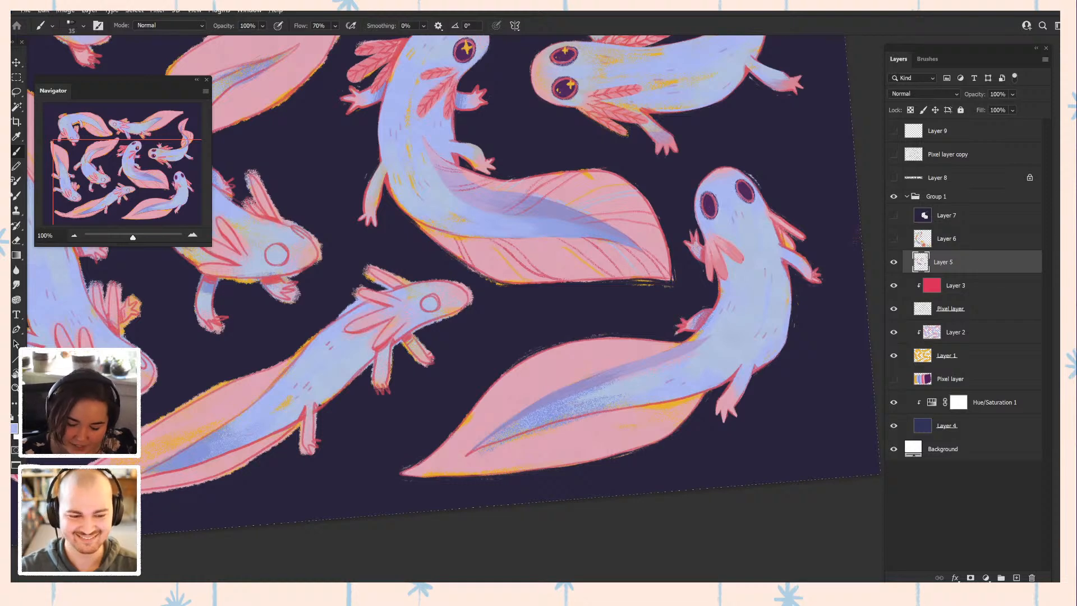
left_click(721, 195, "alt")
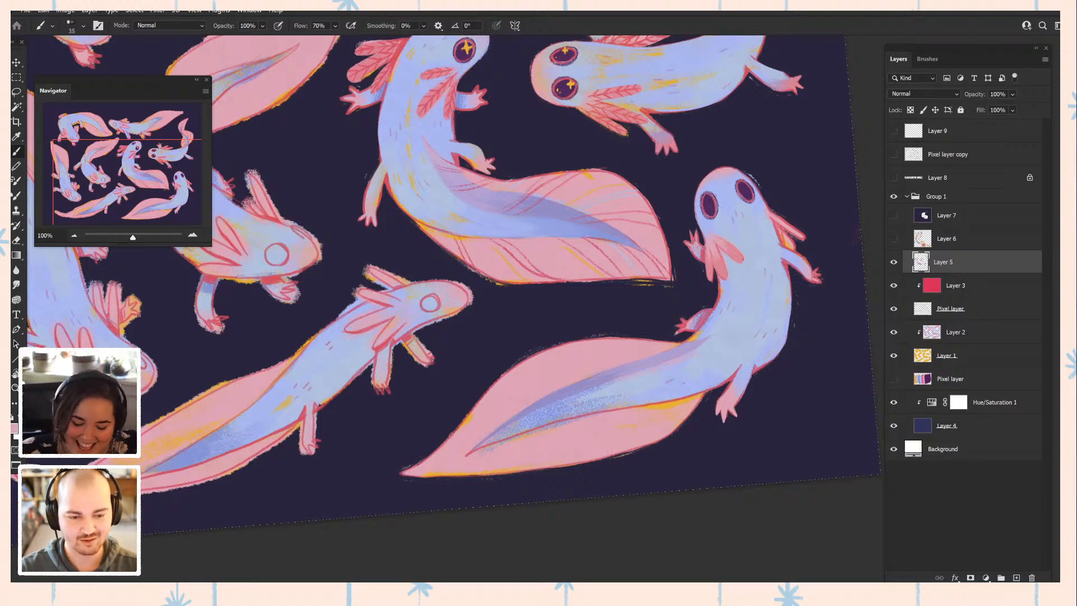
left_click(723, 194, "alt")
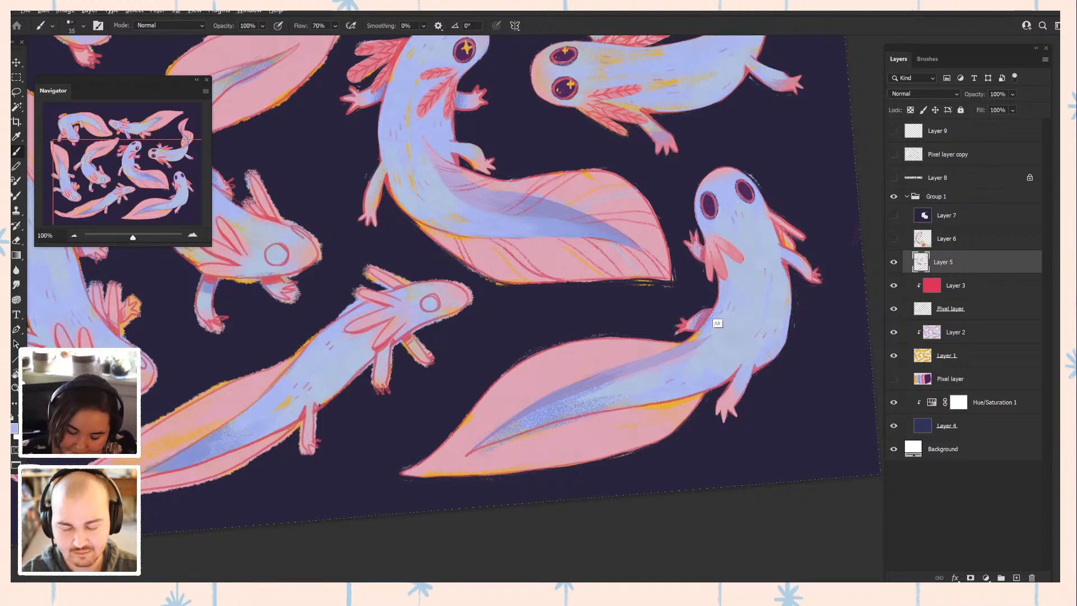
left_click(716, 324, "alt")
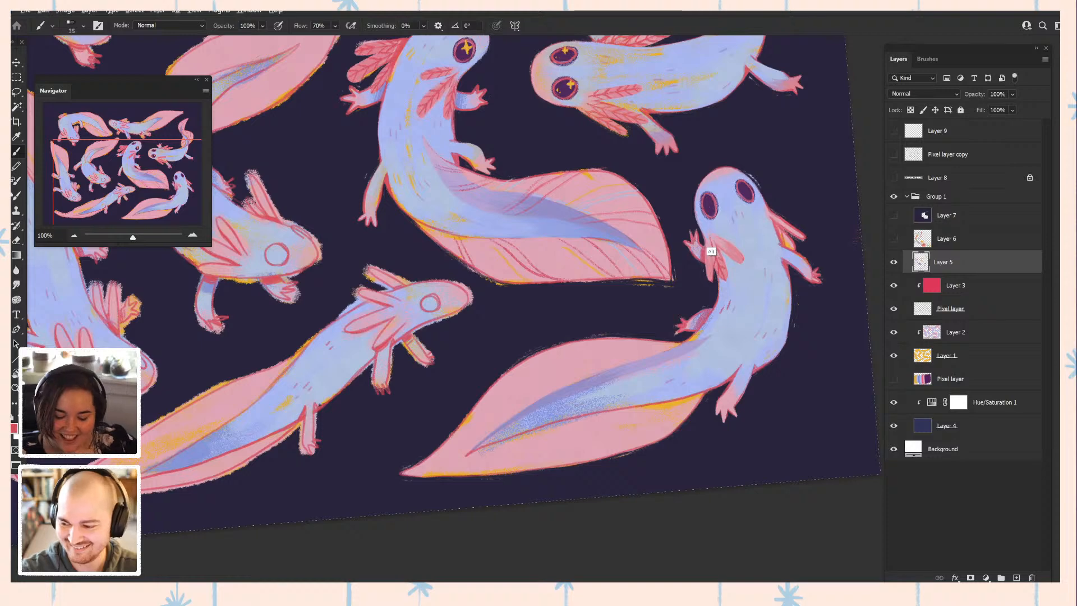
left_click(717, 257, "alt")
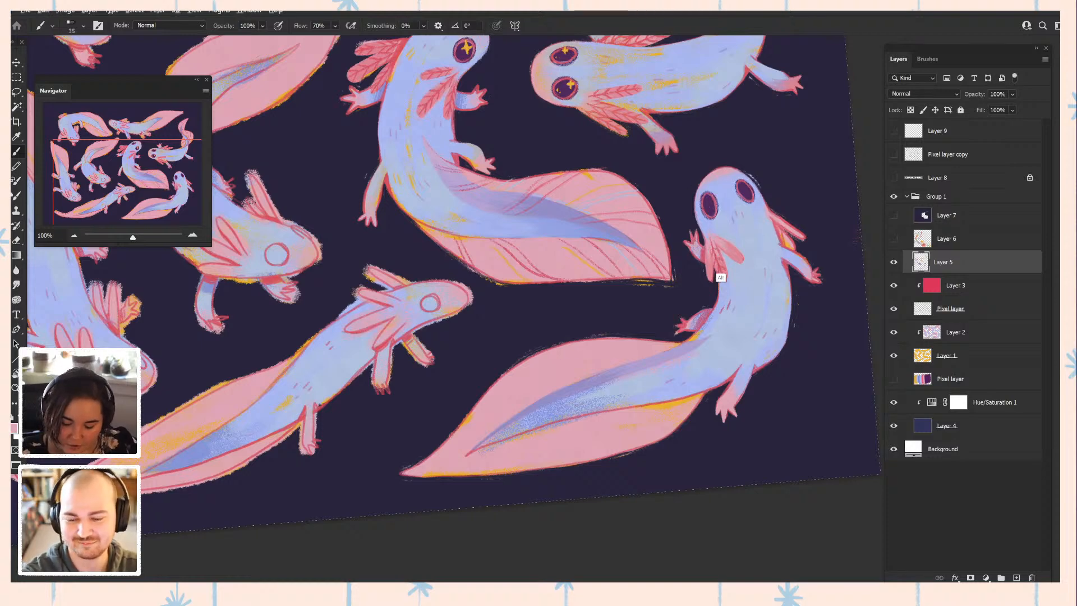
left_click(717, 275, "alt")
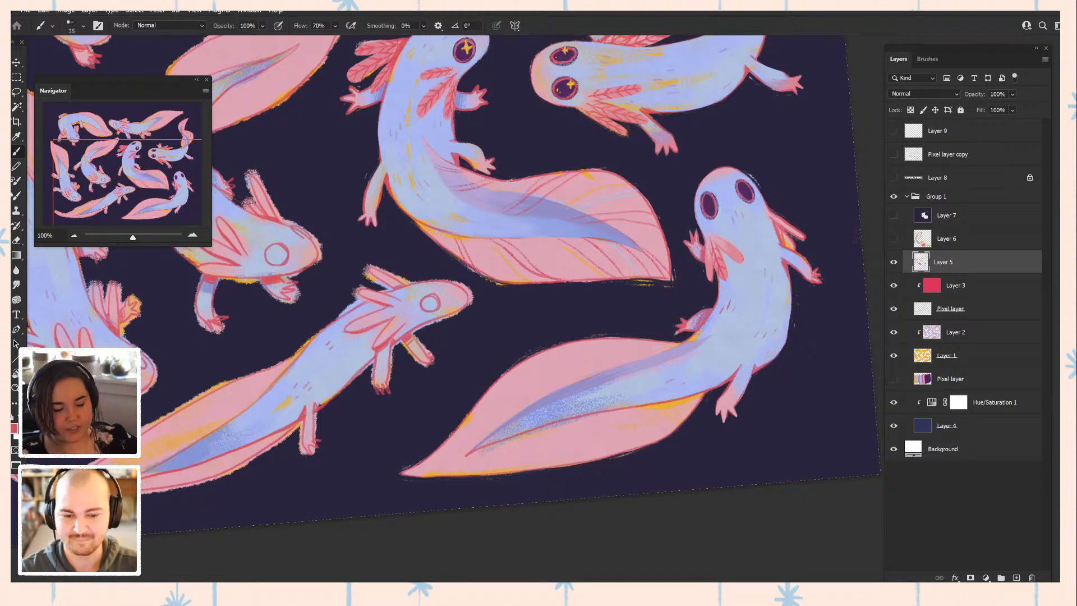
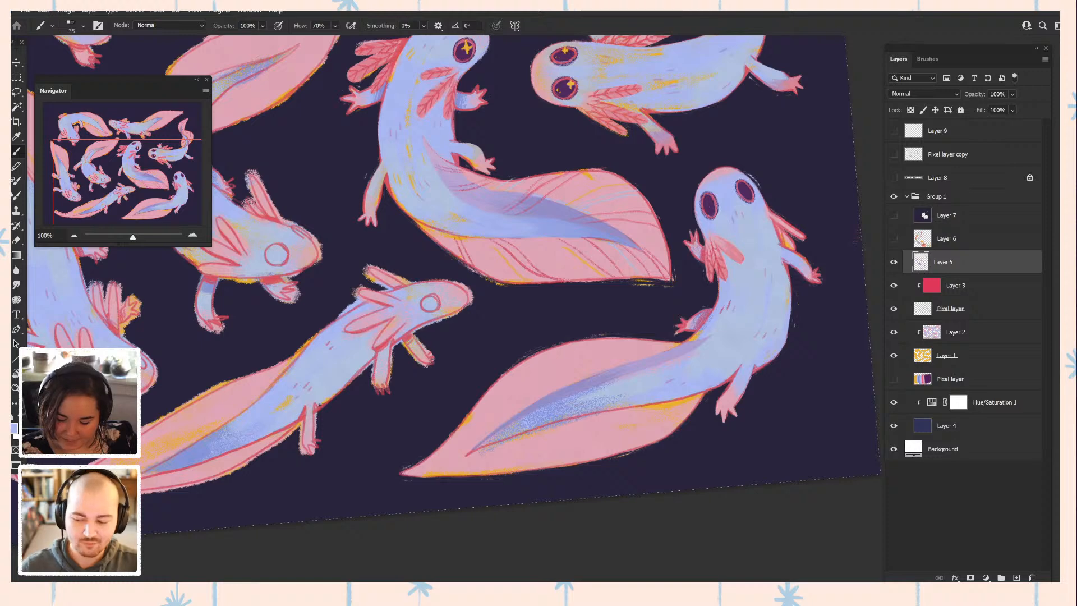
key("Tab")
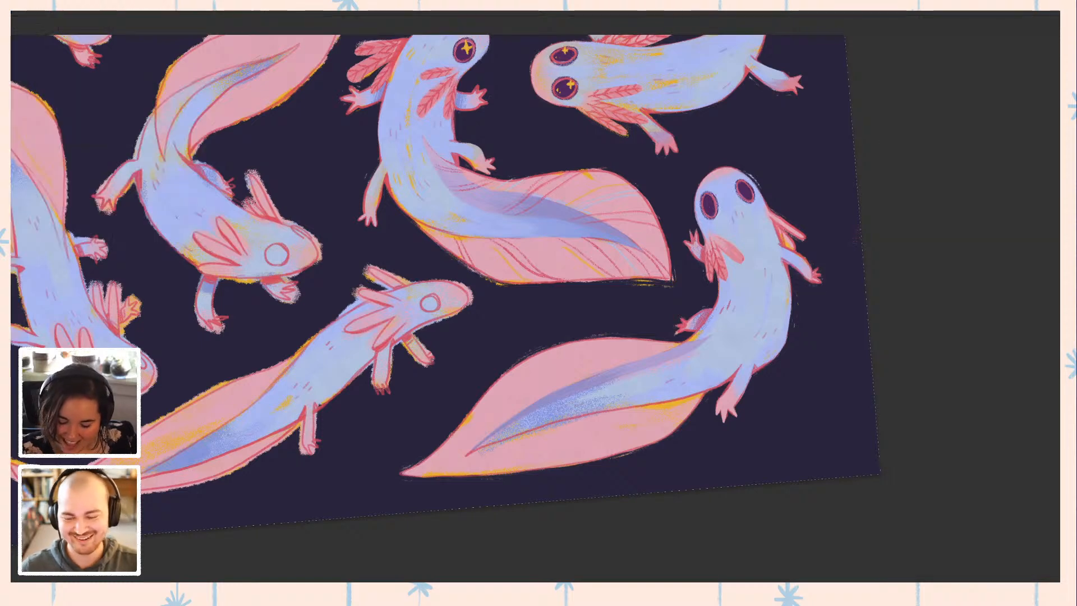
key("Tab")
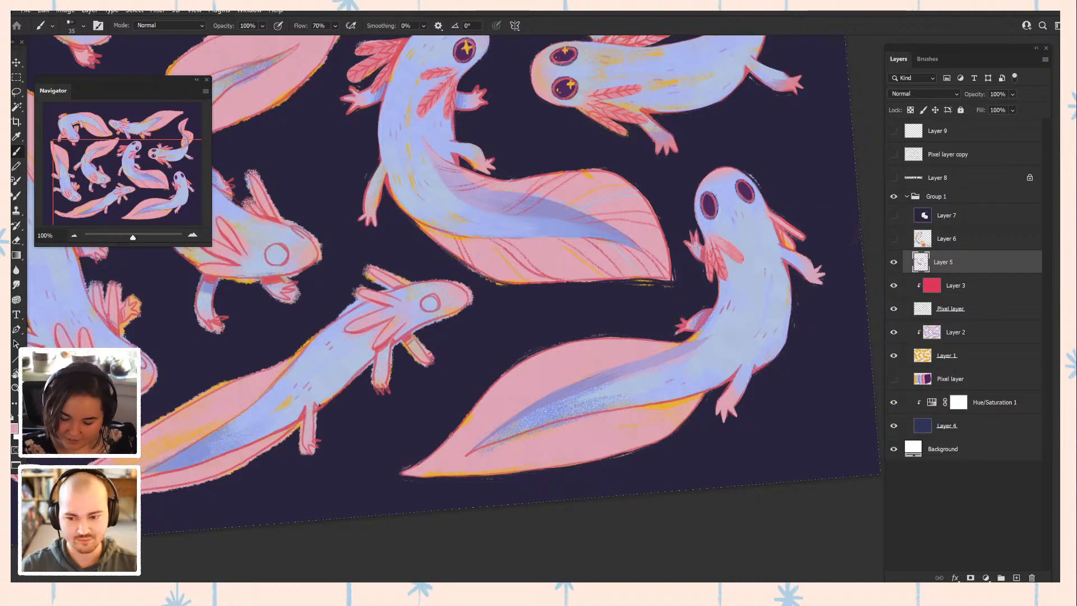
- Touch up the lower axolotl's body edge by the far-side gills with sampled blue, and feather the inner near-side gill frond in coral
left_click(786, 281, "alt")
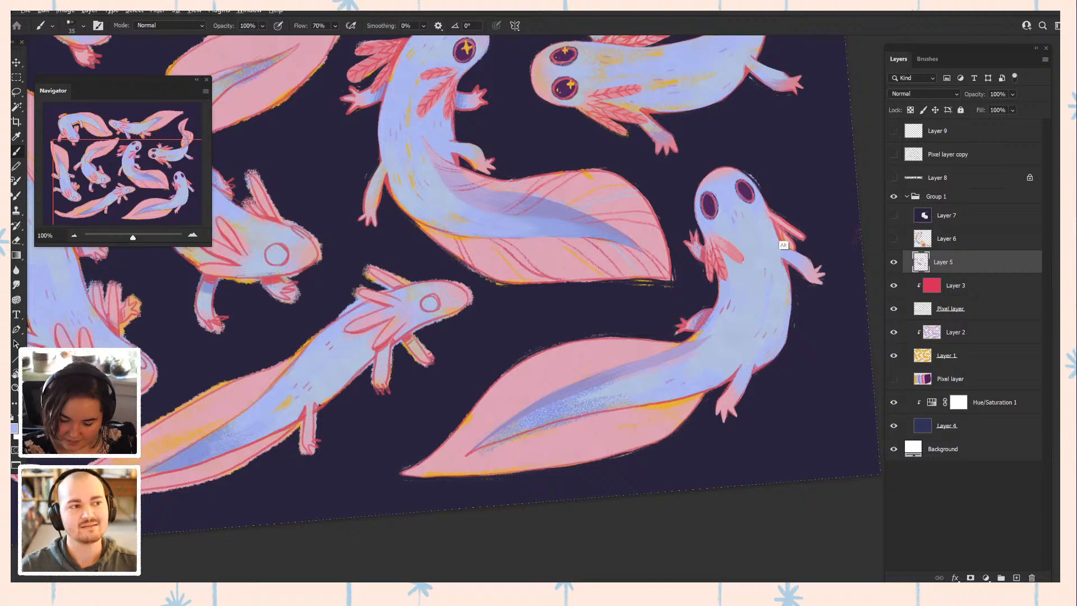
left_click(782, 244, "alt")
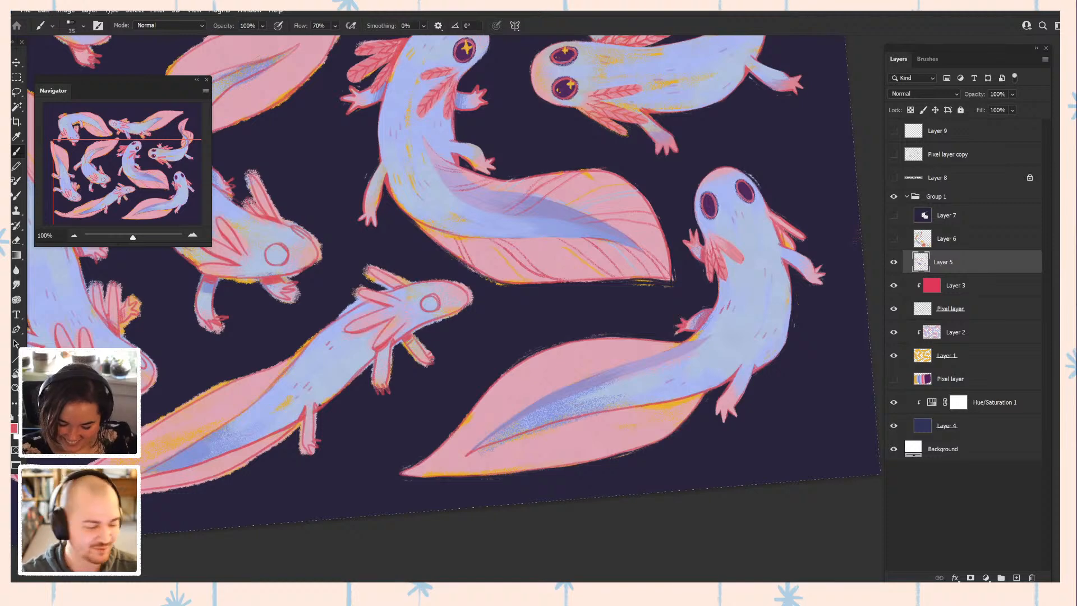
left_click_drag(662, 247, 605, 304)
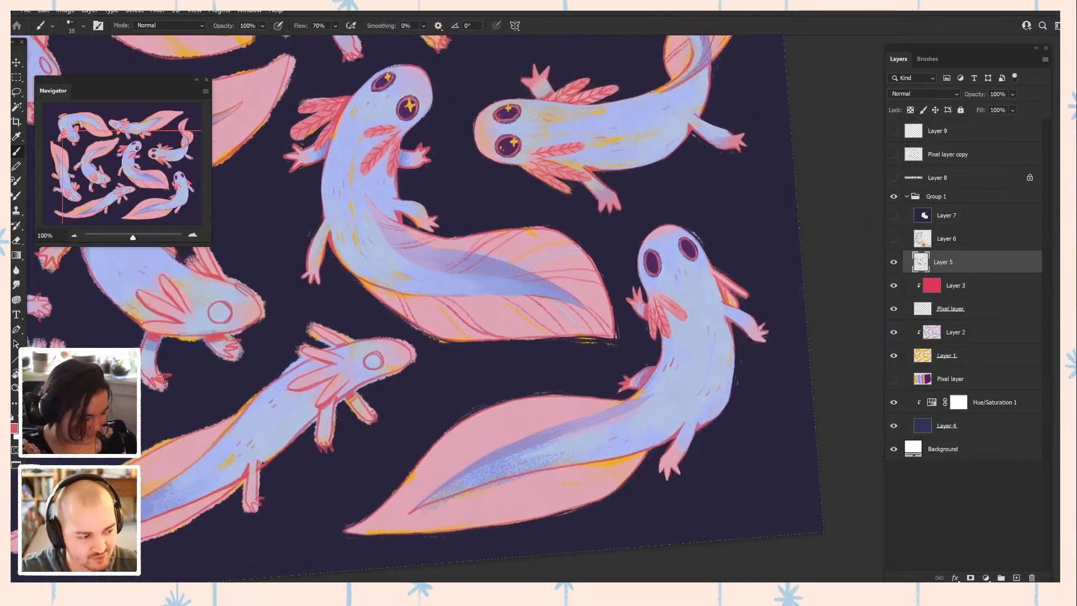
key("r")
left_click_drag(842, 426, 772, 540)
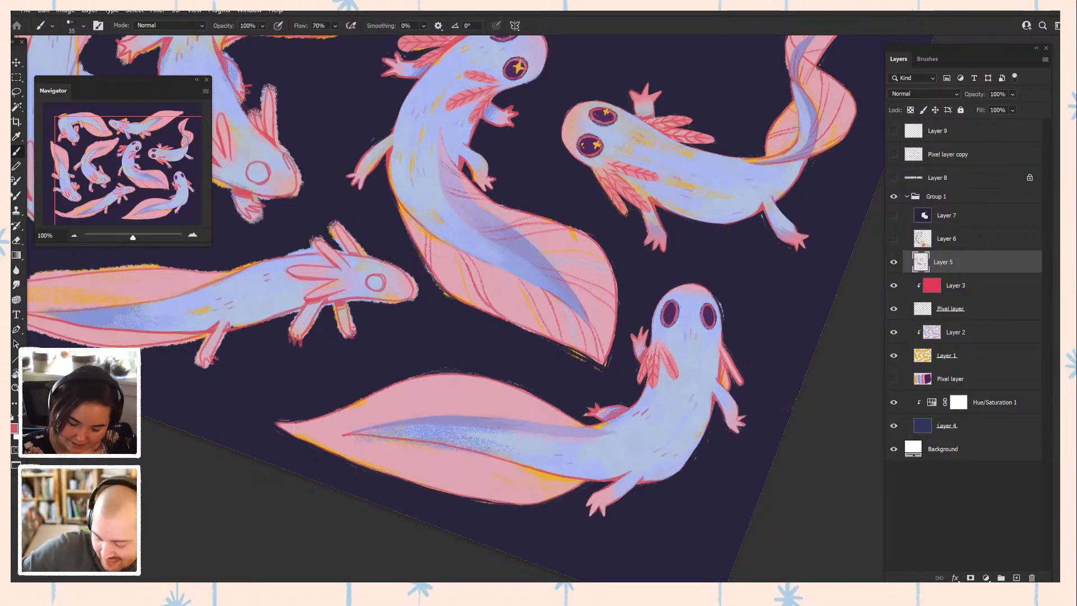
left_click(667, 370, "alt")
left_click(667, 370, "alt")
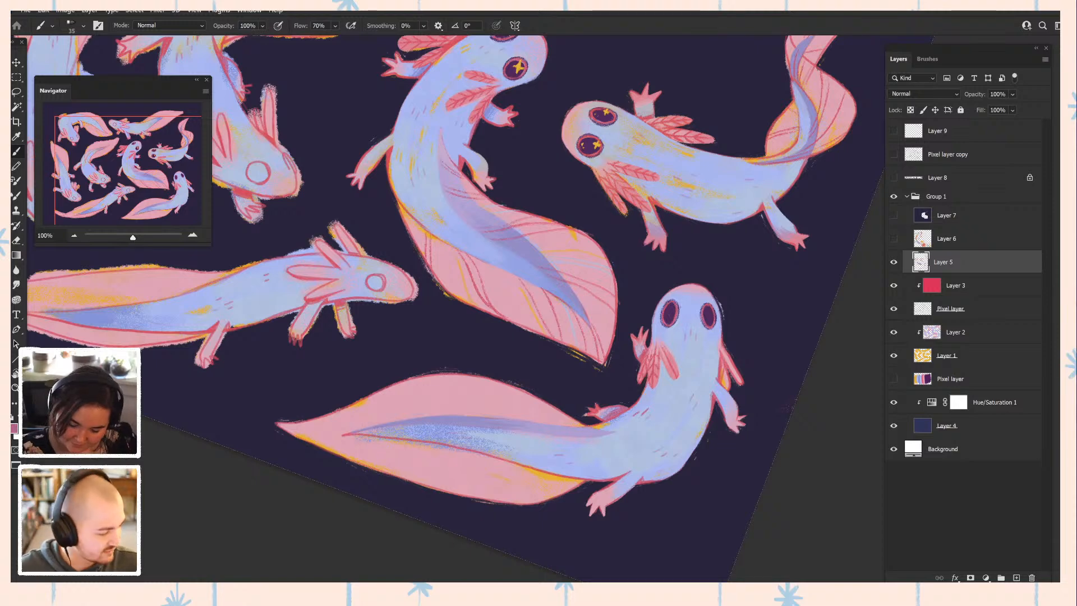
left_click(719, 420, "alt")
left_click(712, 401, "alt")
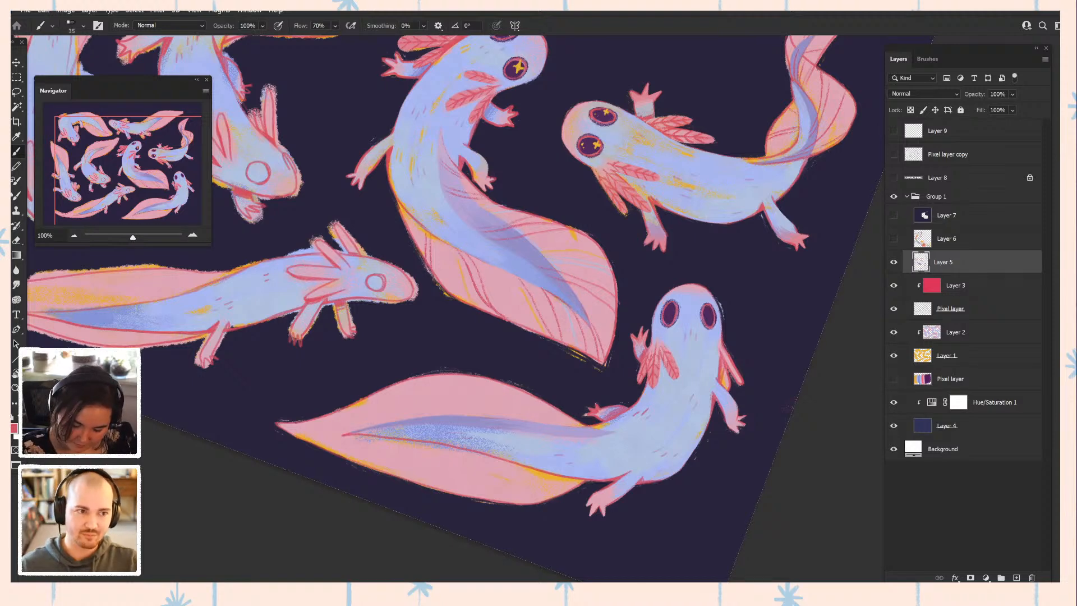
- Fill the lower axolotl's far-side gill fronds with sampled pink on Layer 5
left_click_drag(505, 347, 488, 275)
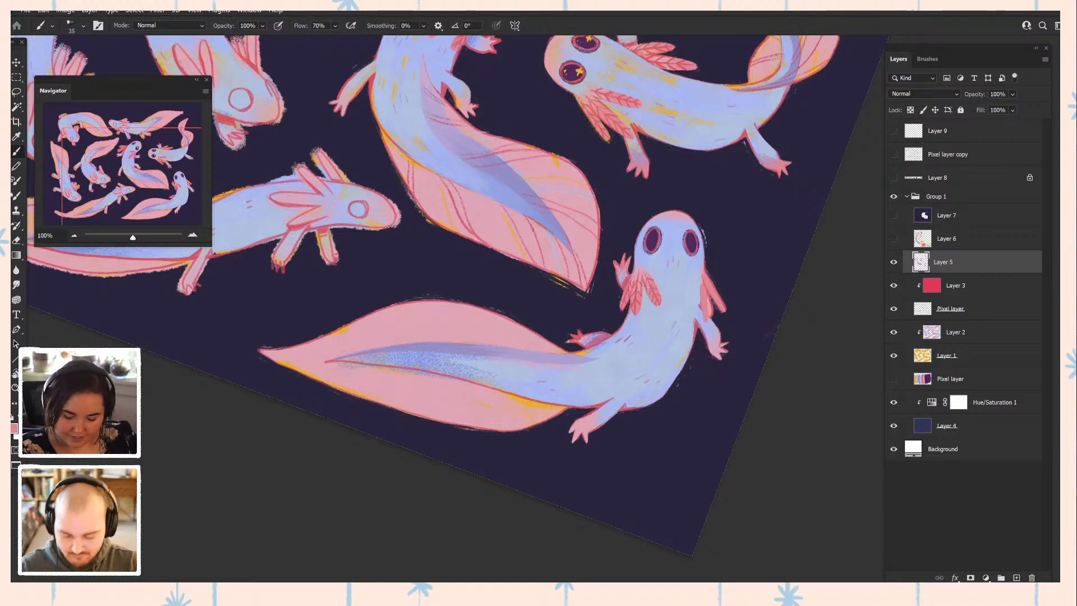
left_click(953, 355)
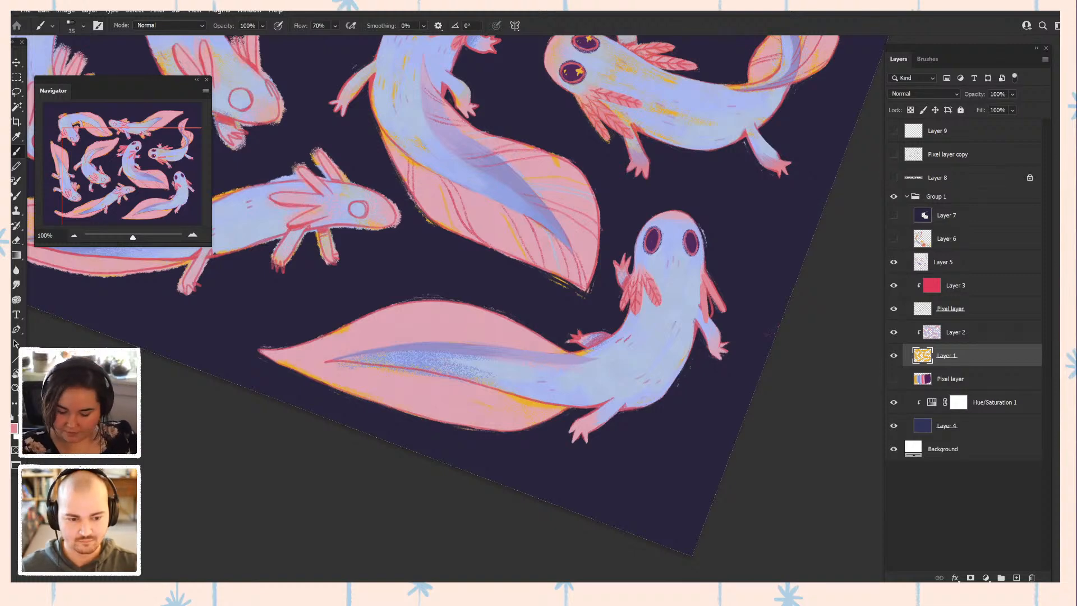
left_click(954, 238)
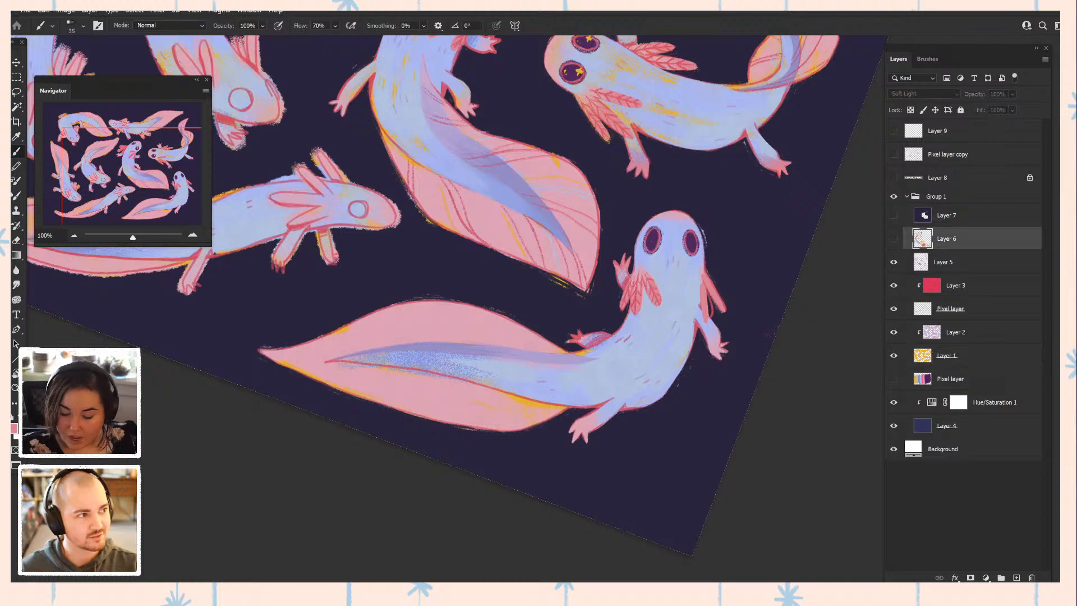
left_click(954, 262)
left_click(706, 309, "alt")
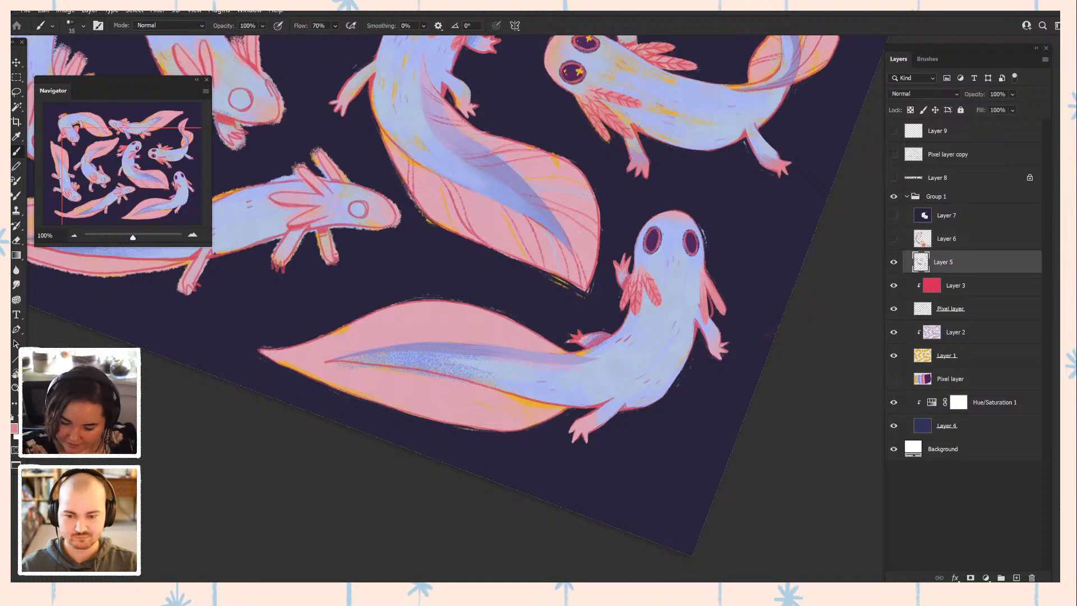
left_click(950, 308)
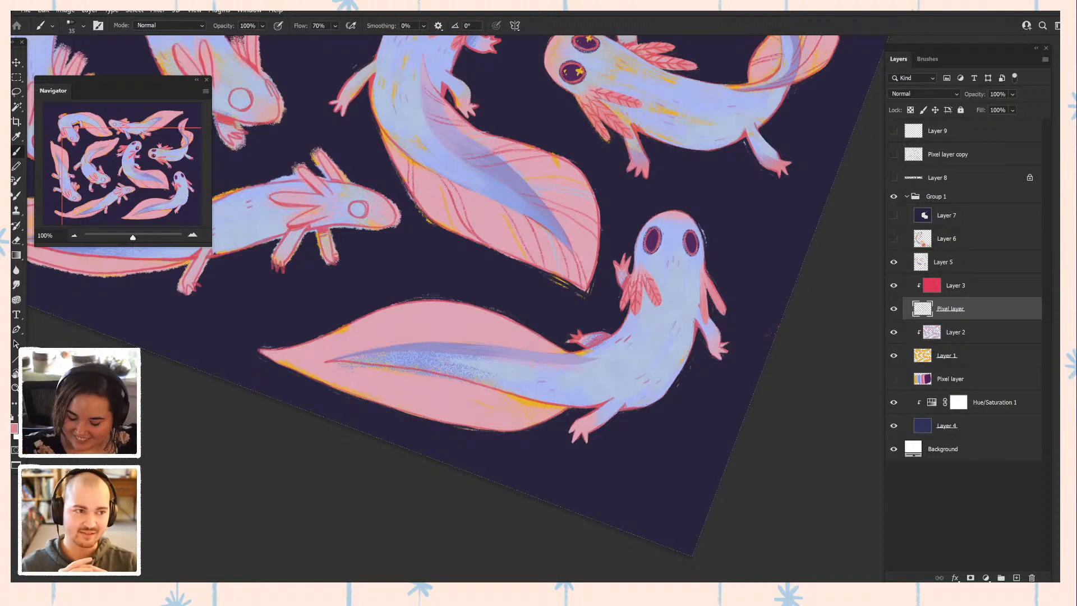
left_click(955, 332)
left_click(947, 262)
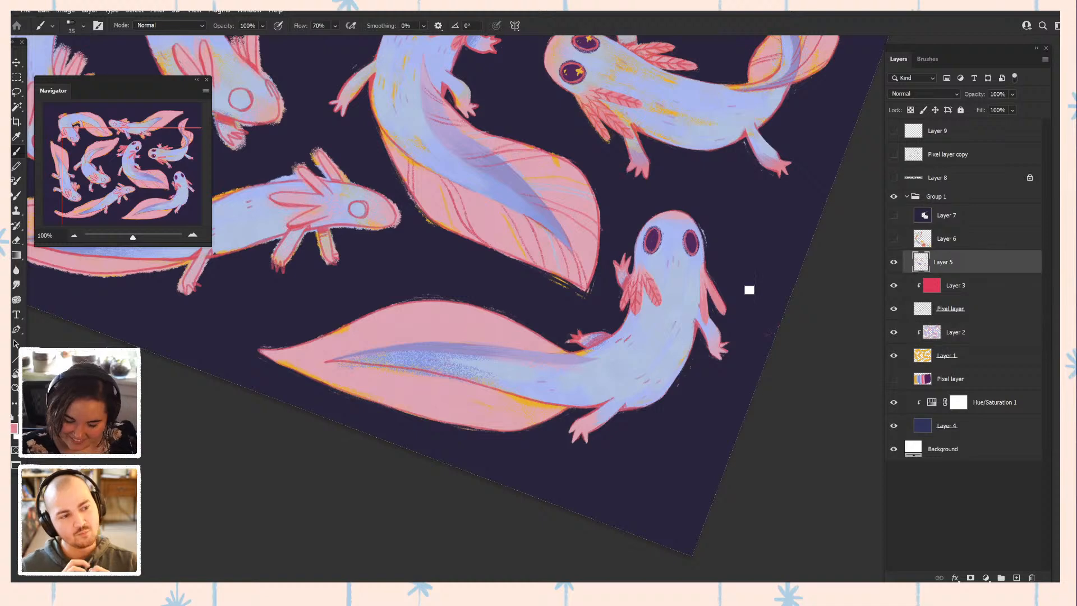
- Feather the lower axolotl's far-side gill fronds with coral strokes and clean their edges with sampled pink and body blue
left_click(697, 328, "alt")
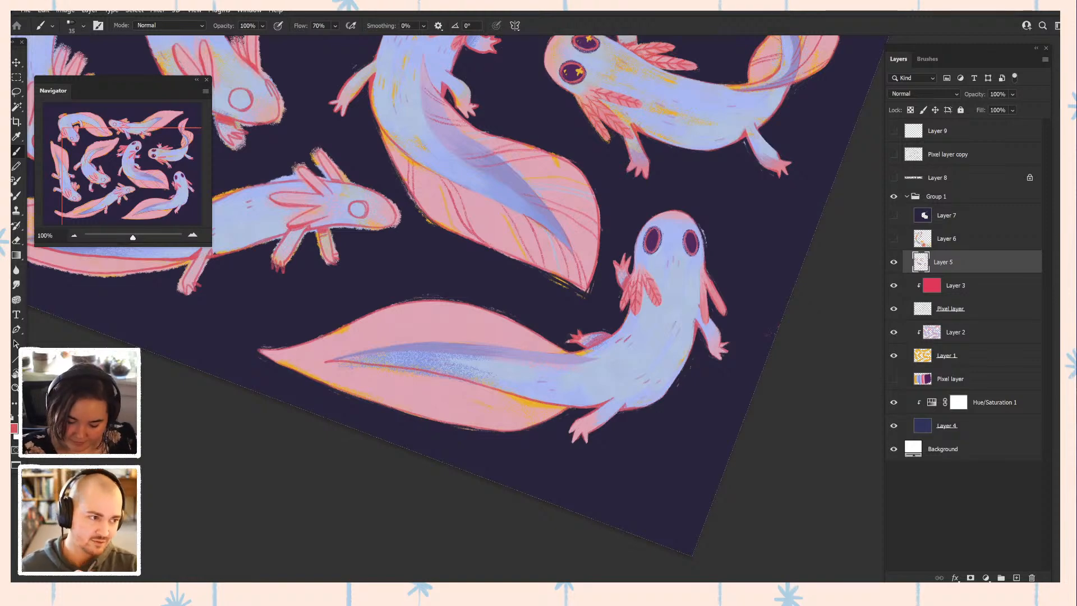
left_click(704, 329, "alt")
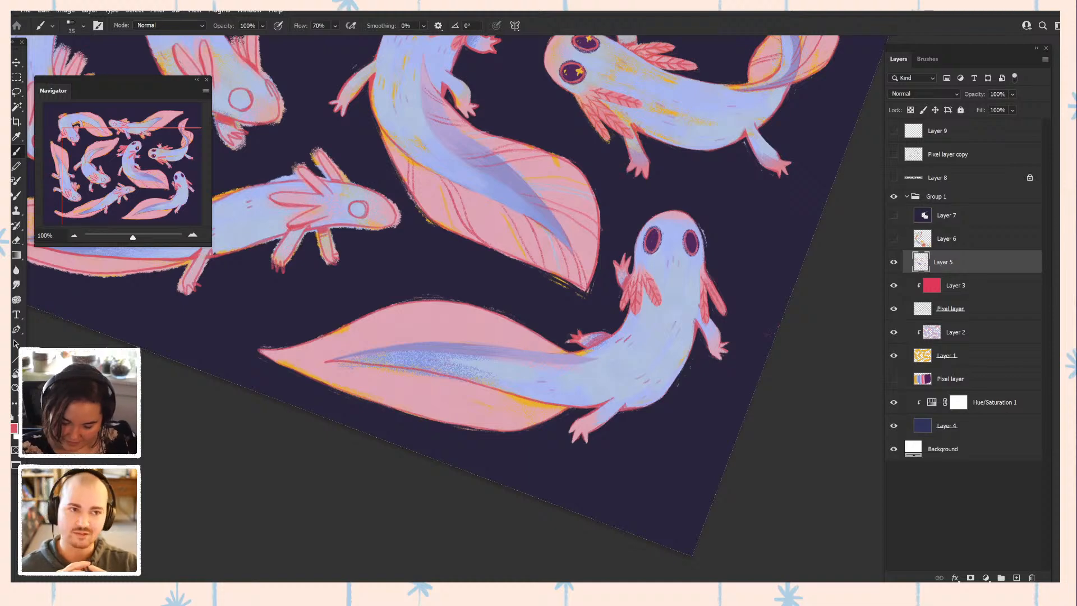
left_click(702, 298, "alt")
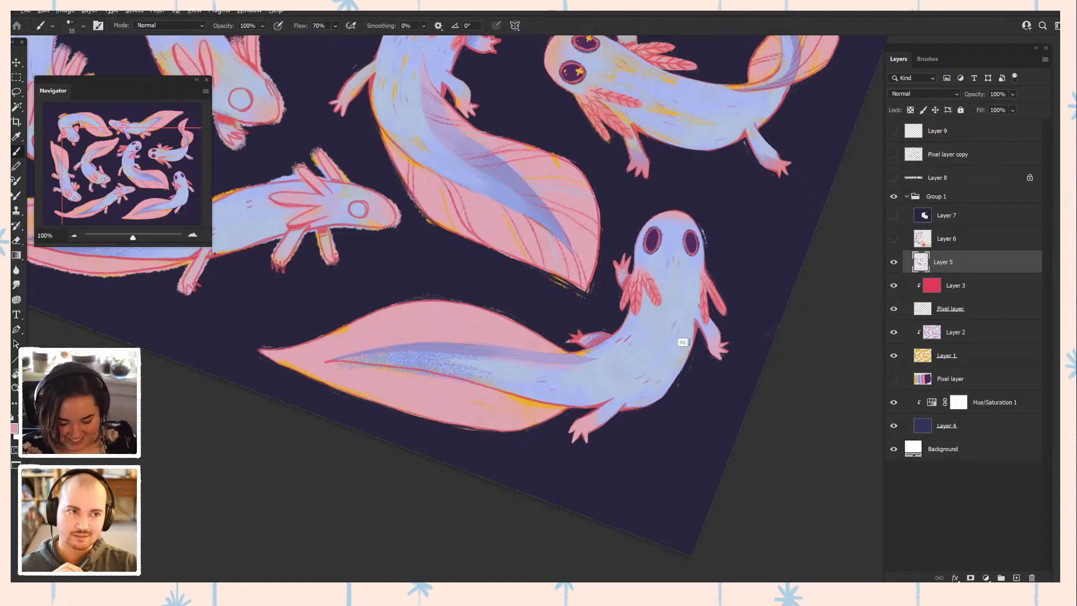
left_click(597, 413, "alt")
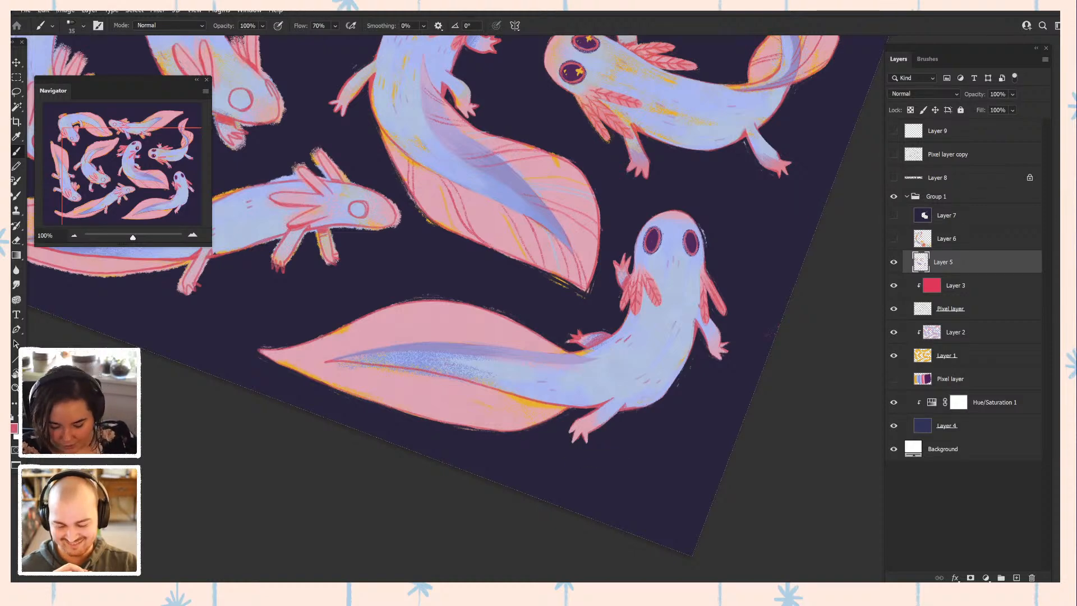
left_click(699, 288, "alt")
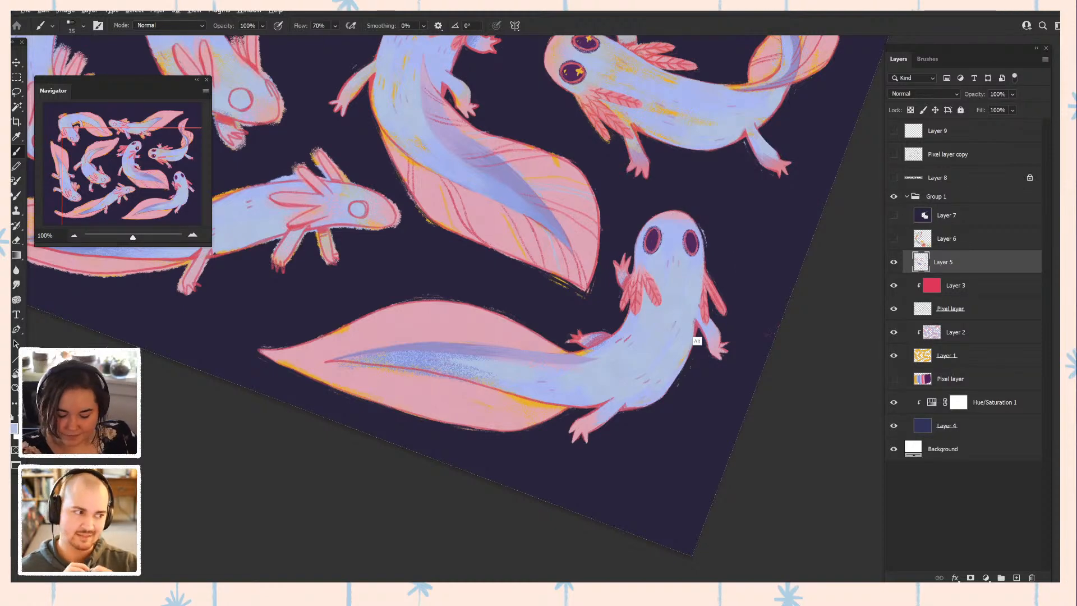
left_click(698, 342, "alt")
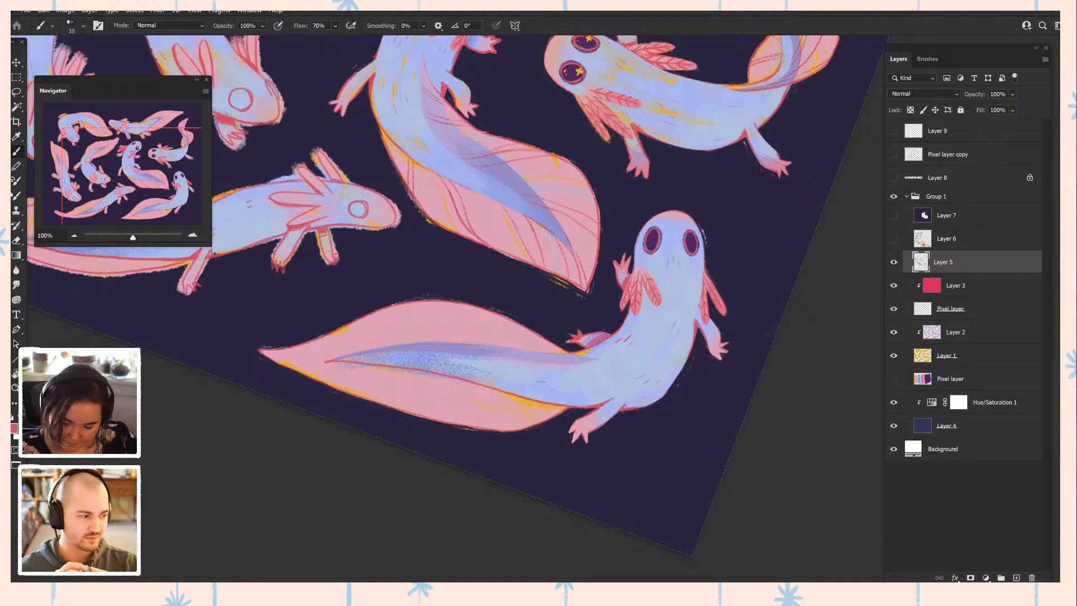
- Draw curved coral veins across the upper half of the lower axolotl's tail fin, from its outer edge towards the body
left_click_drag(448, 314, 505, 330)
left_click(469, 412, "alt")
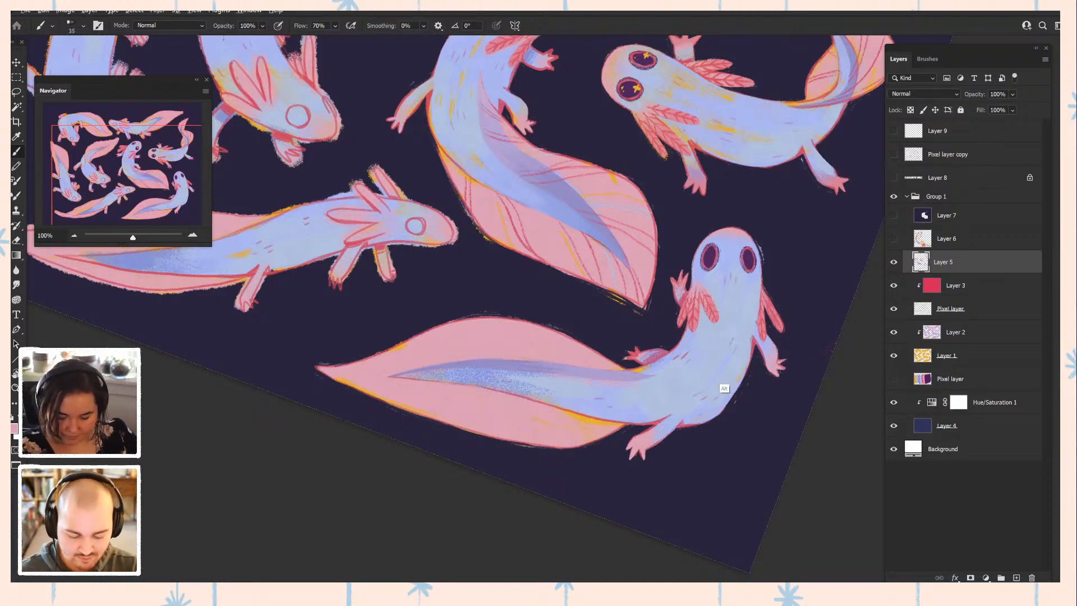
left_click(690, 158, "alt")
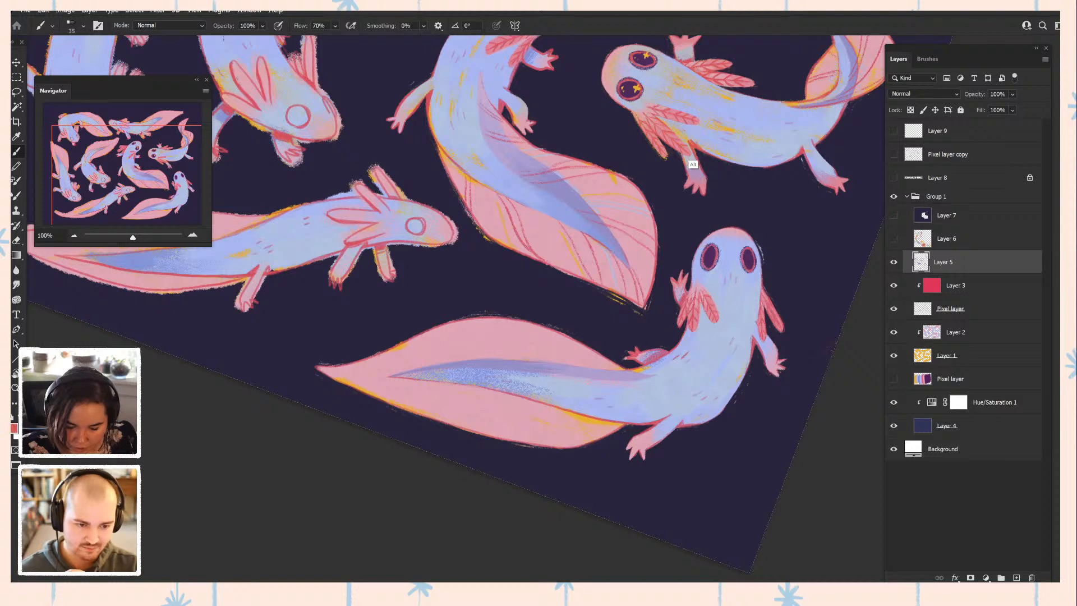
left_click_drag(690, 158, 715, 130)
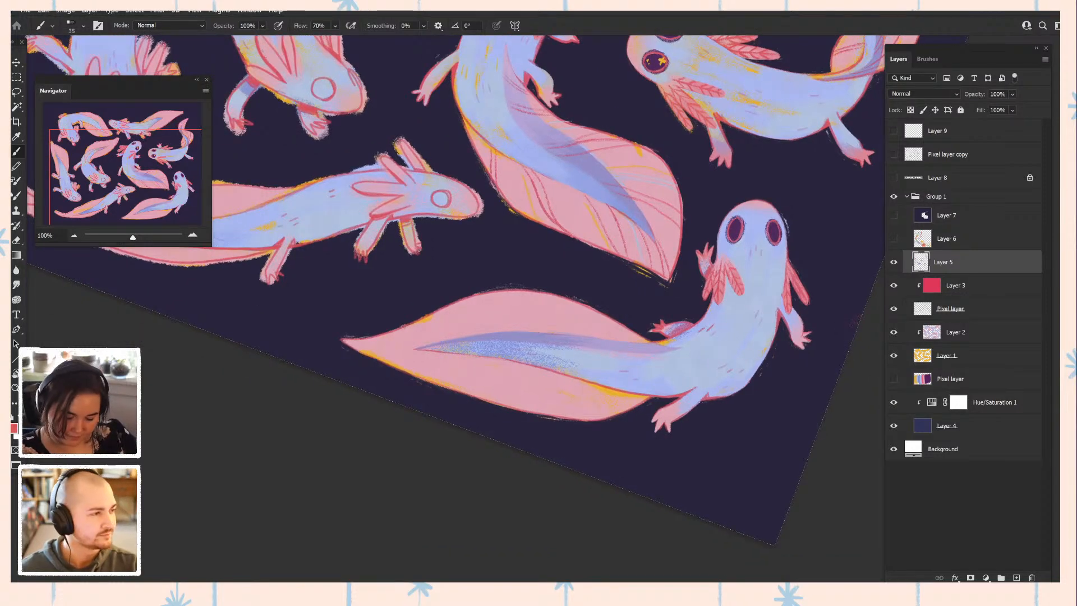
left_click_drag(555, 296, 597, 343)
key("ctrl+z")
left_click_drag(557, 296, 591, 341)
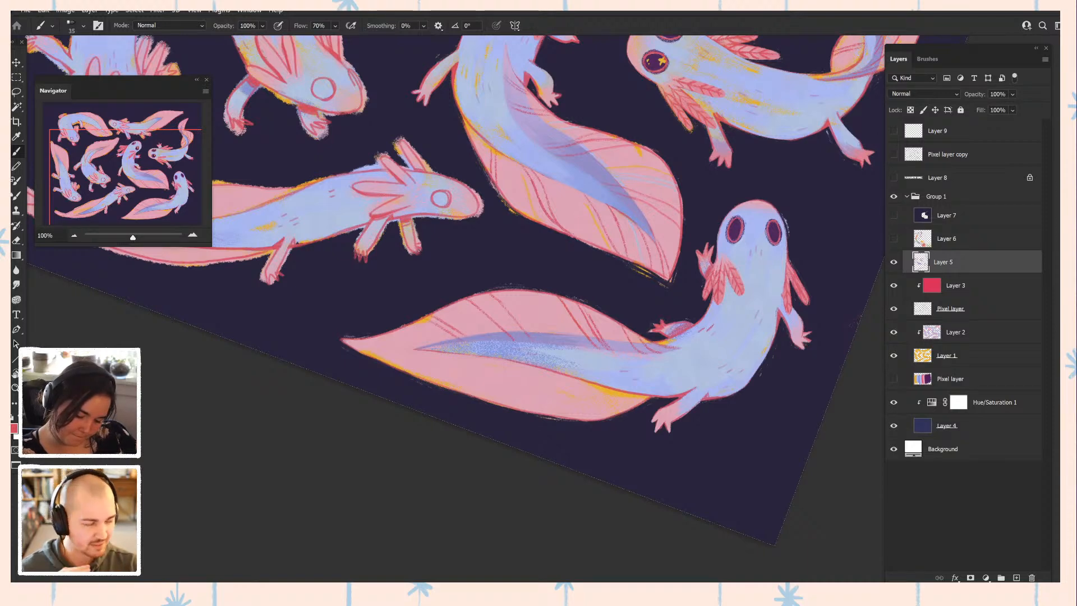
- Draw coral veins across the other half of the lower axolotl's tail fin and touch up the fin with sampled pink
key("r")
left_click_drag(730, 314, 667, 455)
key("b")
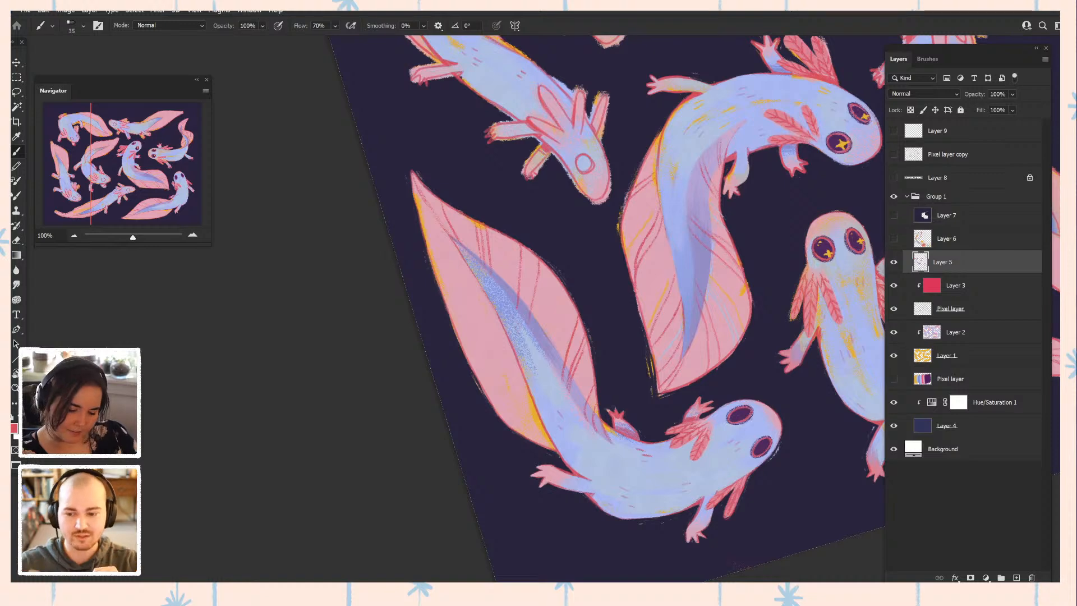
left_click(435, 223, "alt")
left_click(434, 224, "alt")
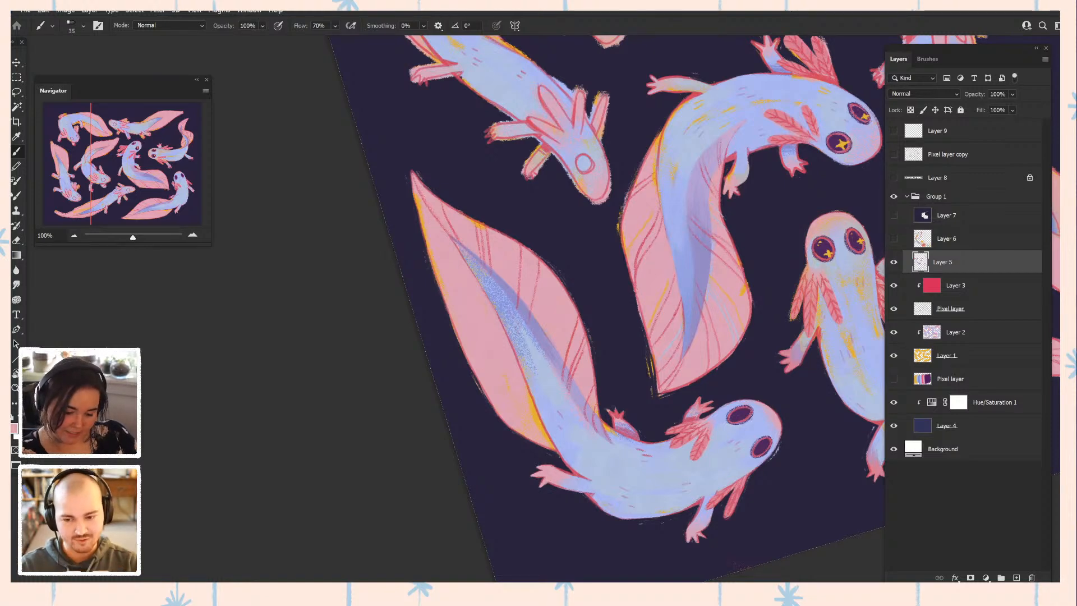
left_click(736, 178, "alt")
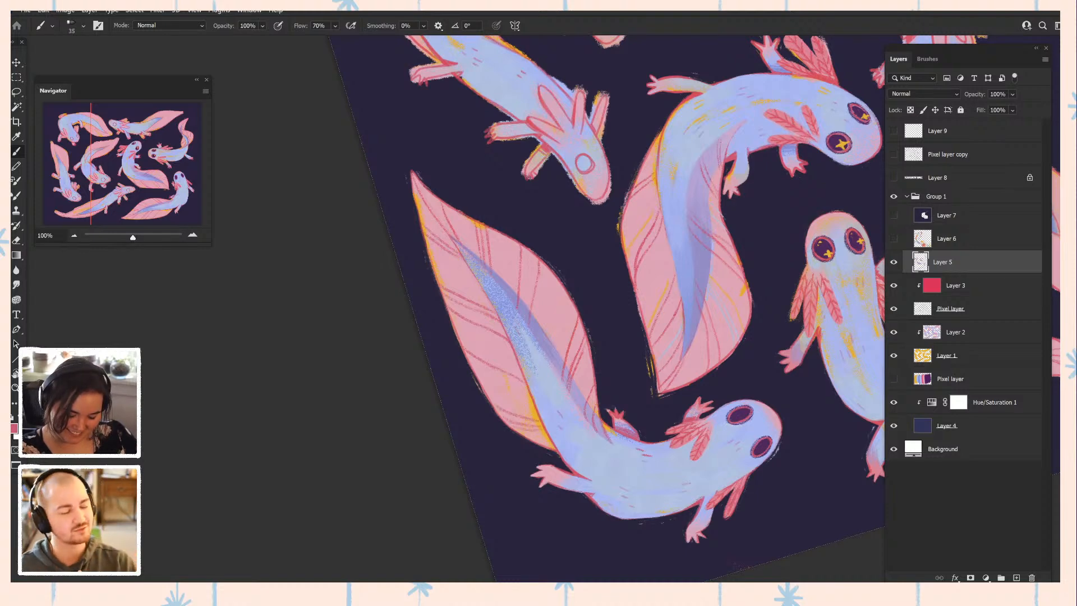
left_click_drag(645, 314, 459, 293)
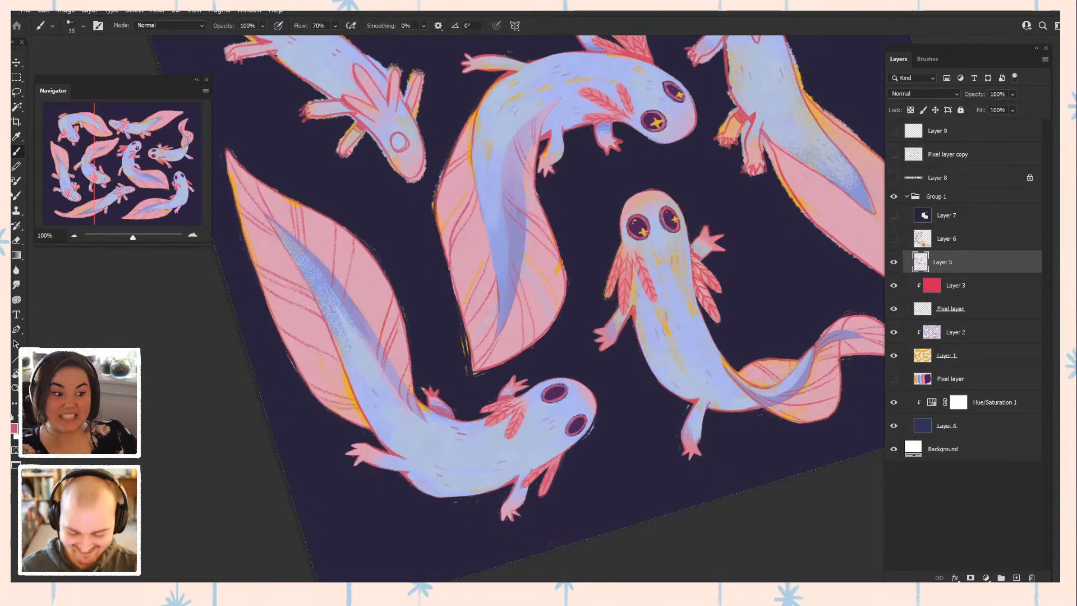
- Touch up the lower axolotl's far hind leg and tail base with sampled pink and body blue on Layer 5
left_click_drag(538, 359, 560, 310)
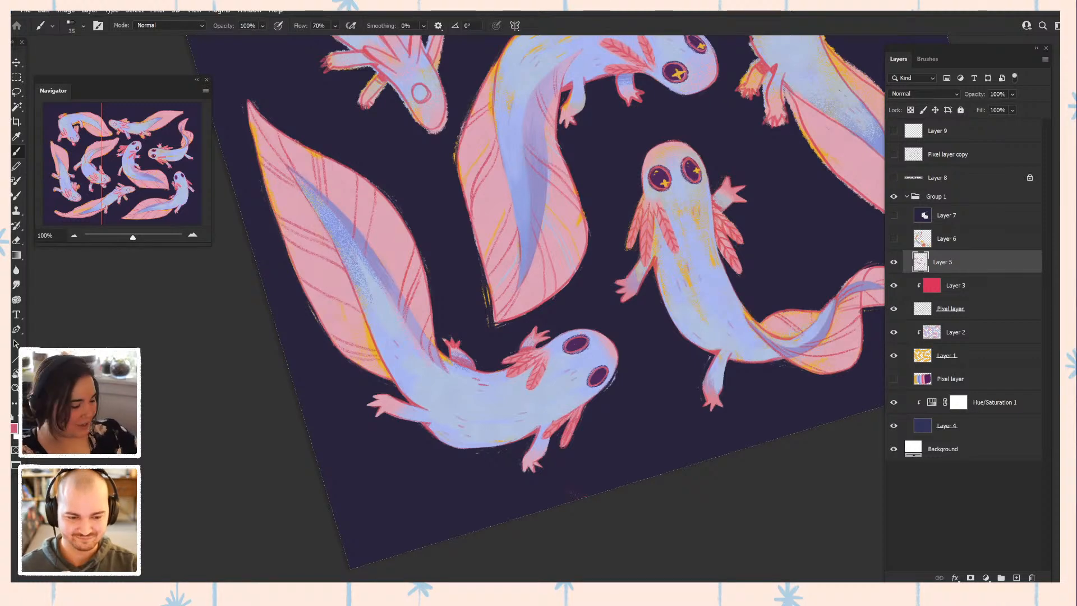
key("r")
left_click_drag(505, 337, 533, 307)
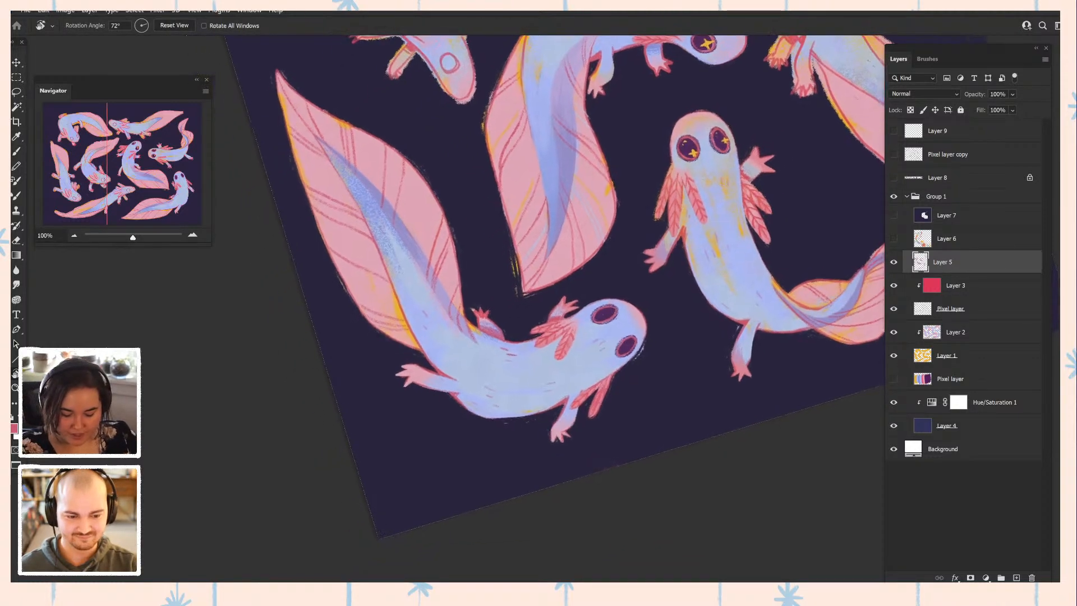
left_click_drag(653, 406, 659, 245)
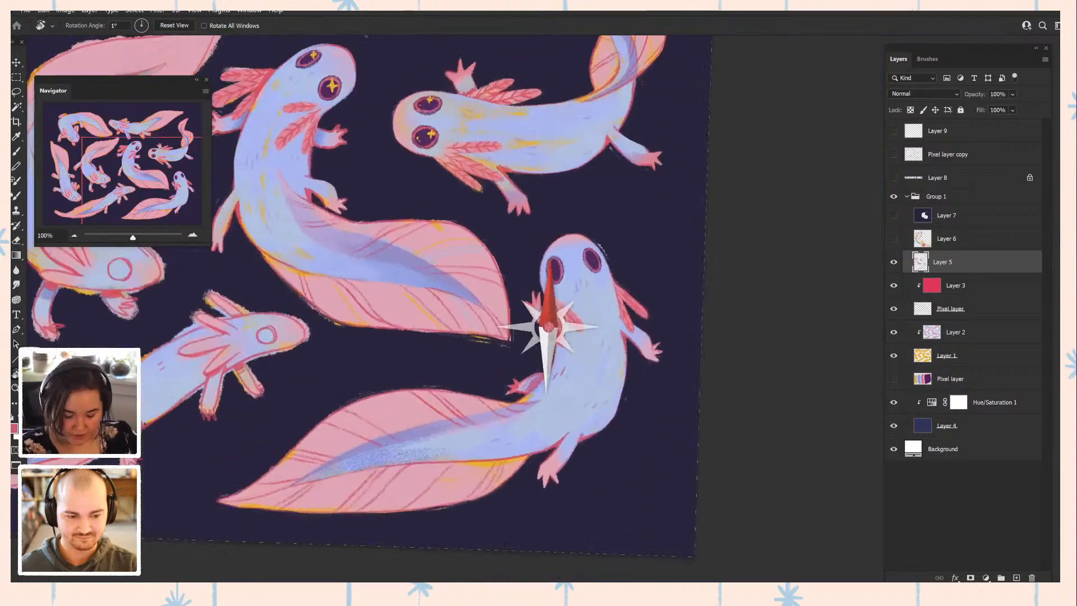
left_click_drag(505, 336, 592, 333)
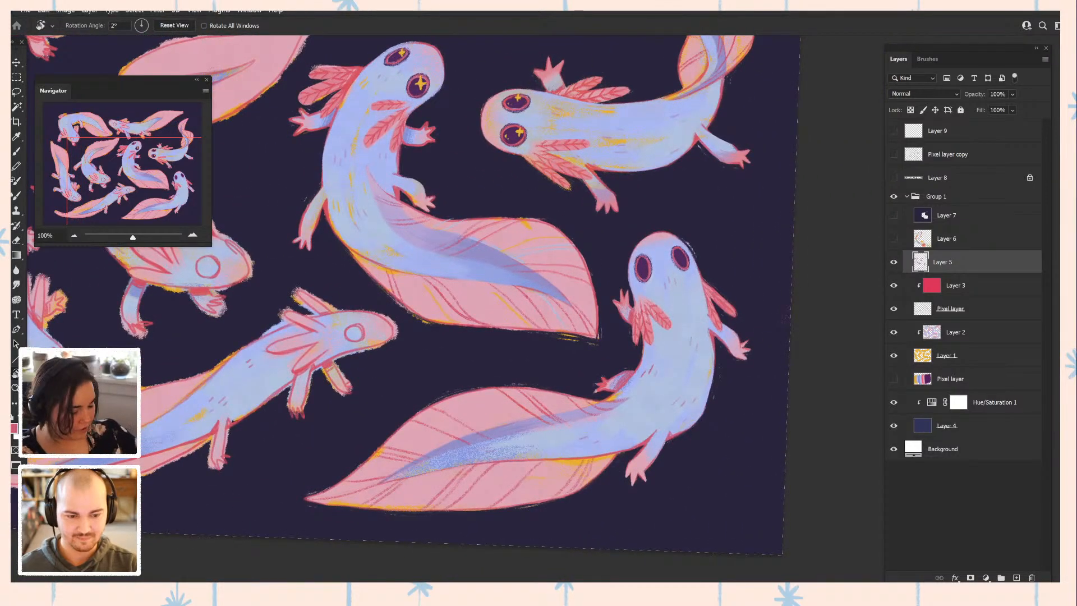
key("b")
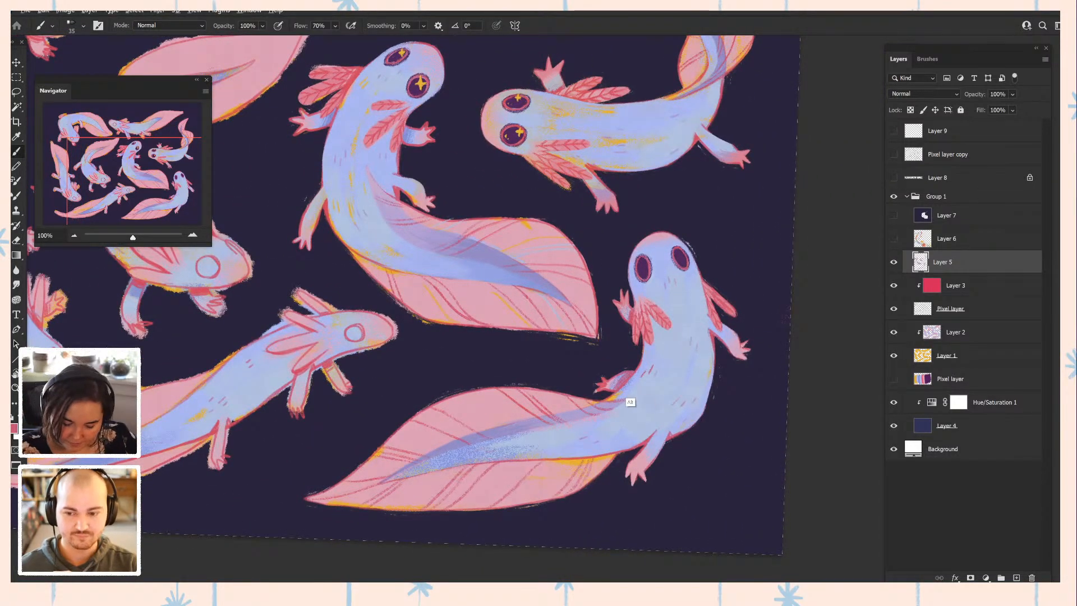
left_click(608, 387, "alt")
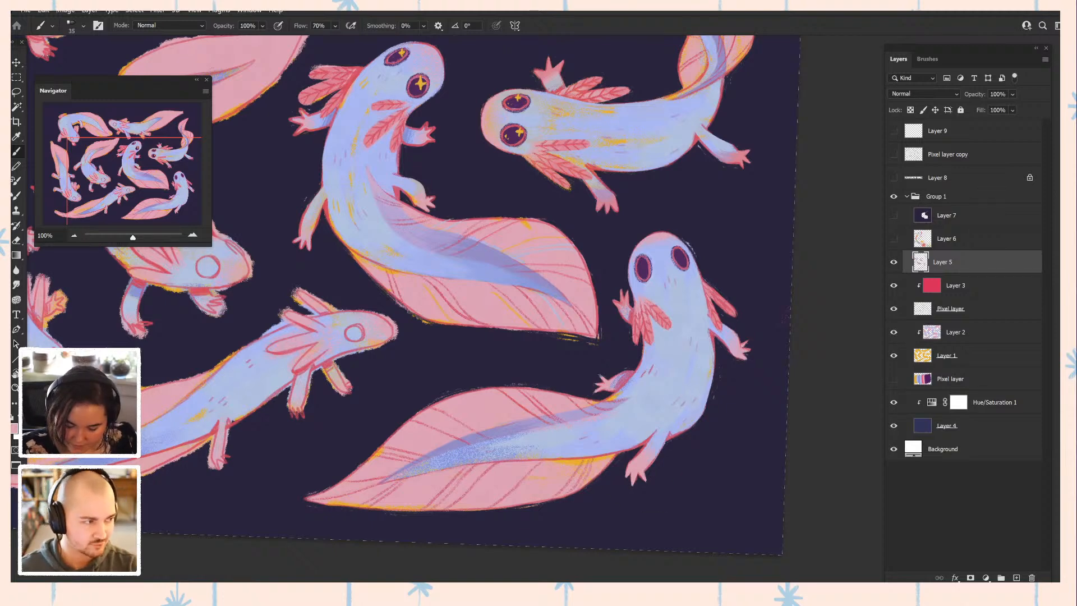
left_click(616, 456, "alt")
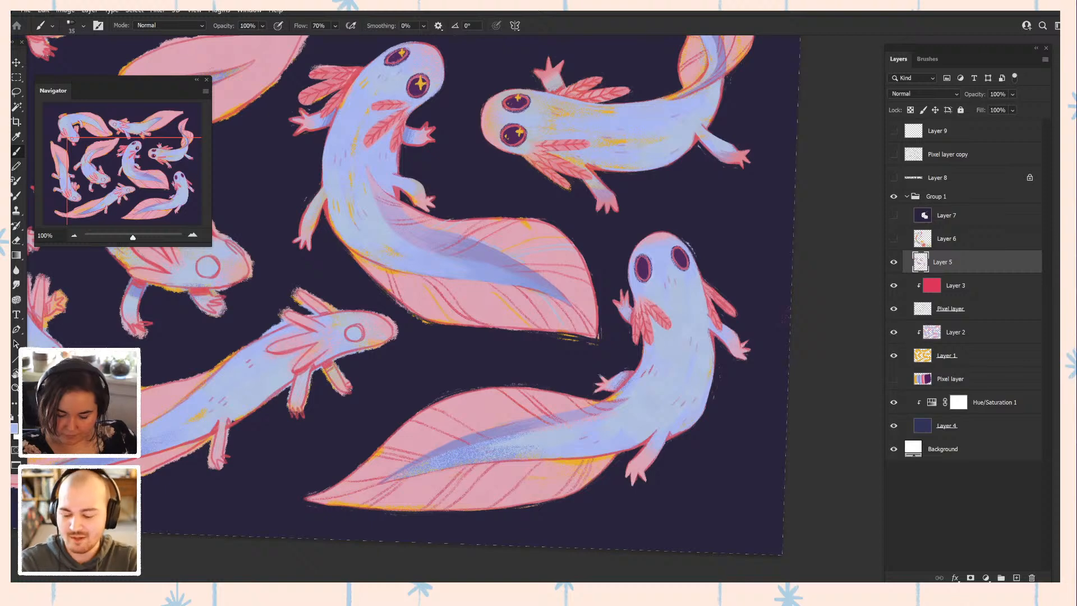
- Paint sampled-yellow sparkle highlights in both eyes of the lower axolotl
left_click_drag(477, 303, 494, 314)
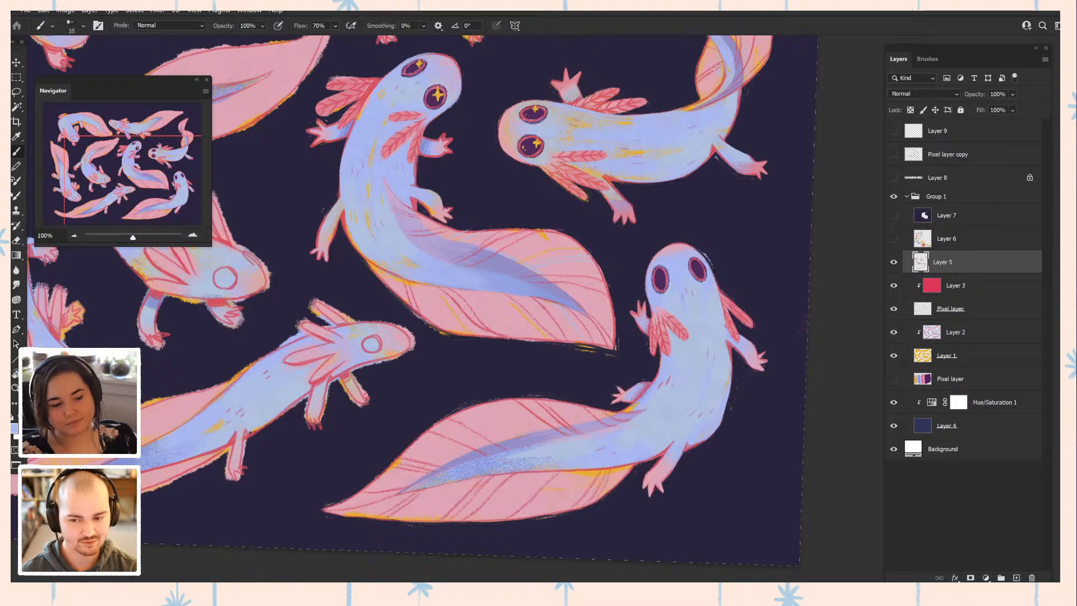
left_click_drag(530, 156, 595, 137)
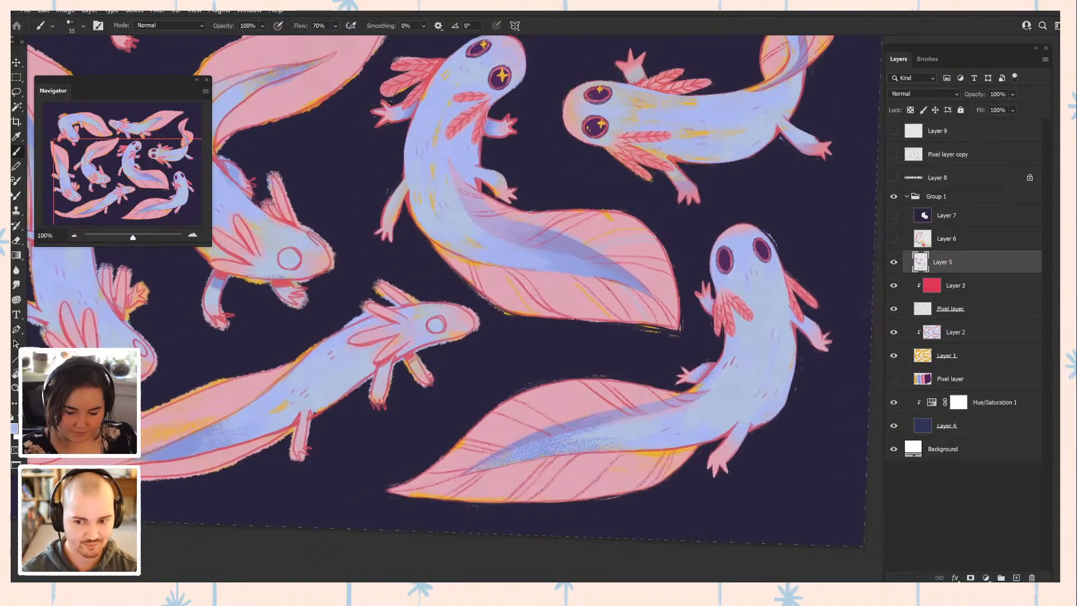
left_click(601, 124, "alt")
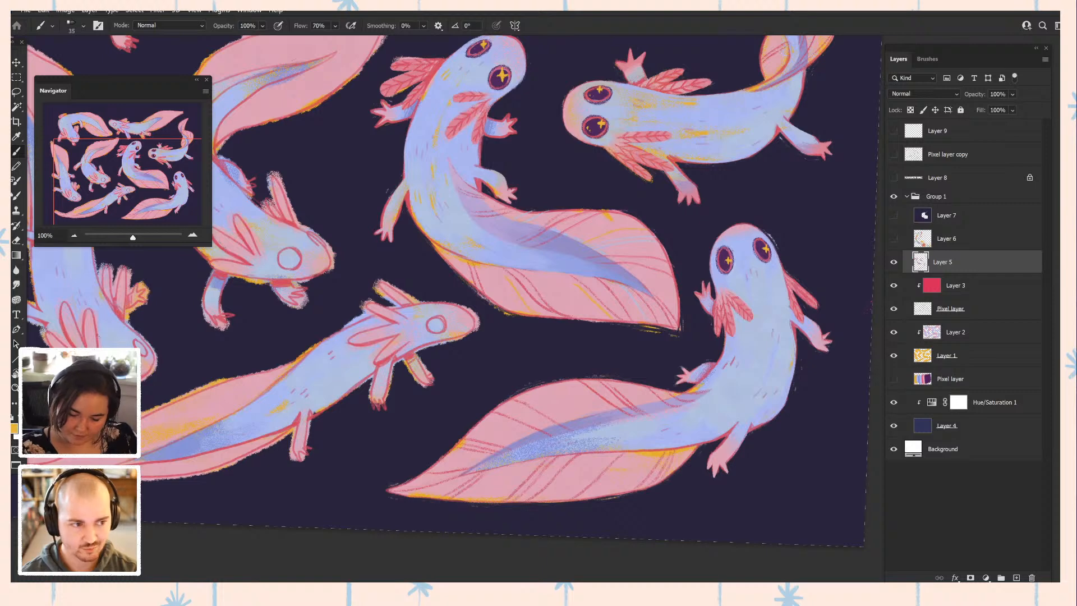
- Fill the eye of the bottom-centre axolotl with sampled dark purple and ring it with a sampled coral outline
left_click_drag(359, 292, 557, 308)
left_click(696, 103, "alt")
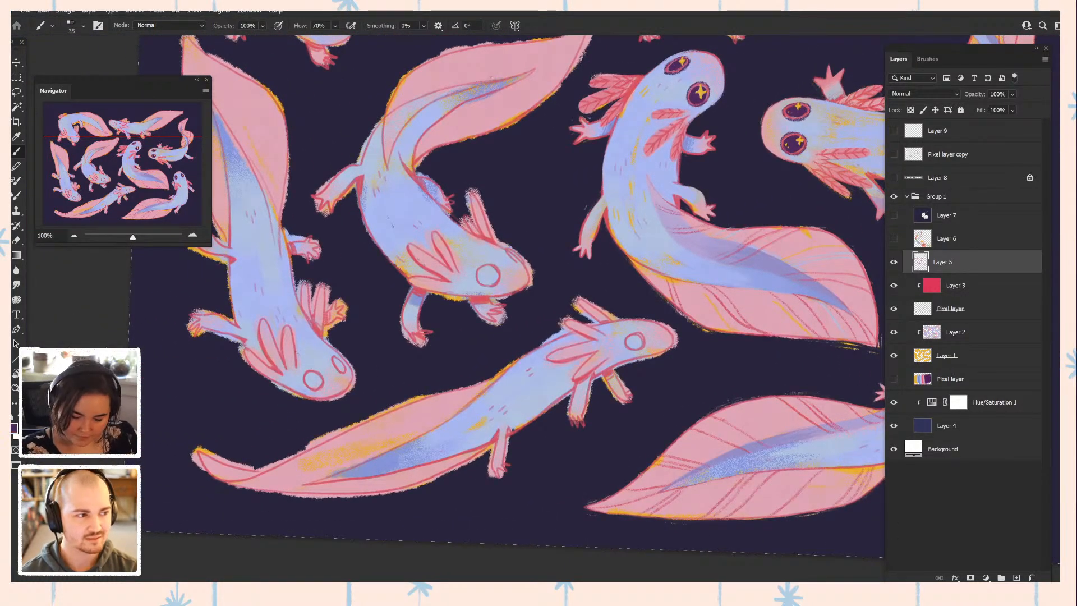
left_click_drag(631, 336, 634, 340)
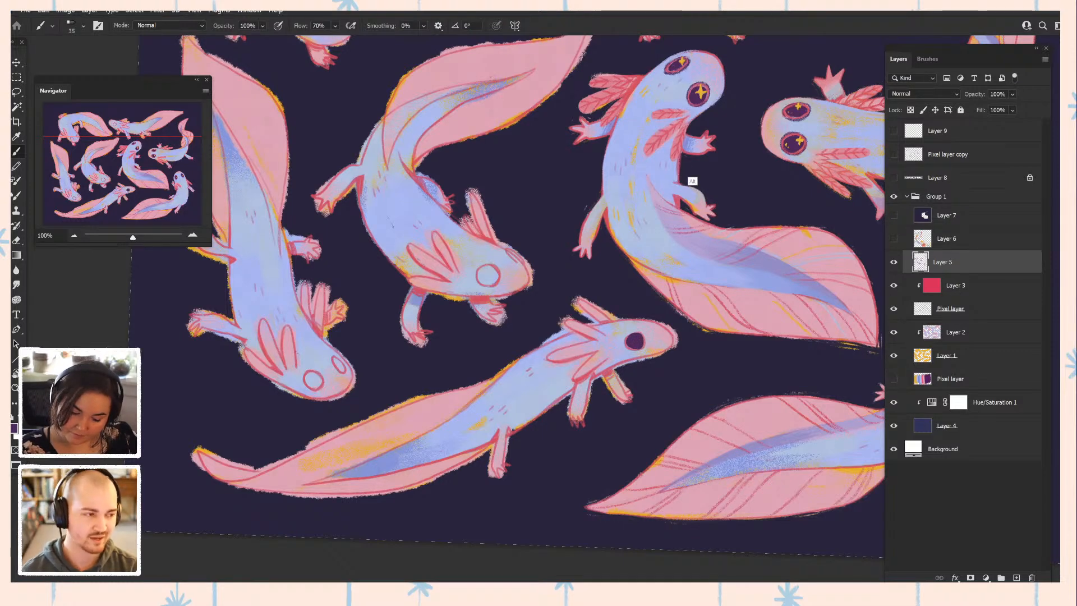
left_click(666, 133, "alt")
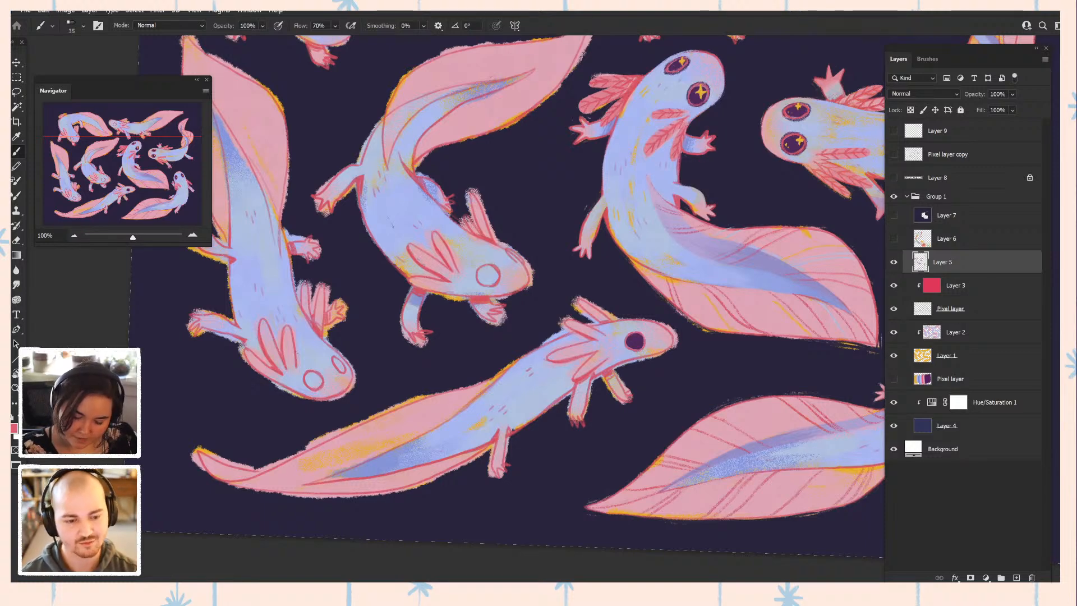
left_click(634, 344, "alt")
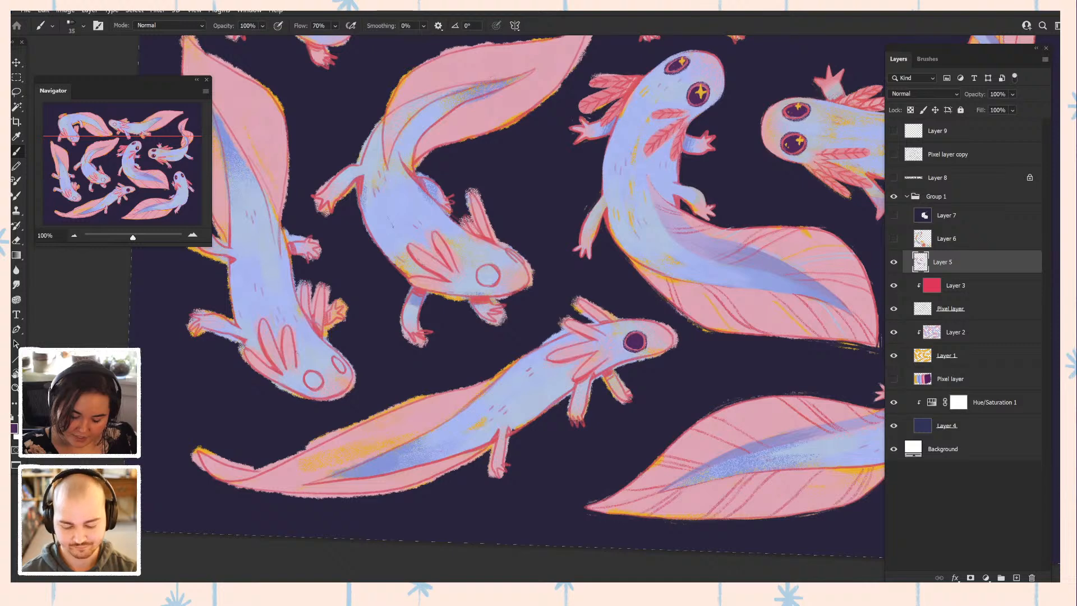
left_click(636, 346, "alt")
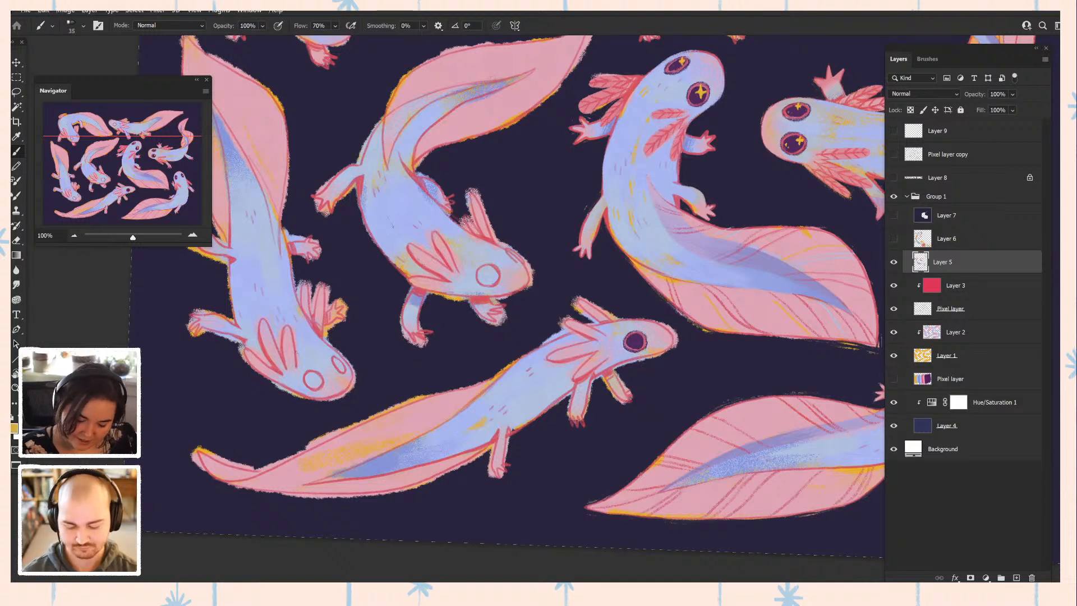
- Touch up the bottom-centre axolotl's face and snout with sampled body blue and pink
left_click(621, 374, "alt")
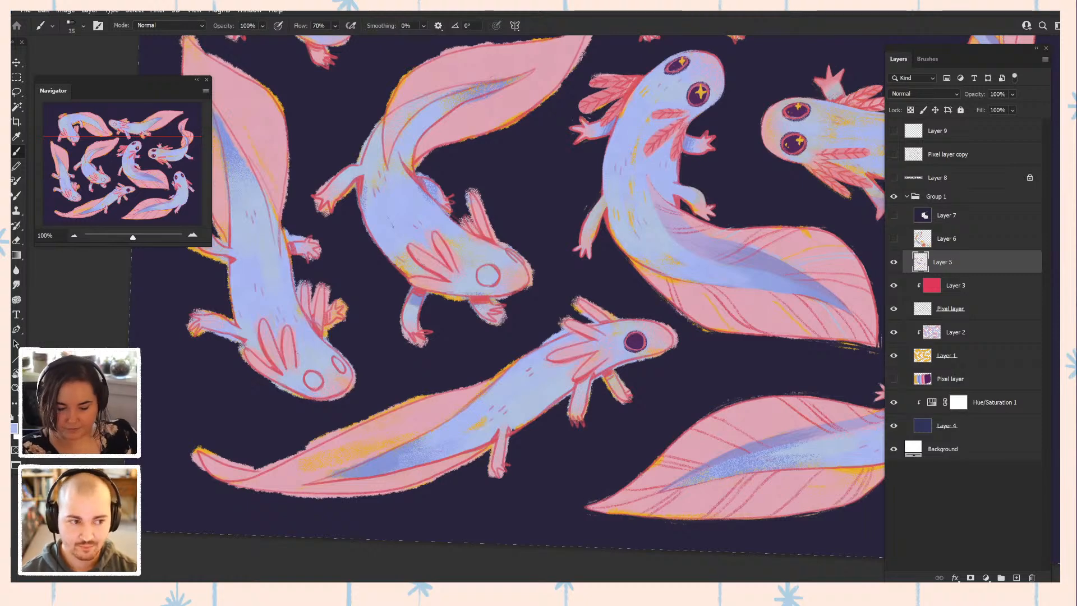
key("alt")
left_click(658, 358, "alt")
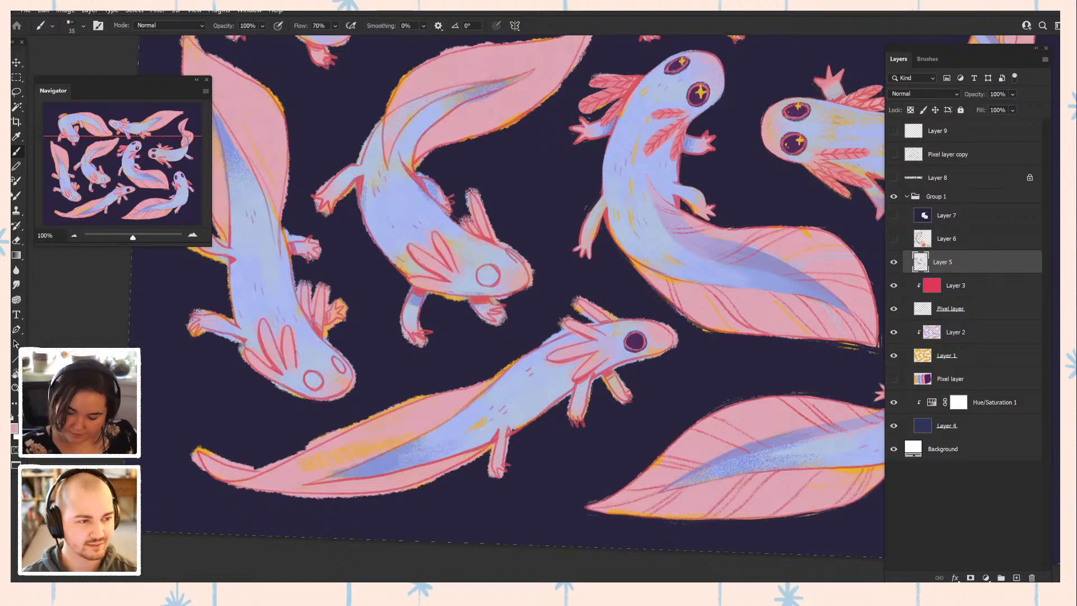
- Clean up the silhouette of the bottom-centre axolotl's head, upper gill area and far front leg on Layer 1
left_click(957, 356)
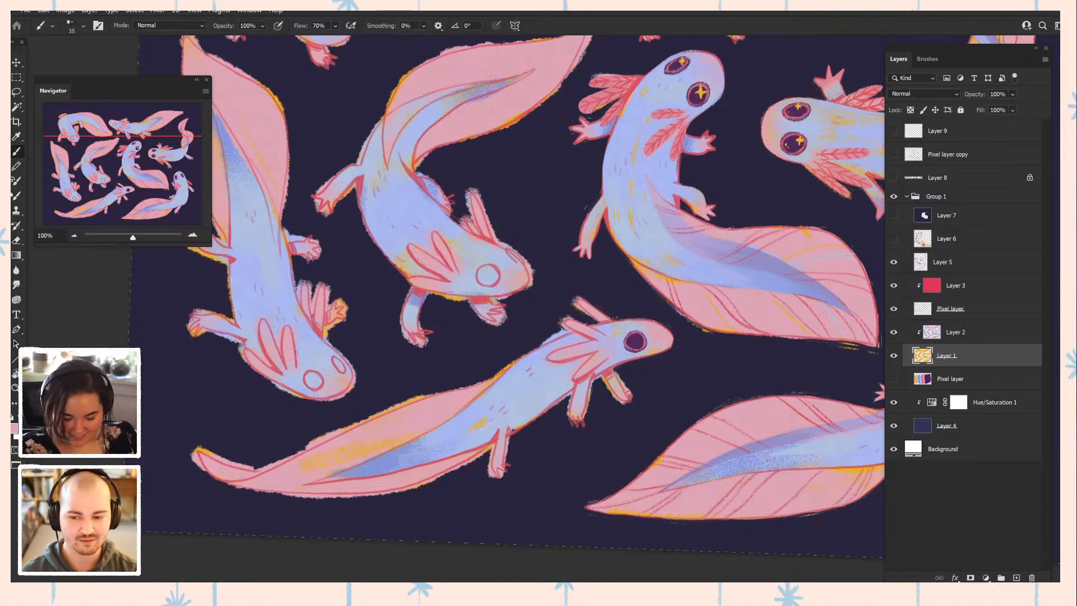
left_click_drag(570, 324, 547, 339)
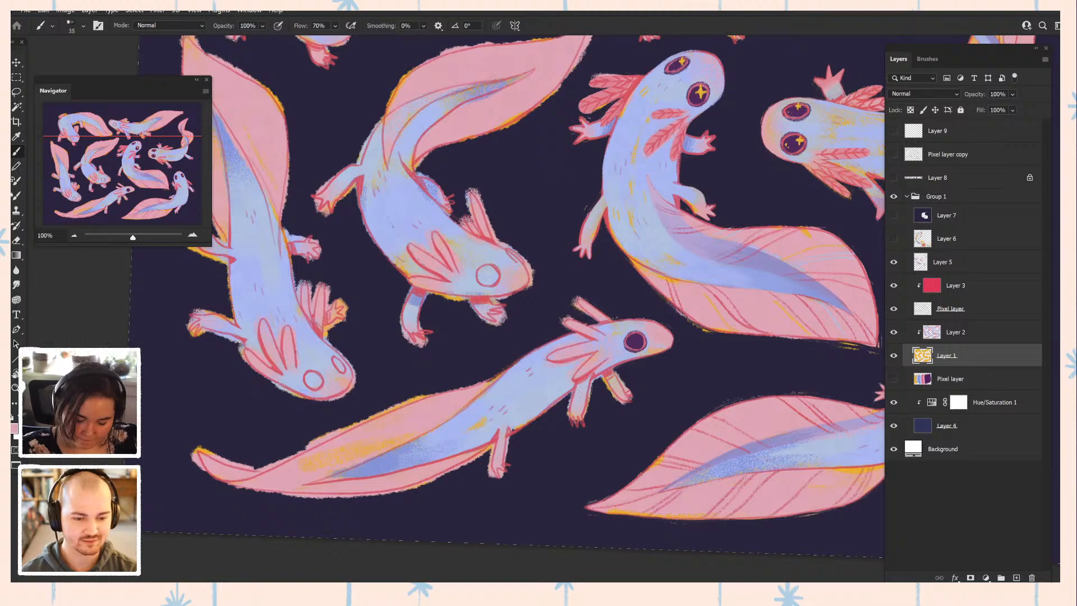
key("Tab")
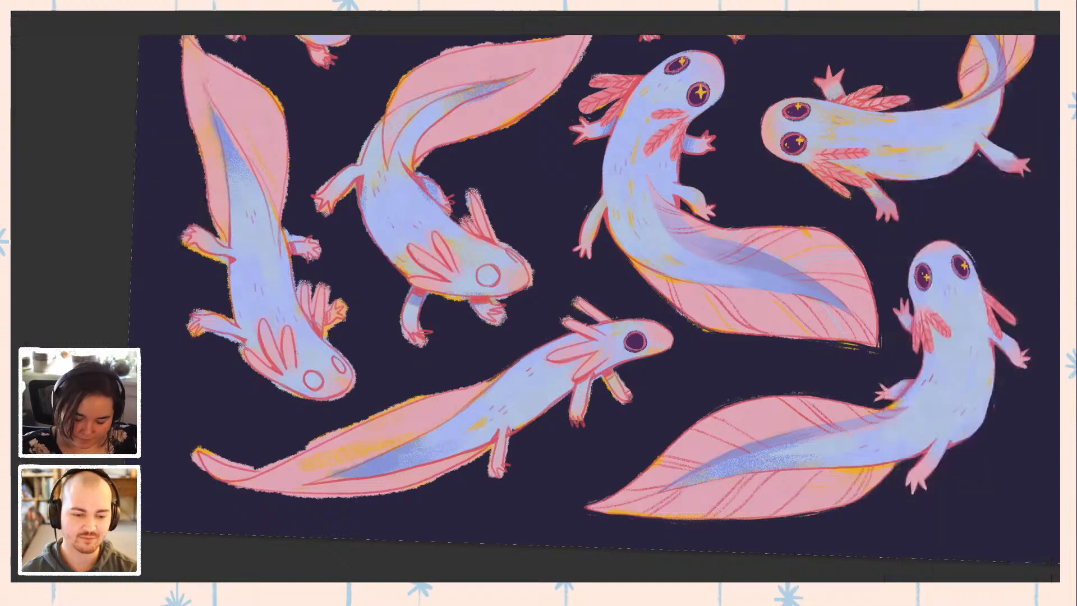
key("Tab")
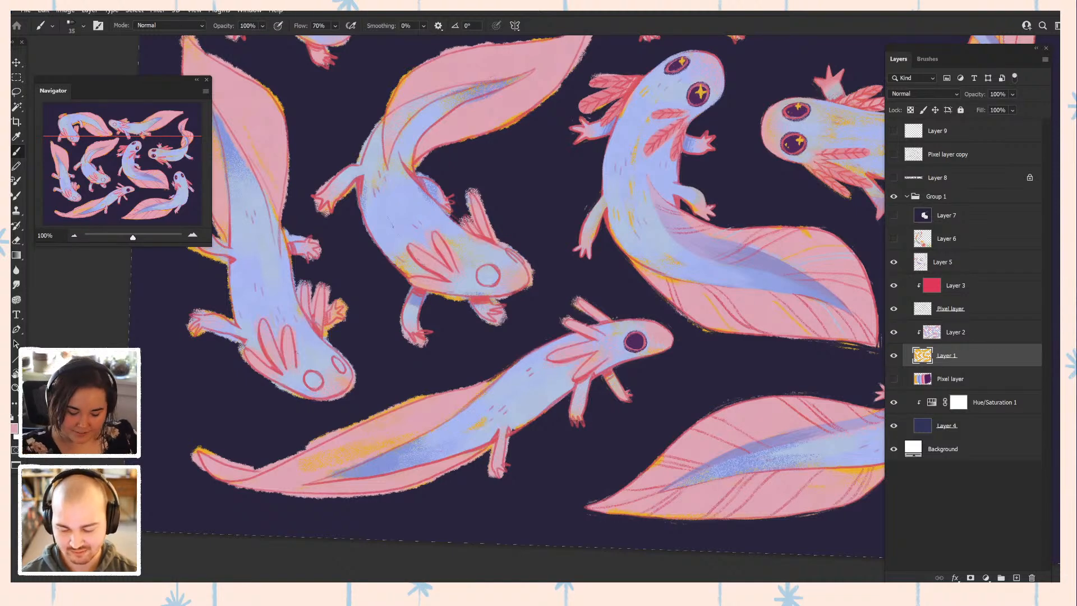
- Make Layer 5 active again and show the pixel layer that holds the colour palette swatches
left_click_drag(505, 269, 424, 353)
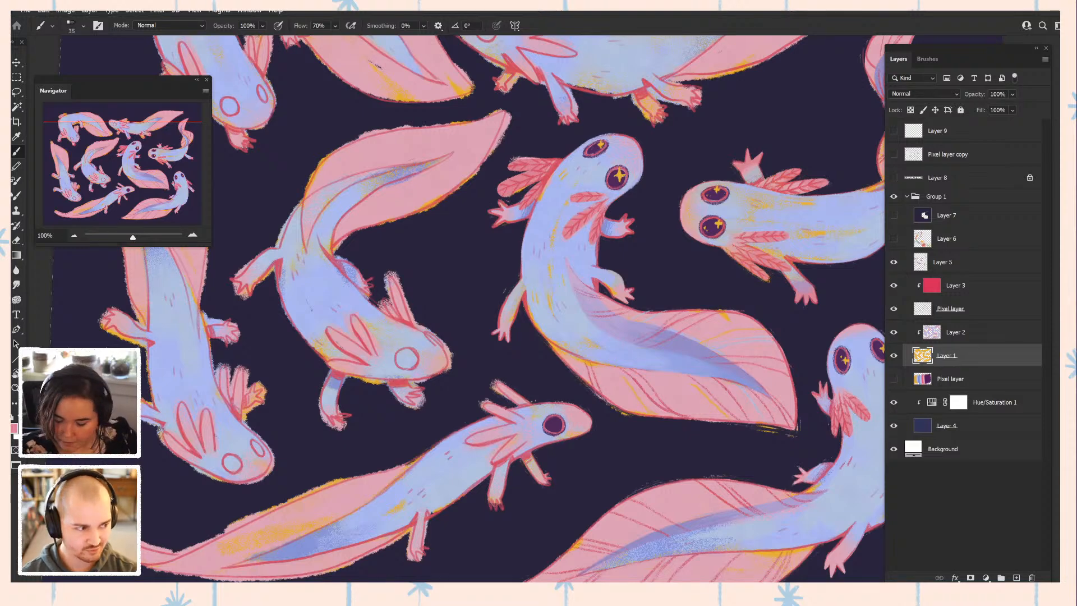
left_click(956, 333)
left_click(944, 262)
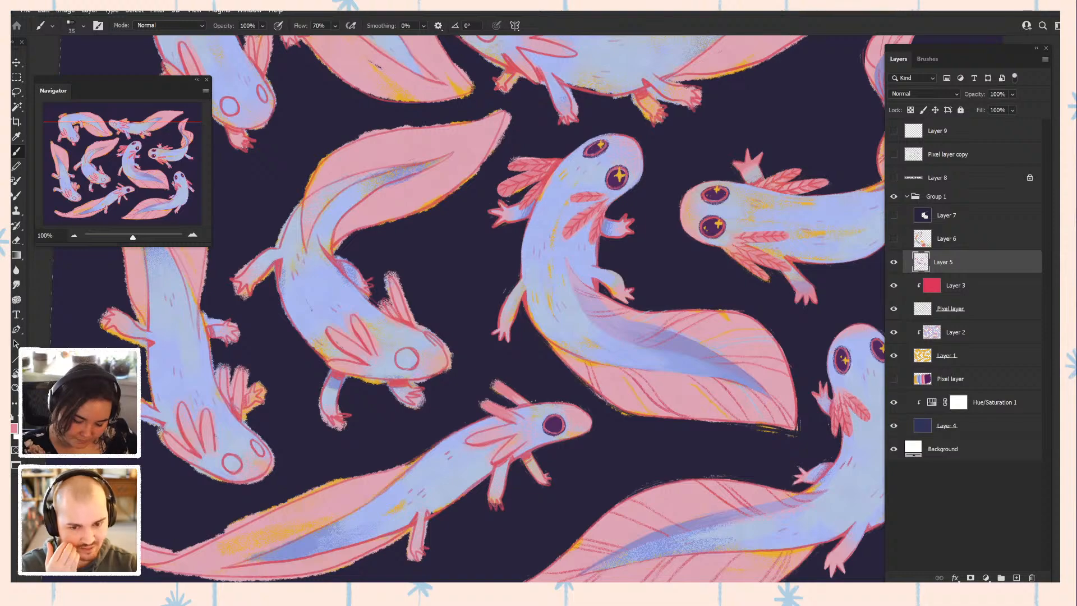
left_click_drag(572, 121, 398, 487)
left_click(894, 378)
left_click_drag(404, 415, 570, 291)
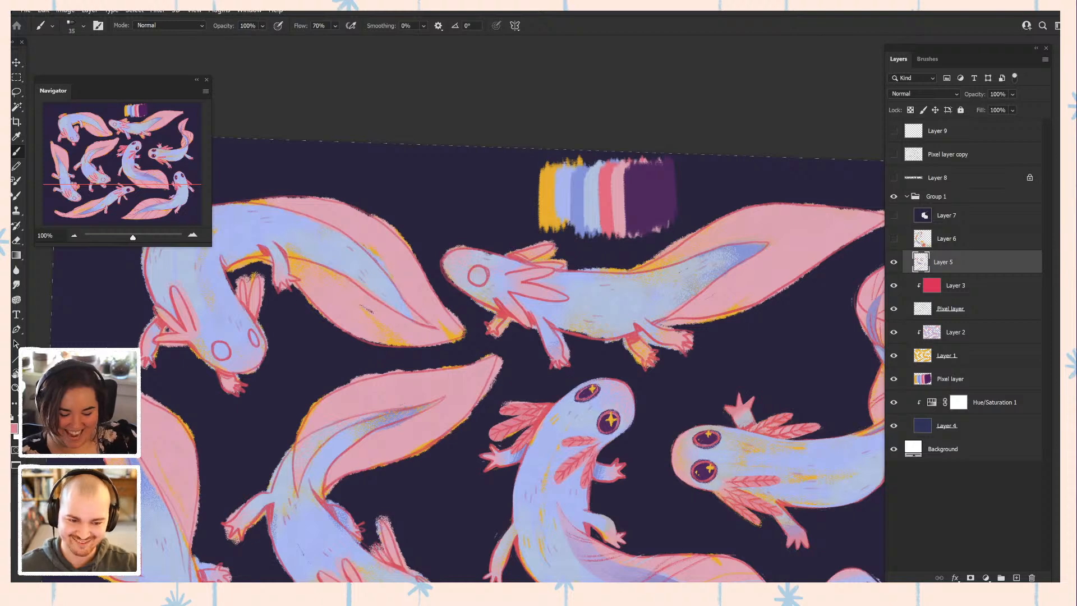
left_click_drag(465, 359, 541, 254)
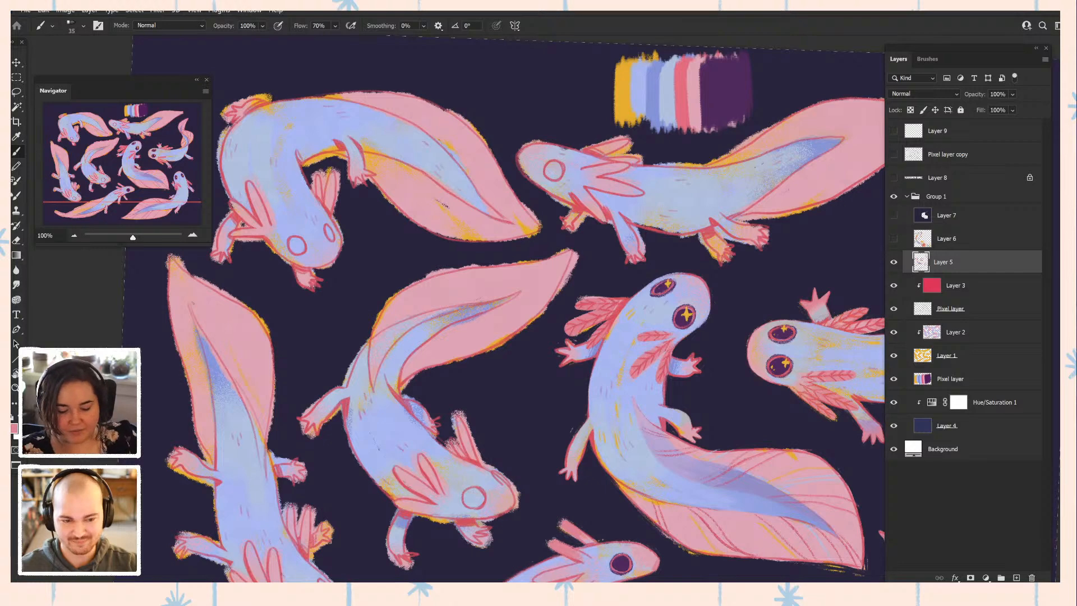
mouse_move(527, 269)
left_mouse_down()
mouse_move(502, 346)
mouse_move(507, 326)
mouse_move(561, 273)
mouse_move(559, 254)
mouse_move(589, 238)
left_mouse_up()
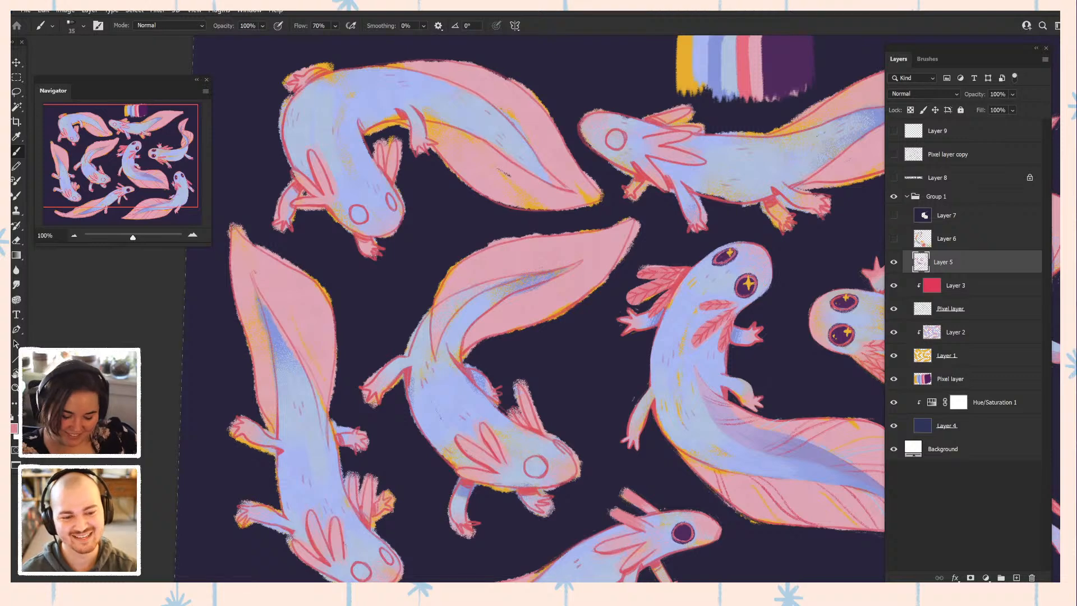
- Fill the bottom-centre axolotl's near-side gill fronds with pink and tidy the gills and face with sampled pink and body blue
scroll(622, 460, "down", 3)
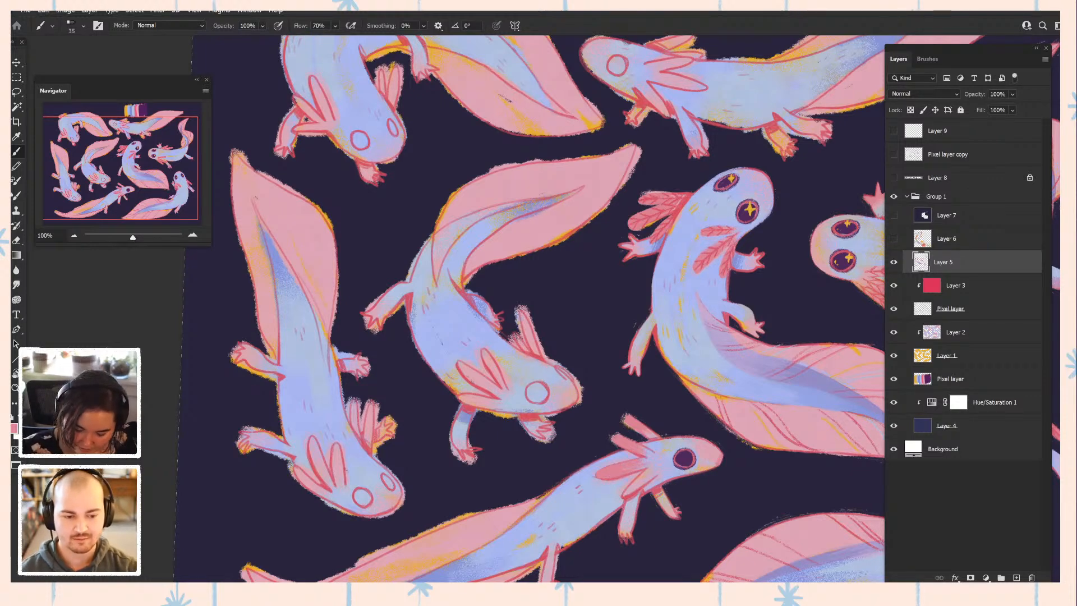
left_click(645, 496, "alt")
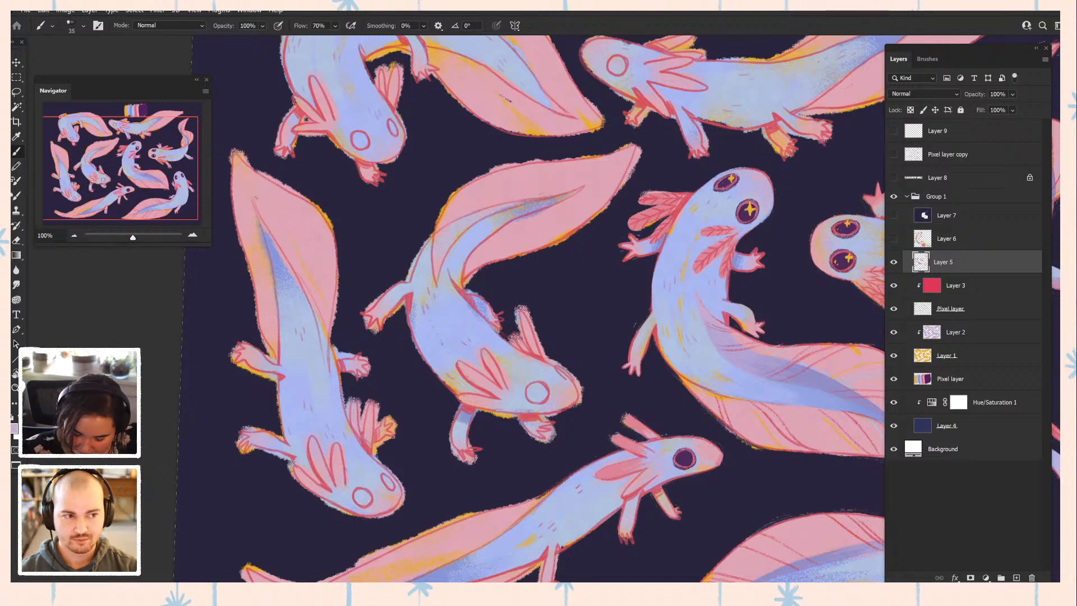
left_click(709, 453, "alt")
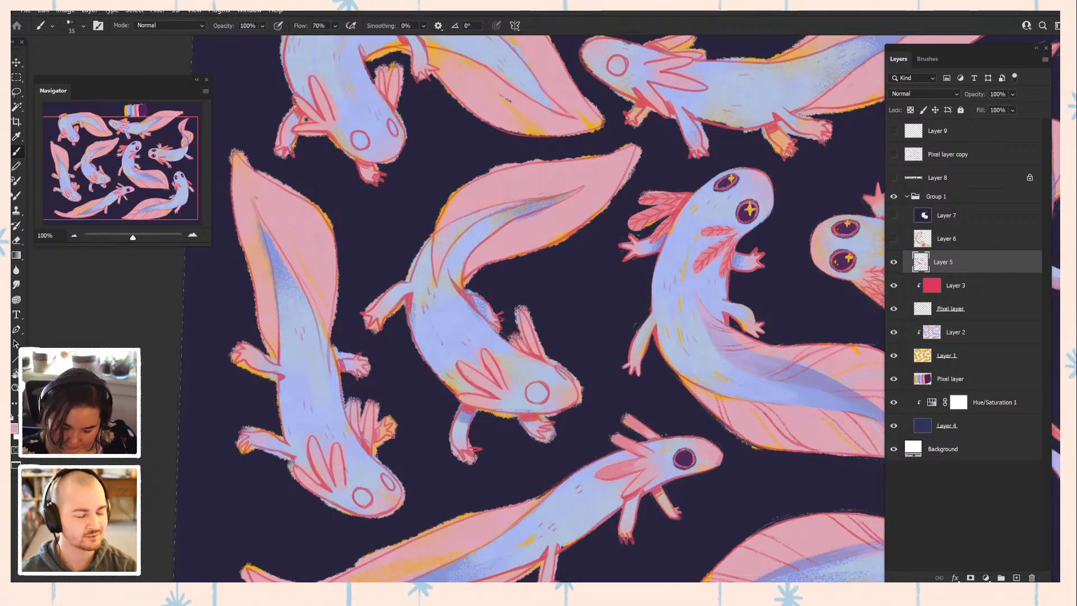
left_click(628, 464, "alt")
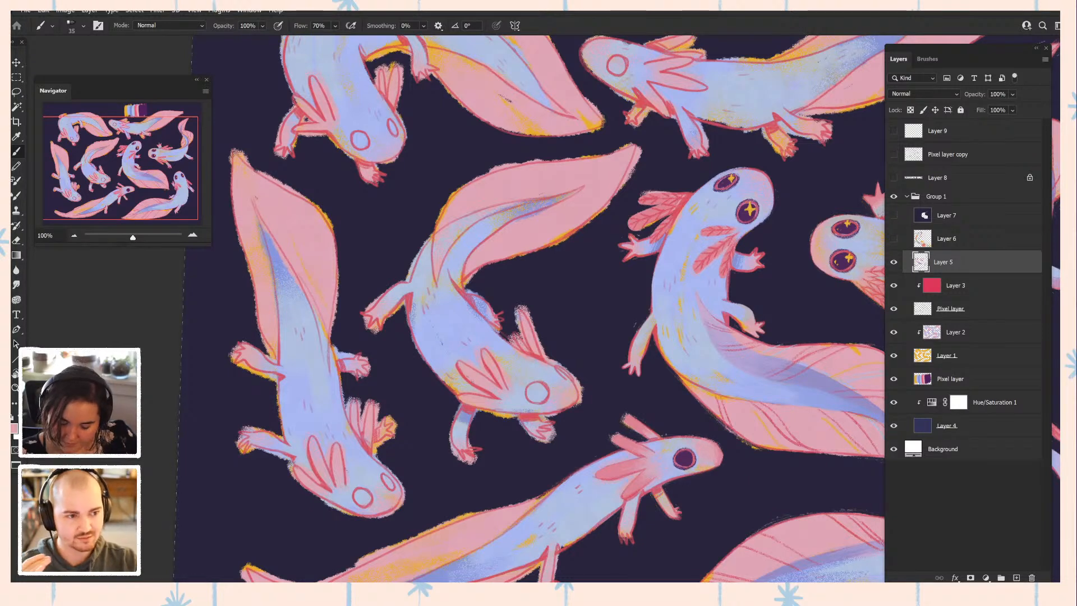
left_click(685, 463, "alt")
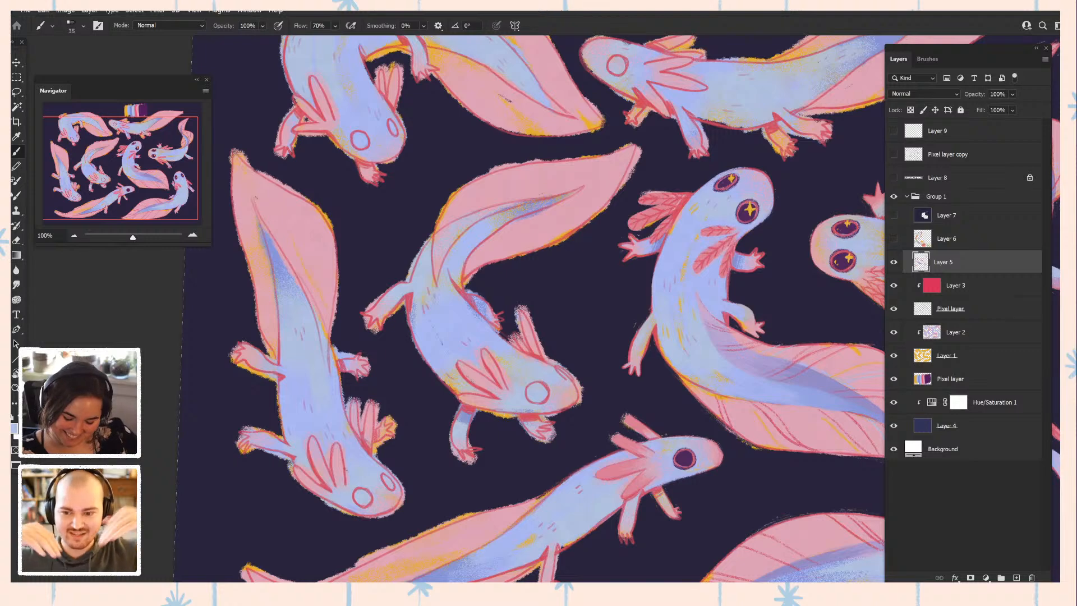
left_click(729, 338, "alt")
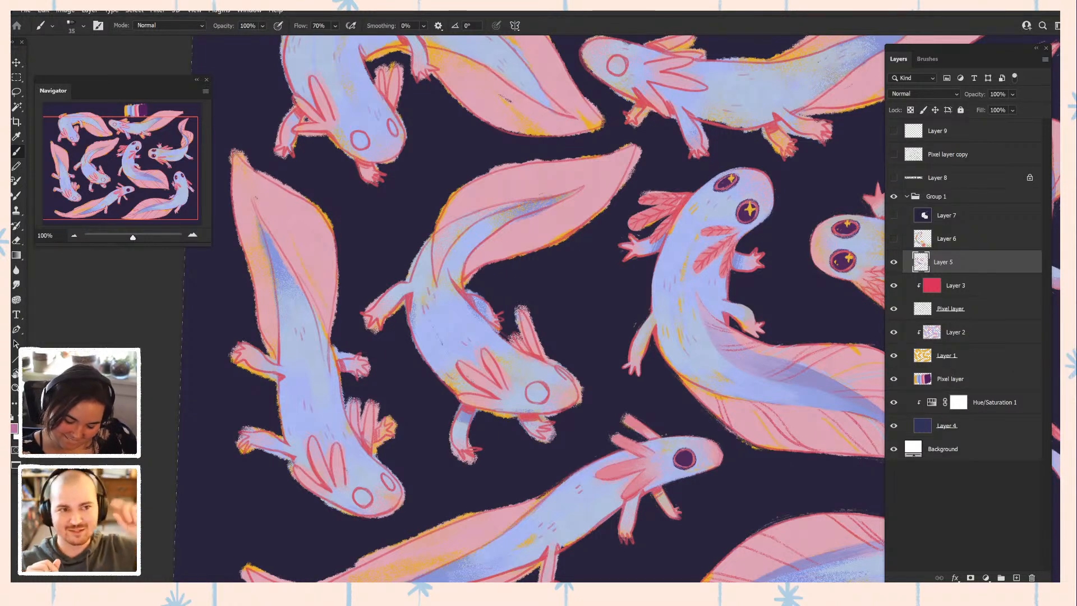
- Feather the bottom-centre axolotl's gill fronds with sampled coral strokes and sample pink for touching up their edges
left_click(726, 320, "alt")
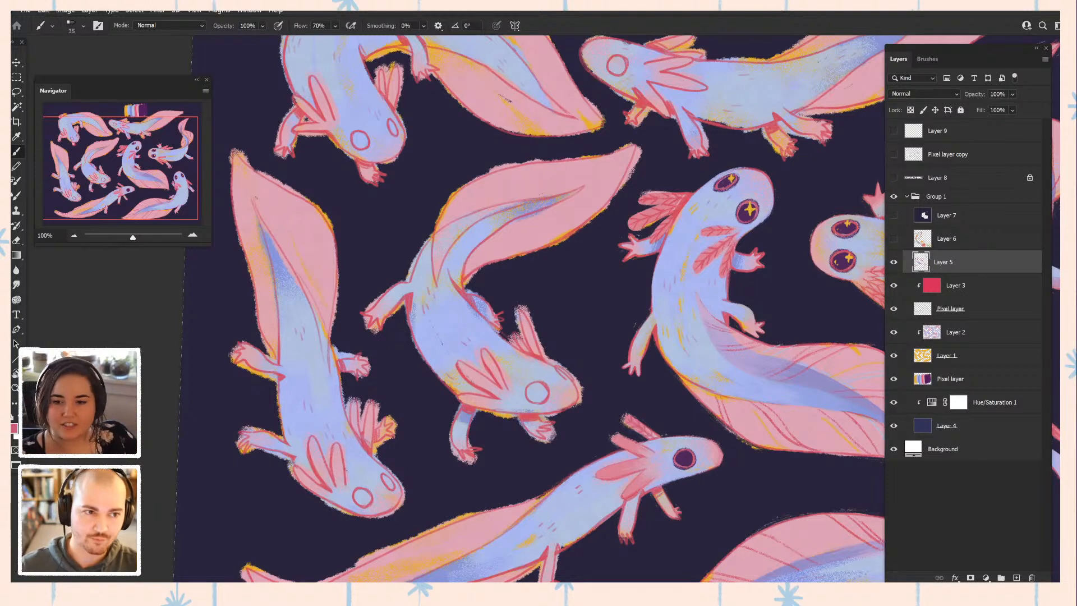
left_click_drag(561, 382, 490, 250)
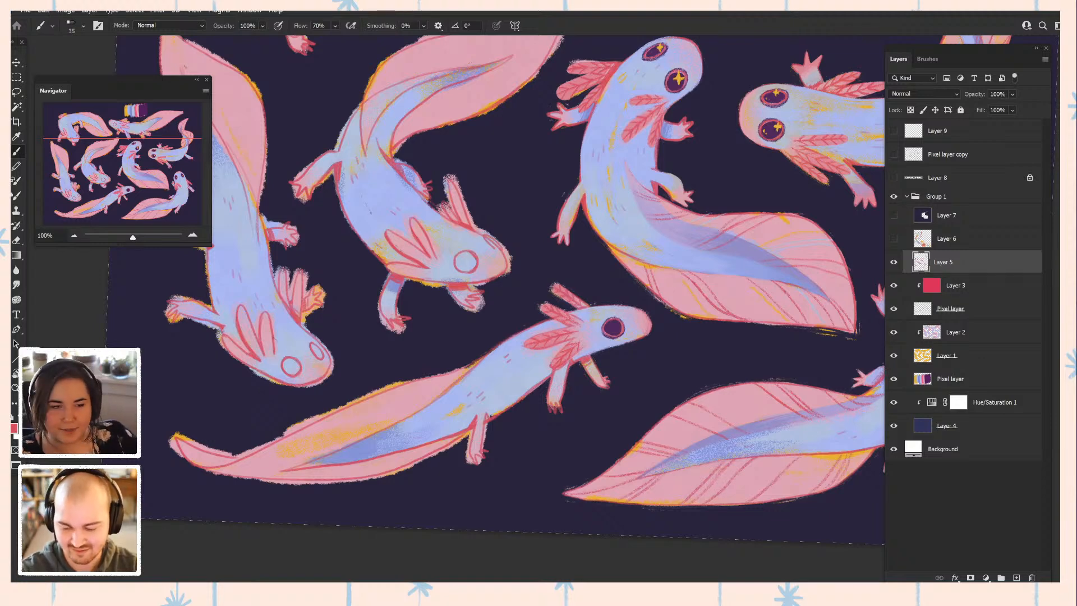
left_click(580, 353, "alt")
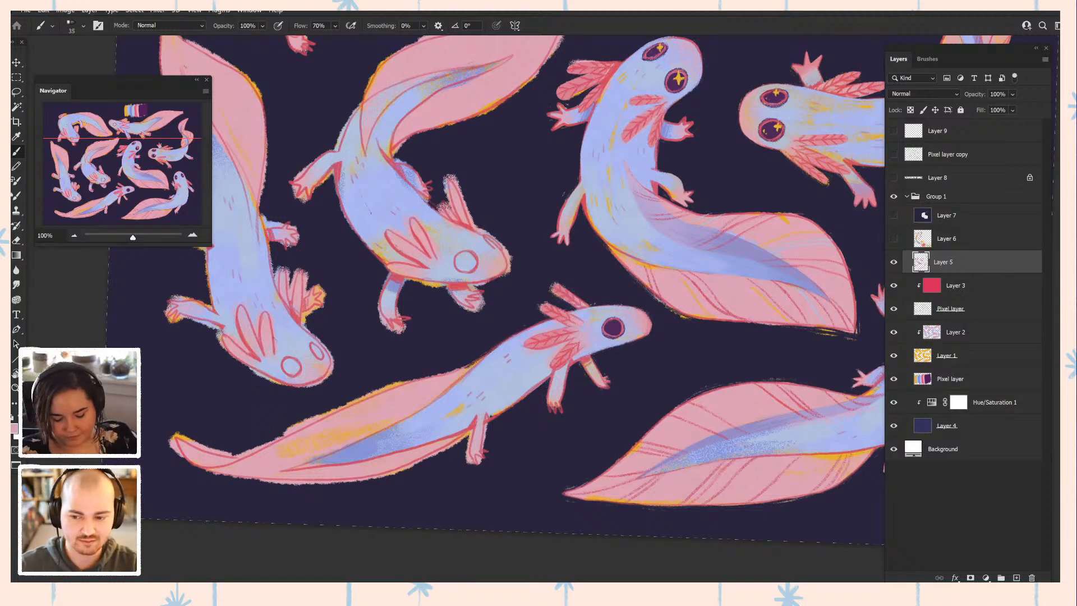
- Blend the base of the bottom-centre axolotl's near-side gills into the head and front leg with alternately sampled pink and body blue
left_click(587, 320, "alt")
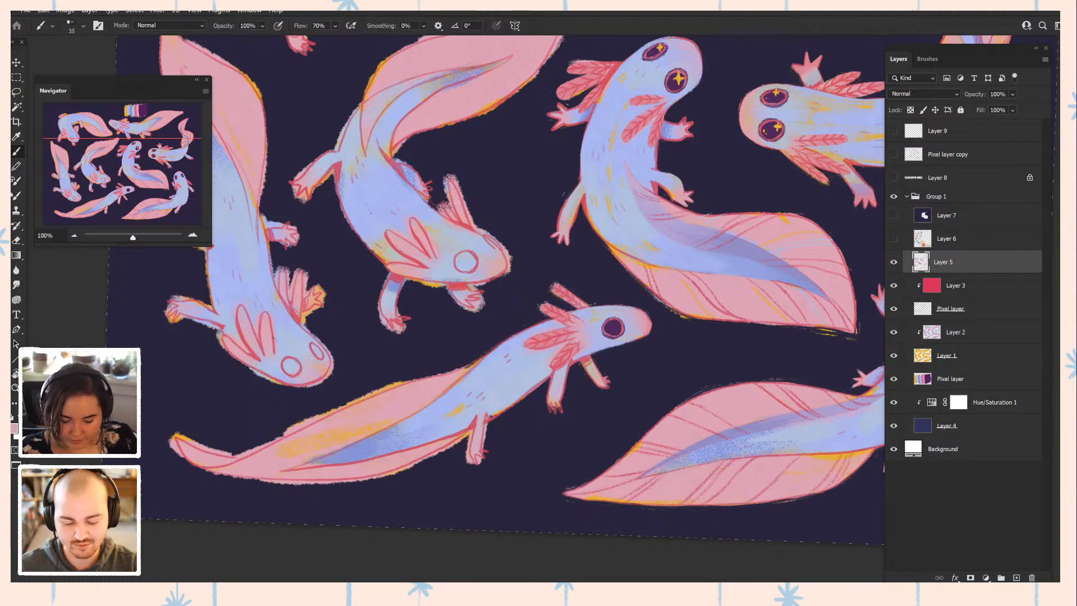
left_click(586, 335, "alt")
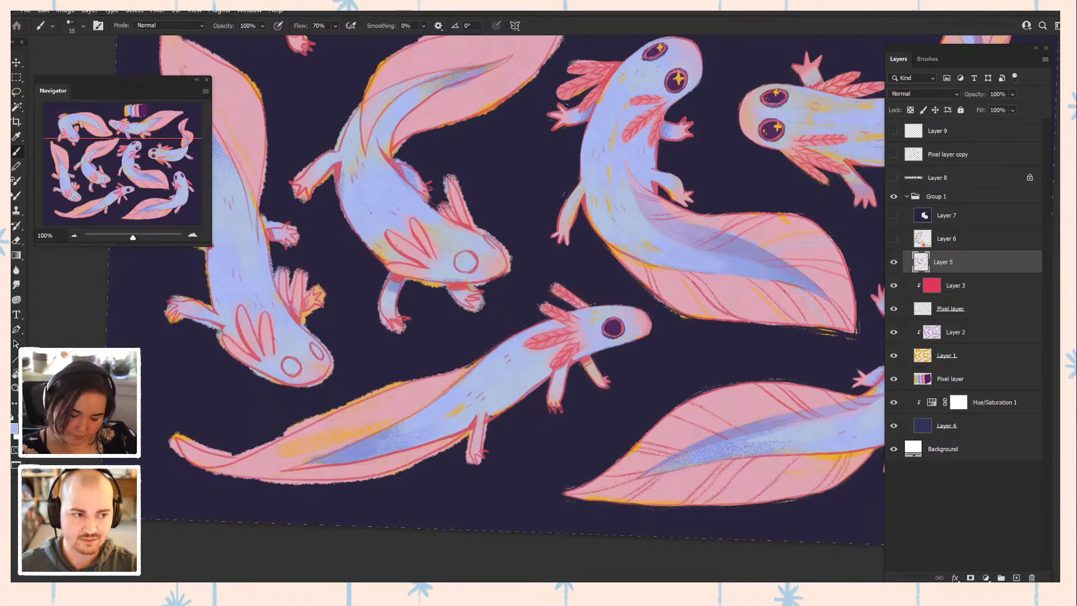
left_click(577, 360, "alt")
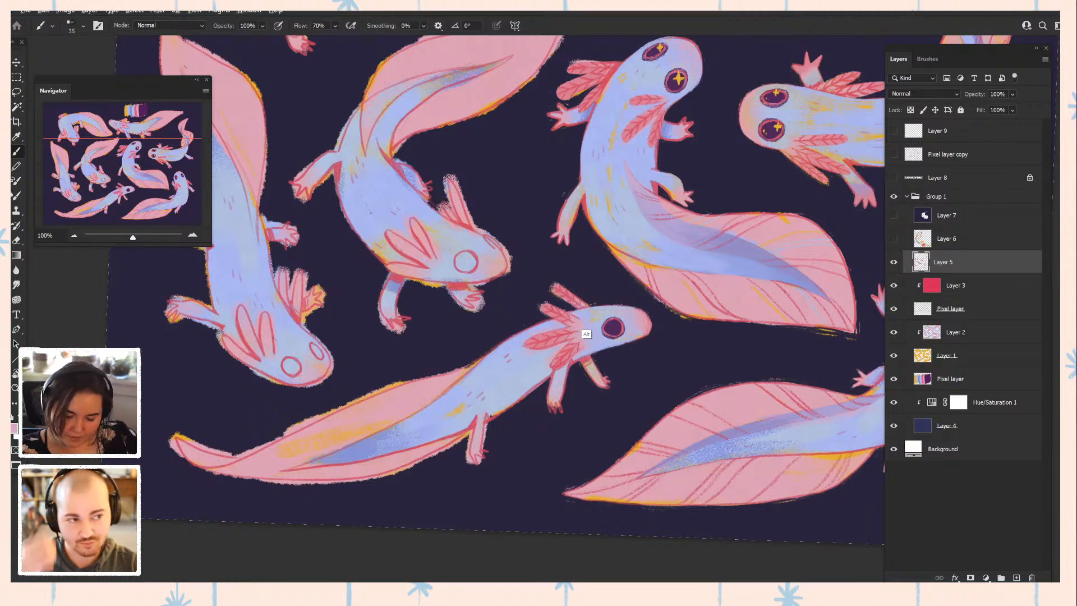
left_click(585, 333, "alt")
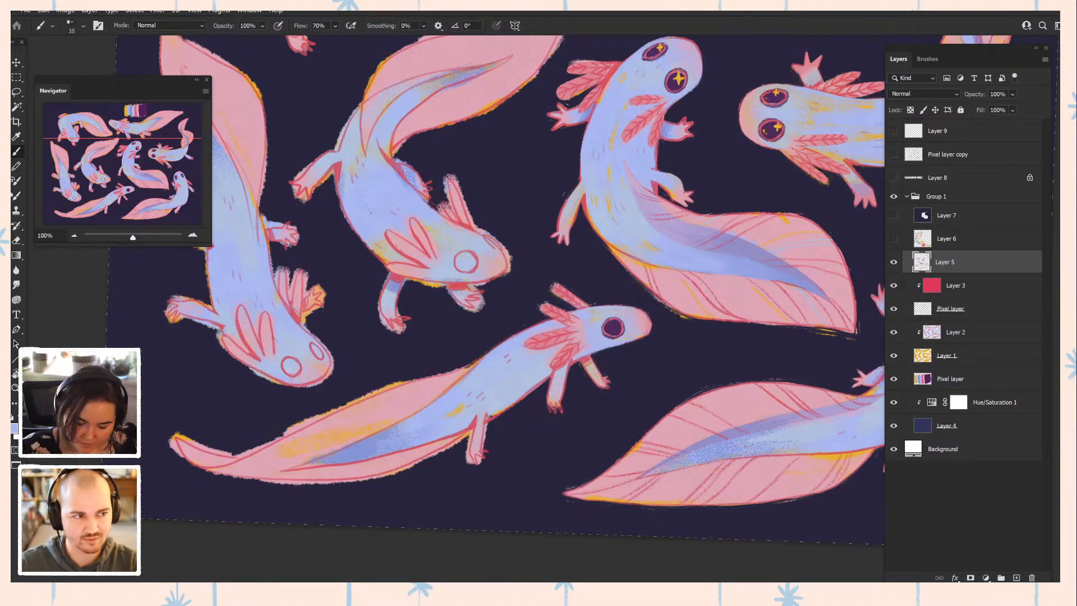
- Touch up the bottom-centre axolotl's near front leg and foot with sampled coral, pink and body blue on Layer 5
left_click_drag(457, 286, 487, 280)
left_click(487, 279, "alt")
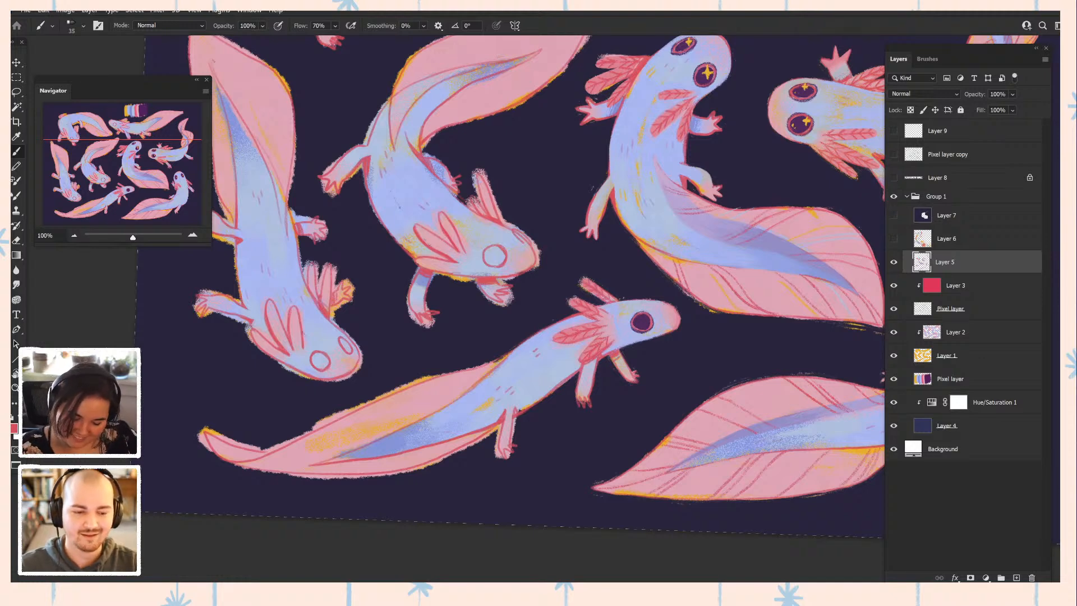
left_click(585, 397, "alt")
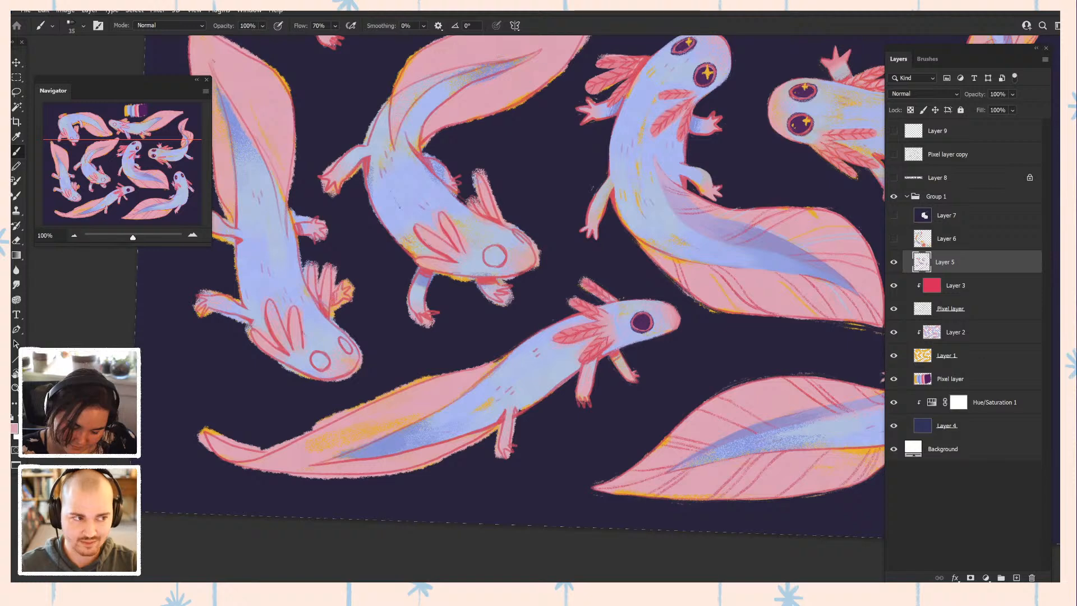
left_click(591, 385, "alt")
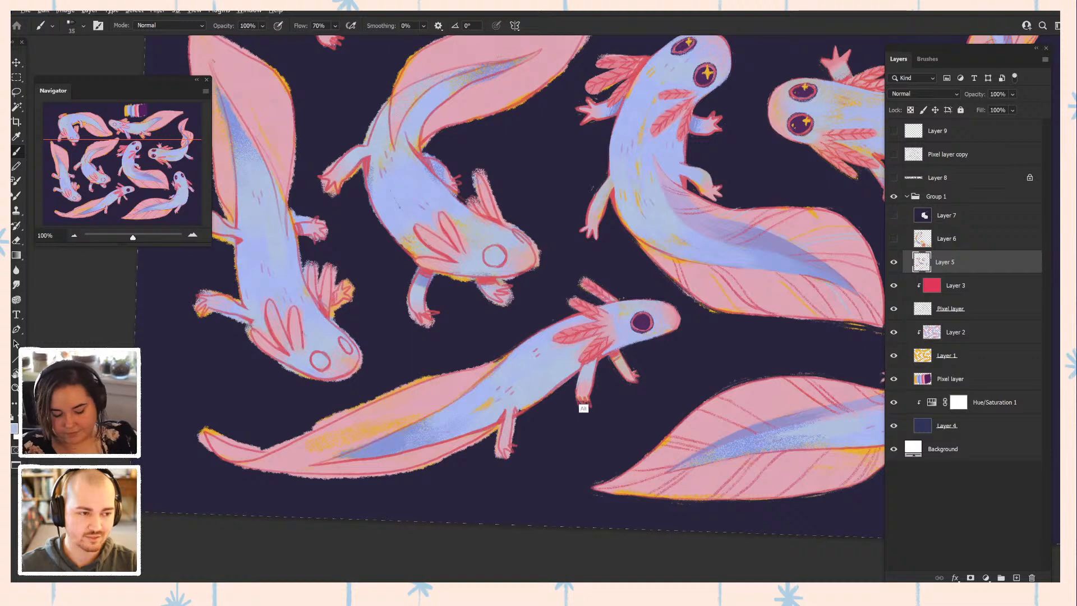
- Refine the front legs and toes of the lowest axolotl on Layer 5 with pink and red sampled from the artwork
left_click(584, 408, "alt")
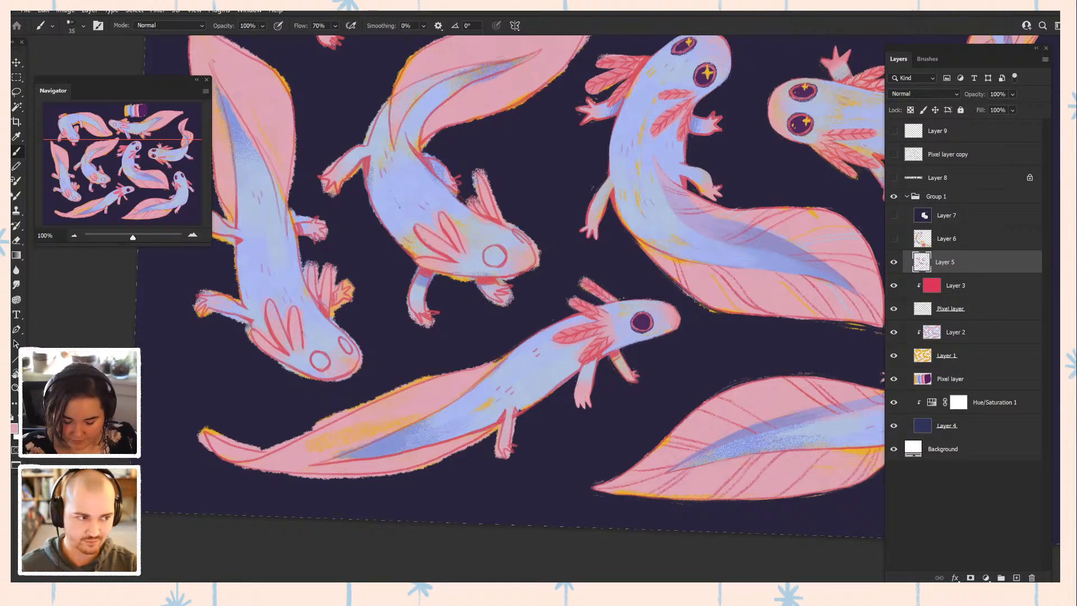
left_click(600, 352, "alt")
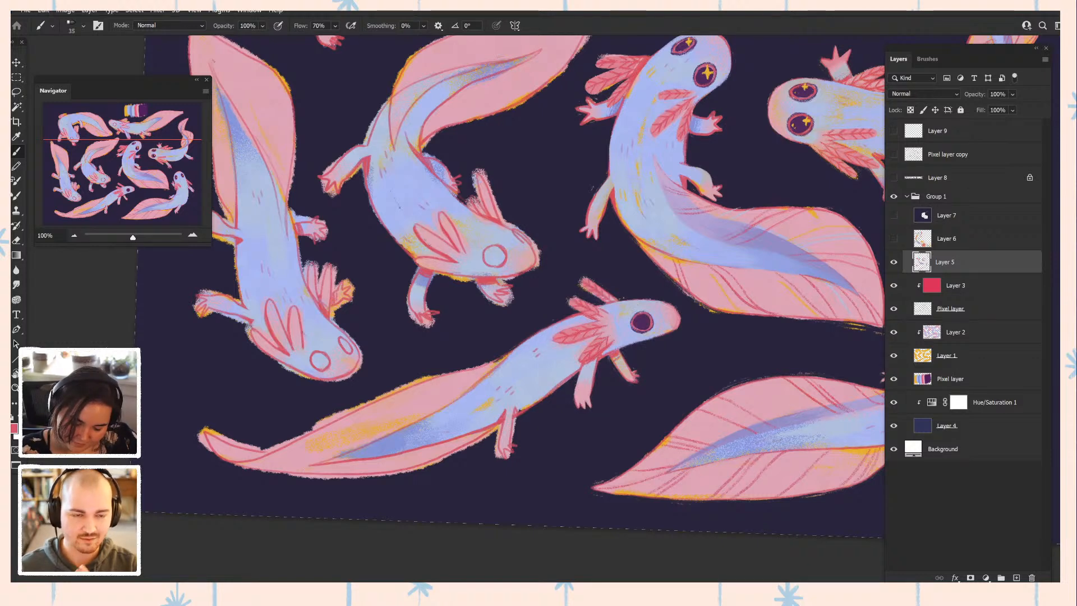
left_click(582, 400, "alt")
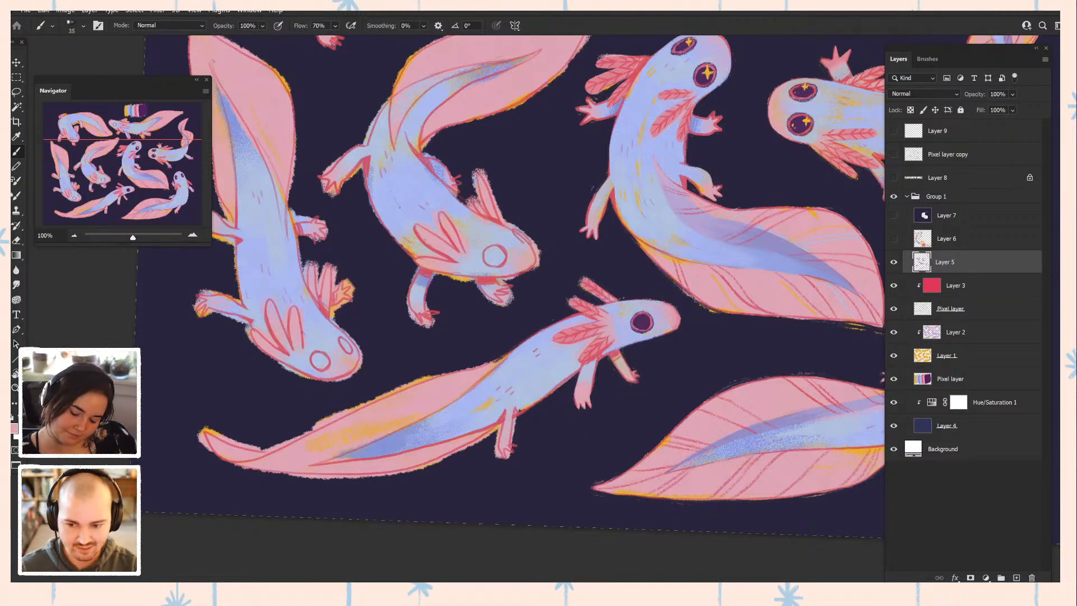
left_click(628, 396, "alt")
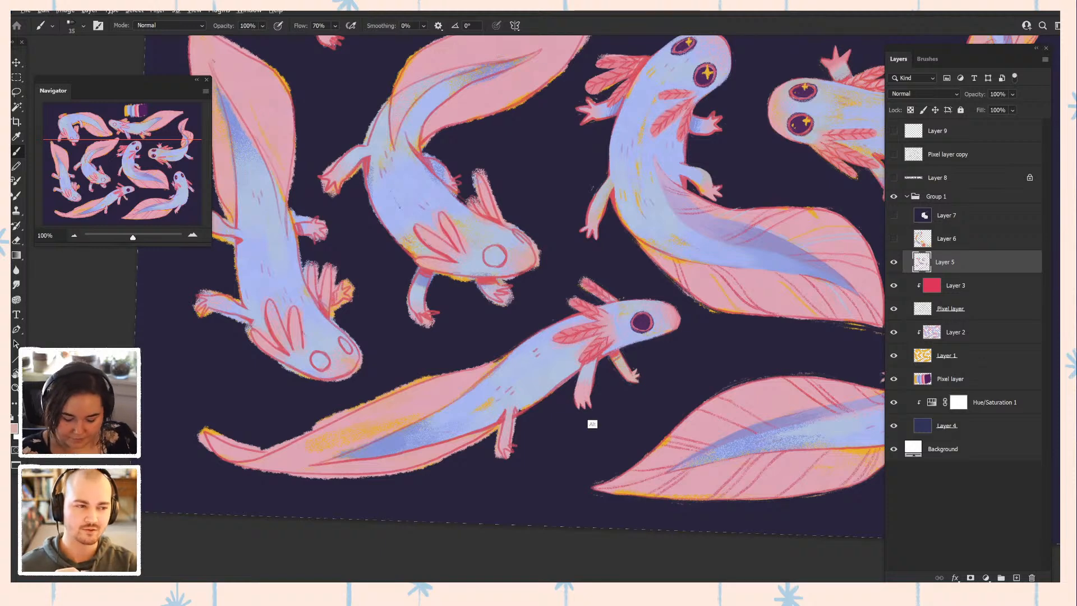
left_click(597, 372, "alt")
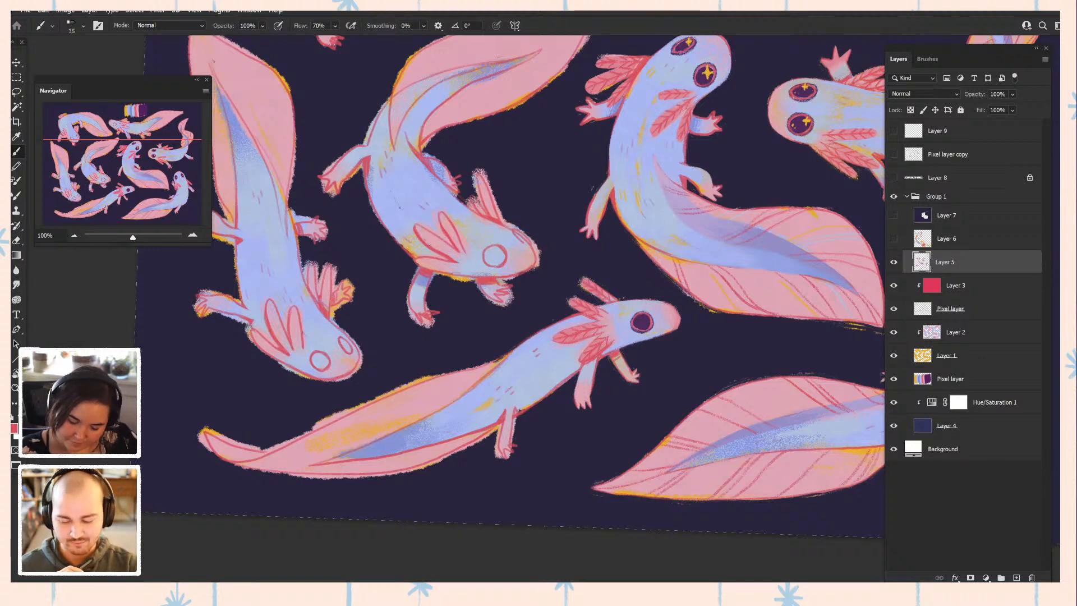
- Touch up the hind leg of the same axolotl with lilac and red sampled from the body and outline
left_click_drag(505, 315, 565, 294)
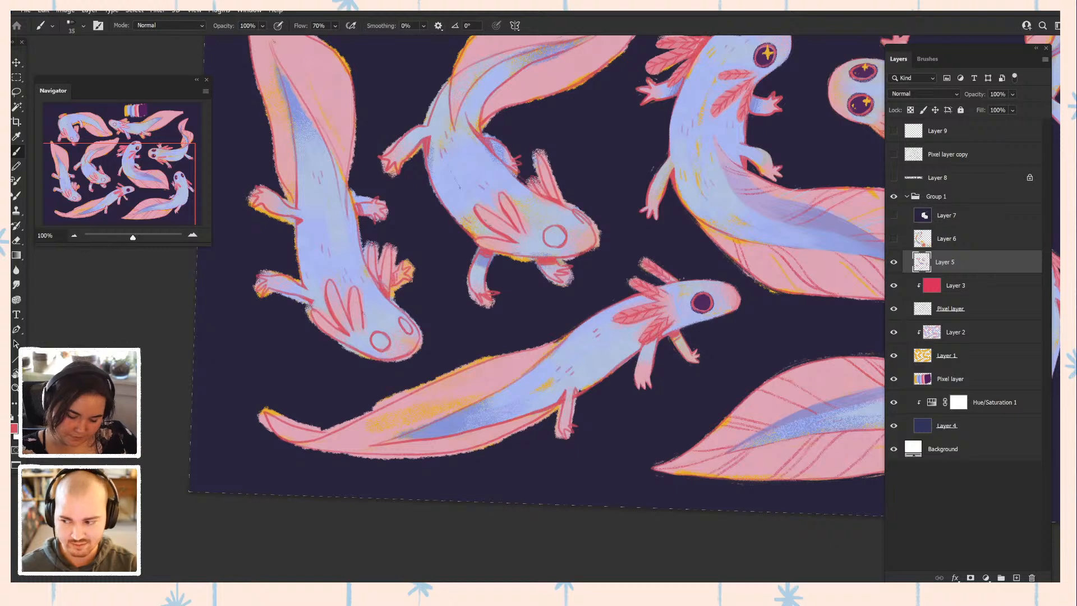
left_click(545, 396, "alt")
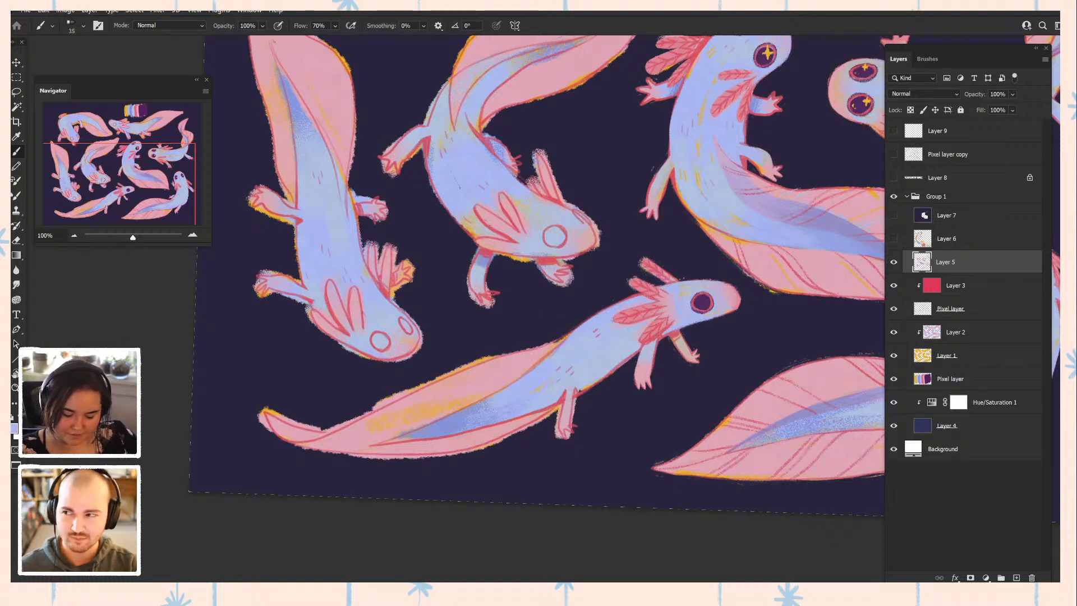
left_click(576, 387, "alt")
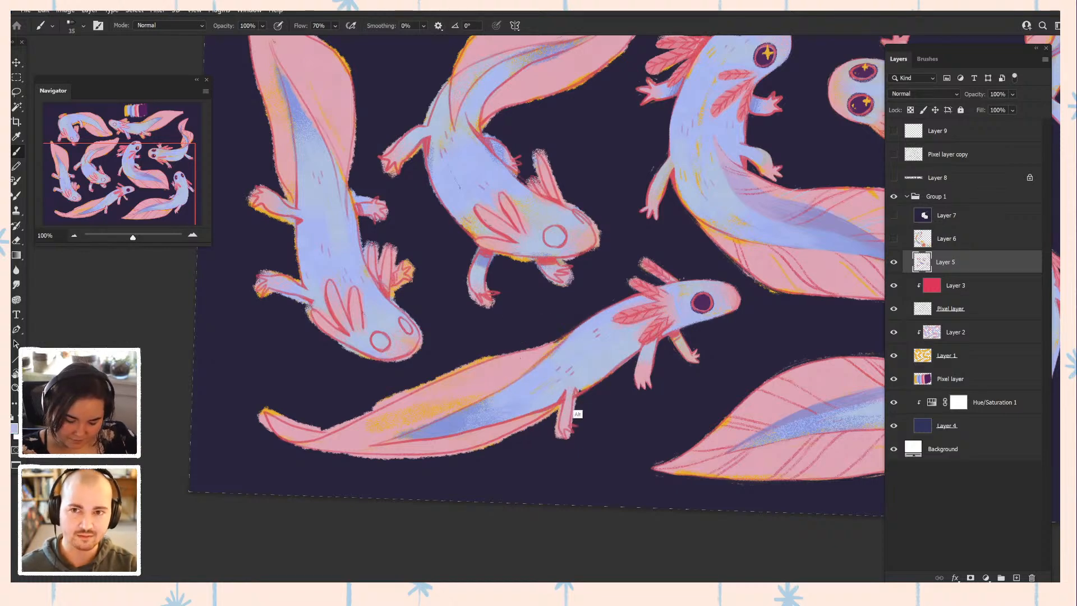
left_click(559, 424, "alt")
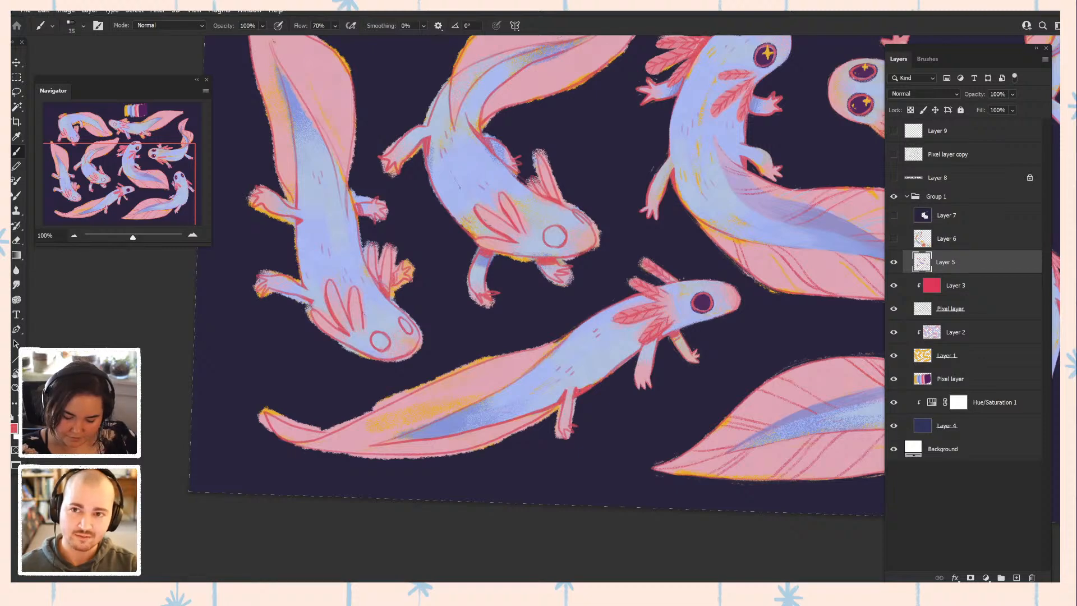
left_click(577, 388, "alt")
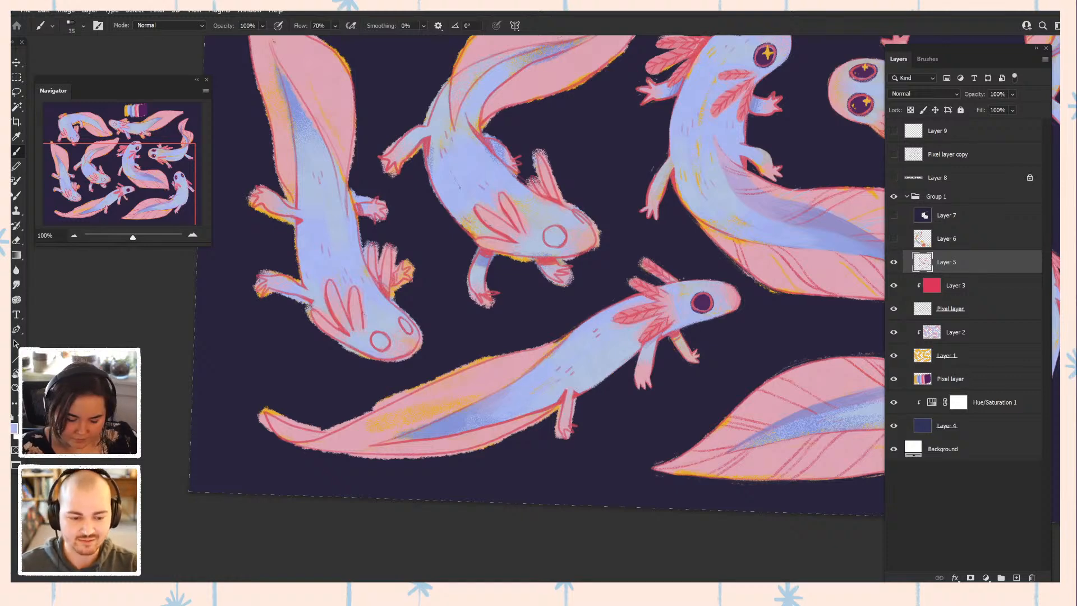
- Brush a sampled darker blue along the tapered blue stripe on the lowest axolotl's tail
left_click(443, 429, "alt")
left_click_drag(423, 433, 376, 445)
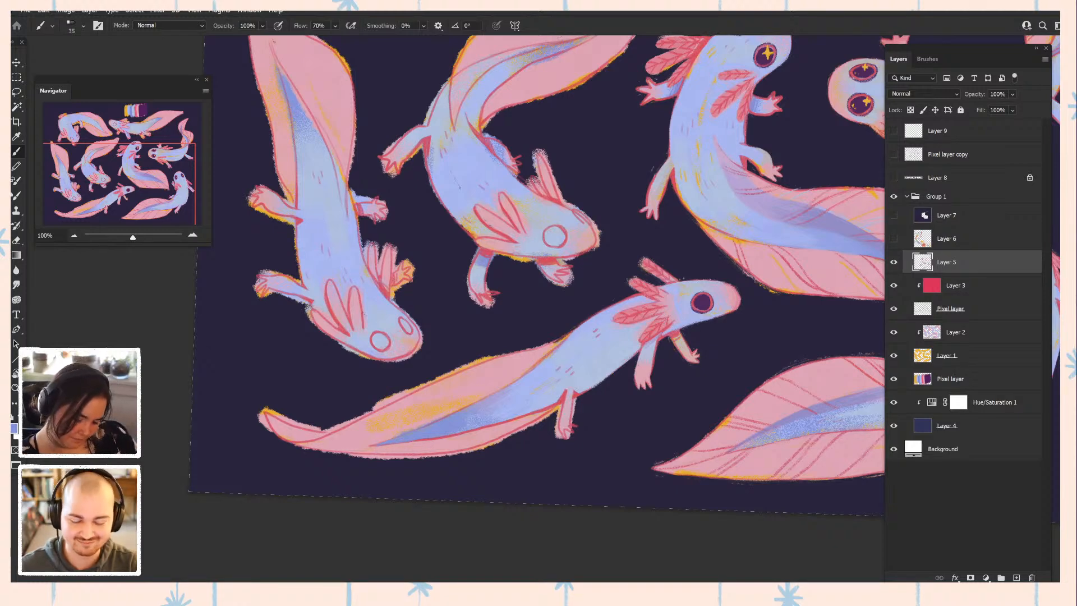
left_click_drag(397, 443, 448, 435)
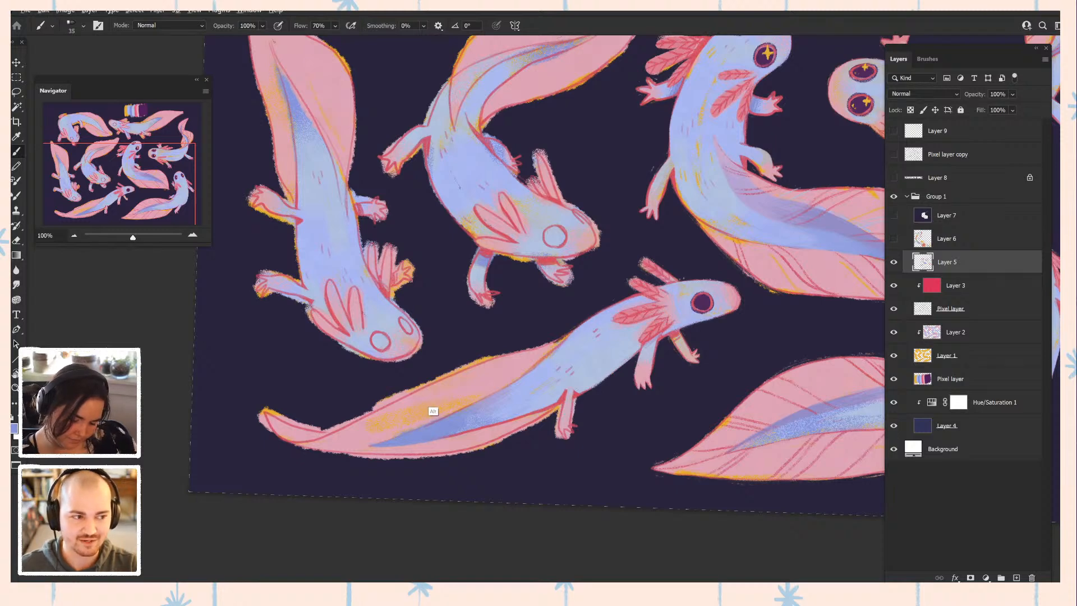
- Soften the yellow patch on the tail with sampled pink and blend the blue stripe with sampled lilac
left_click(349, 437, "alt")
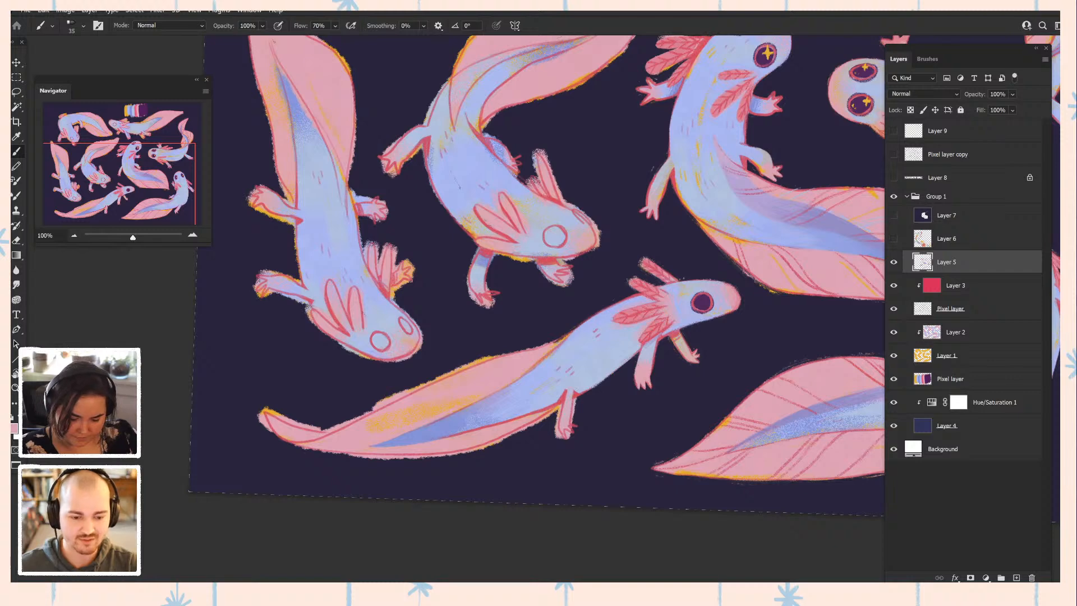
left_click_drag(436, 420, 460, 411)
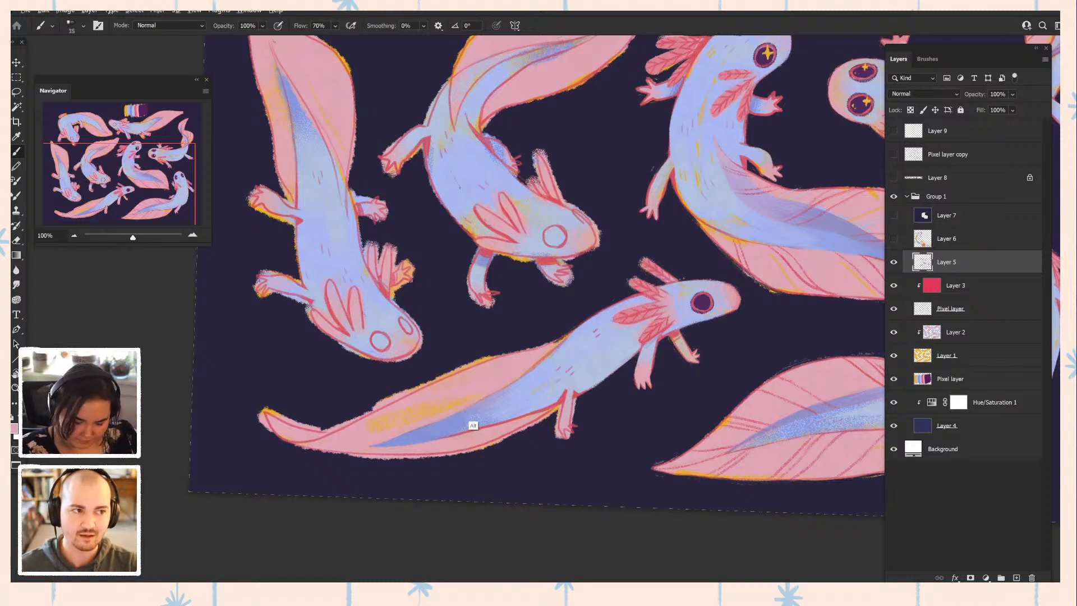
left_click(477, 425, "alt")
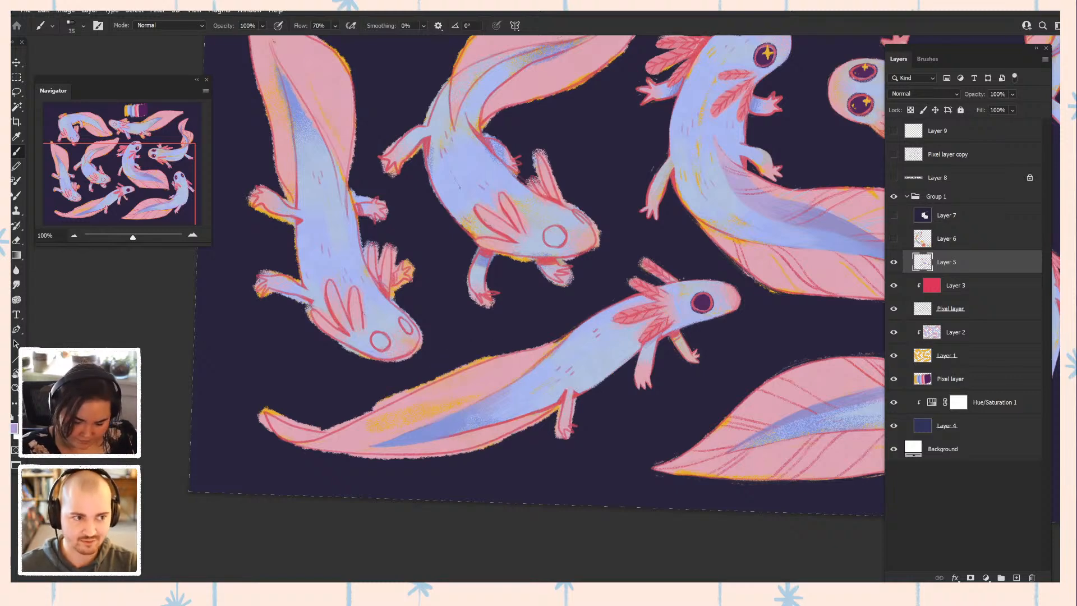
left_click(514, 387, "alt")
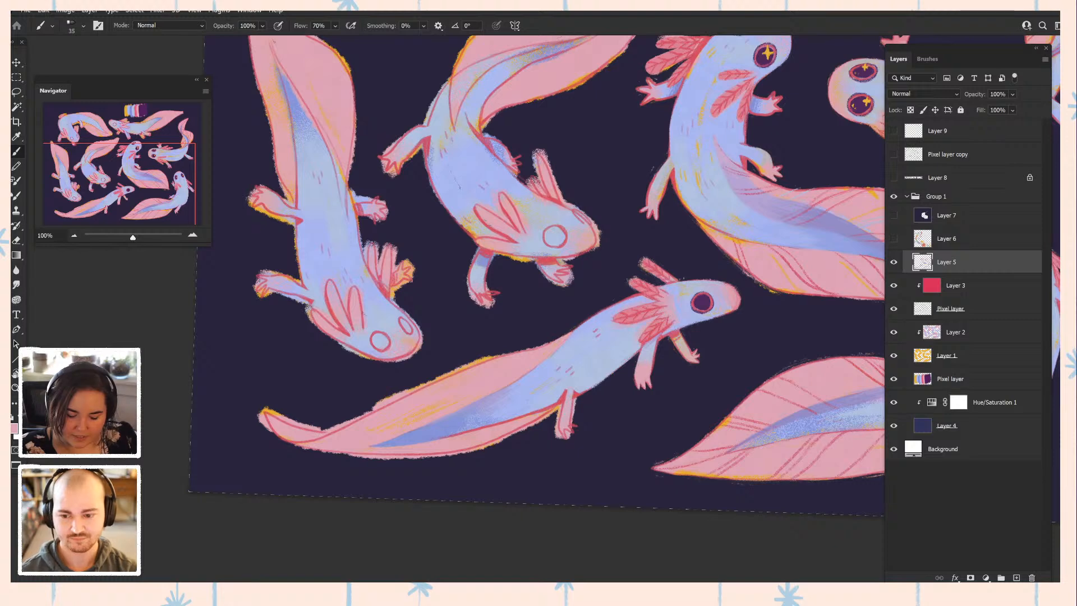
left_click(580, 350, "alt")
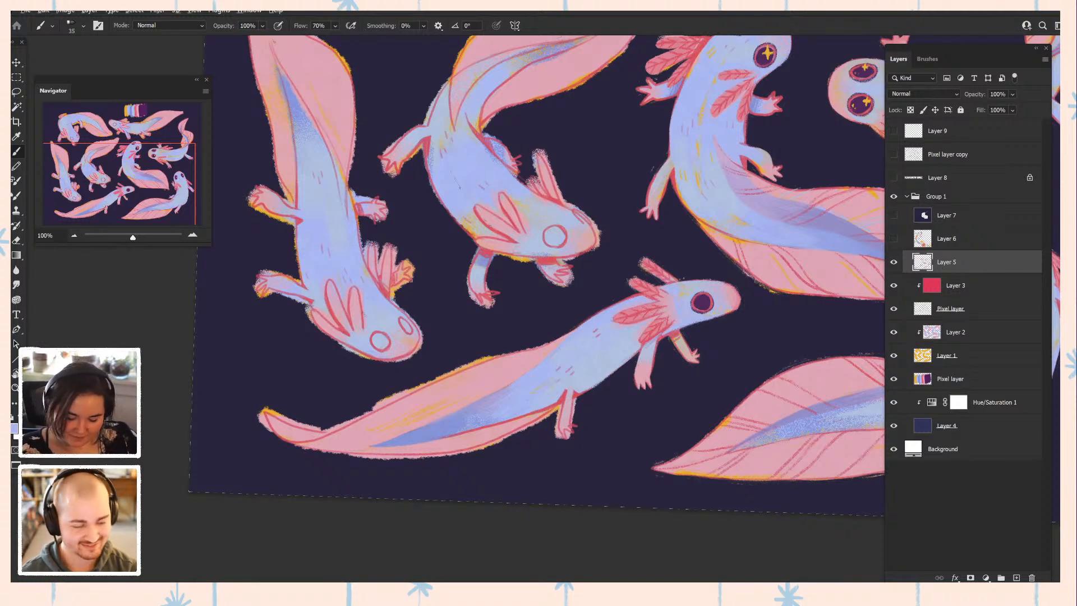
left_click(533, 383, "alt")
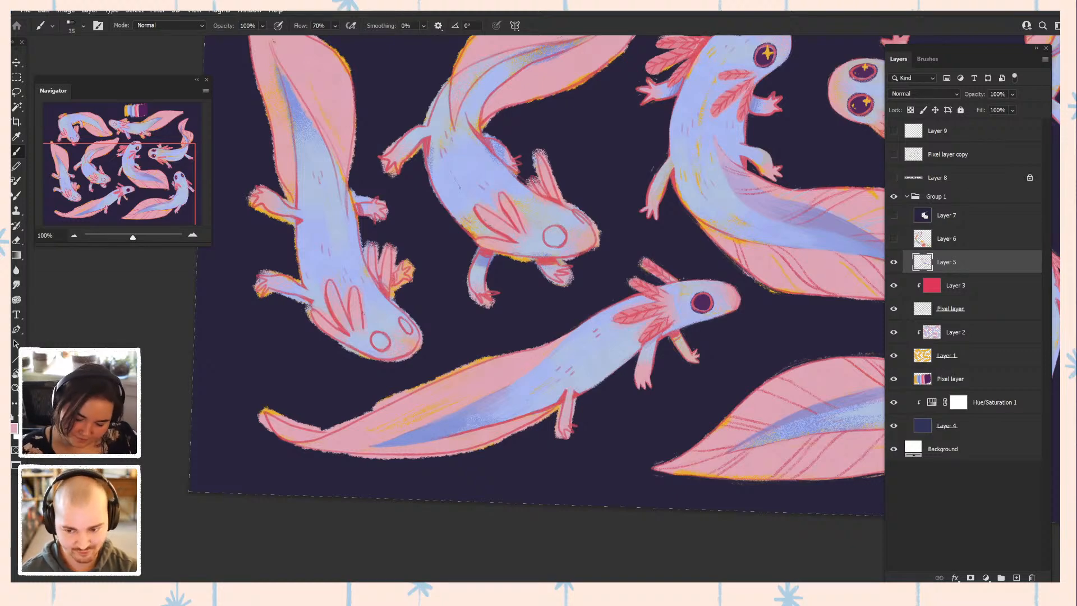
- On Layer 1, trim the silhouette around the hind foot and along the lower edge of the tail
left_click(970, 356)
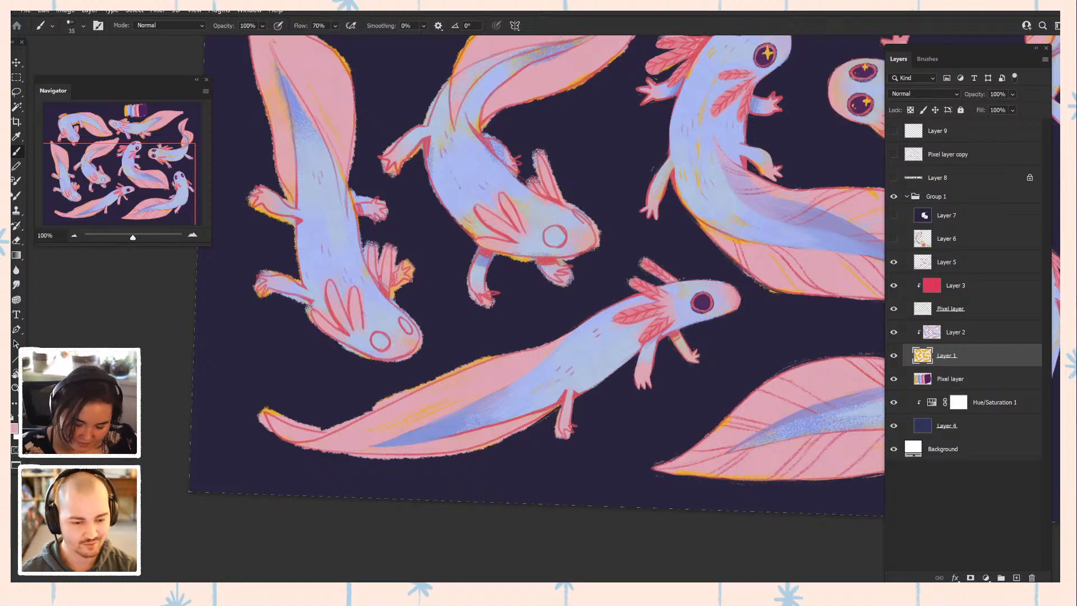
mouse_move(560, 425)
left_mouse_down()
mouse_move(558, 437)
mouse_move(568, 436)
left_mouse_up()
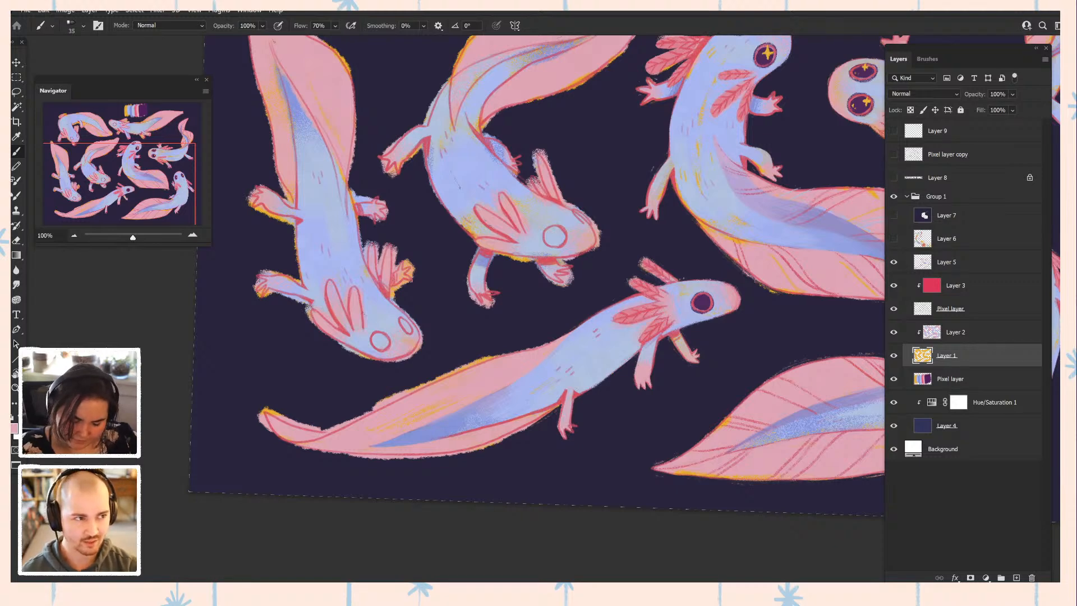
mouse_move(457, 453)
left_mouse_down()
mouse_move(525, 429)
mouse_move(506, 436)
left_mouse_up()
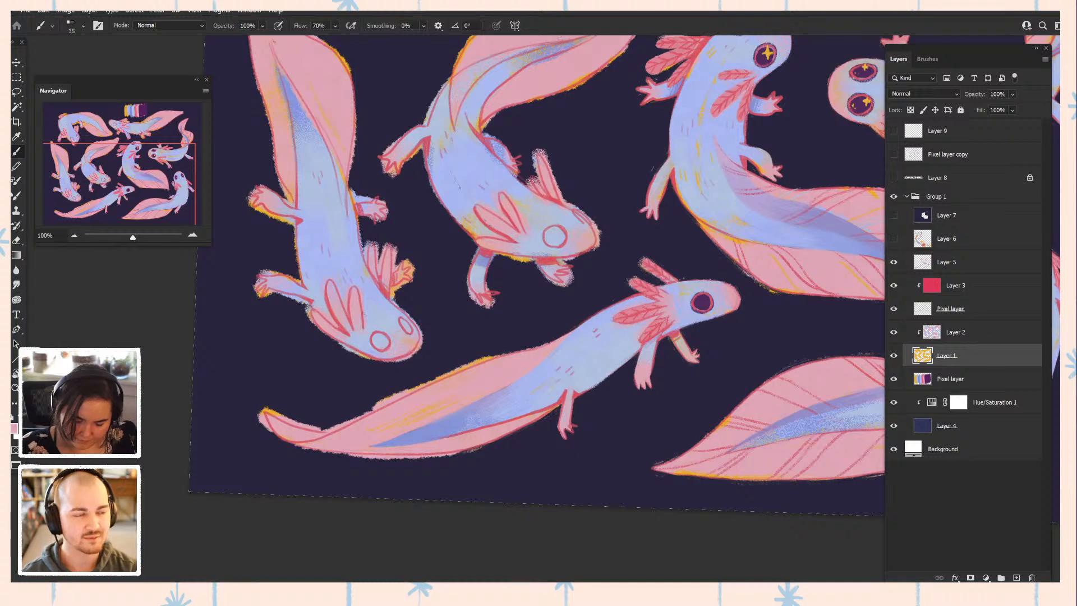
left_click_drag(355, 459, 442, 456)
left_click_drag(383, 458, 470, 450)
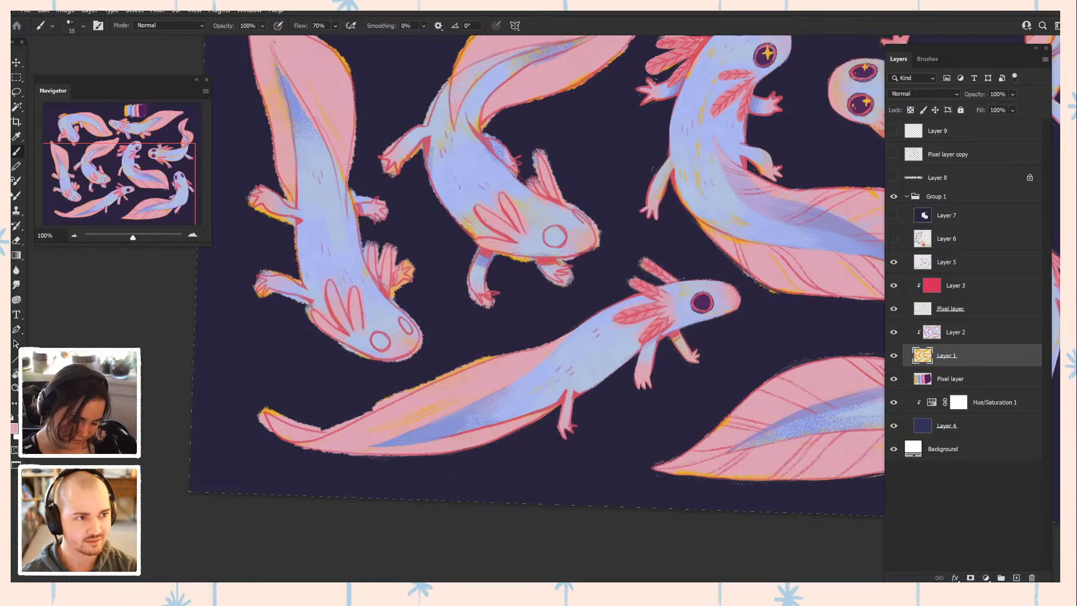
left_click_drag(325, 452, 383, 457)
- Clean up the ragged yellow fringe around the tail tip and along the tail's upper edge on Layer 1
mouse_move(258, 429)
left_mouse_down()
mouse_move(290, 408)
mouse_move(317, 428)
left_mouse_up()
mouse_move(279, 418)
left_mouse_down()
mouse_move(335, 430)
mouse_move(424, 383)
left_mouse_up()
mouse_move(374, 408)
left_mouse_down()
mouse_move(452, 372)
mouse_move(408, 390)
left_mouse_up()
left_click_drag(377, 404, 471, 363)
left_click_drag(414, 389, 459, 372)
left_click_drag(458, 372, 499, 354)
left_click_drag(460, 365, 488, 356)
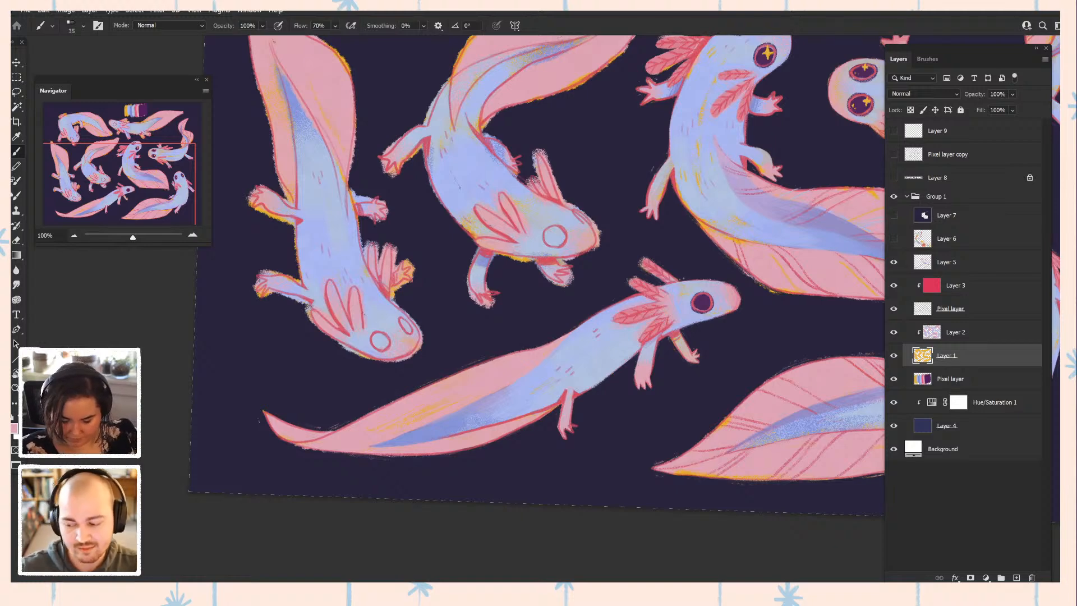
- On Layer 5, draw sampled red vein lines across the upper tail fin and refine the hind foot's toes
left_click(954, 239)
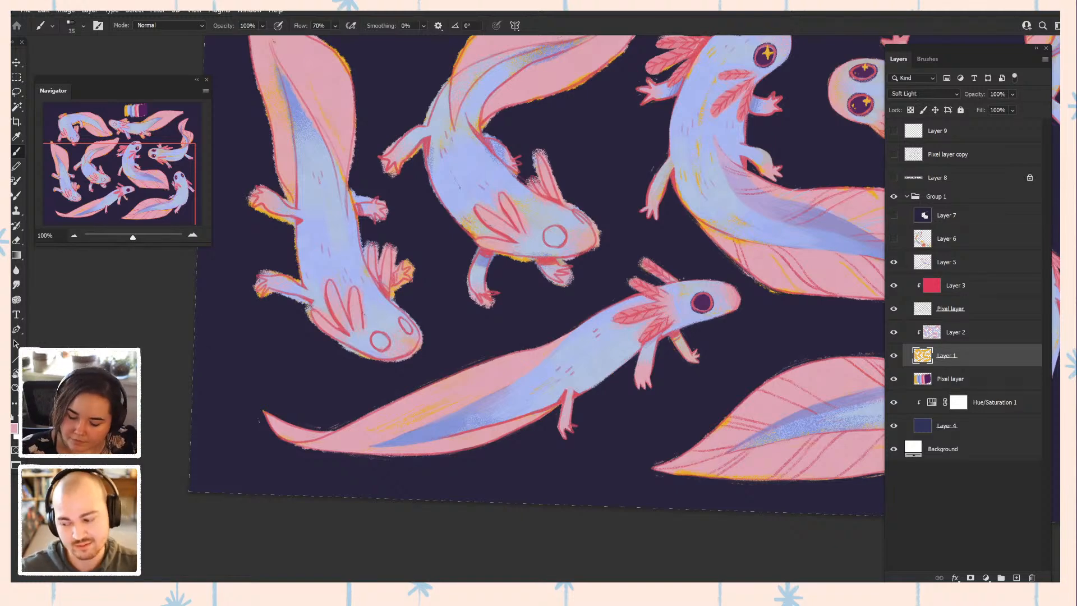
left_click(954, 262)
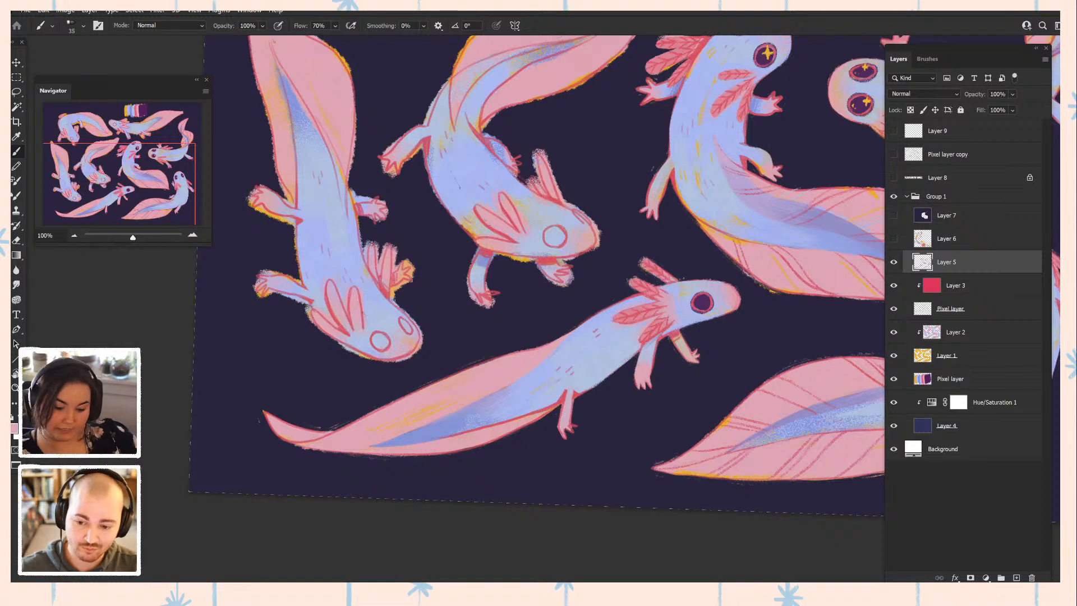
left_click(550, 268, "alt")
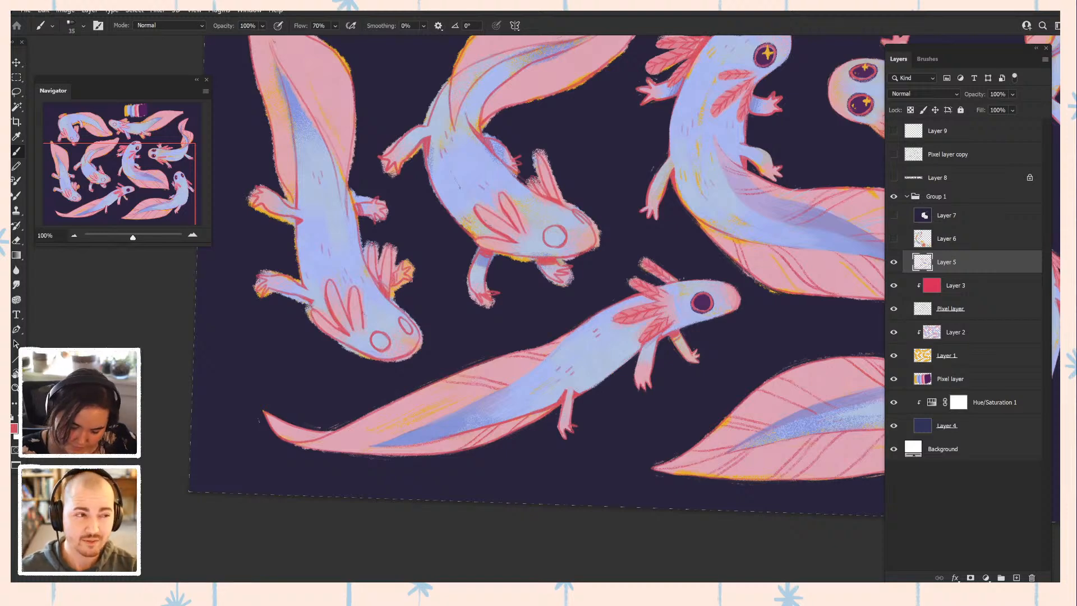
left_click(564, 430, "alt")
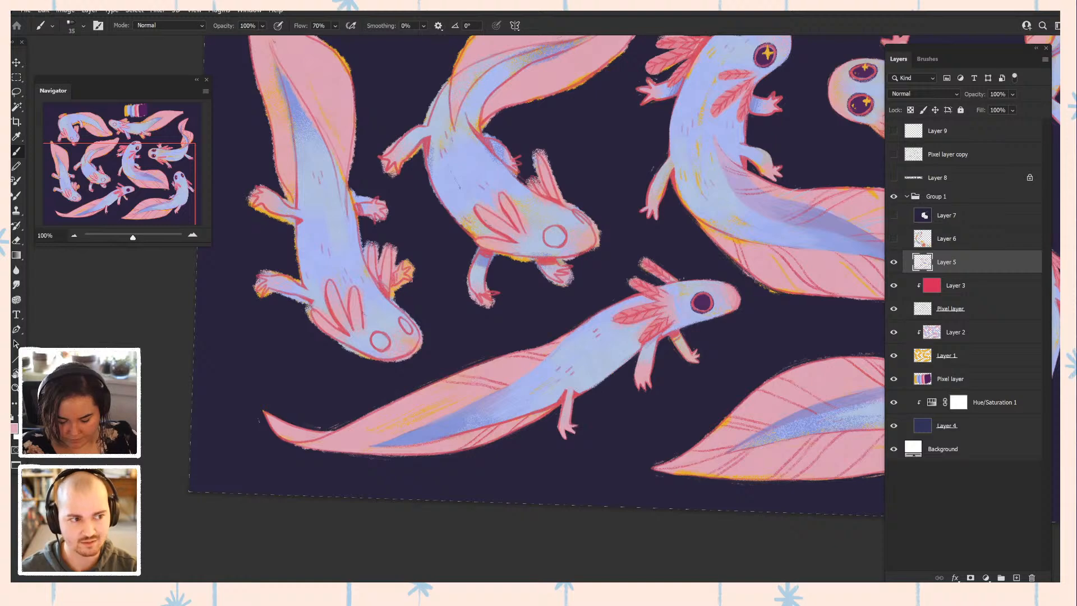
left_click(571, 419, "alt")
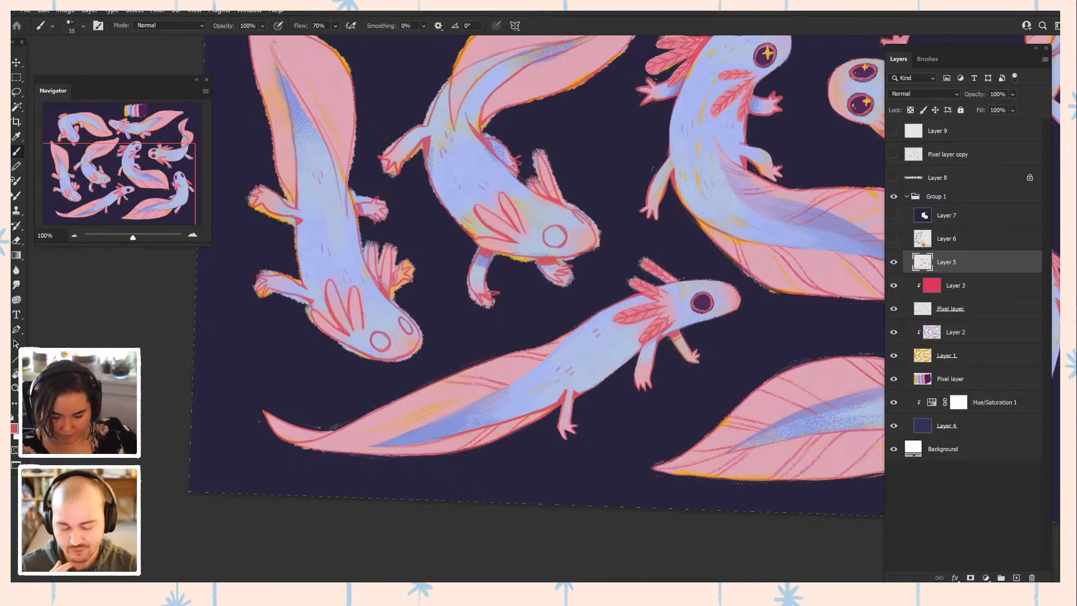
- On Layer 5, paint a folded-over area near the lowest axolotl's tail tip with sampled pink and undo the excess stroke
left_click_drag(571, 415, 605, 399)
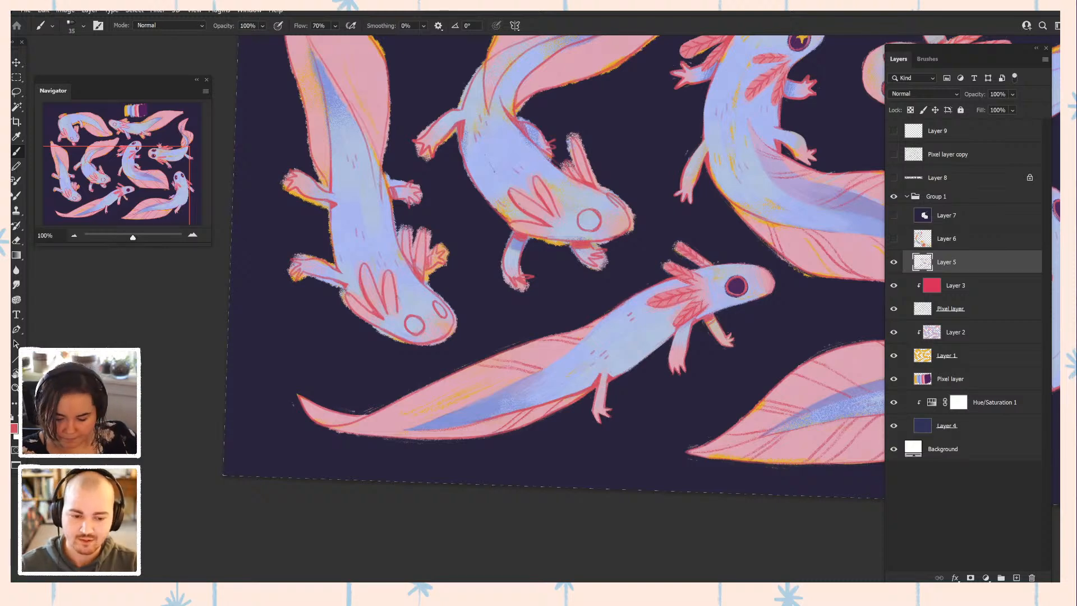
left_click(767, 170, "alt")
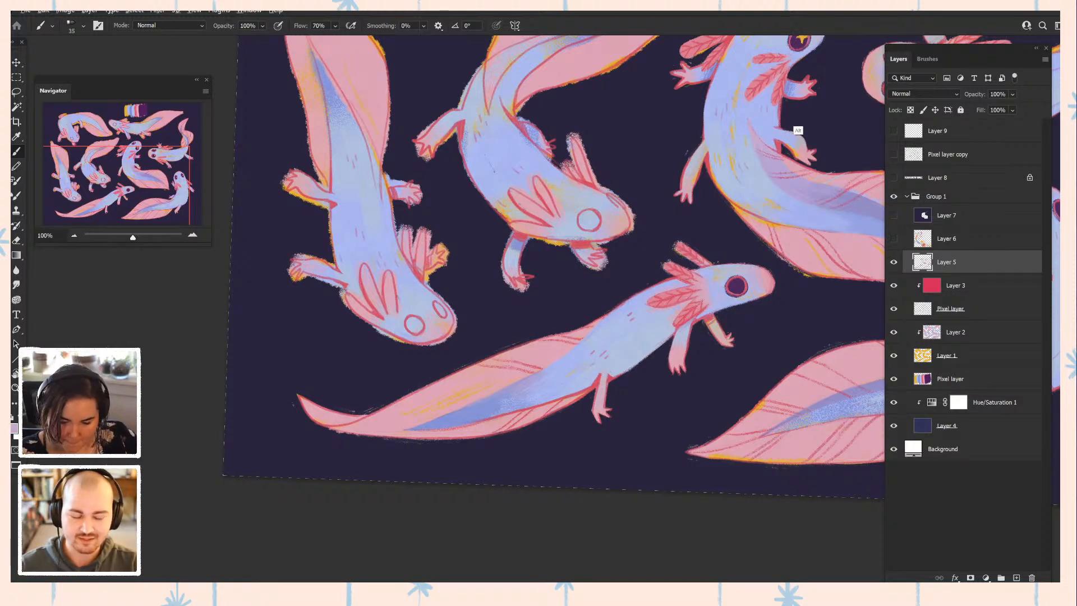
left_click(748, 110, "alt")
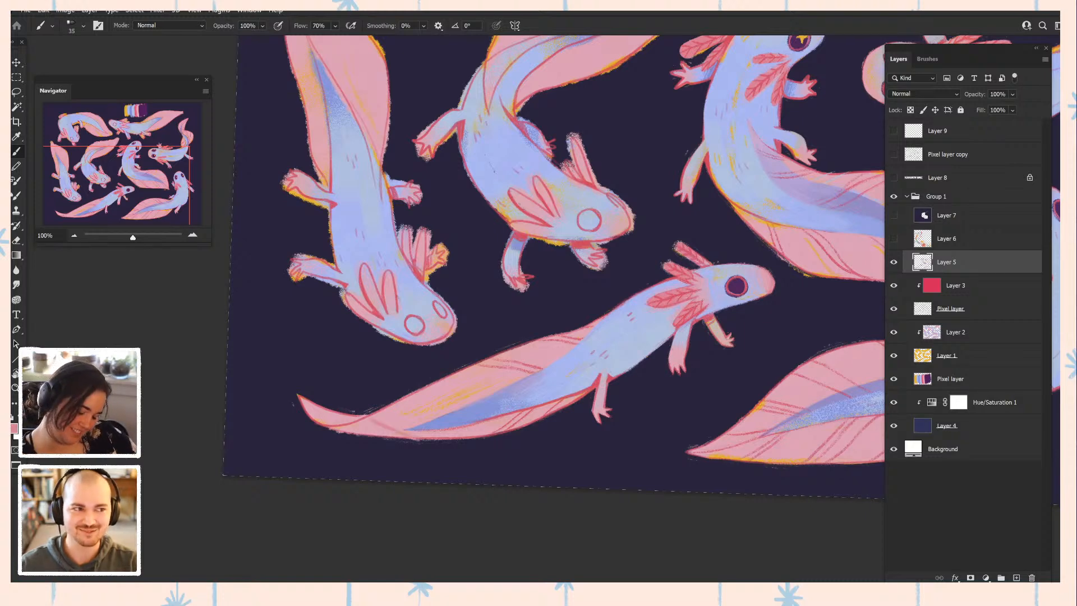
mouse_move(363, 421)
left_mouse_down()
mouse_move(379, 430)
mouse_move(356, 430)
mouse_move(406, 441)
left_mouse_up()
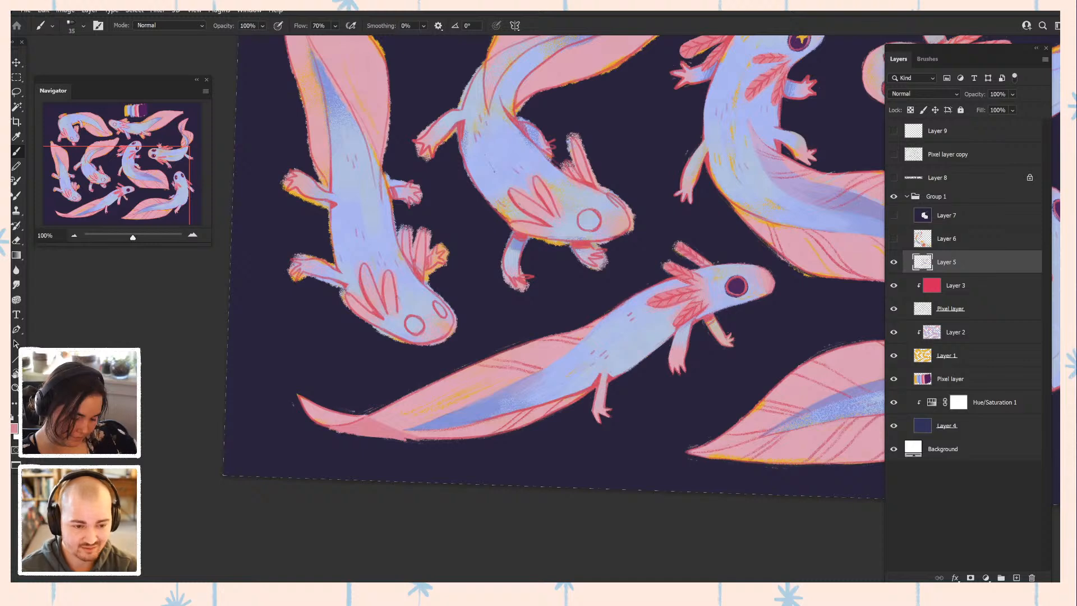
key("ctrl+z")
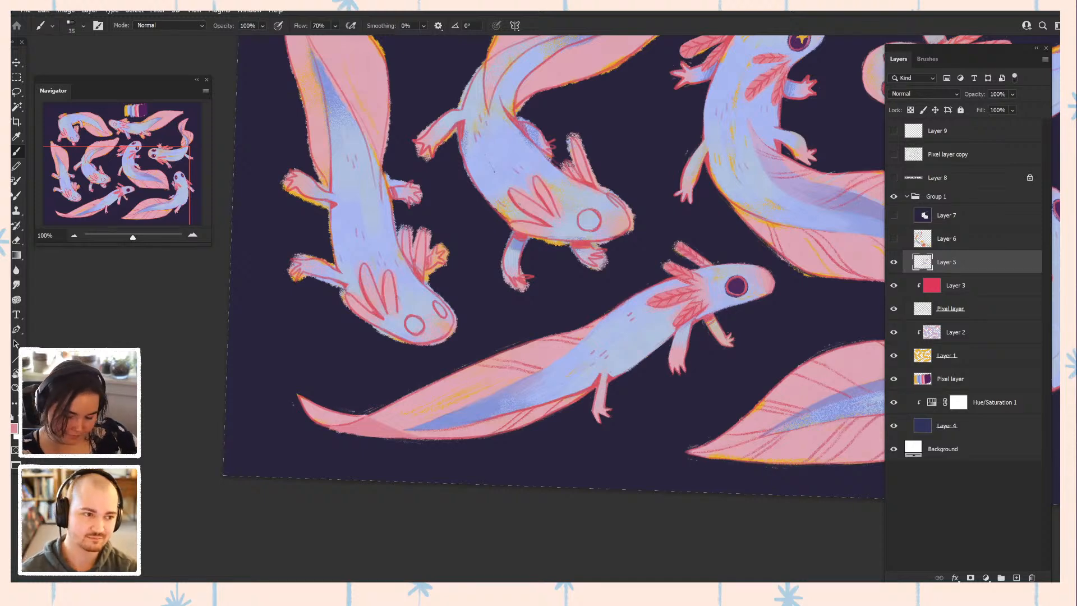
- Draw vein lines in sampled red across the tail fin near the fold and tip, touching up with sampled pink
left_click(587, 262, "alt")
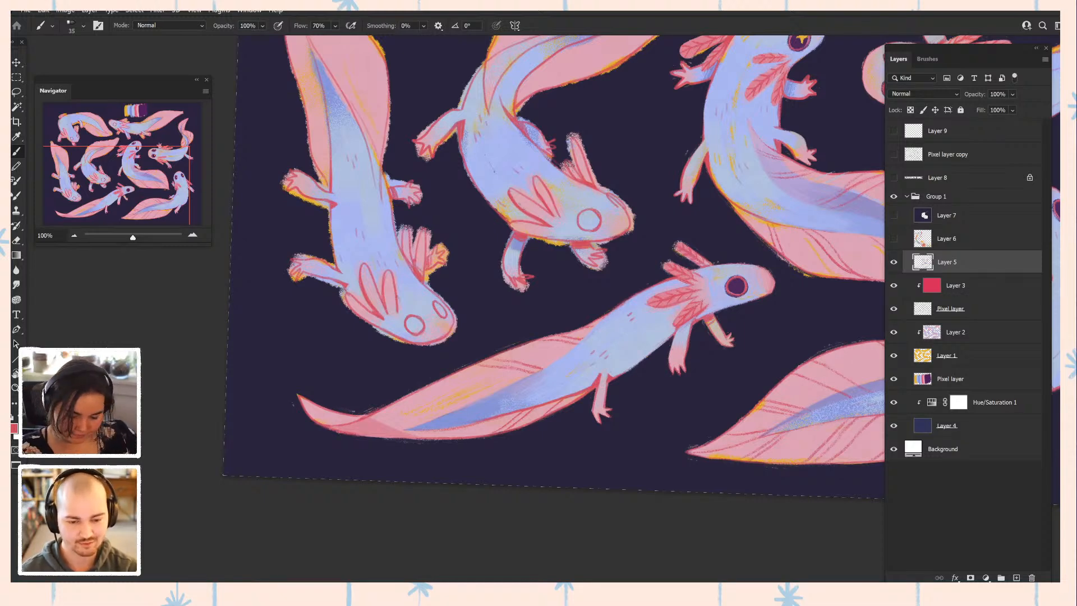
key("r")
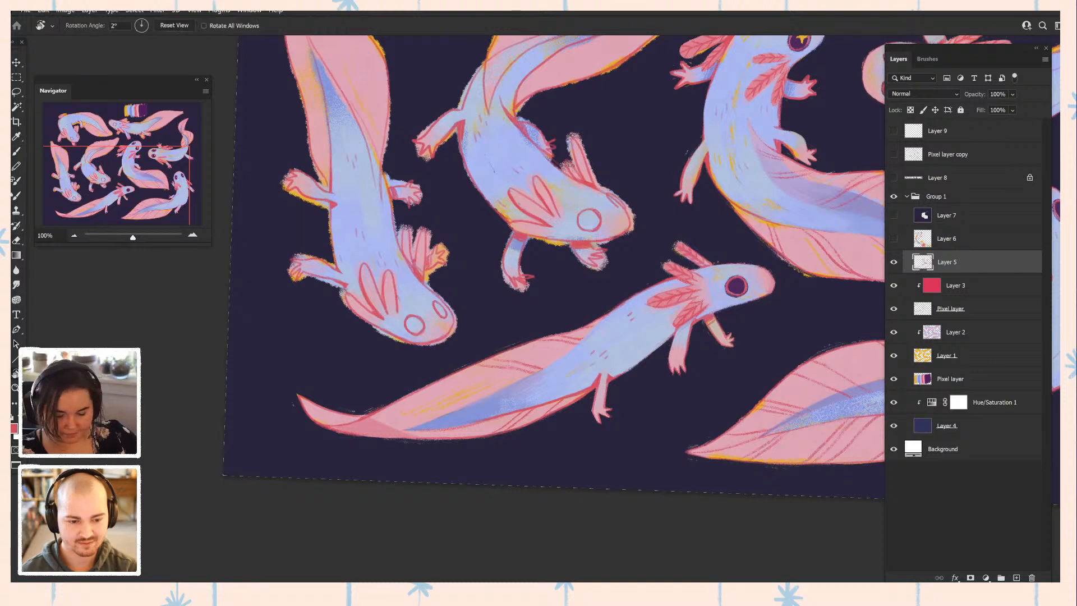
mouse_move(701, 258)
left_mouse_down()
mouse_move(715, 351)
mouse_move(717, 327)
left_mouse_up()
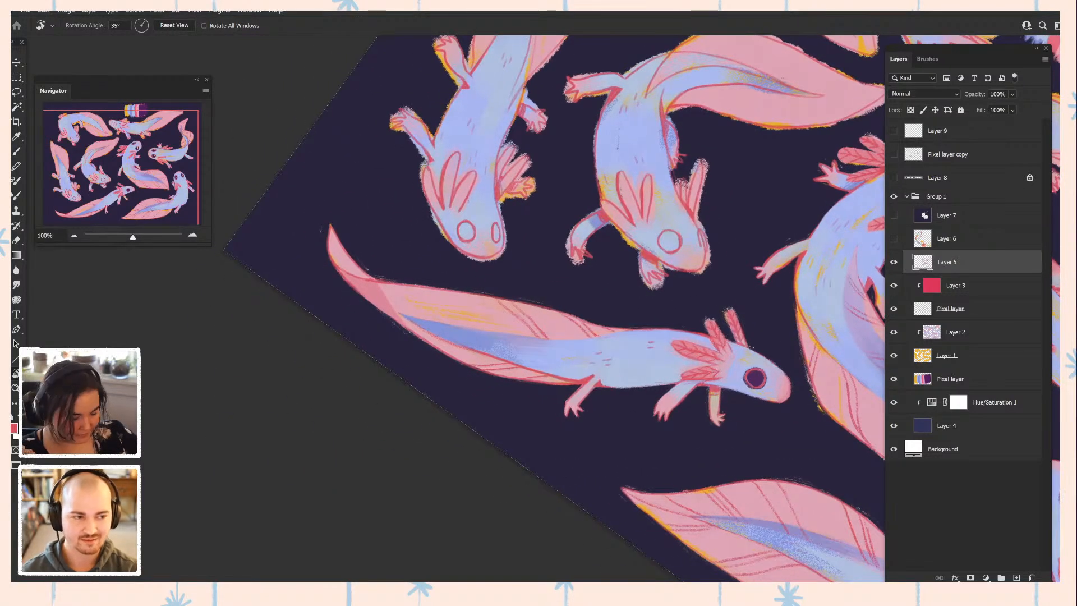
key("b")
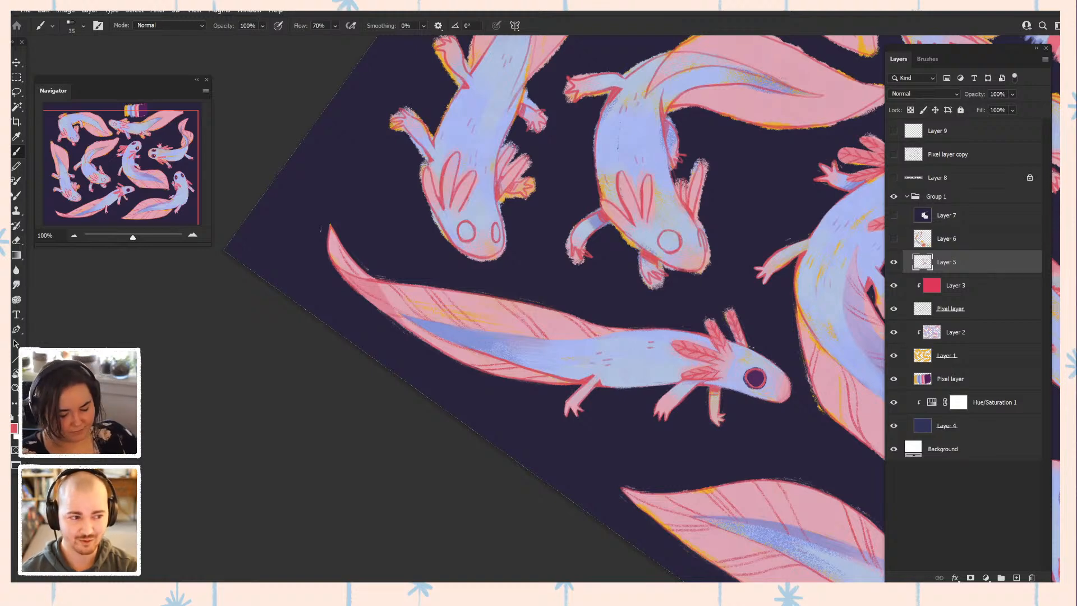
left_click(359, 291, "alt")
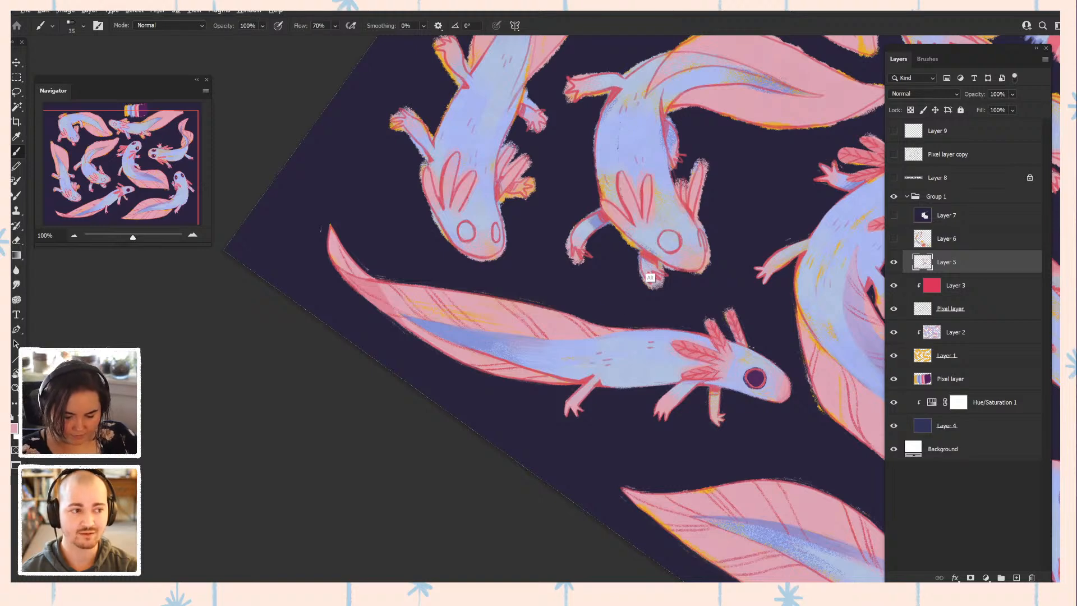
left_click(647, 282, "alt")
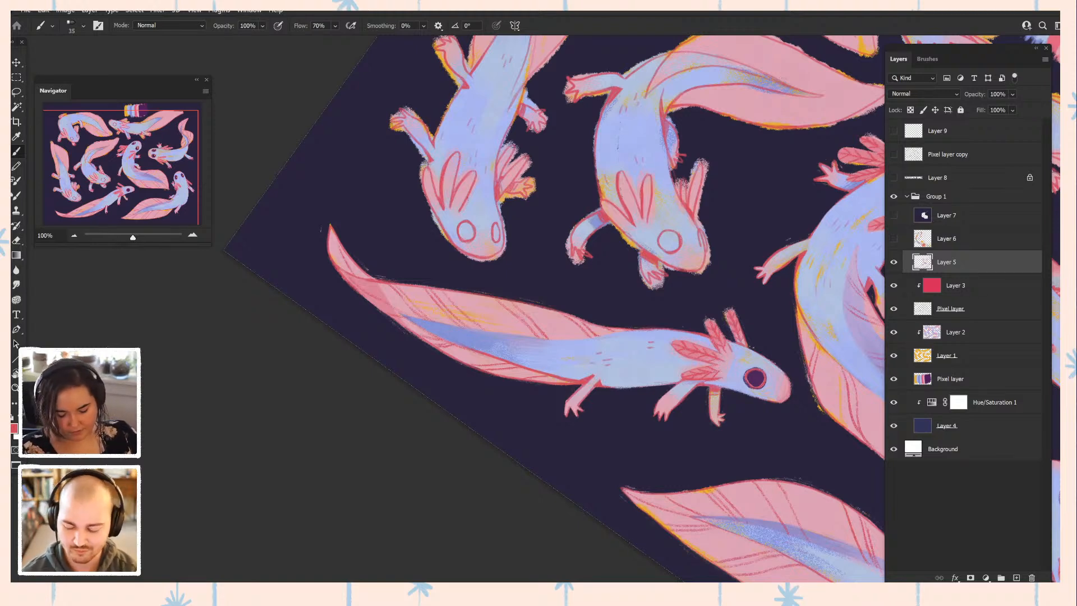
- Add a star highlight to the lowest axolotl's dark eye, using yellow sampled from a neighbouring axolotl's eye
left_click_drag(685, 336, 483, 294)
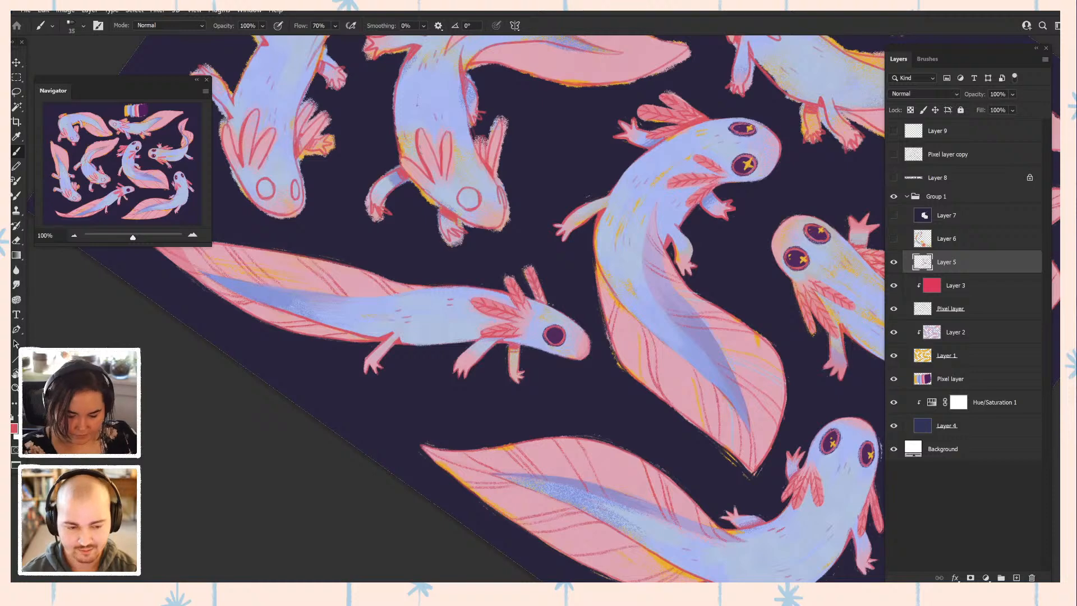
left_click(748, 164, "alt")
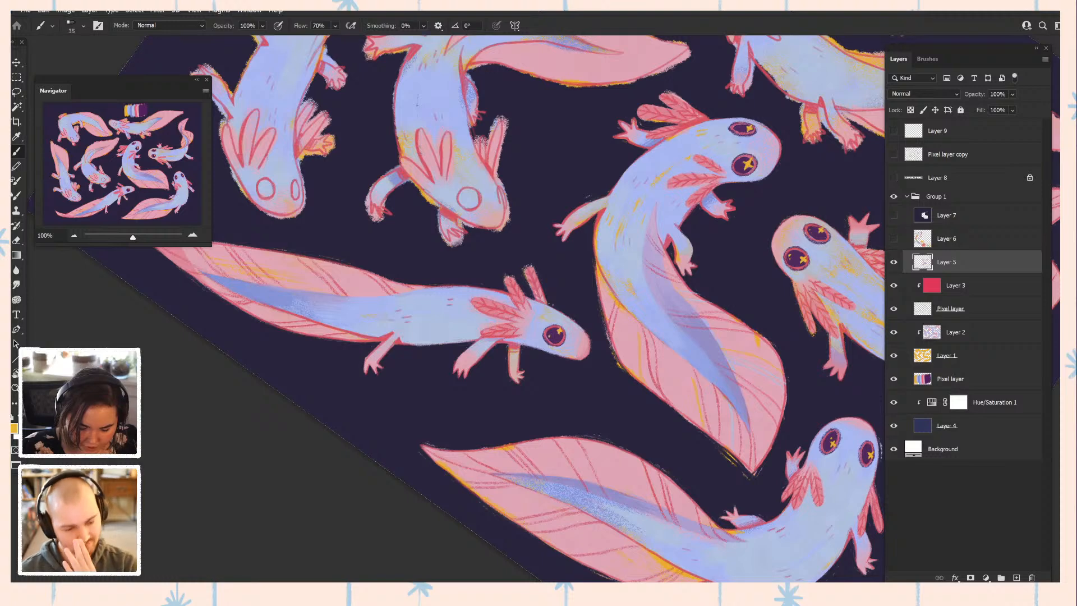
left_click_drag(449, 314, 606, 375)
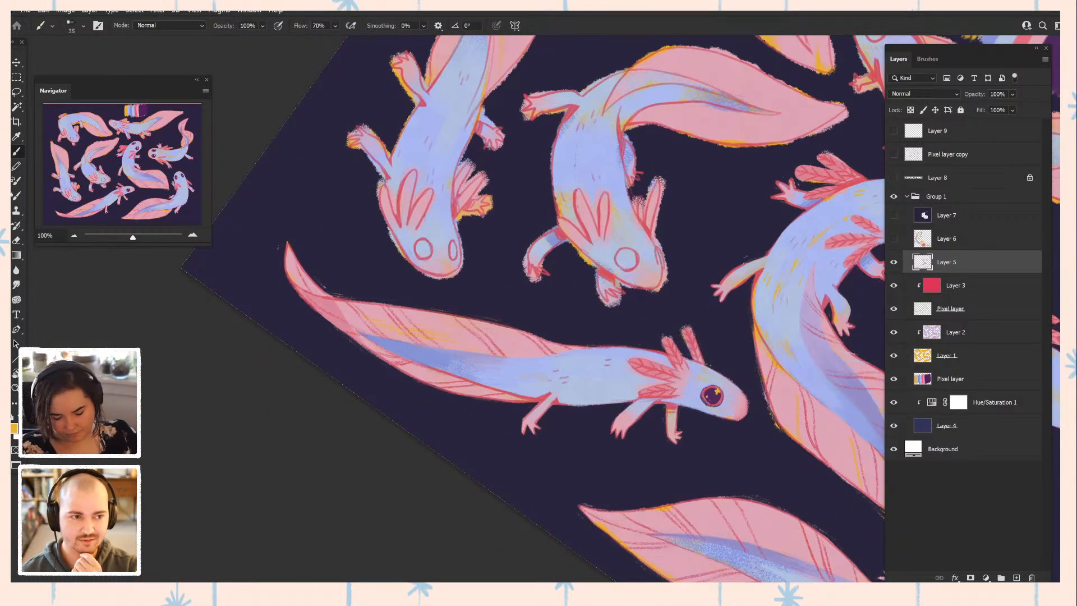
left_click_drag(561, 337, 556, 347)
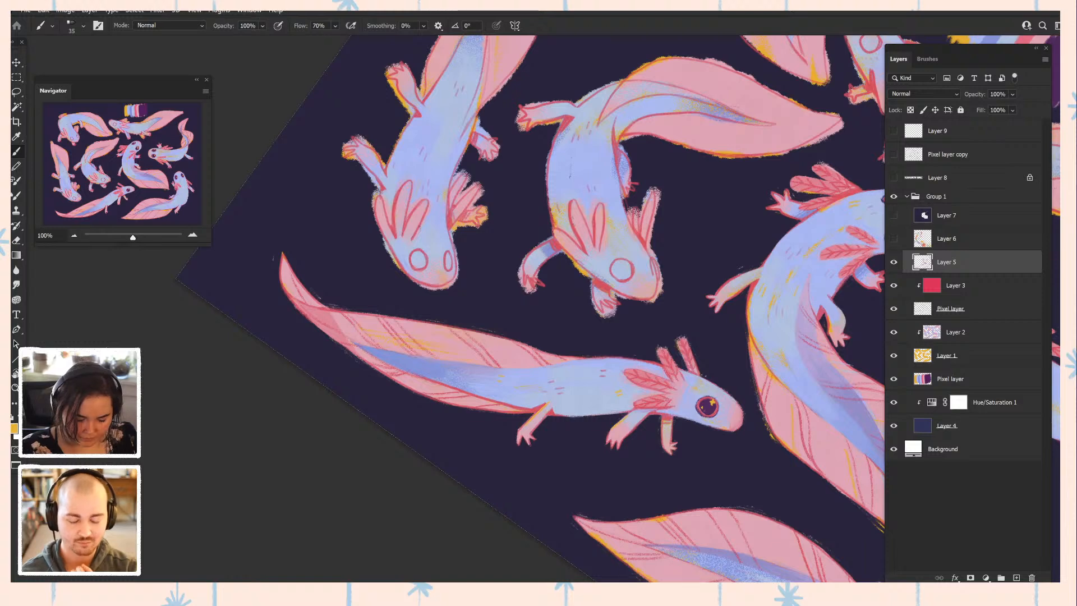
- On Layer 1, trim the silhouette around the feet, arms and gills of the axolotl beside the colour swatches
left_click_drag(589, 291, 431, 318)
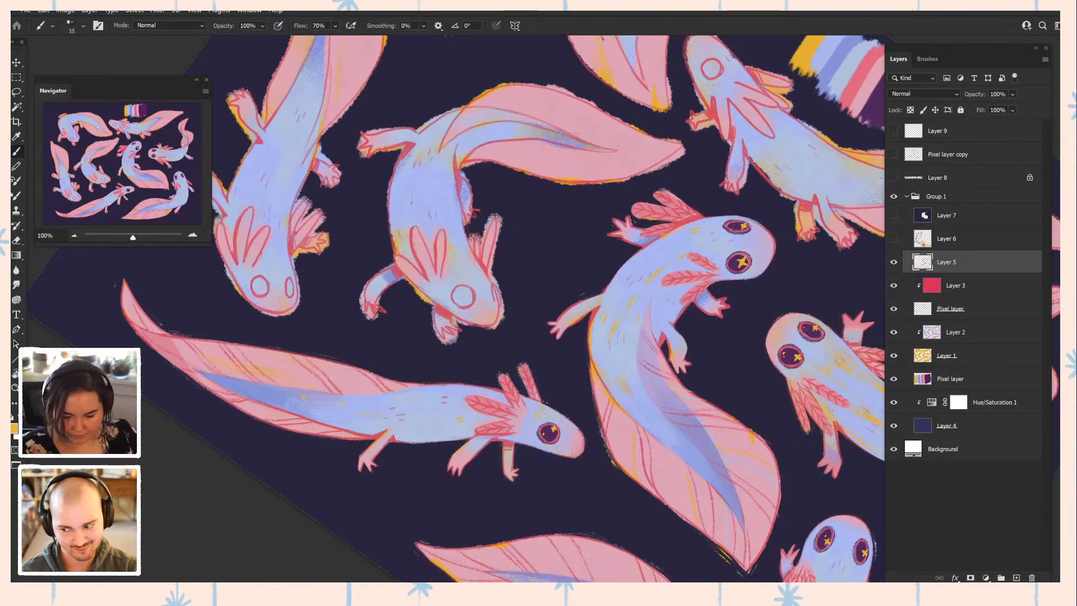
left_click_drag(561, 291, 318, 401)
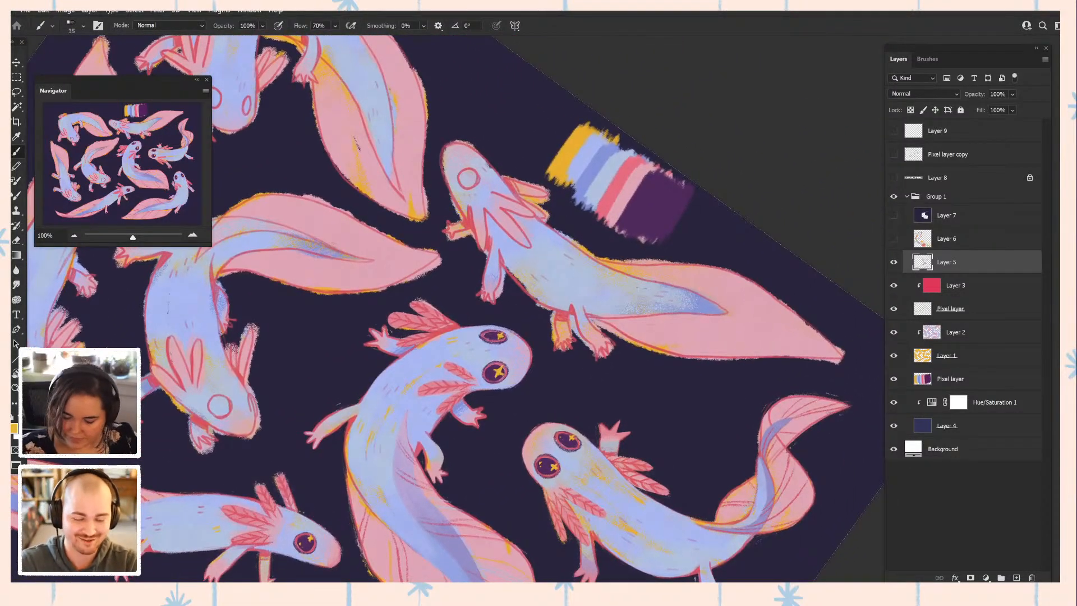
left_click(953, 356)
left_click_drag(505, 309, 437, 330)
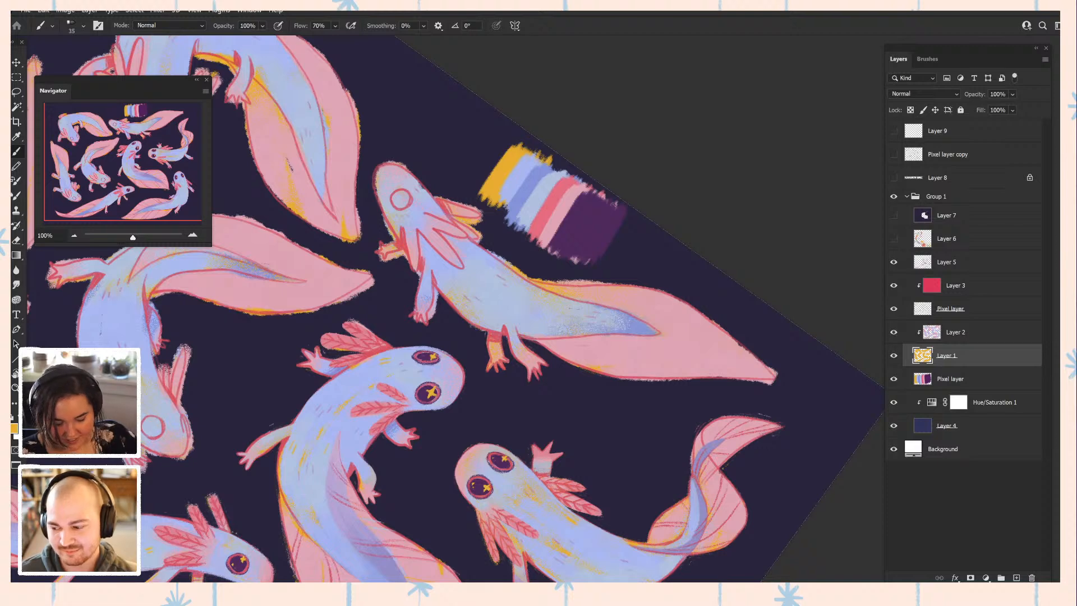
left_click_drag(431, 318, 434, 287)
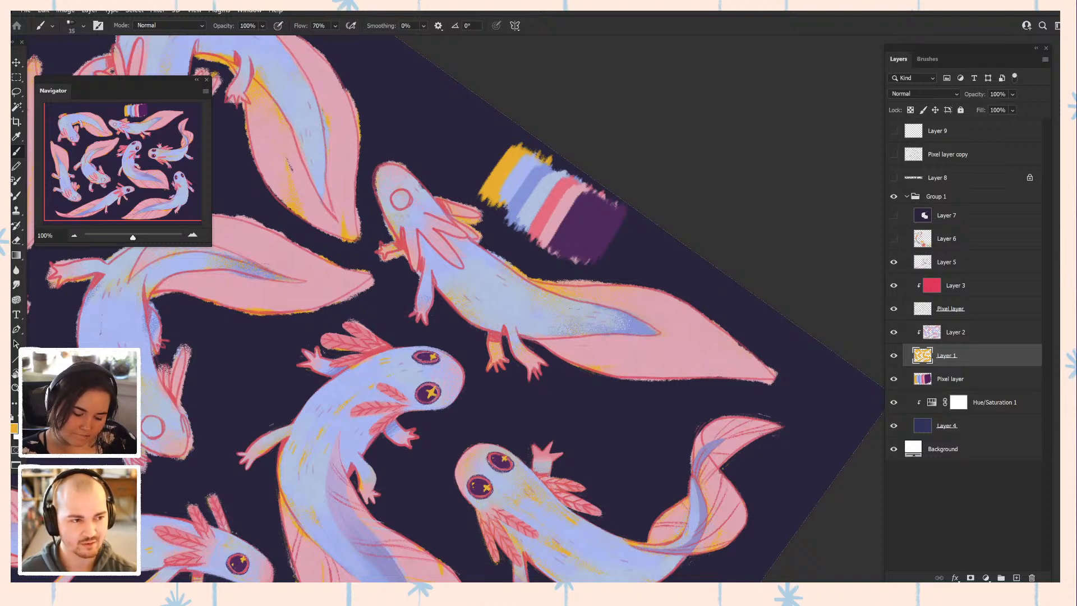
left_click_drag(415, 309, 416, 290)
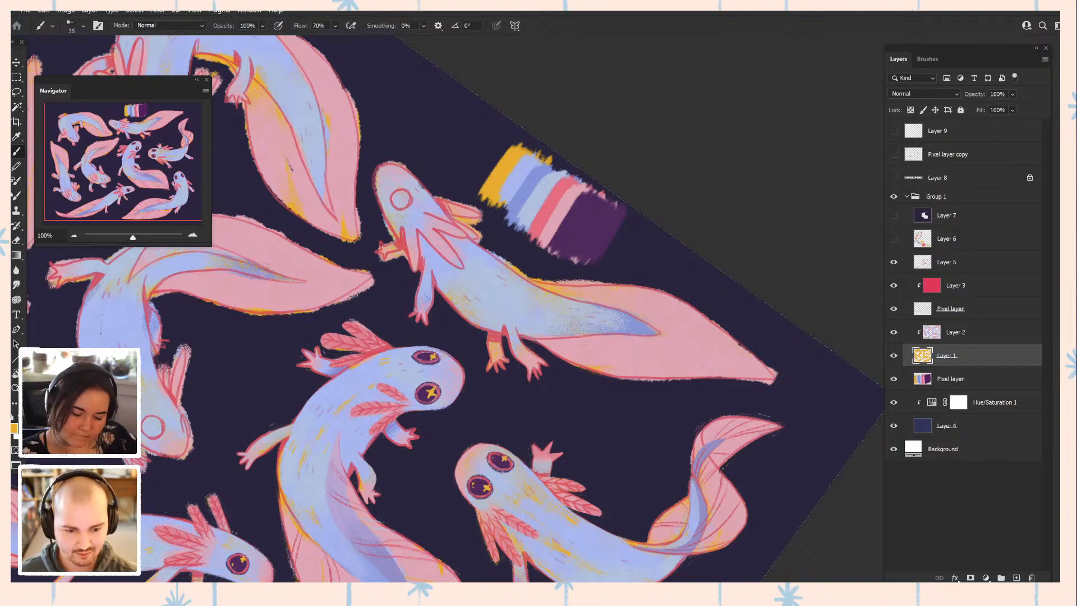
left_click_drag(394, 255, 469, 300)
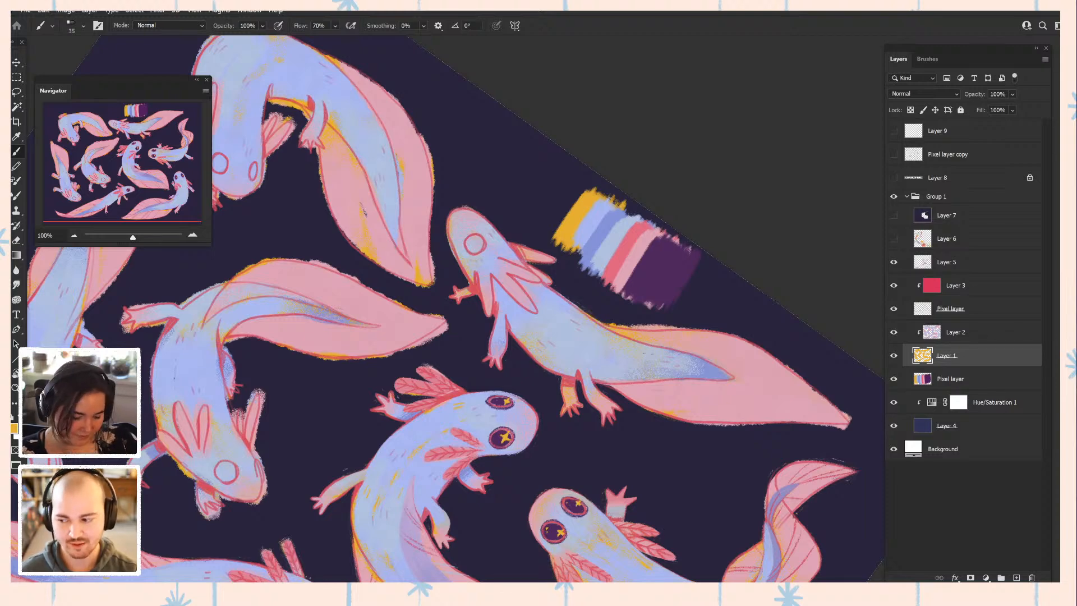
- Clean up the rough fringe along the tail edges and tail tip of the axolotl beside the swatches on Layer 1
key("r")
left_click_drag(617, 224, 669, 334)
left_click_drag(560, 392, 543, 261)
key("b")
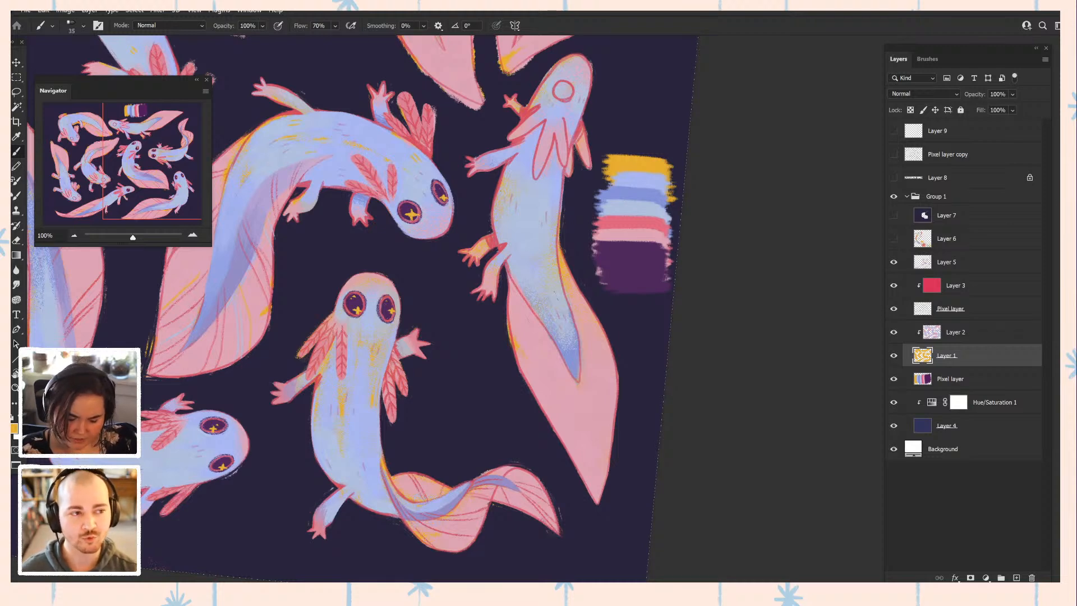
left_click_drag(365, 303, 371, 352)
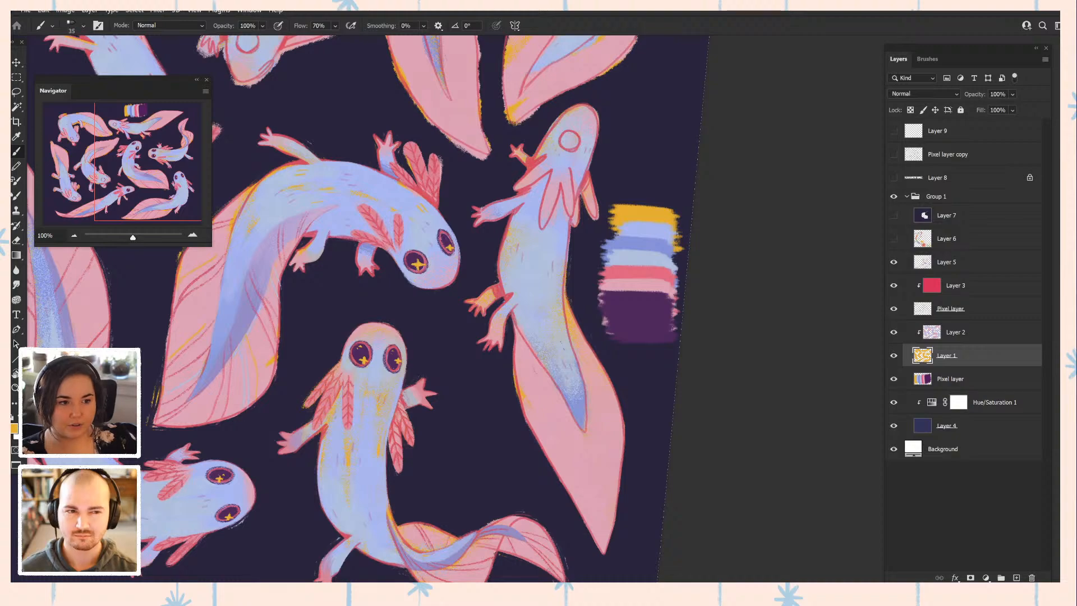
- On Layer 5, fill the front gills of the axolotl beside the swatches with pink tones sampled from nearby gills
key("r")
left_click_drag(653, 337, 577, 222)
left_click_drag(561, 314, 596, 254)
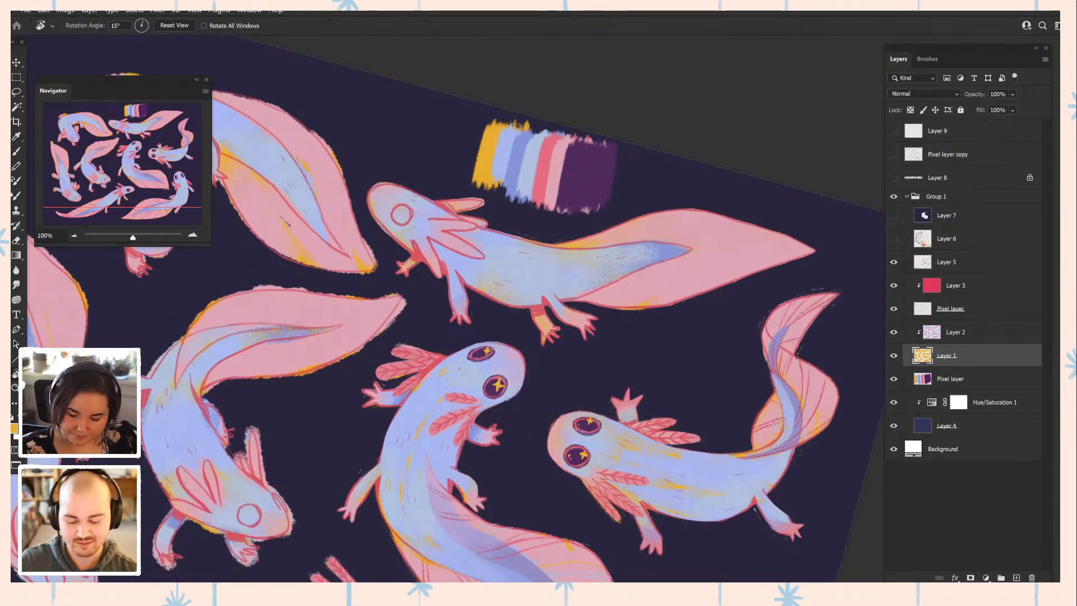
left_click(955, 332)
left_click(946, 262)
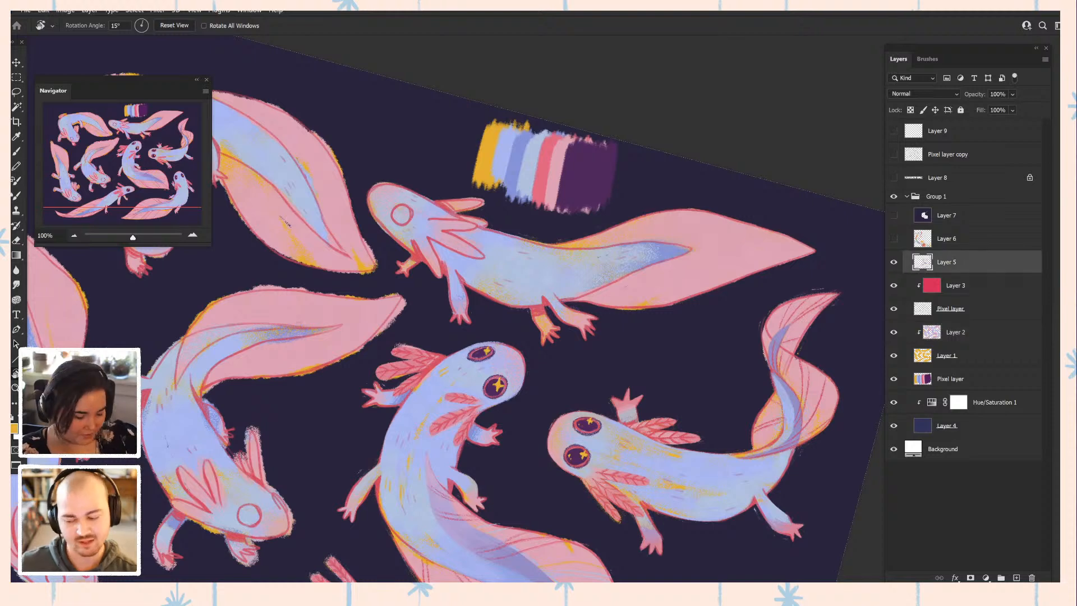
key("b")
left_click(398, 385, "alt")
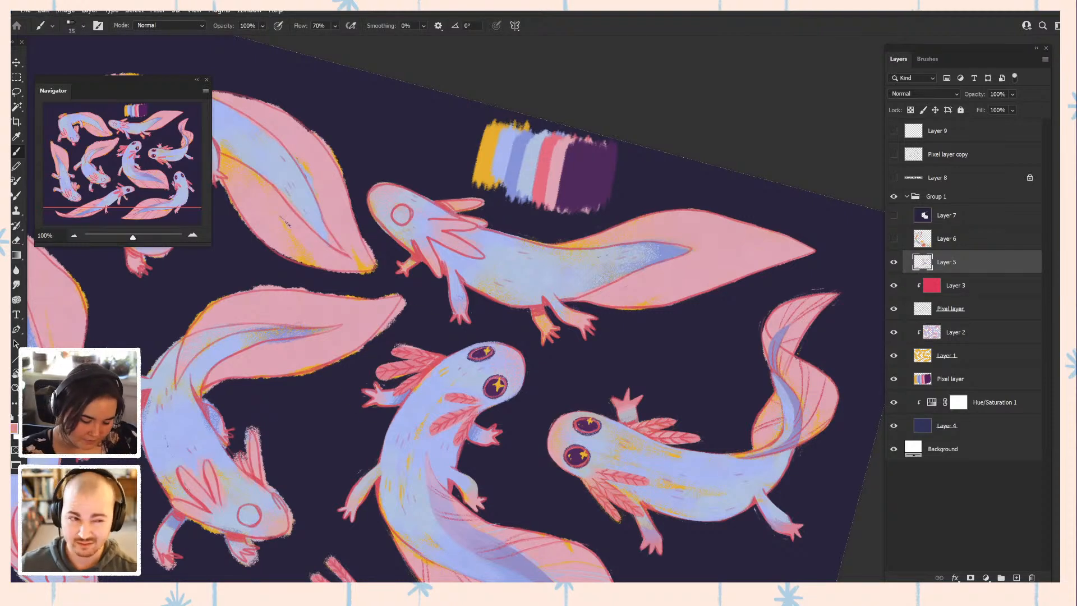
left_click_drag(447, 242, 480, 255)
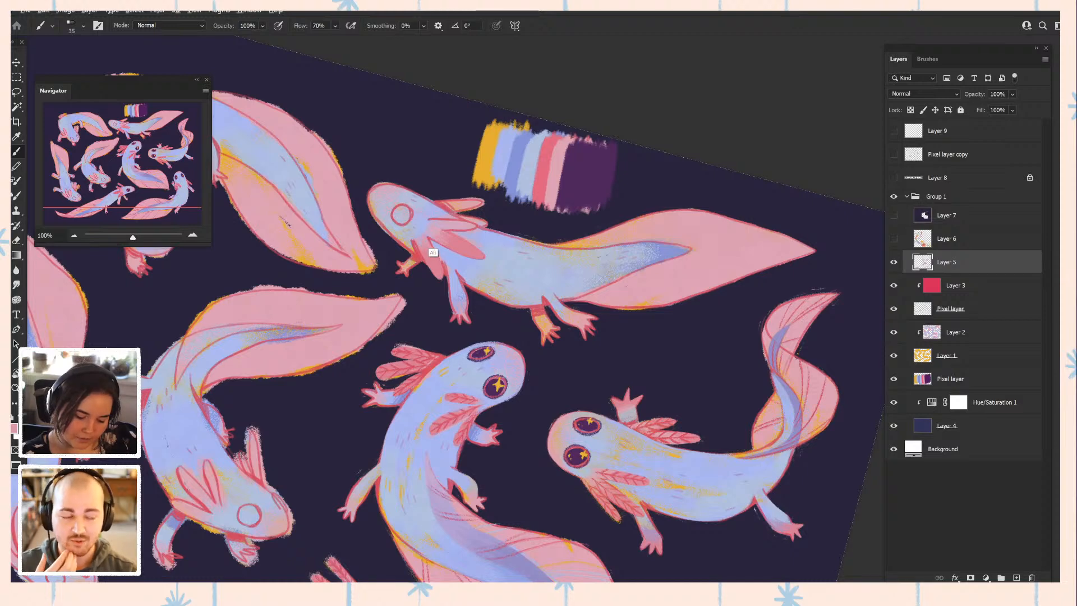
left_click(433, 252, "alt")
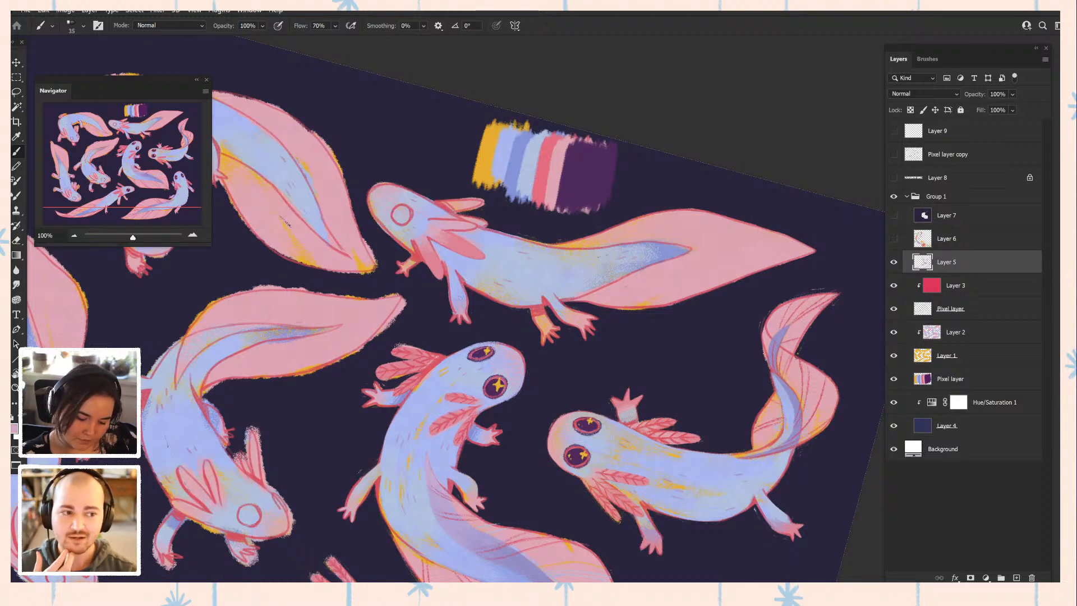
left_click(458, 272, "alt")
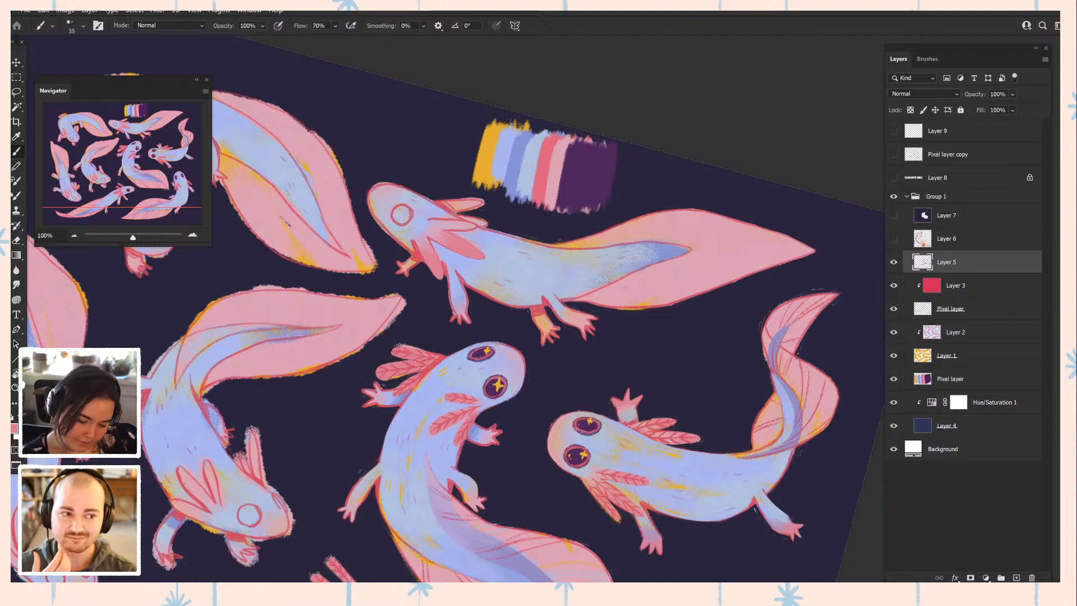
- Paint the far-side gills of the same axolotl with sampled blue and red, covering the remaining yellow
key("r")
left_click_drag(459, 272, 484, 308)
key("b")
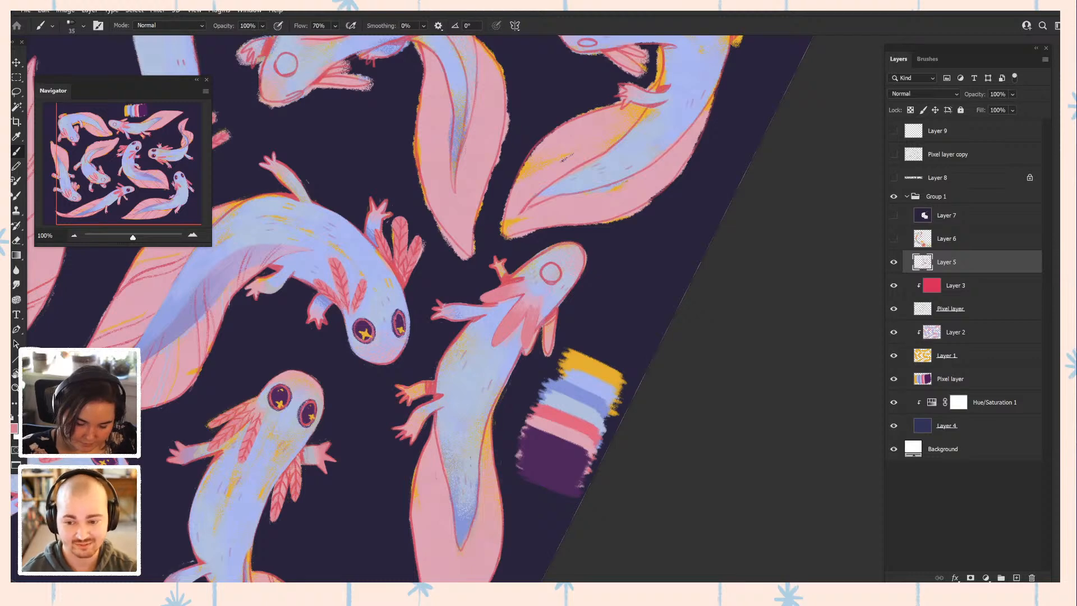
left_click(545, 322, "alt")
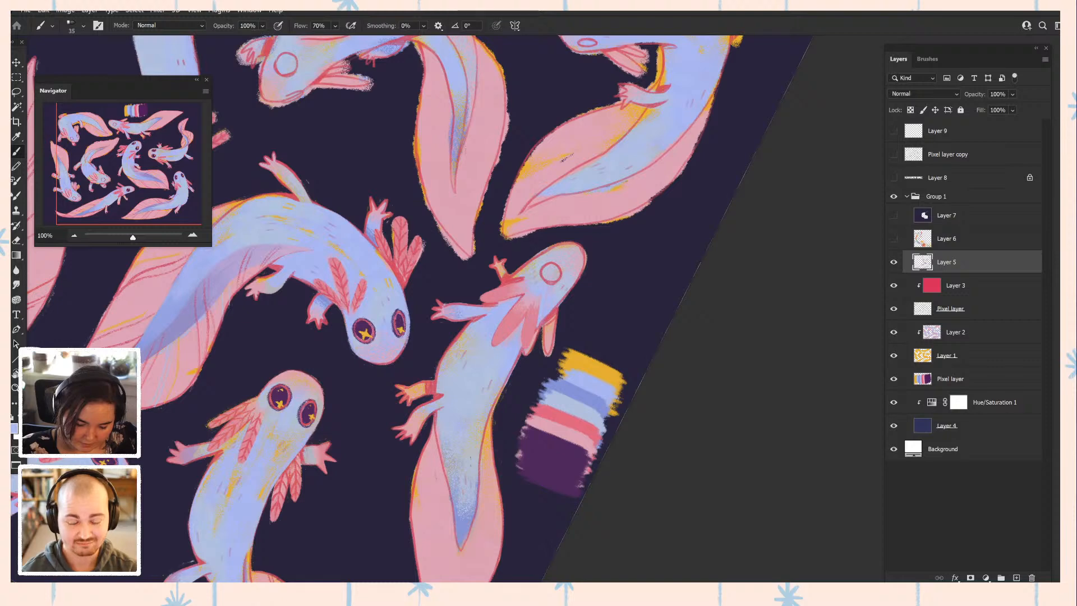
left_click(550, 339, "alt")
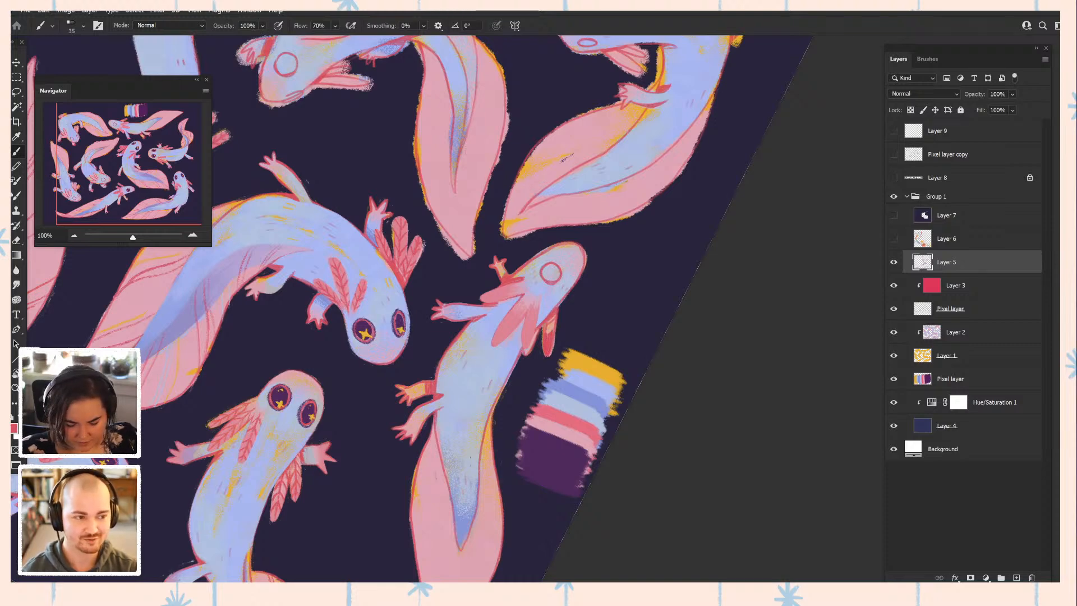
left_click_drag(552, 318, 548, 337)
- Fill the eye of the axolotl beside the swatches with dark purple sampled from a neighbouring axolotl's eye
left_click(526, 351, "alt")
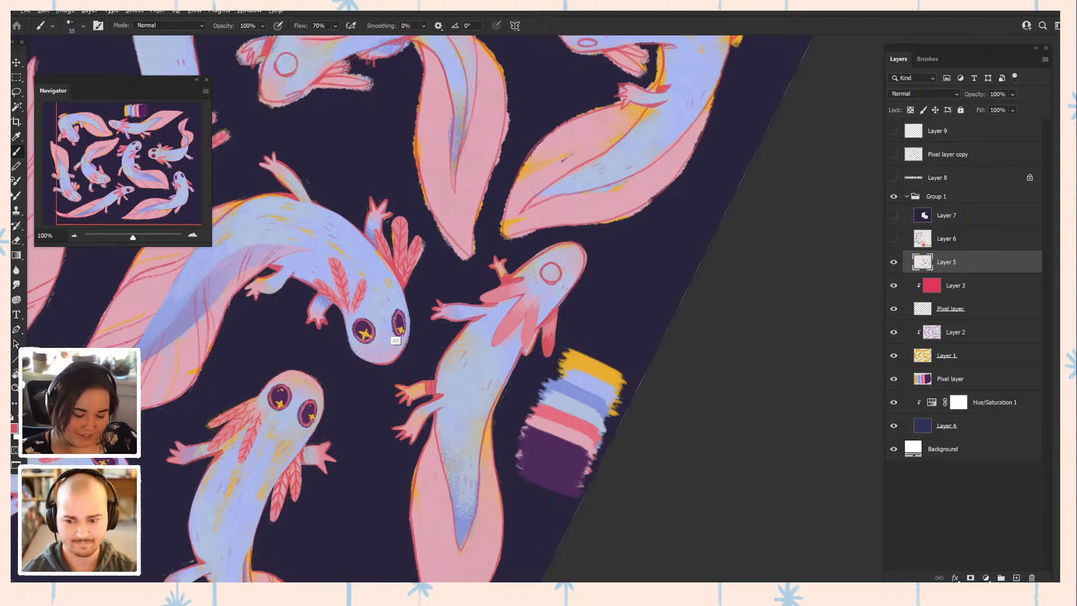
left_click(365, 338, "alt")
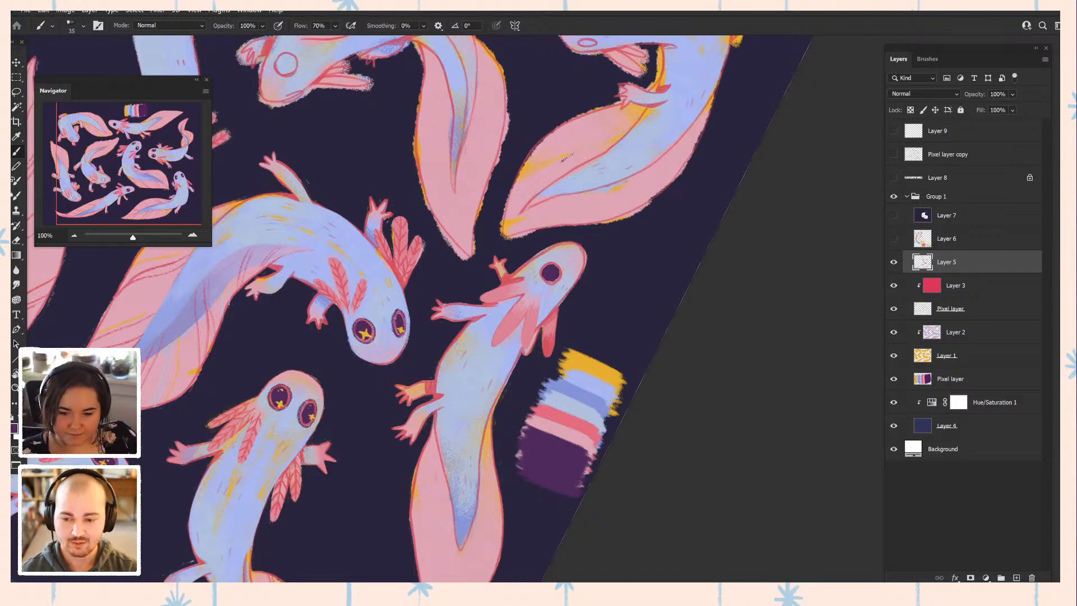
left_click_drag(629, 288, 599, 286)
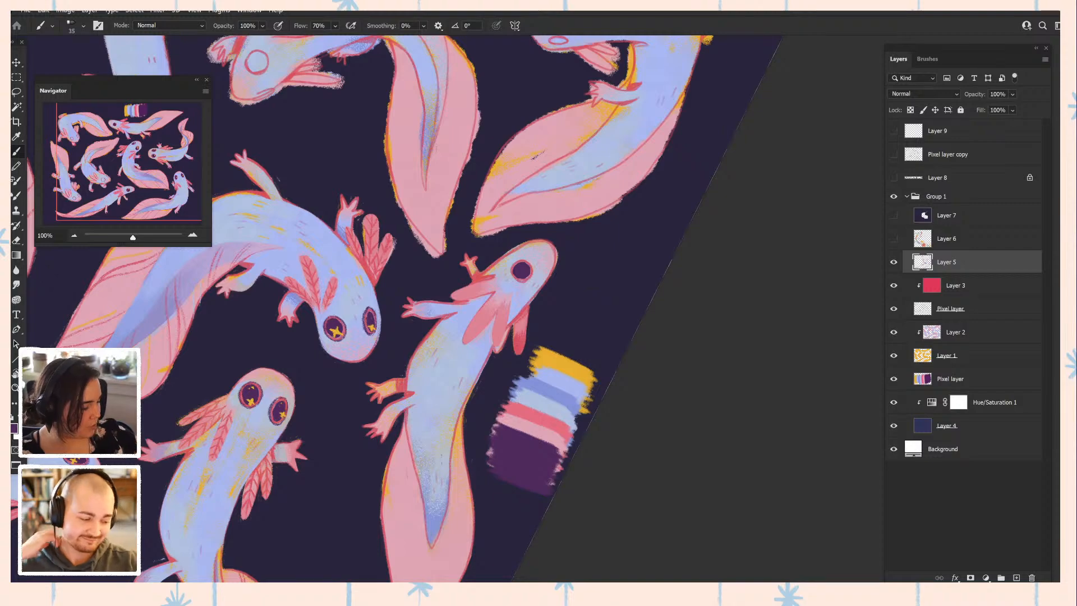
- Straighten the canvas and examine the whole axolotl pattern, both with and without the surrounding interface
scroll(546, 327, "down", 1)
key("r")
left_click_drag(617, 415, 596, 226)
left_click_drag(567, 421, 524, 237)
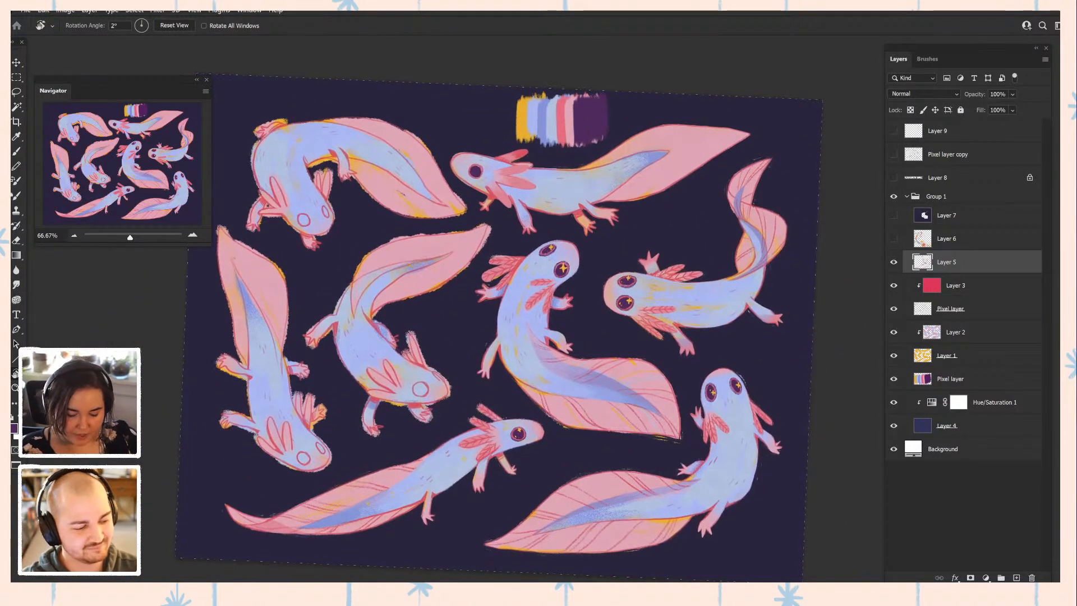
key("f")
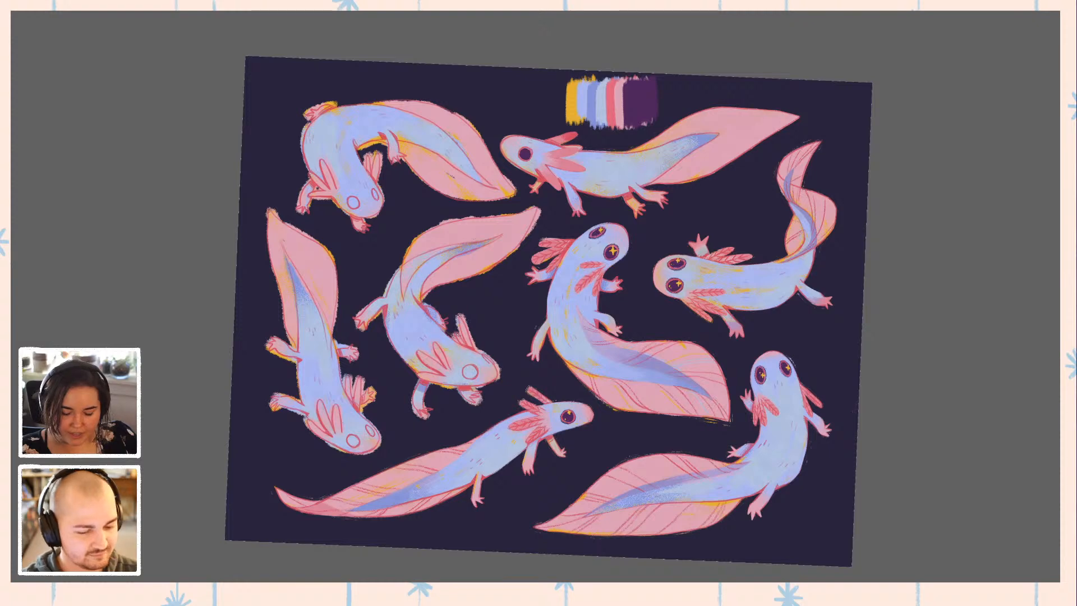
left_click_drag(617, 415, 621, 413)
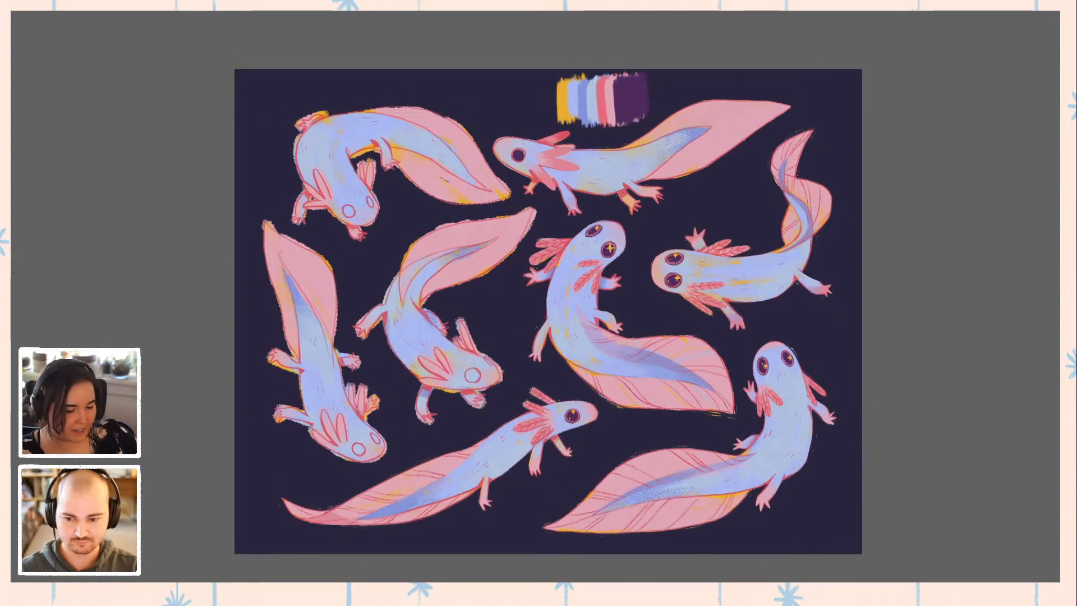
key("f")
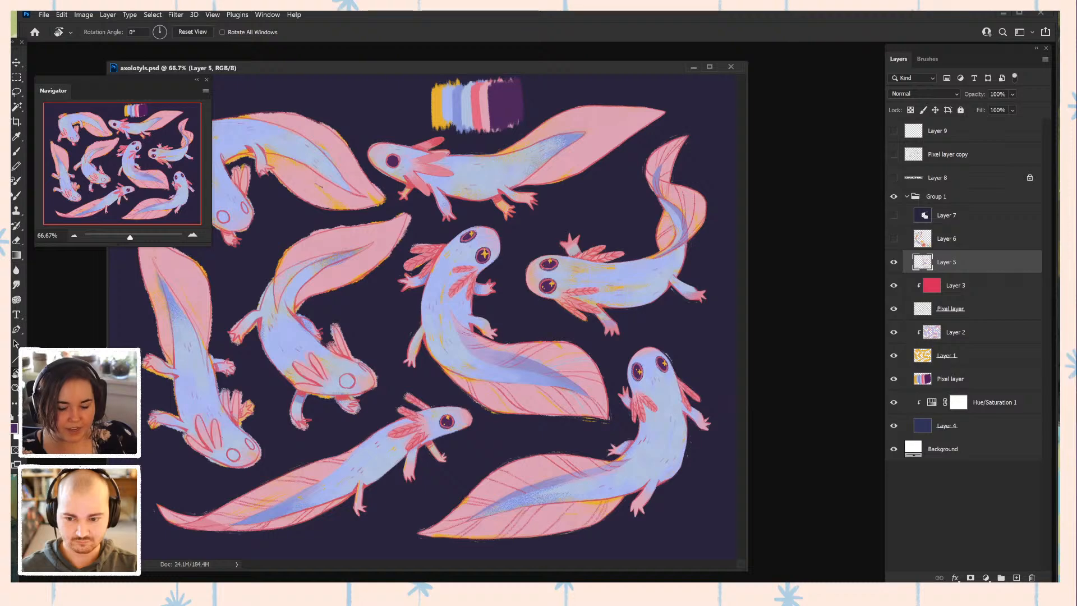
left_click_drag(426, 67, 520, 59)
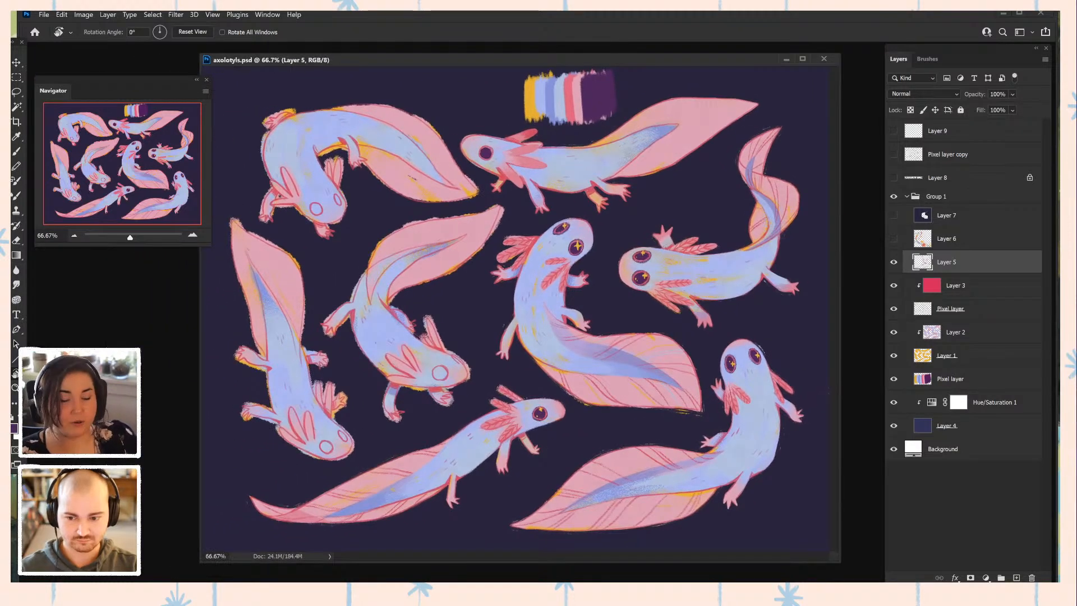
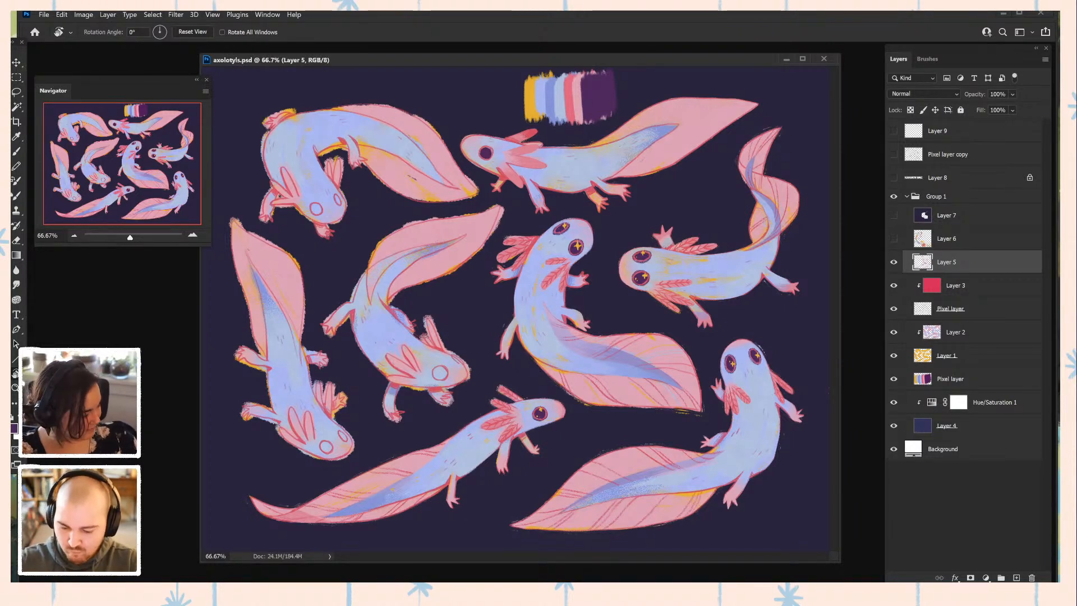
- Briefly show Layer 6 to compare its shading on the pattern, and hide it again
key("f")
mouse_move(548, 328)
left_mouse_down()
mouse_move(509, 327)
mouse_move(544, 299)
mouse_move(543, 319)
left_mouse_up()
key("b")
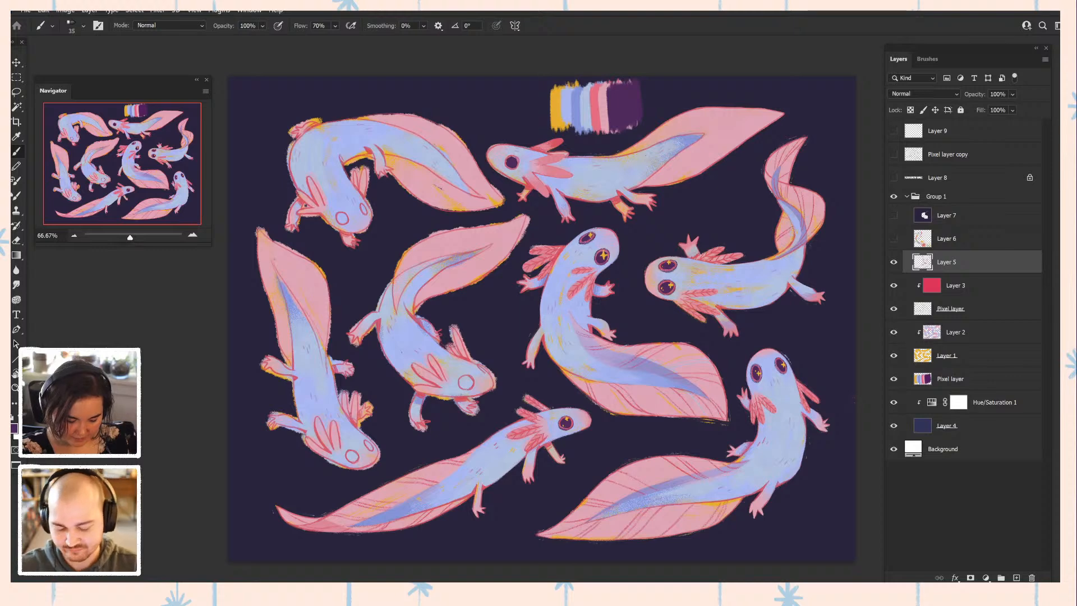
left_click_drag(541, 319, 538, 342)
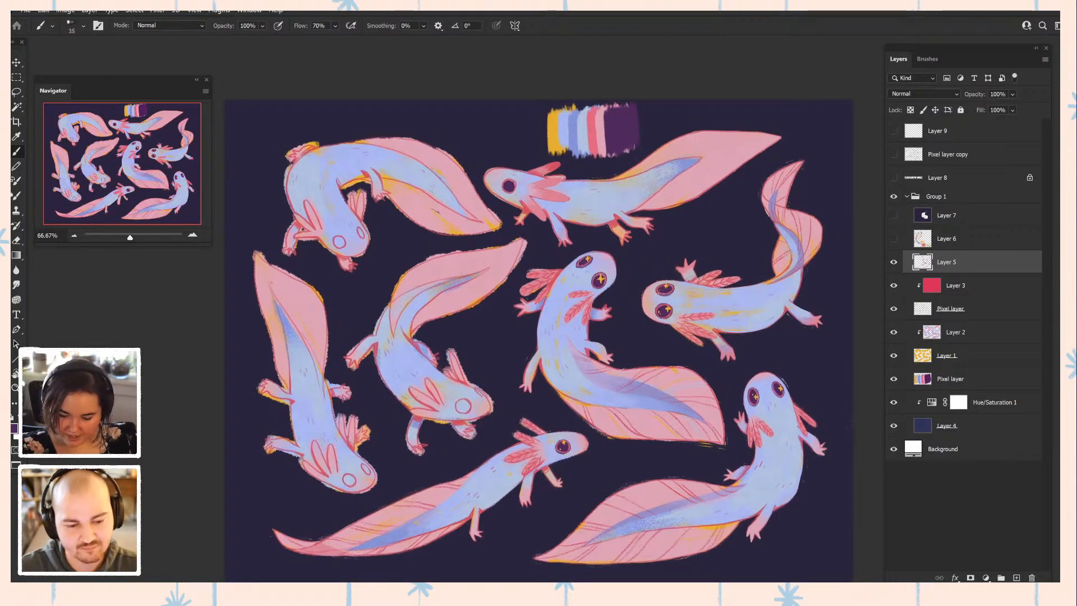
left_click(893, 239)
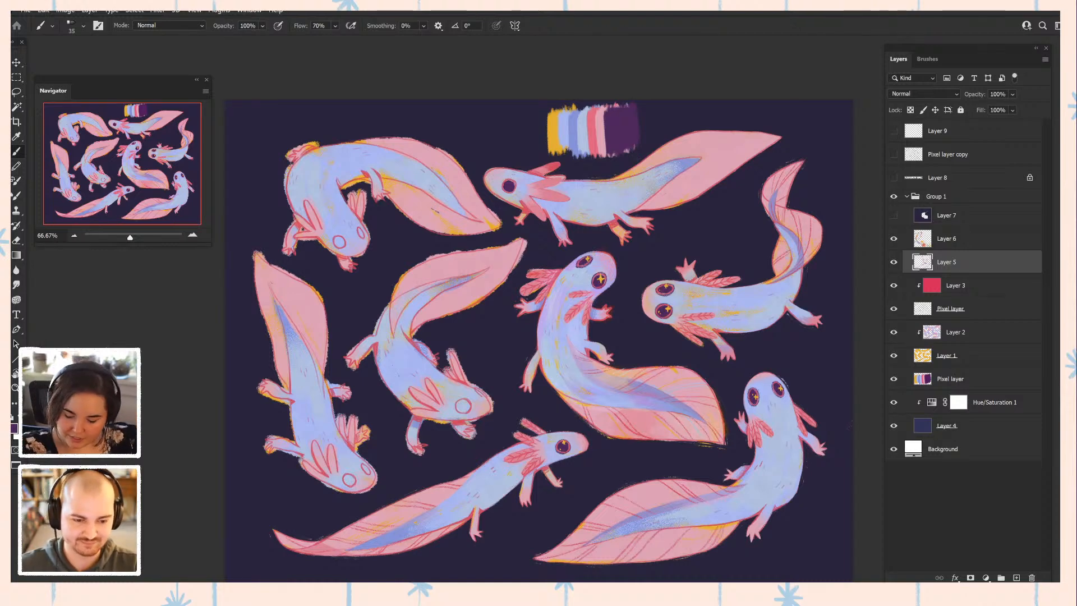
left_click(893, 238)
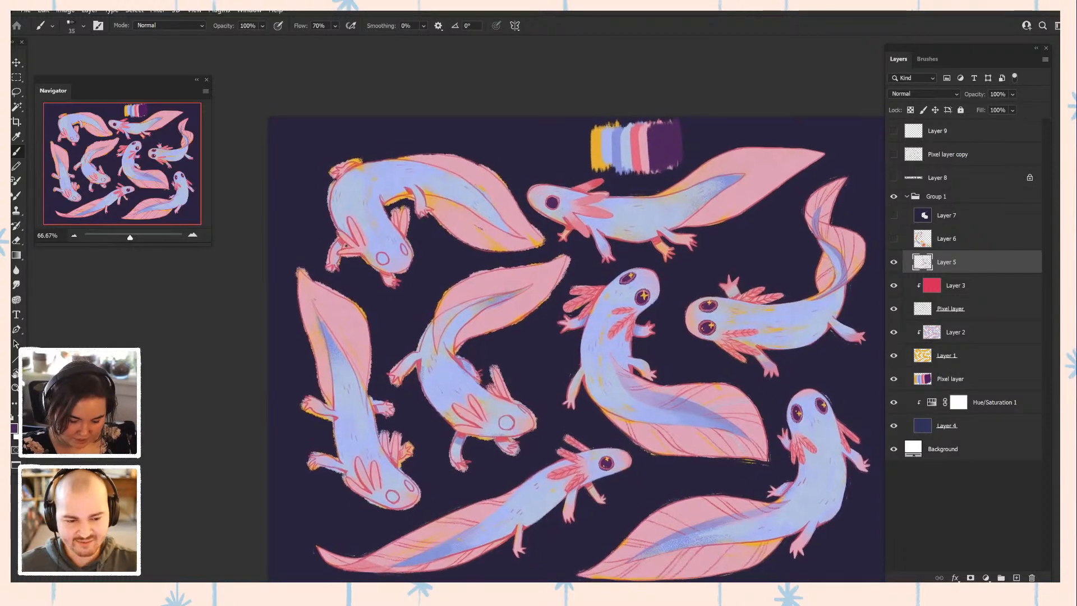
- On Layer 5, outline the eye of the axolotl beside the swatches in red and add a yellow star highlight
key("ctrl+plus")
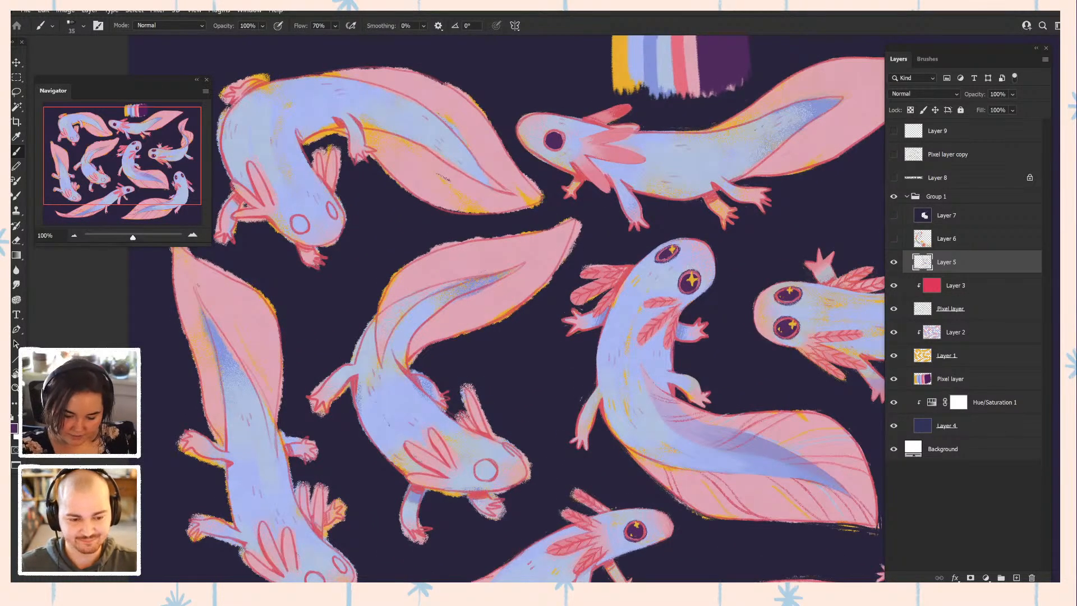
left_click_drag(733, 320, 584, 481)
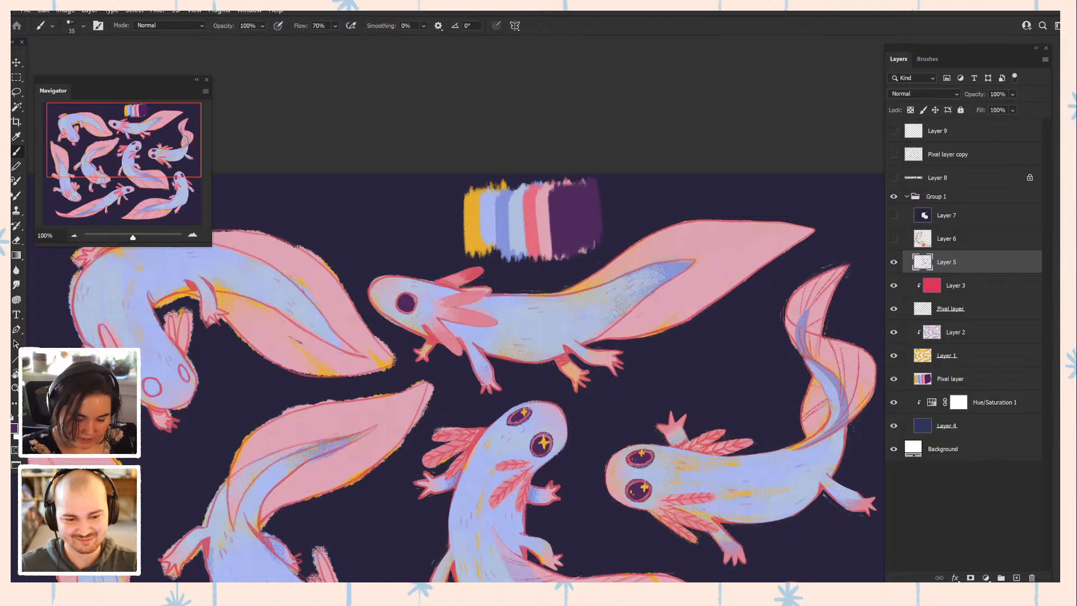
left_click(453, 306, "alt")
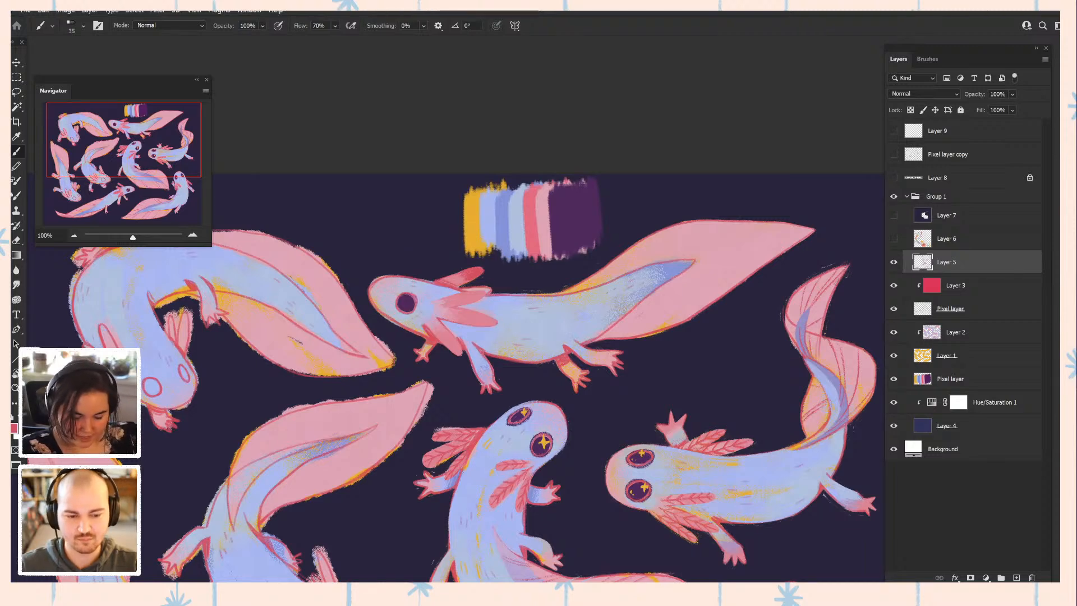
left_click(408, 303, "alt")
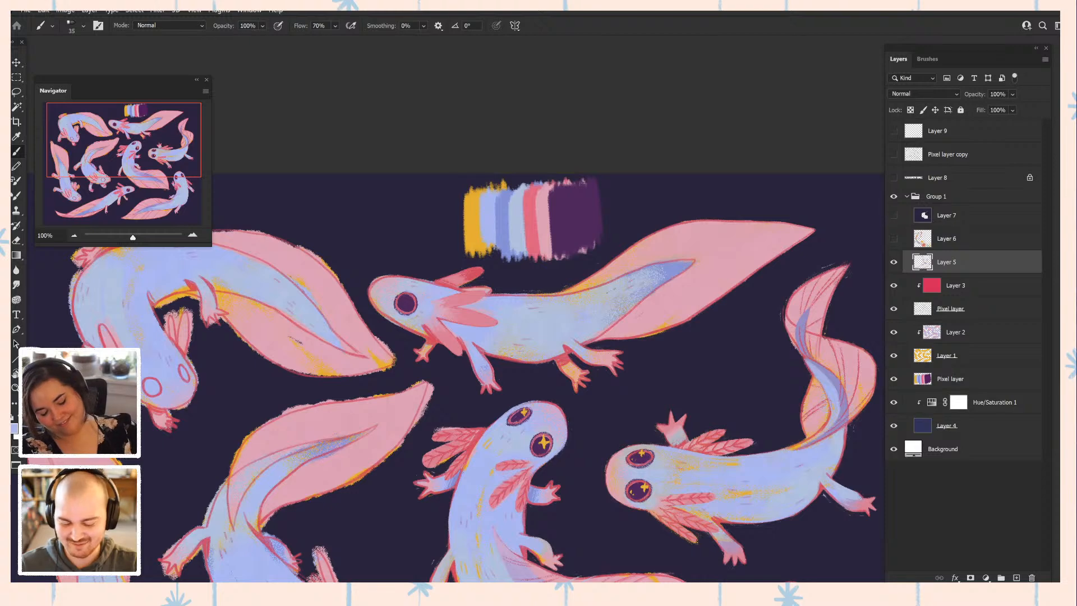
left_click(542, 443, "alt")
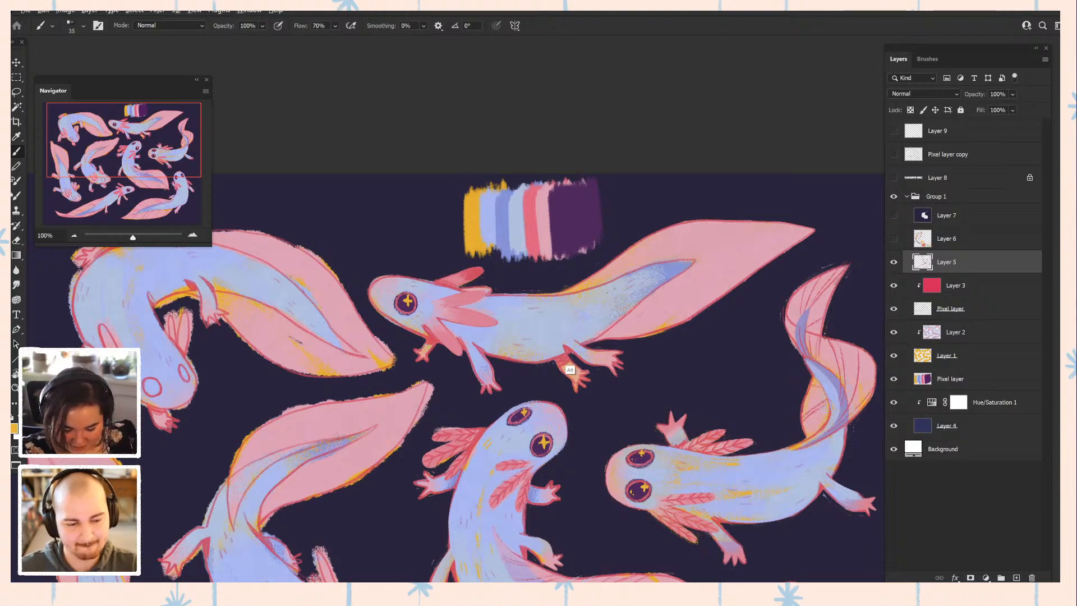
- Draw feathery red vein lines on the front gills of the axolotl beside the swatches
left_click(572, 366, "alt")
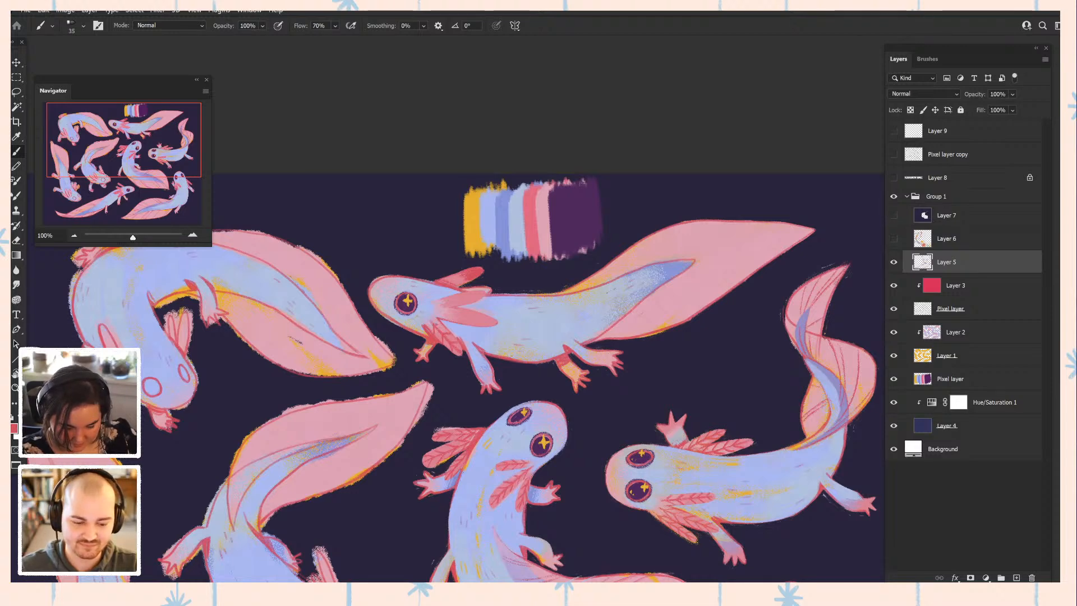
key("r")
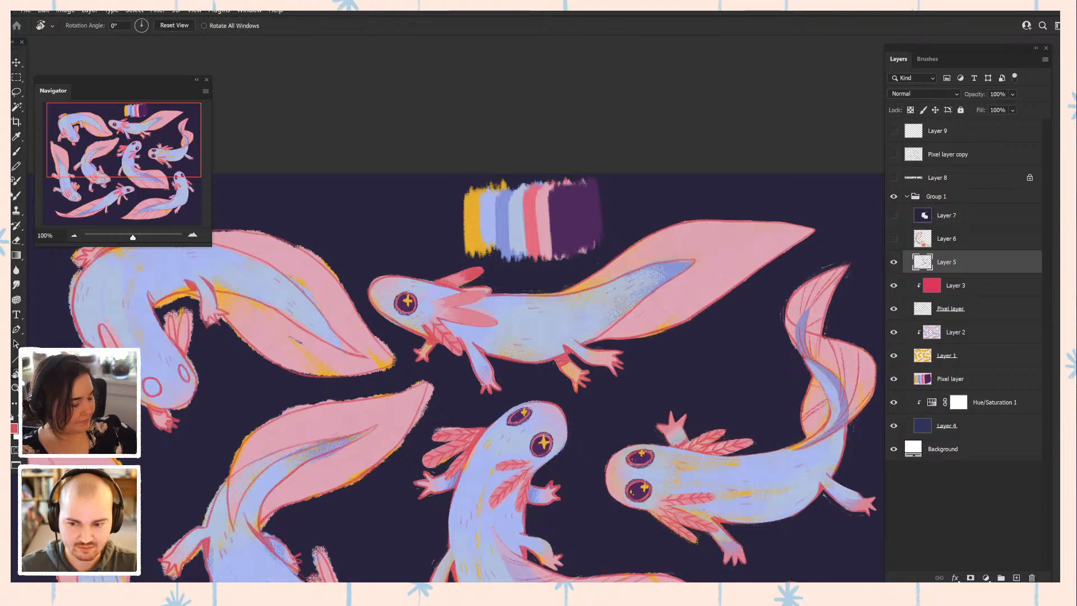
mouse_move(548, 213)
left_mouse_down()
mouse_move(655, 289)
mouse_move(661, 316)
left_mouse_up()
left_click_drag(583, 303, 574, 357)
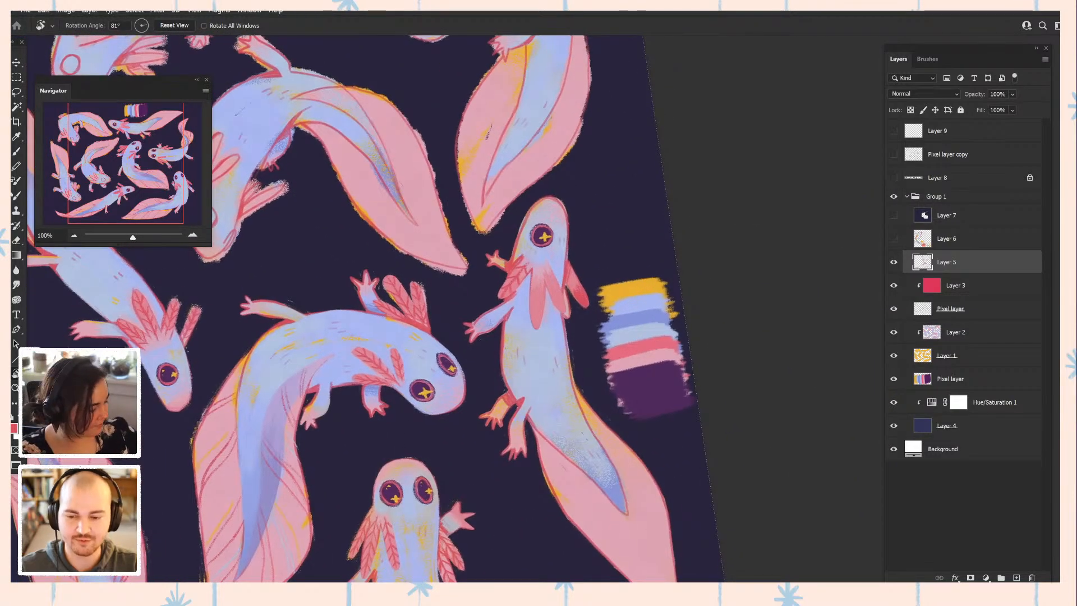
key("b")
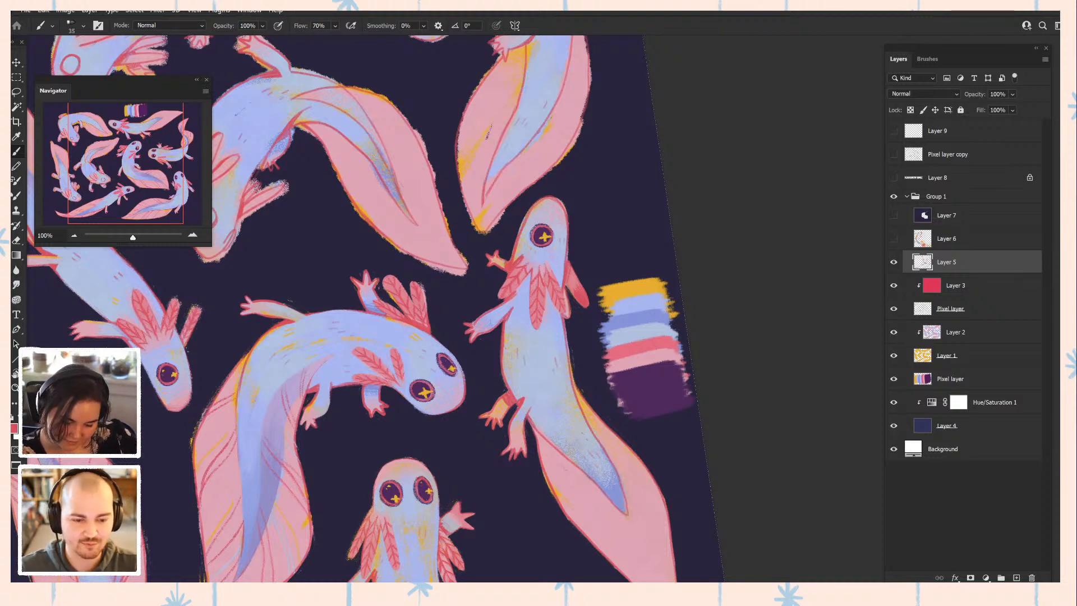
left_click_drag(571, 304, 548, 224)
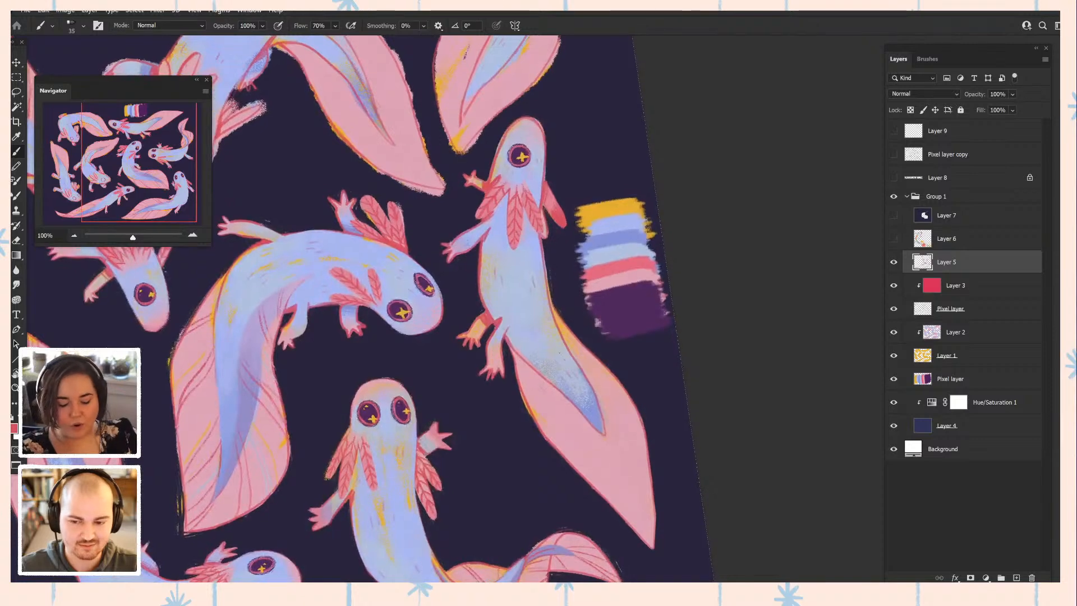
- Refine the far-side gill of the same axolotl with sampled pink and red detail
left_click(547, 225, "alt")
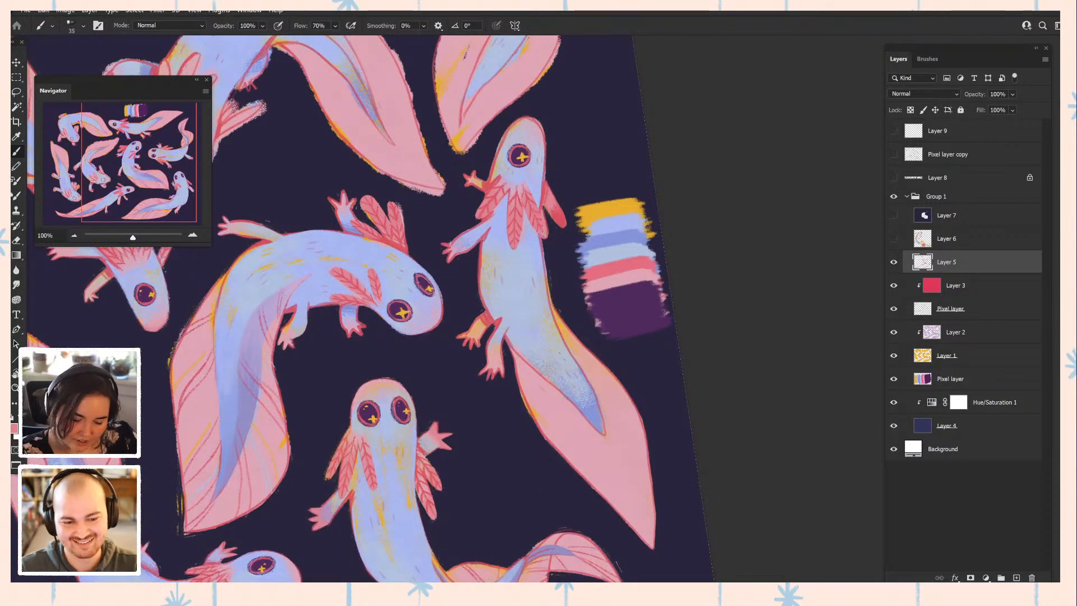
left_click(542, 191, "alt")
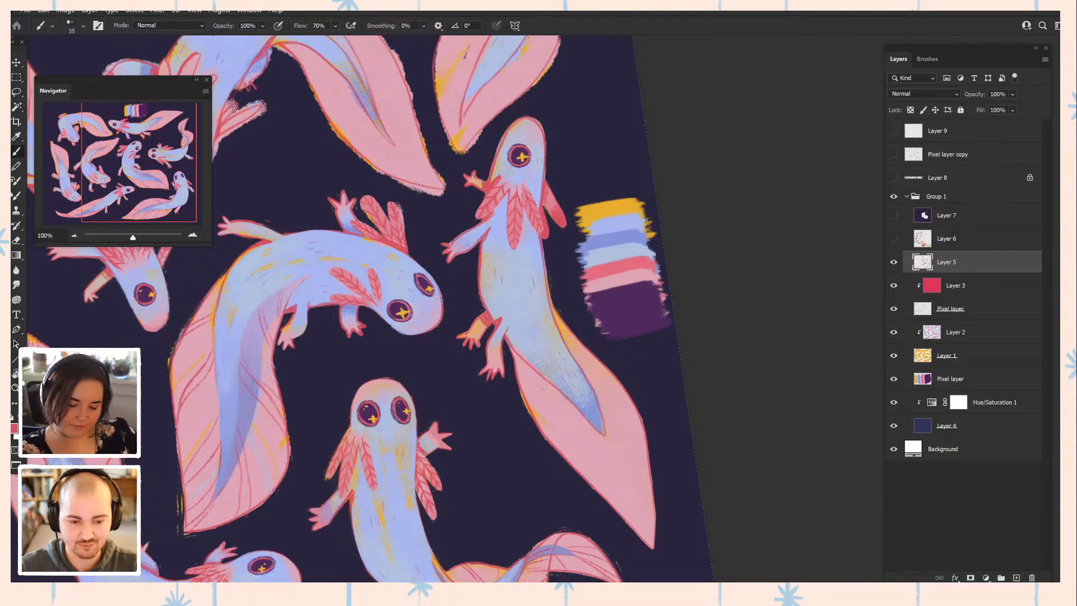
mouse_move(392, 303)
left_mouse_down()
mouse_move(426, 322)
mouse_move(428, 337)
left_mouse_up()
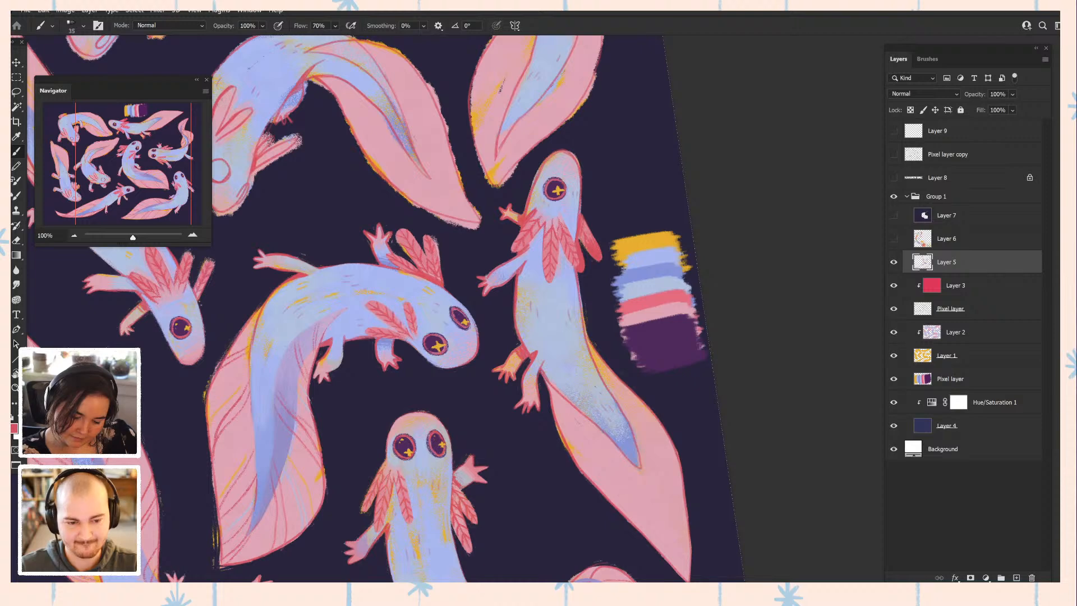
left_click_drag(393, 303, 435, 304)
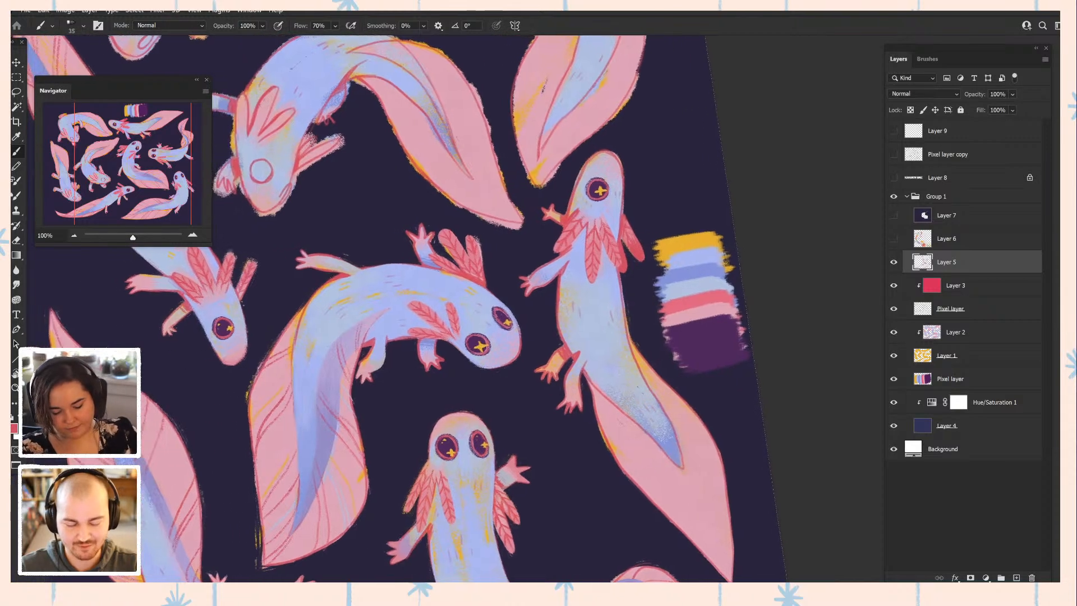
- Refine the near front leg and adjoining body edge of the same axolotl with sampled blue, pink and red
left_click(560, 290, "alt")
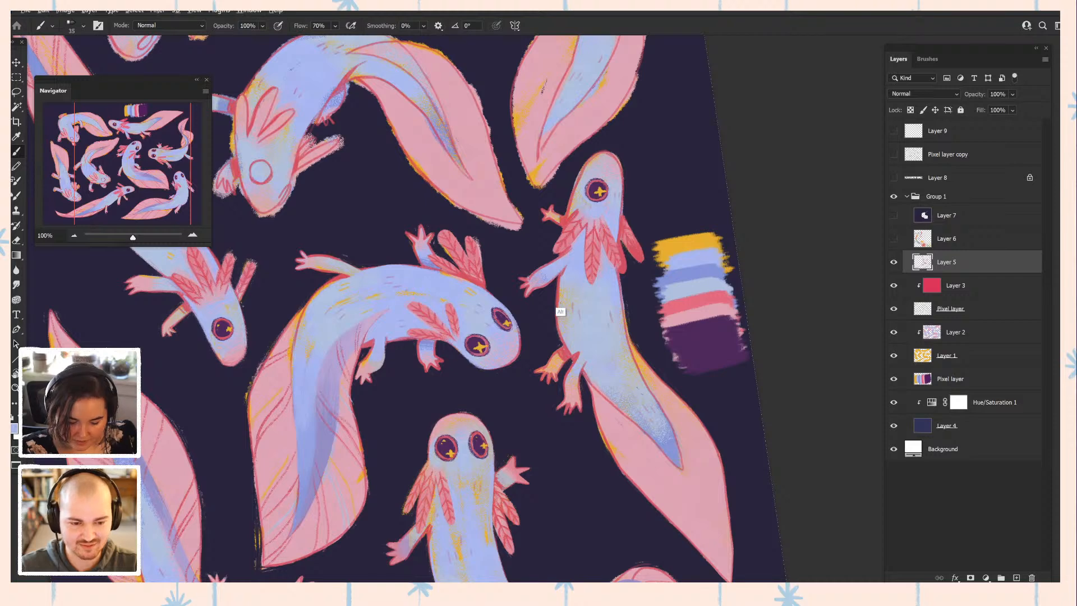
left_click(559, 313, "alt")
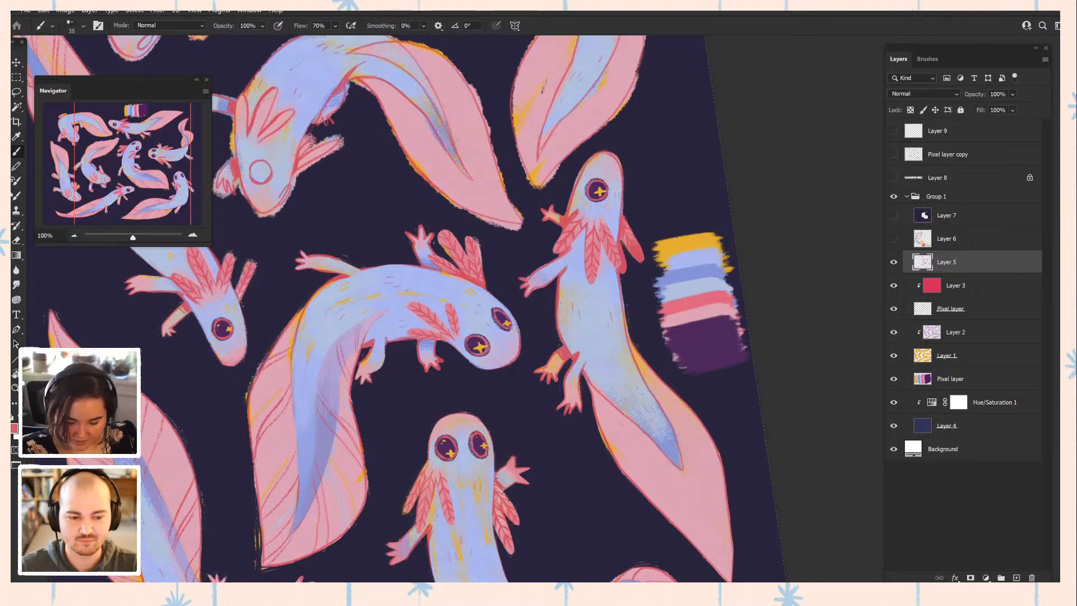
left_click(571, 282, "alt")
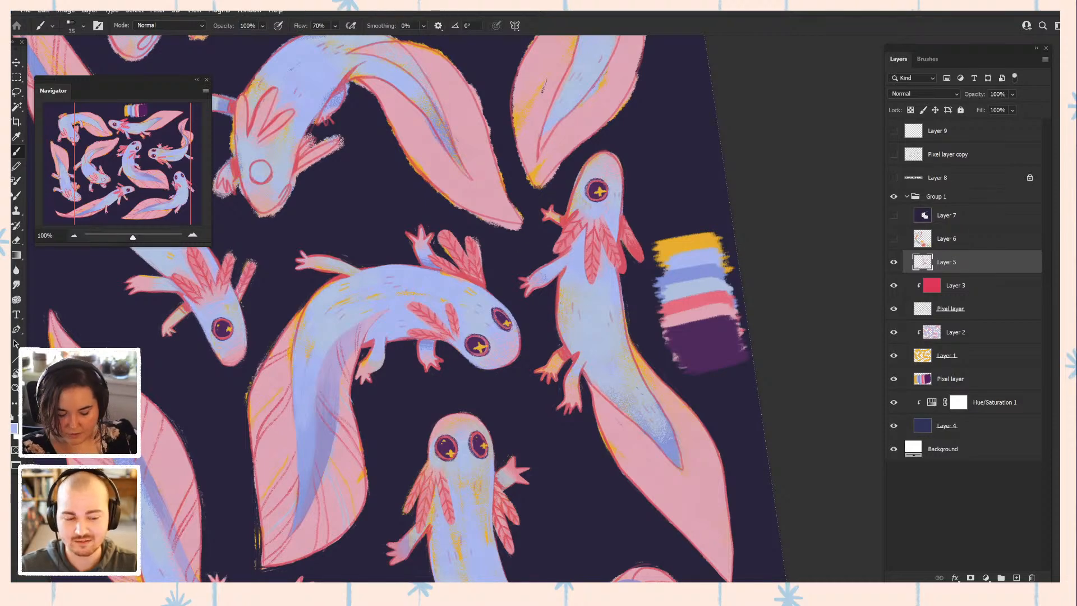
left_click(556, 299, "alt")
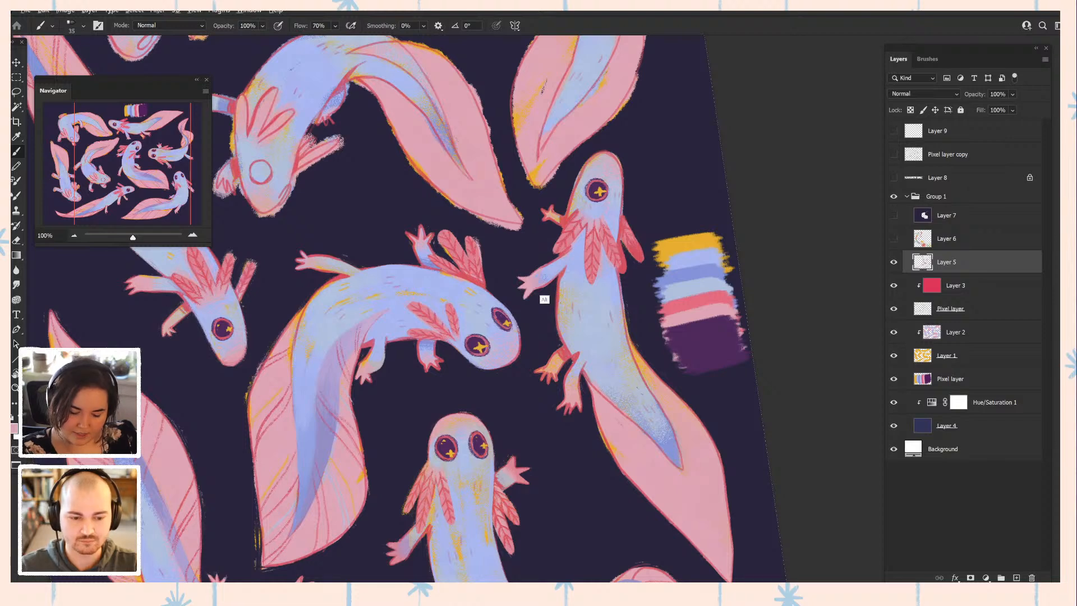
left_click(543, 299, "alt")
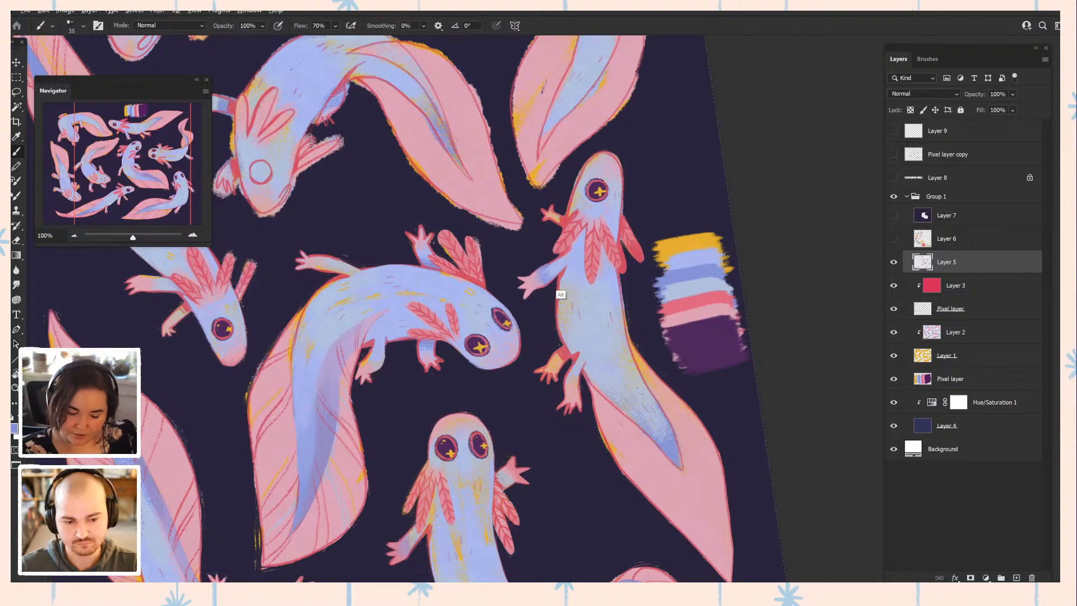
left_click(560, 278, "alt")
left_click(559, 281, "alt")
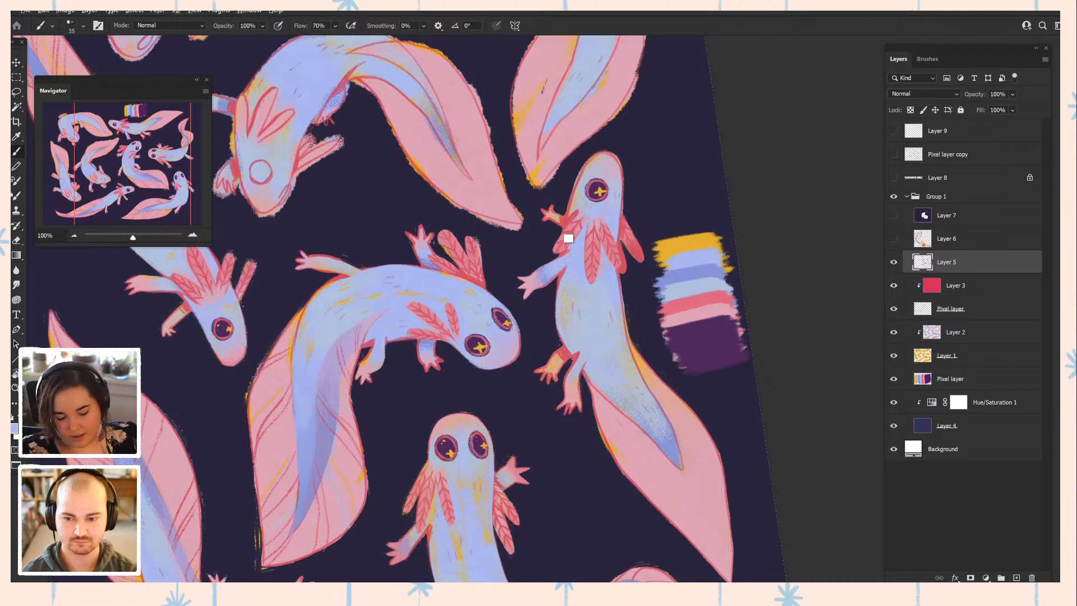
- Refine the near-side gill and both front legs of the axolotl beside the swatches with sampled red, yellow and blue
left_click(564, 224, "alt")
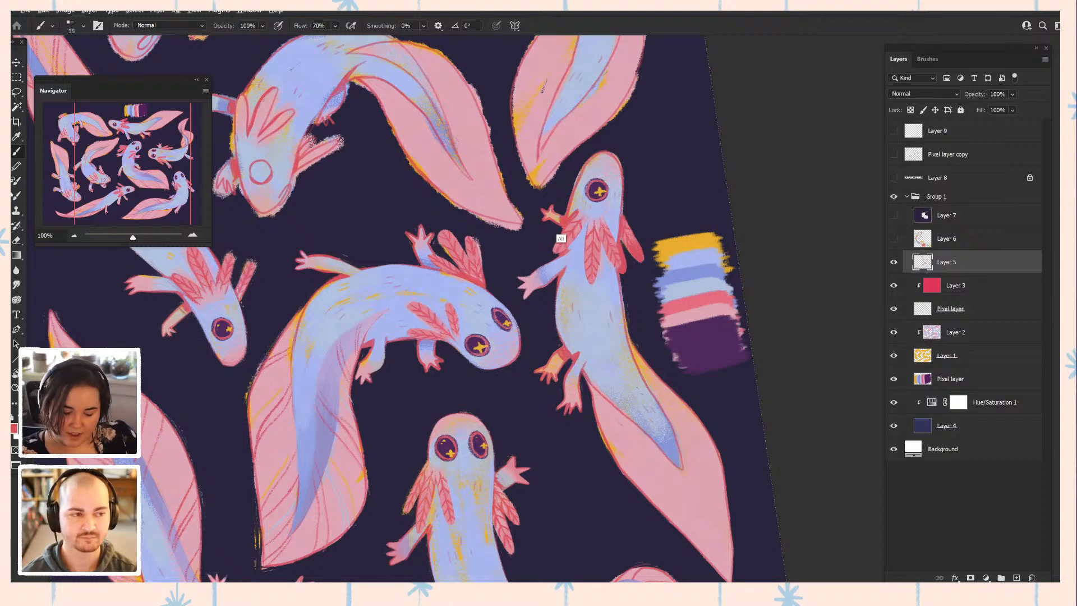
left_click(558, 238, "alt")
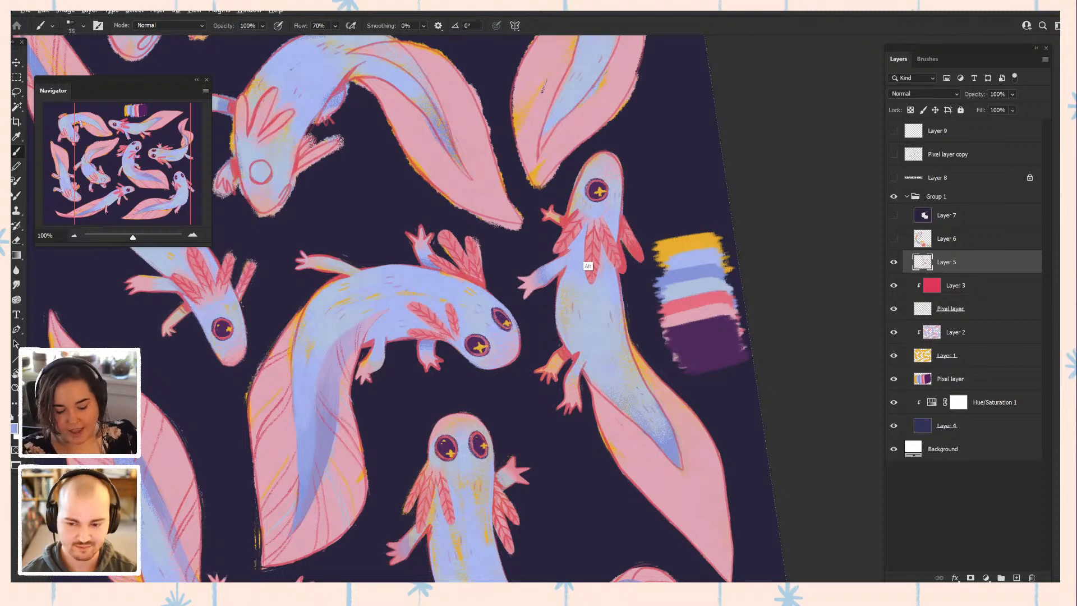
left_click(565, 241, "alt")
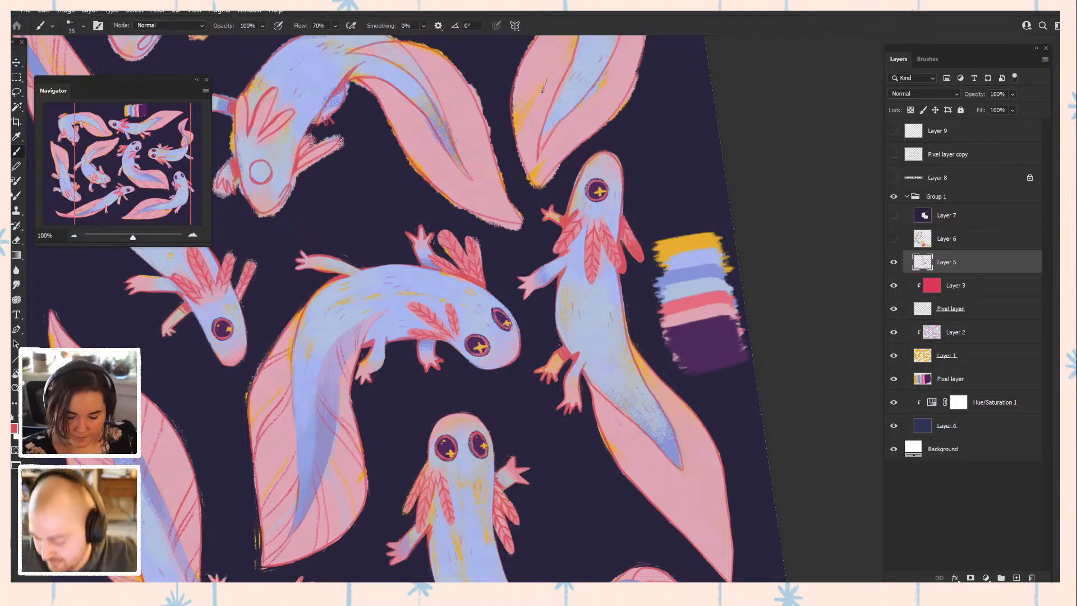
left_click(552, 218, "alt")
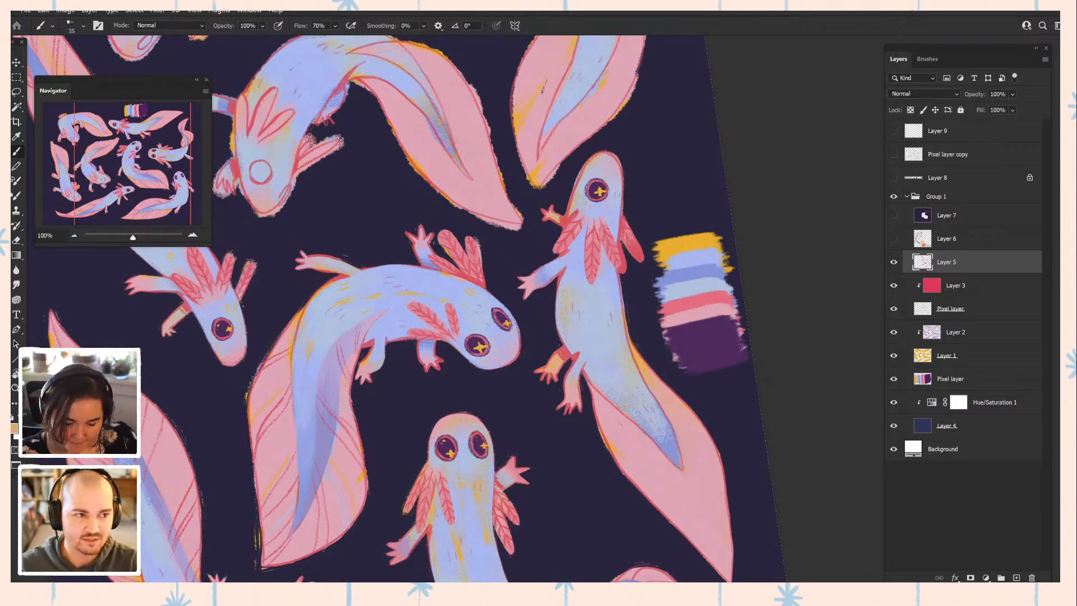
left_click(548, 233, "alt")
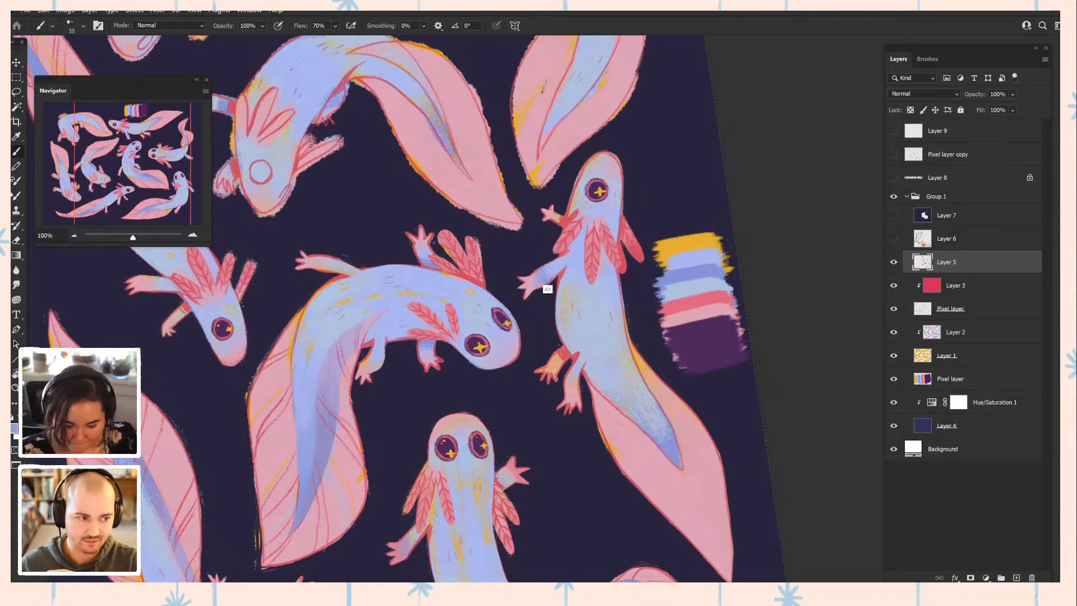
left_click(546, 289, "alt")
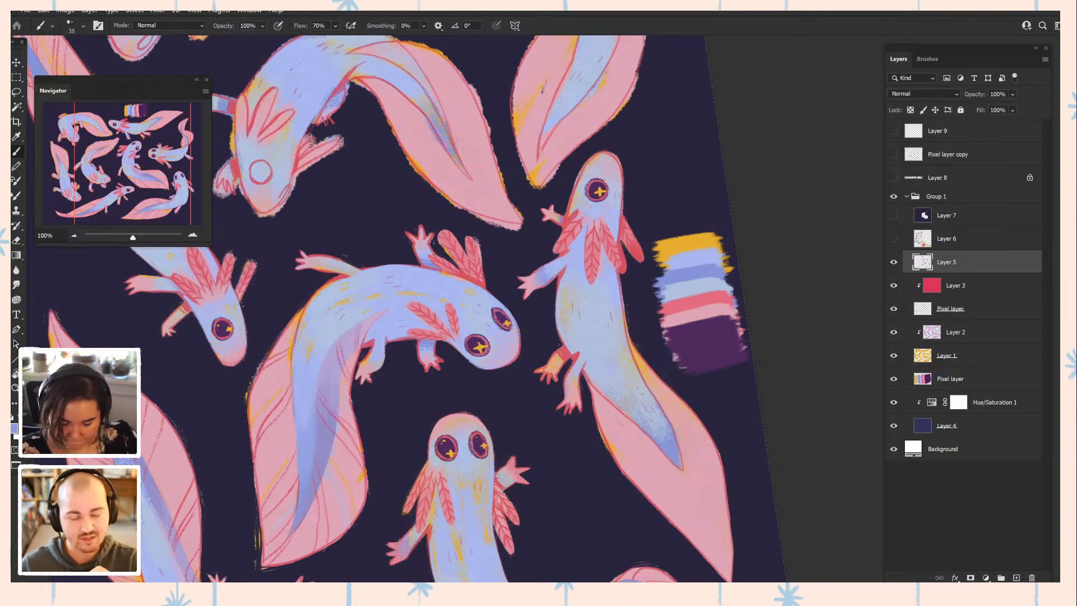
- Rework the hind legs of the same axolotl with sampled pink and blue shading and red edges
left_click(572, 422, "alt")
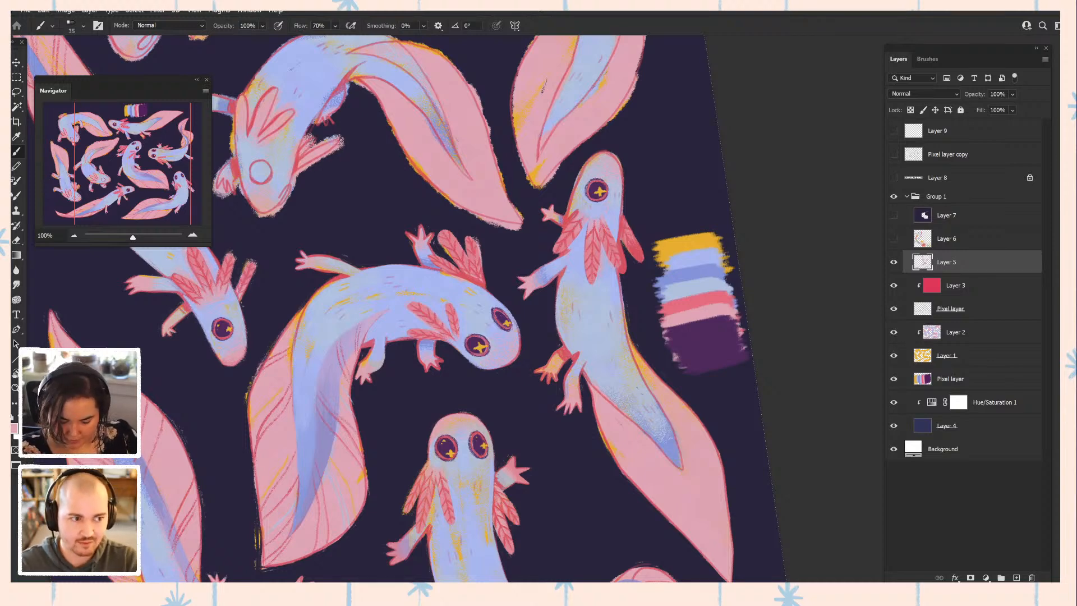
left_click(578, 371, "alt")
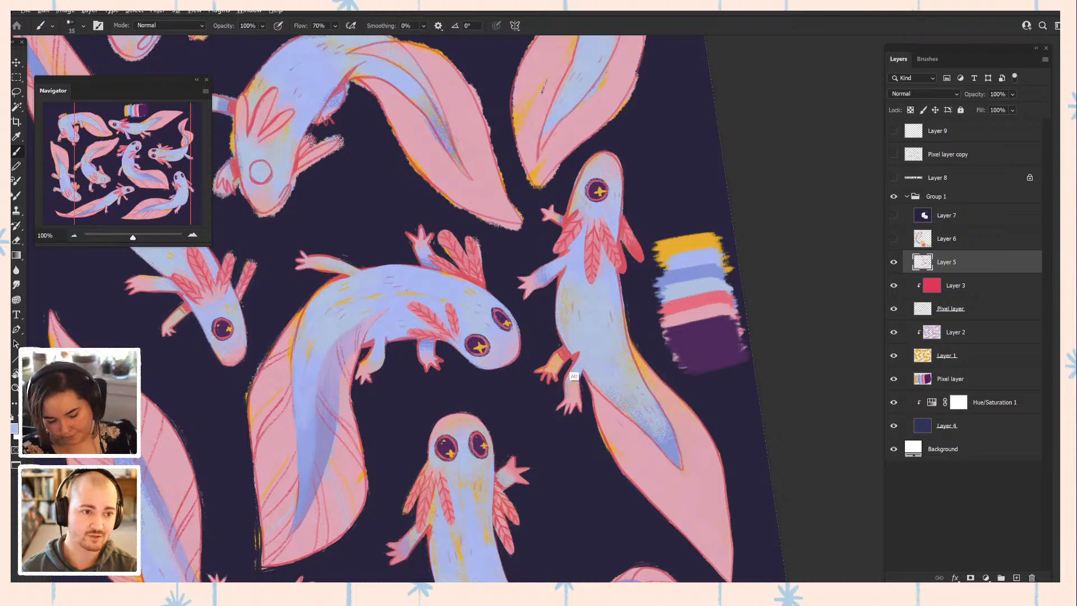
left_click(566, 380, "alt")
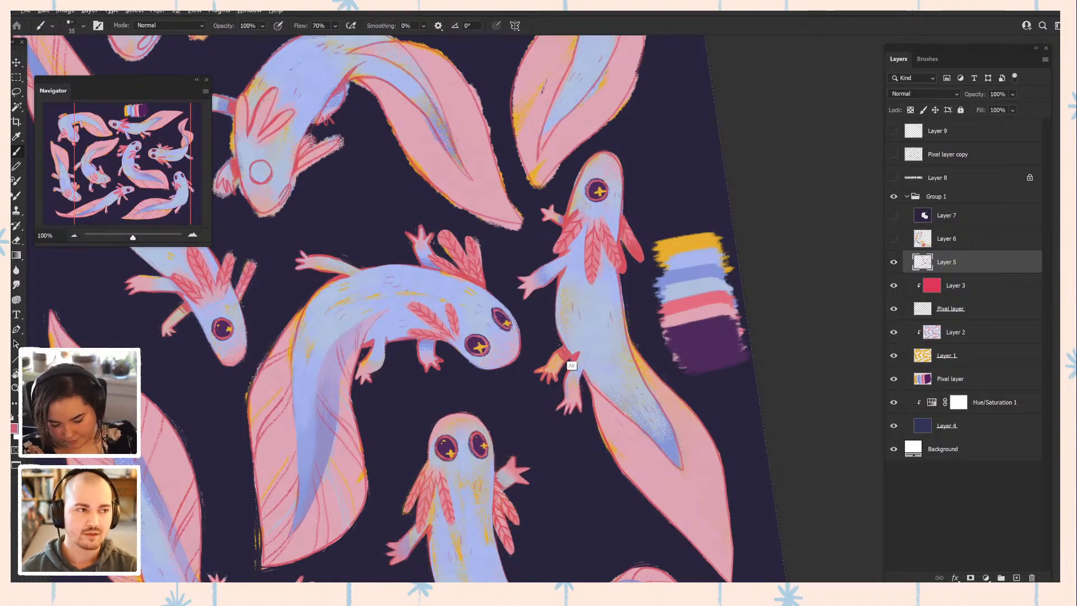
left_click(579, 281, "alt")
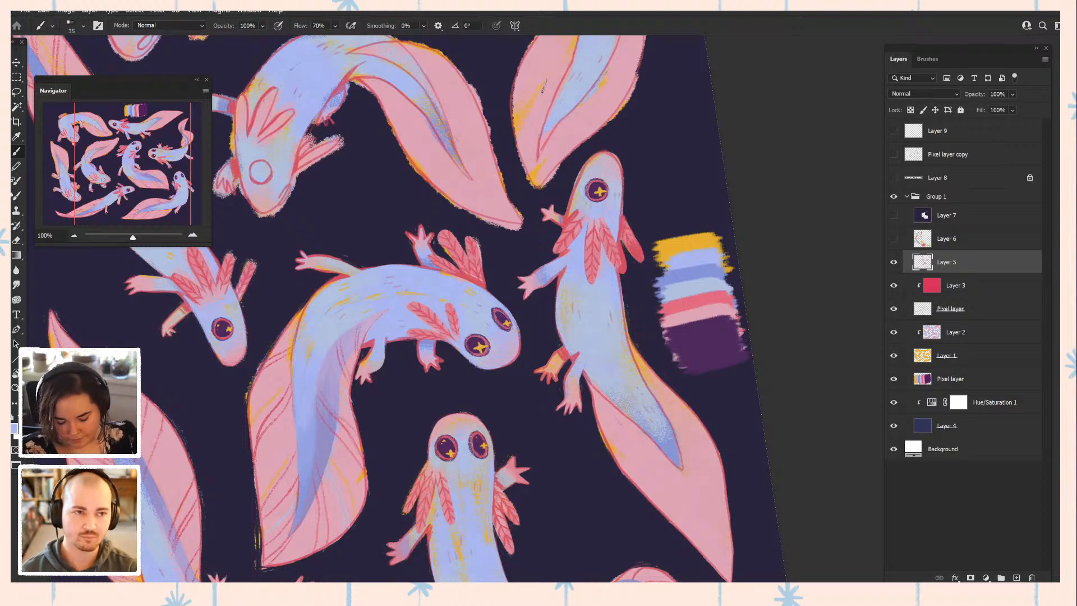
left_click(574, 376, "alt")
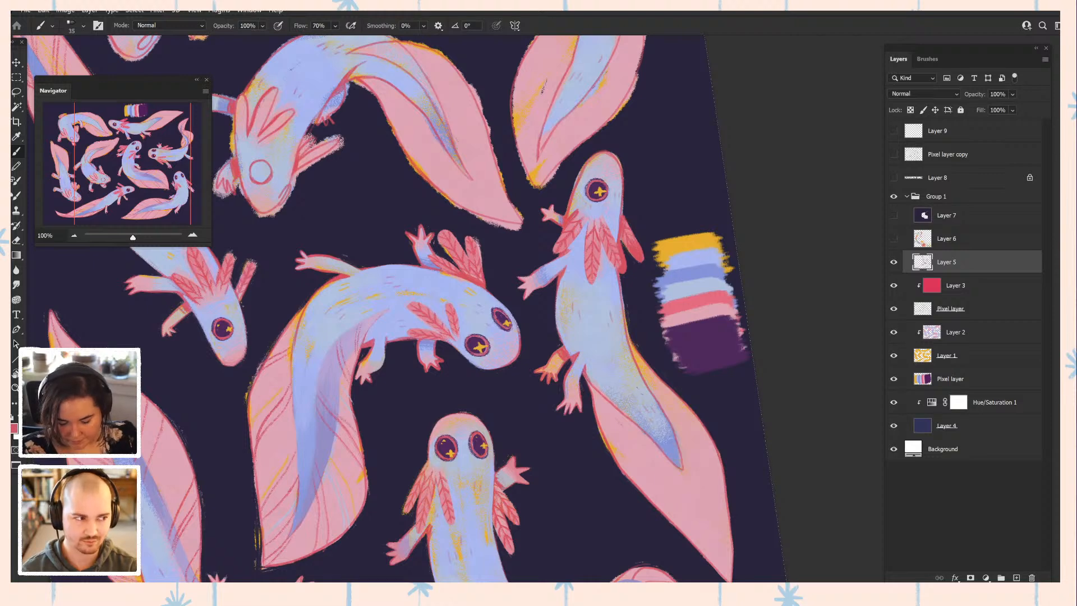
- Paint pale blue over the yellow along the swatch-side body edge of the same axolotl and redefine its outline in red
left_click(592, 391, "alt")
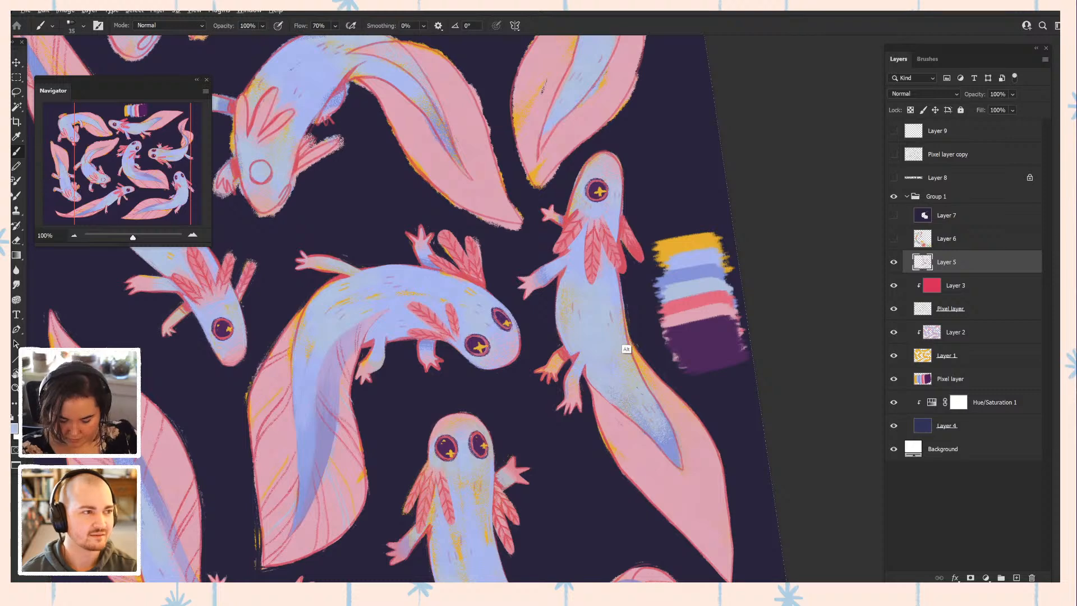
left_click_drag(624, 315, 643, 381)
left_click_drag(617, 275, 623, 314)
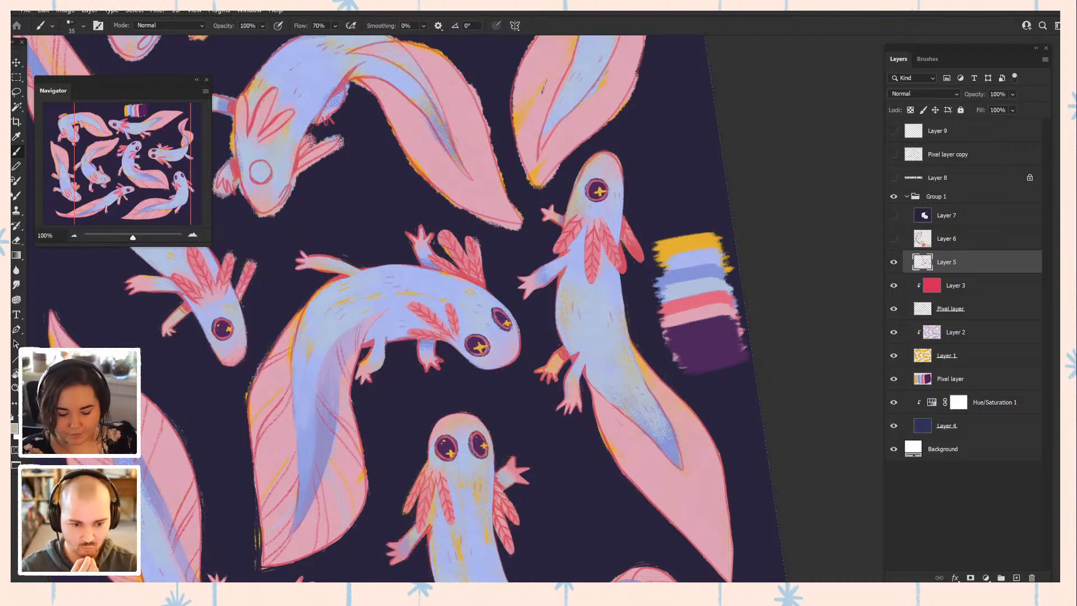
left_click(623, 283, "alt")
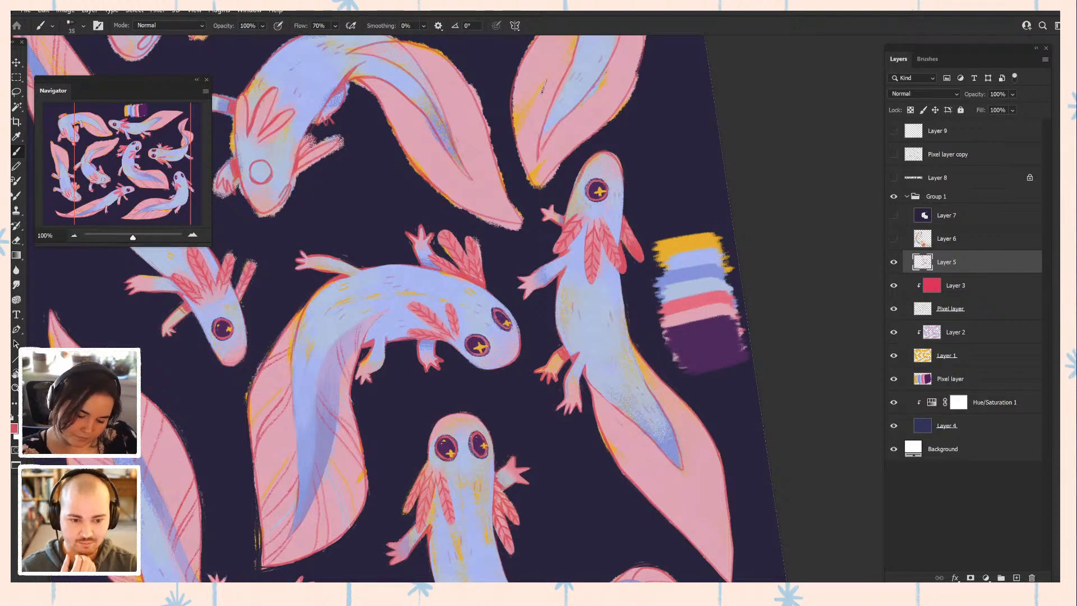
- Blend sampled pale blue and pink over the head, snout and neck of the same axolotl
left_click(582, 199, "alt")
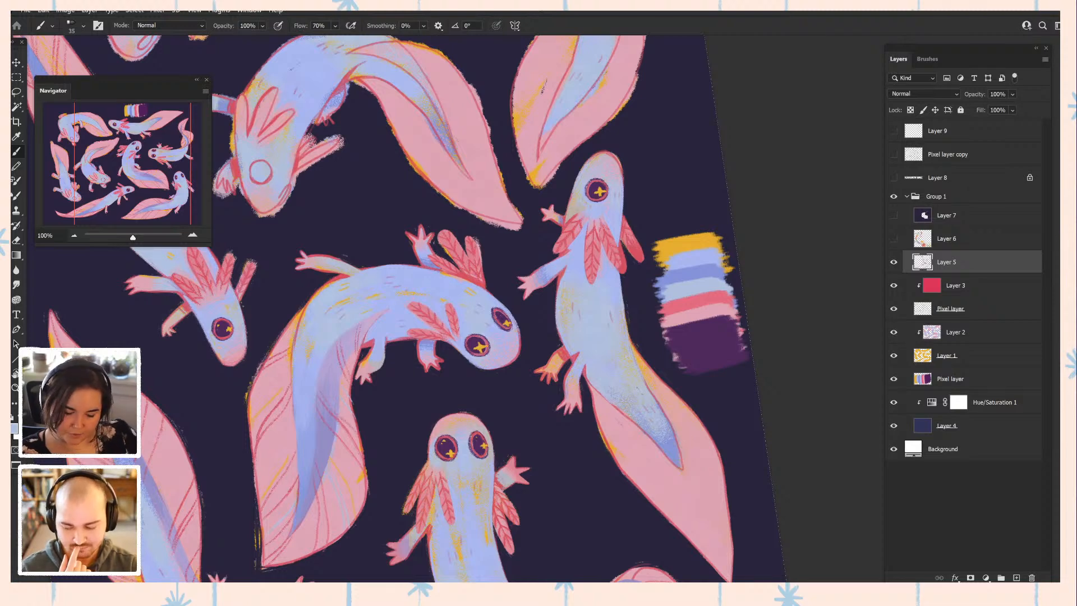
left_click(608, 189, "alt")
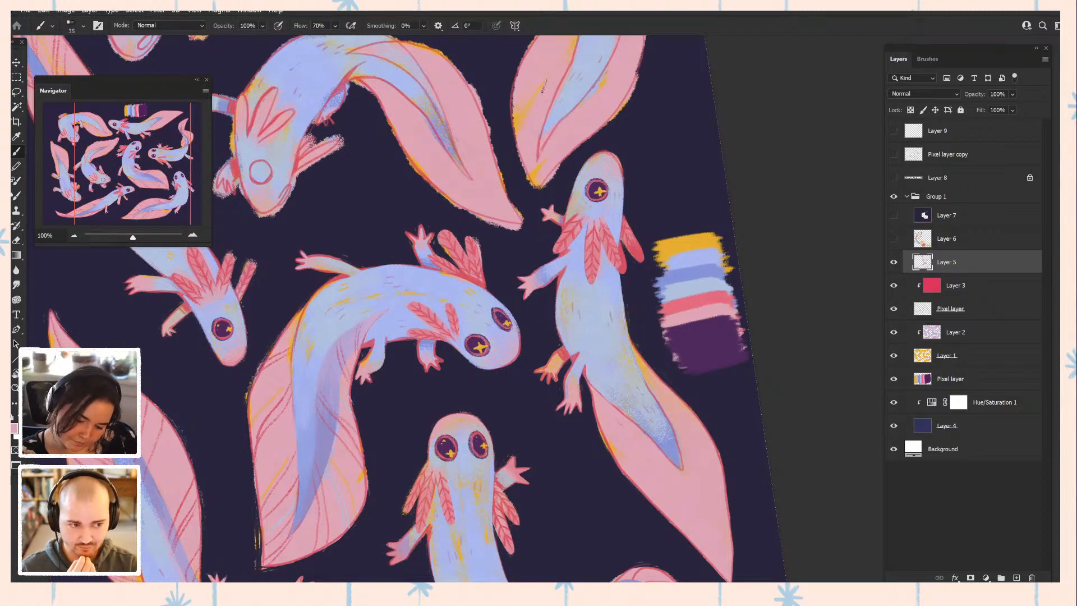
left_click_drag(612, 155, 619, 169)
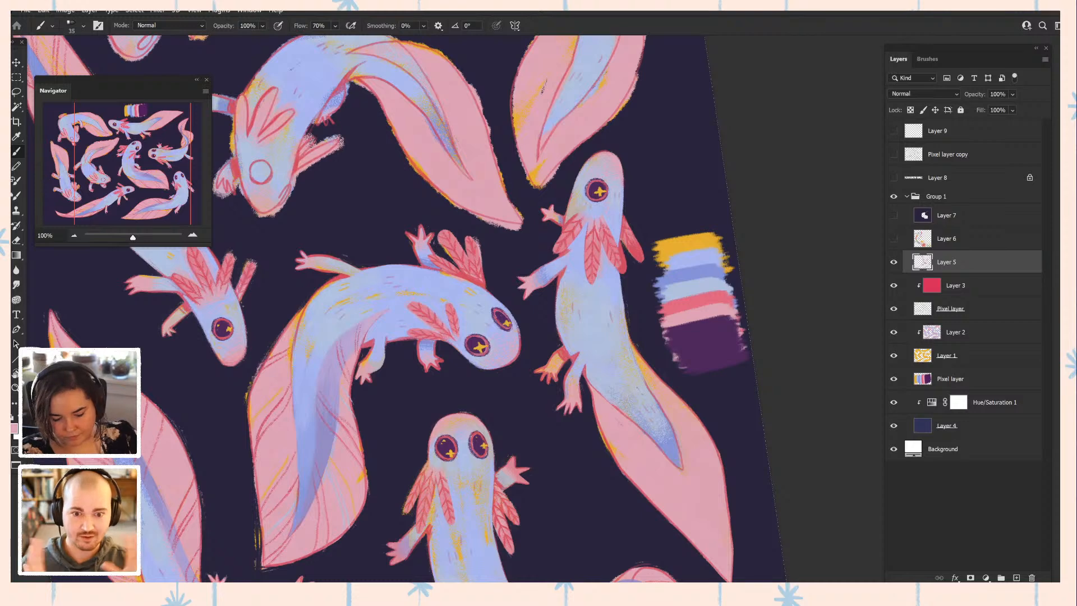
left_click(619, 224, "alt")
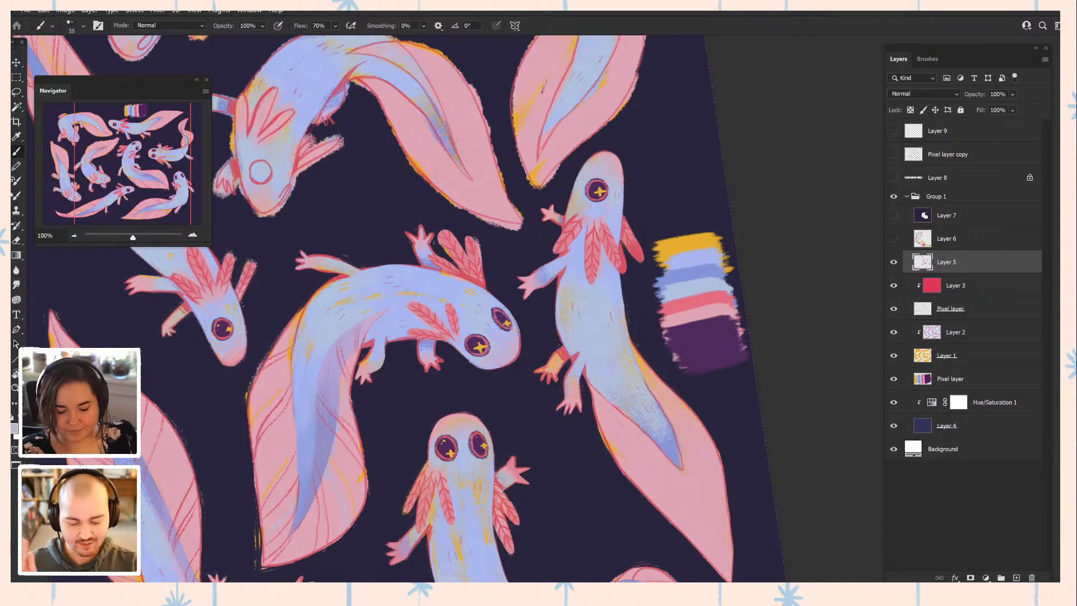
left_click_drag(605, 269, 584, 234)
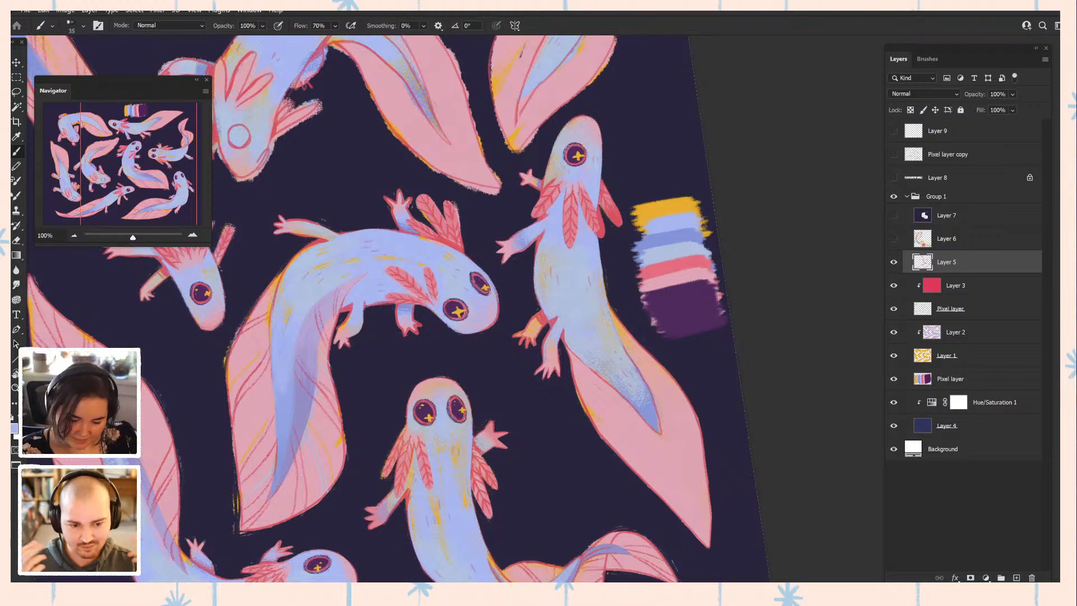
left_click(547, 227, "alt")
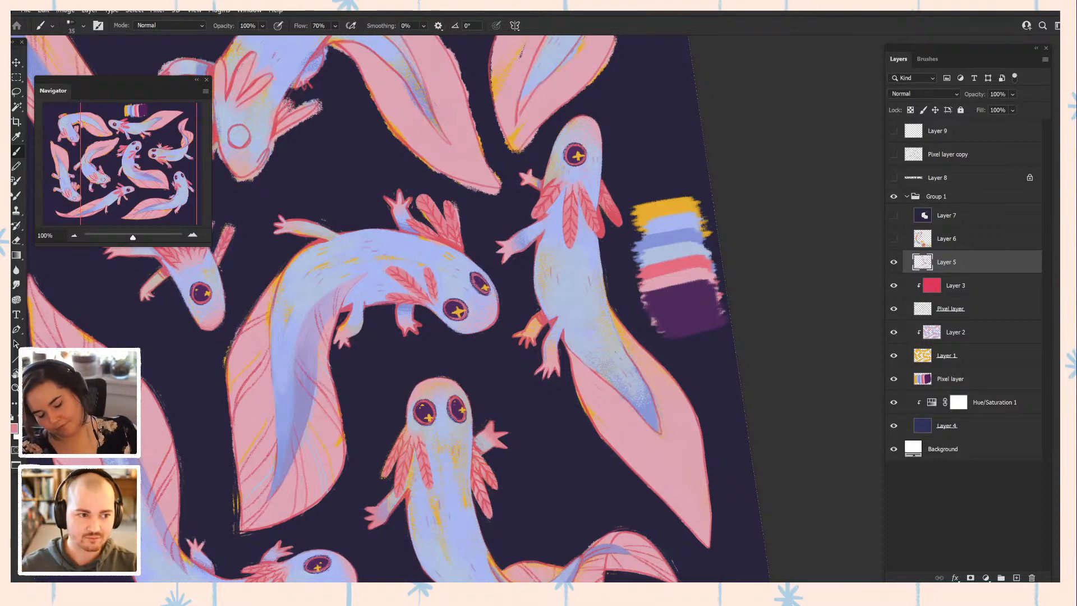
- Extend the blue tail tip of the same axolotl to a sharper point and blend its shading with sampled blues and pink
left_click_drag(578, 361, 543, 314)
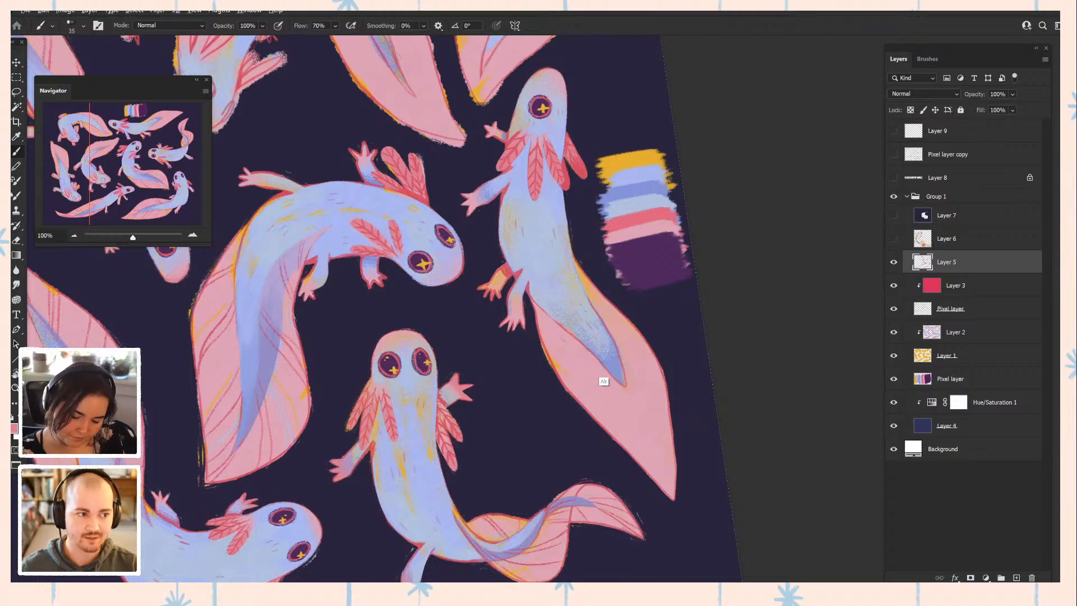
left_click(603, 375, "alt")
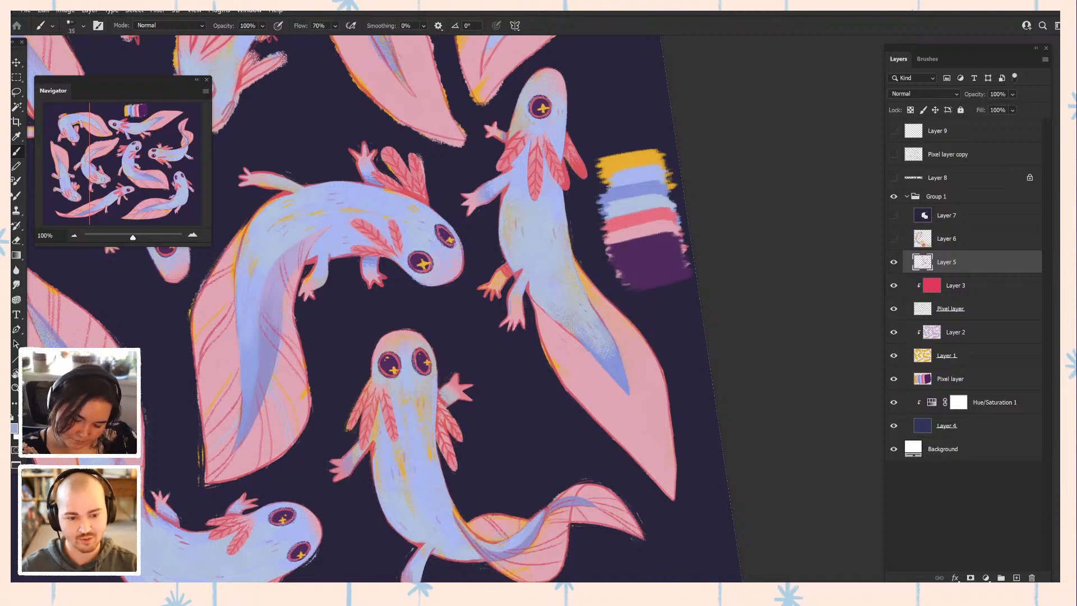
left_click(592, 334, "alt")
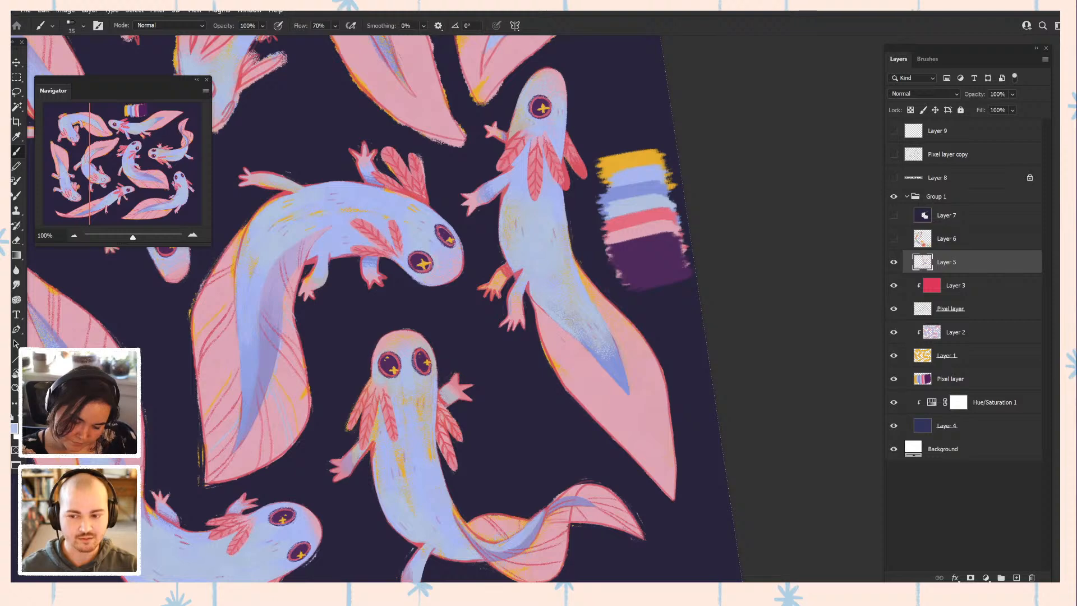
left_click(606, 341, "alt")
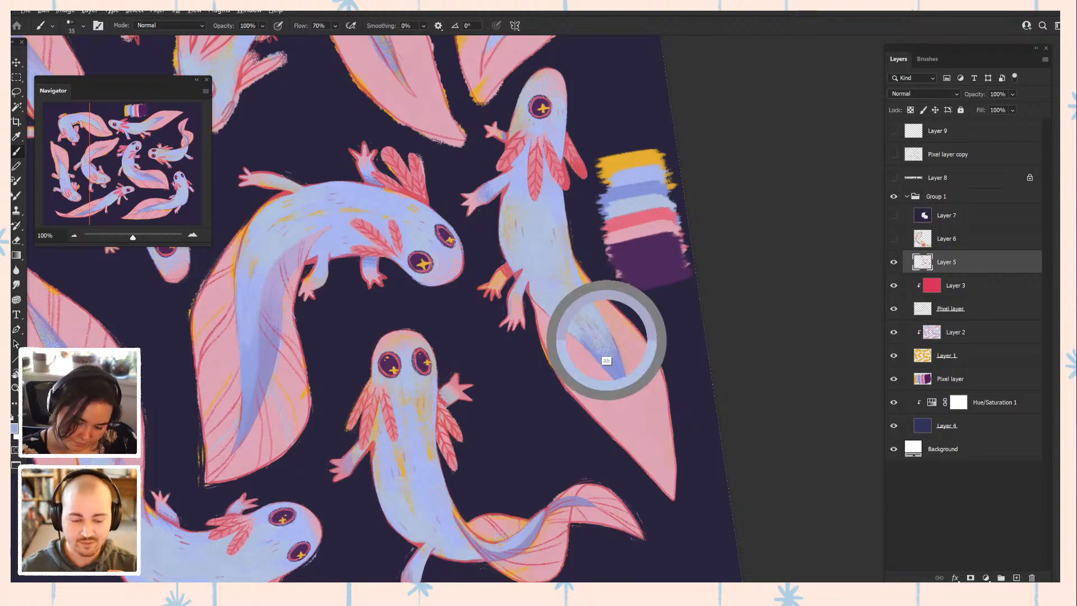
left_click_drag(592, 333, 567, 313)
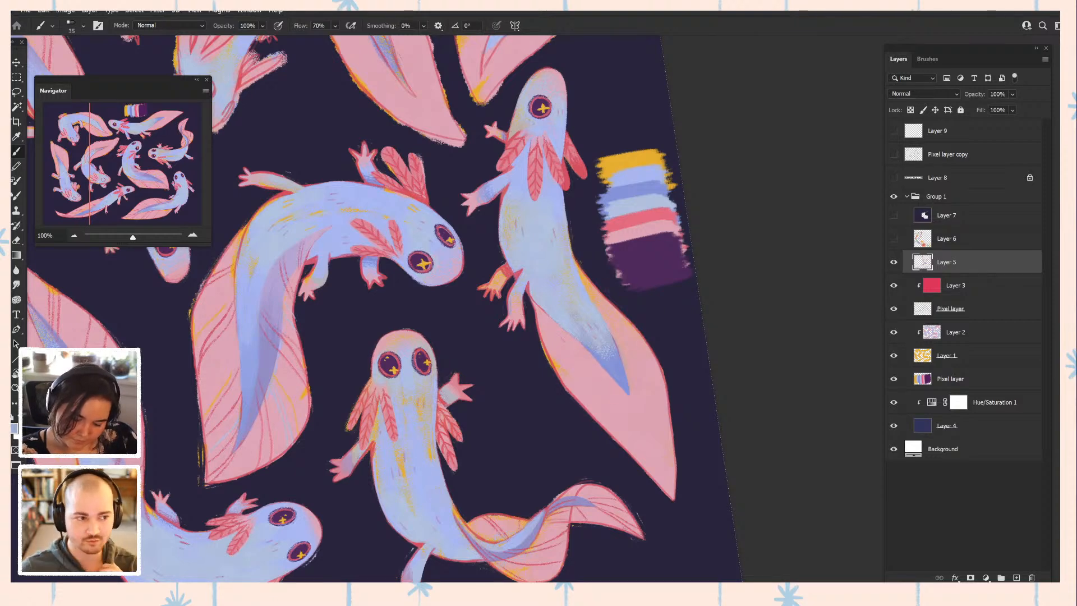
left_click(554, 195, "alt")
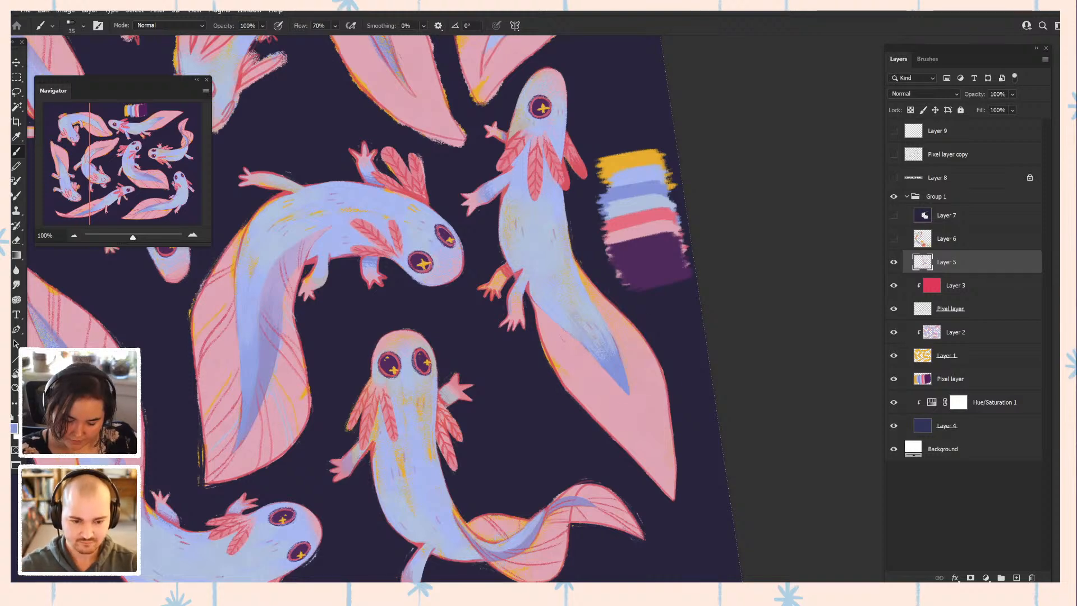
left_click(626, 374, "alt")
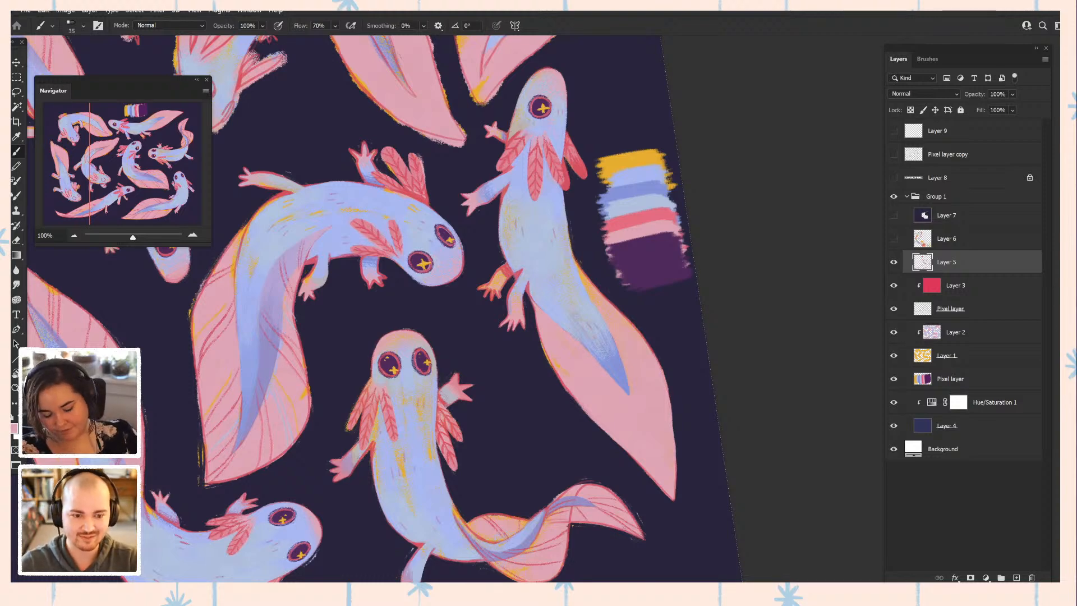
- Draw curved red vein lines across the pink tail fin of the same axolotl, with sampled pink touch-ups
left_click(563, 208, "alt")
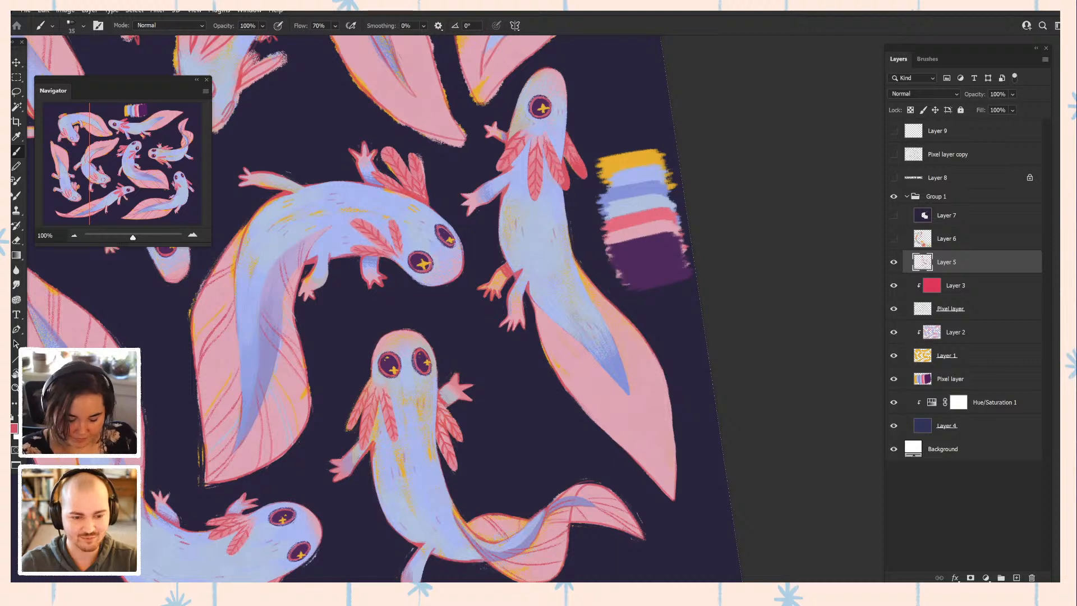
mouse_move(555, 324)
left_mouse_down()
mouse_move(558, 372)
mouse_move(574, 394)
left_mouse_up()
left_click_drag(573, 340, 579, 395)
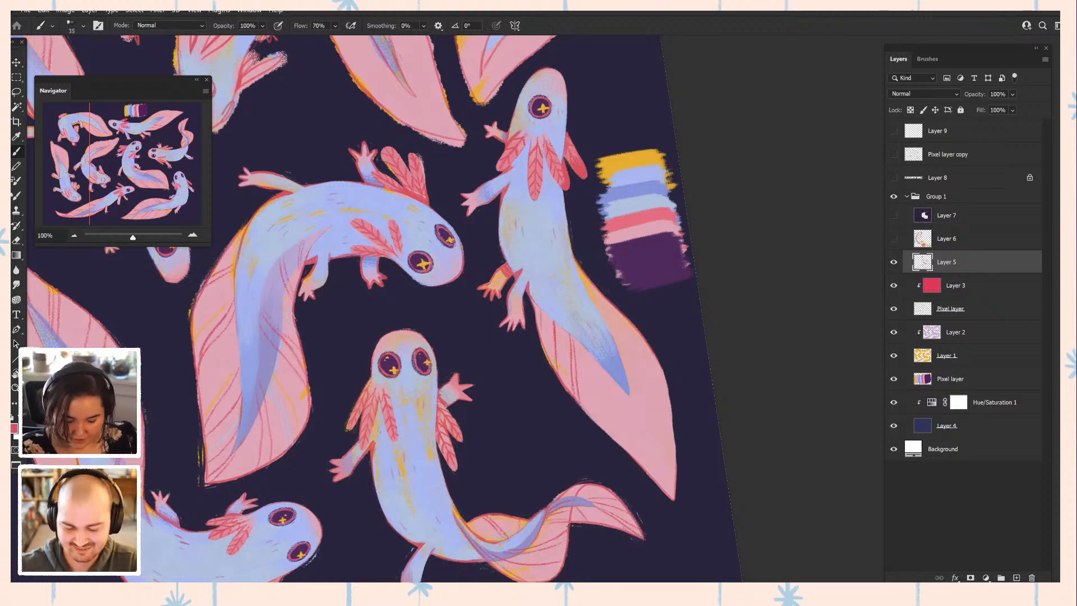
left_click_drag(540, 309, 542, 328)
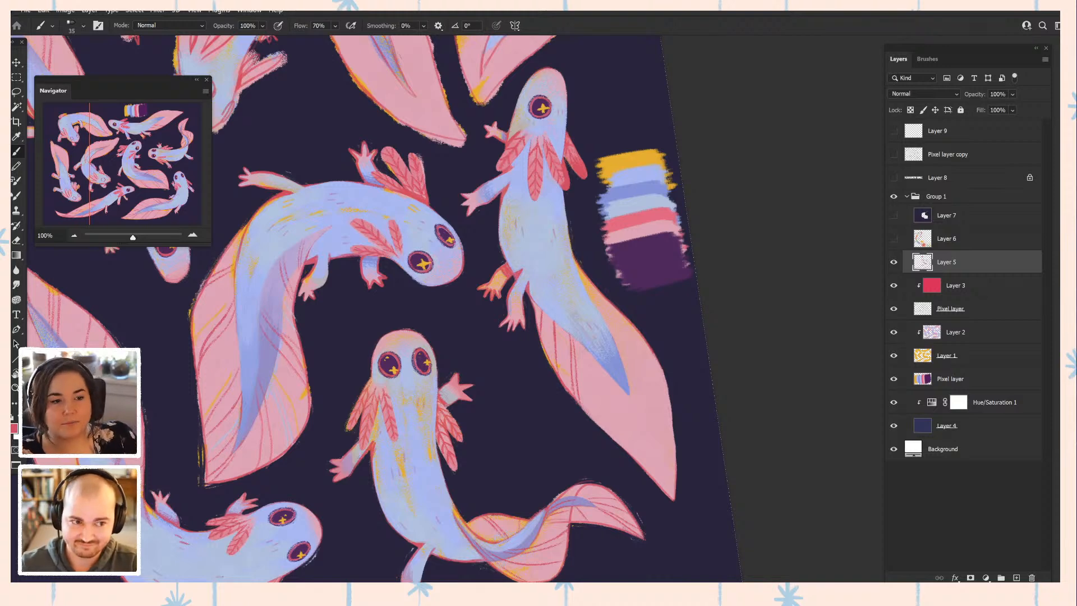
left_click_drag(640, 519, 699, 473)
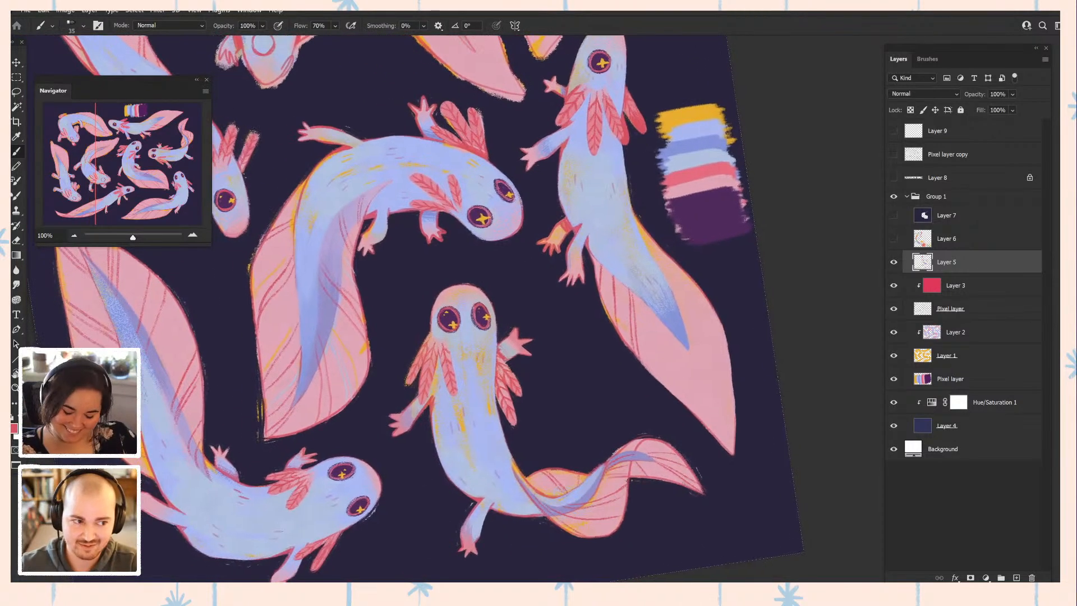
left_click_drag(661, 329, 667, 380)
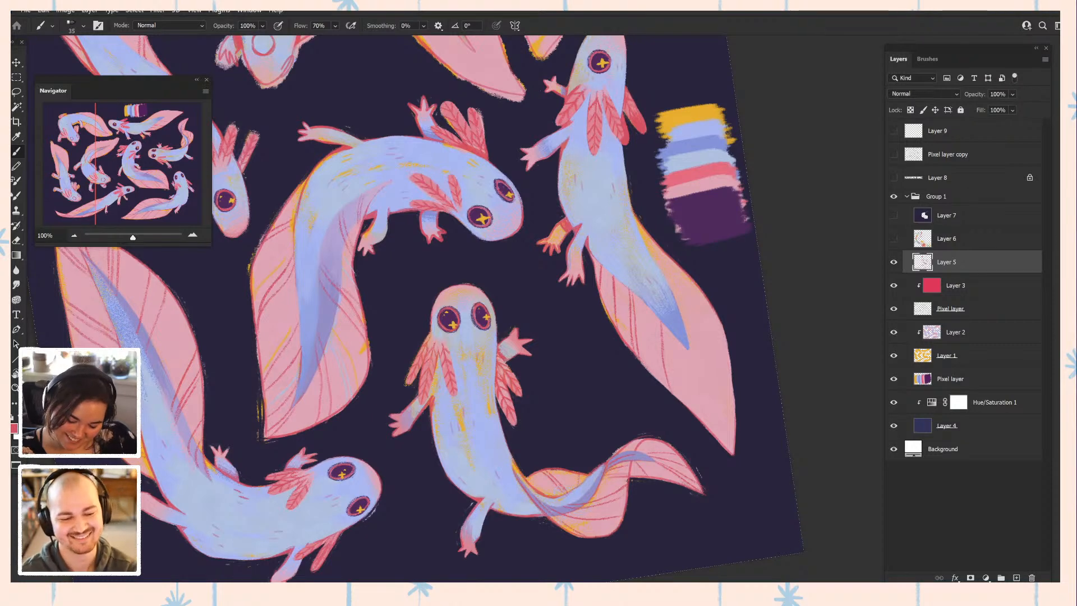
left_click(667, 371, "alt")
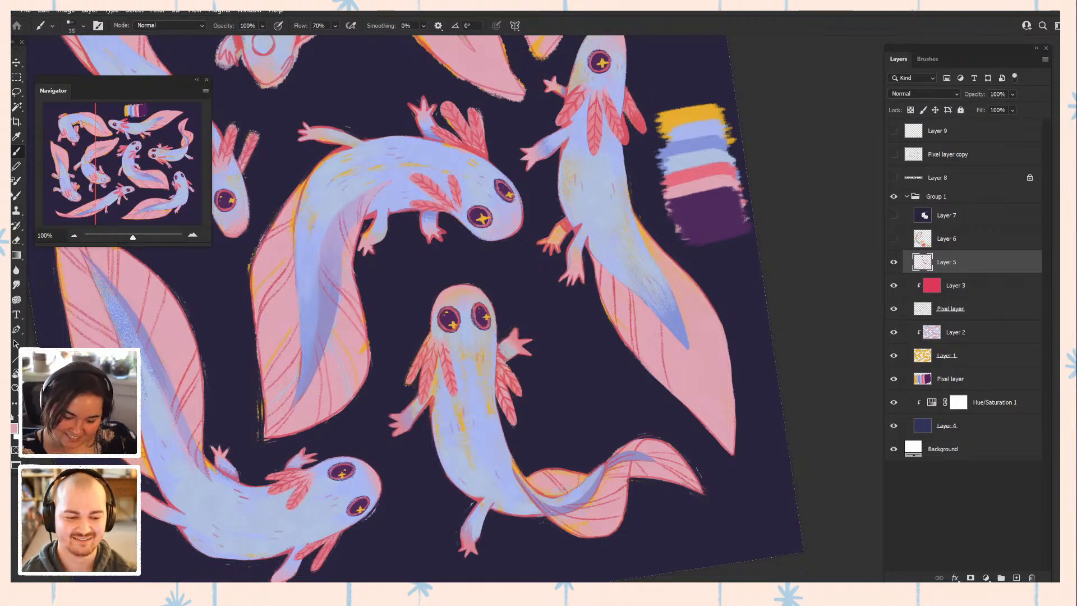
left_click(620, 156, "alt")
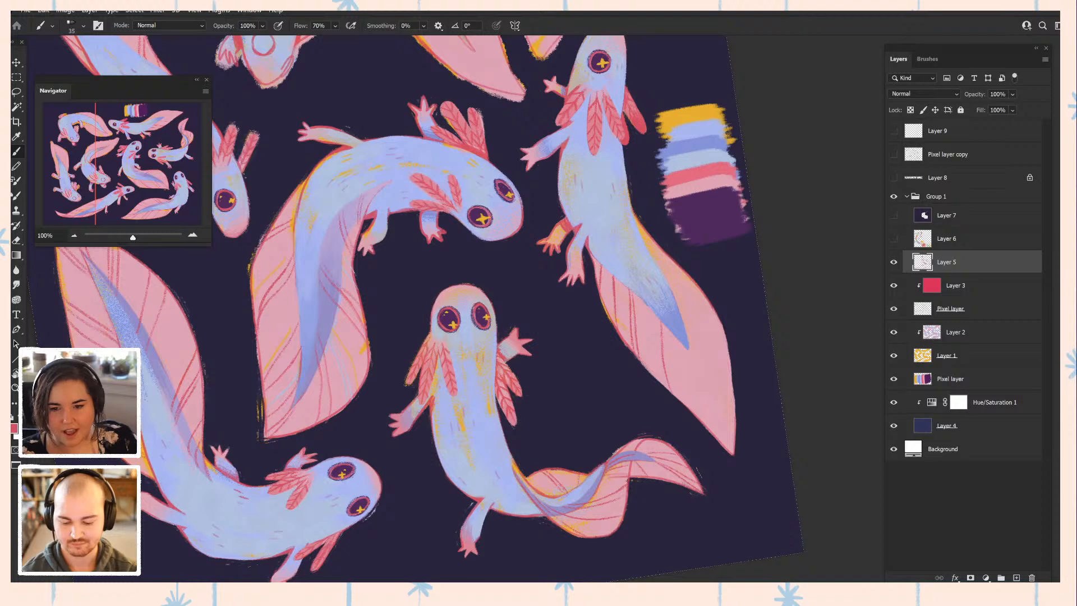
left_click_drag(482, 337, 480, 298)
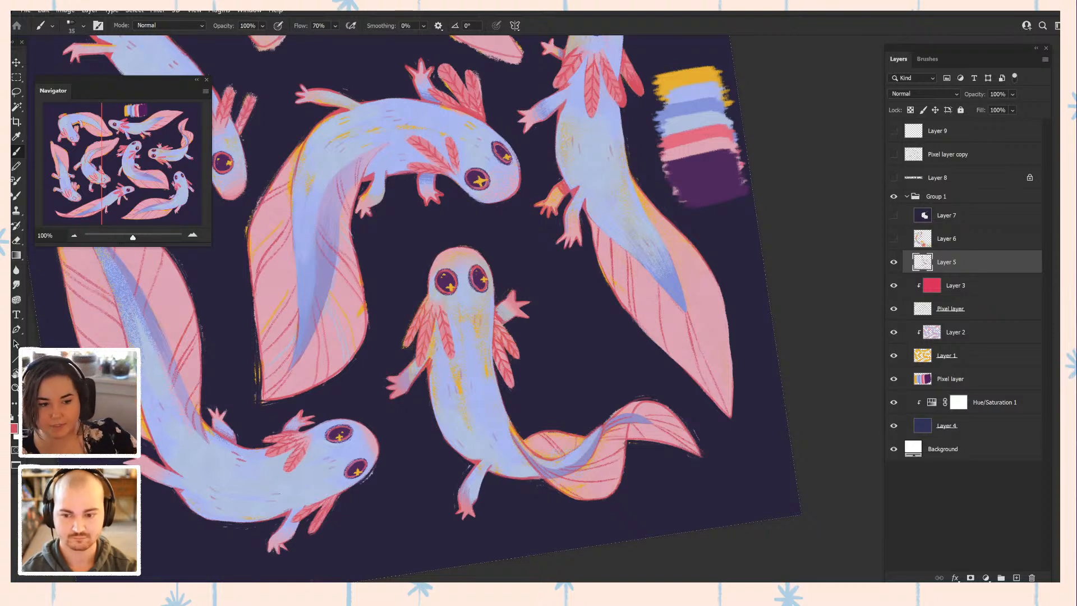
- Paint sampled orange over the rear leg nearest the head on the axolotl beside the colour swatches
scroll(449, 308, "right", 1)
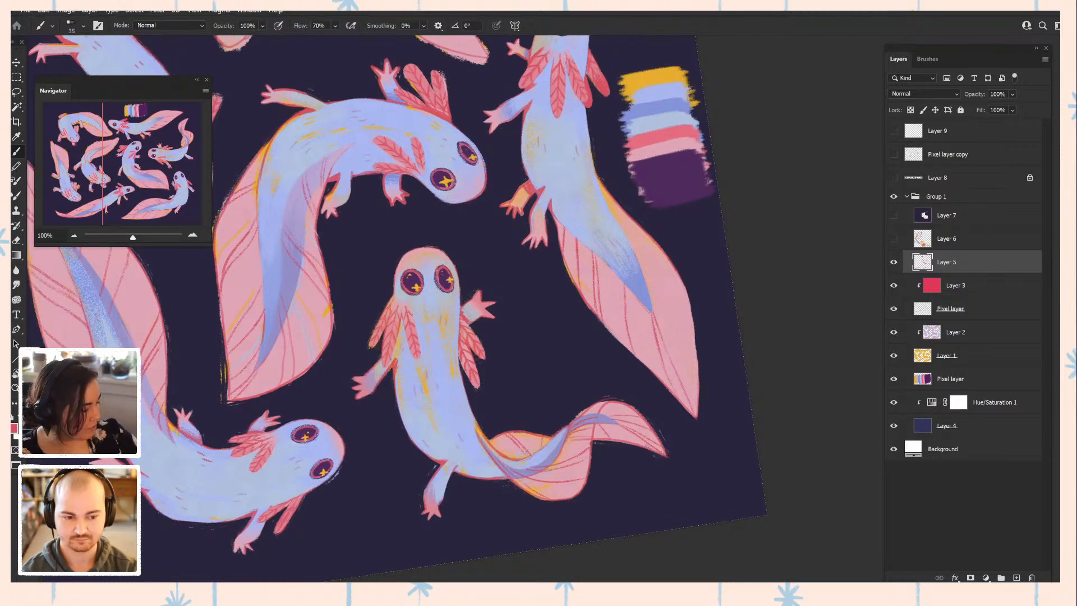
key("r")
left_click_drag(672, 301, 660, 380)
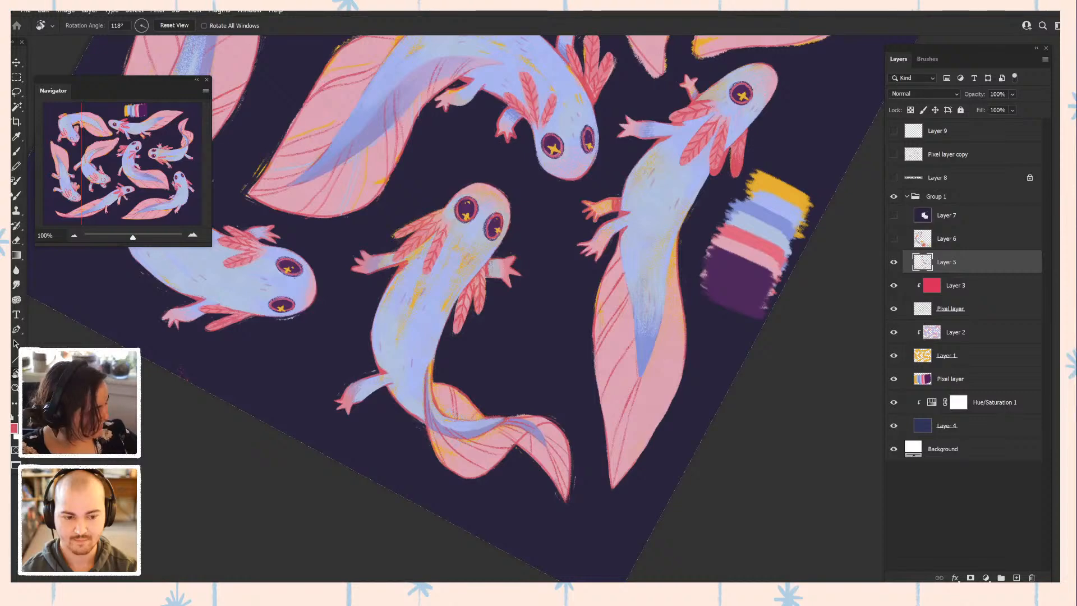
key("b")
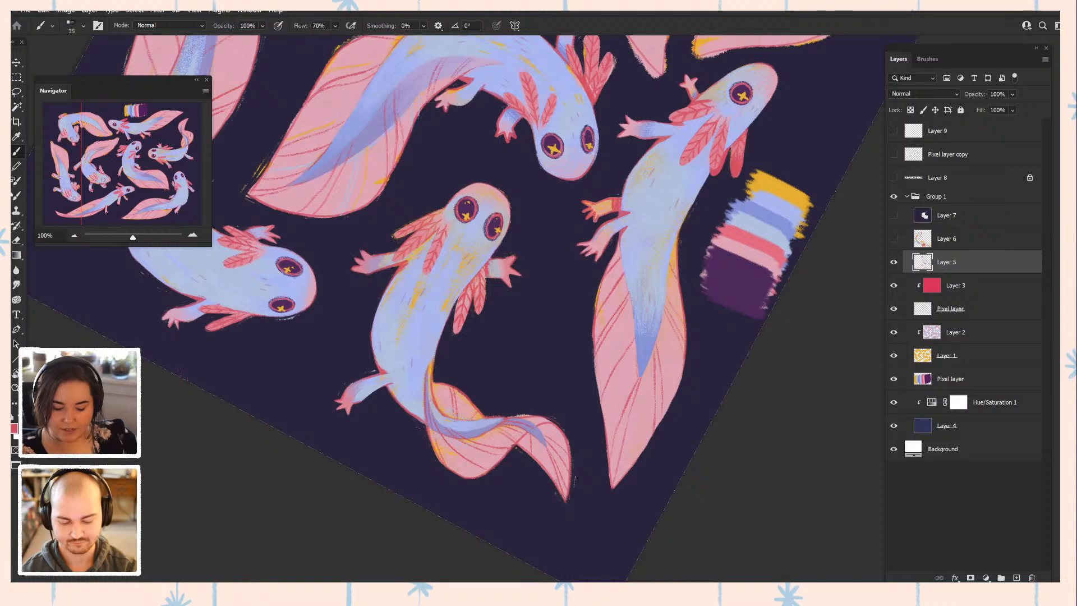
left_click_drag(594, 254, 601, 291)
left_click(602, 291, "alt")
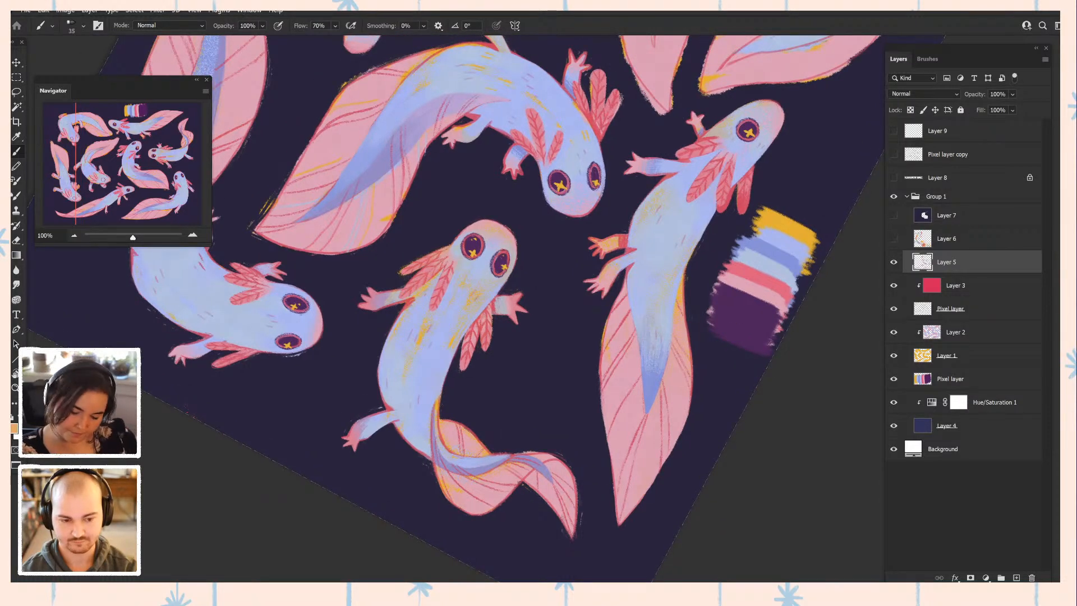
left_click_drag(606, 247, 627, 279)
left_click(628, 279, "alt")
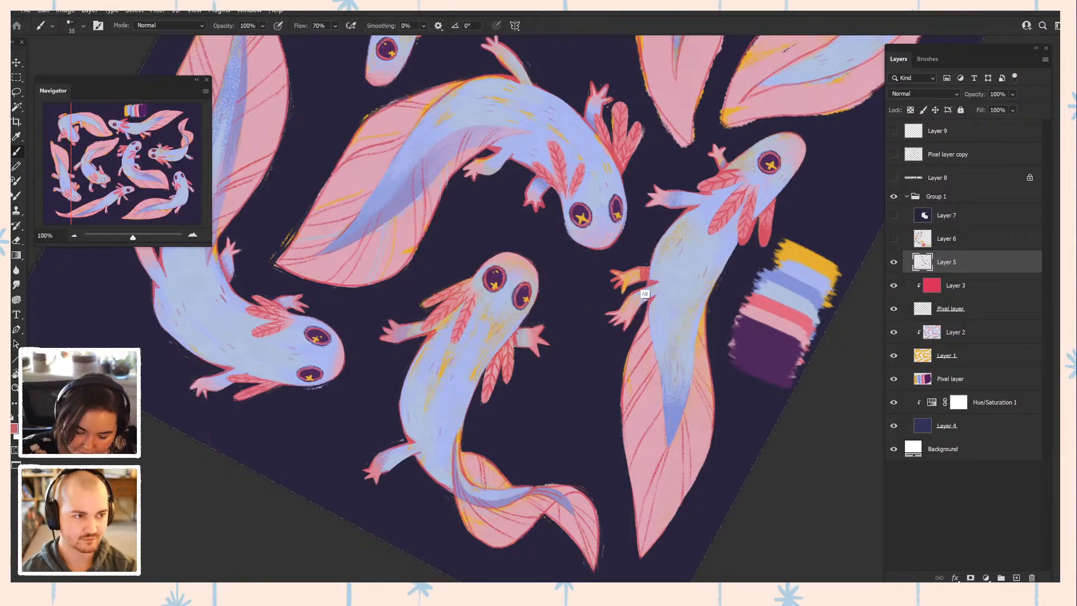
- Blend sampled pink, orange and yellow into the same rear leg and touch up its line work with sampled red
left_click(646, 296, "alt")
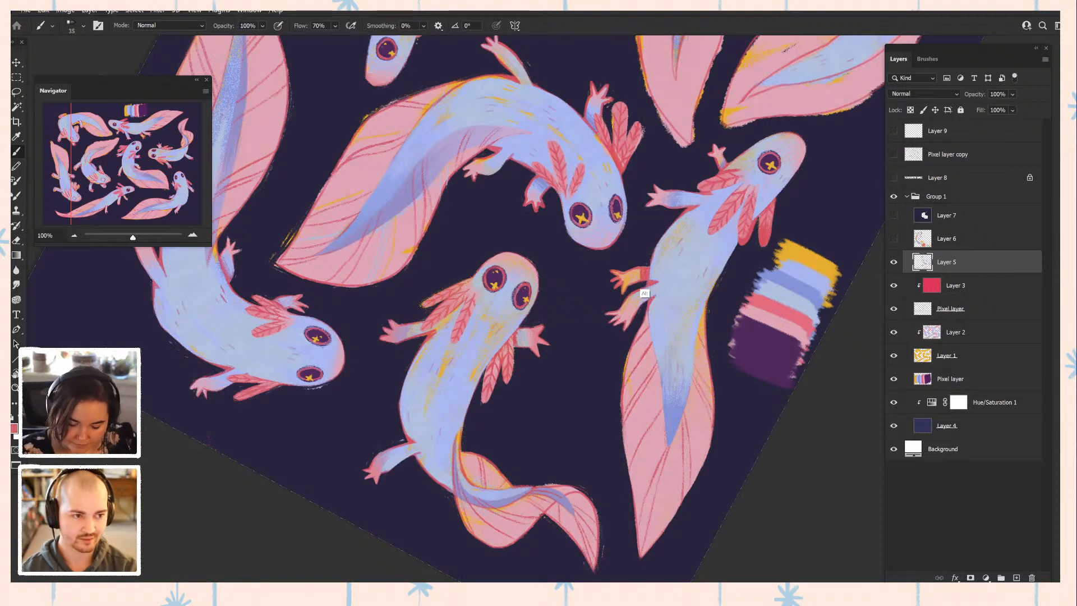
left_click(624, 297, "alt")
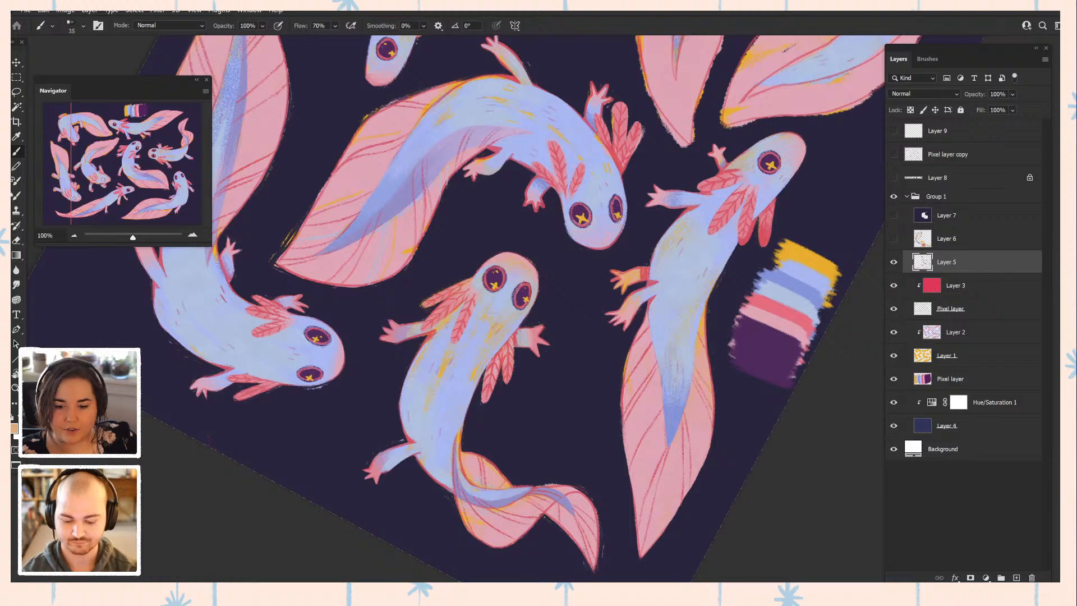
left_click(624, 285, "alt")
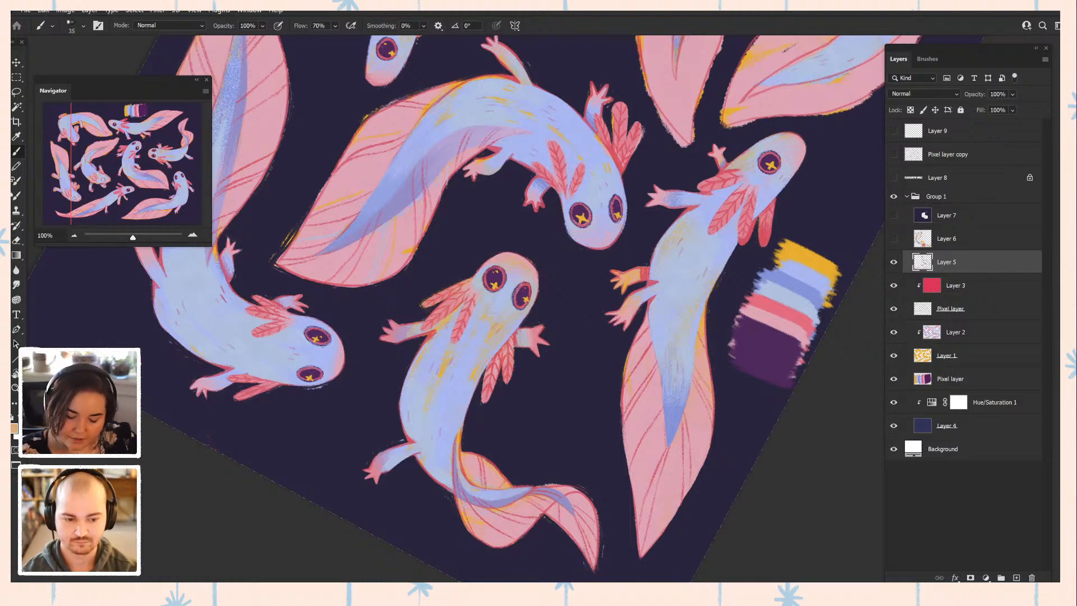
left_click(625, 285, "alt")
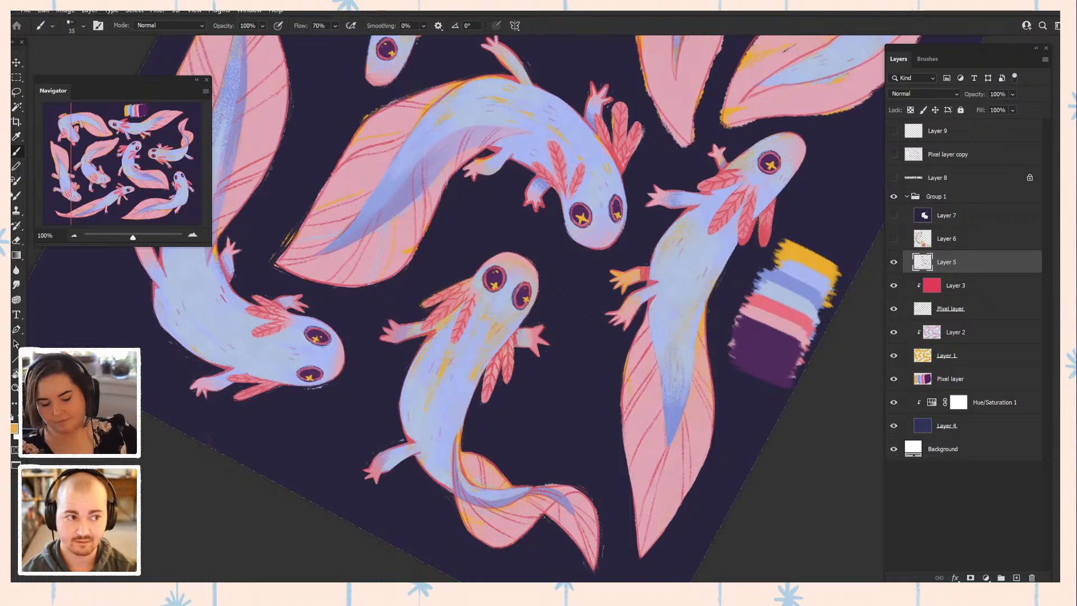
left_click_drag(625, 314, 575, 315)
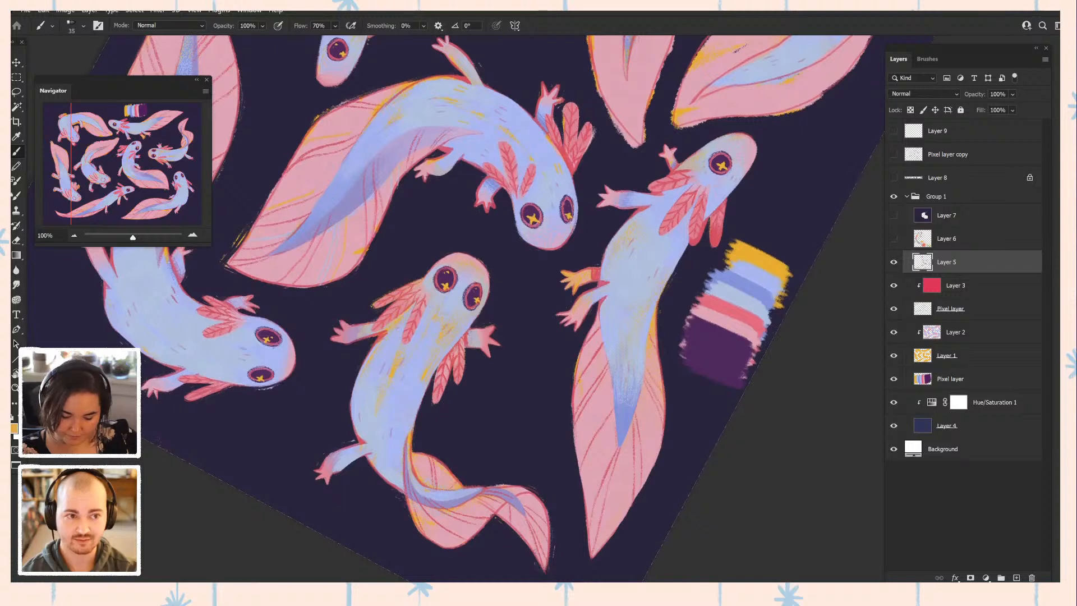
left_click(696, 254, "alt")
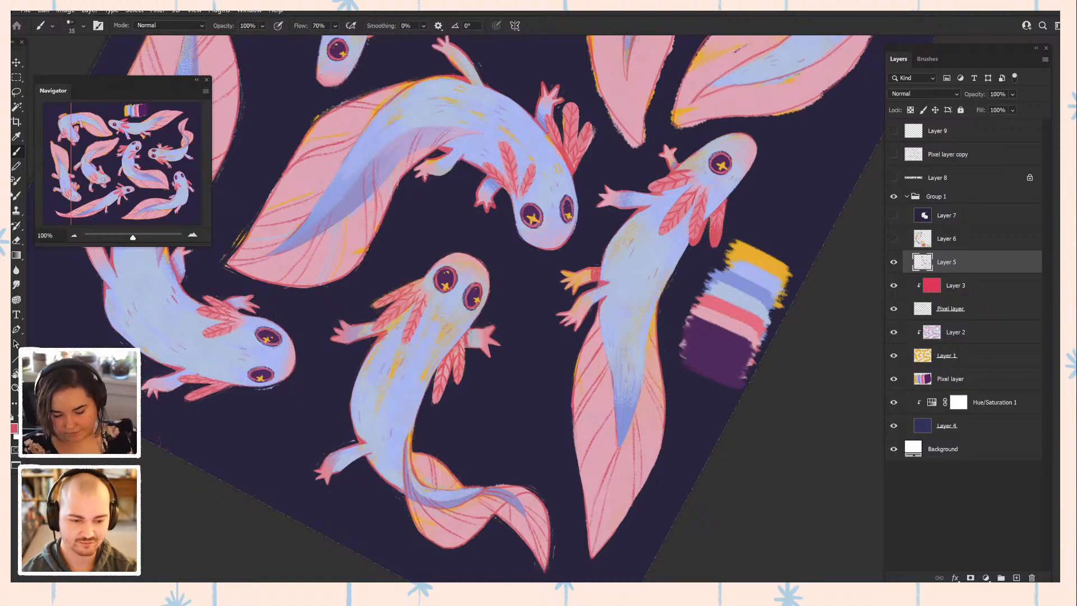
left_click_drag(449, 292, 428, 329)
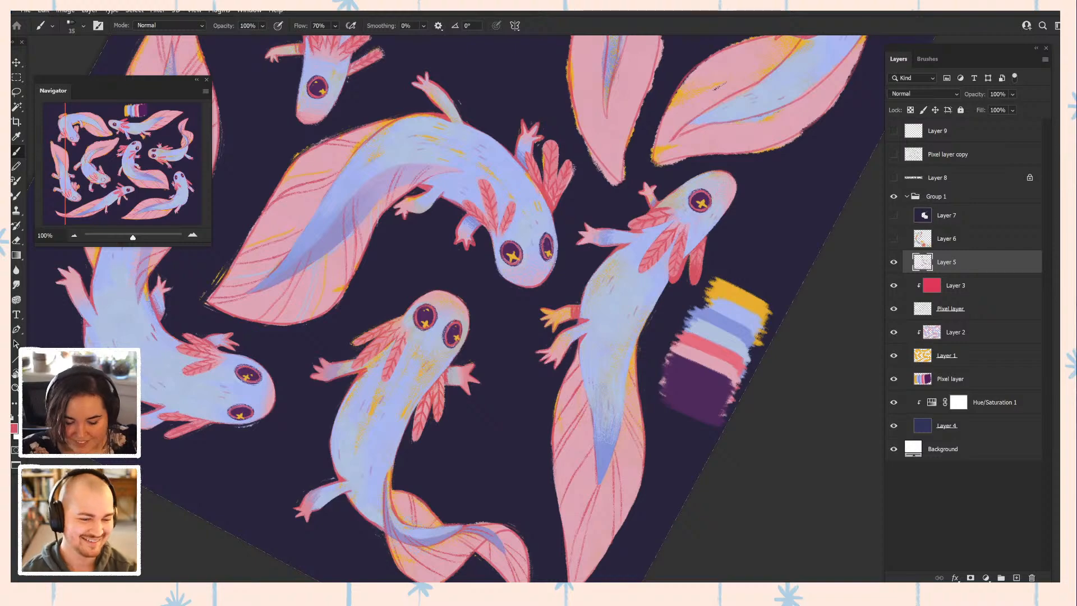
- Add sampled yellow accent strokes among the red veins of the same axolotl's pink tail fin
key("r")
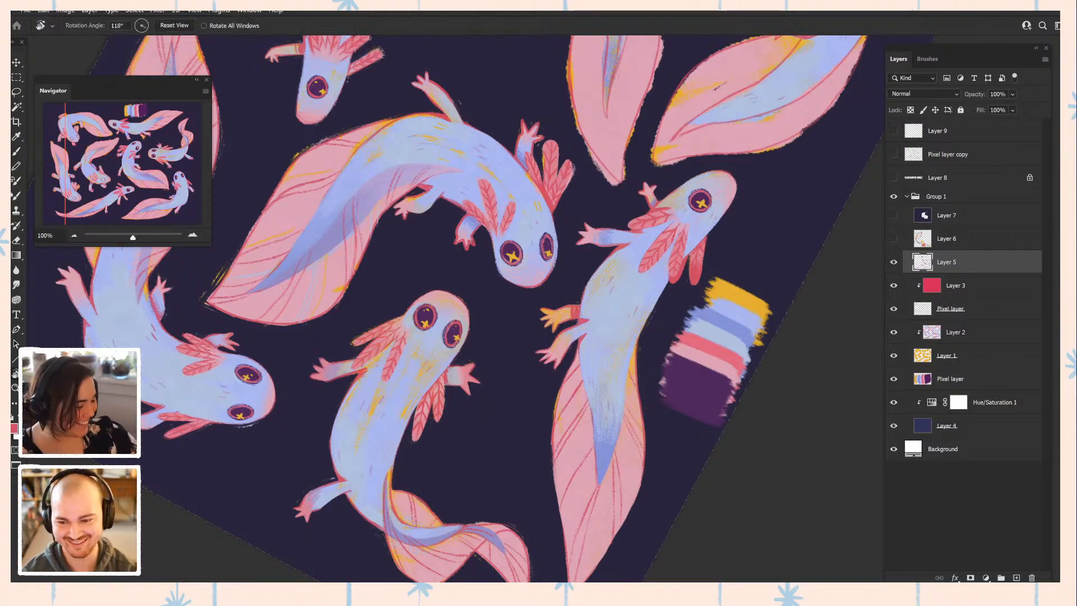
left_click_drag(652, 415, 620, 208)
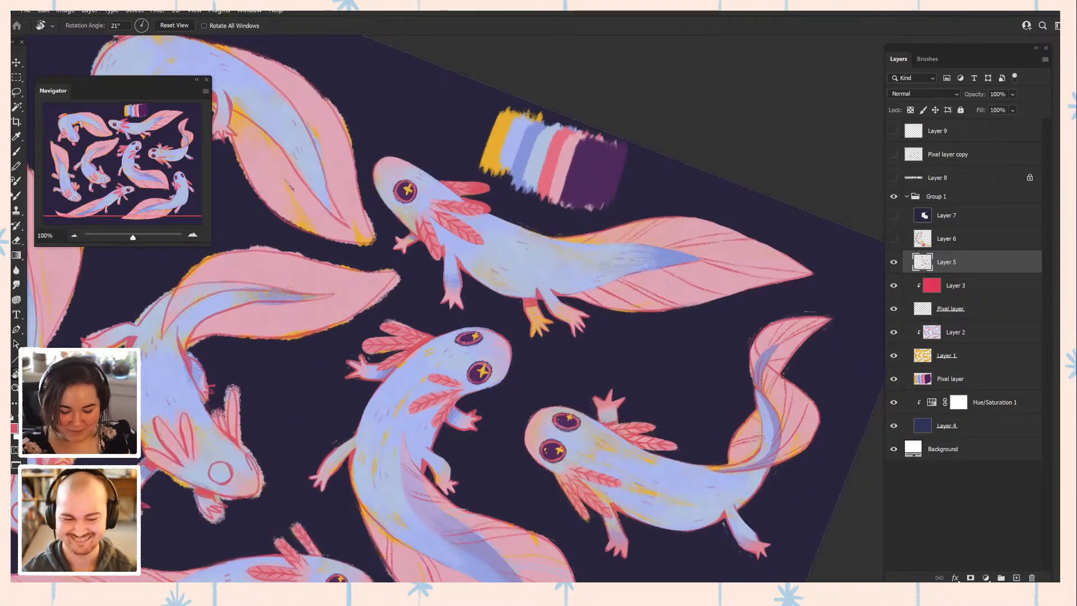
left_click_drag(505, 303, 473, 303)
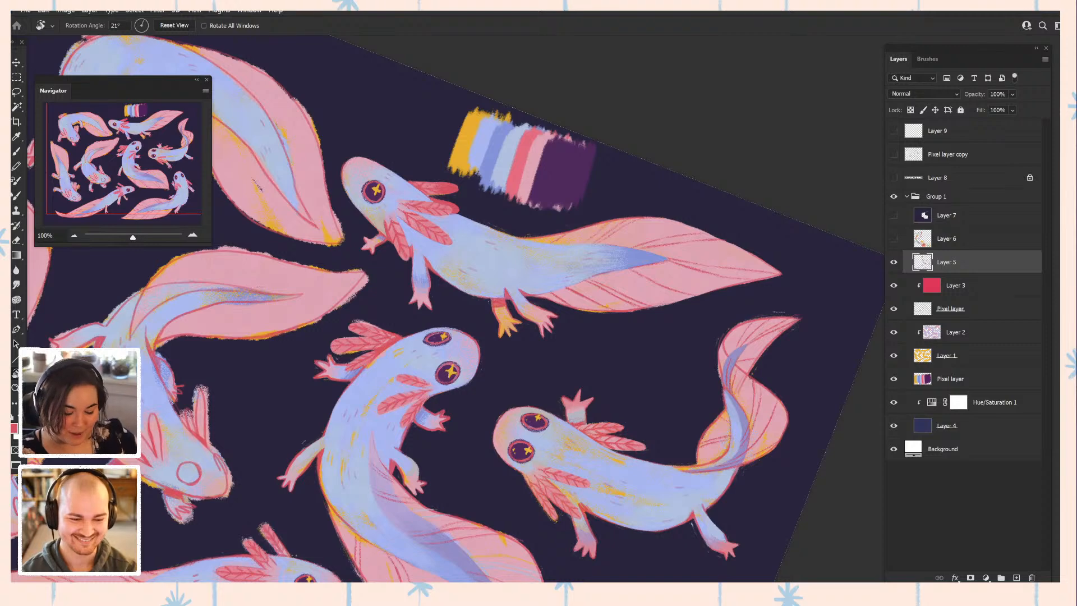
key("b")
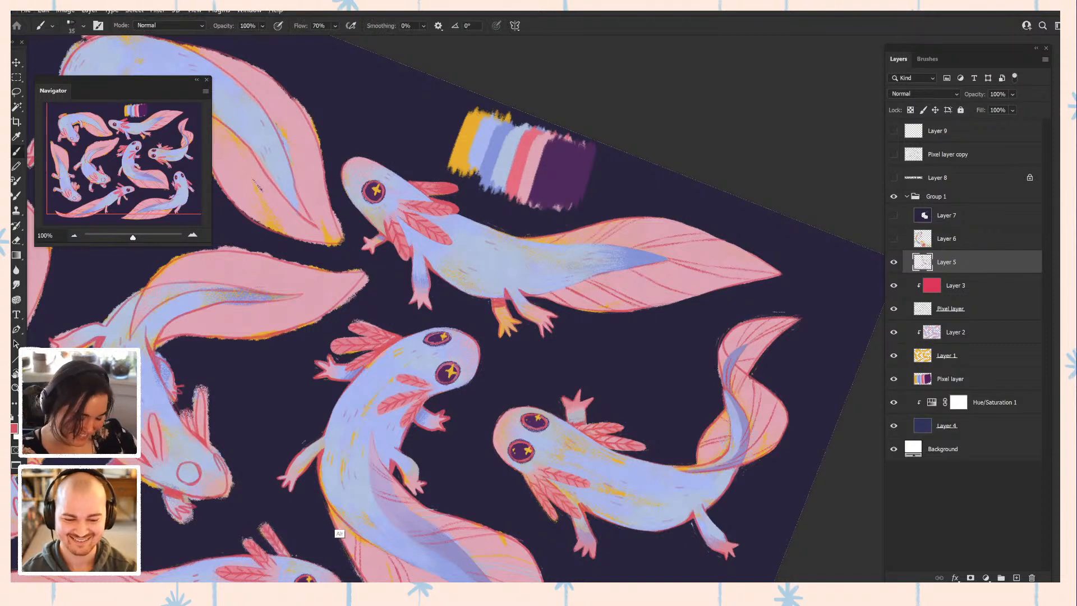
left_click(331, 531, "alt")
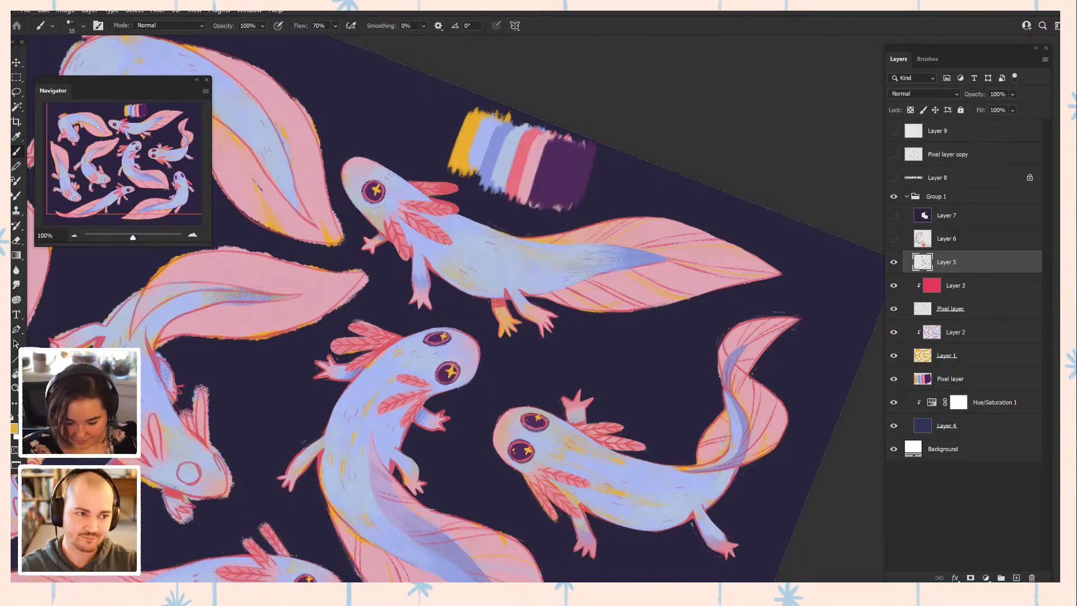
left_click_drag(435, 308, 510, 348)
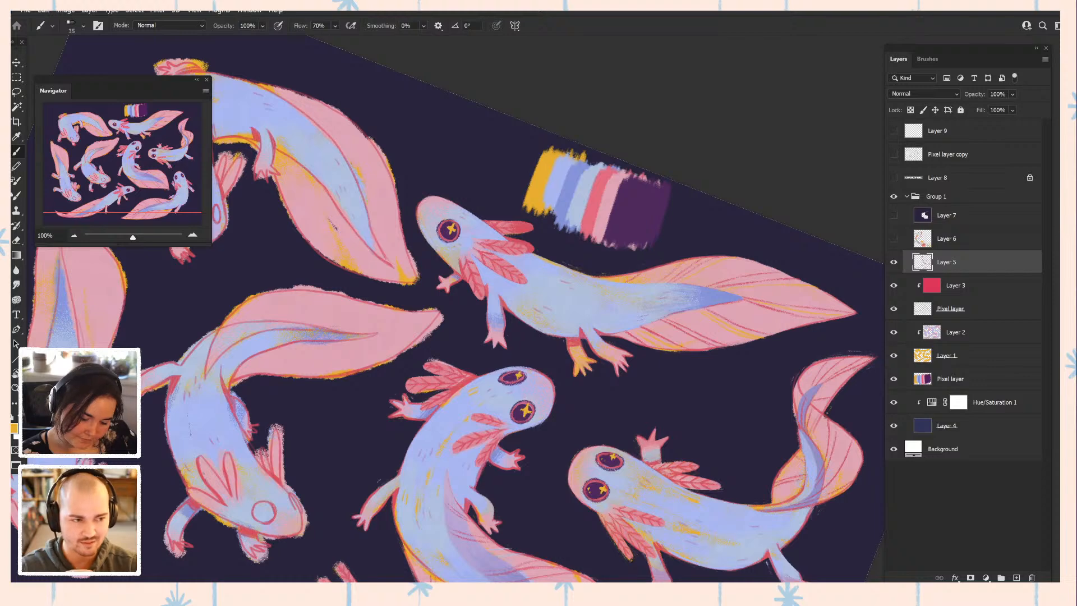
left_click_drag(393, 280, 517, 296)
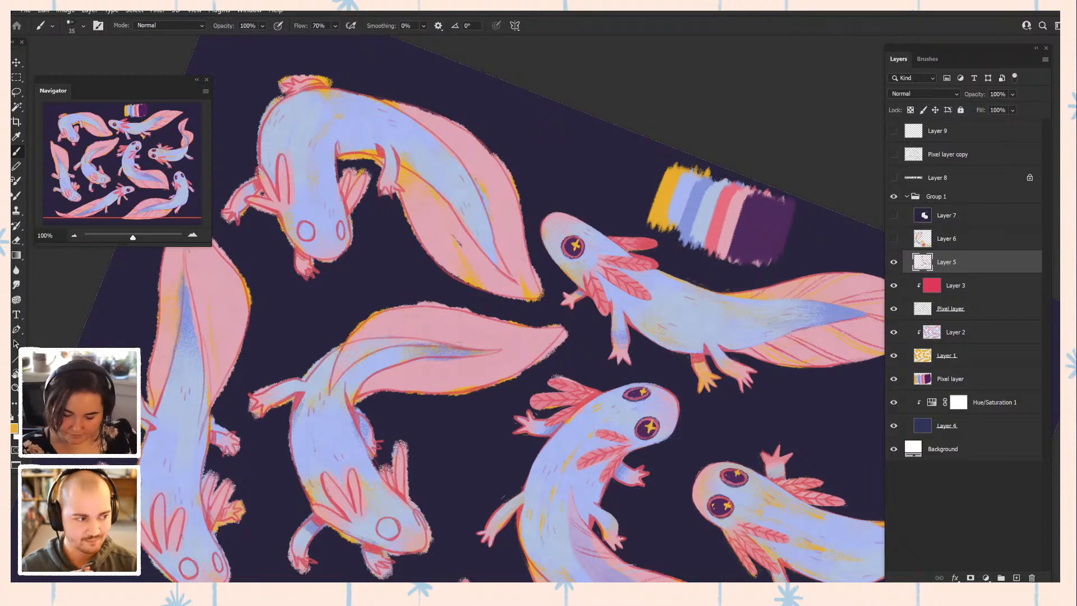
- Fill both empty eye circles of the curled axolotl near the canvas corner with sampled dark purple
left_click_drag(641, 255, 758, 336)
left_click(678, 282, "alt")
left_click(680, 348, "alt")
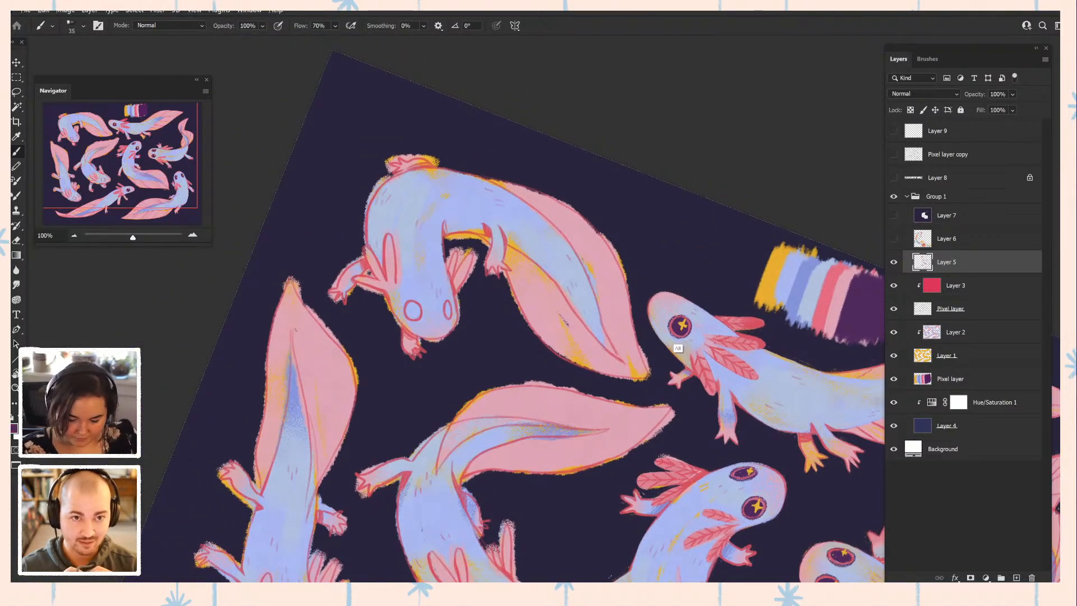
mouse_move(411, 304)
left_mouse_down()
mouse_move(415, 318)
mouse_move(450, 317)
left_mouse_up()
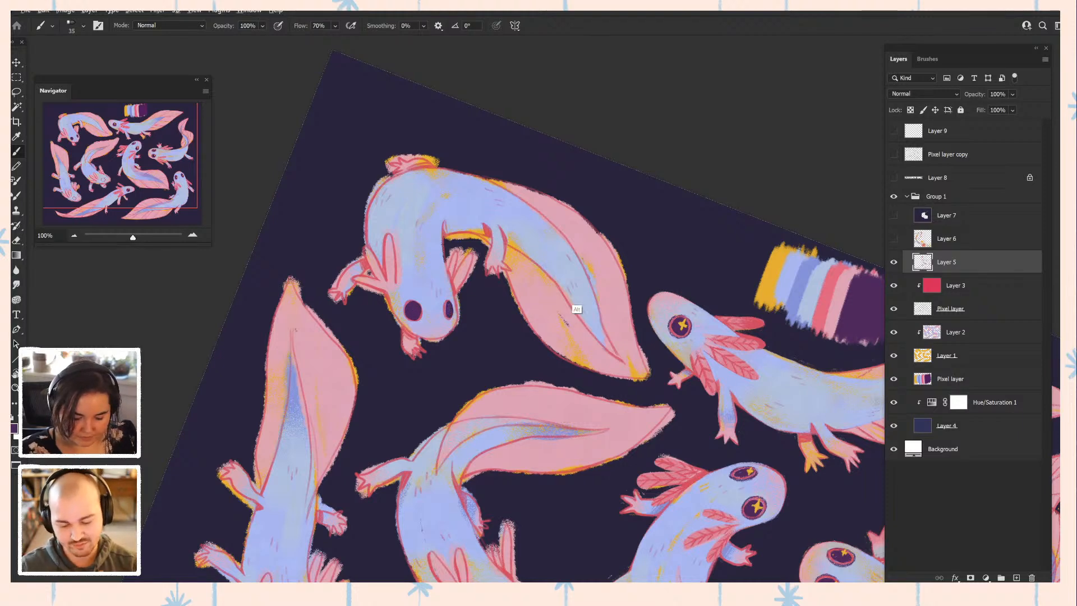
- Refine the eye shapes and outlines of the curled axolotl with sampled red, dark purple and pale blue
left_click(490, 253, "alt")
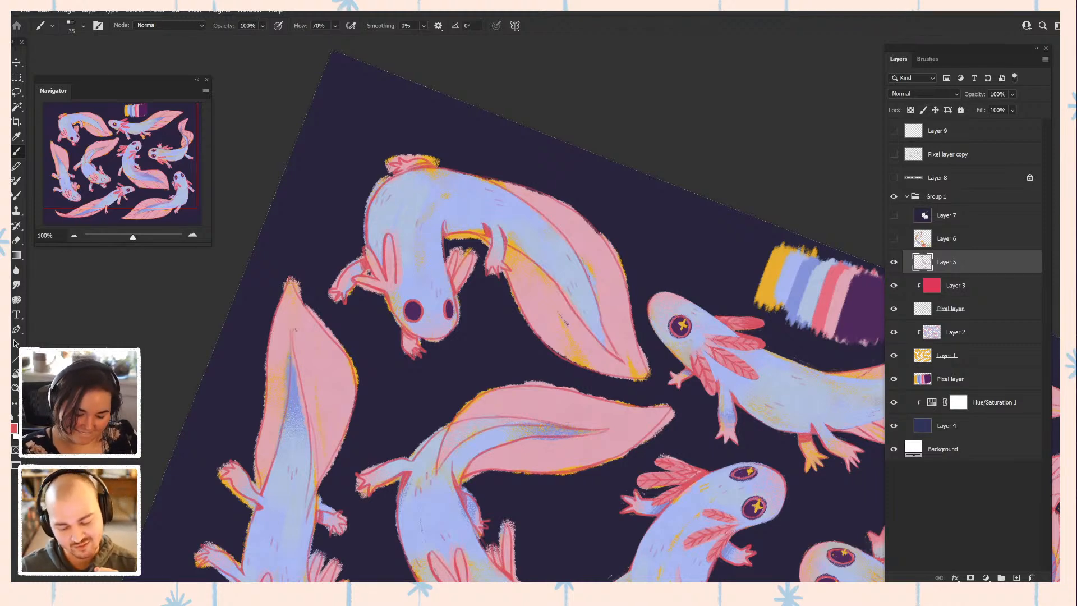
left_click(448, 315, "alt")
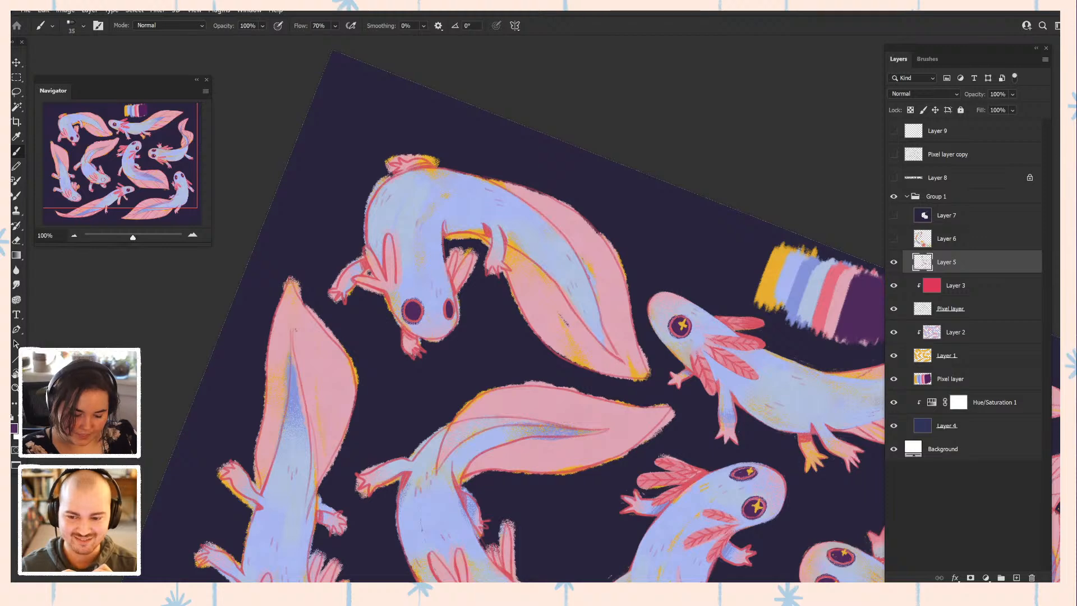
left_click(424, 328, "alt")
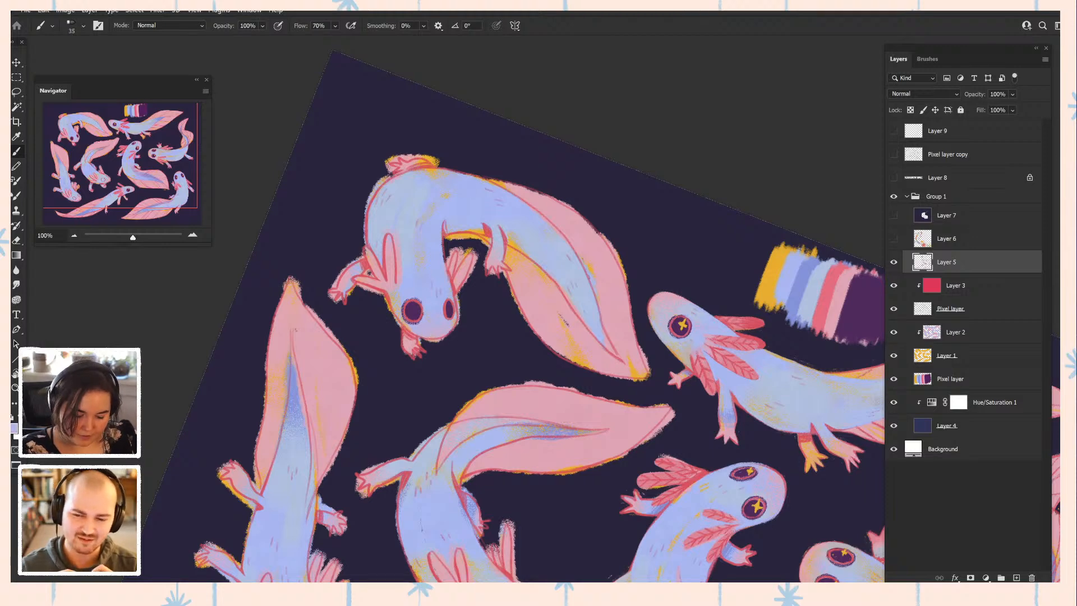
left_click(413, 313, "alt")
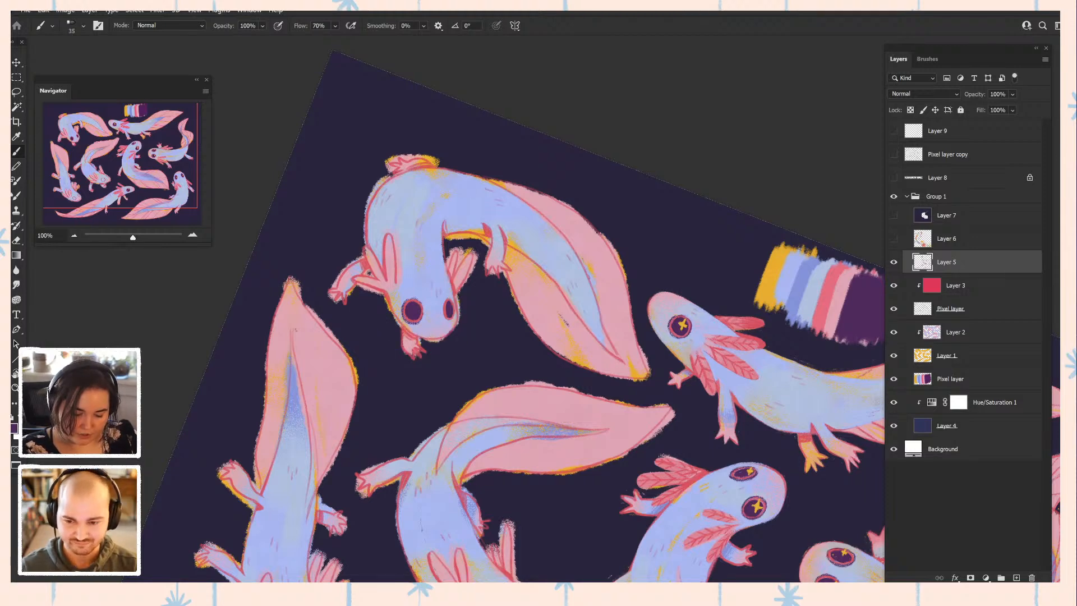
left_click(418, 307, "alt")
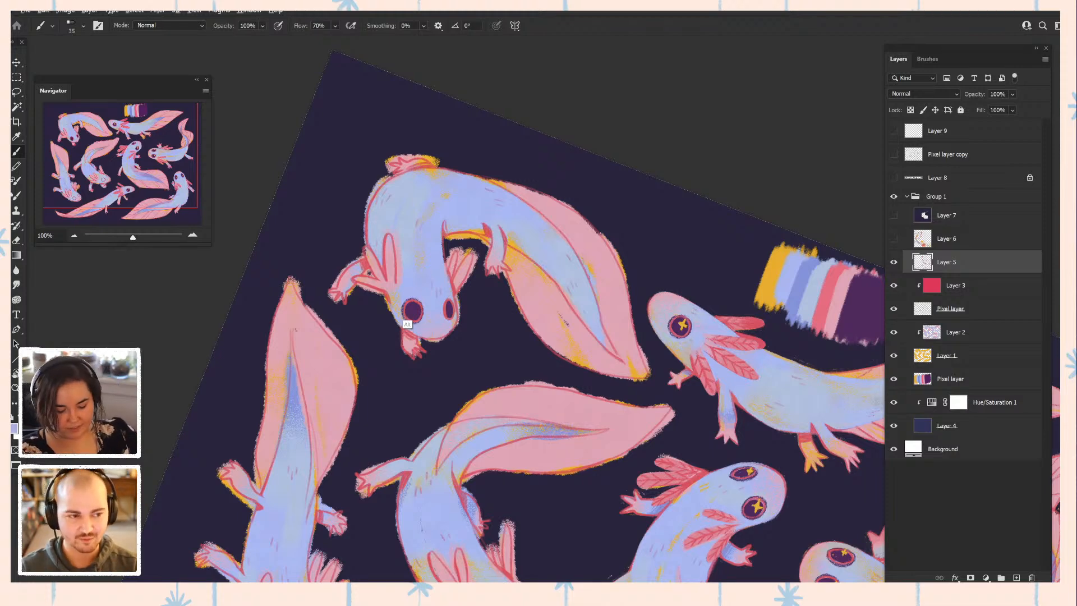
left_click(401, 328, "alt")
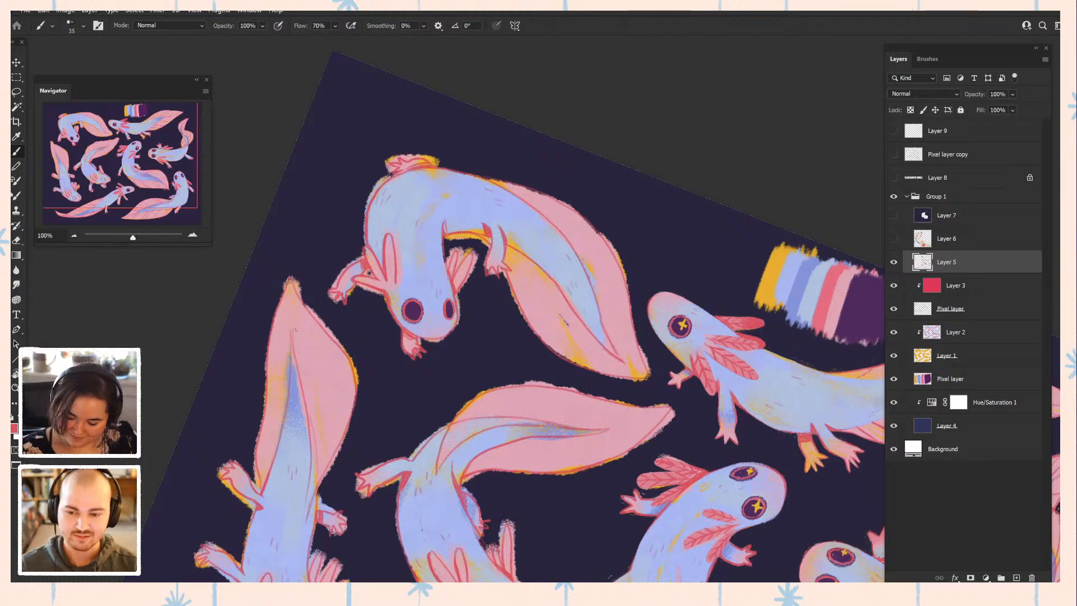
- Smooth the rough edges of the curled axolotl's tail fin and upper body on Layer 1, using sampled yellow
left_click(947, 356)
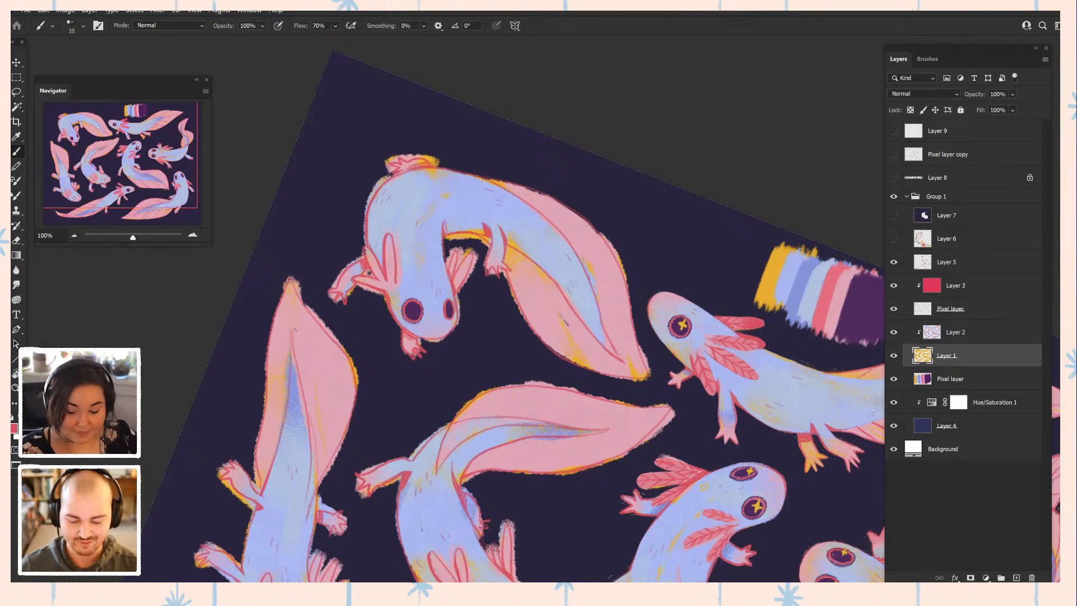
left_click(769, 279, "alt")
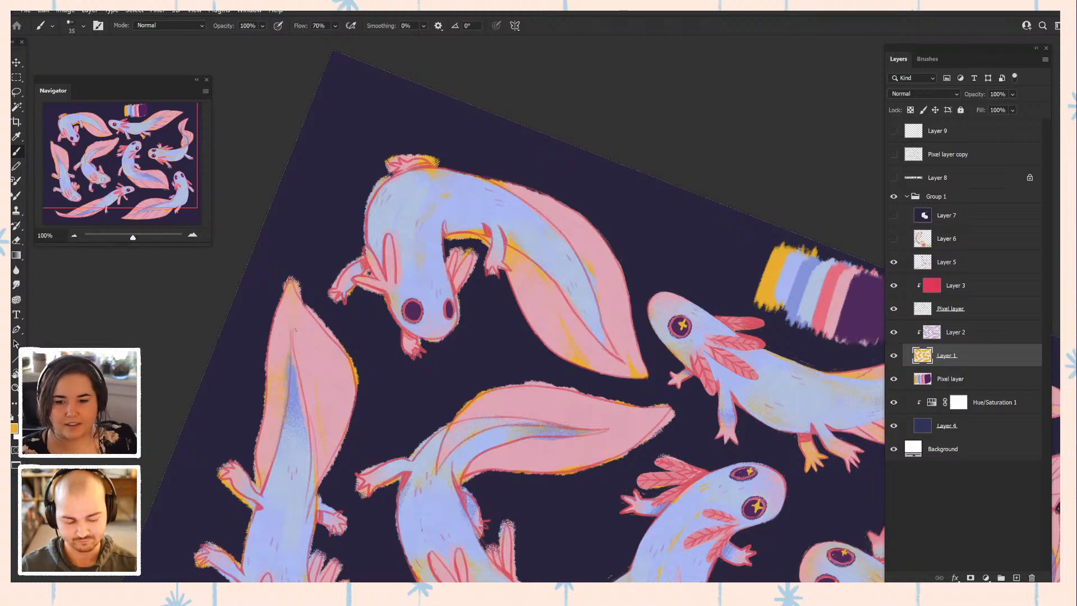
mouse_move(369, 273)
left_mouse_down()
mouse_move(385, 245)
mouse_move(369, 261)
left_mouse_up()
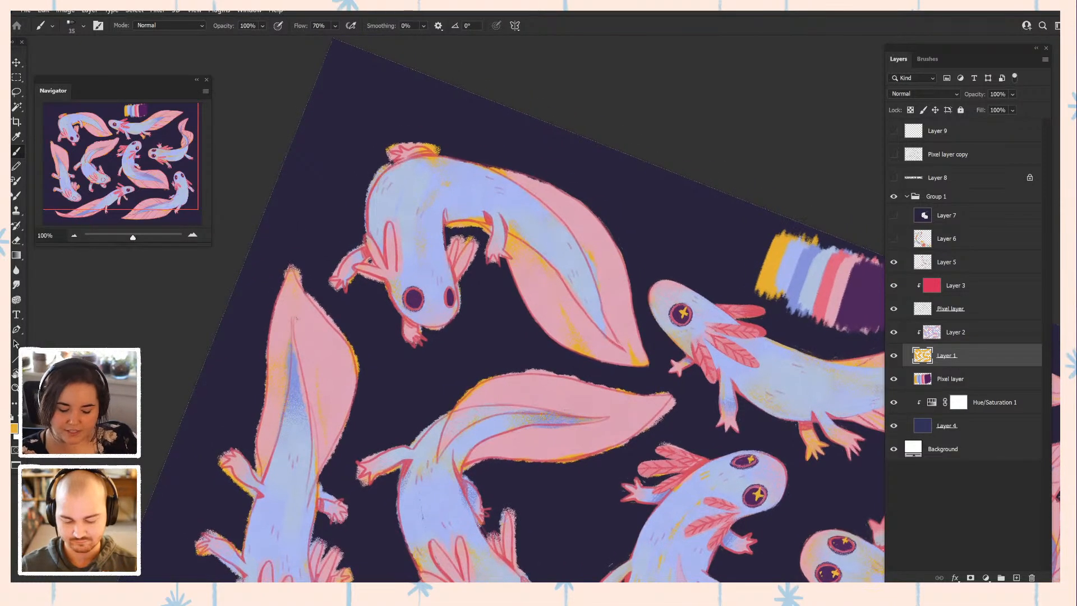
left_click_drag(494, 168, 548, 183)
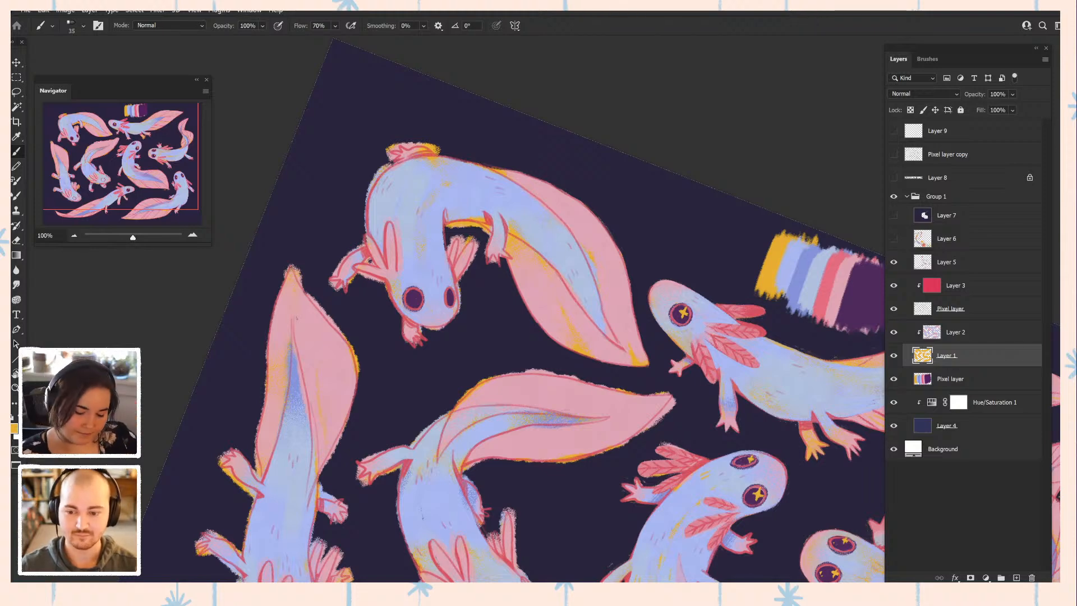
- Clean up the silhouette around the curled axolotl's gills, legs, head and body on Layer 1
key("r")
left_click_drag(674, 253, 689, 323)
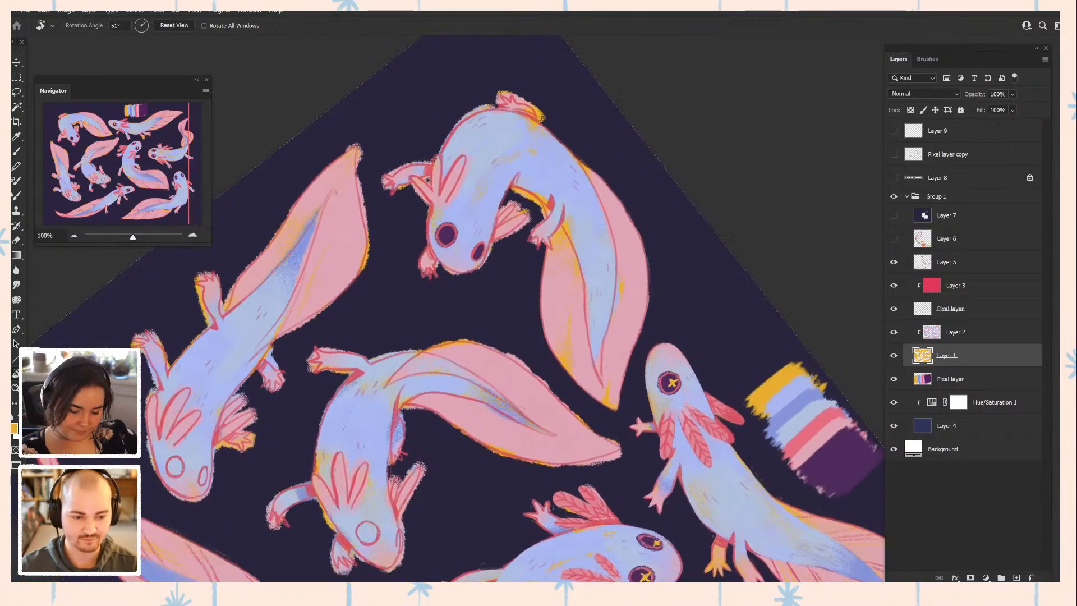
key("b")
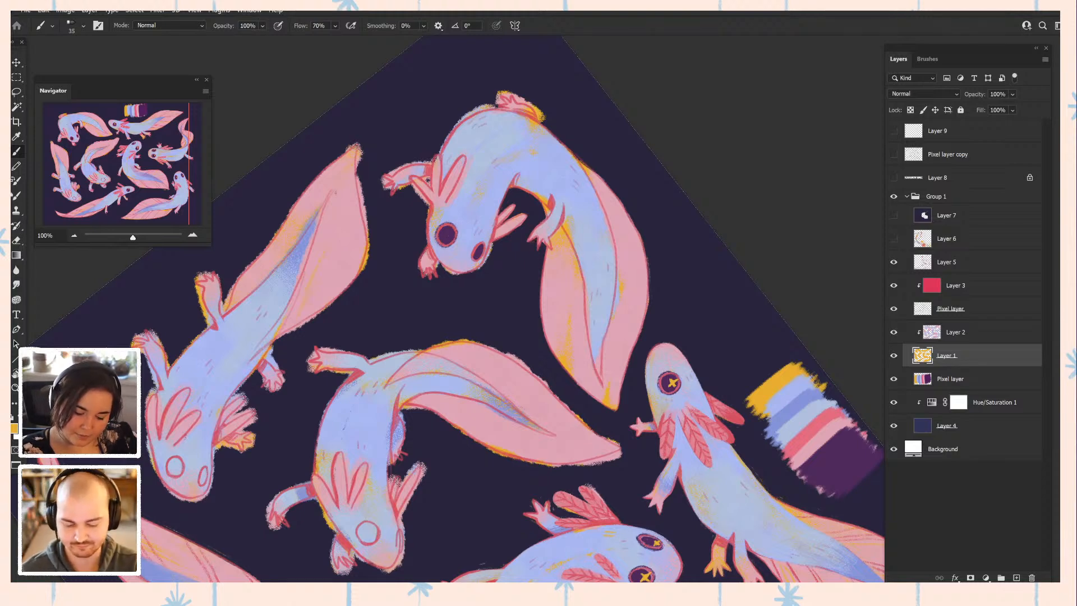
left_click_drag(449, 314, 527, 304)
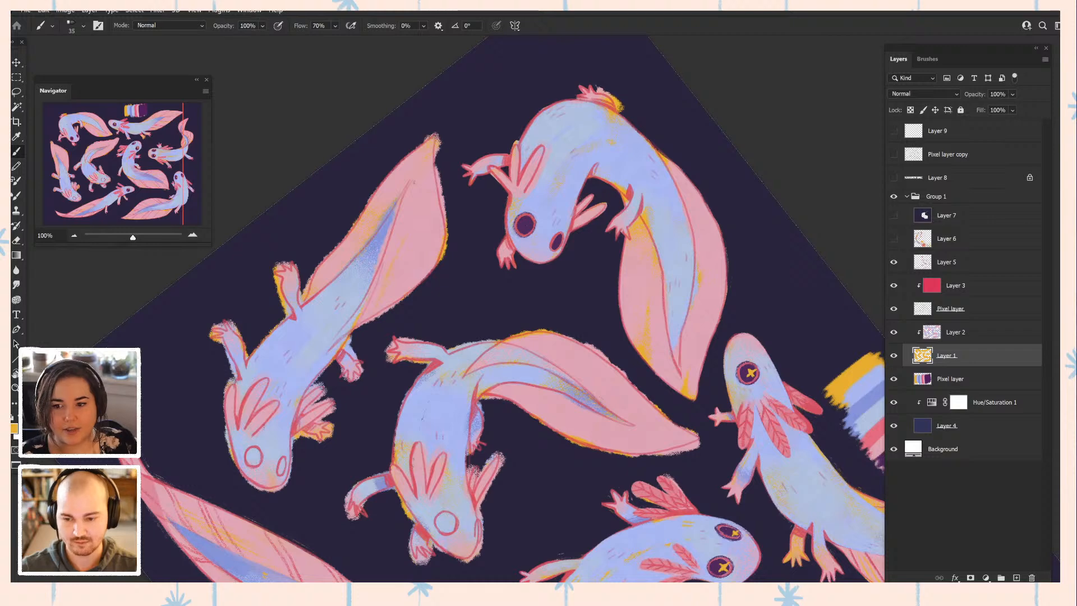
left_click_drag(477, 314, 472, 314)
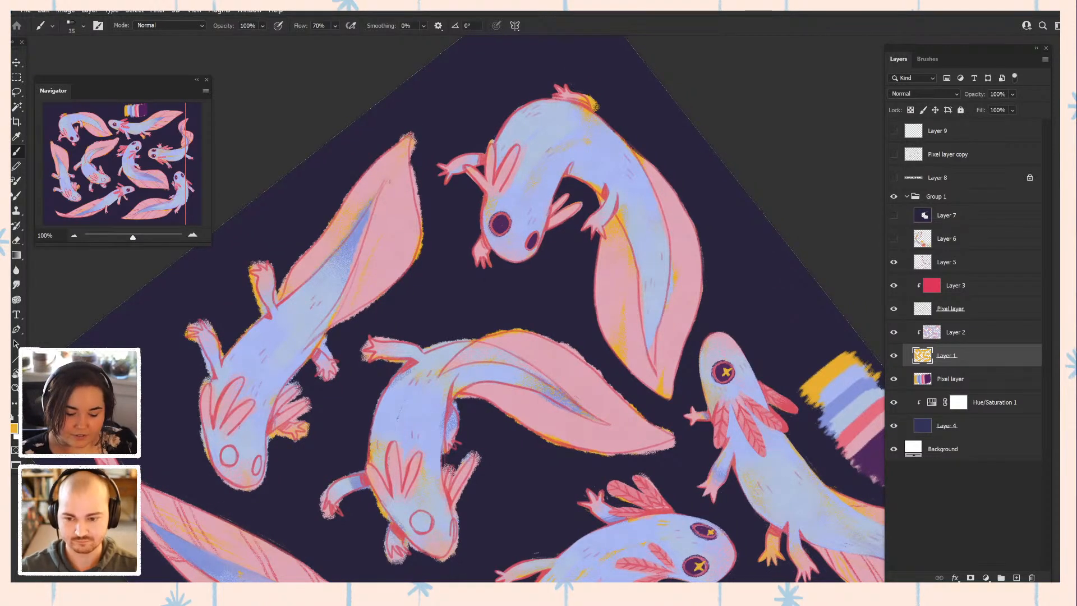
- Undo the last three edits on Layer 1
key("ctrl+z")
key("ctrl+z")
key("ctrl+z")
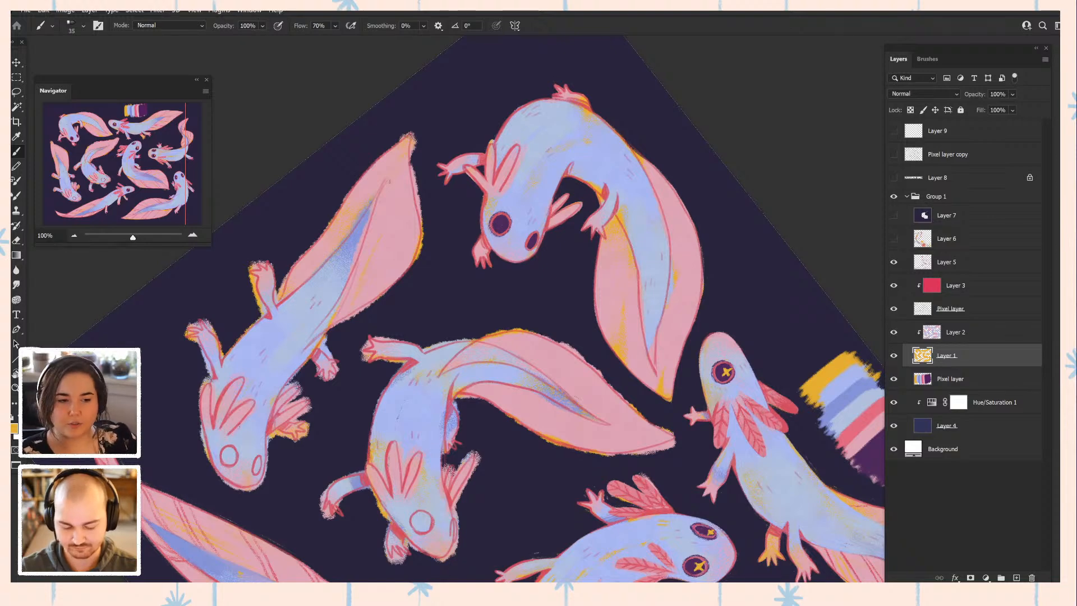
- Smooth the rough edges of the tail fins and hind legs on both axolotls with unfilled eyes, working on Layer 1
left_click_drag(494, 314, 529, 319)
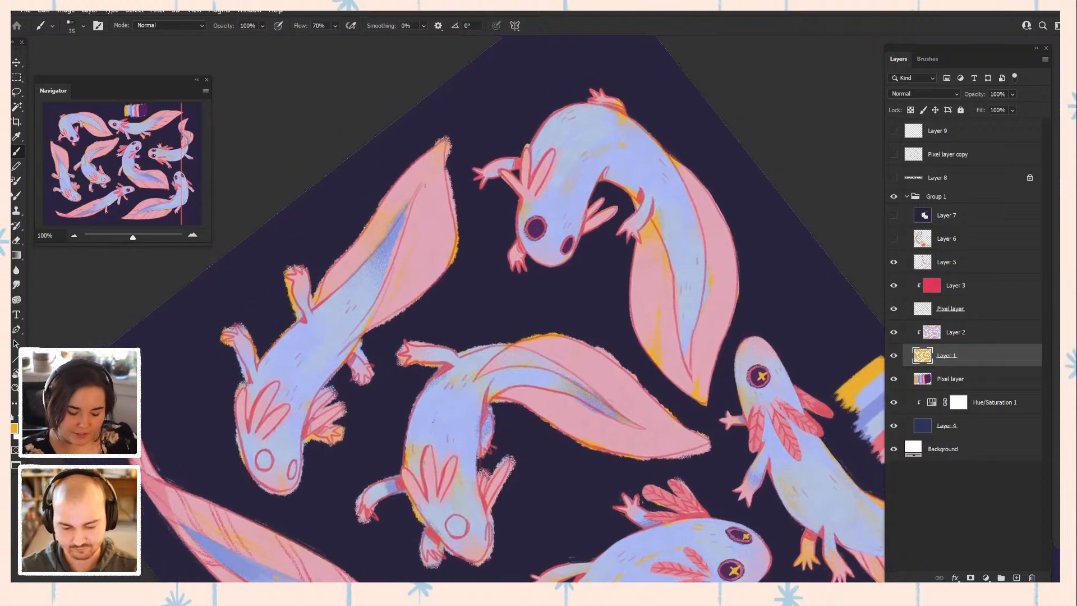
left_click_drag(450, 139, 459, 234)
left_click_drag(445, 147, 445, 178)
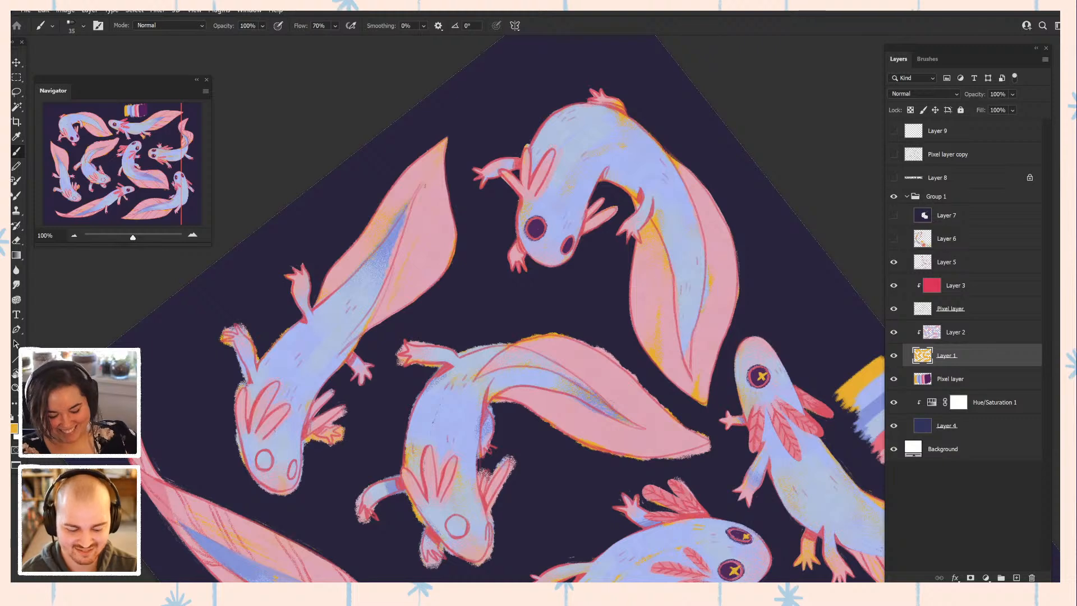
left_click_drag(504, 303, 480, 317)
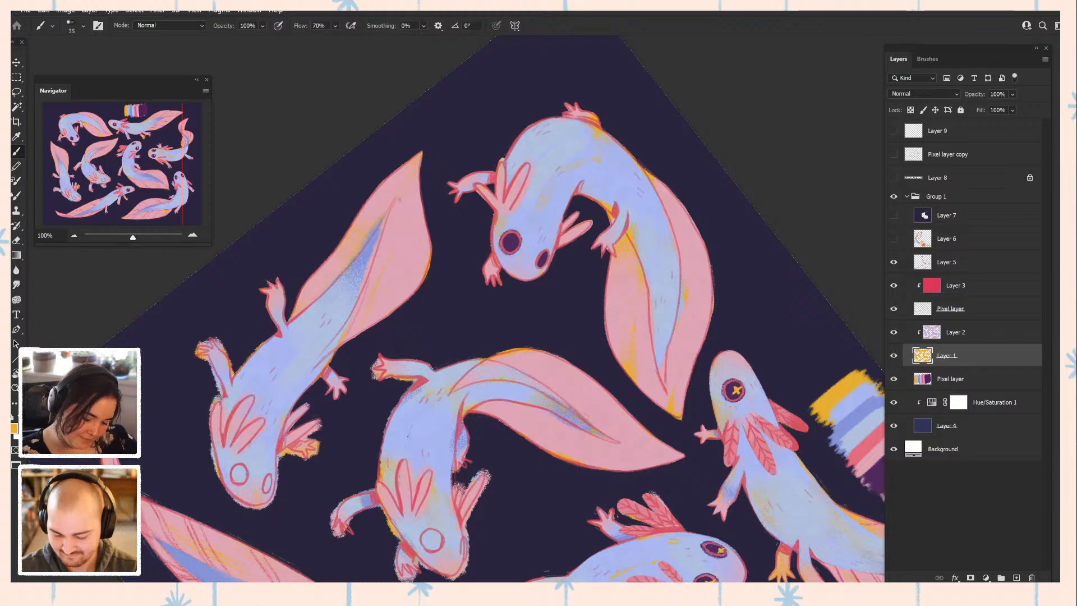
left_click_drag(393, 360, 459, 290)
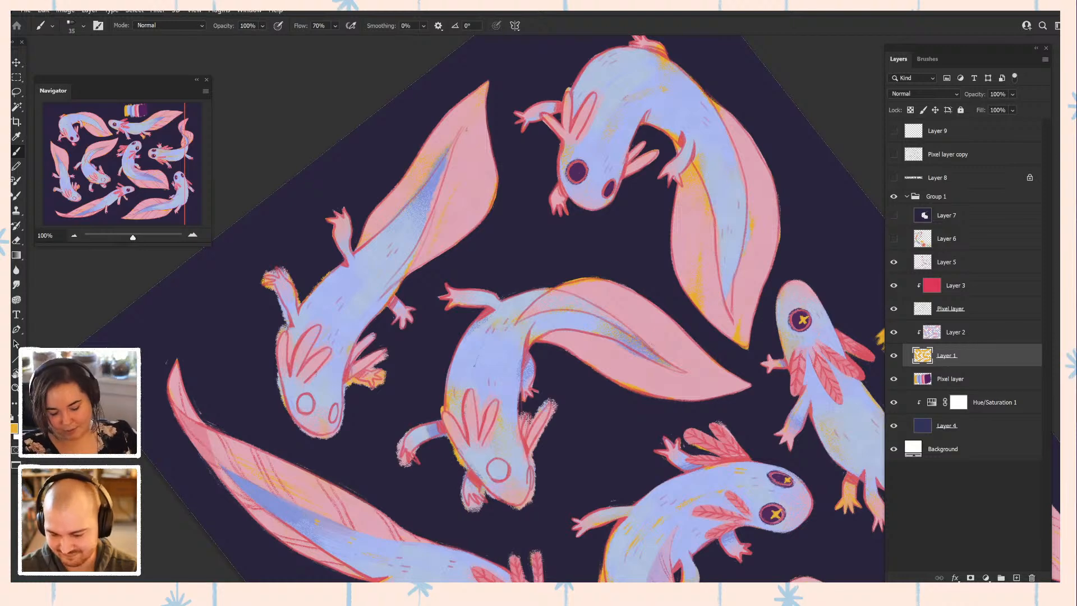
- Paint a shadow along the base of the C-shaped axolotl's tail on Layer 5, using sampled lavender and blue tones
left_click_drag(543, 309, 460, 300)
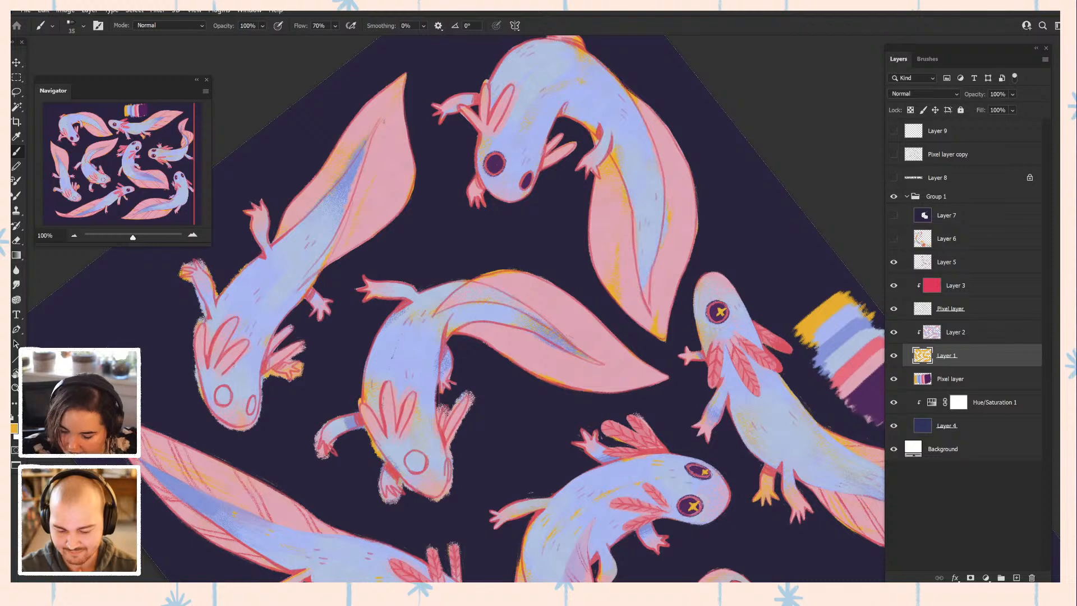
left_click(947, 262)
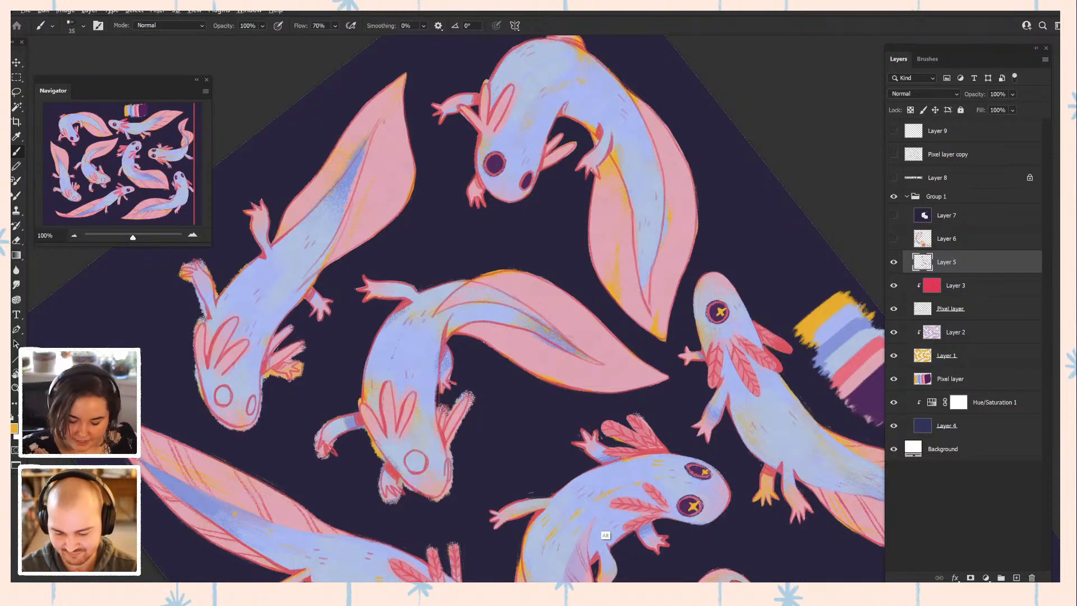
left_click(578, 547, "alt")
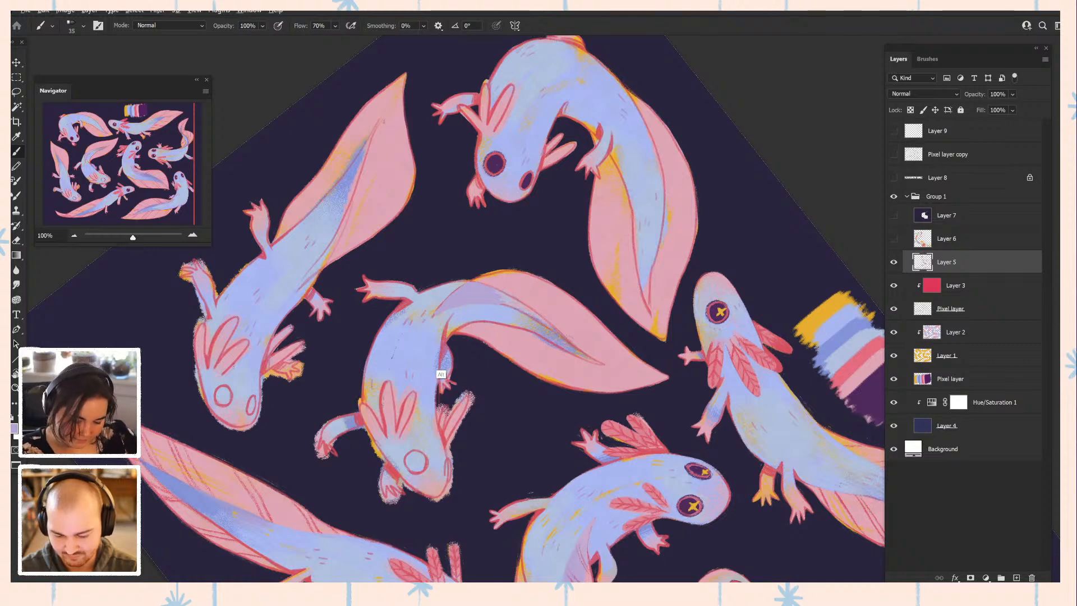
left_click(441, 375, "alt")
left_click_drag(433, 318, 465, 285)
left_click(447, 330, "alt")
left_click(452, 319, "alt")
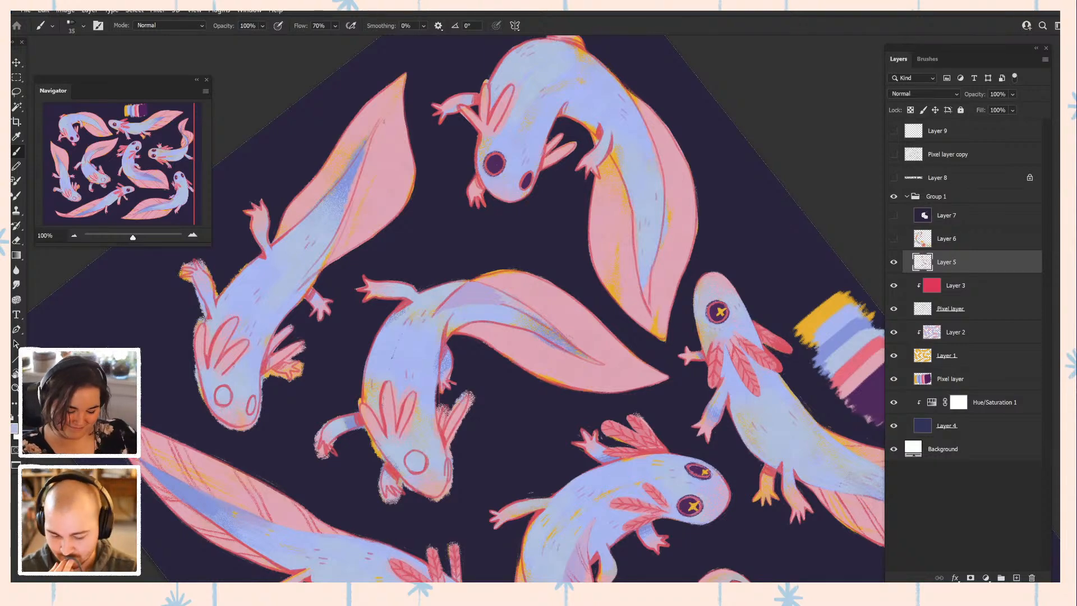
- Blend the blue shading along the C-shaped axolotl's tail towards the fin tip with sampled blue tones
key("r")
left_click_drag(563, 561, 780, 382)
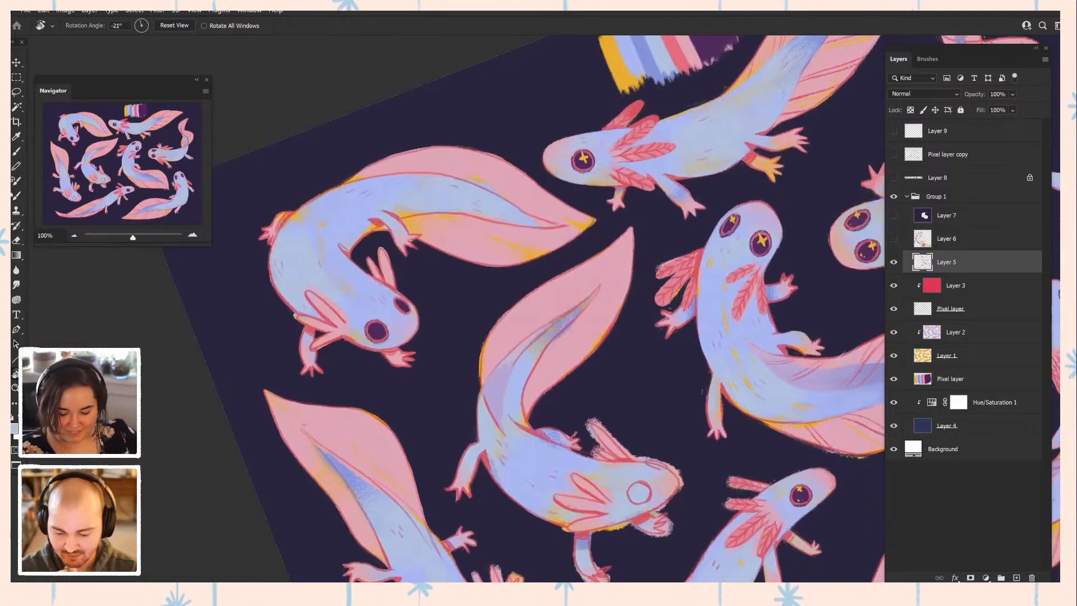
key("b")
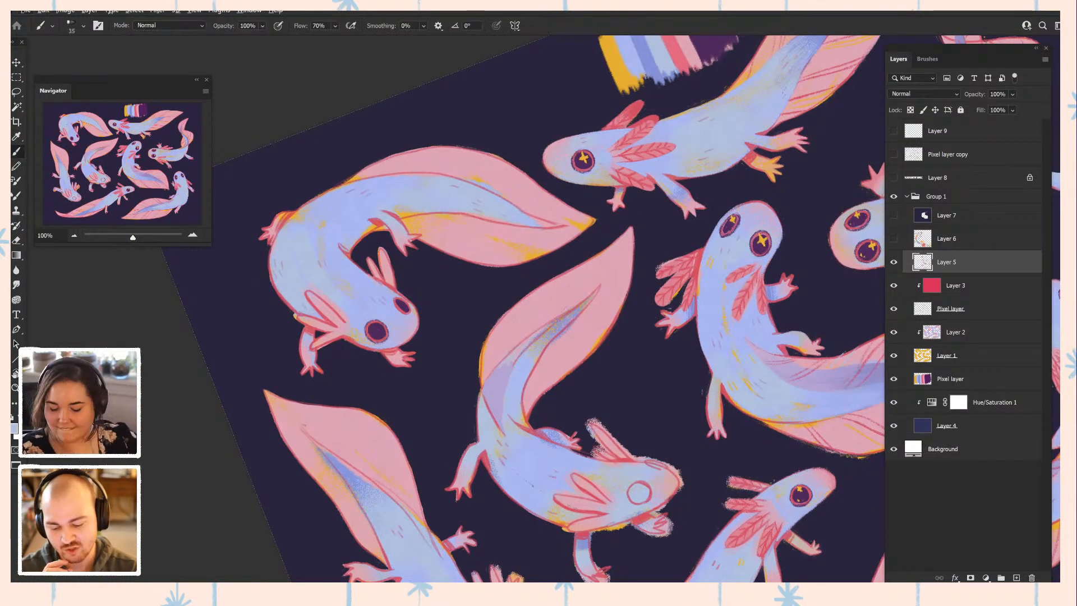
left_click(566, 322, "alt")
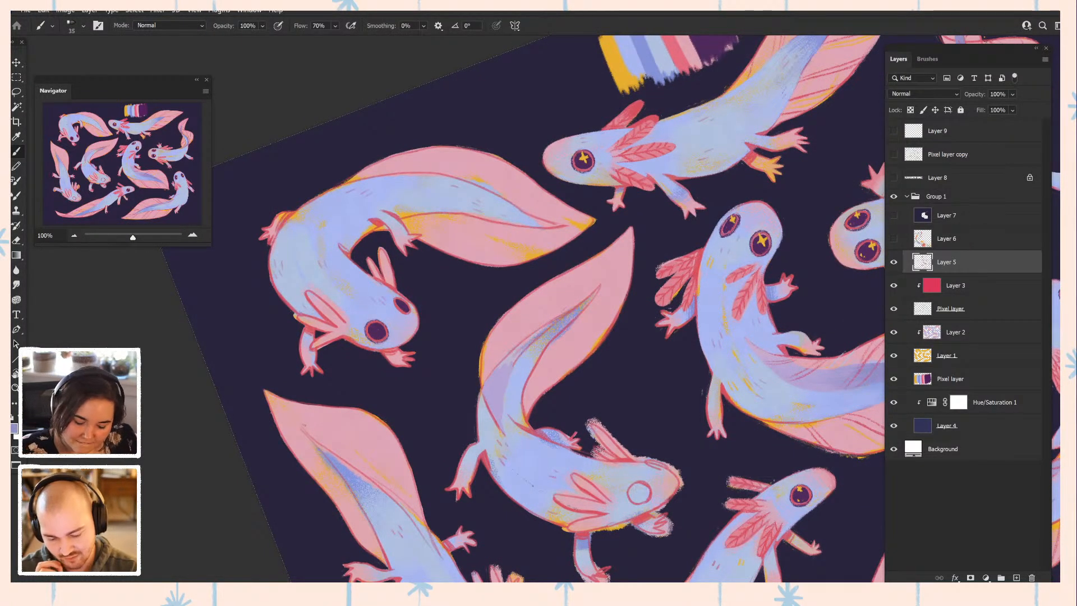
left_click_drag(547, 327, 527, 342)
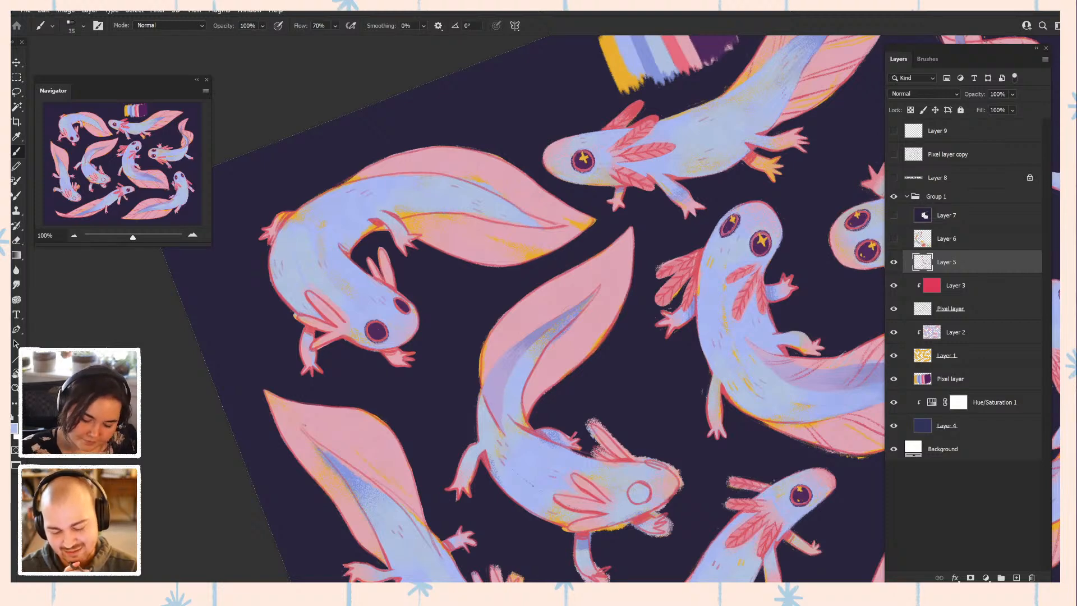
left_click(566, 326, "alt")
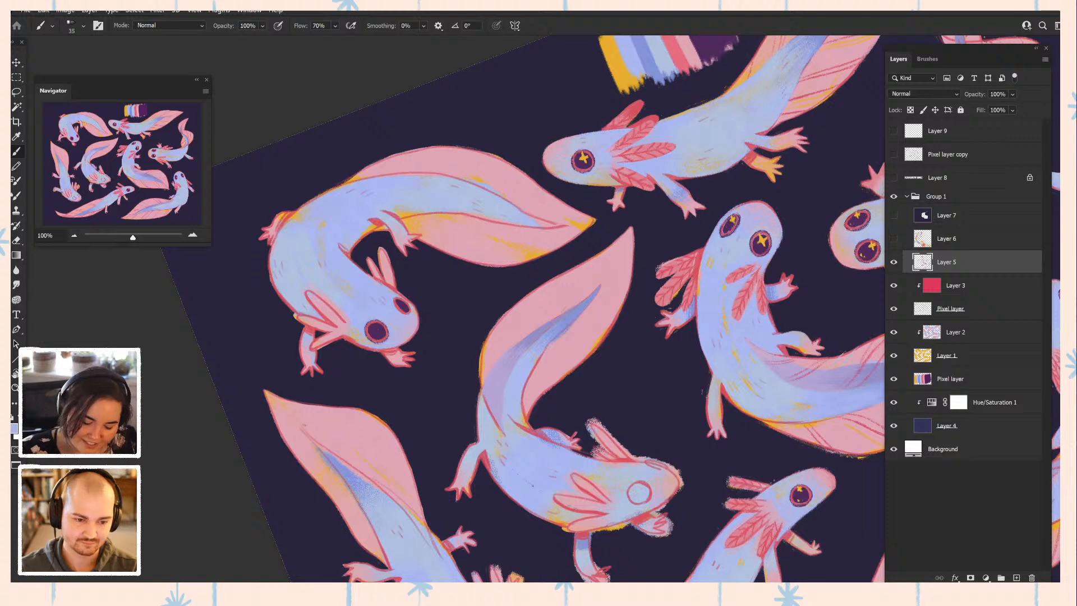
- Draw fine veins across both halves of the C-shaped axolotl's tail fin with sampled red and pink
left_click(577, 342, "alt")
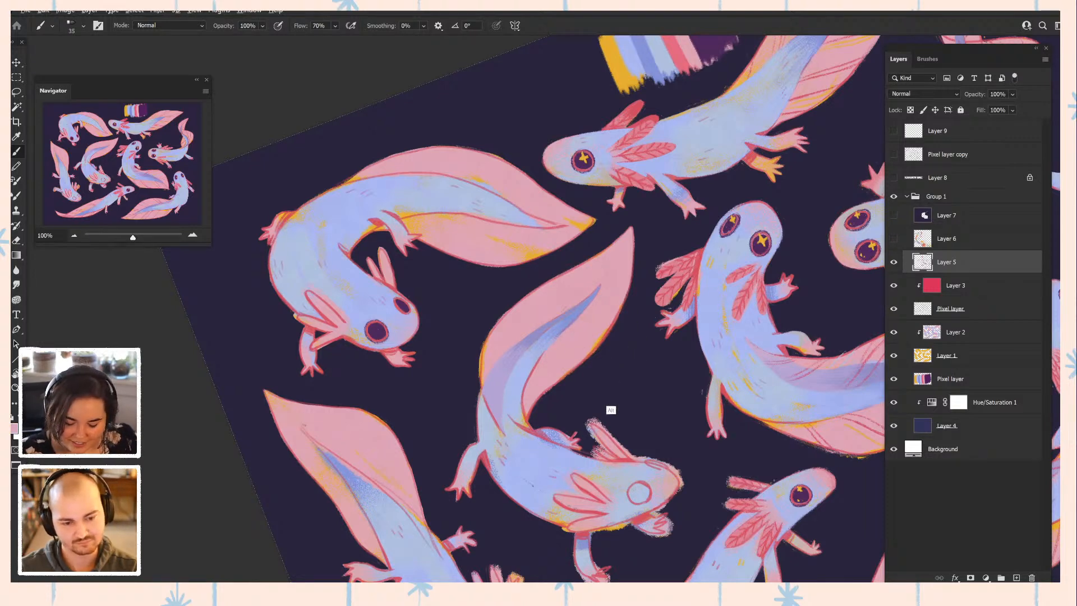
left_click(626, 478, "alt")
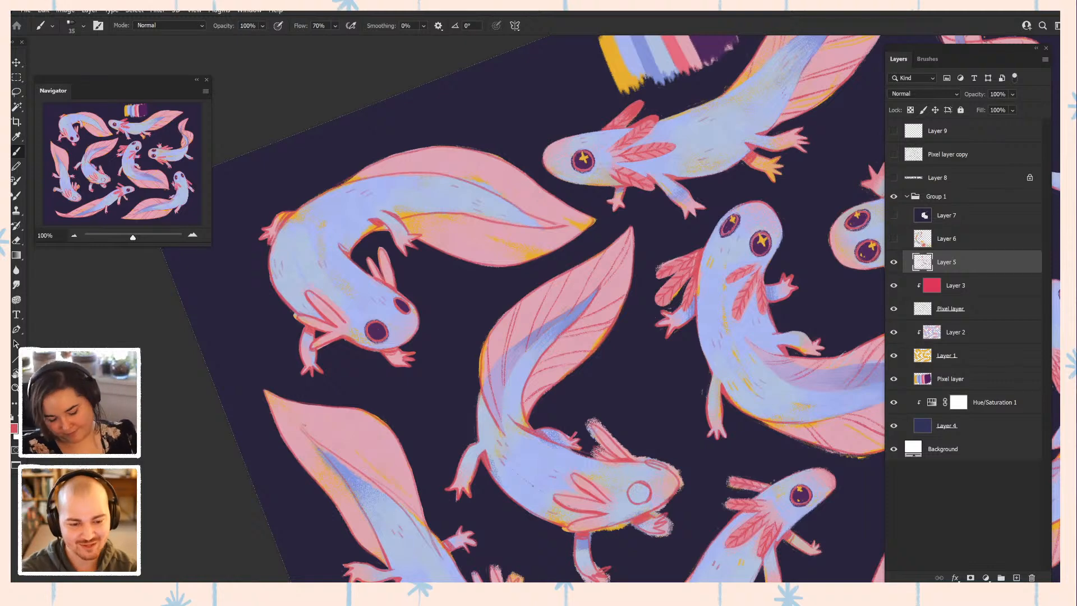
left_click_drag(668, 316, 589, 251)
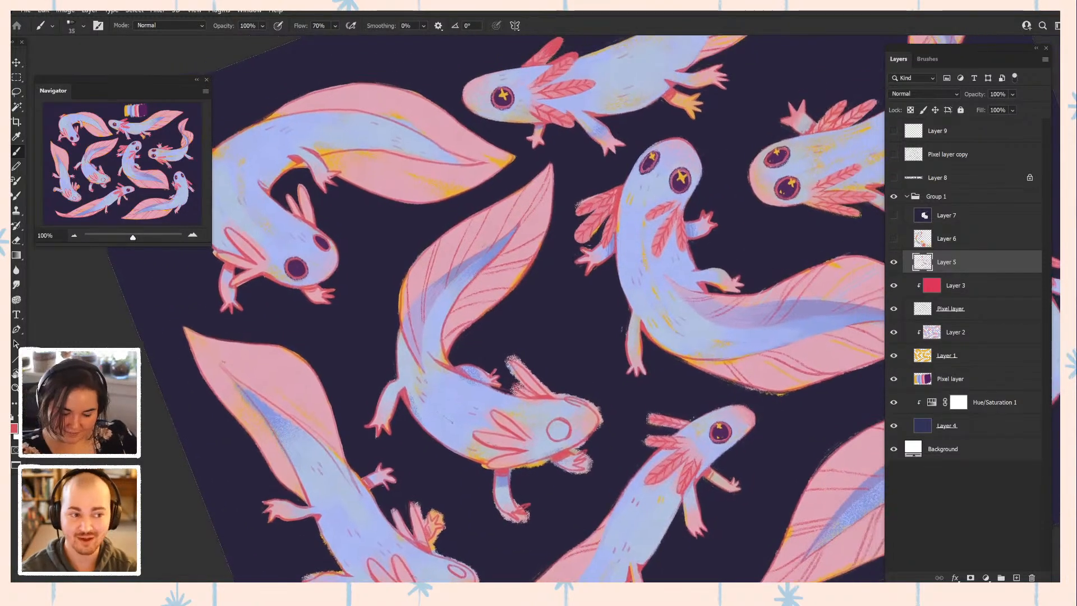
left_click(584, 256, "alt")
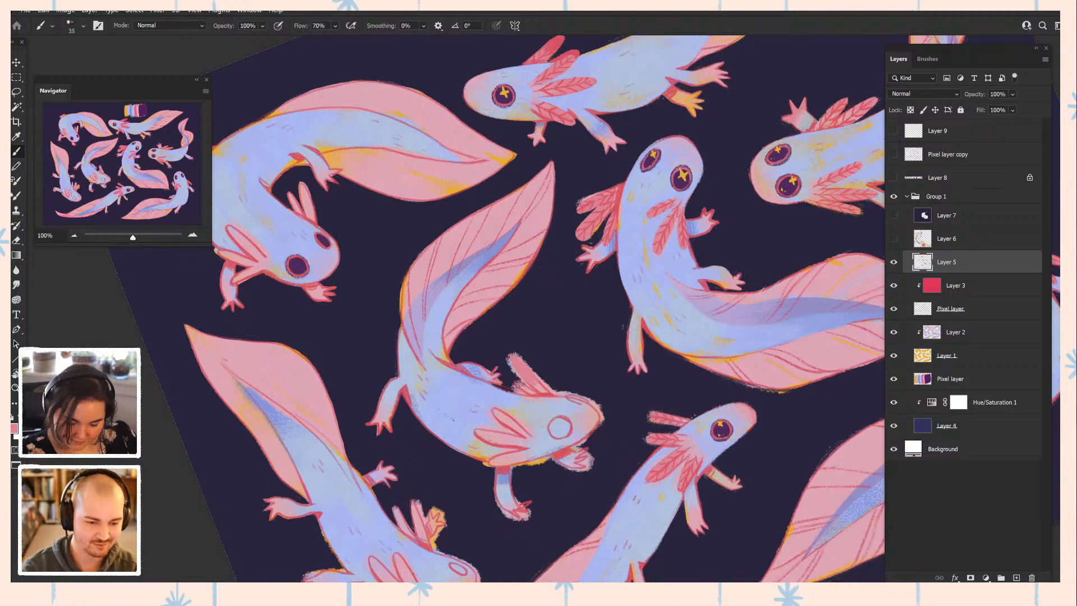
- Clean up the C-shaped axolotl's snout and nearest front foot on Layer 1
left_click(948, 356)
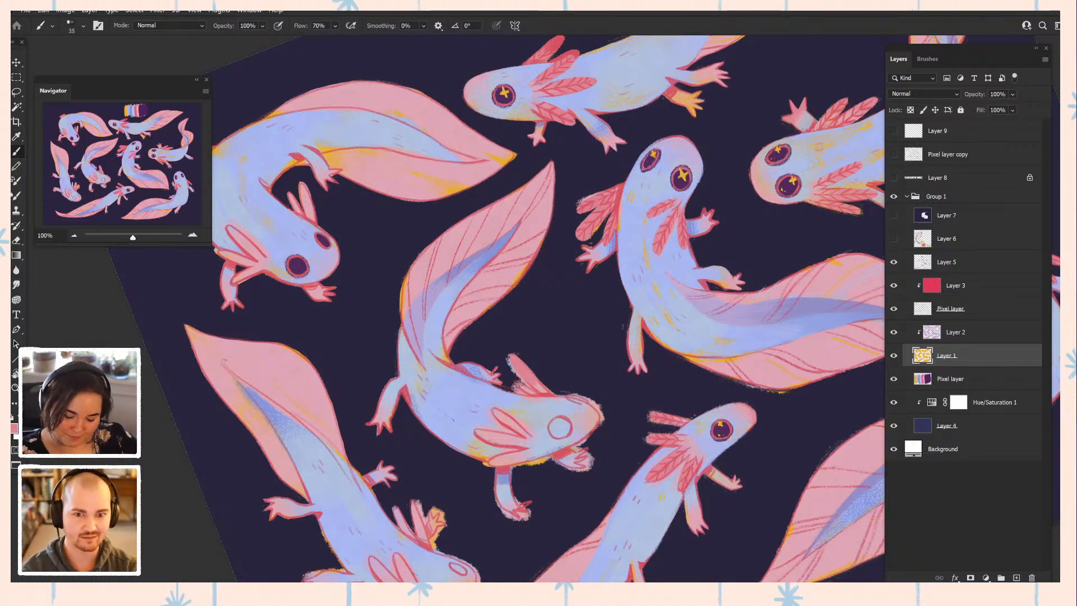
left_click_drag(588, 398, 604, 415)
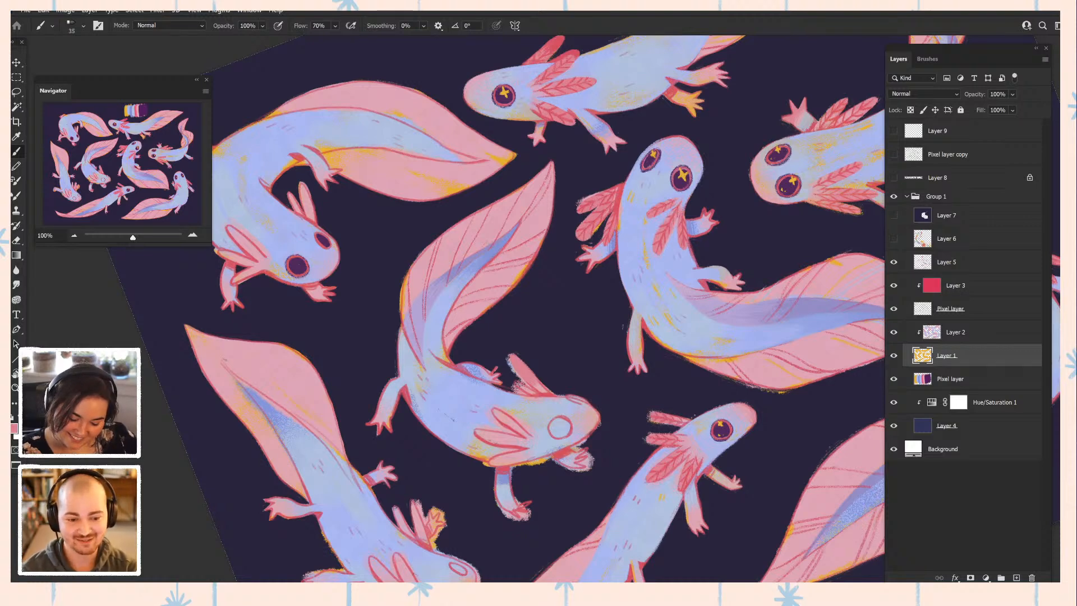
mouse_move(576, 445)
left_mouse_down()
mouse_move(587, 441)
mouse_move(580, 451)
left_mouse_up()
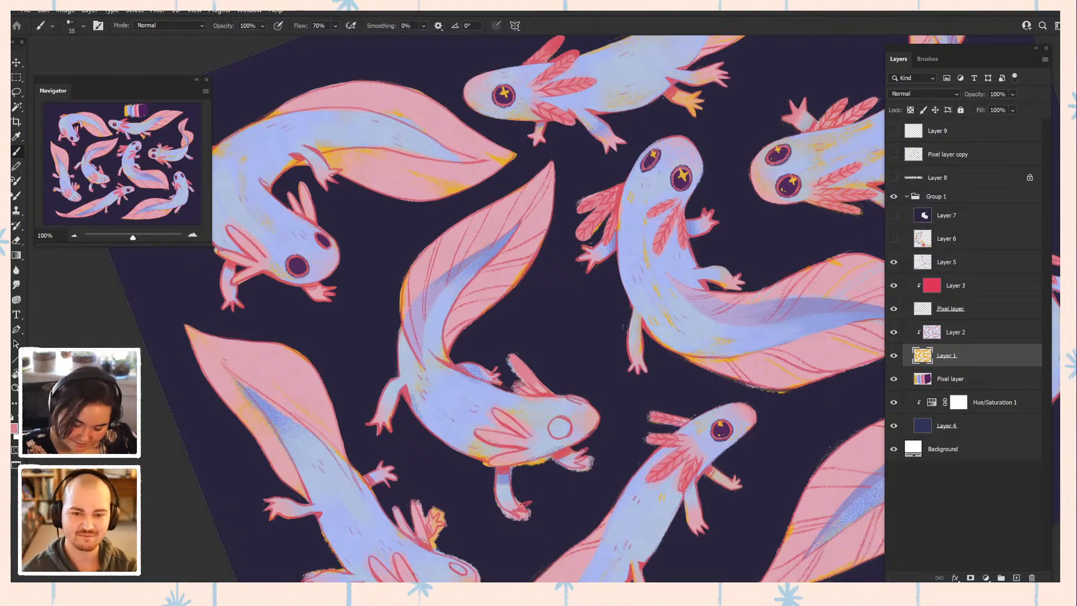
mouse_move(580, 458)
left_mouse_down()
mouse_move(590, 461)
mouse_move(581, 471)
left_mouse_up()
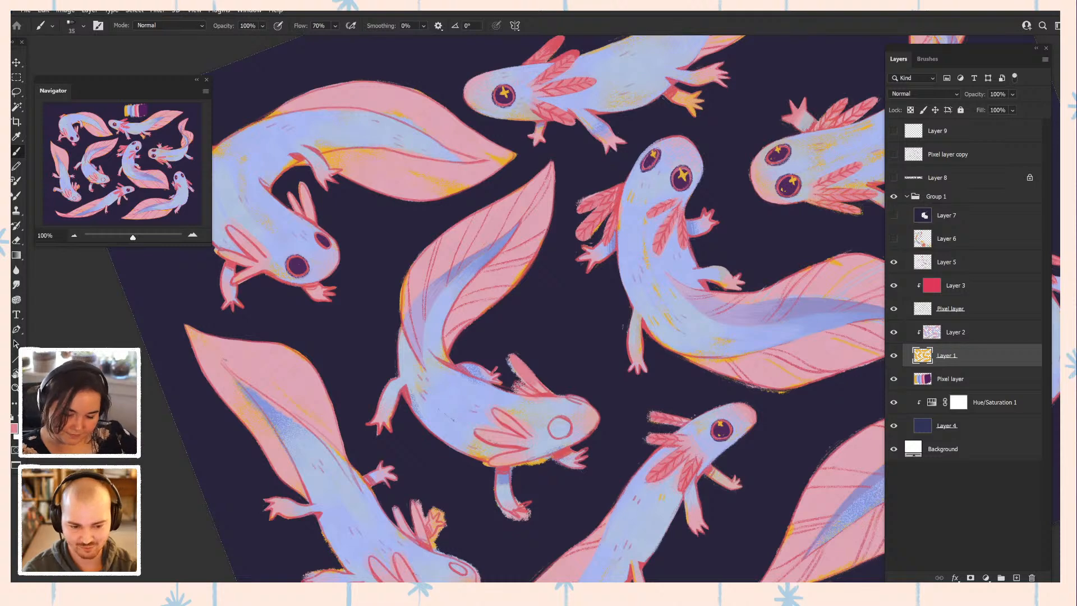
- Sample the palette's yellow and tidy the C-shaped axolotl's outer gill, body edge and other front foot on Layer 1
left_click_drag(538, 213, 483, 388)
left_click(484, 197, "alt")
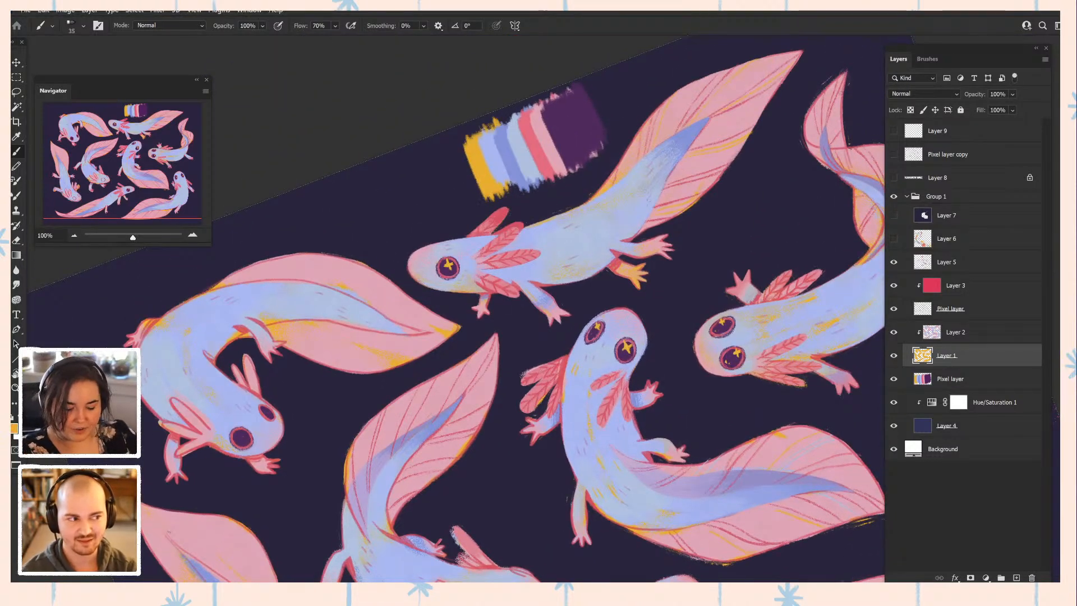
left_click_drag(504, 336, 581, 208)
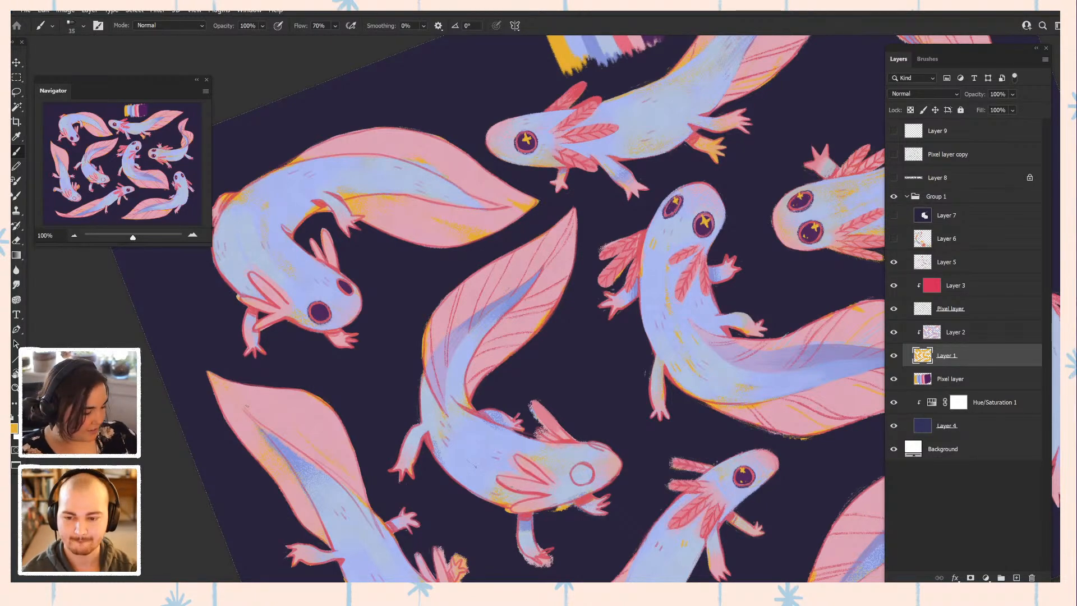
key("r")
left_click_drag(581, 209, 640, 276)
left_click_drag(561, 326, 612, 263)
key("b")
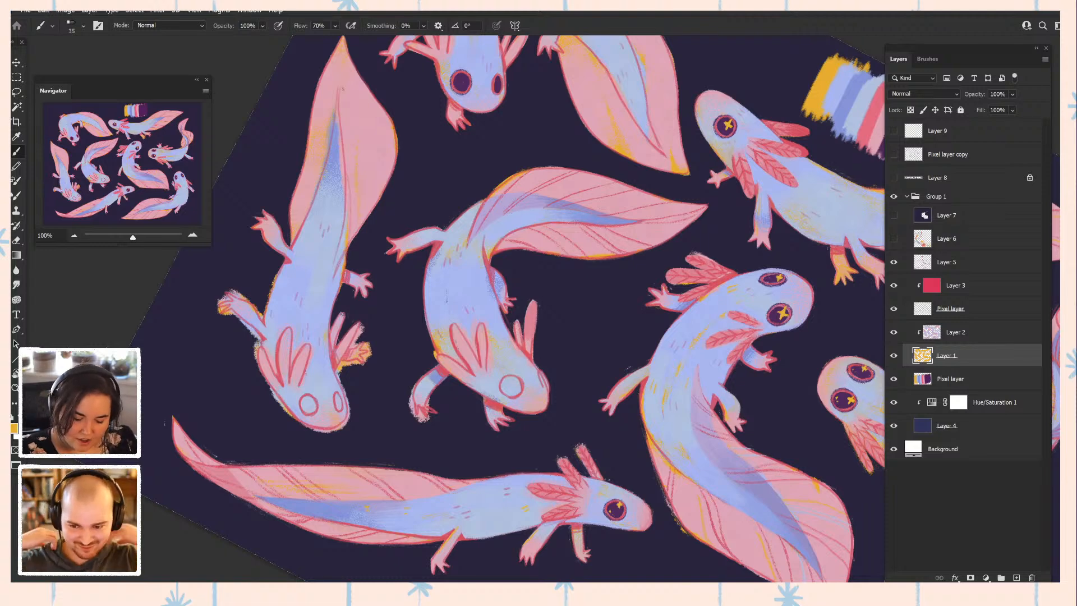
left_click_drag(417, 383, 421, 424)
left_click_drag(424, 411, 426, 422)
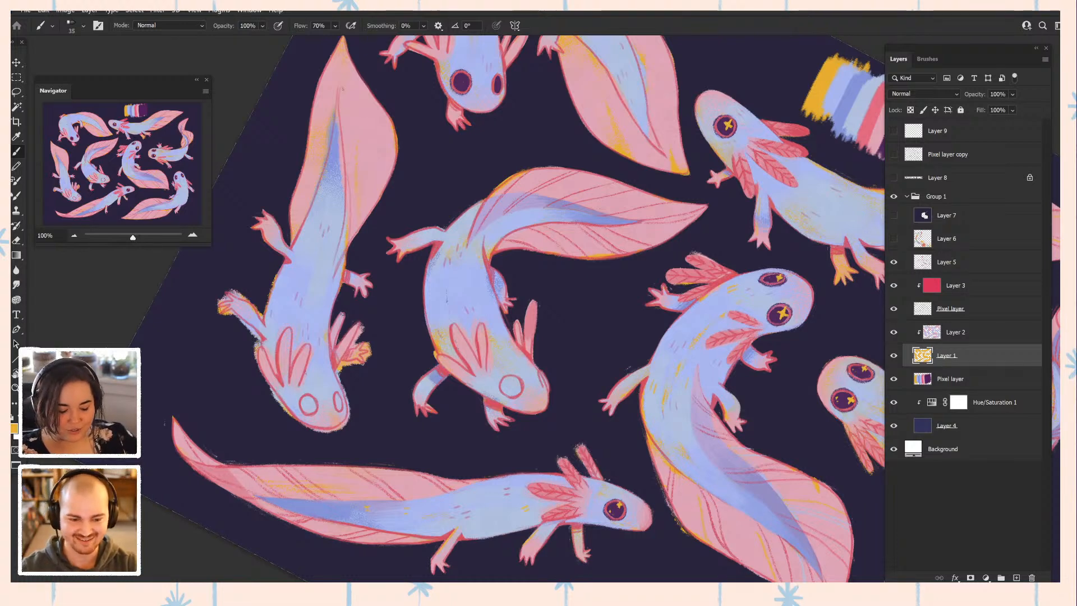
- Clean up the silhouette around the front legs, gills and head of the straighter axolotl with unfilled eyes on Layer 1
scroll(505, 309, "right", 1)
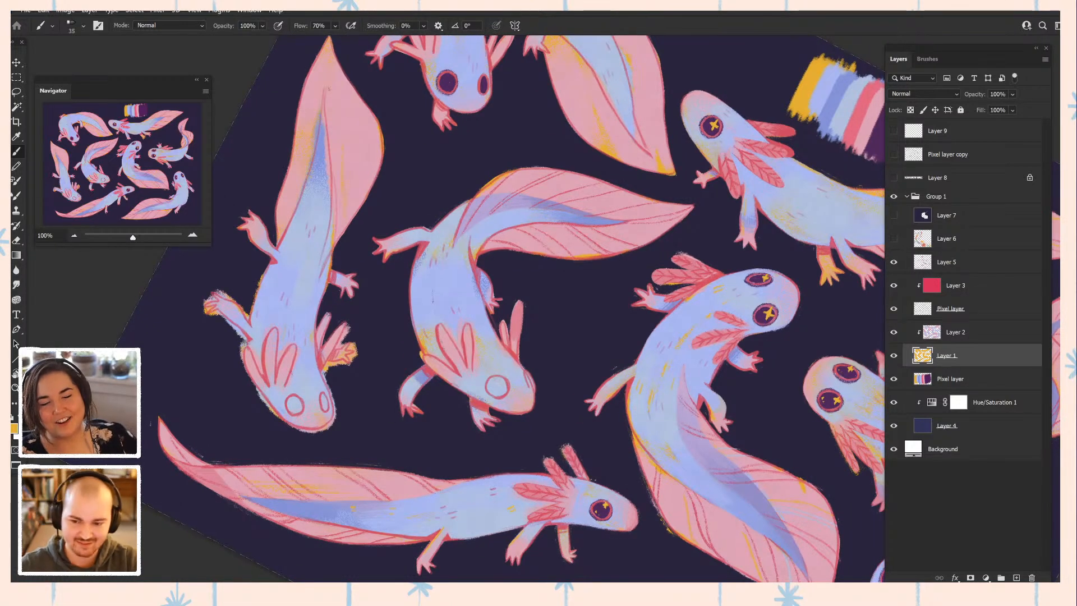
left_click_drag(504, 308, 551, 297)
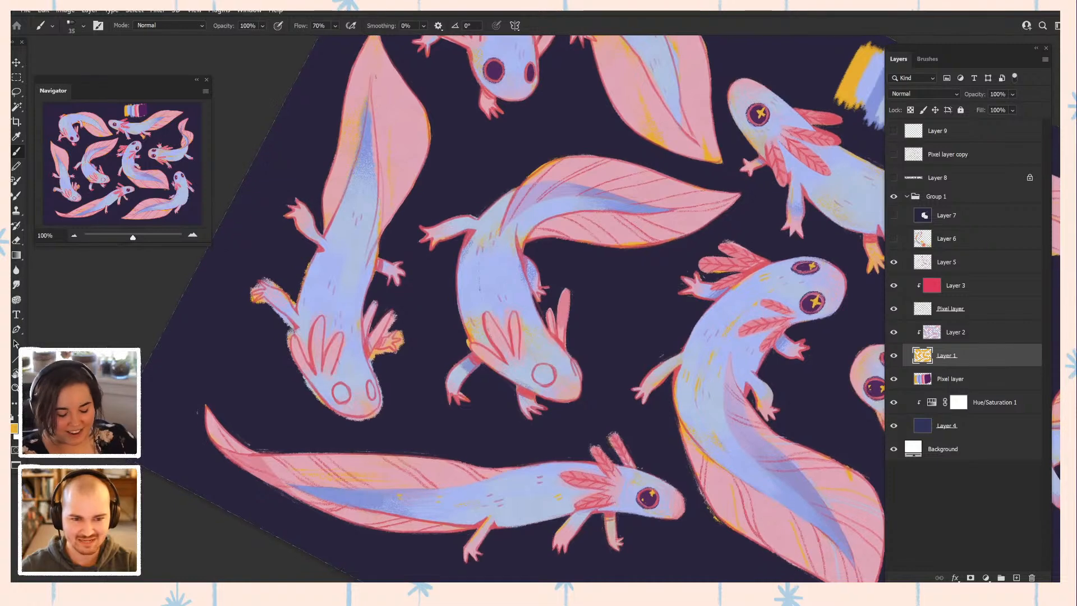
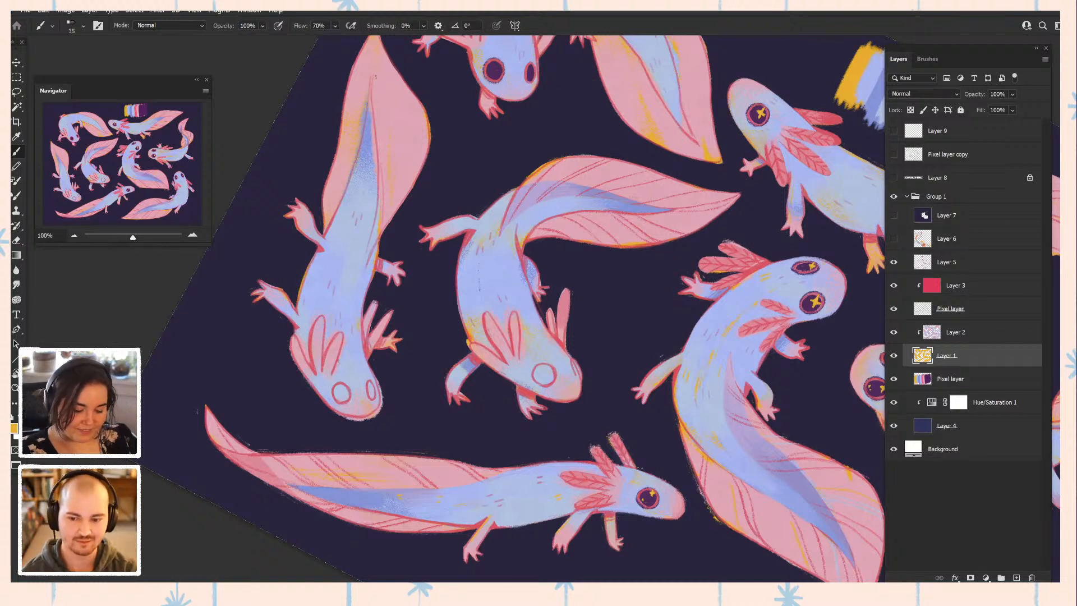
left_click_drag(505, 309, 562, 313)
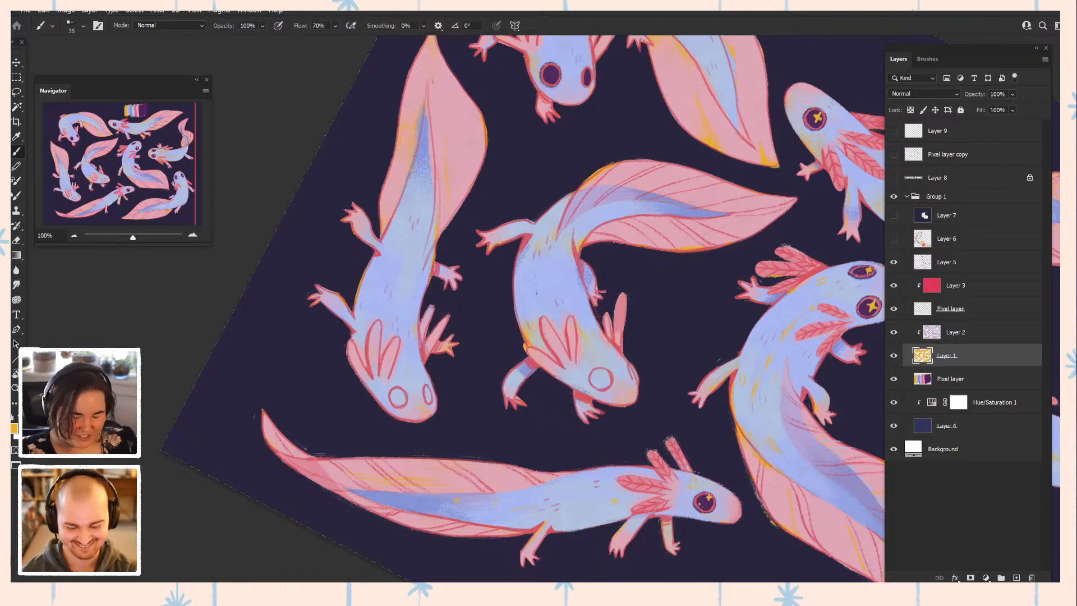
left_click_drag(533, 292, 549, 337)
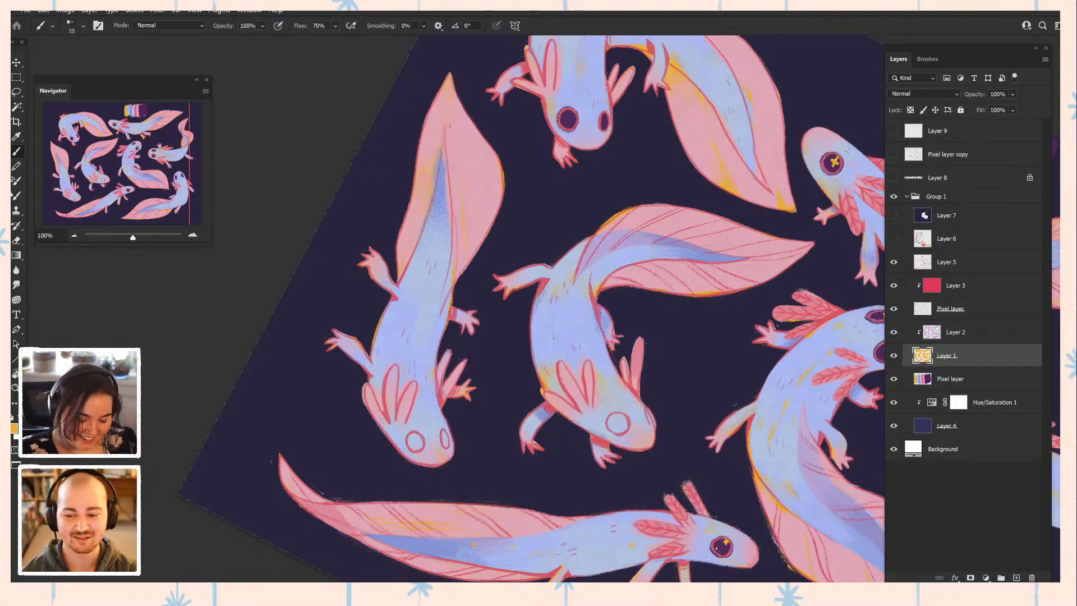
left_click_drag(533, 292, 437, 359)
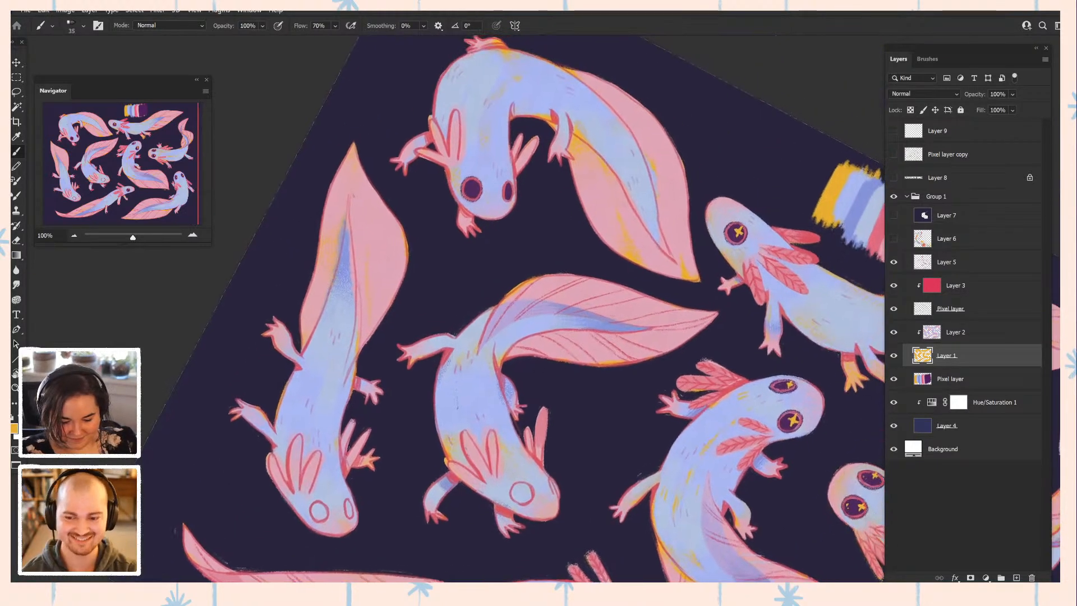
- Fill the C-shaped axolotl's inner gill fronds with sampled pink on Layer 5
left_click(946, 262)
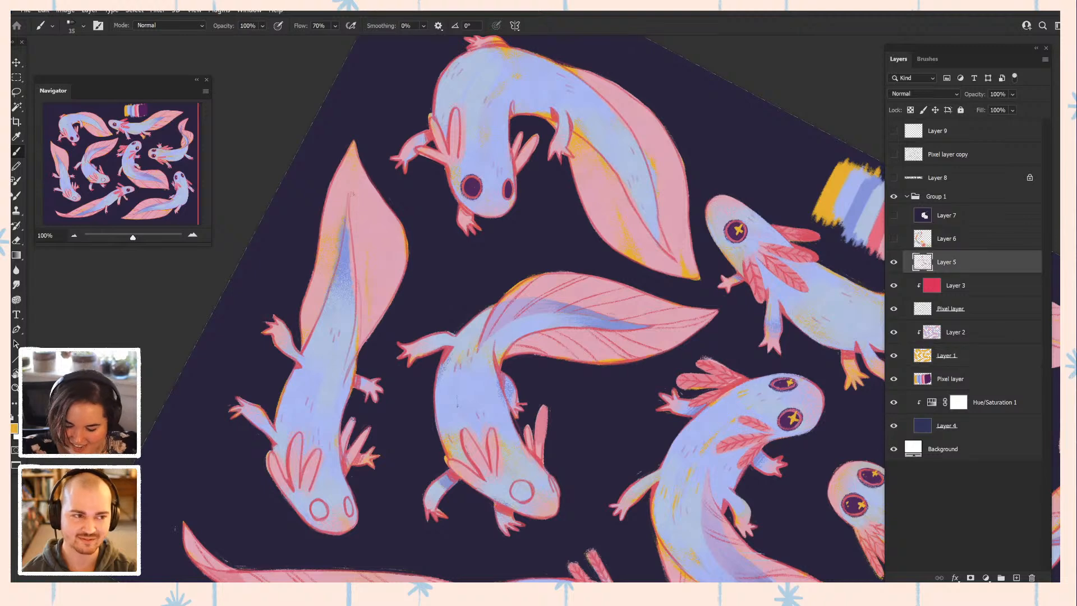
left_click_drag(532, 337, 488, 297)
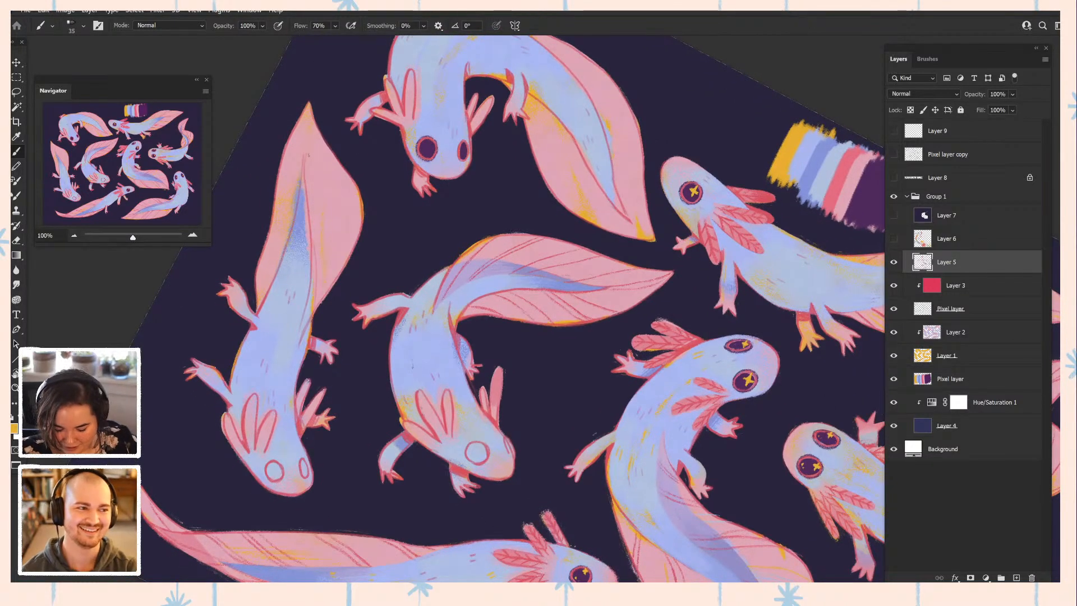
left_click(680, 425, "alt")
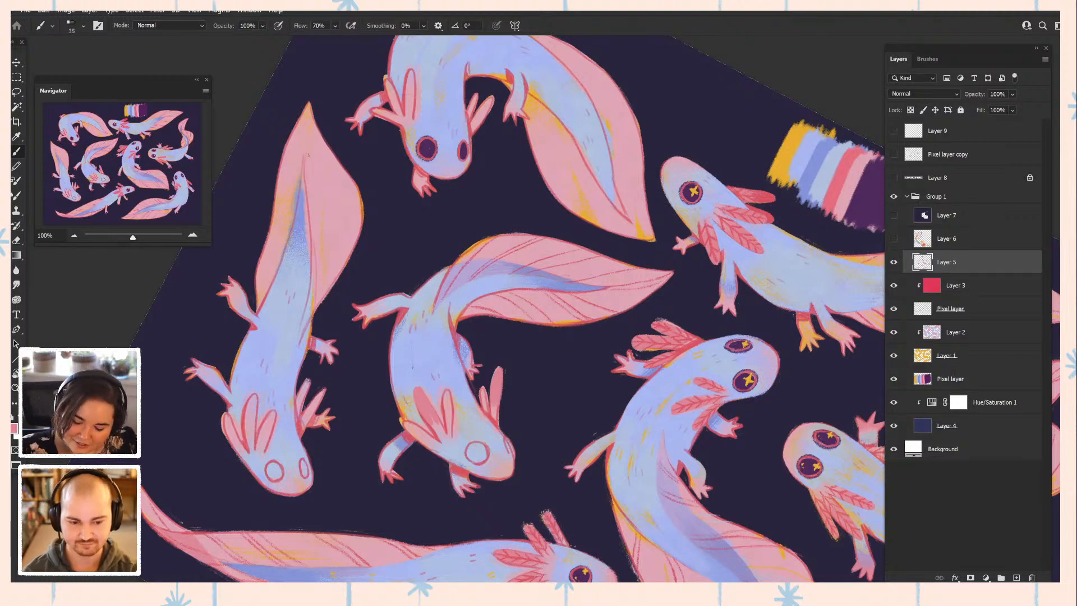
left_click(953, 356)
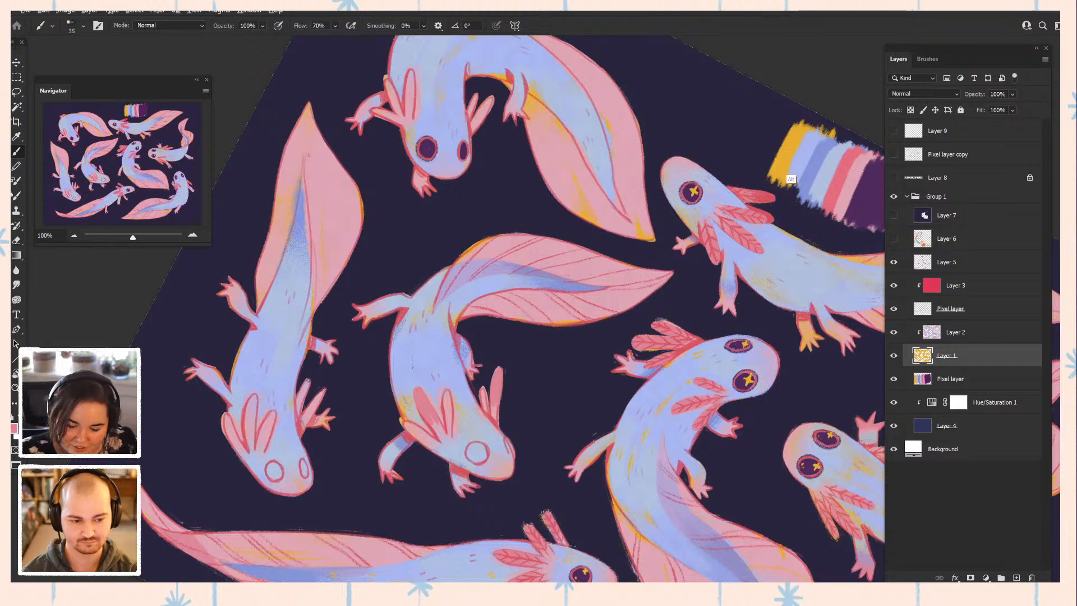
left_click(778, 185, "alt")
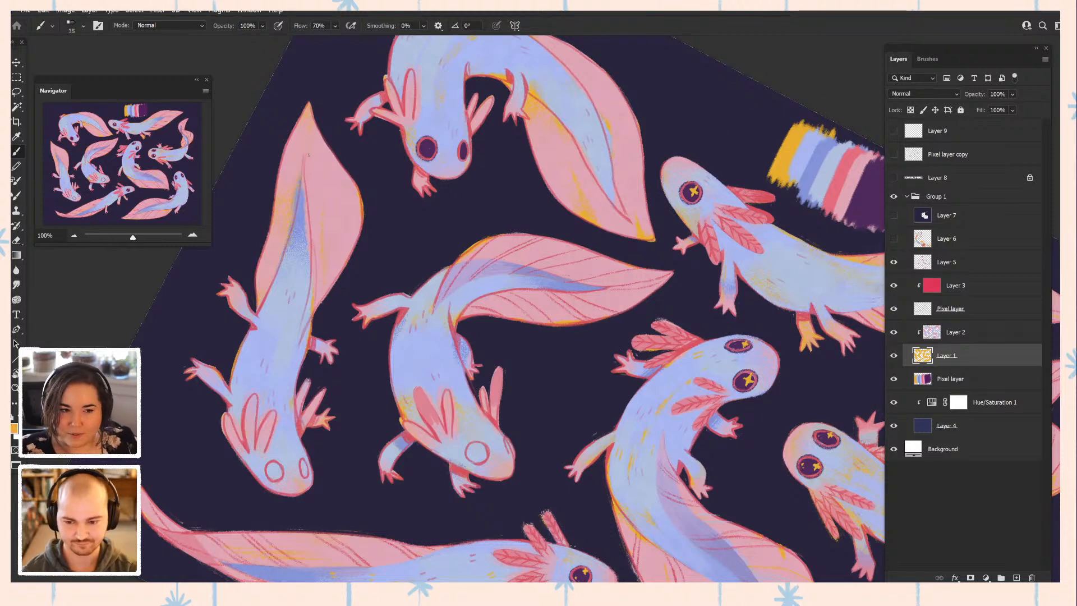
left_click(953, 262)
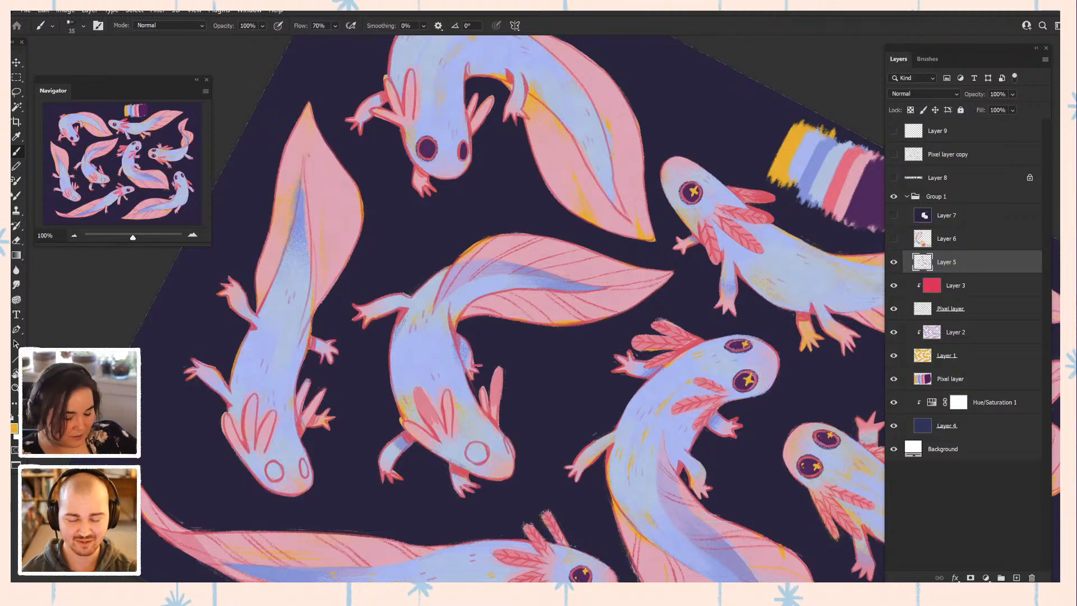
left_click(418, 425, "alt")
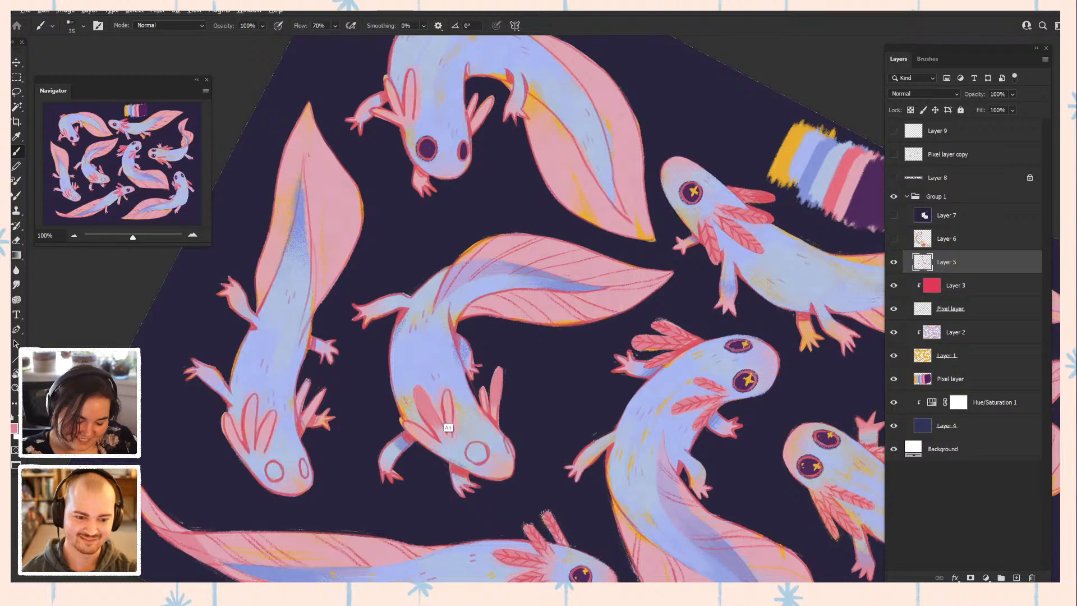
- Blend the bases of the C-shaped axolotl's inner gills into the head with sampled pinks and body tones
left_click(443, 453, "alt")
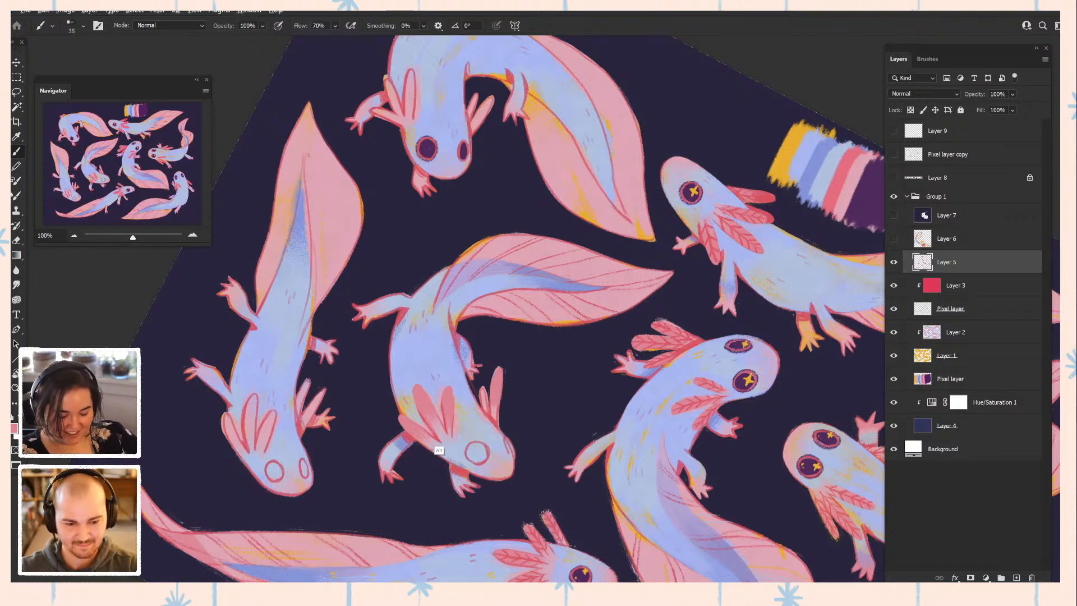
left_click(435, 455, "alt")
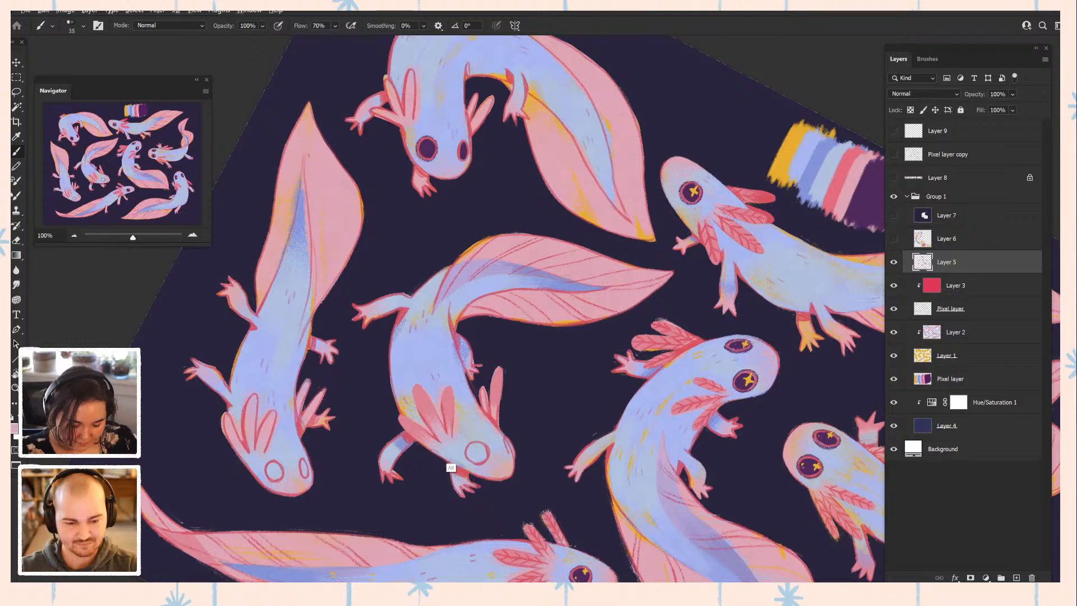
left_click(446, 448, "alt")
left_click(445, 450, "alt")
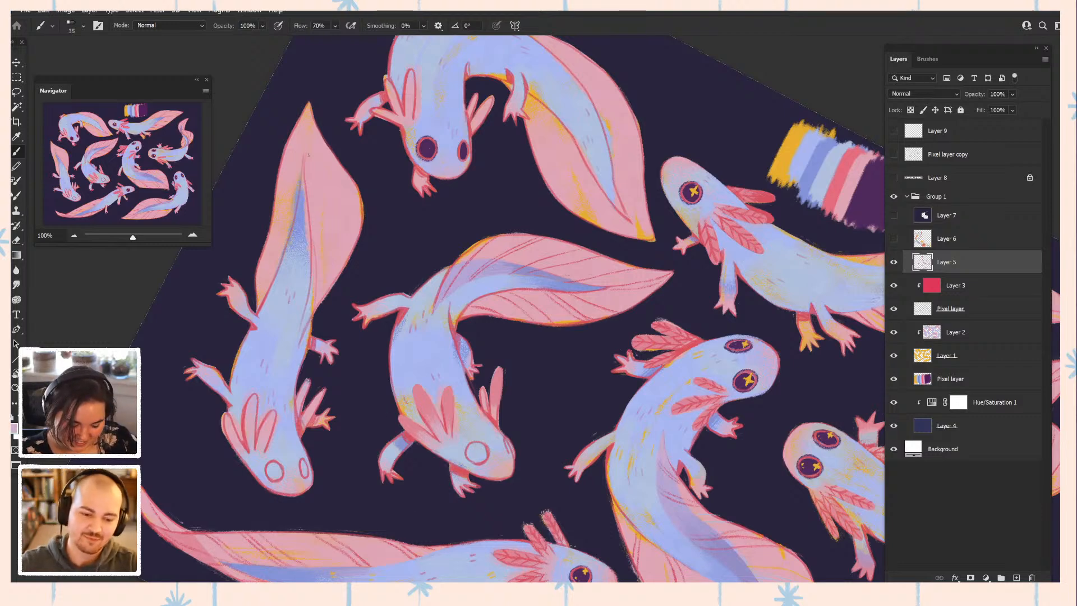
left_click(413, 446, "alt")
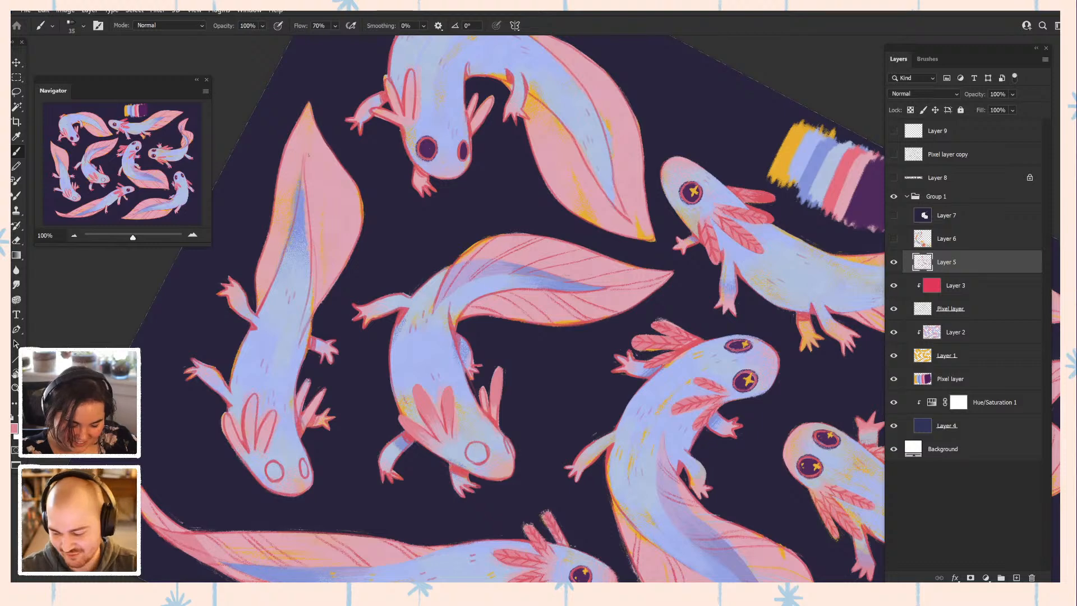
- Fill both of the C-shaped axolotl's eyes with dark purple sampled from a neighbour's eye and refine their rims with sampled red
left_click(427, 150, "alt")
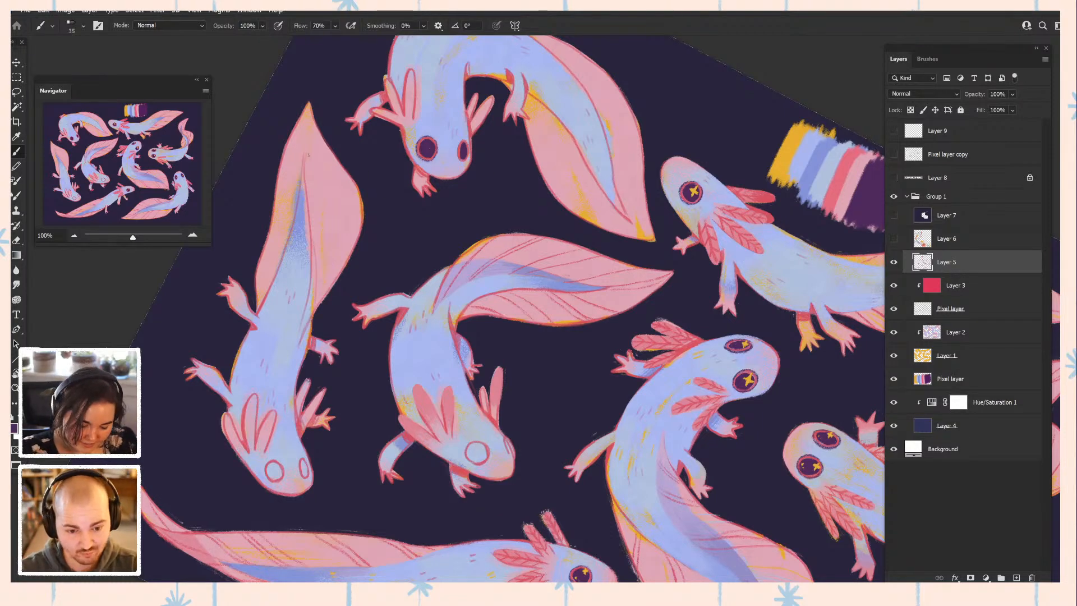
left_click_drag(476, 455, 484, 460)
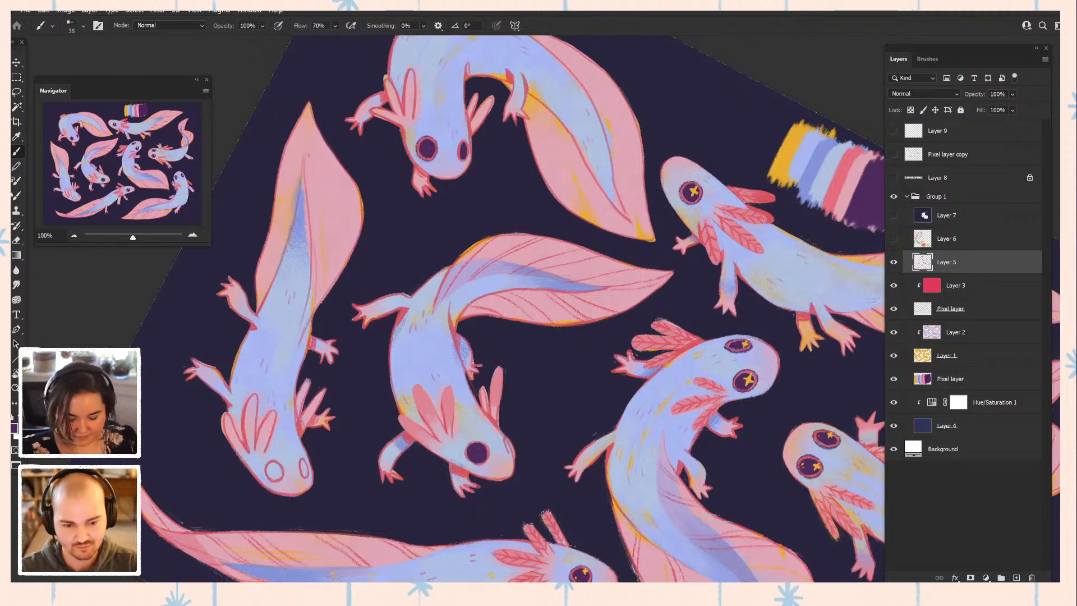
left_click_drag(506, 441, 509, 450)
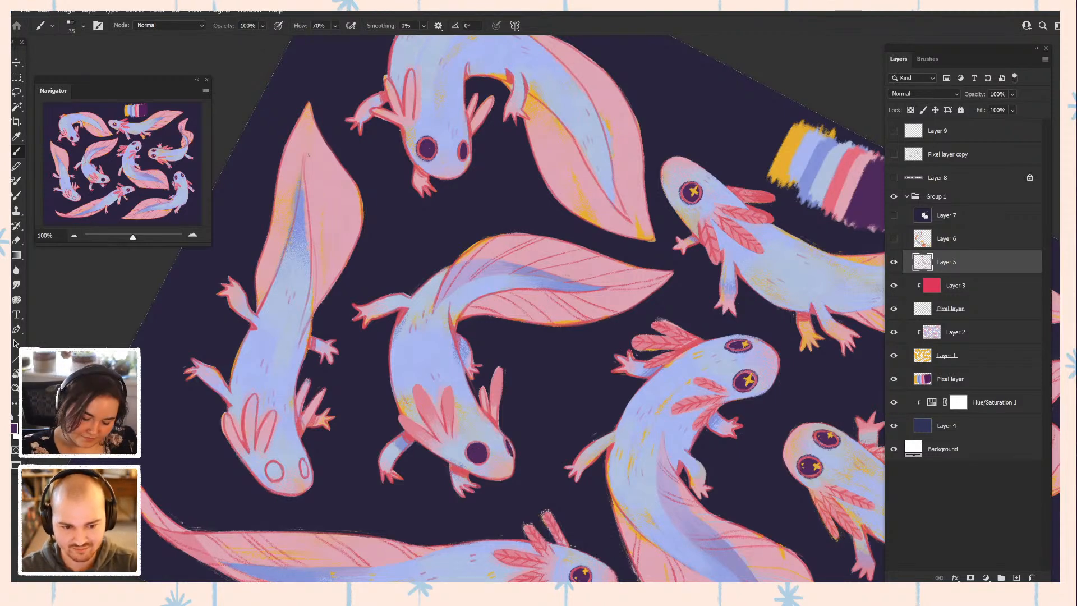
left_click_drag(477, 303, 524, 352)
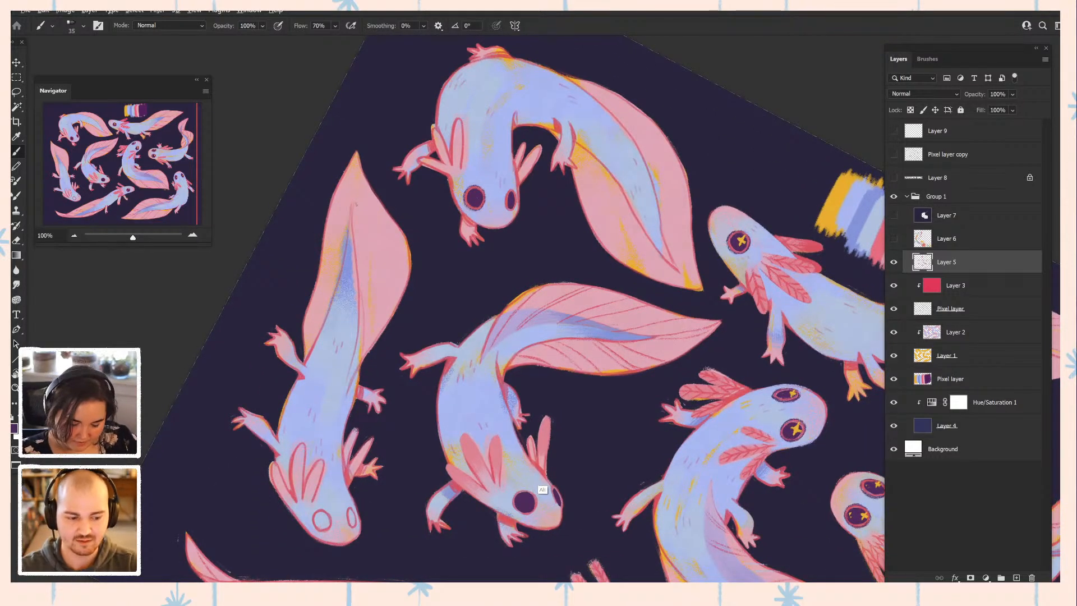
left_click(538, 497, "alt")
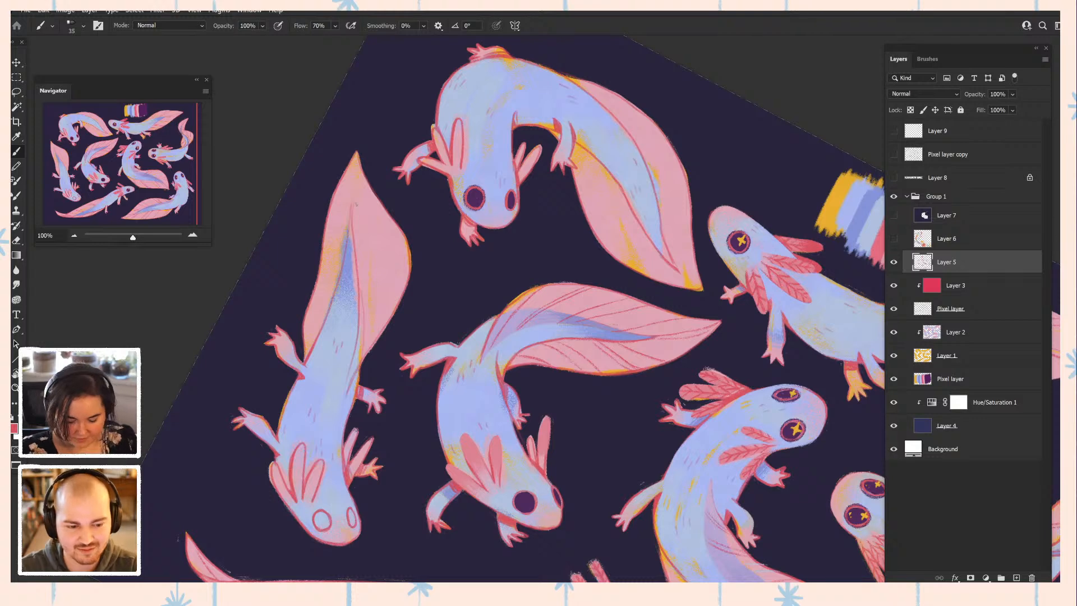
left_click(527, 506, "alt")
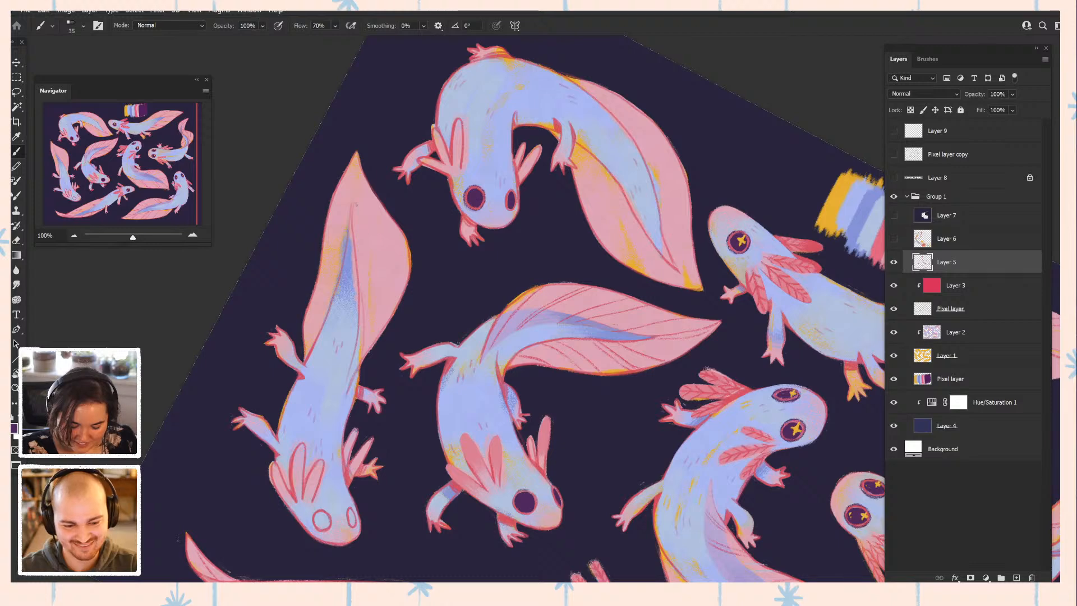
- Touch up the C-shaped axolotl's head and front leg around the eye with sampled blue, pink and purple
left_click_drag(505, 392, 525, 275)
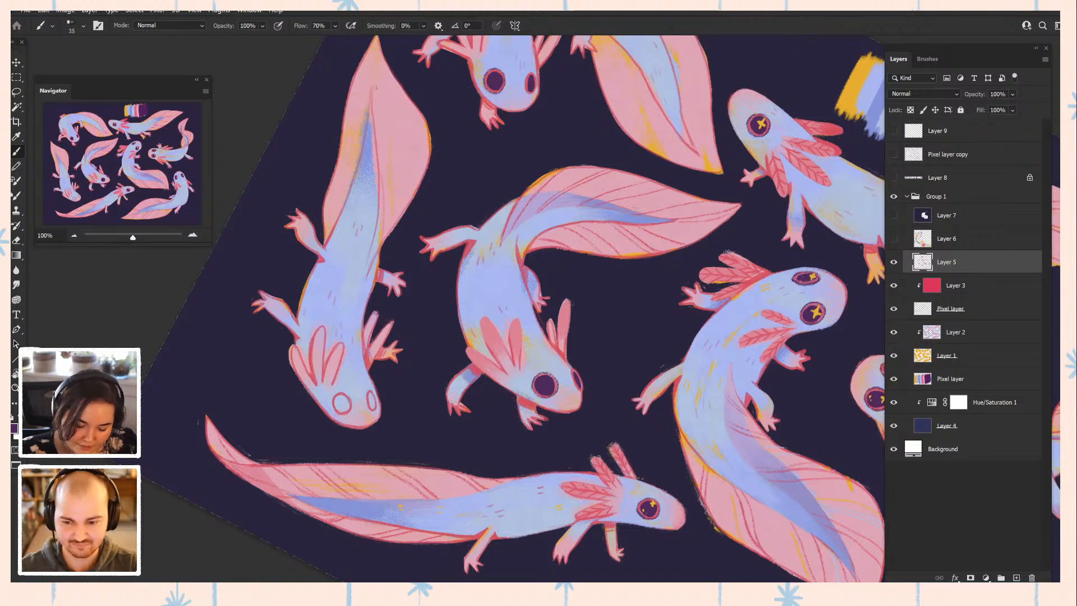
left_click(526, 405, "alt")
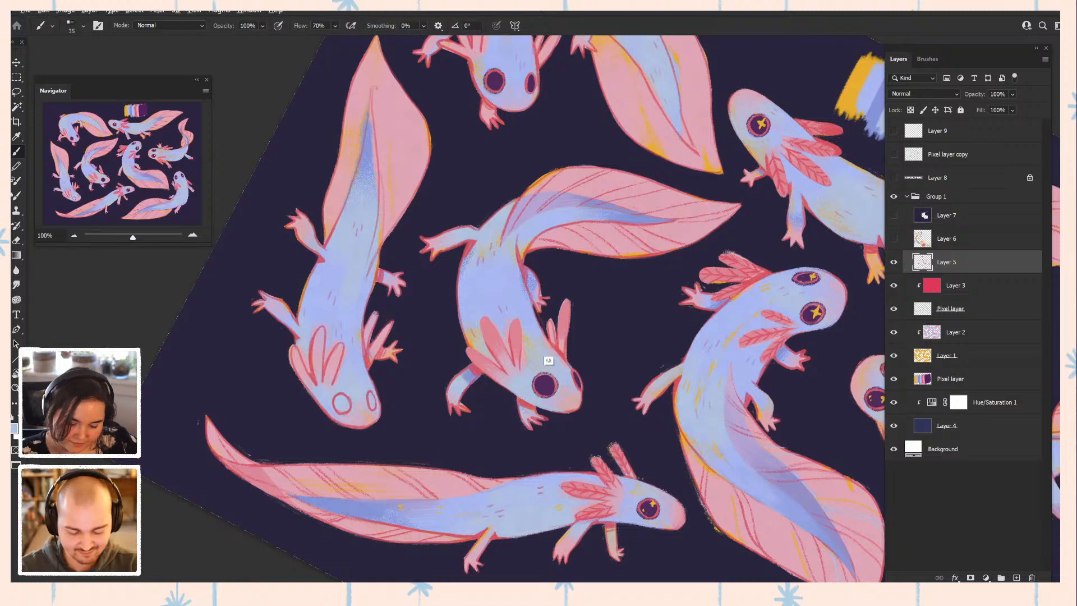
left_click(543, 369, "alt")
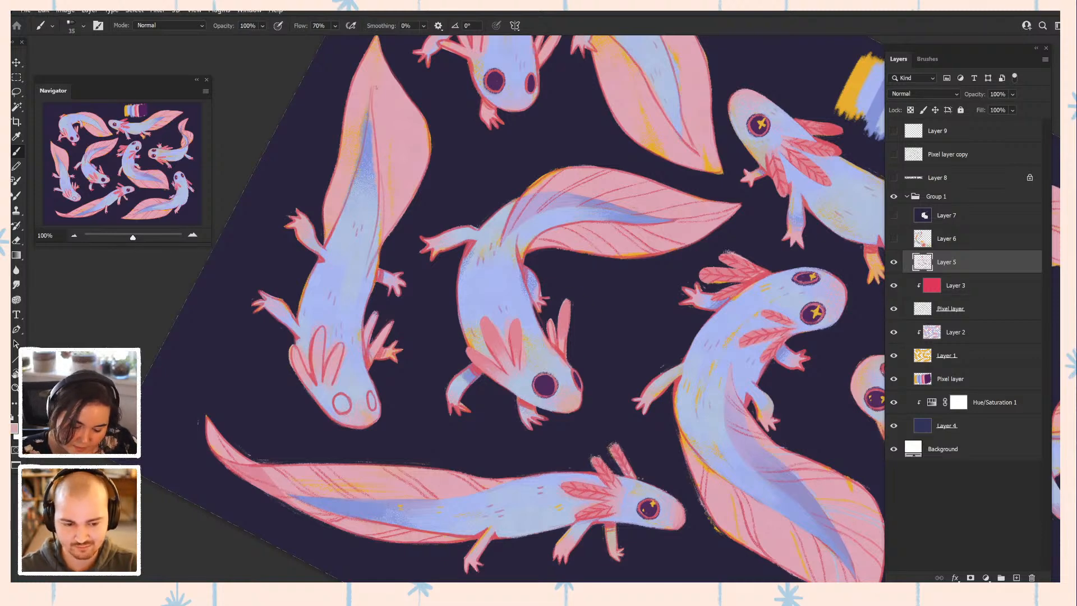
left_click(551, 394, "alt")
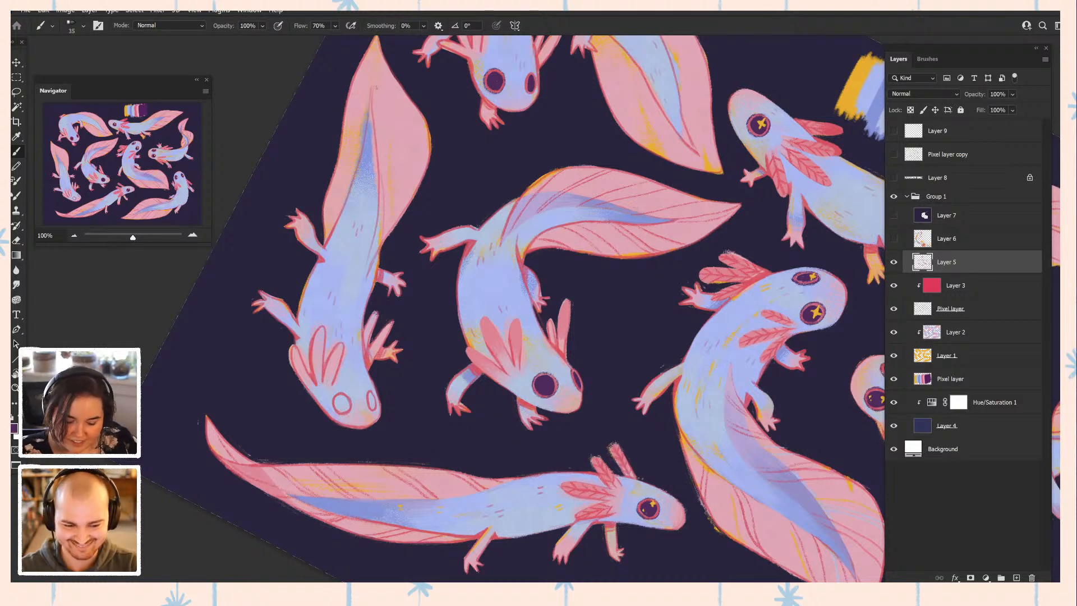
- Paint small star-shaped sparkles in both of the C-shaped axolotl's eyes with yellow sampled from a neighbour's eye
left_click(757, 146, "alt")
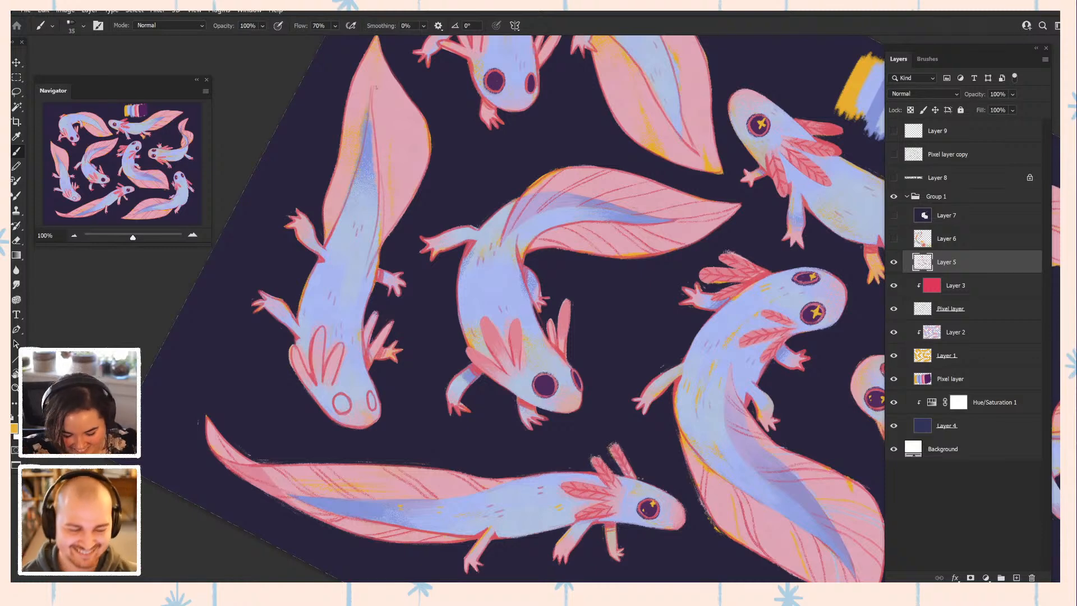
left_click_drag(550, 374, 546, 385)
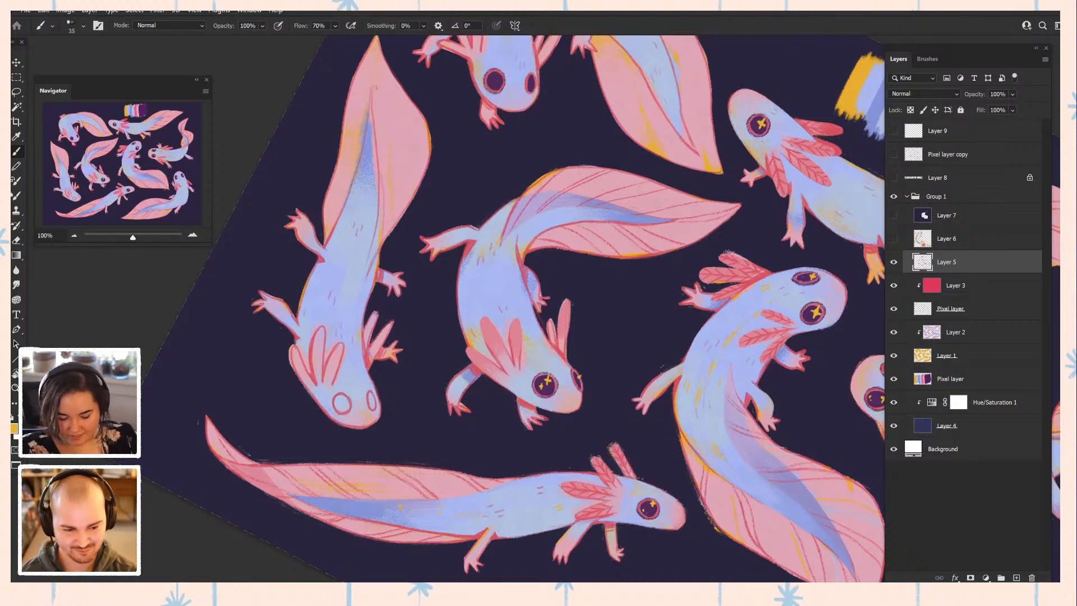
mouse_move(561, 337)
left_mouse_down()
mouse_move(526, 337)
mouse_move(549, 349)
left_mouse_up()
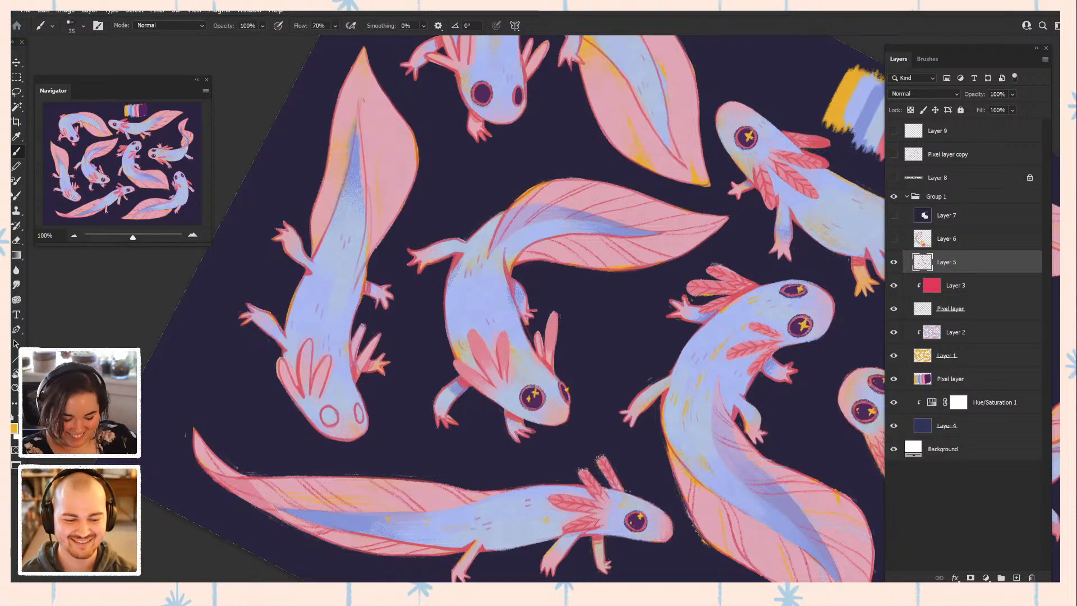
left_click(548, 367, "alt")
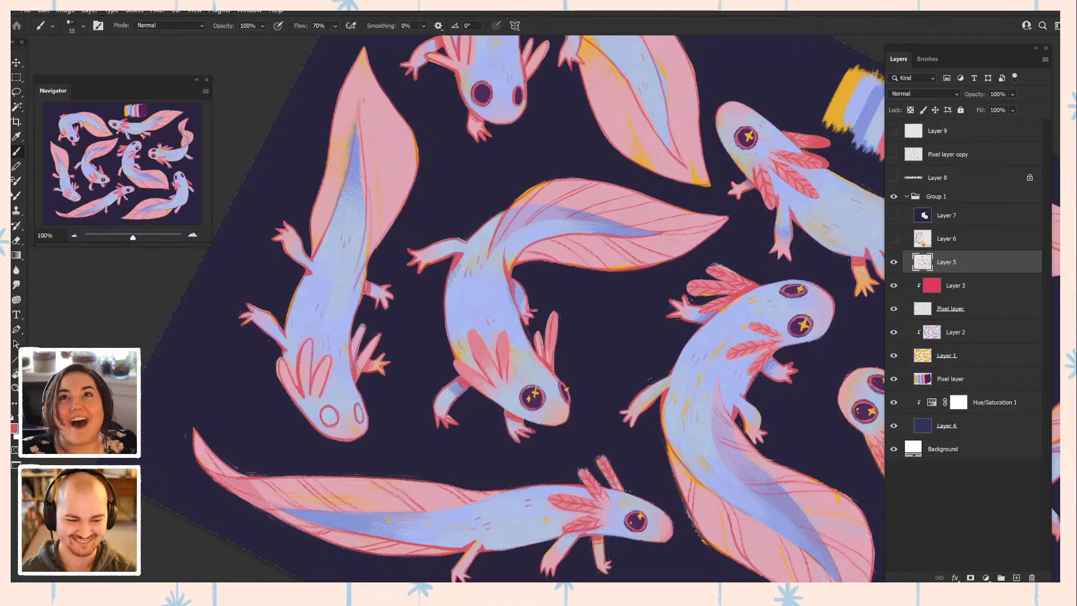
left_click(535, 422, "alt")
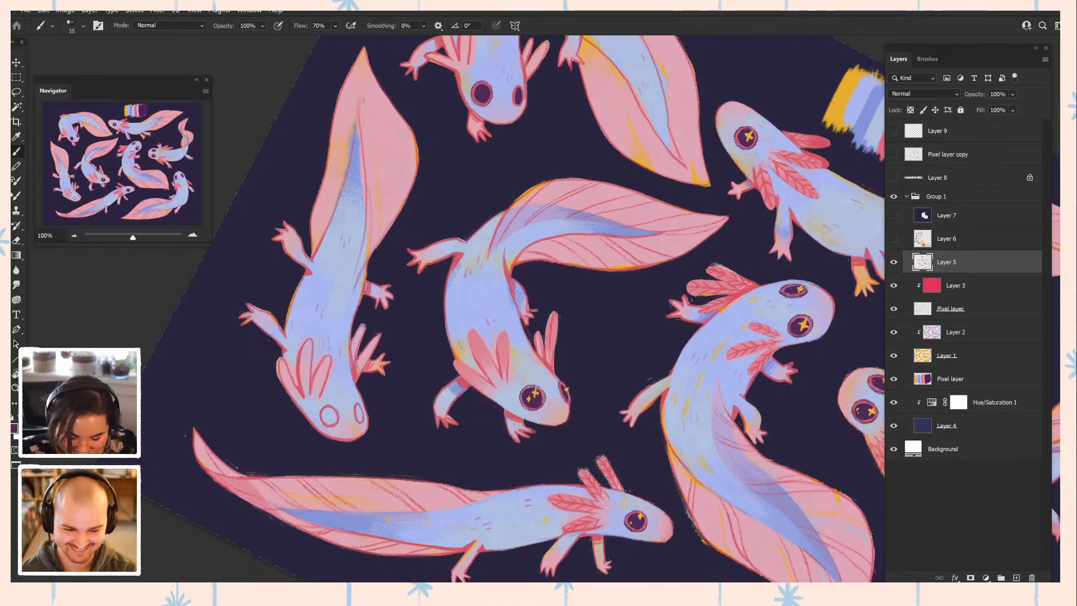
left_click_drag(553, 421, 564, 419)
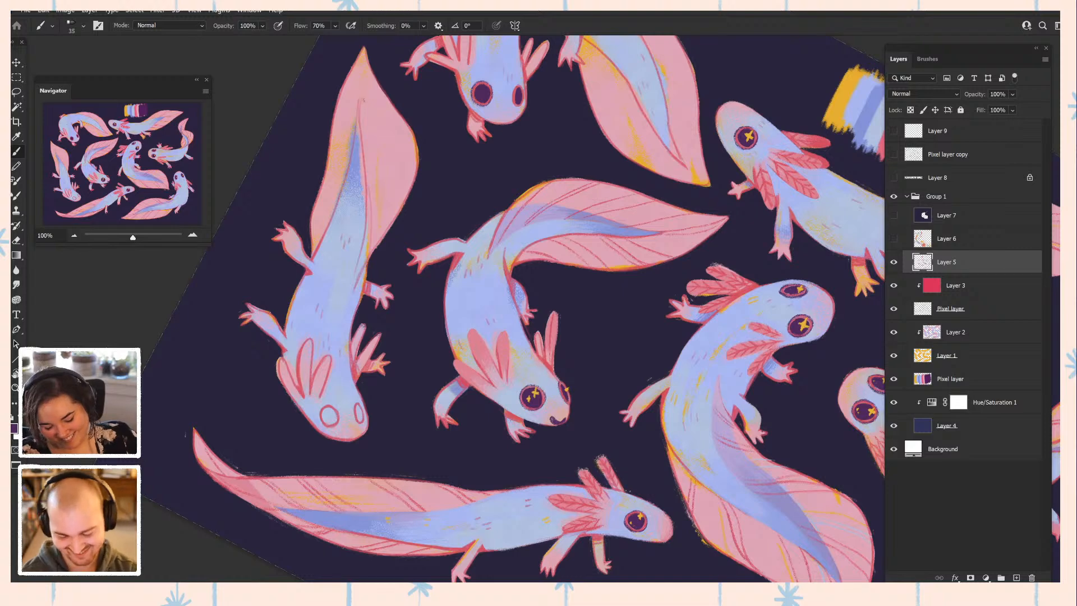
key("ctrl+z")
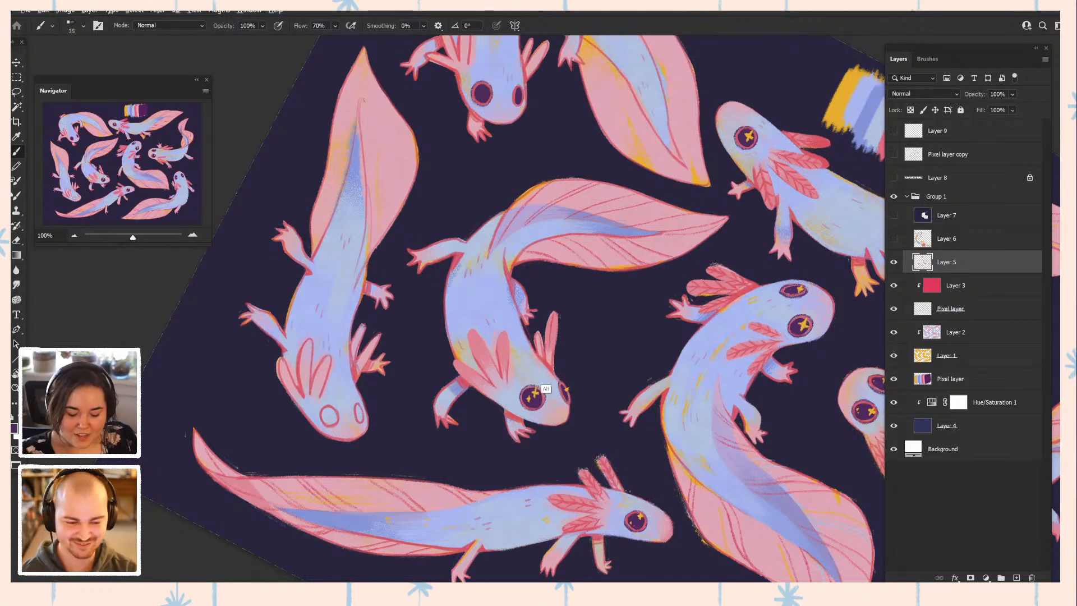
- Draw feathery red veins and edges on the C-shaped axolotl's outer gills, refining them with sampled pinks
left_click(547, 387, "alt")
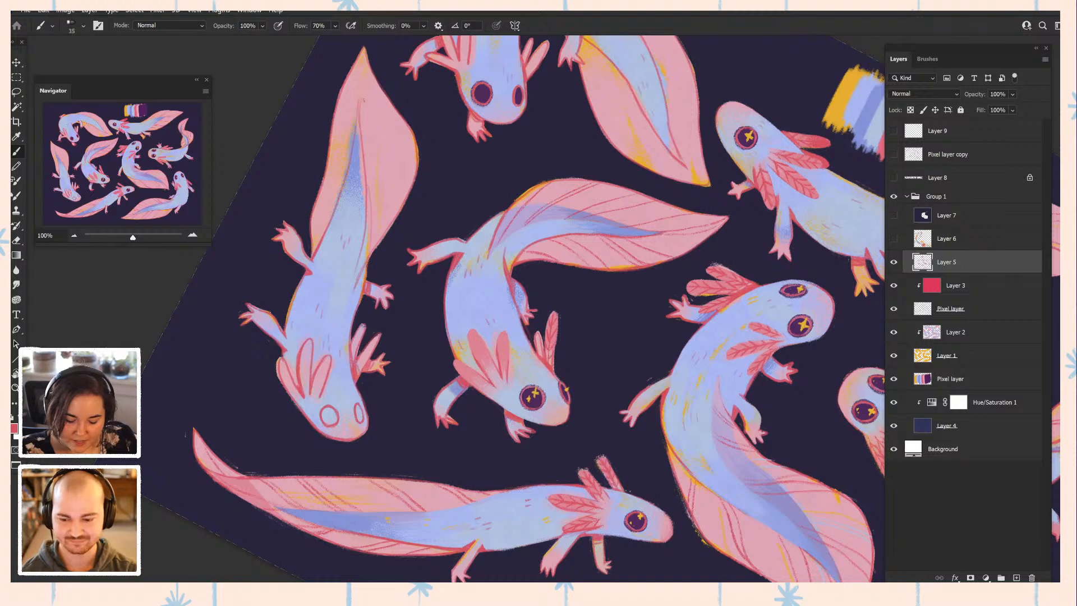
left_click_drag(538, 336, 536, 349)
left_click(535, 359, "alt")
left_click(547, 351, "alt")
left_click(540, 353, "alt")
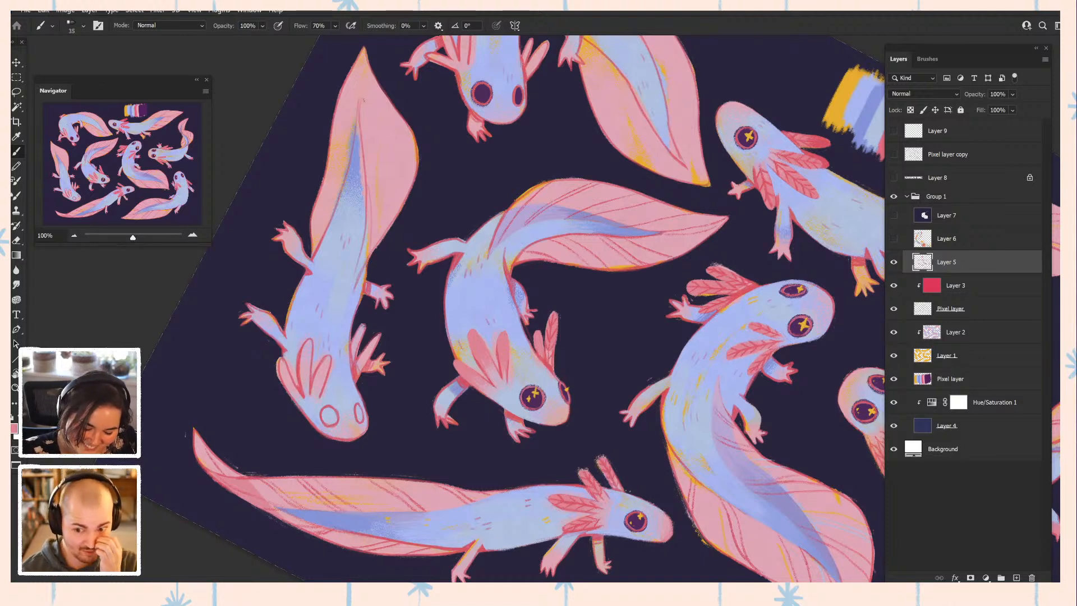
left_click(547, 376, "alt")
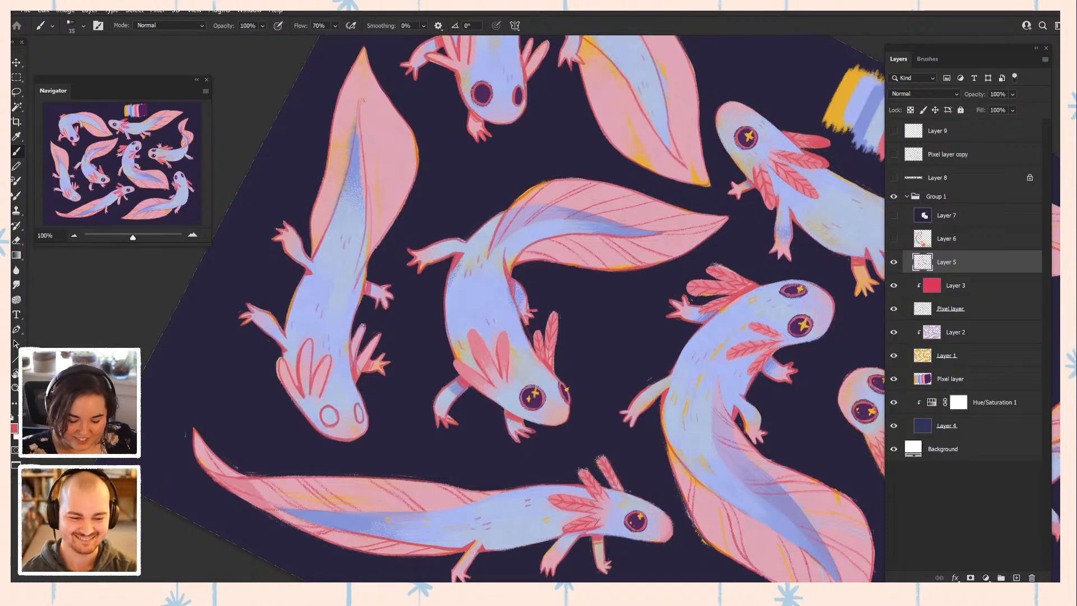
left_click(549, 355, "alt")
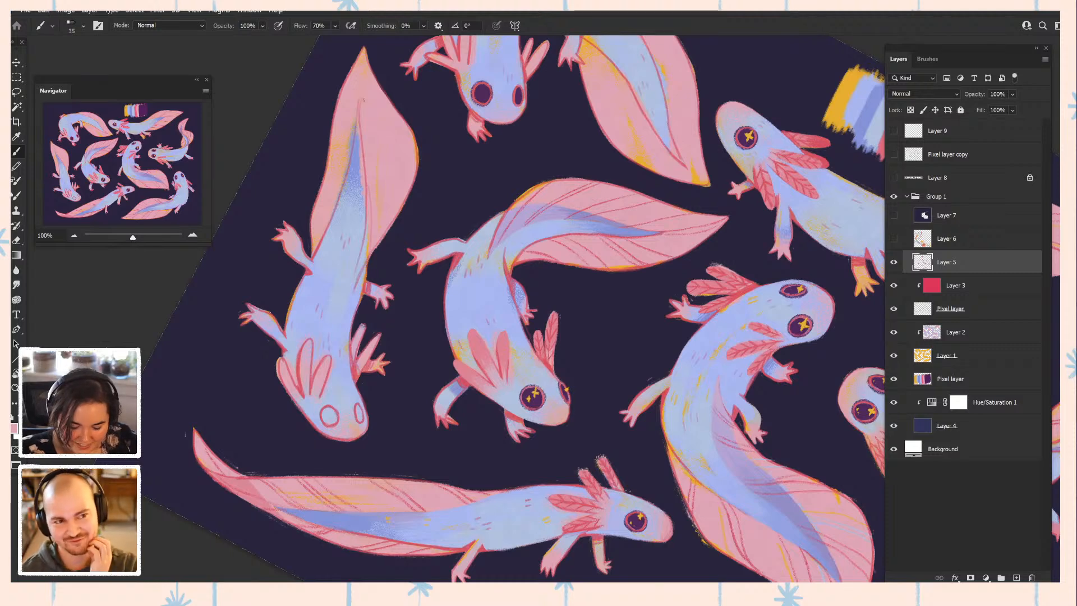
left_click(555, 387, "alt")
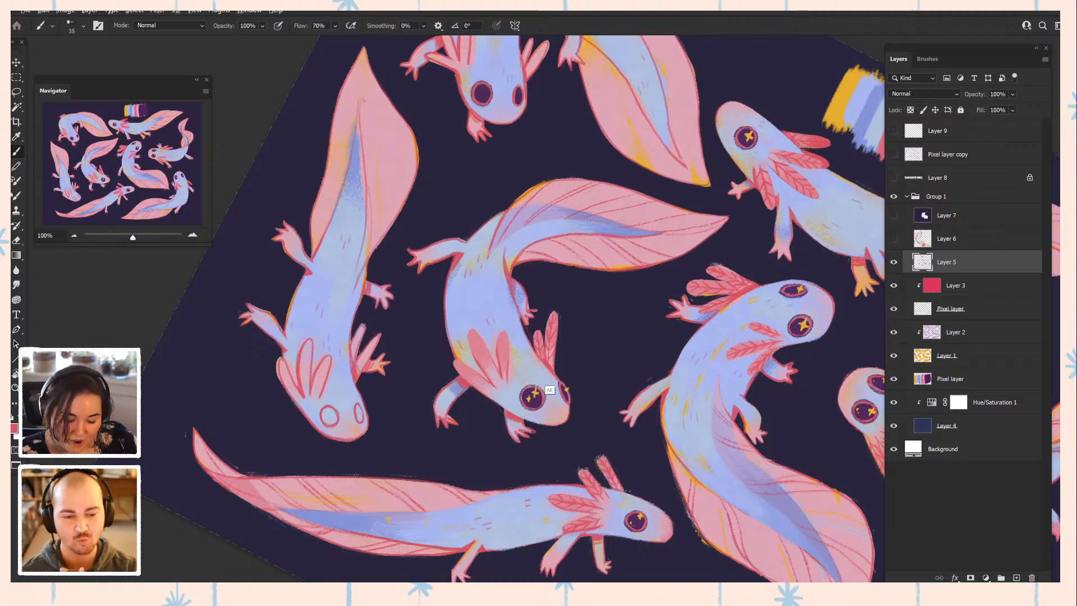
- Touch up the C-shaped axolotl's chin and front legs with blue and purple tones sampled from around them
left_click(548, 386, "alt")
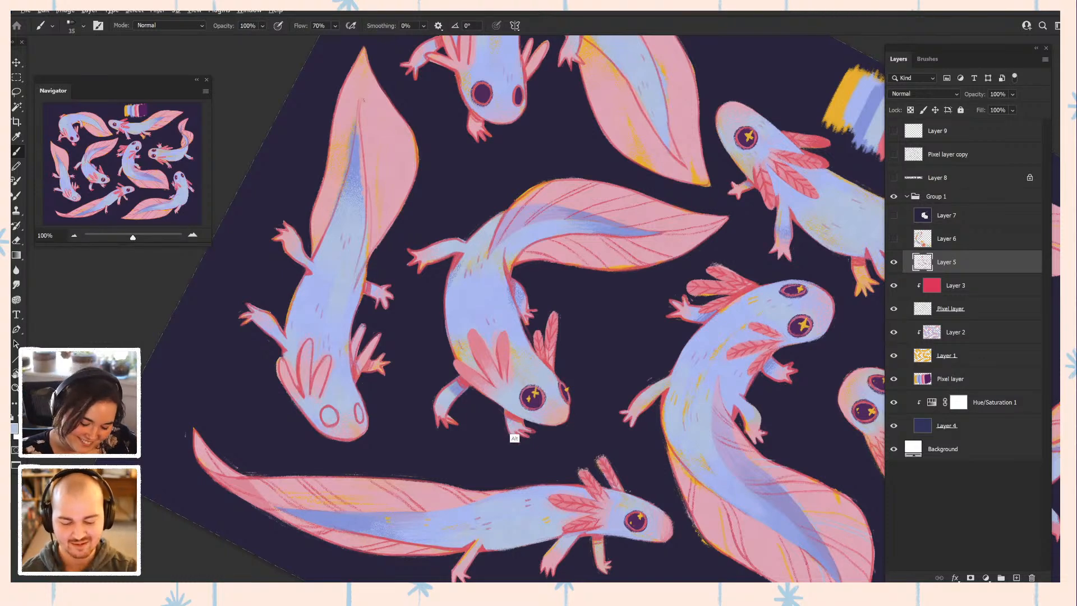
left_click(512, 436, "alt")
left_click(456, 412, "alt")
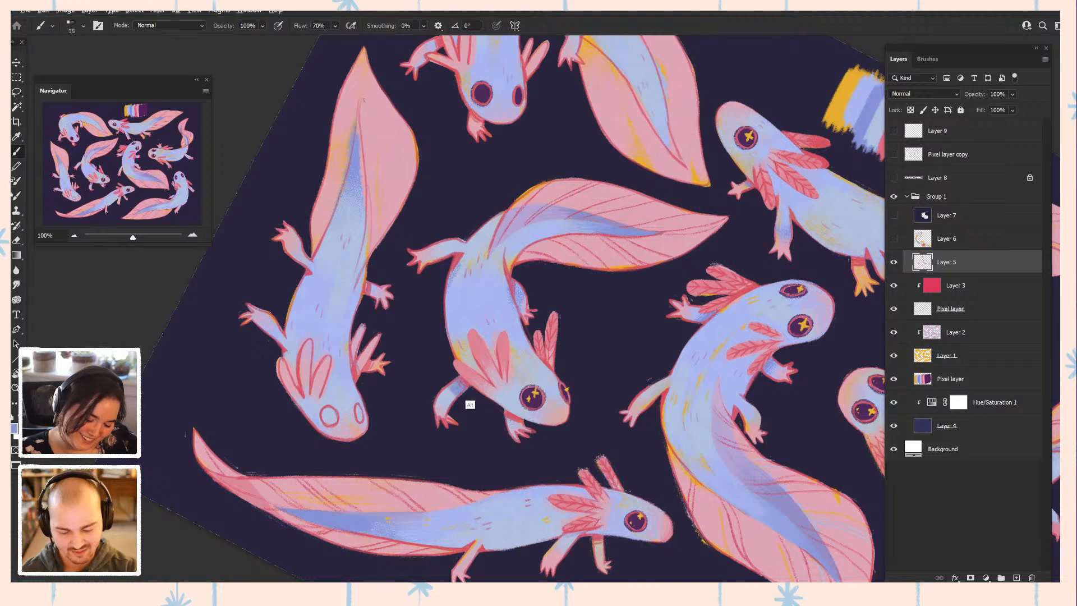
left_click(468, 404, "alt")
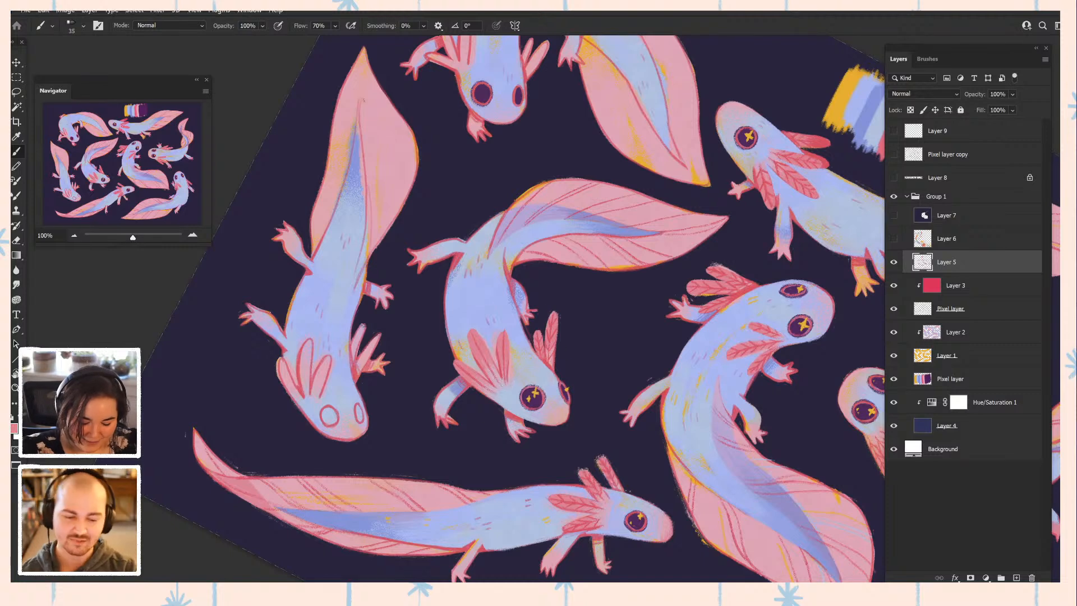
- Draw feathery red veins on the C-shaped axolotl's gill cluster overlapping its body, refining the fronds with sampled pinks
left_click(497, 399, "alt")
left_click(490, 375, "alt")
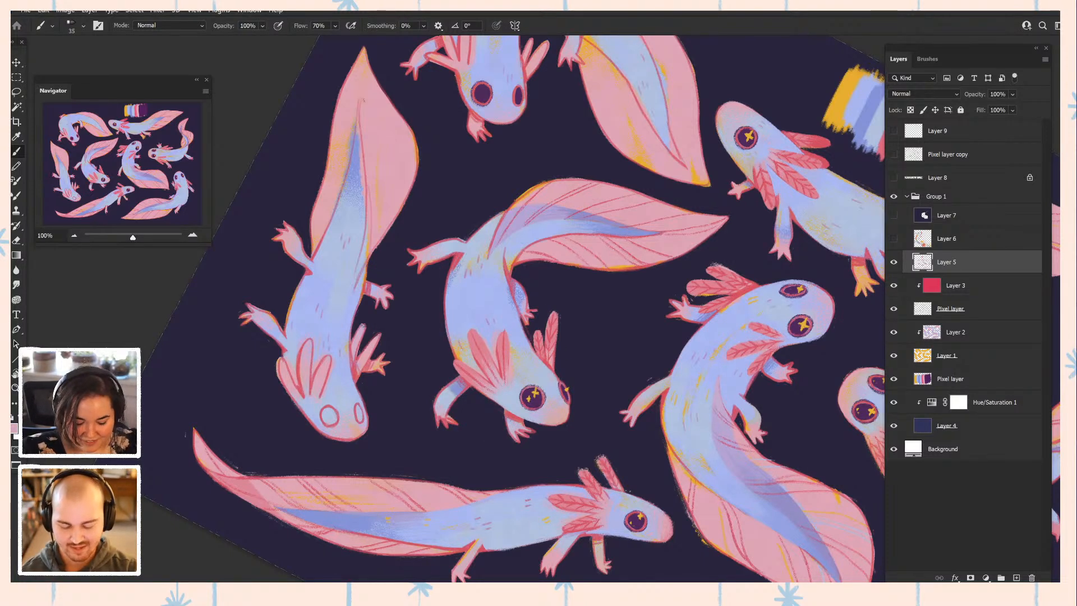
left_click(507, 379, "alt")
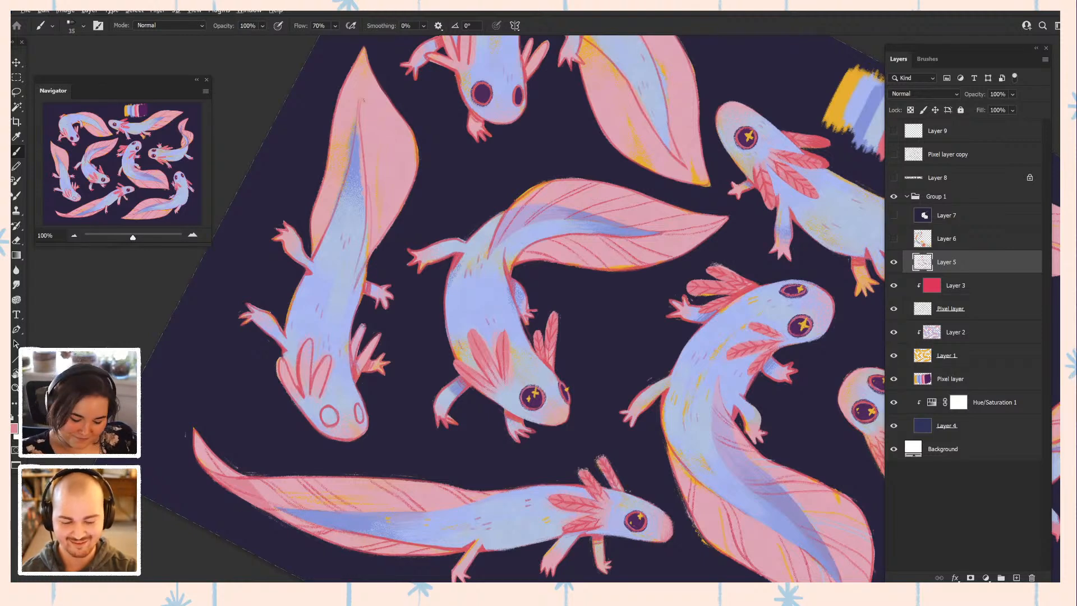
left_click(548, 365, "alt")
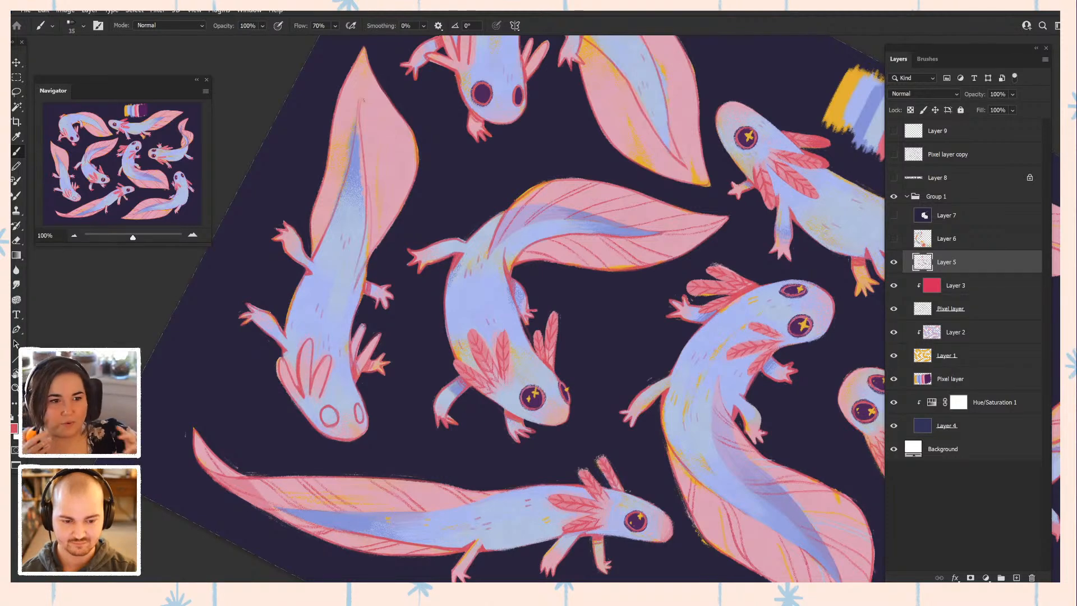
- Refine the C-shaped axolotl's front legs and feet with sampled light blue, pink and red
left_click_drag(449, 314, 424, 289)
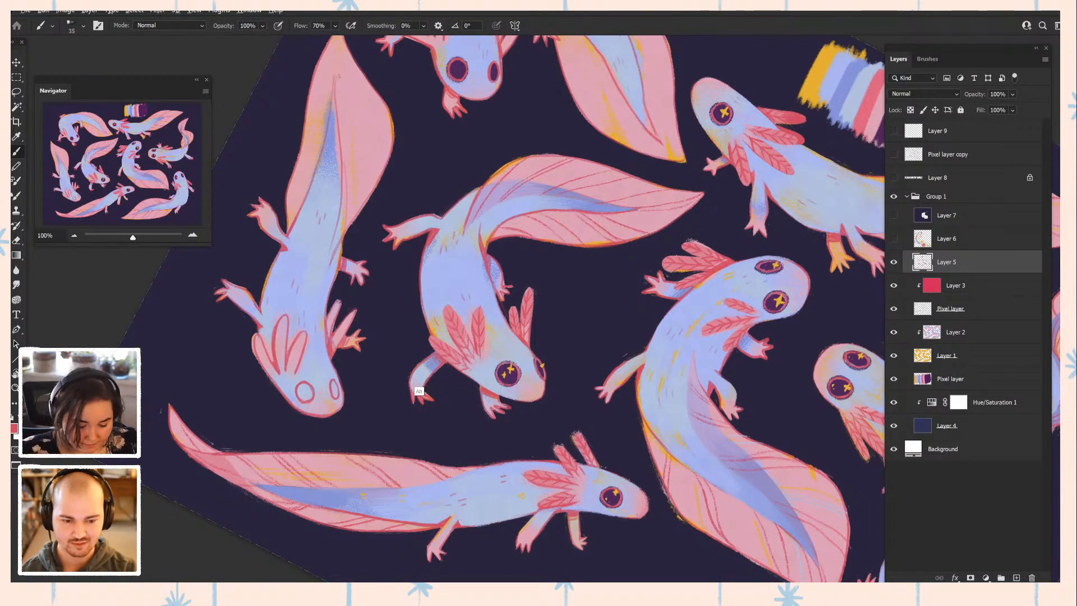
left_click(419, 387, "alt")
left_click_drag(417, 367, 414, 380)
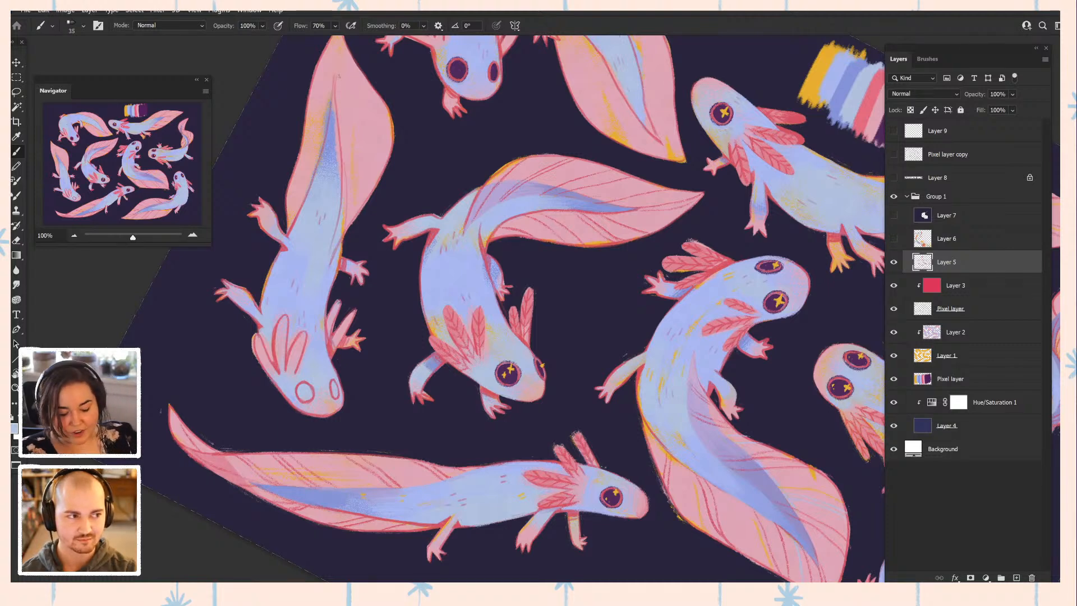
left_click(531, 392, "alt")
left_click(540, 228, "alt")
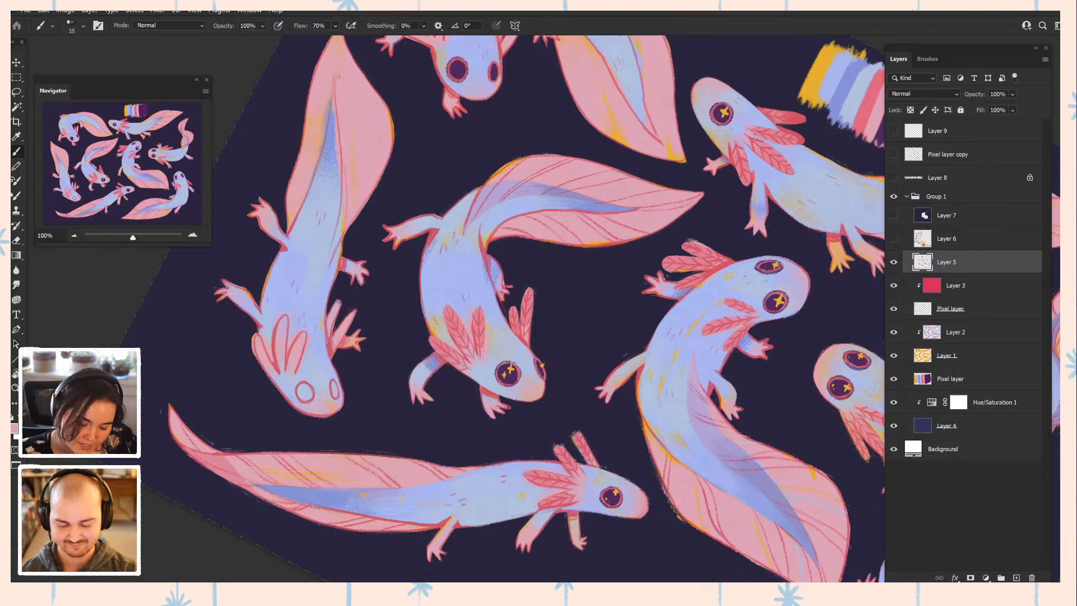
left_click(488, 419, "alt")
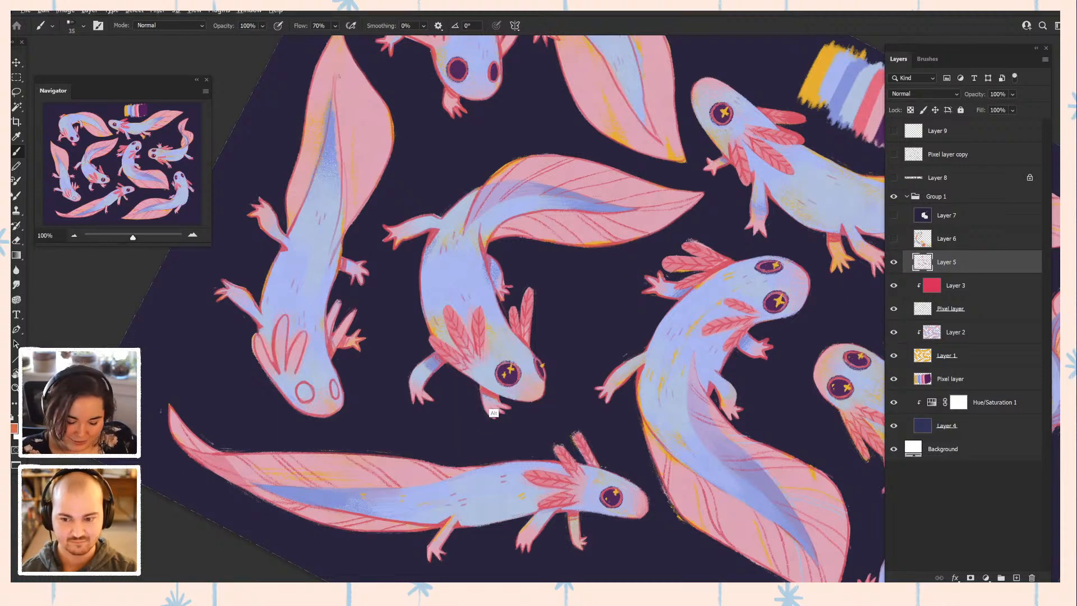
left_click(487, 417, "alt")
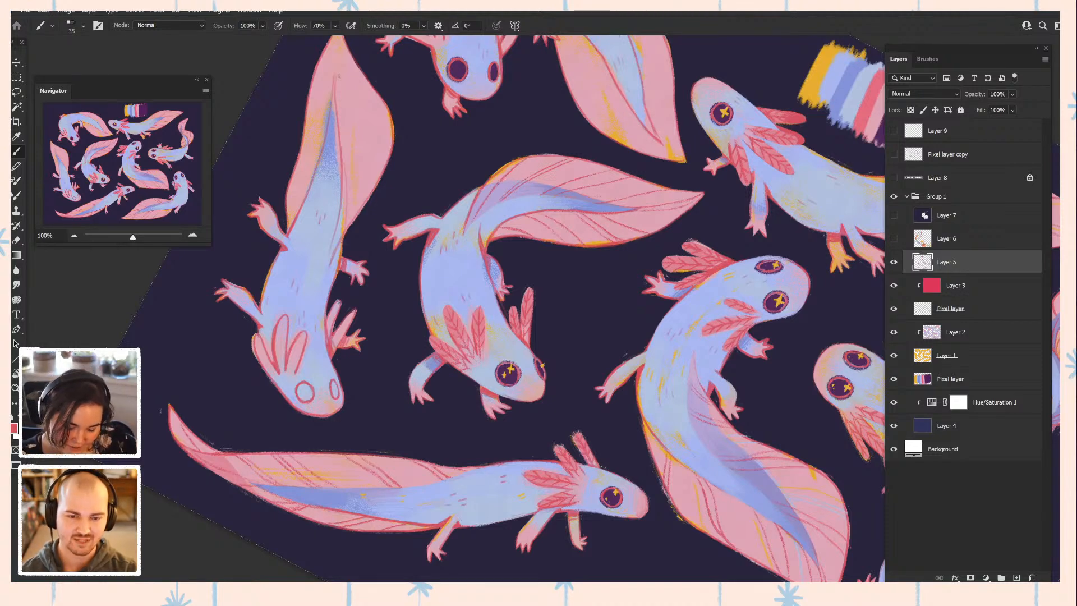
- Clean up the C-shaped axolotl's body edge and hind legs with sampled lavender, pink and red
left_click_drag(513, 308, 461, 377)
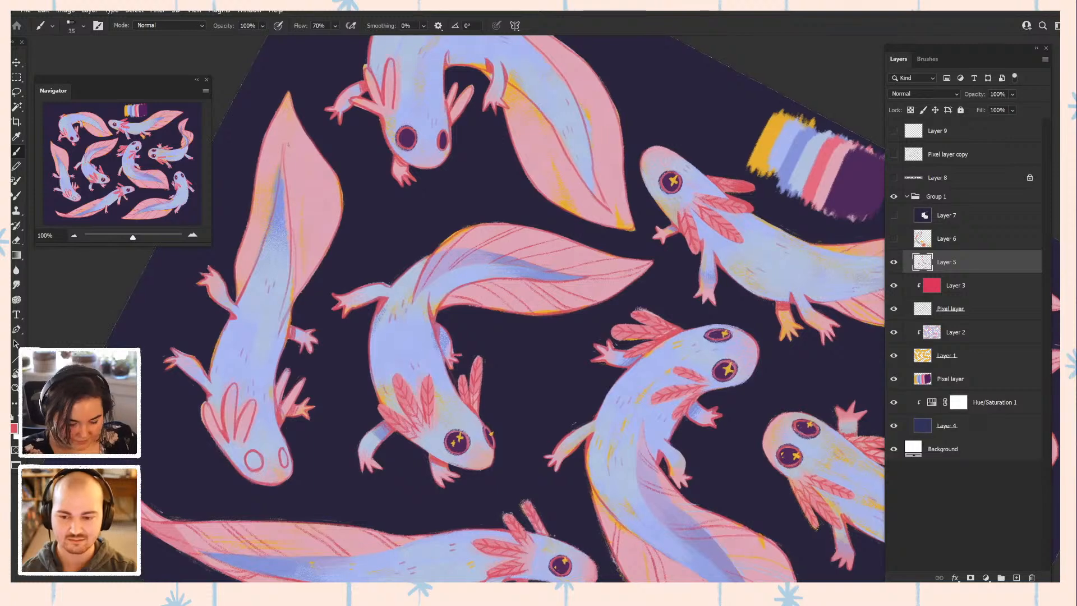
left_click(379, 374, "alt")
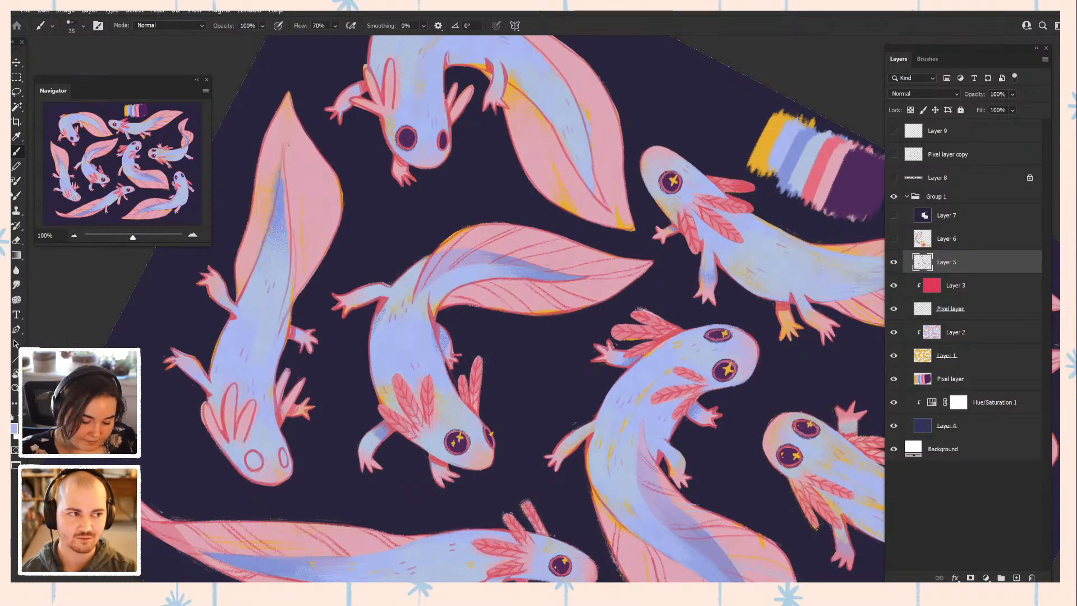
left_click_drag(371, 344, 369, 368)
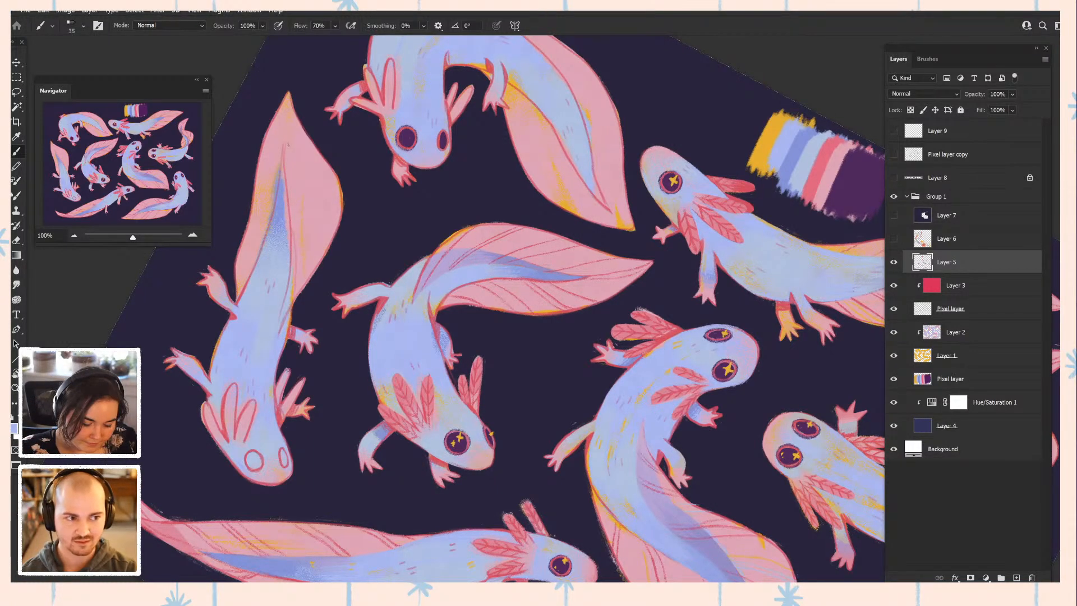
mouse_move(387, 298)
left_mouse_down()
mouse_move(377, 317)
mouse_move(471, 317)
left_mouse_up()
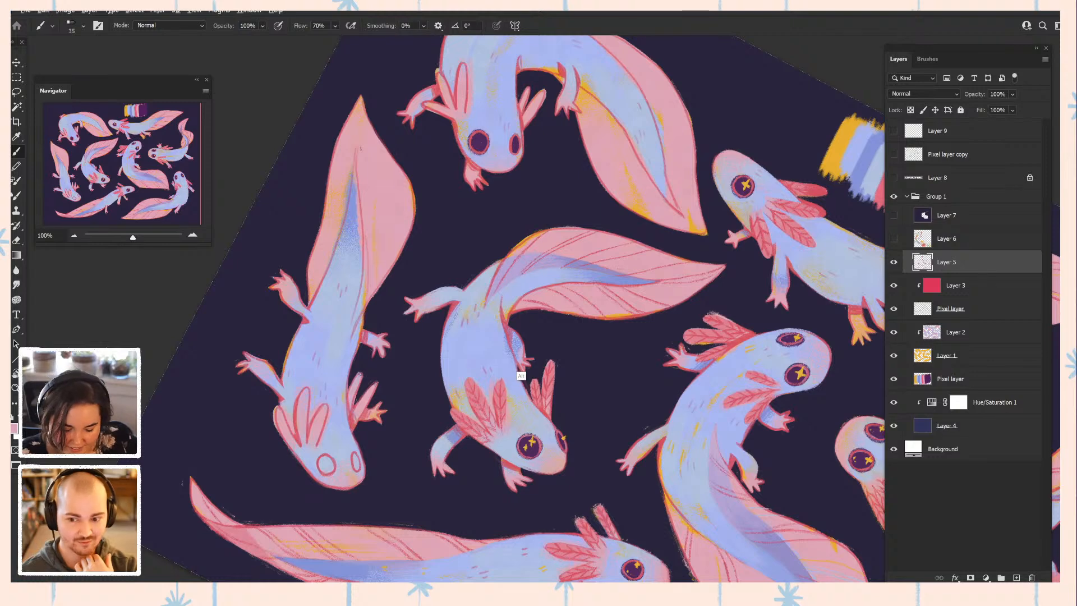
left_click(521, 375, "alt")
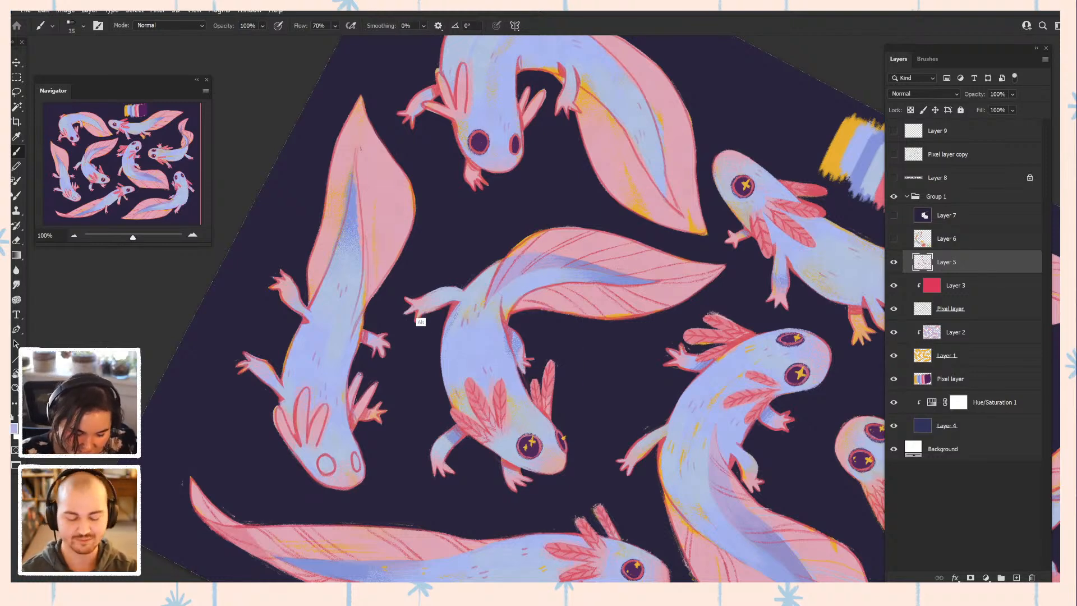
left_click(417, 320, "alt")
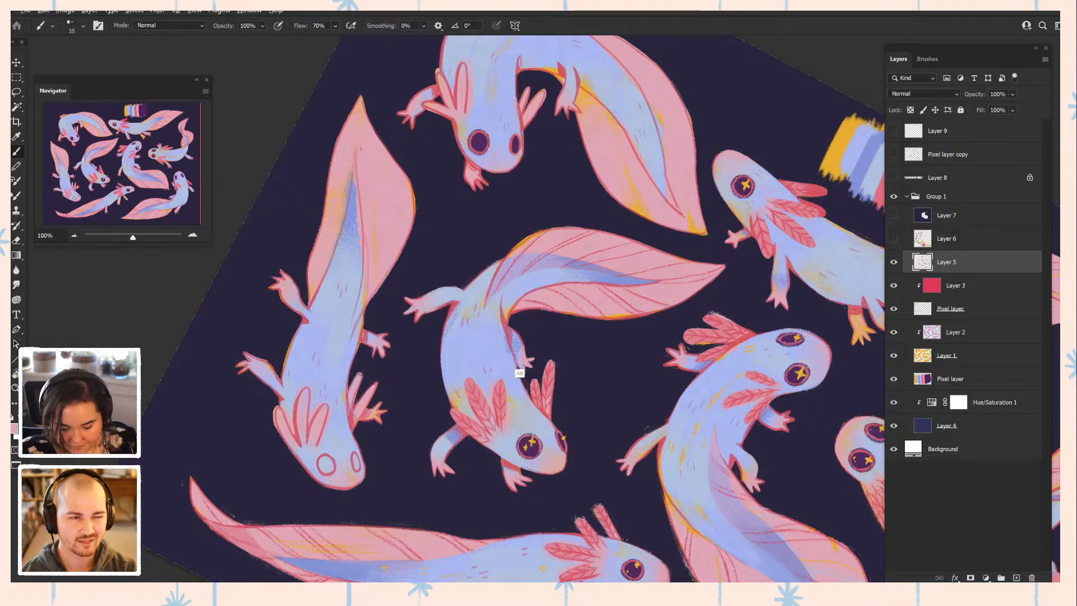
left_click(519, 376, "alt")
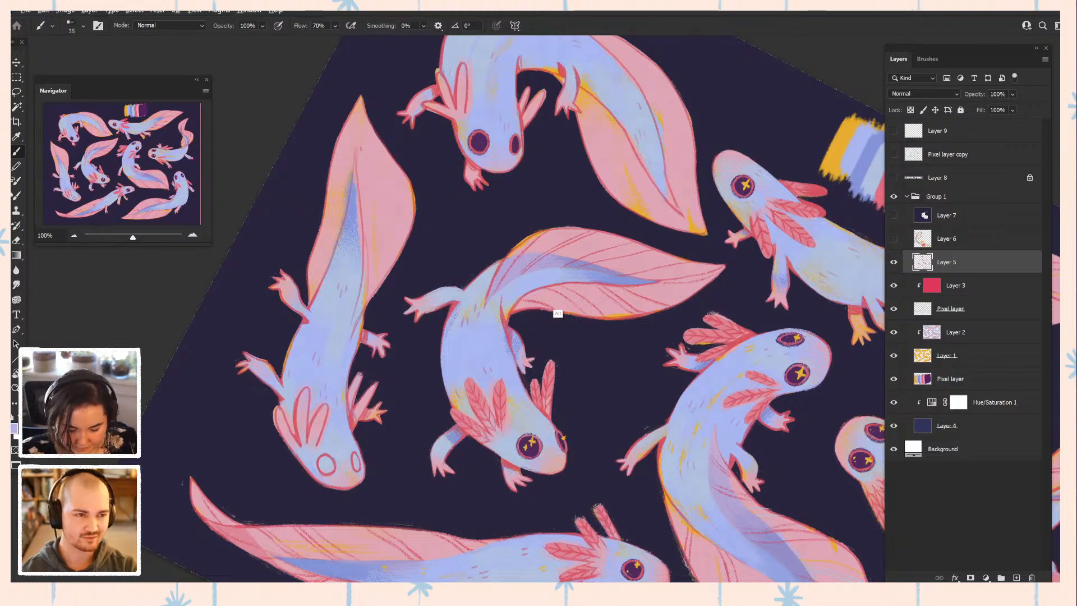
left_click(506, 340, "alt")
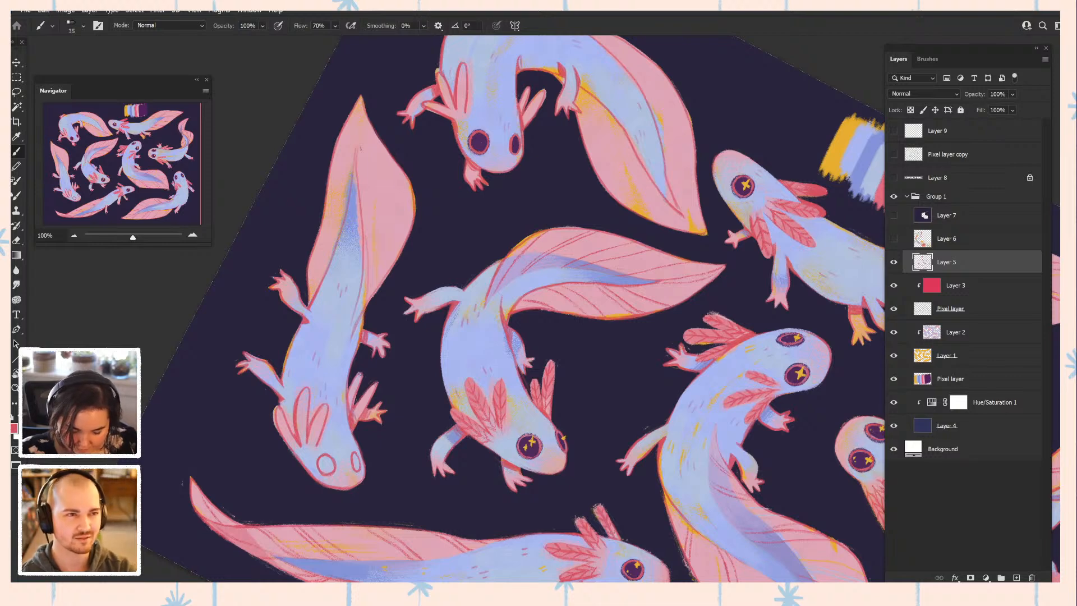
- Touch up the cheek edge beside the larger eye of the curled axolotl near the canvas corner with sampled blue
left_click_drag(506, 340, 467, 527)
left_click(427, 339, "alt")
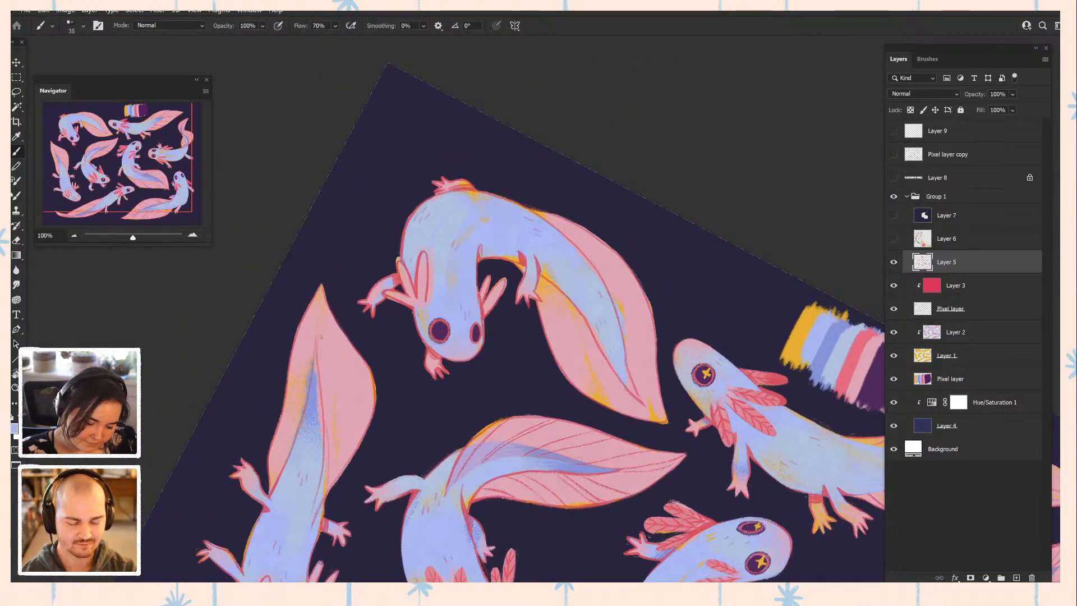
left_click_drag(425, 338, 432, 349)
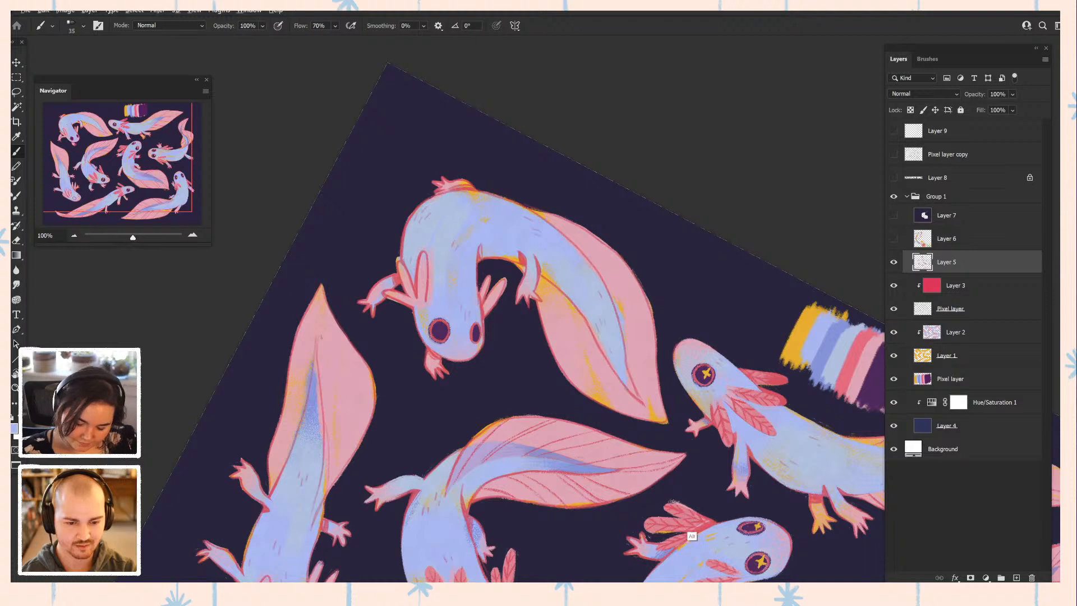
- Fill the corner axolotl's outer gills with pink sampled from a neighbour's gill and tidy the head around them with sampled blue
left_click(682, 533, "alt")
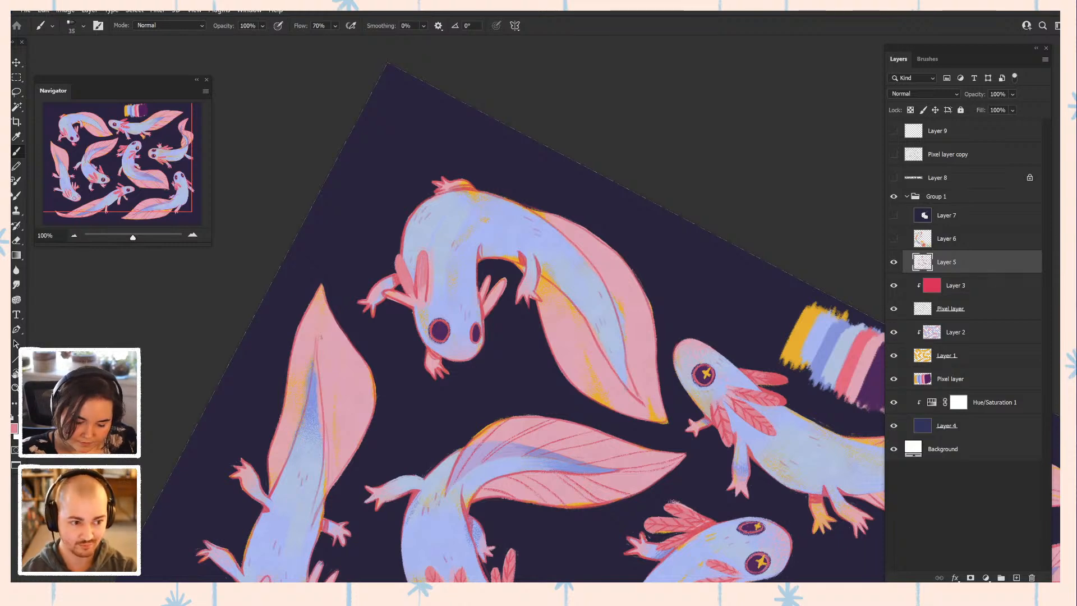
left_click(437, 290, "alt")
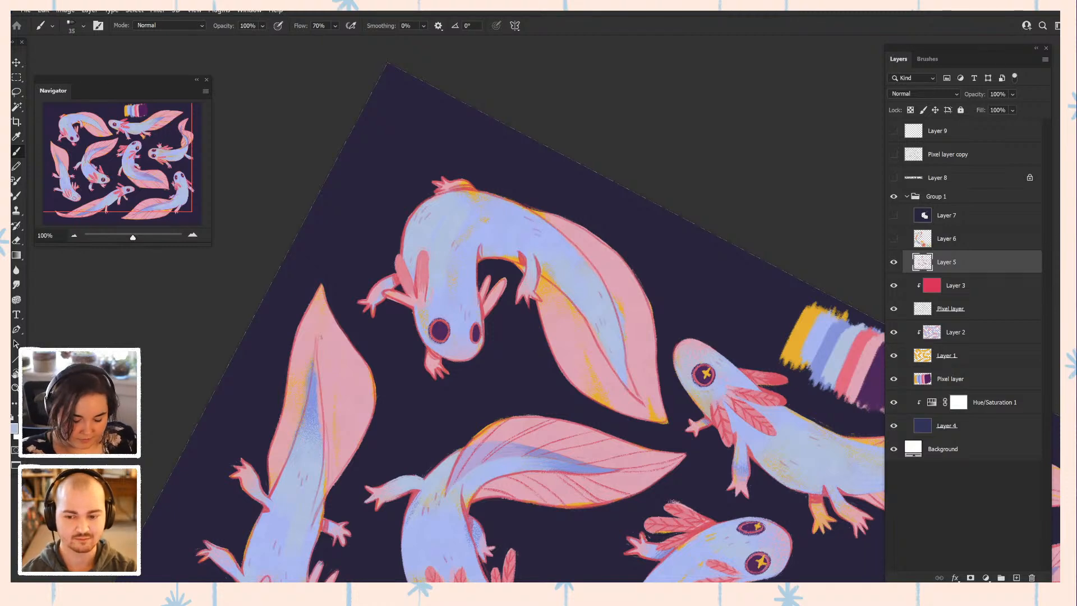
left_click(437, 324, "alt")
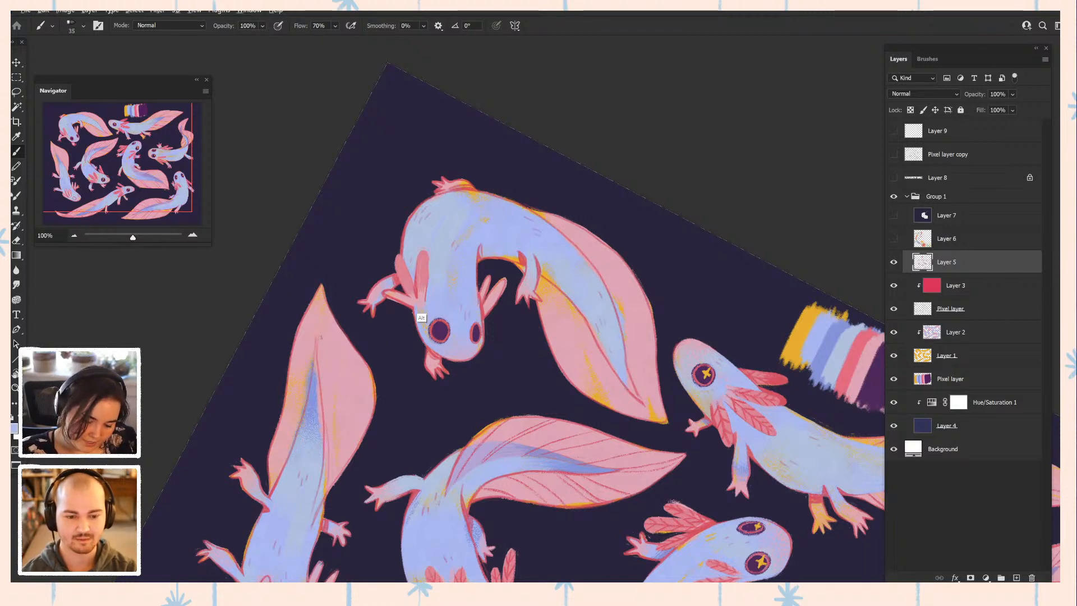
left_click(417, 322, "alt")
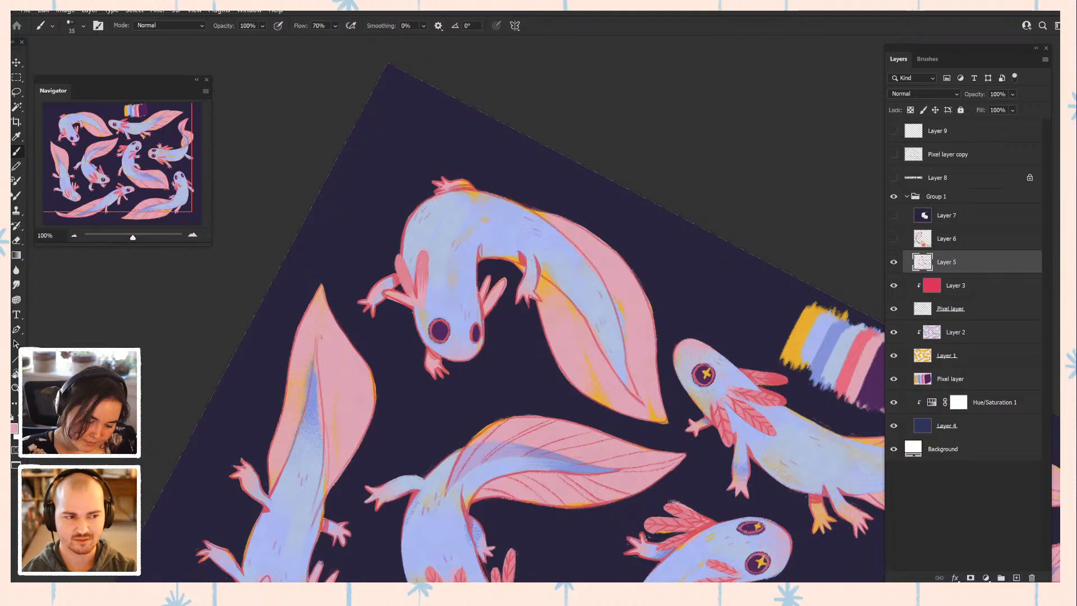
left_click(411, 292, "alt")
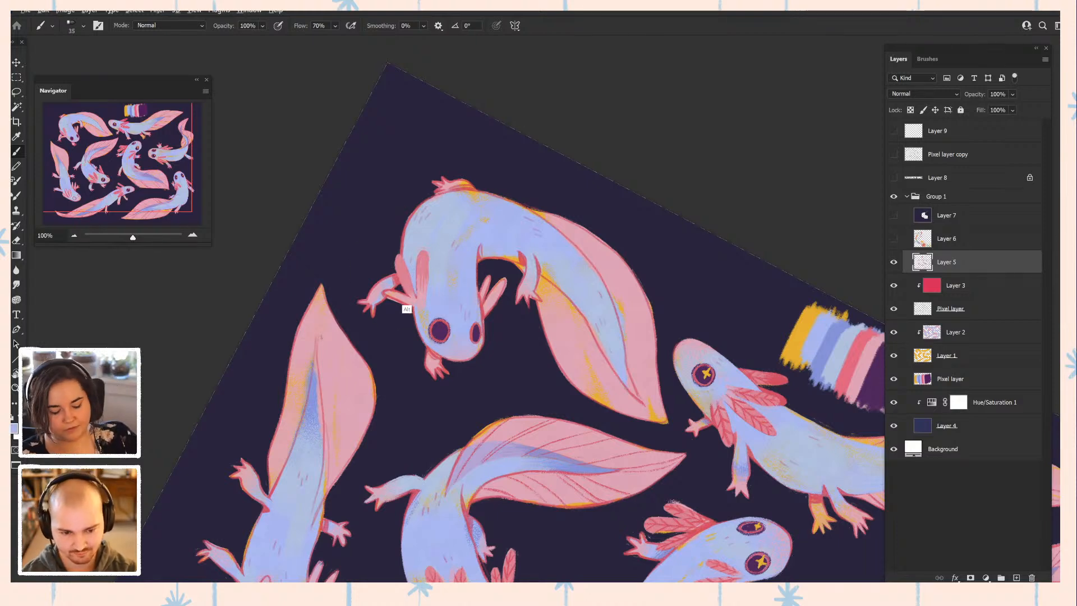
left_click(412, 317, "alt")
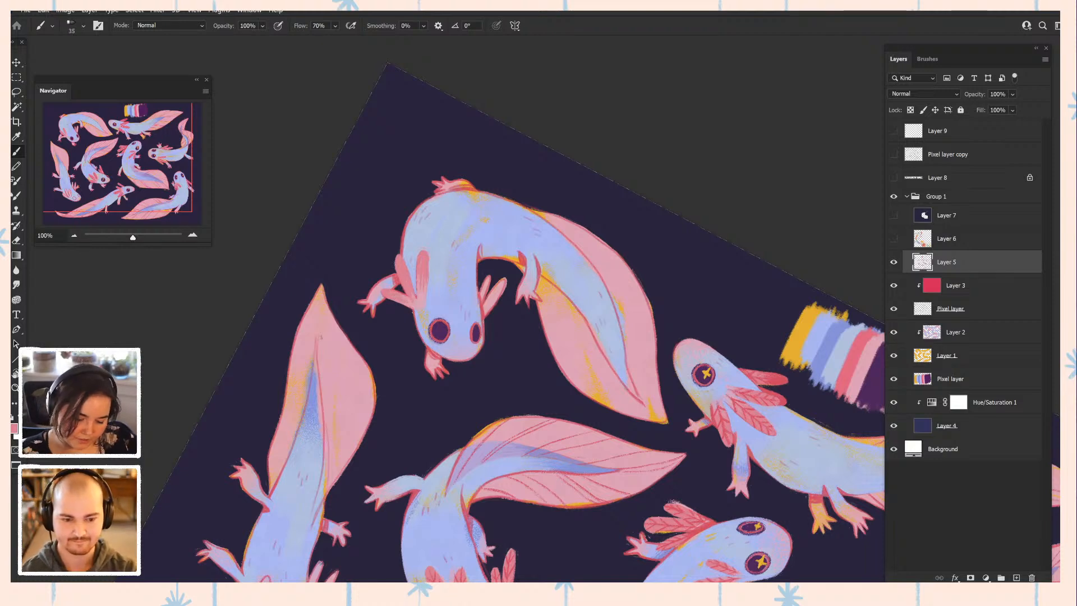
- Draw feathery red veins on the corner axolotl's outer gills with red sampled from its outlines
left_click(483, 313, "alt")
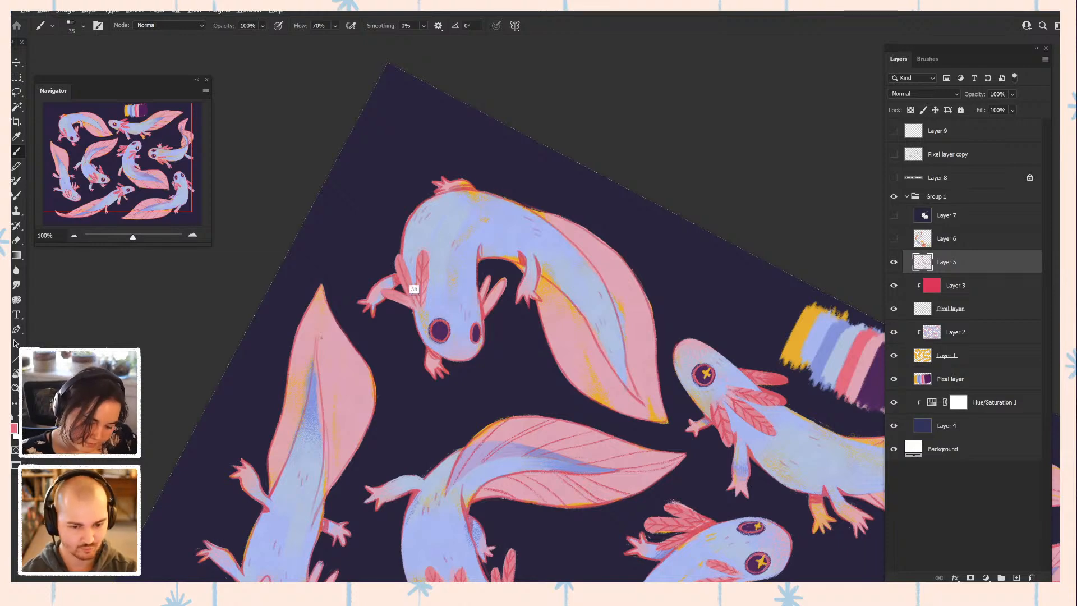
left_click(523, 281, "alt")
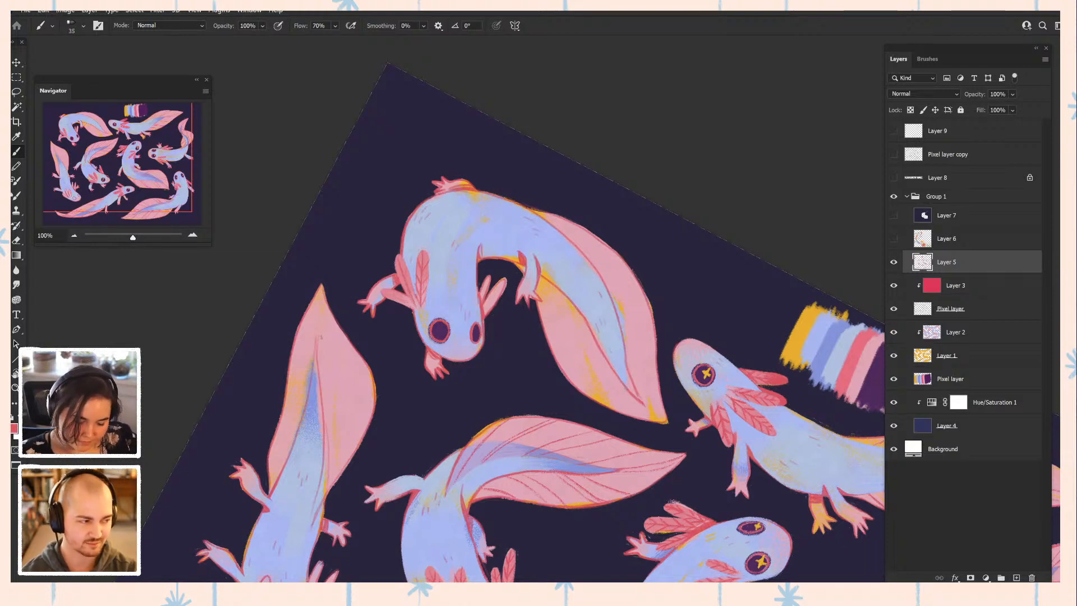
key("Tab")
key("Tab")
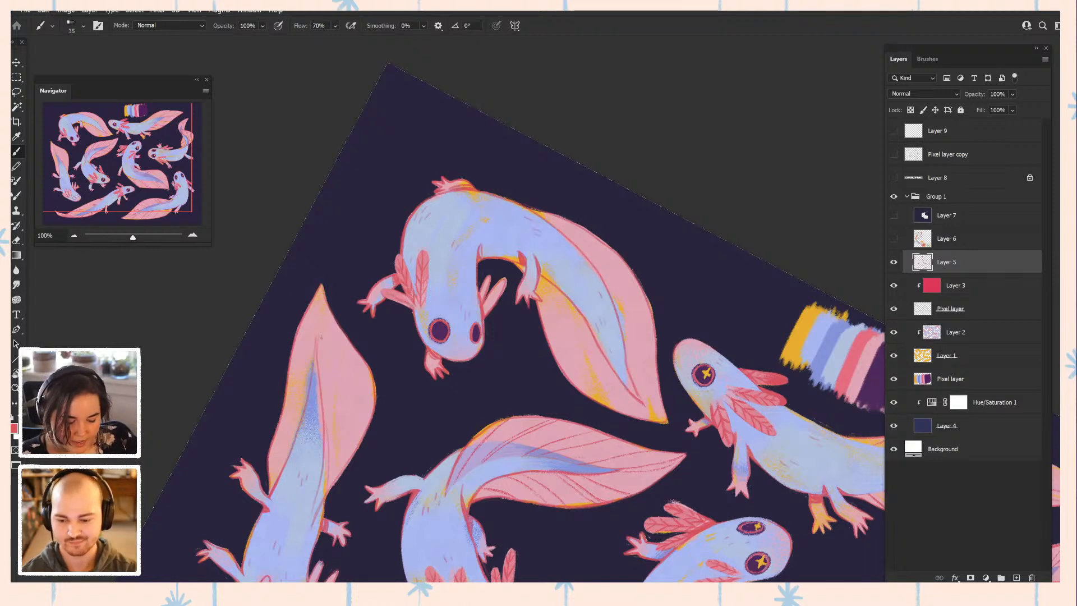
- Fill the corner axolotl's inner gills with sampled pinks and refine their edges with sampled red
left_click(403, 305, "alt")
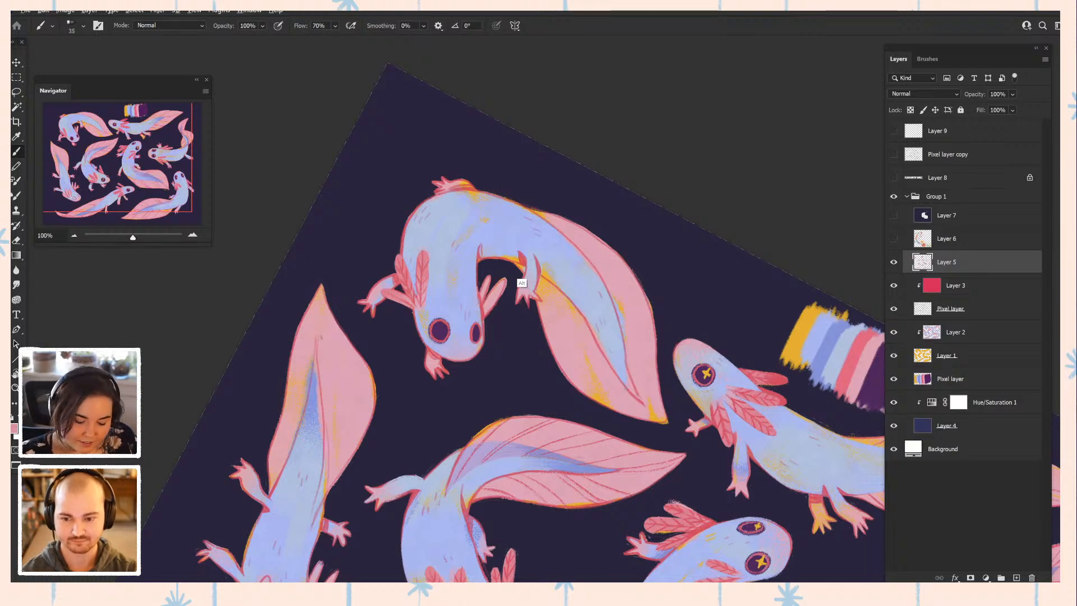
left_click(523, 262, "alt")
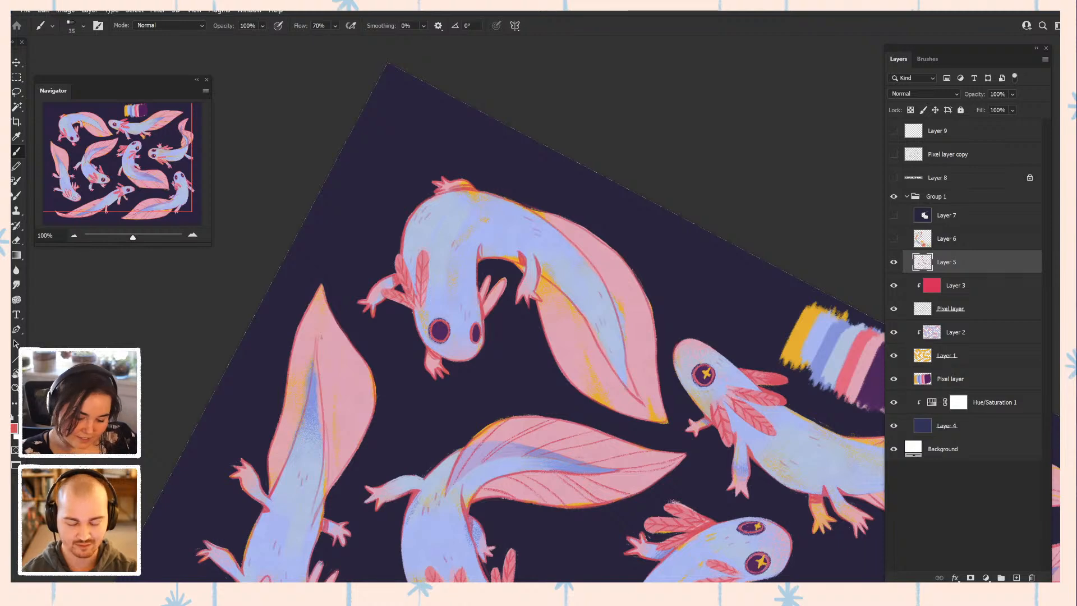
left_click(422, 281, "alt")
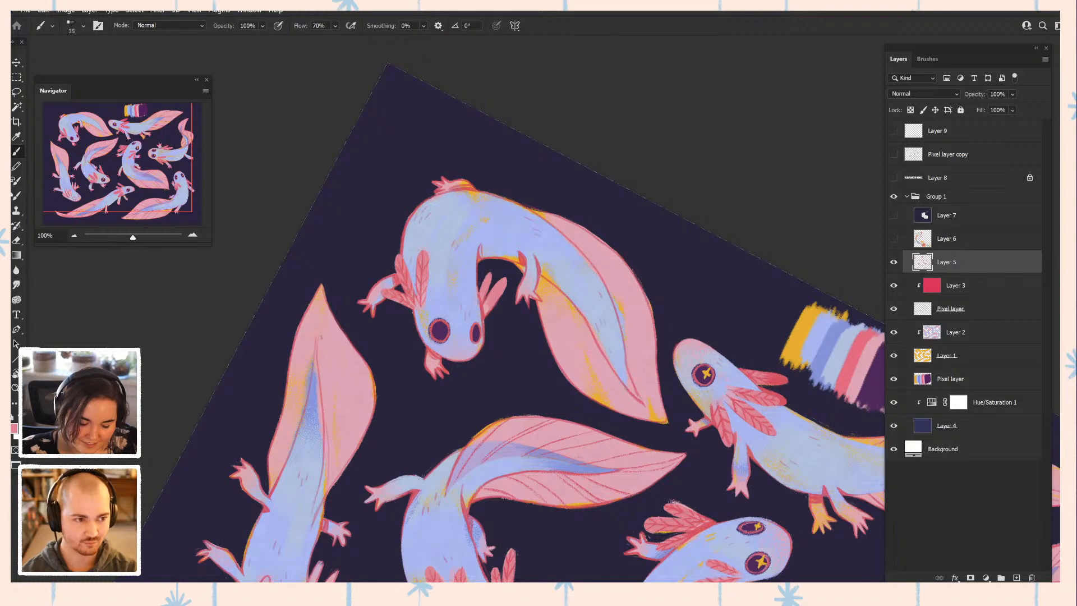
left_click(487, 324, "alt")
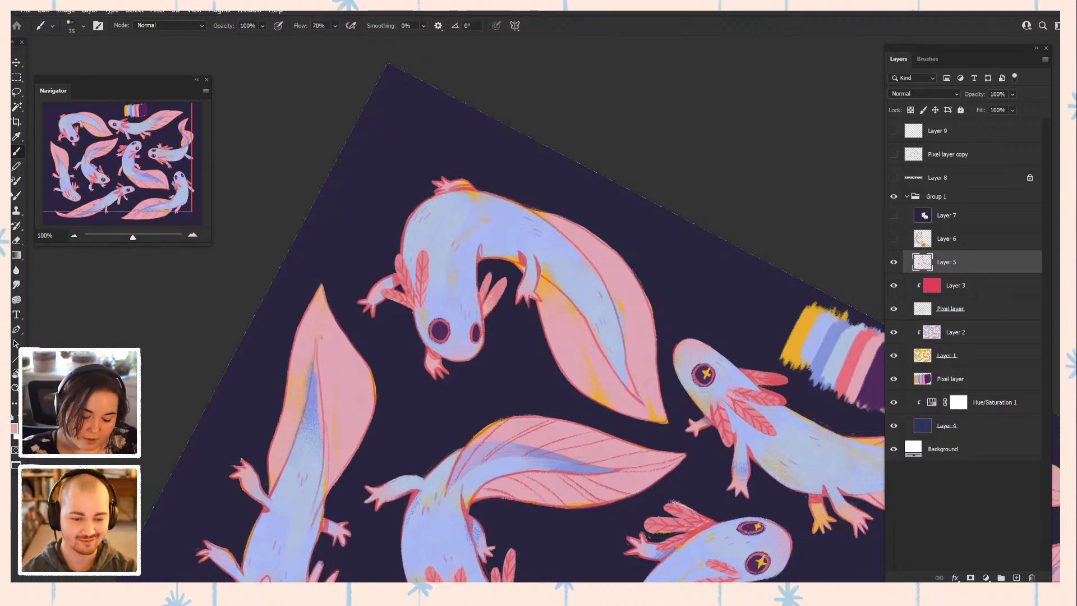
left_click(477, 320, "alt")
key("Tab")
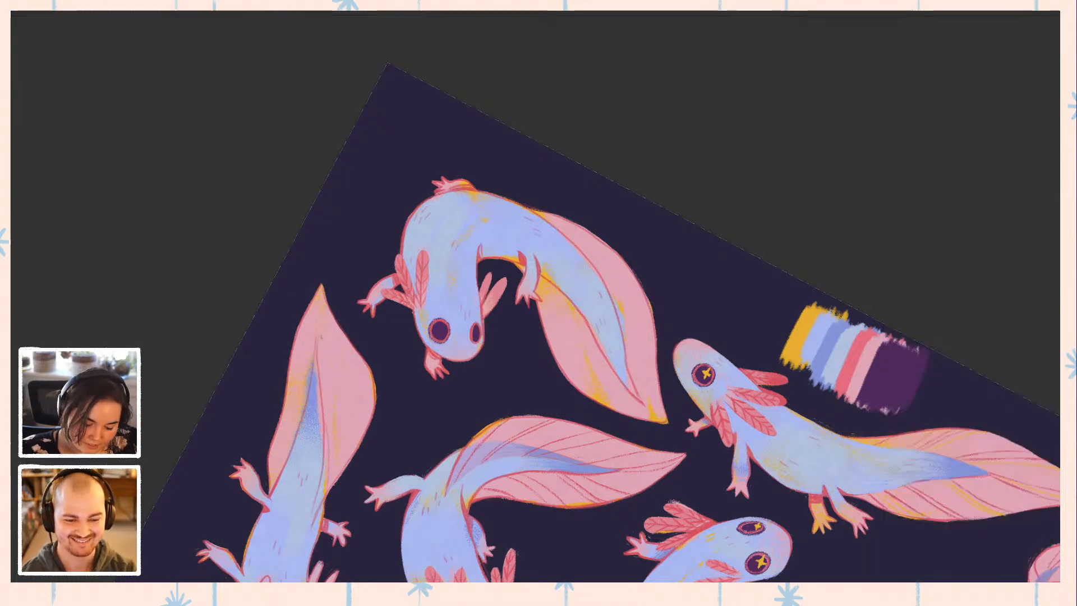
- Fill the corner axolotl's gills beside its smaller eye with sampled pink and draw feathery red veins on them with sampled red
key("Tab")
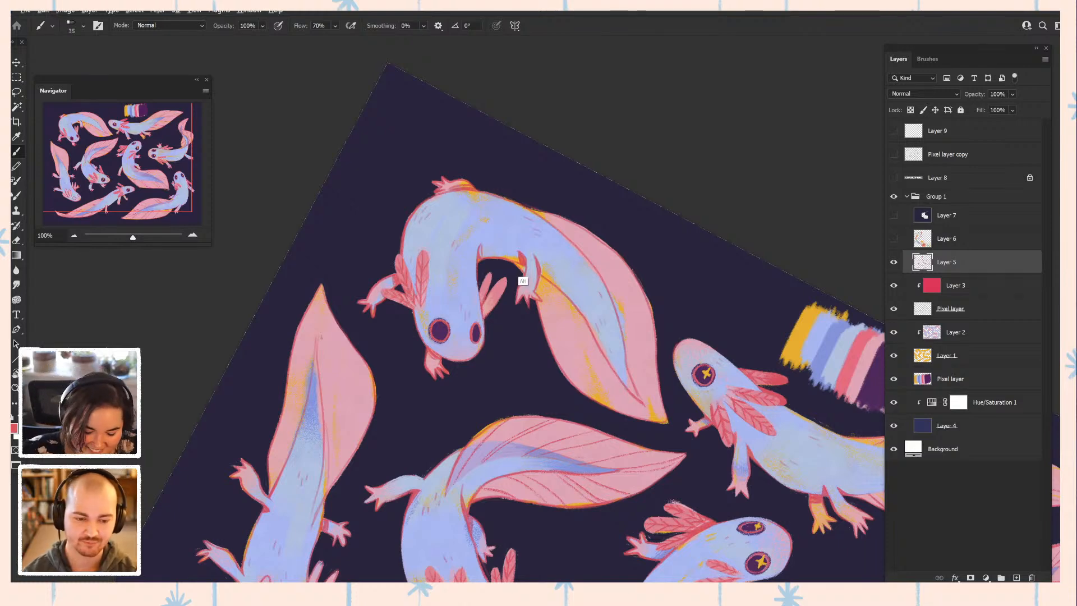
left_click(524, 282, "alt")
left_click(561, 352, "alt")
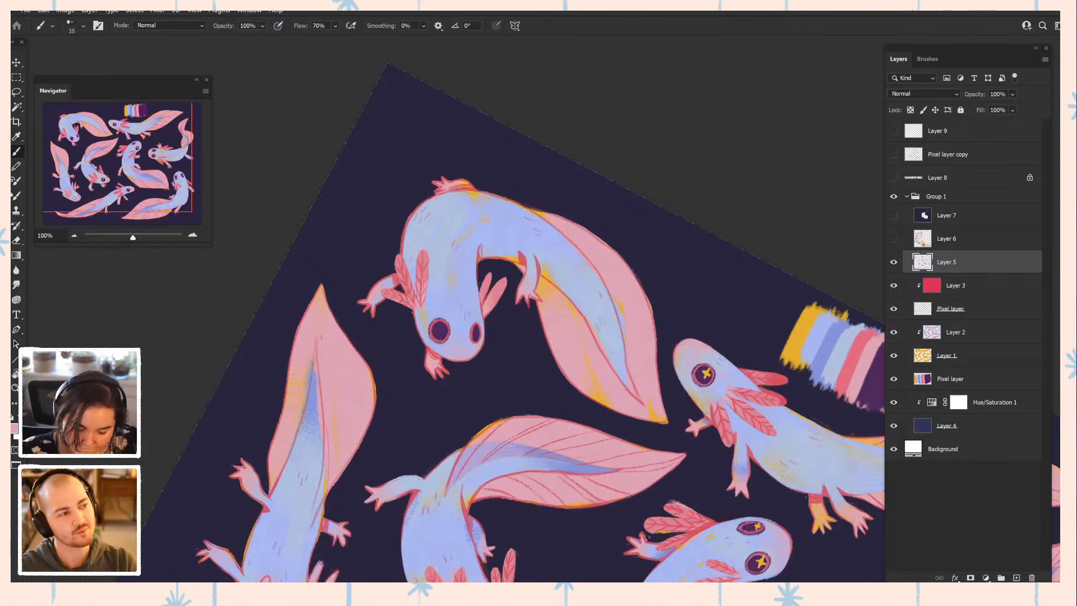
left_click(526, 280, "alt")
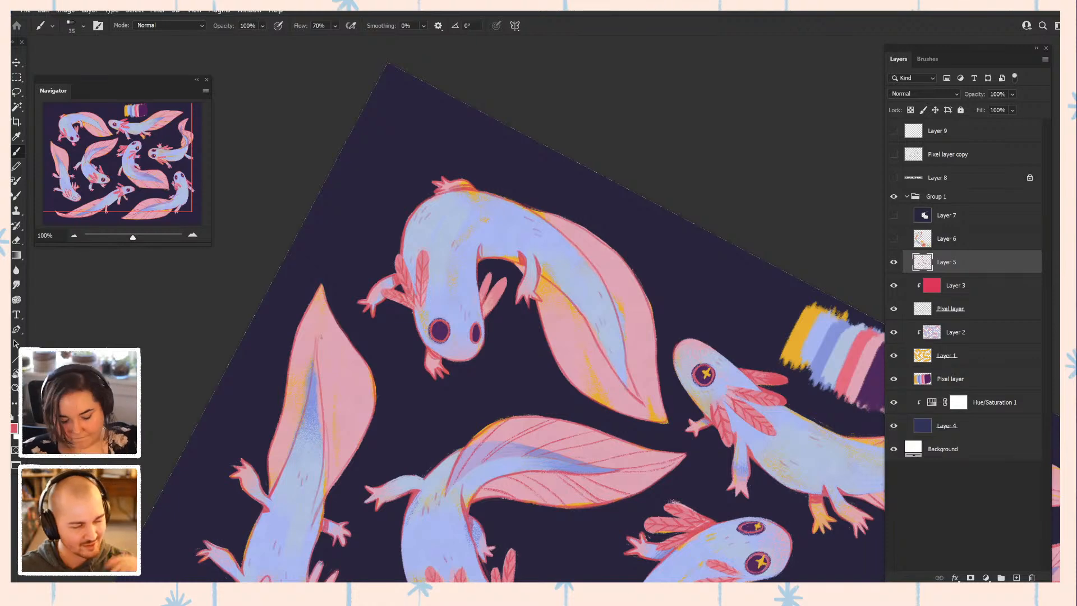
left_click(547, 335, "alt")
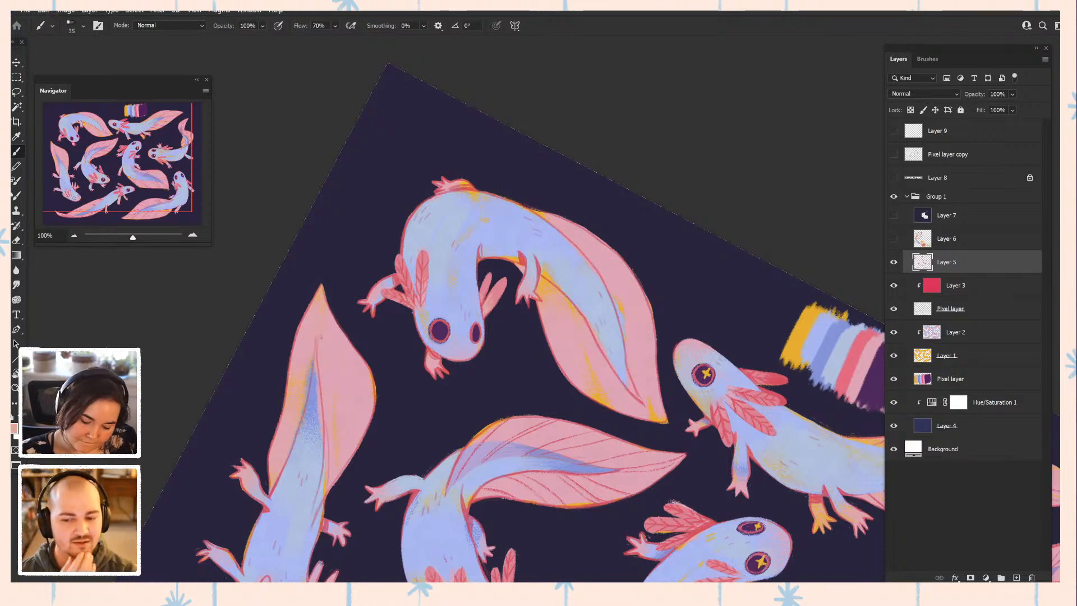
left_click(525, 281, "alt")
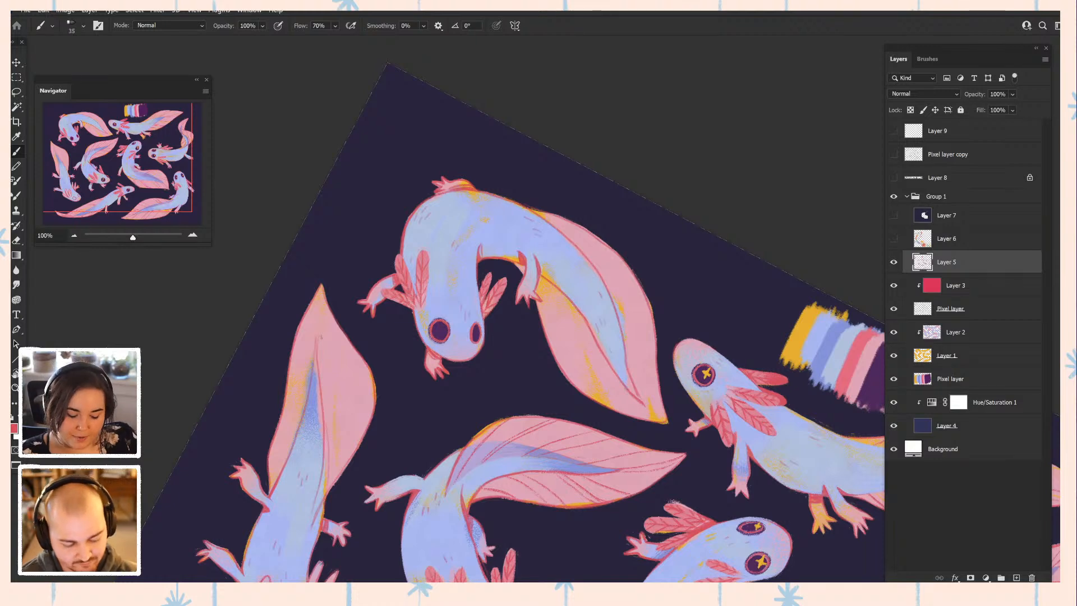
- Draw long red veins across the inner half of the corner axolotl's tail fin with red sampled from its outlines
left_click(519, 309, "alt")
key("Tab")
key("Tab")
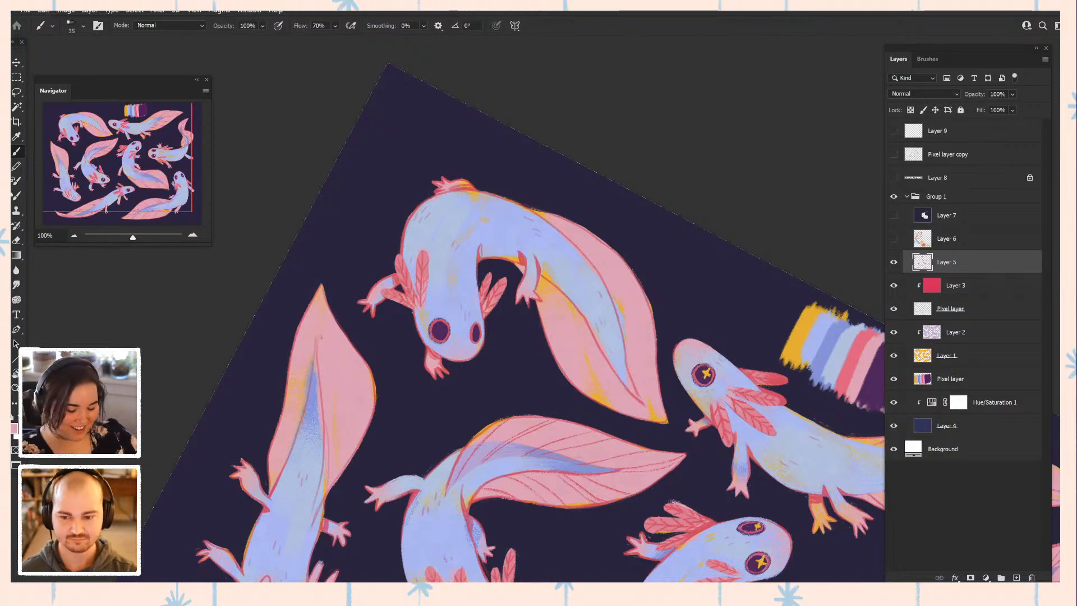
left_click(520, 287, "alt")
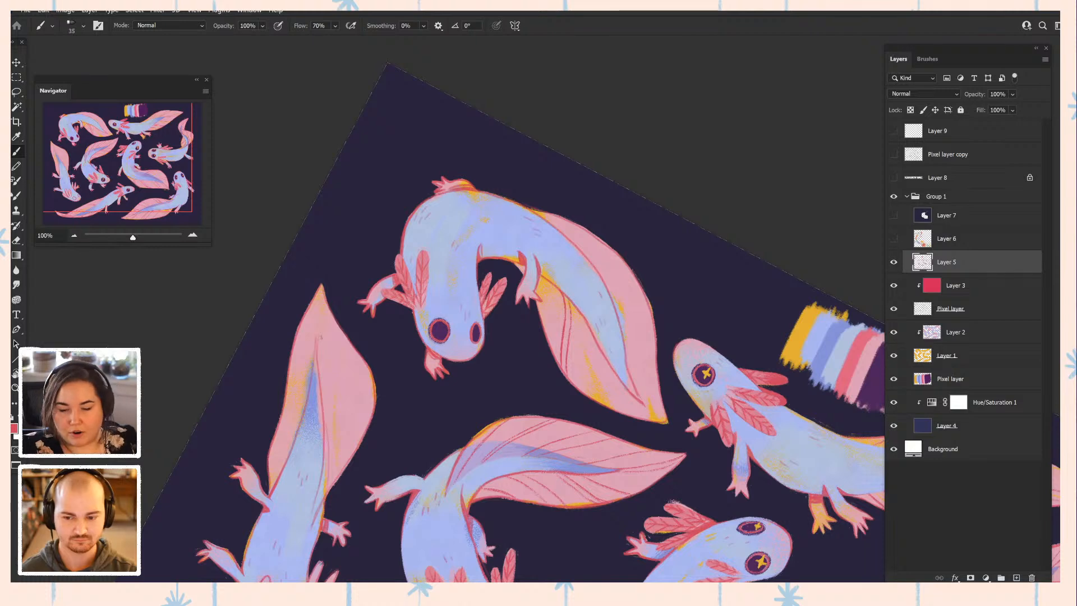
key("Tab")
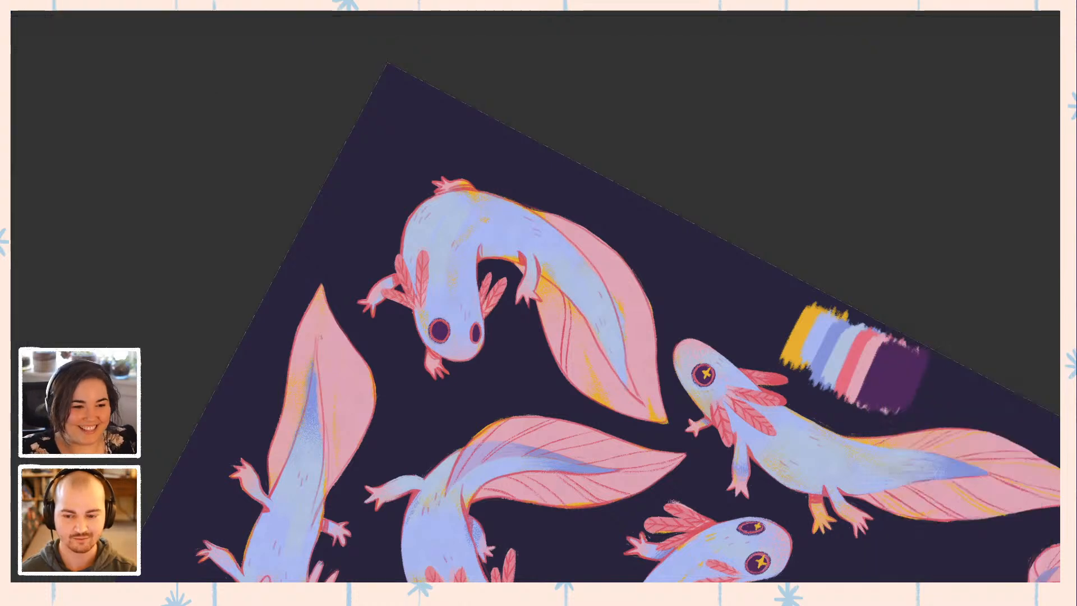
key("Tab")
left_click_drag(600, 302, 596, 350)
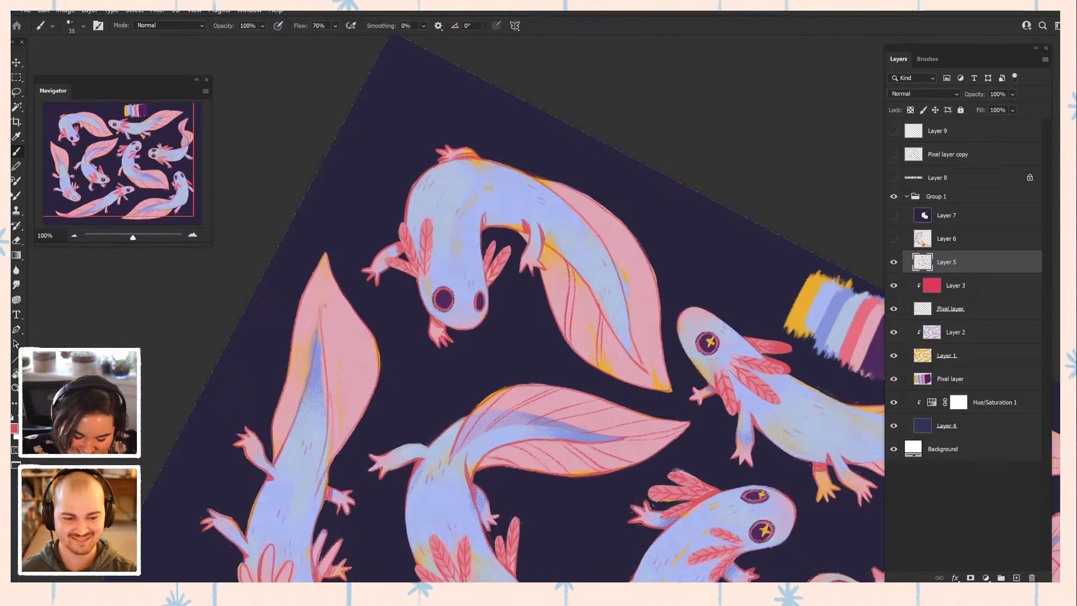
key("Tab")
key("Tab")
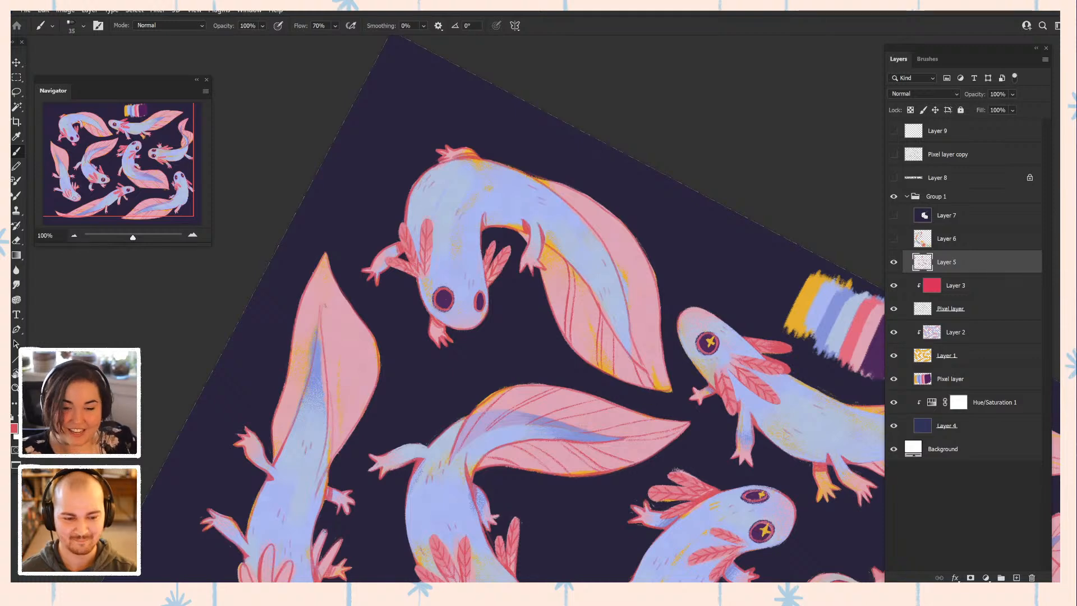
- Shade the tip of the corner axolotl's tail with darker sampled blue and tidy the fin edges along it with sampled pink
left_click(626, 355, "alt")
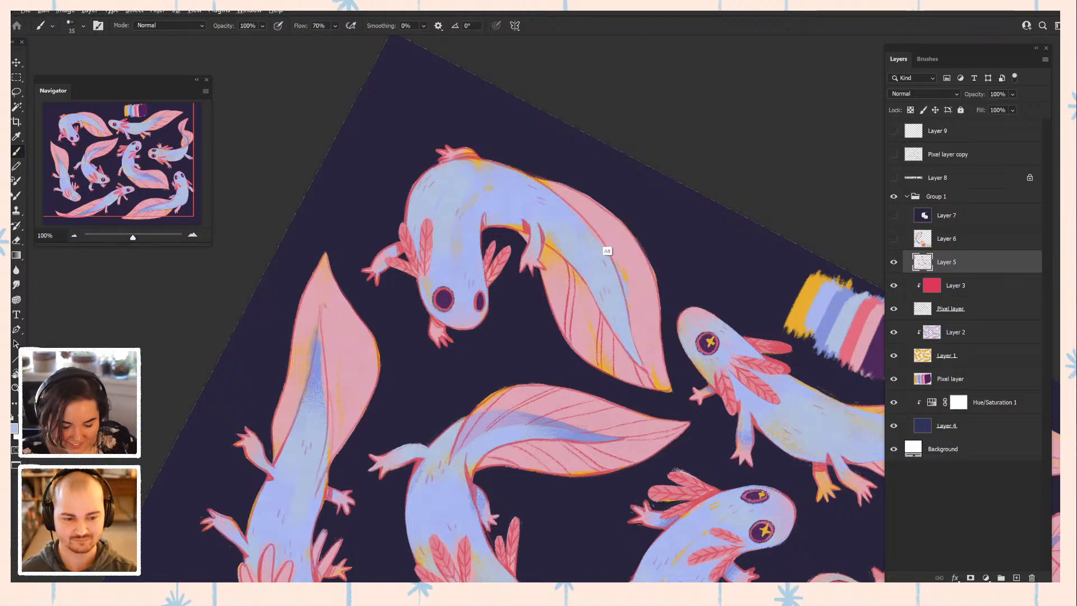
left_click(622, 283, "alt")
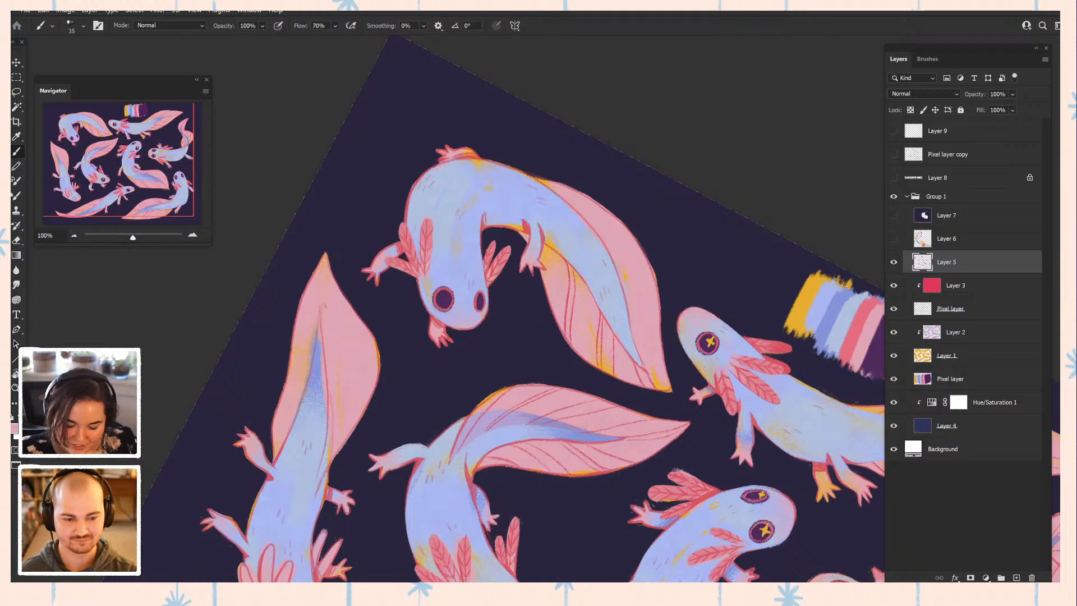
left_click(619, 325, "alt")
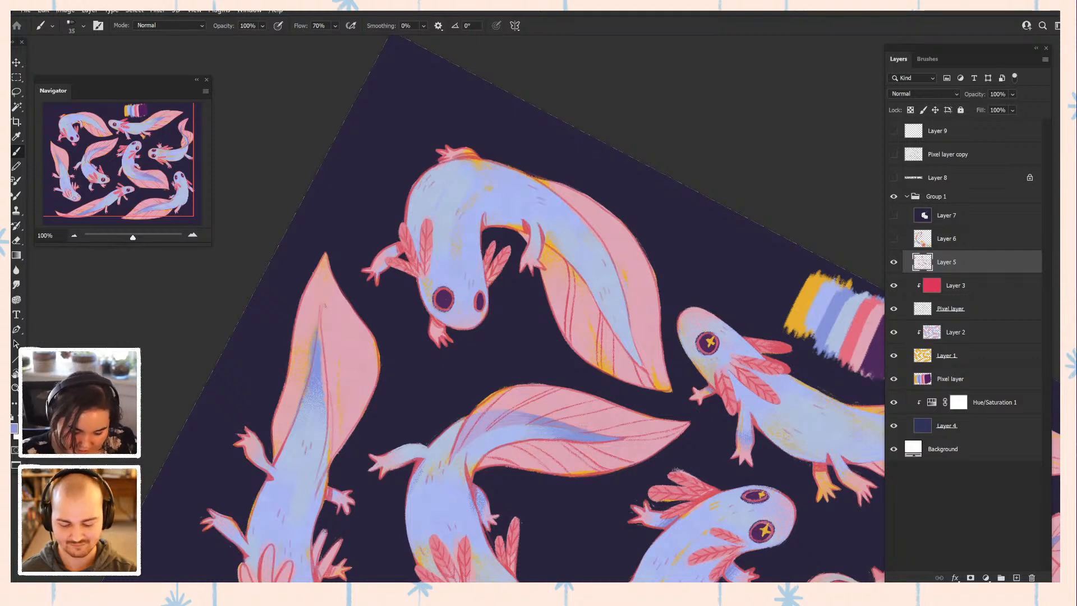
left_click_drag(614, 325, 638, 364)
left_click_drag(625, 322, 635, 349)
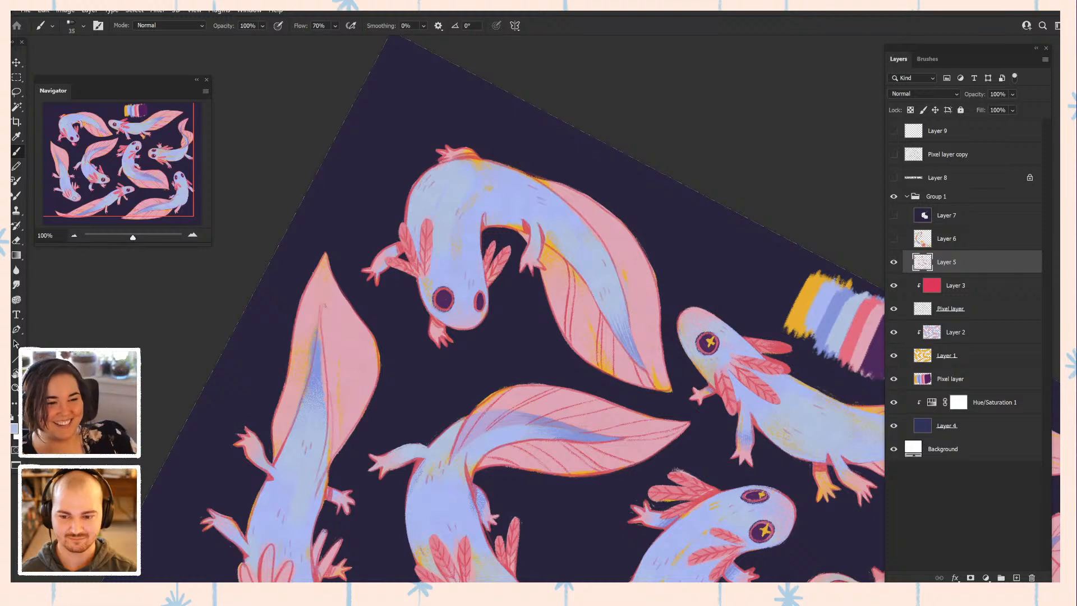
left_click(643, 335, "alt")
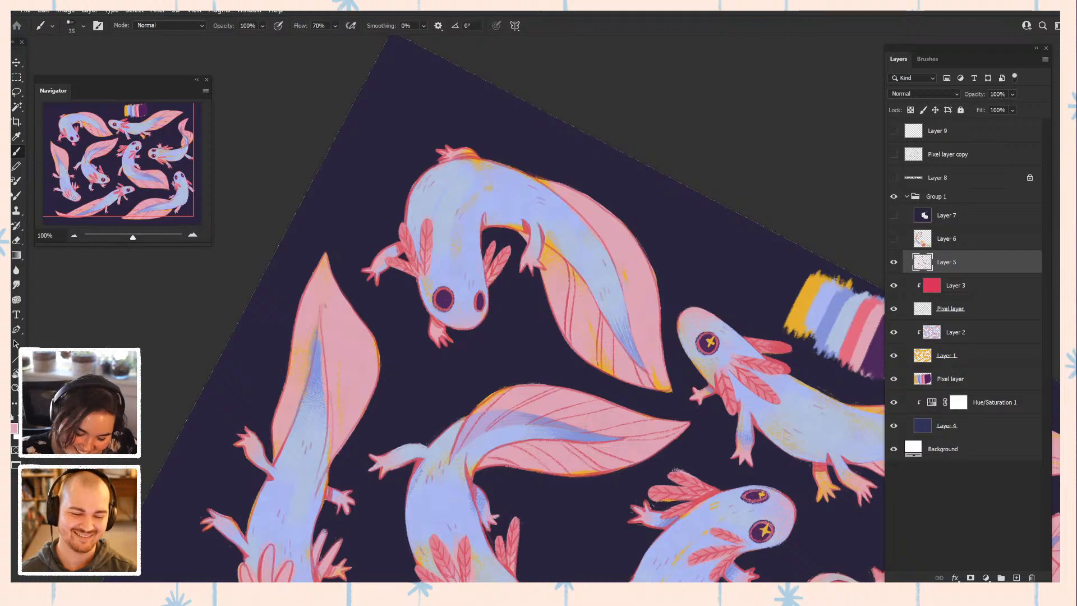
left_click_drag(602, 237, 622, 289)
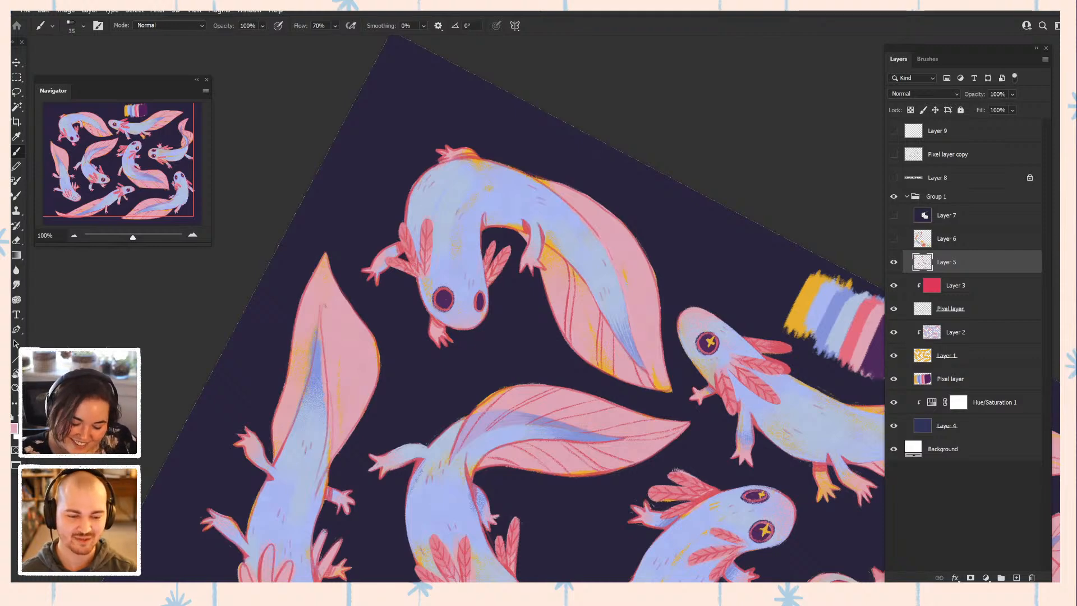
left_click(608, 292, "alt")
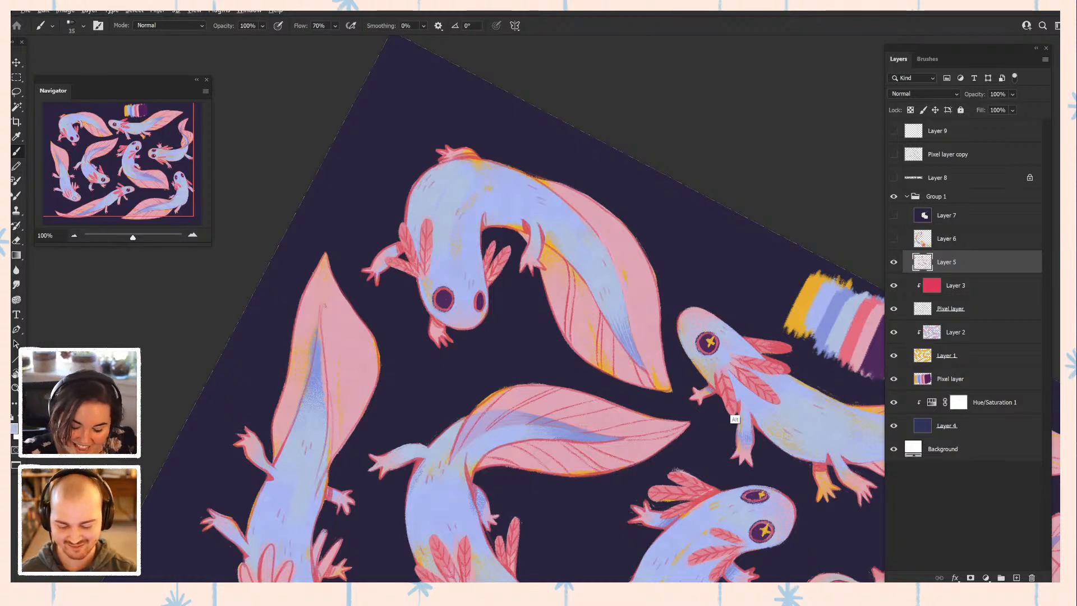
- Draw slanted red veins across the outer half of the corner axolotl's tail fin with sampled red, redoing the first stroke
left_click(738, 407, "alt")
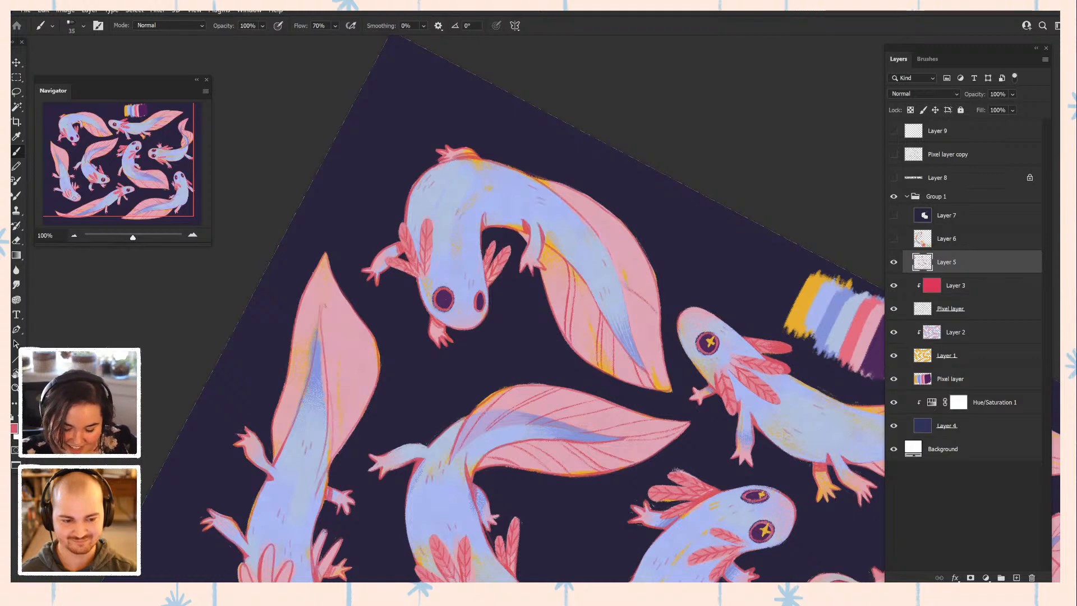
key("ctrl+z")
left_click_drag(624, 283, 639, 294)
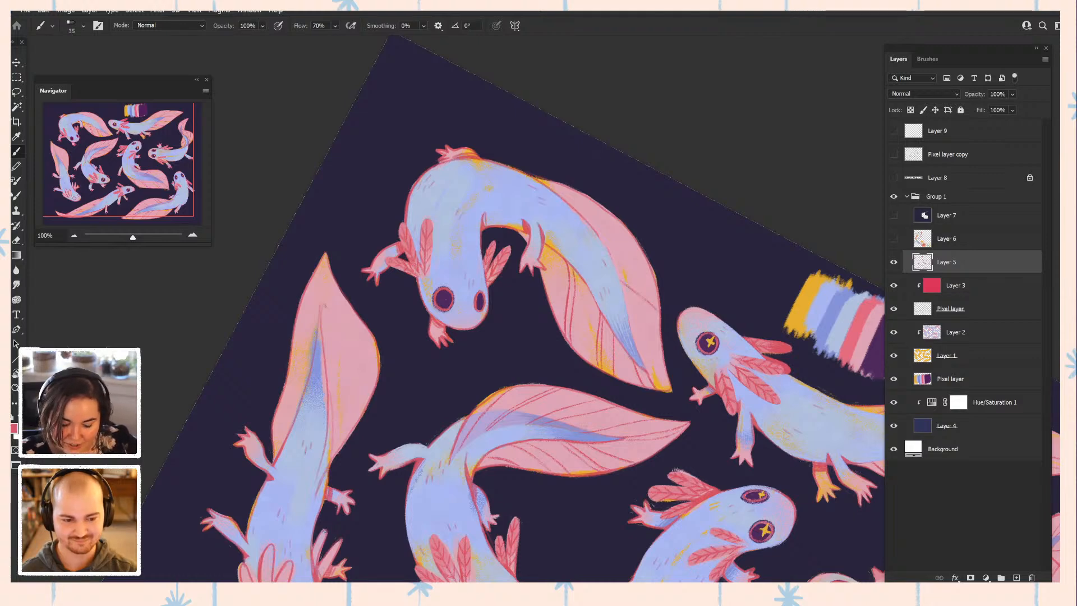
left_click_drag(613, 253, 652, 273)
left_click_drag(605, 245, 636, 251)
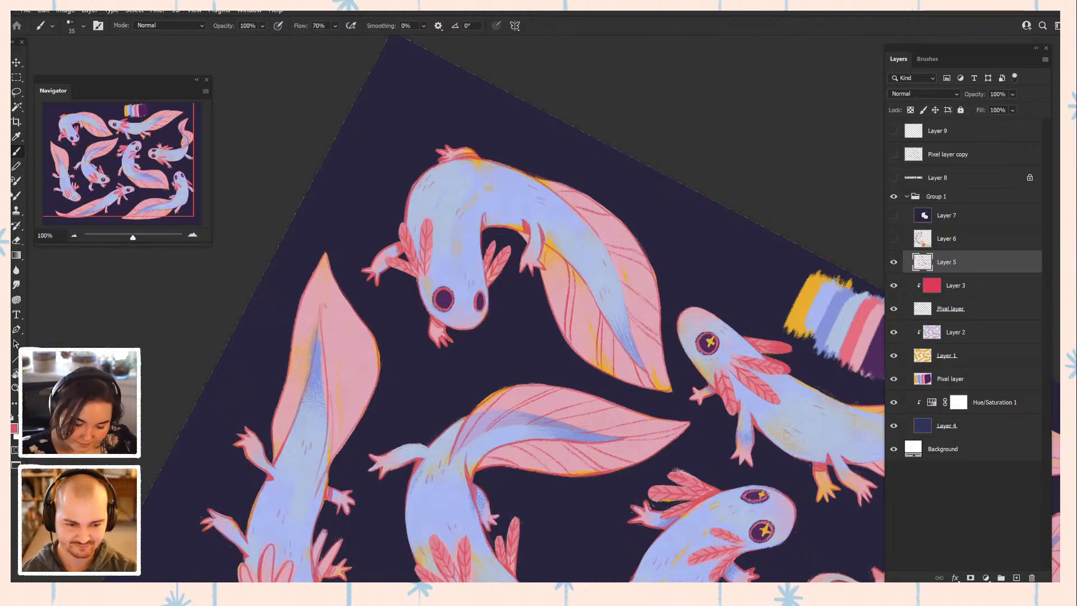
- Touch up the corner axolotl's hind legs and body edges with sampled pink, blue and red
left_click_drag(325, 305, 382, 255)
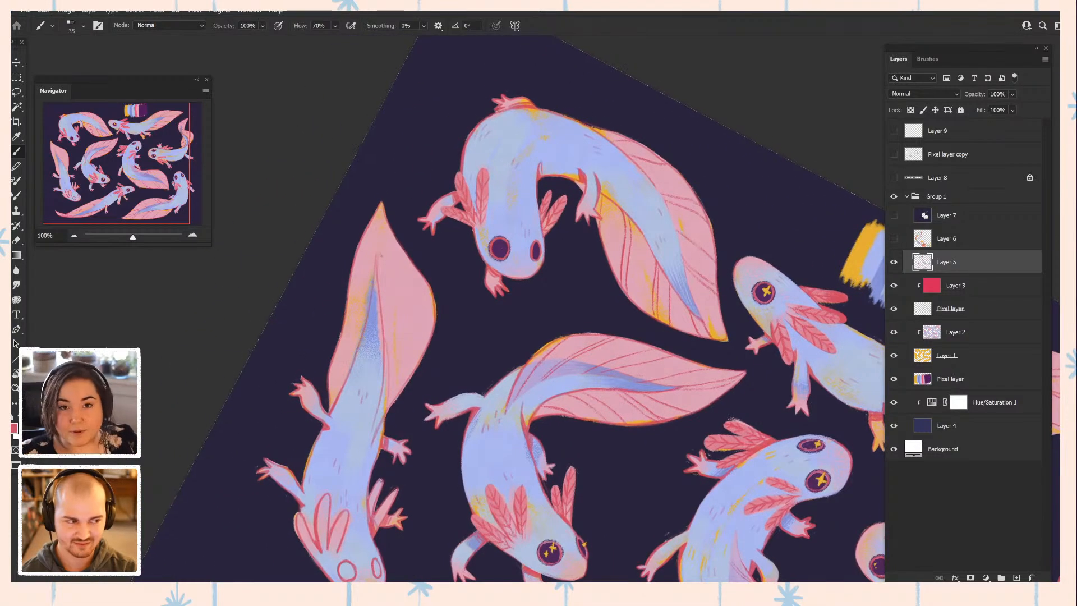
left_click(505, 124, "alt")
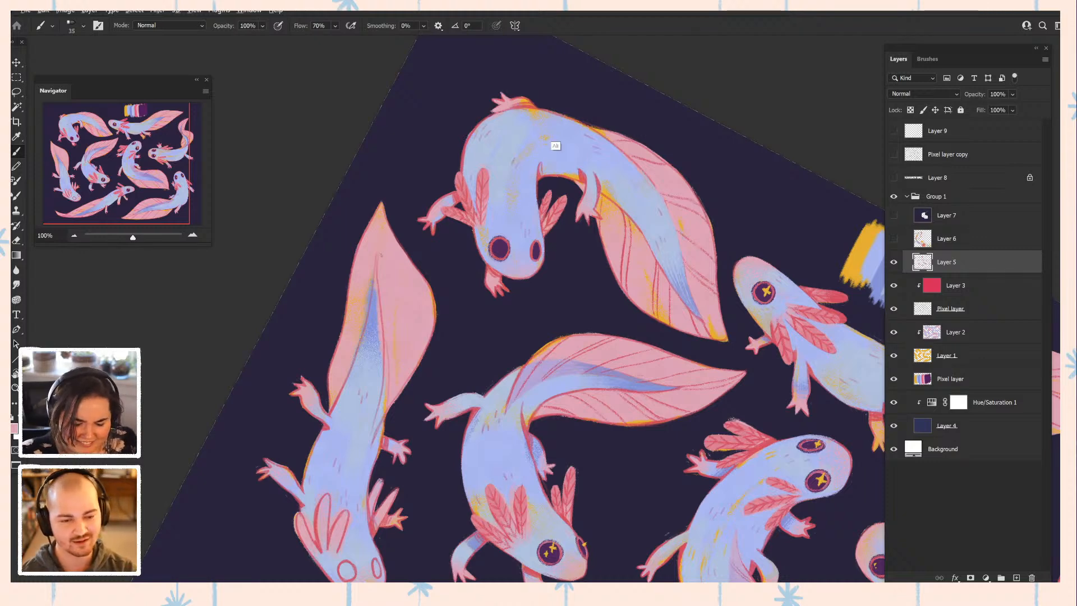
left_click(542, 130, "alt")
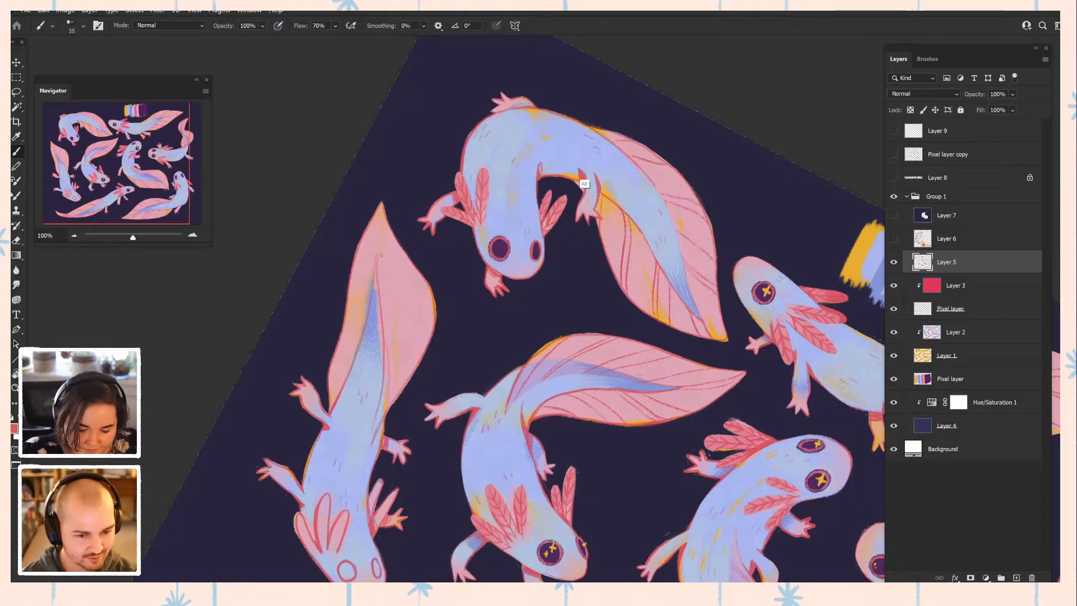
left_click(584, 182, "alt")
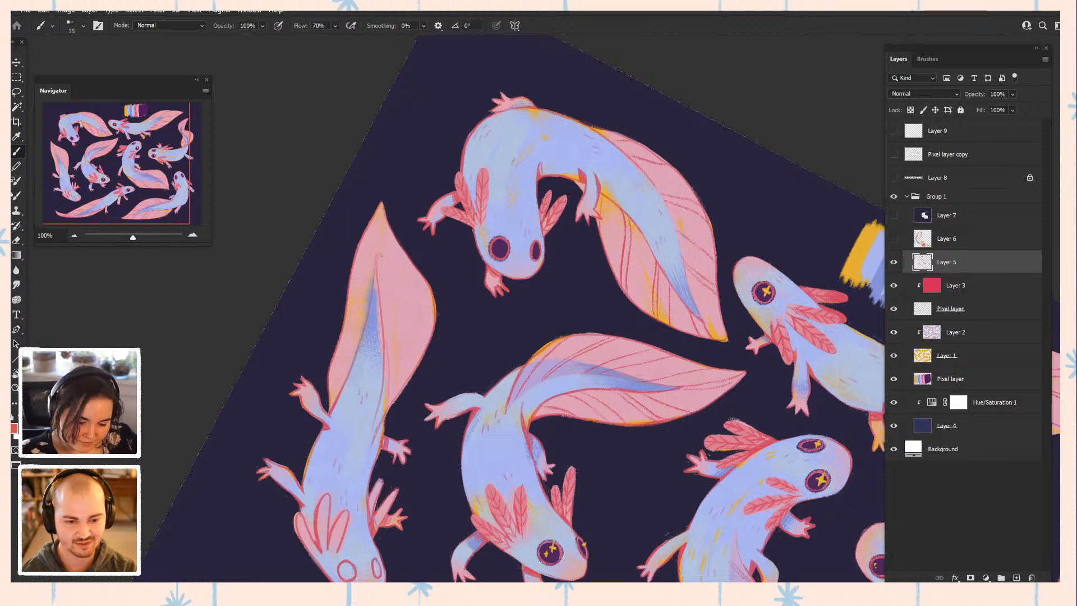
left_click_drag(393, 314, 427, 335)
left_click(524, 306, "alt")
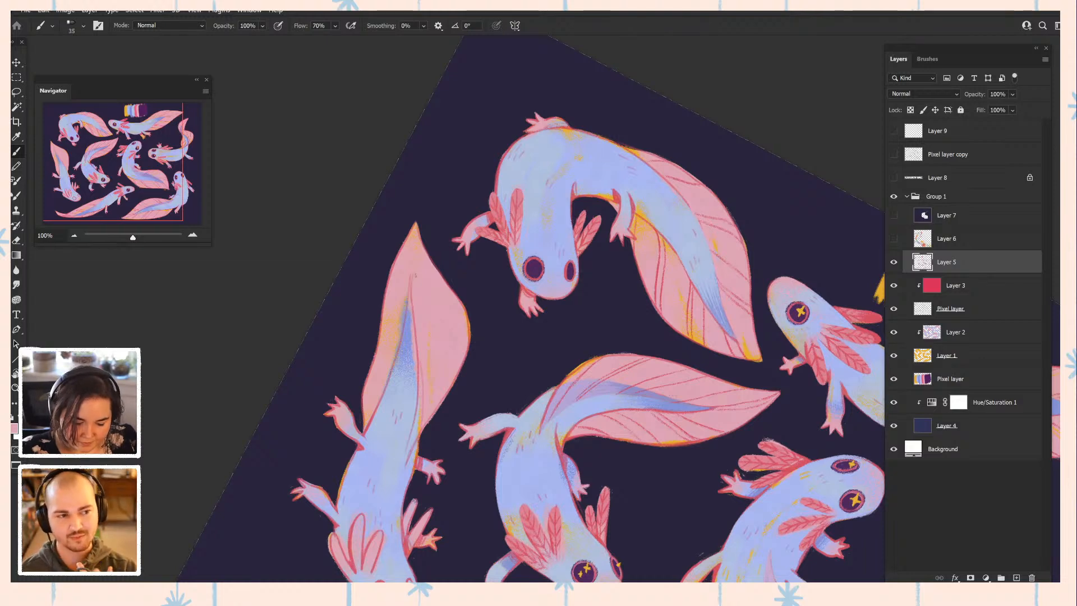
left_click_drag(416, 276, 464, 221)
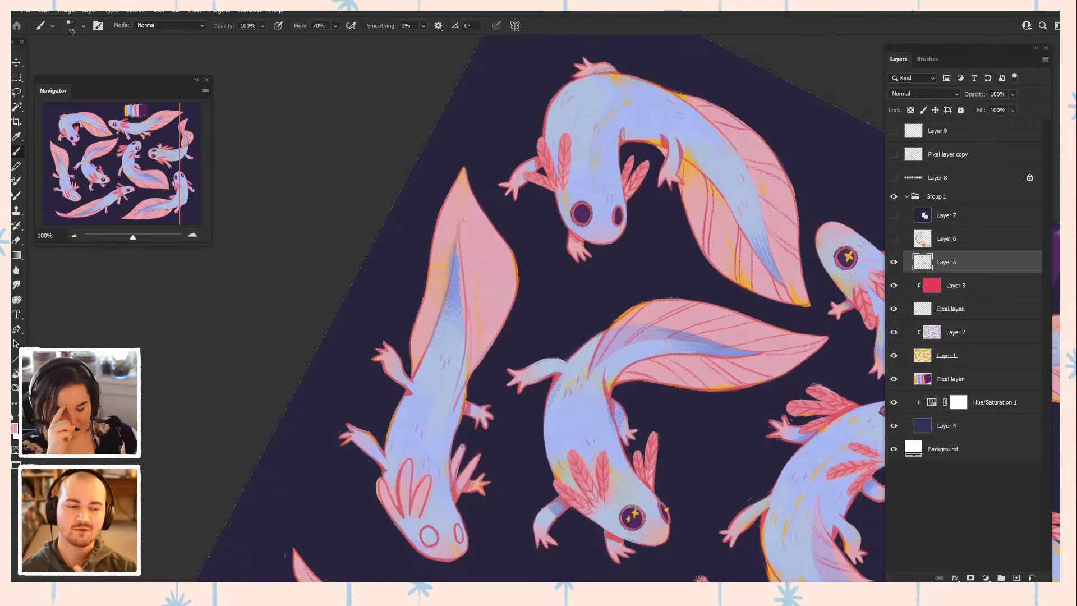
- Paint star-shaped pupils in both of the corner axolotl's eyes with yellow sampled from a neighbour's eye
left_click(581, 218, "alt")
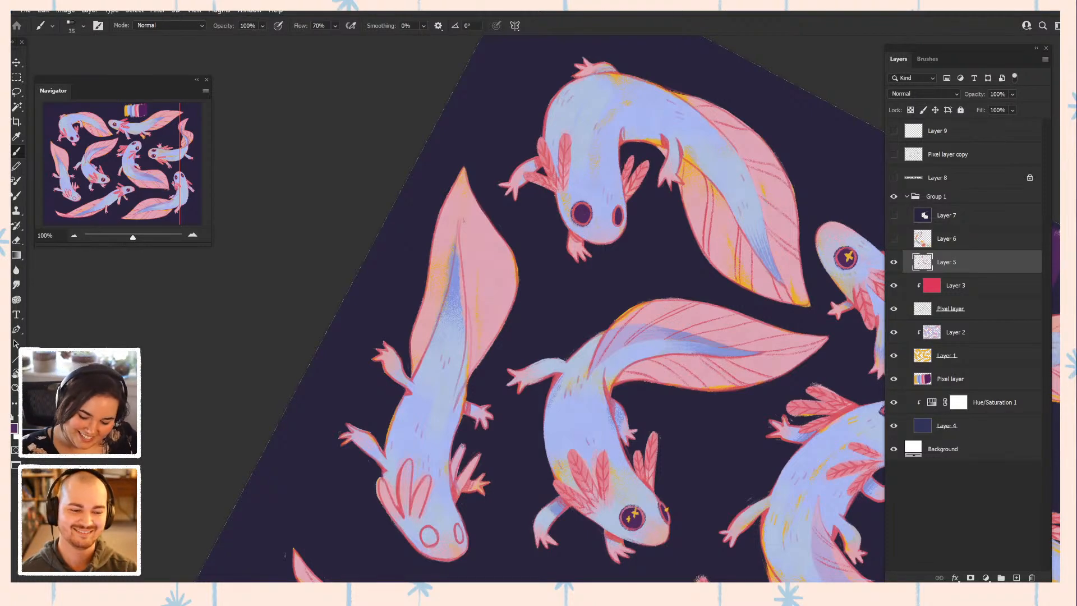
left_click(848, 258, "alt")
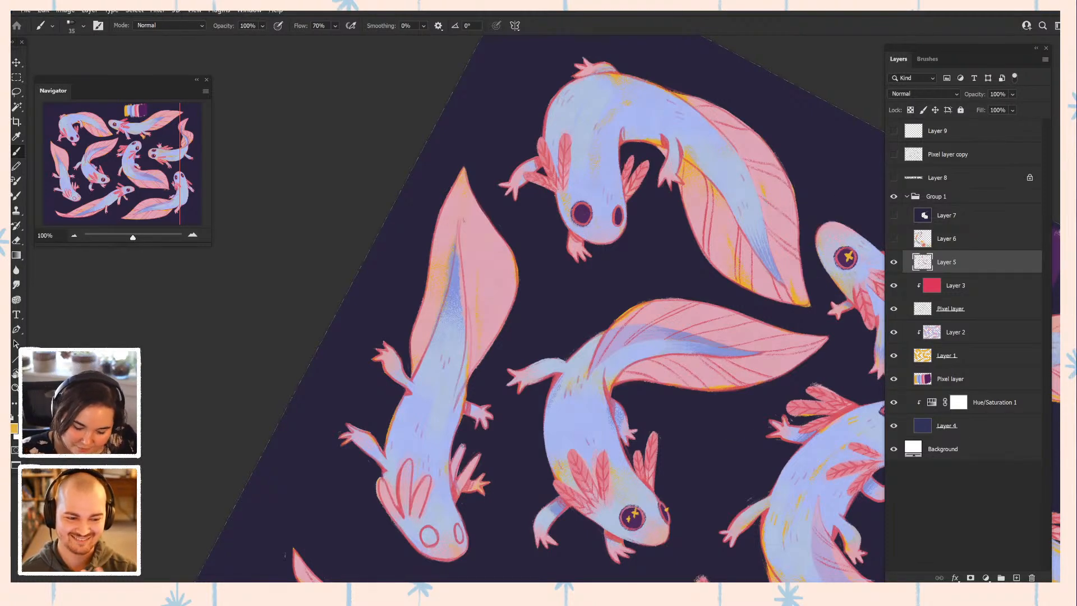
left_click_drag(582, 208, 578, 218)
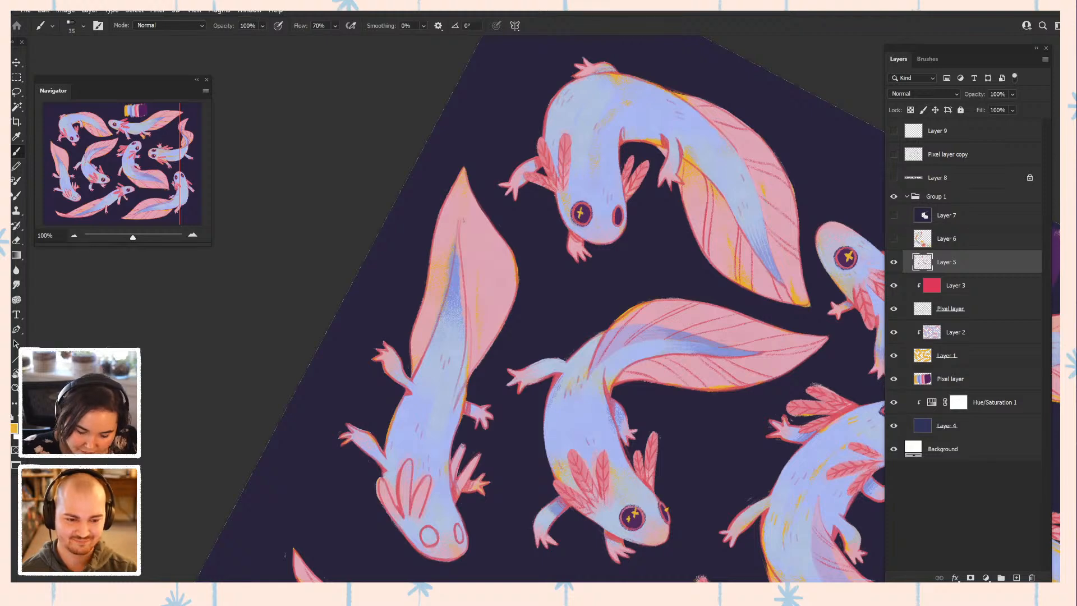
- Fill both of the upright-tailed axolotl's eyes with sampled dark purple and refine their rims with sampled red and light blue
left_click(617, 235, "alt")
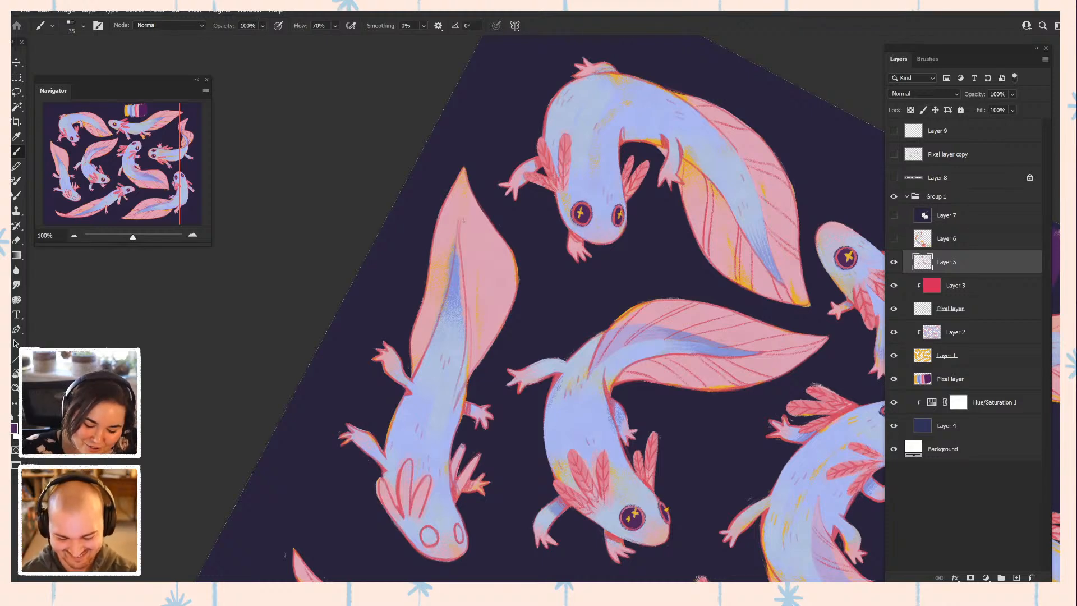
left_click_drag(617, 336, 672, 279)
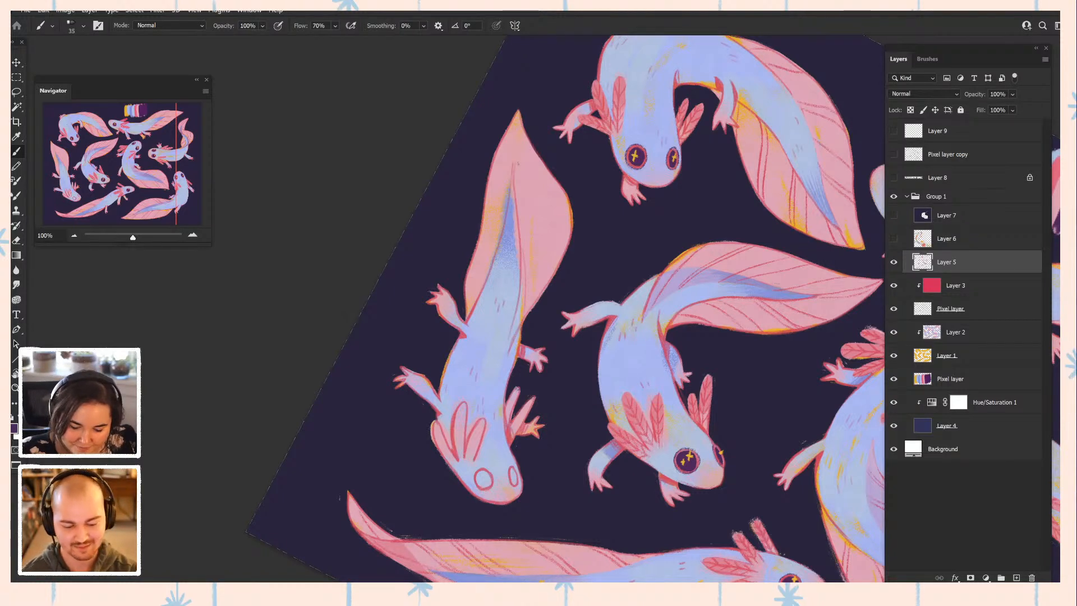
mouse_move(485, 473)
left_mouse_down()
mouse_move(478, 483)
mouse_move(512, 483)
mouse_move(514, 469)
left_mouse_up()
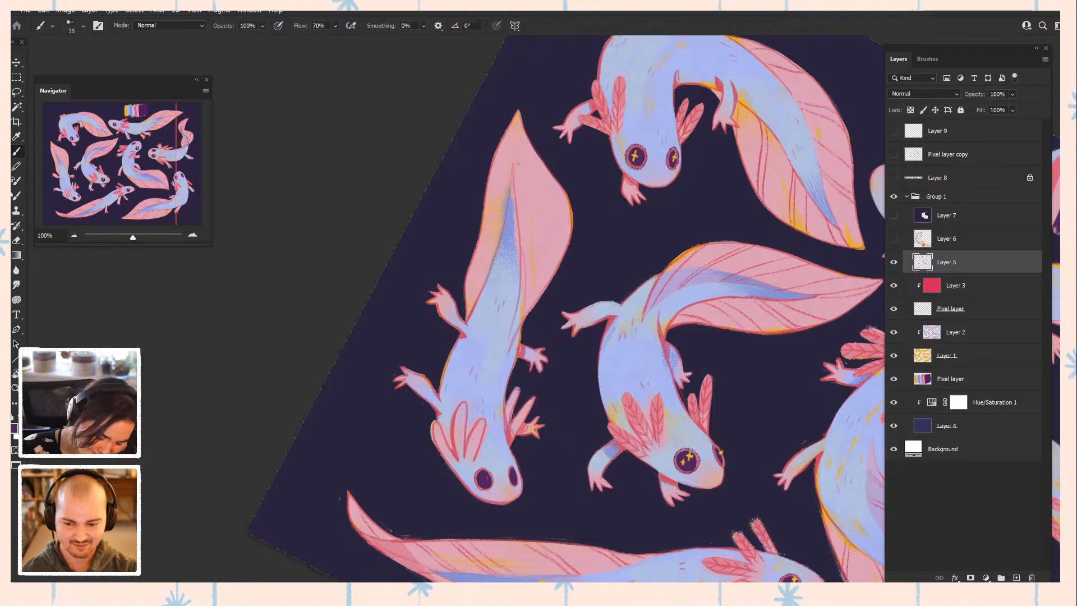
left_click_drag(485, 467, 494, 477)
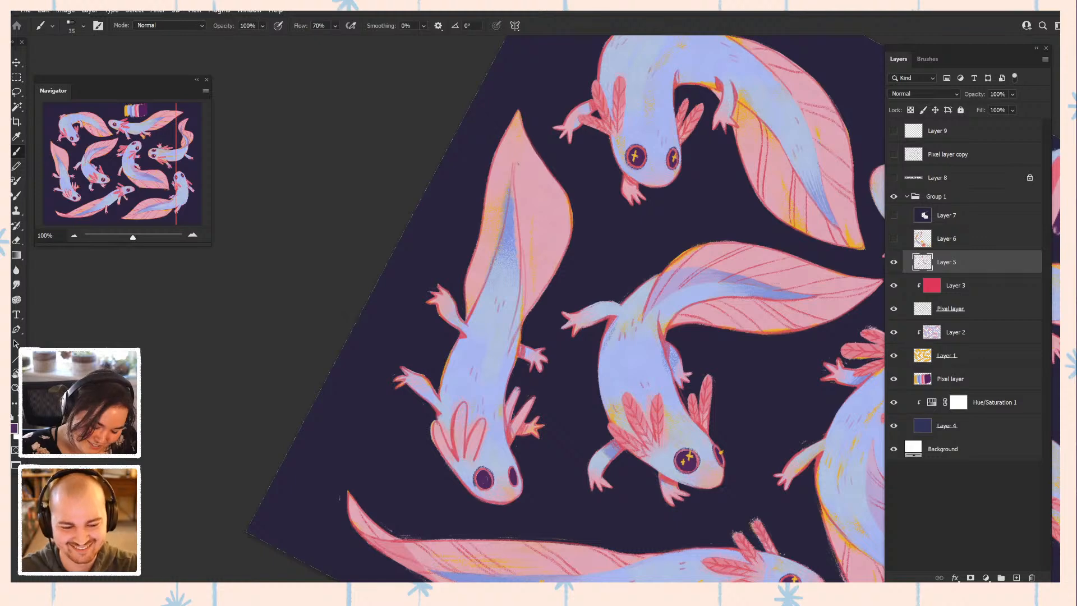
left_click(477, 498, "alt")
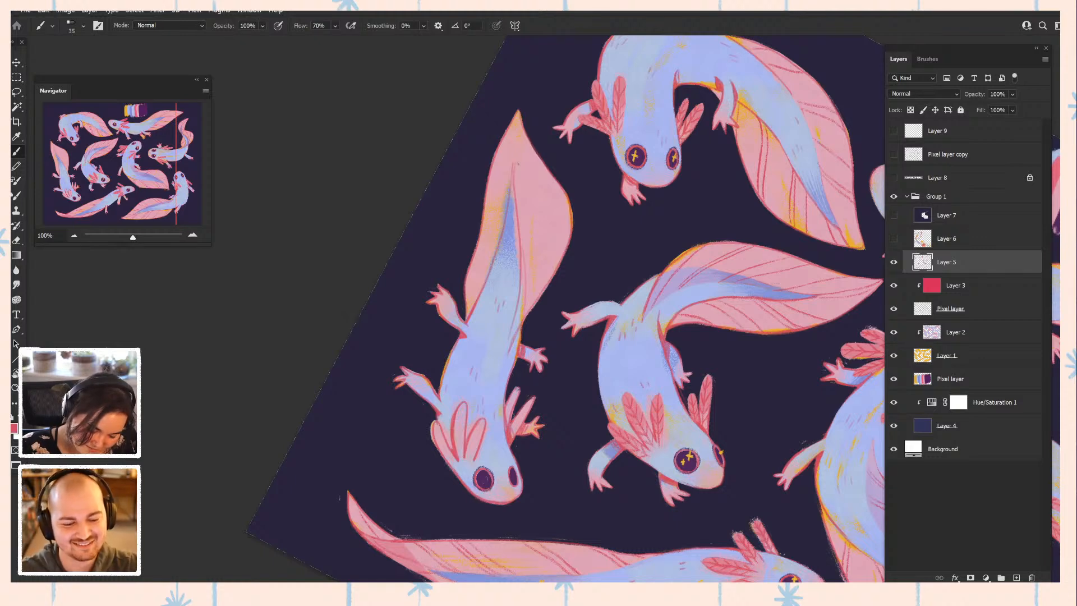
left_click(469, 500, "alt")
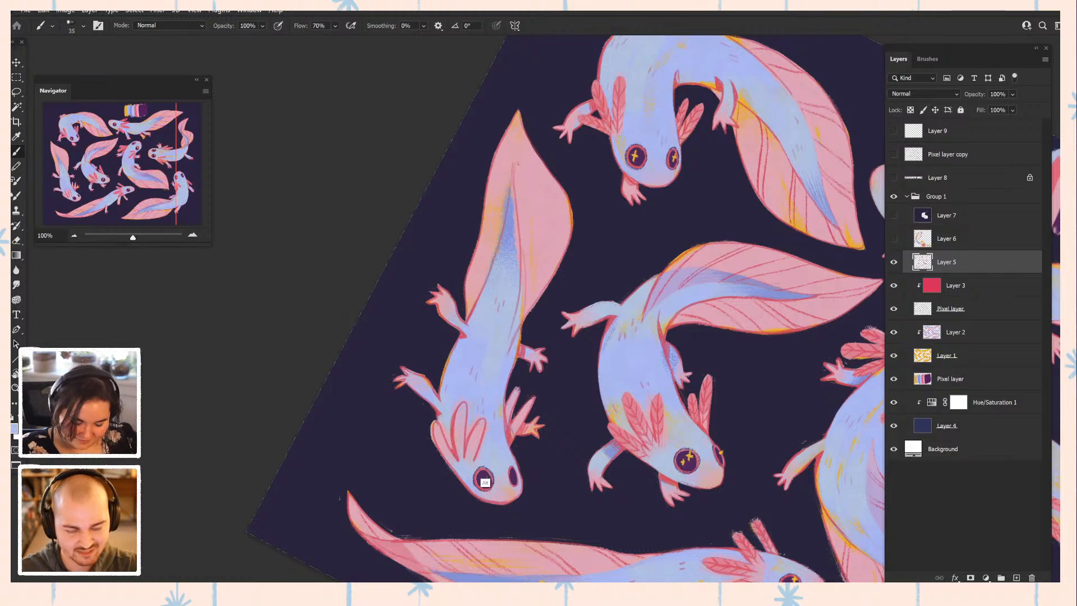
left_click(512, 479, "alt")
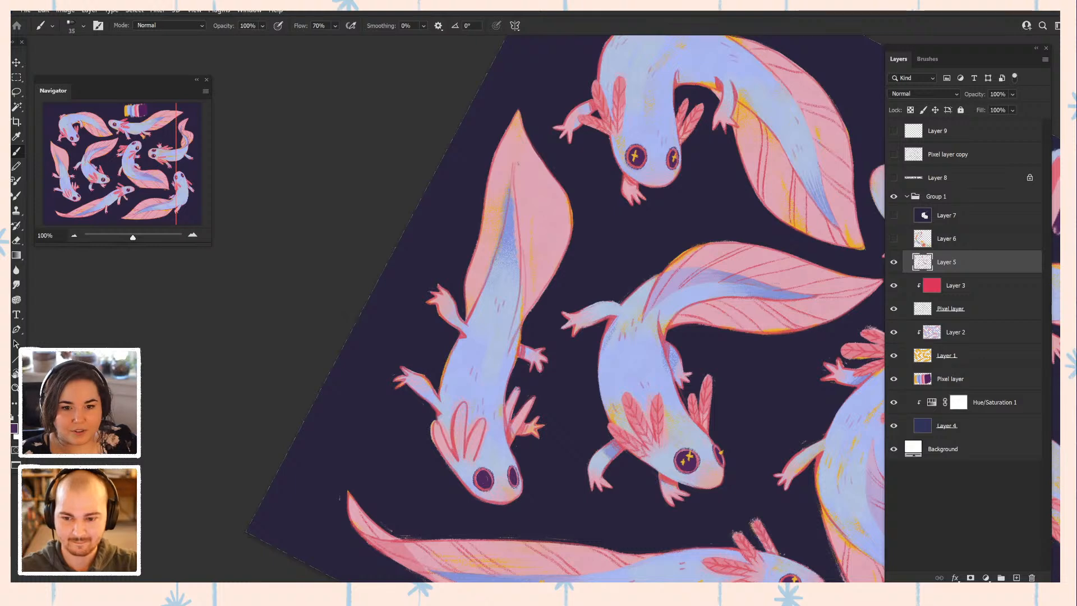
- Shade the edge of the upright-tailed axolotl's tail with sampled darker blue and smooth the fin beside it with sampled pink
left_click_drag(561, 269, 586, 217)
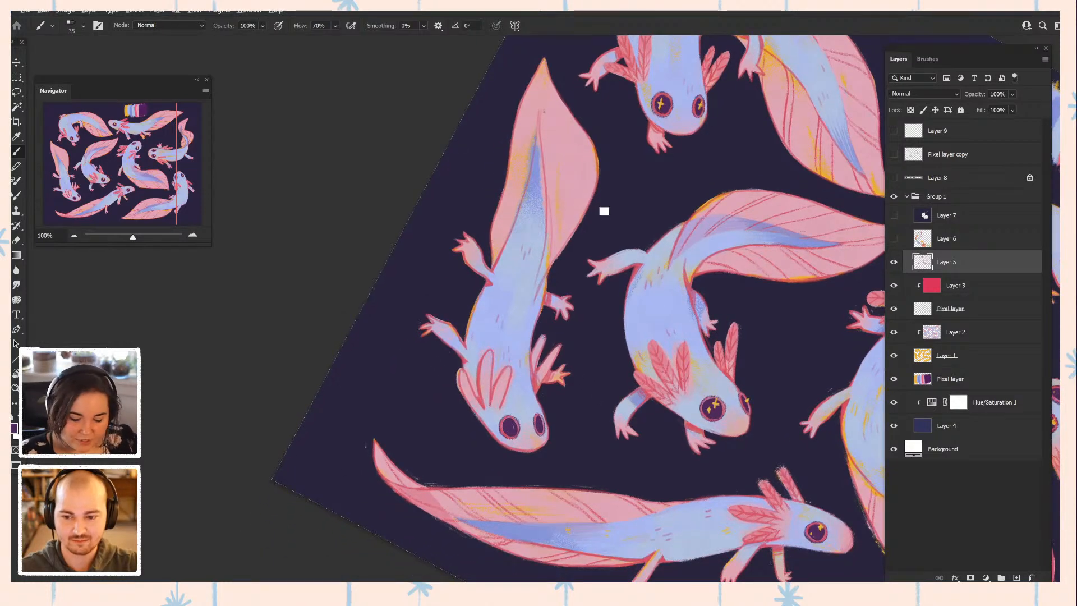
left_click(739, 226, "alt")
left_click_drag(738, 226, 766, 296)
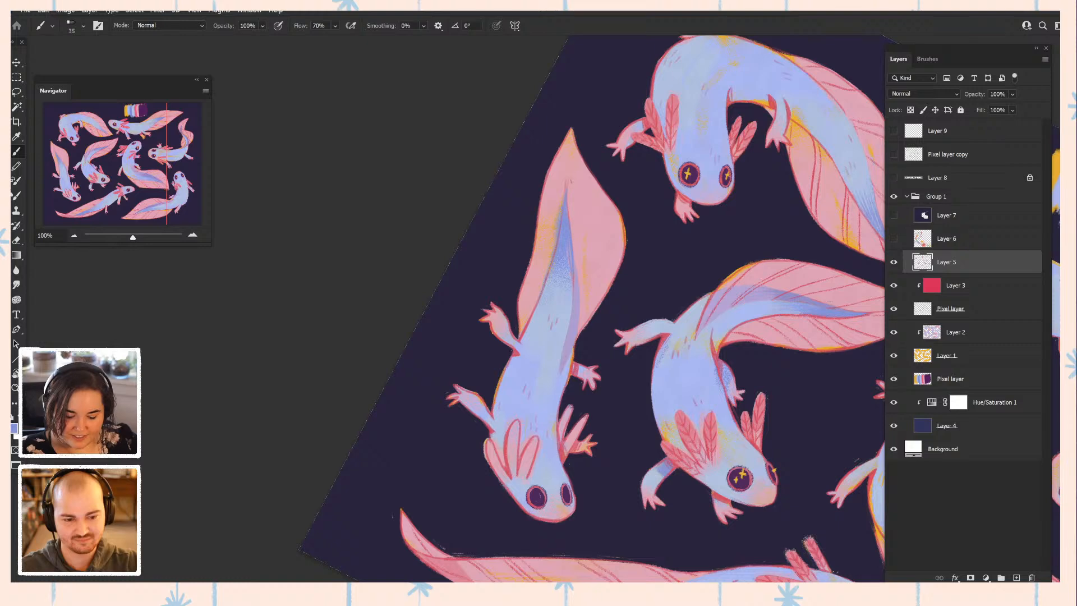
left_click(568, 314)
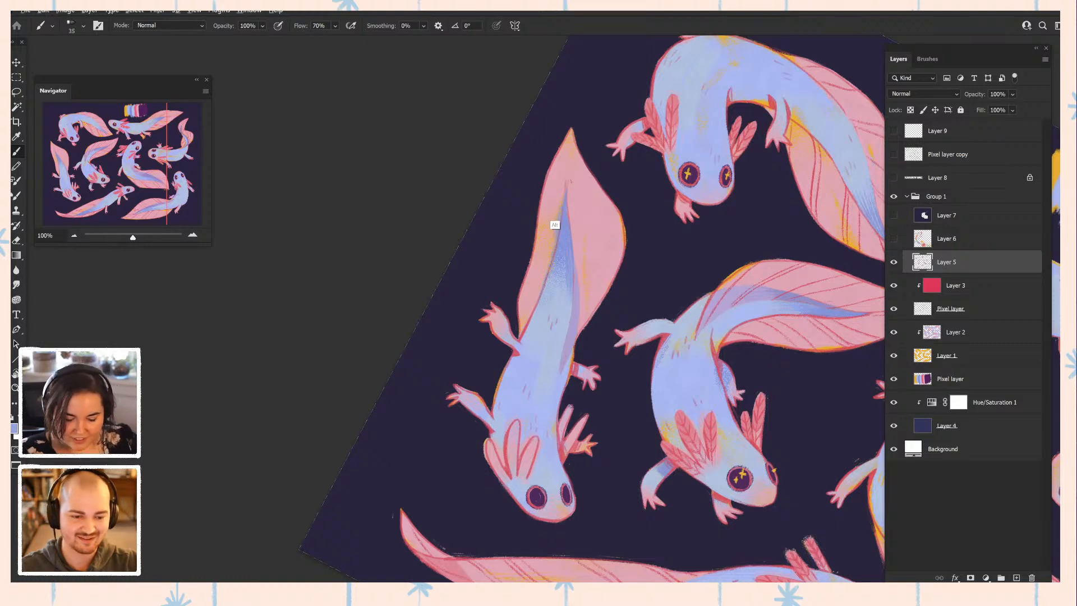
left_click(556, 221, "alt")
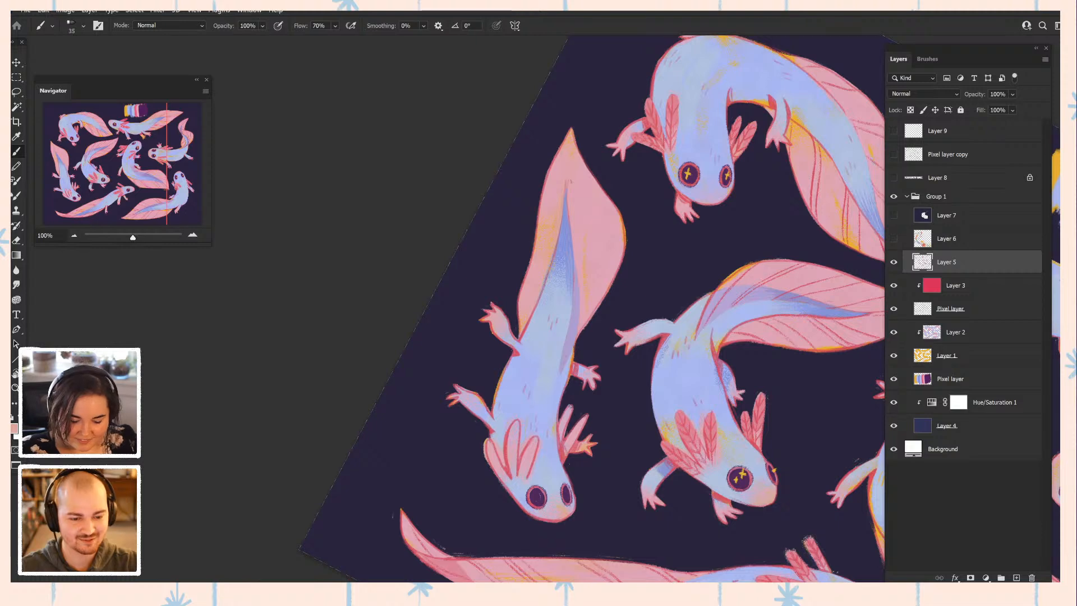
left_click(579, 212)
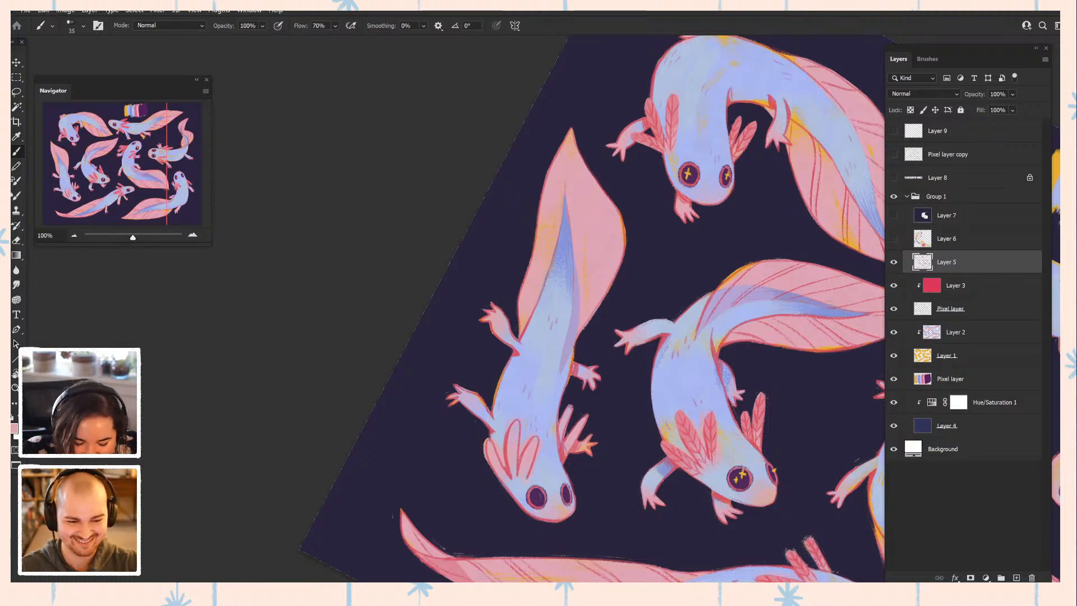
- Draw slanted red veins across both halves of the upright-tailed axolotl's tail fin with sampled red
left_click(665, 474, "alt")
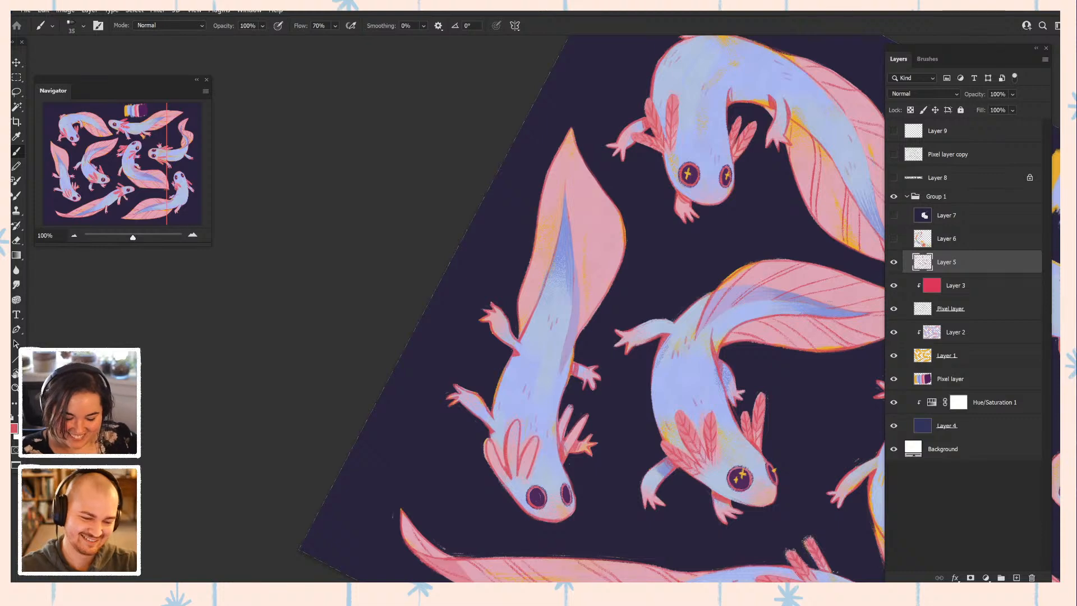
left_click_drag(575, 296, 616, 211)
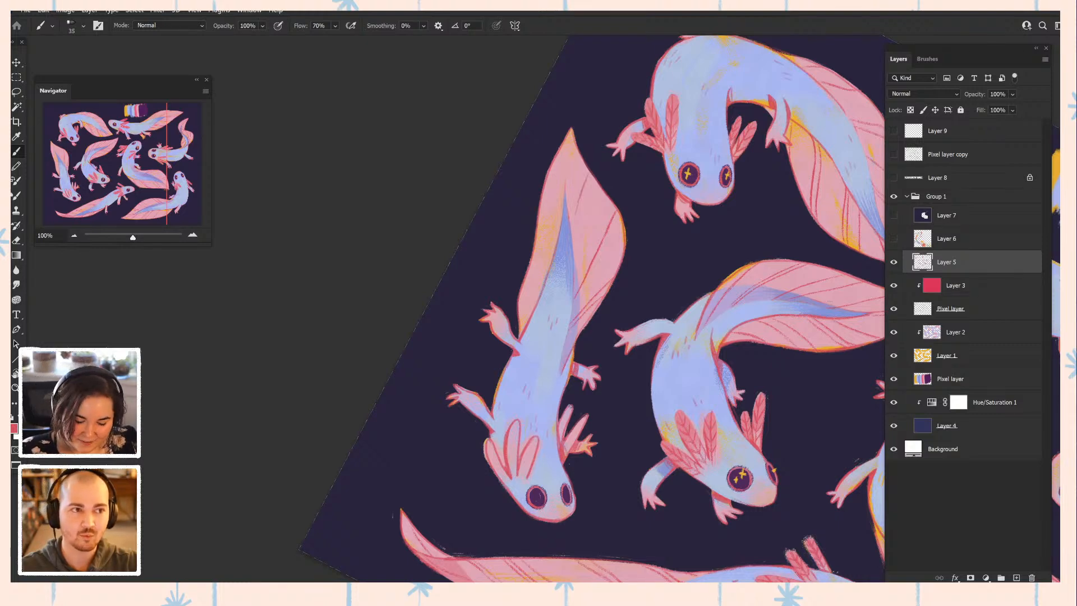
left_click_drag(578, 157, 568, 207)
left_click_drag(576, 149, 566, 193)
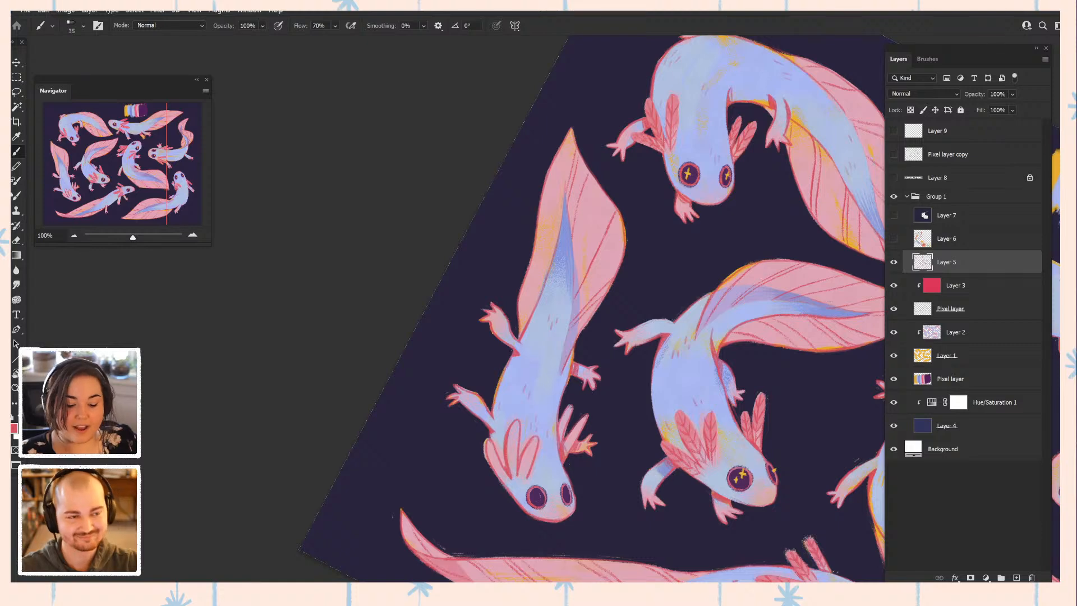
left_click_drag(568, 140, 557, 214)
left_click_drag(551, 178, 542, 287)
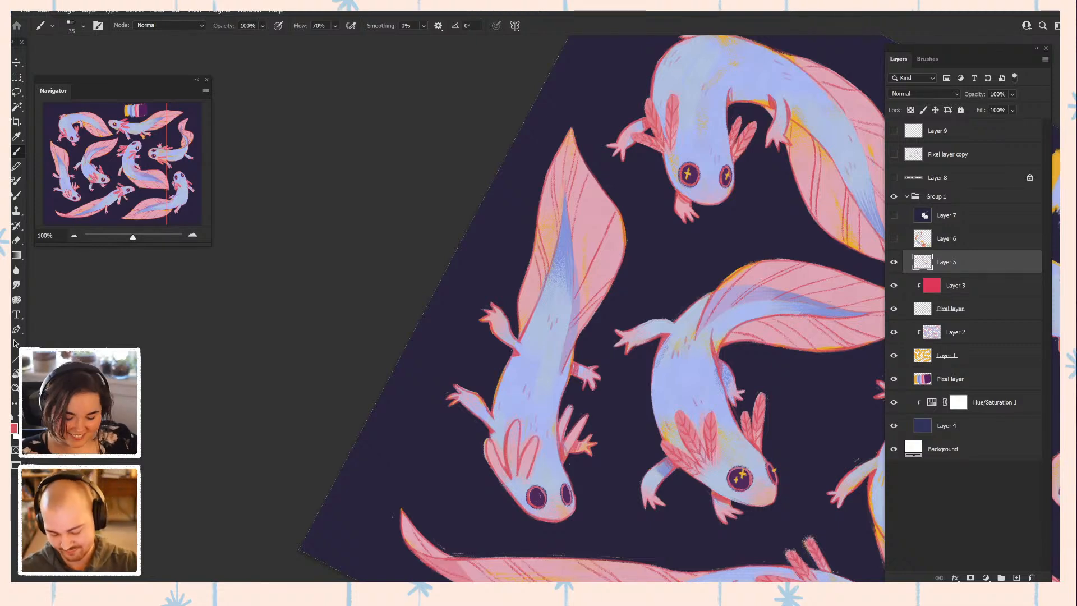
left_click_drag(525, 284, 524, 327)
- Fill the outlined gills on the near side of the upright-tailed axolotl's head with pinkish red
left_click_drag(561, 392, 533, 292)
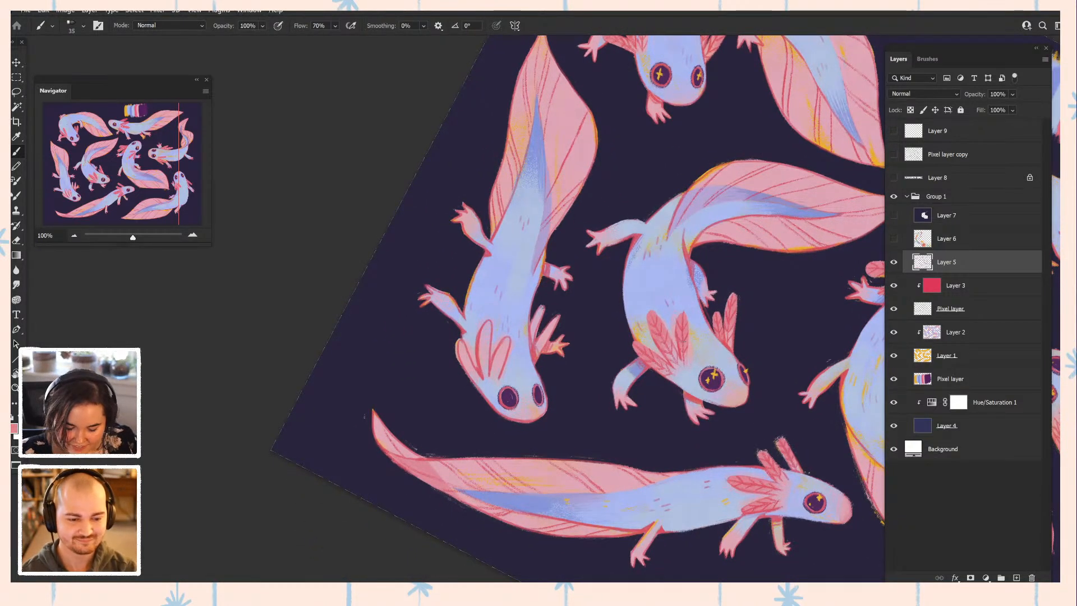
left_click_drag(508, 339, 502, 364)
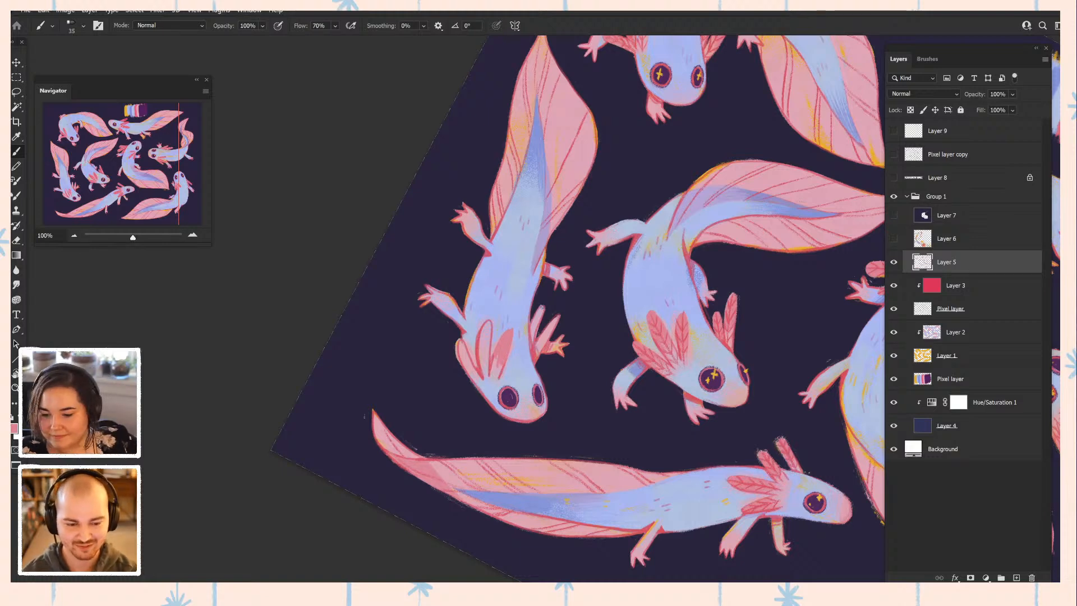
mouse_move(508, 330)
left_mouse_down()
mouse_move(480, 346)
mouse_move(484, 356)
left_mouse_up()
left_click_drag(489, 325, 486, 352)
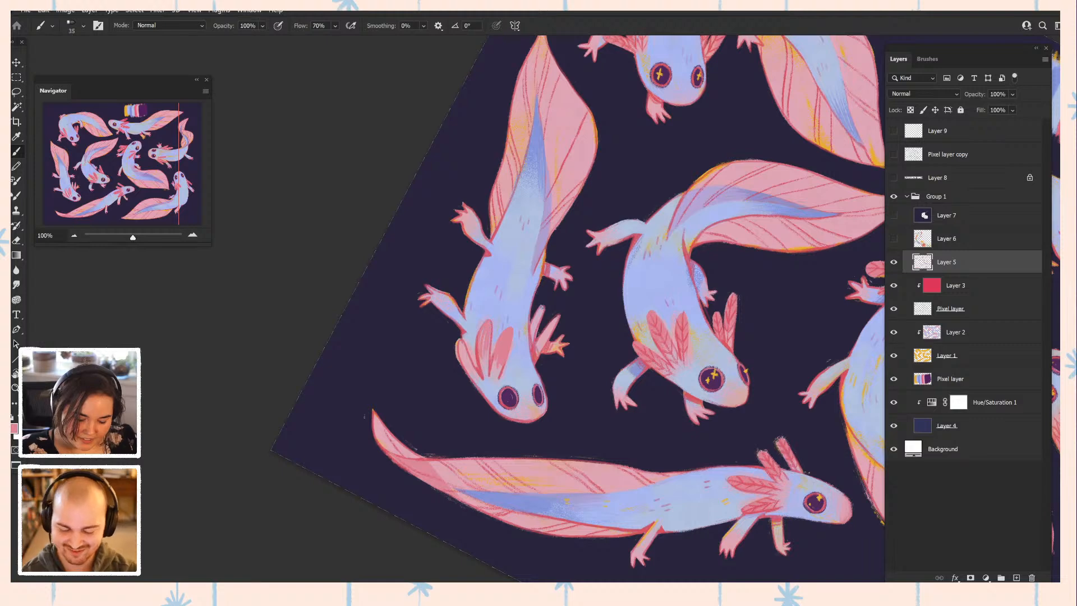
- Reset the canvas rotation to 0° and examine the whole axolotl pattern with Layer 6 shown
key("ctrl+minus")
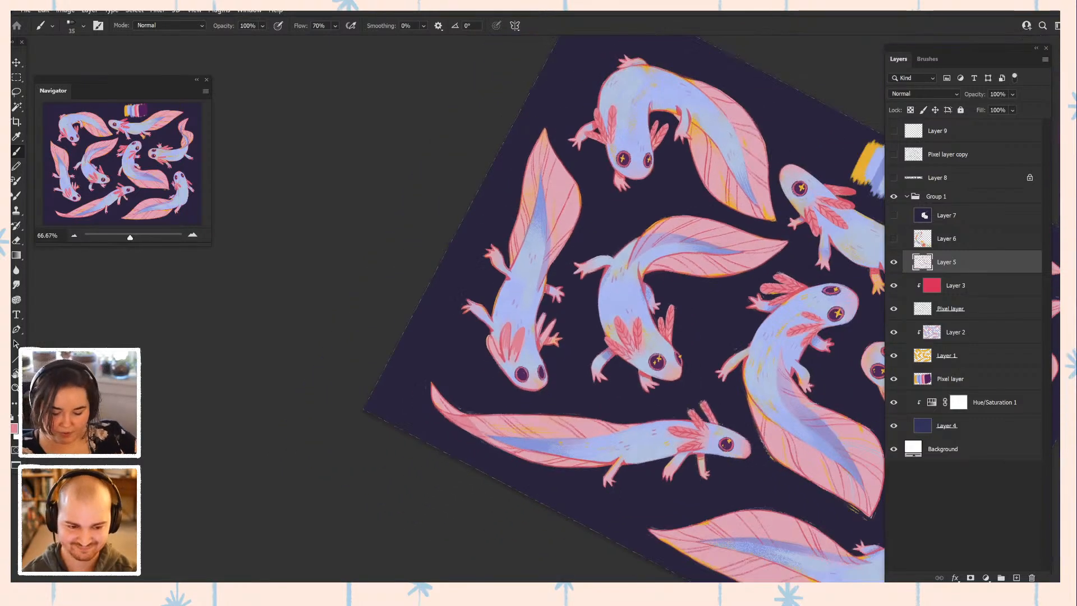
key("ctrl+minus")
left_click_drag(594, 460, 392, 468)
key("r")
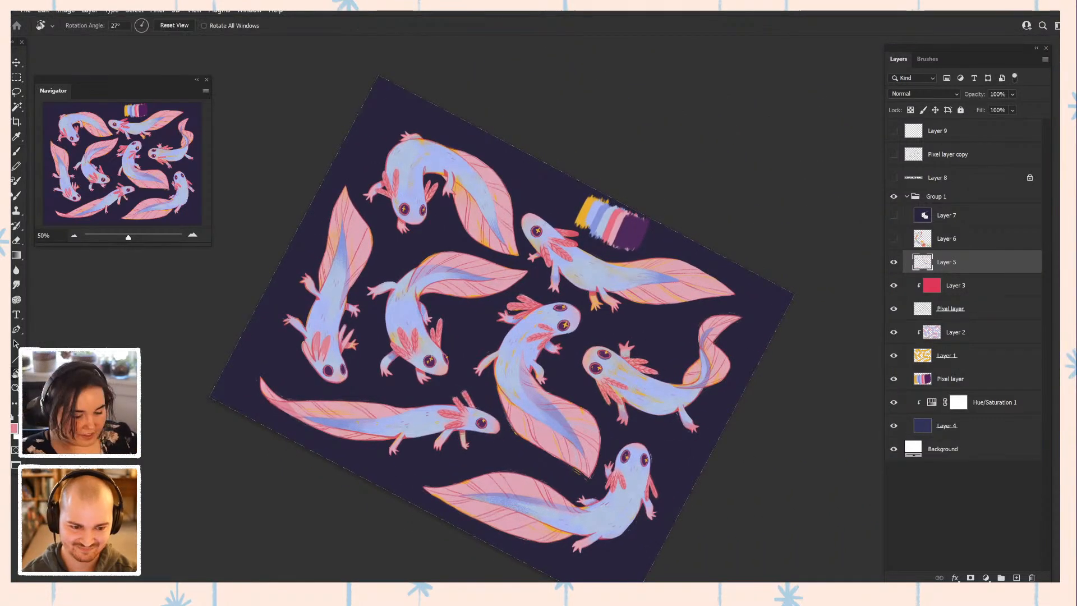
key("Escape")
key("ctrl+plus")
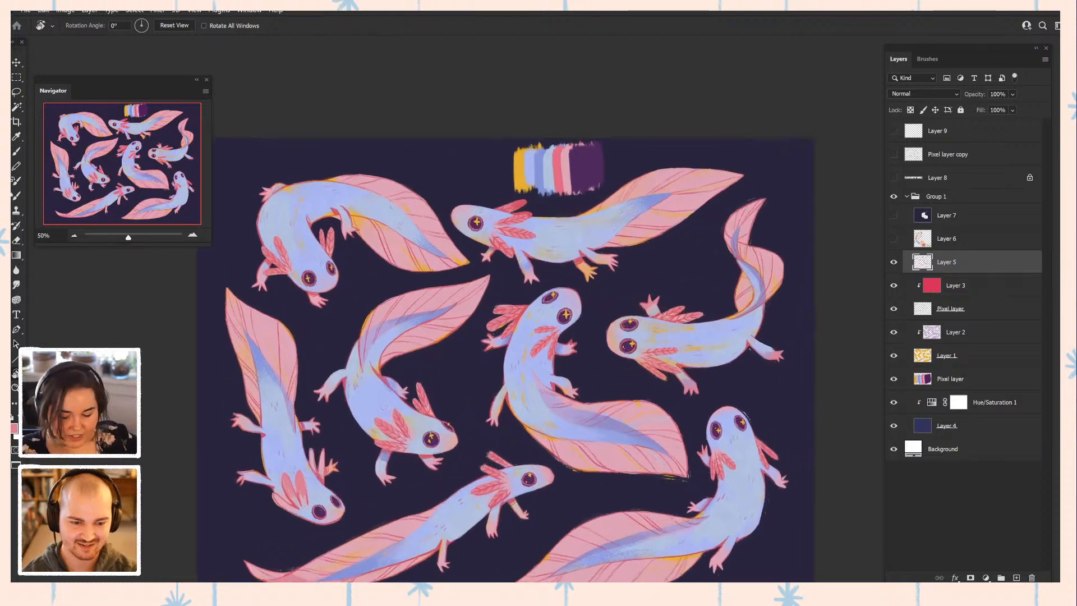
left_click_drag(528, 370, 556, 316)
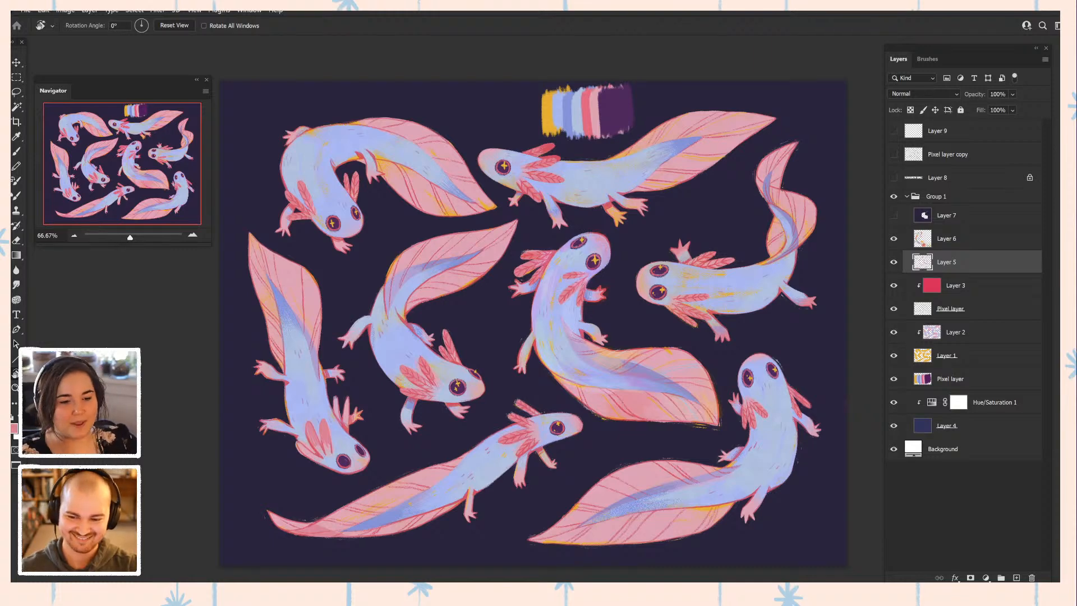
left_click_drag(533, 325, 536, 302)
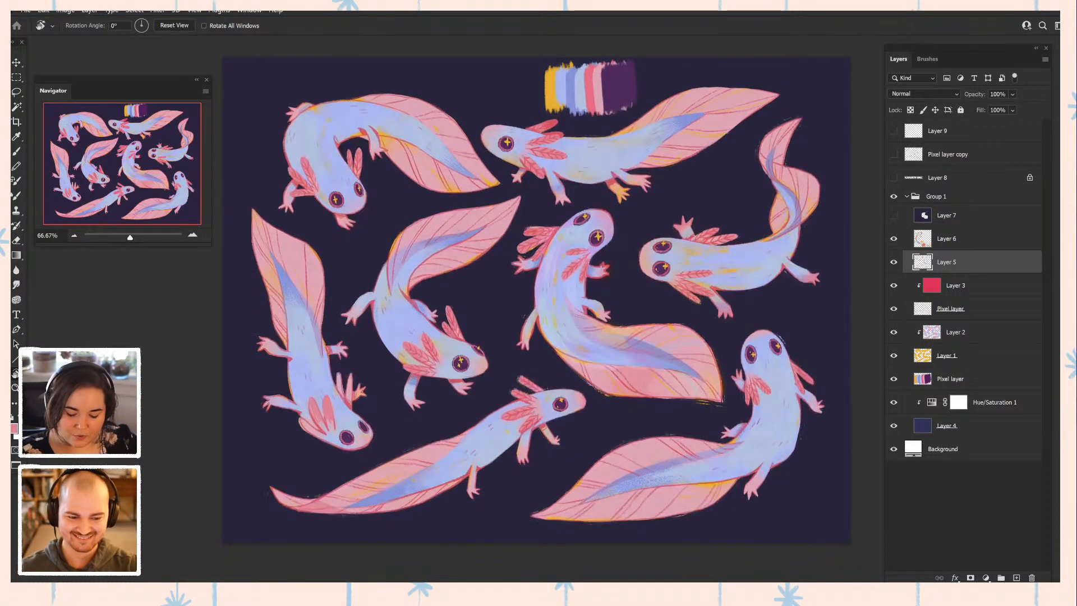